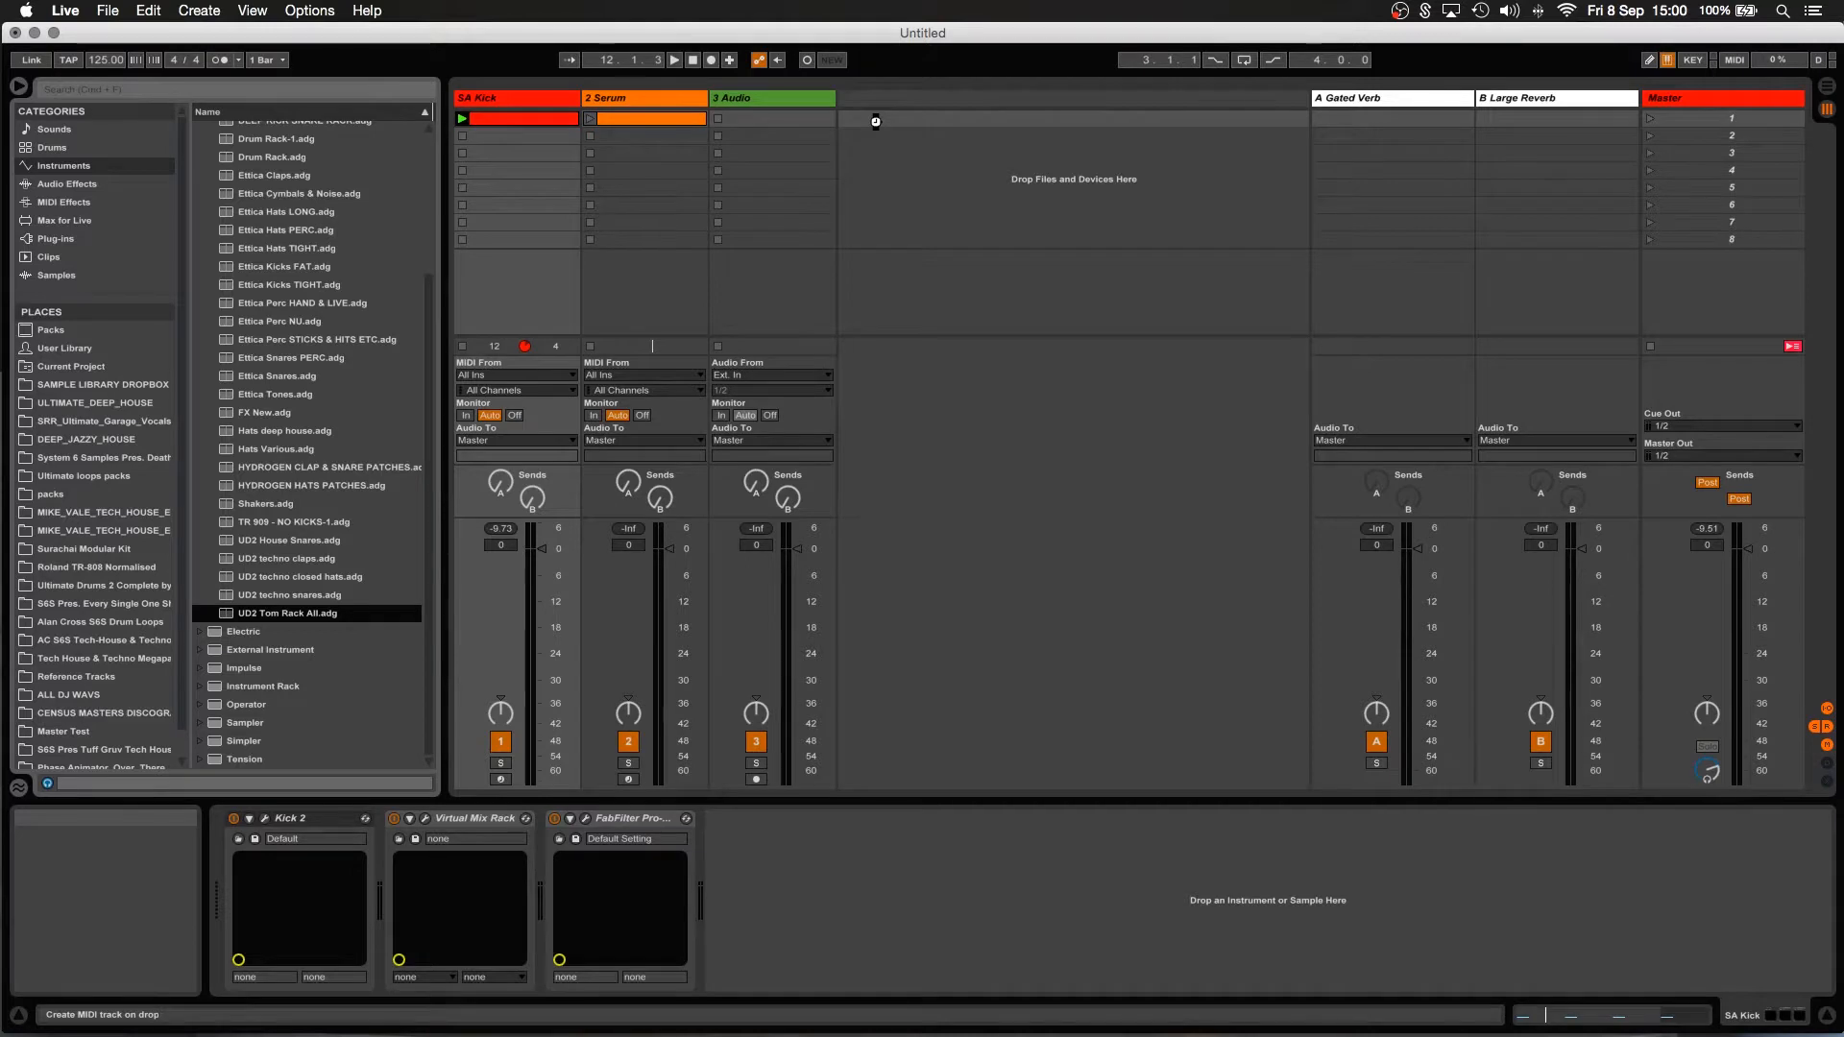
# Load the UD2 Tom Rack All drum rack onto a new MIDI track and colour the track orange.
pyautogui.moveTo(875, 121); pyautogui.dragTo(1001, 97)
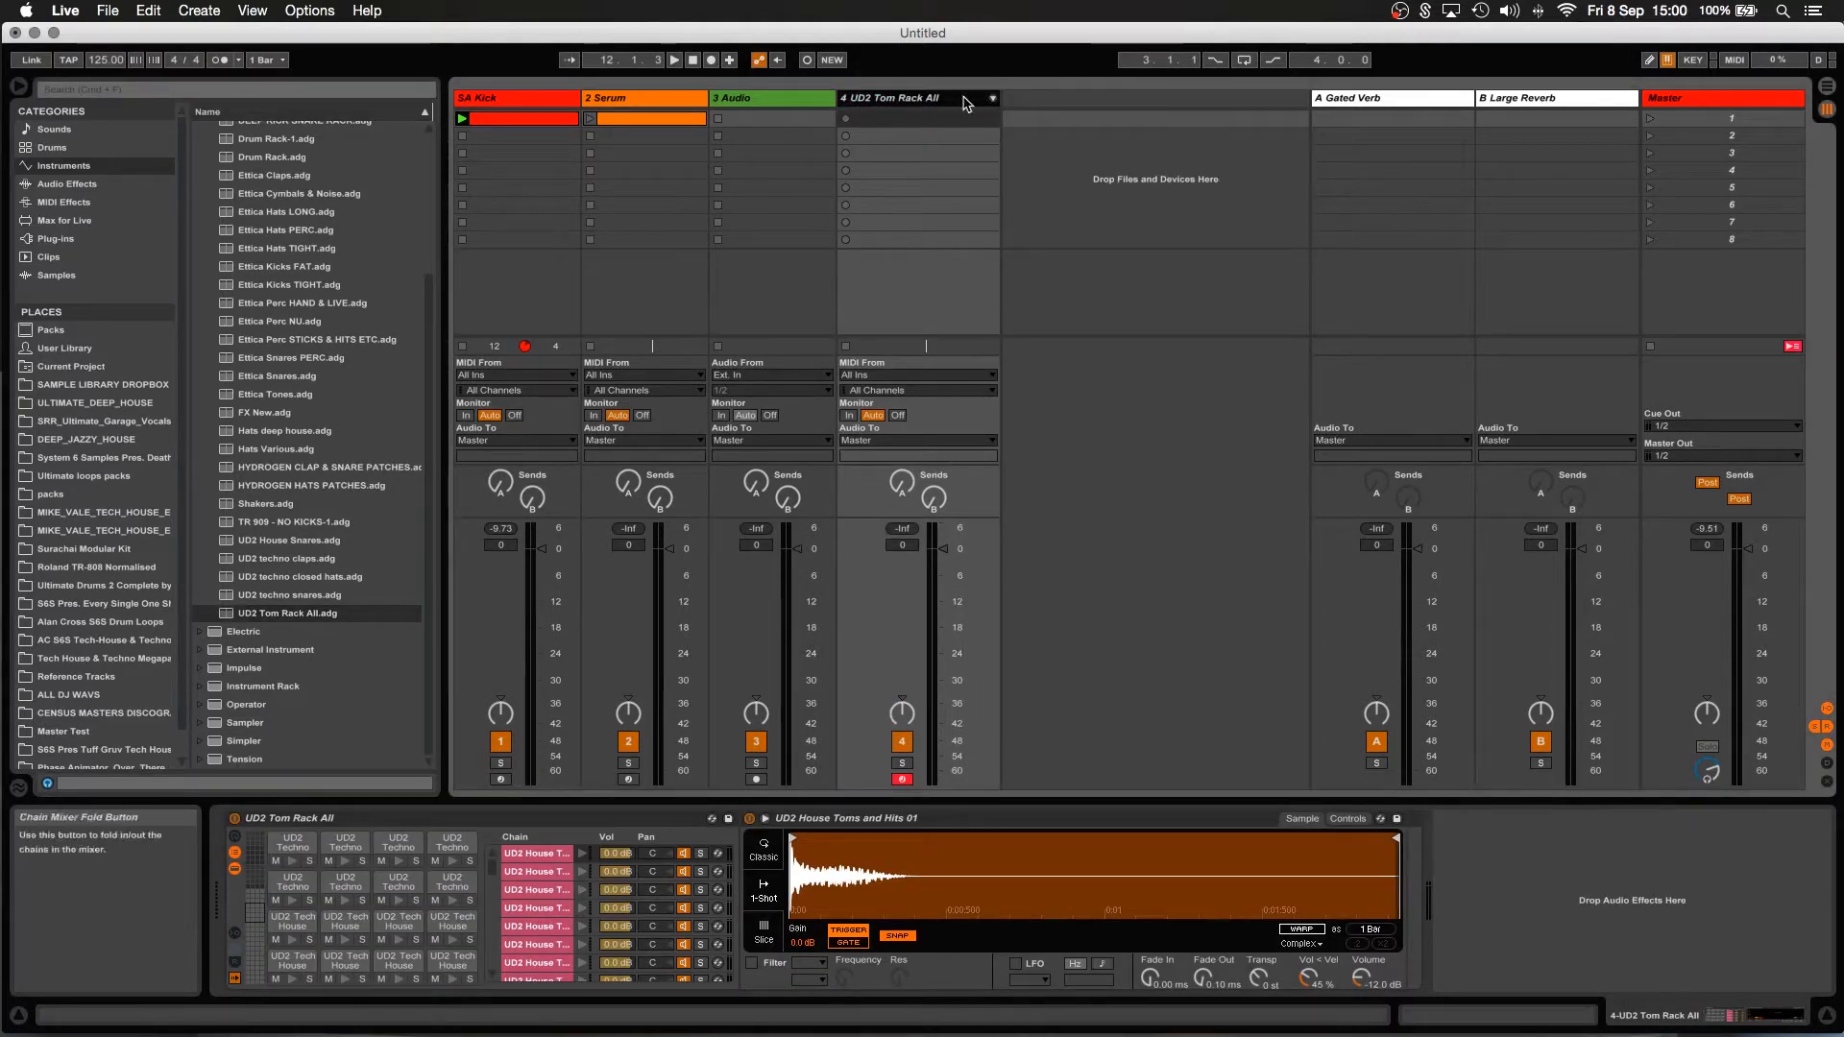
pyautogui.rightClick(920, 102)
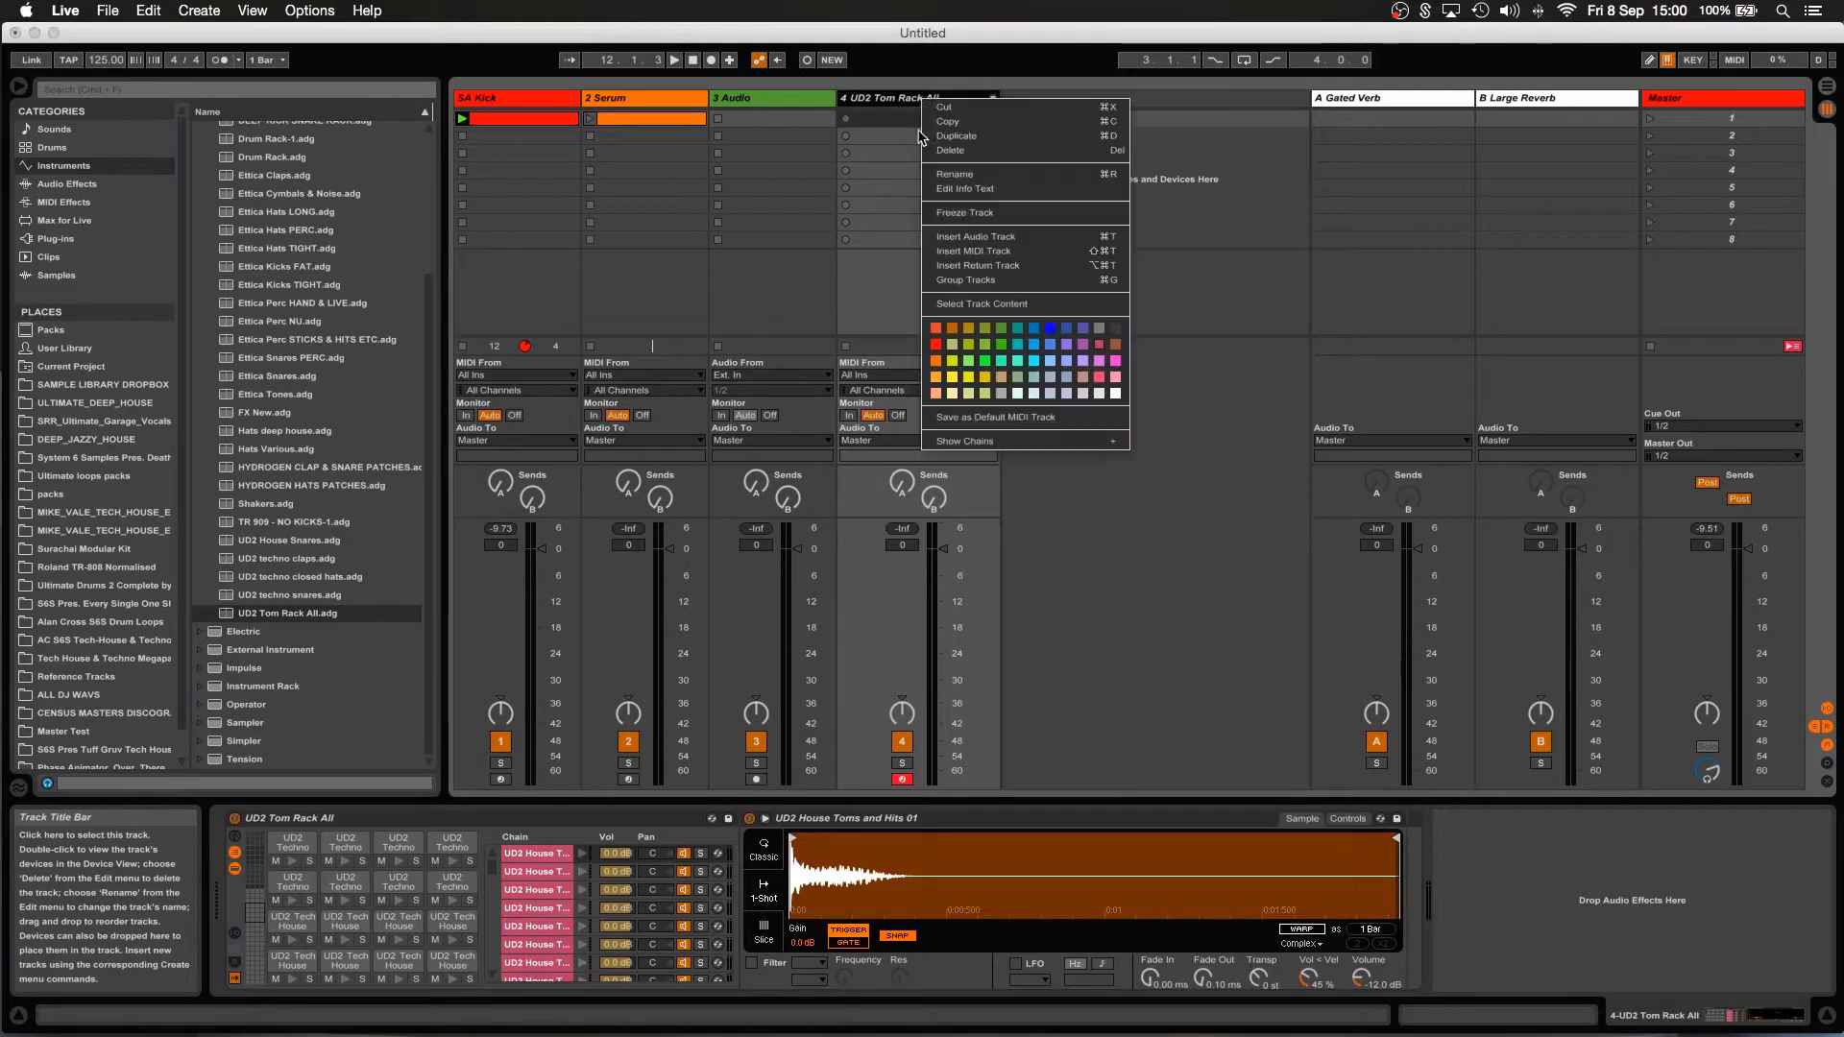
pyautogui.click(937, 376)
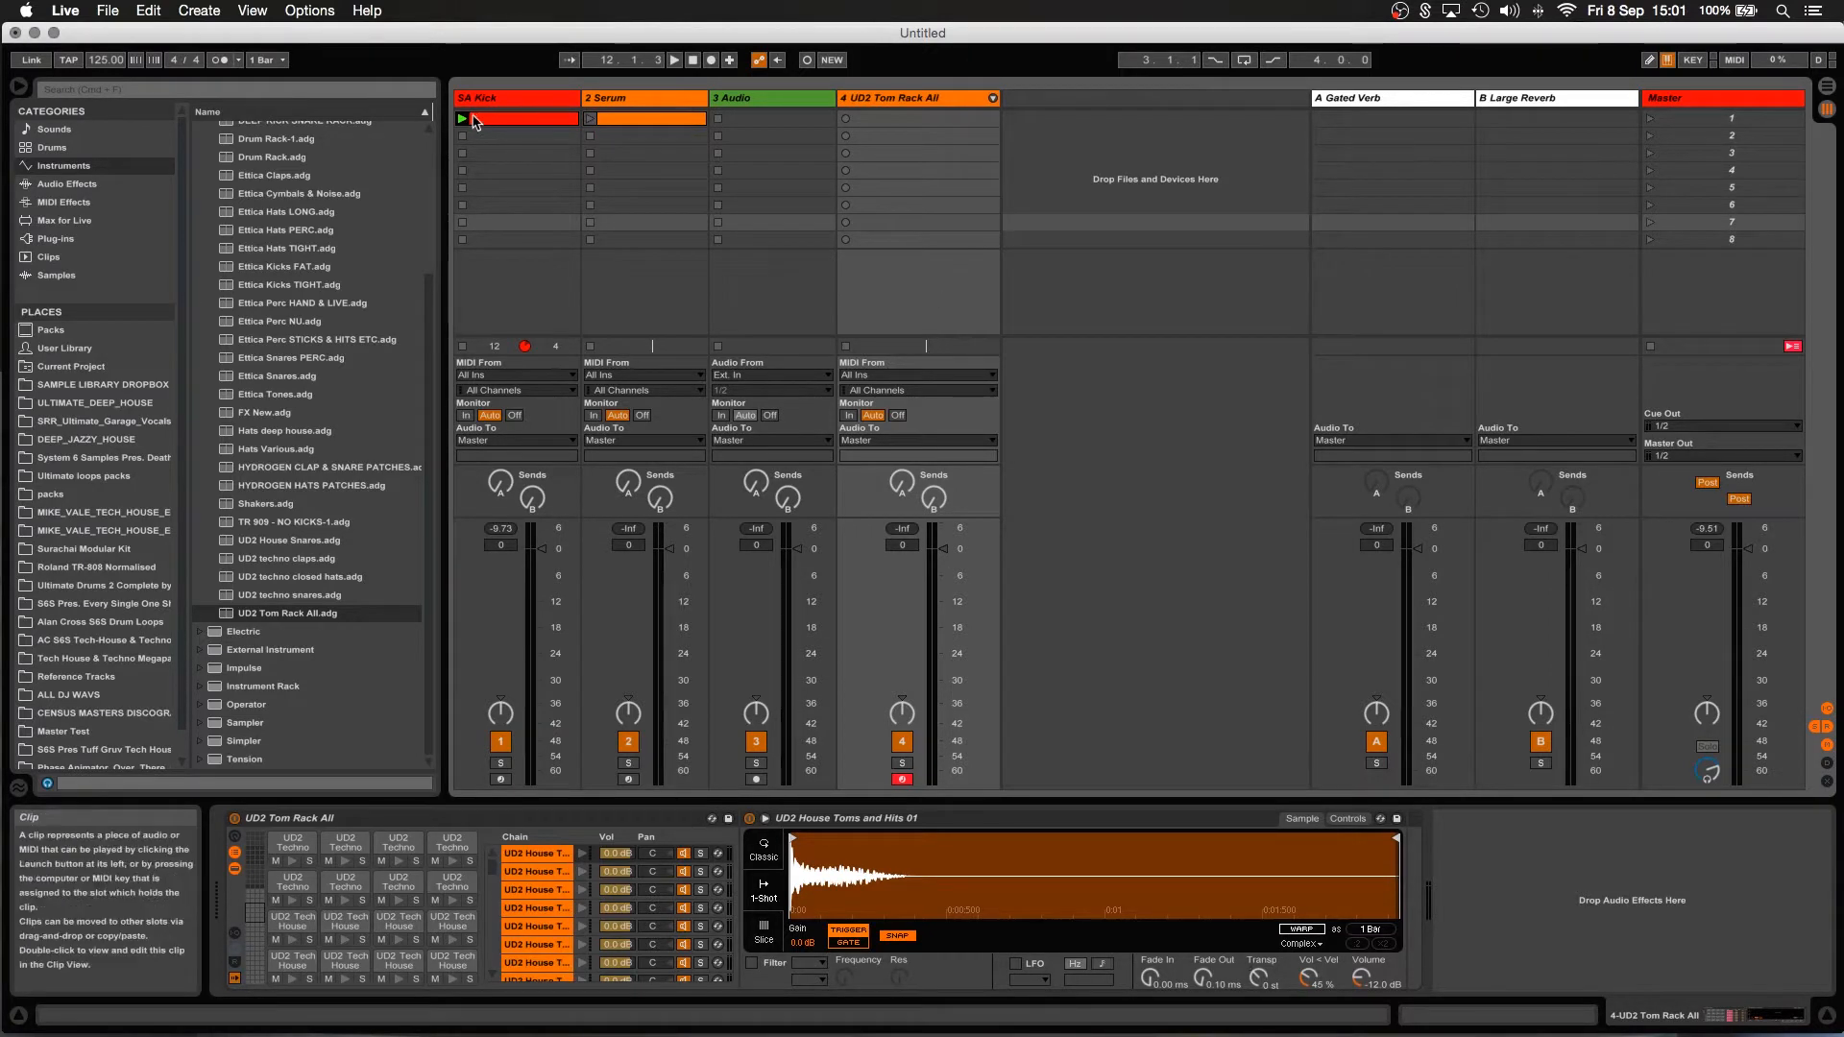
# Check the pitch envelope of the Kick 2 instrument on the SA Kick track and play the kick clip.
pyautogui.click(506, 101)
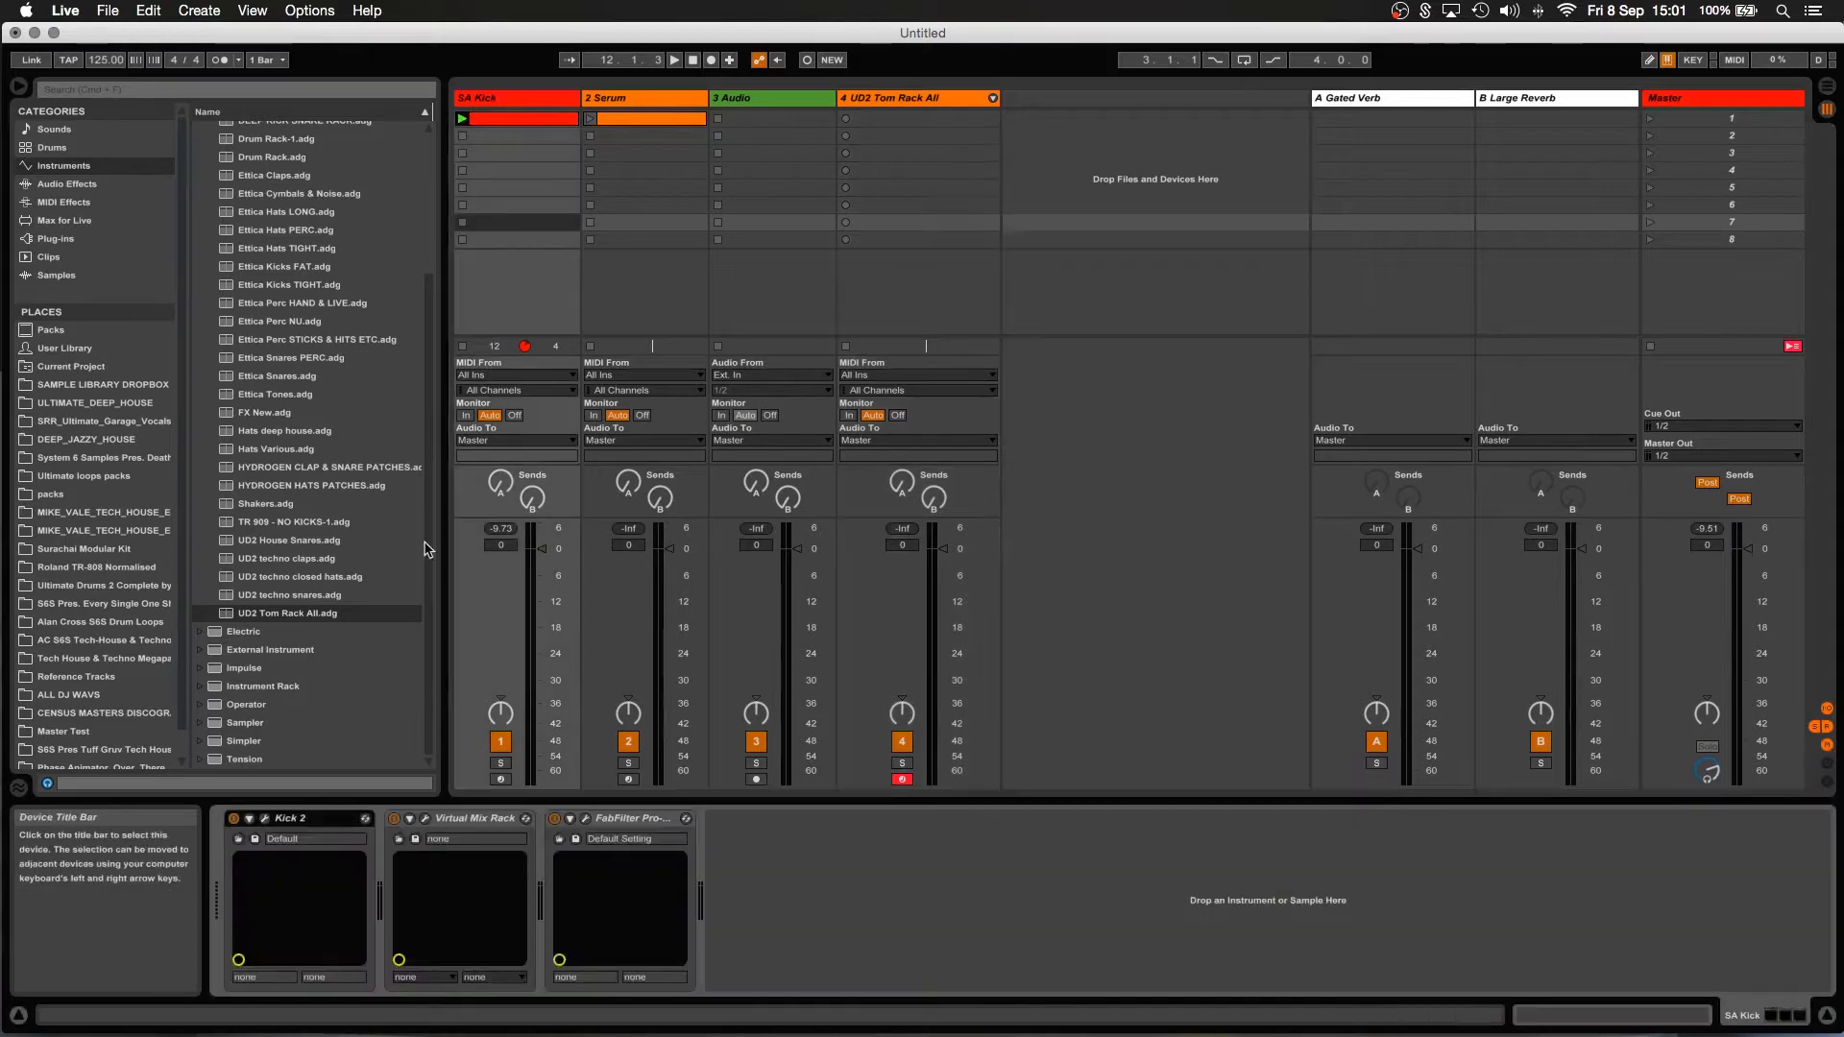
pyautogui.click(266, 819)
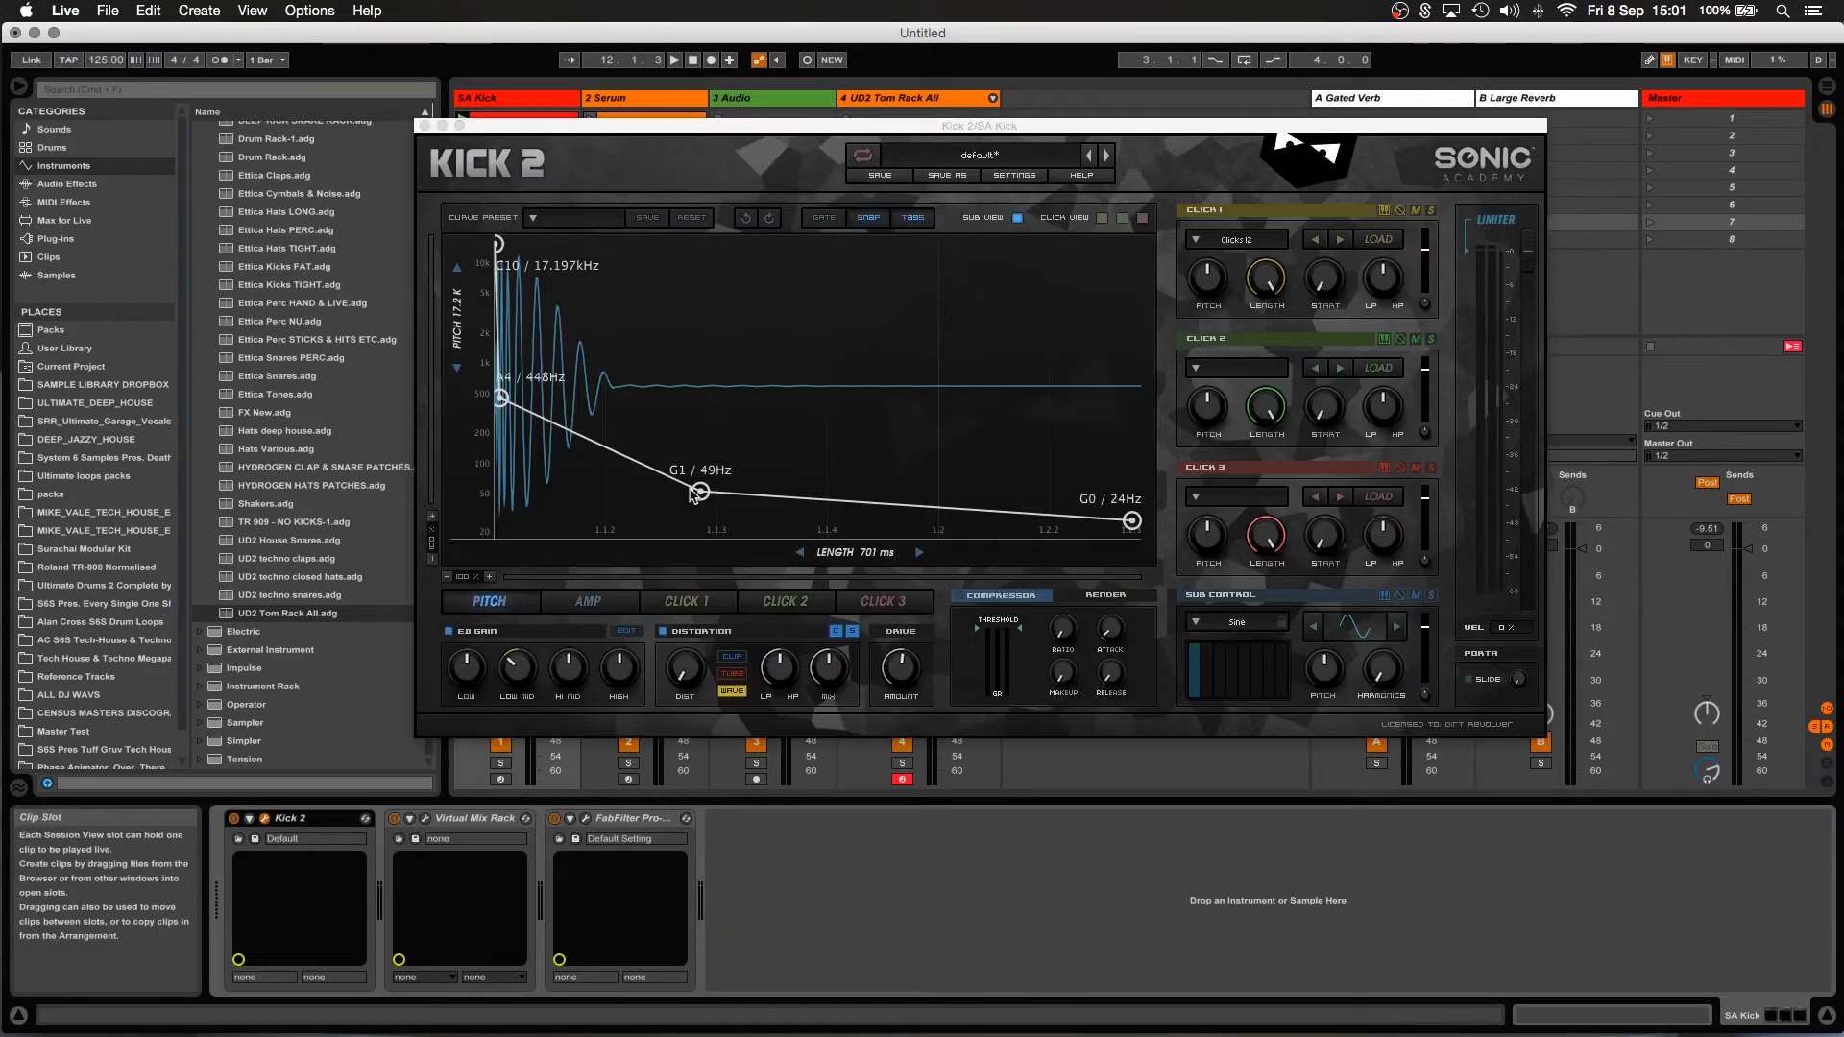
pyautogui.click(425, 126)
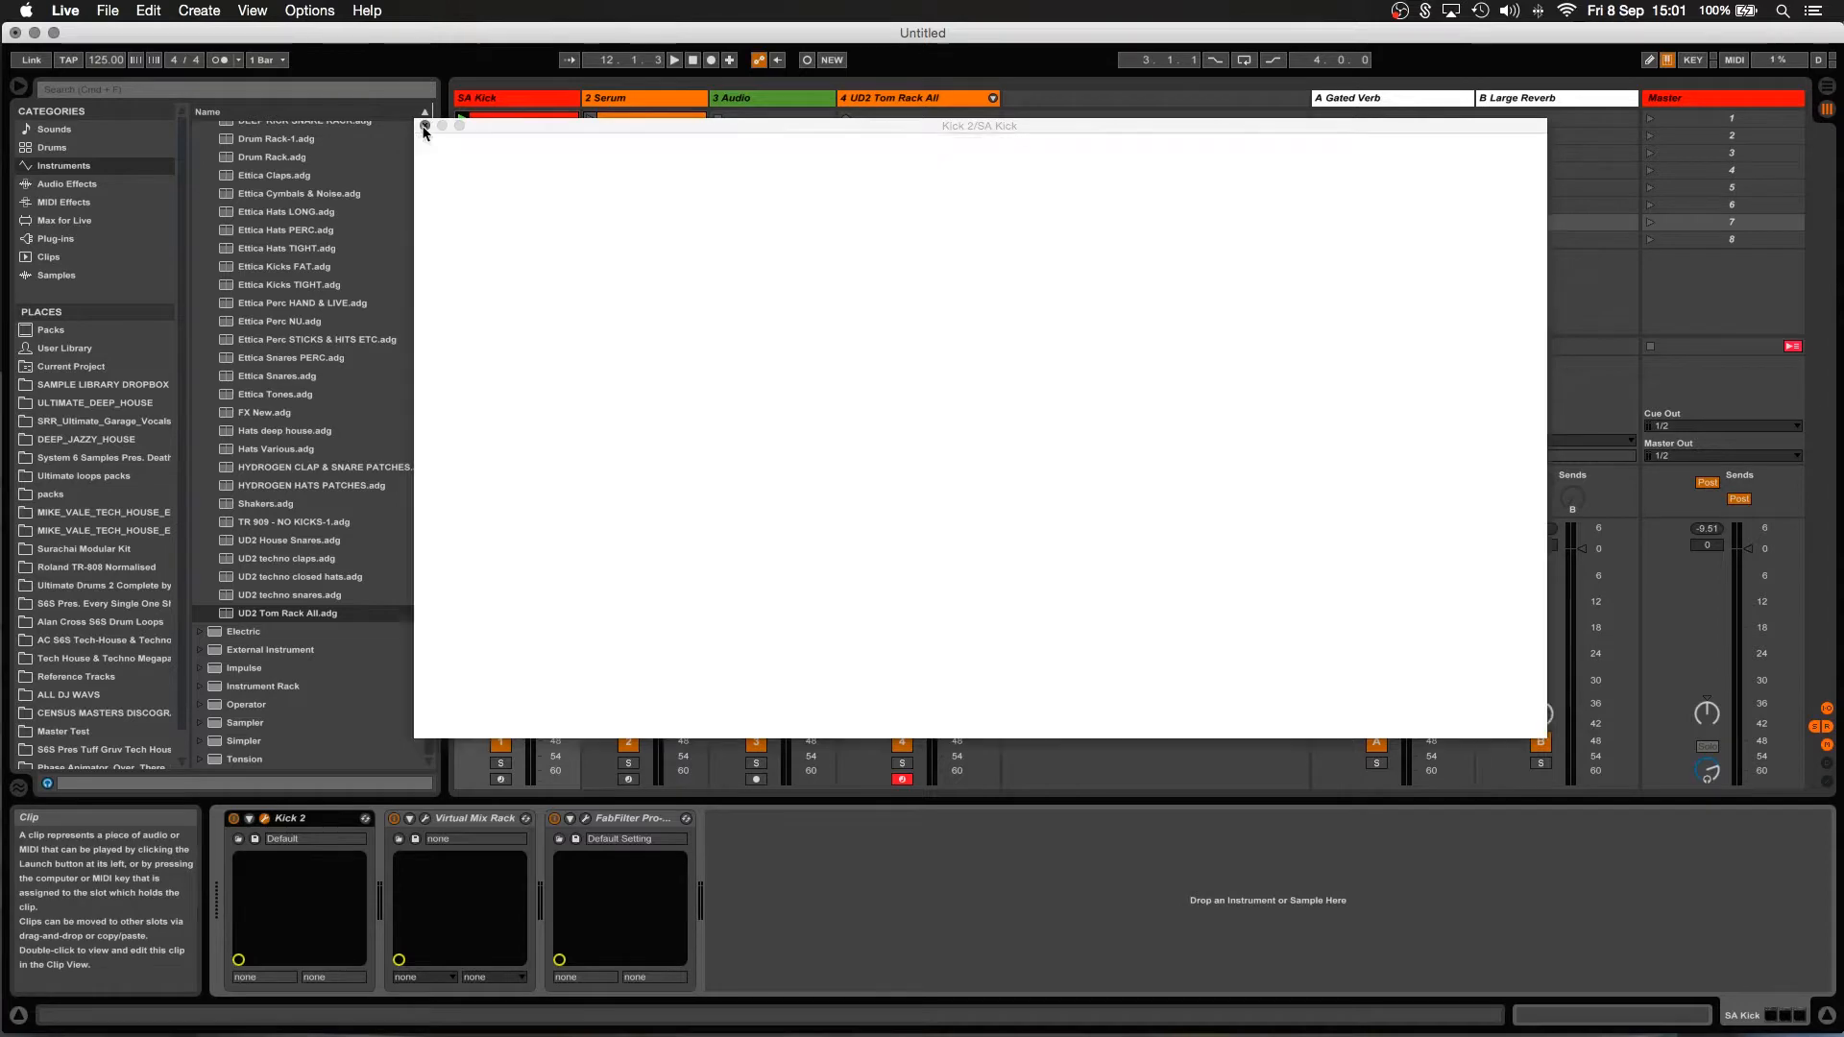
pyautogui.click(462, 119)
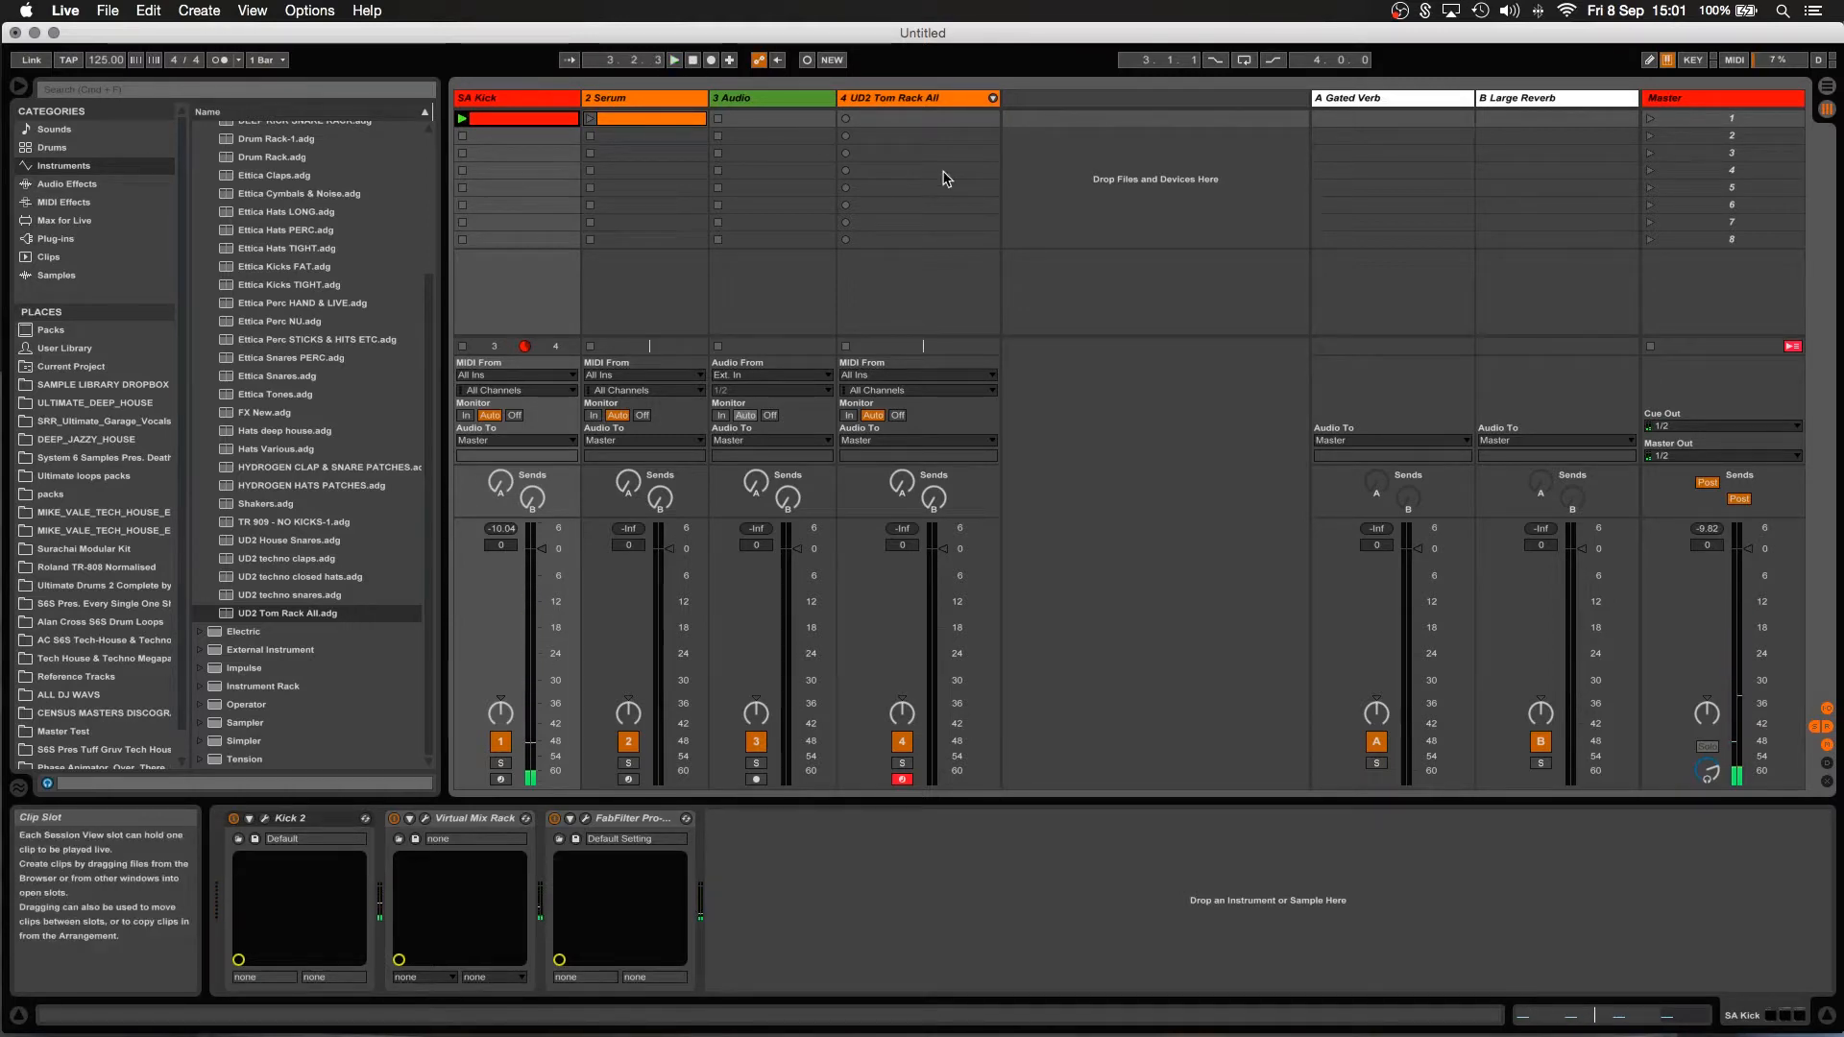
# Create an empty MIDI clip in the first slot of the tom rack track and enlarge its note editor.
pyautogui.click(925, 121)
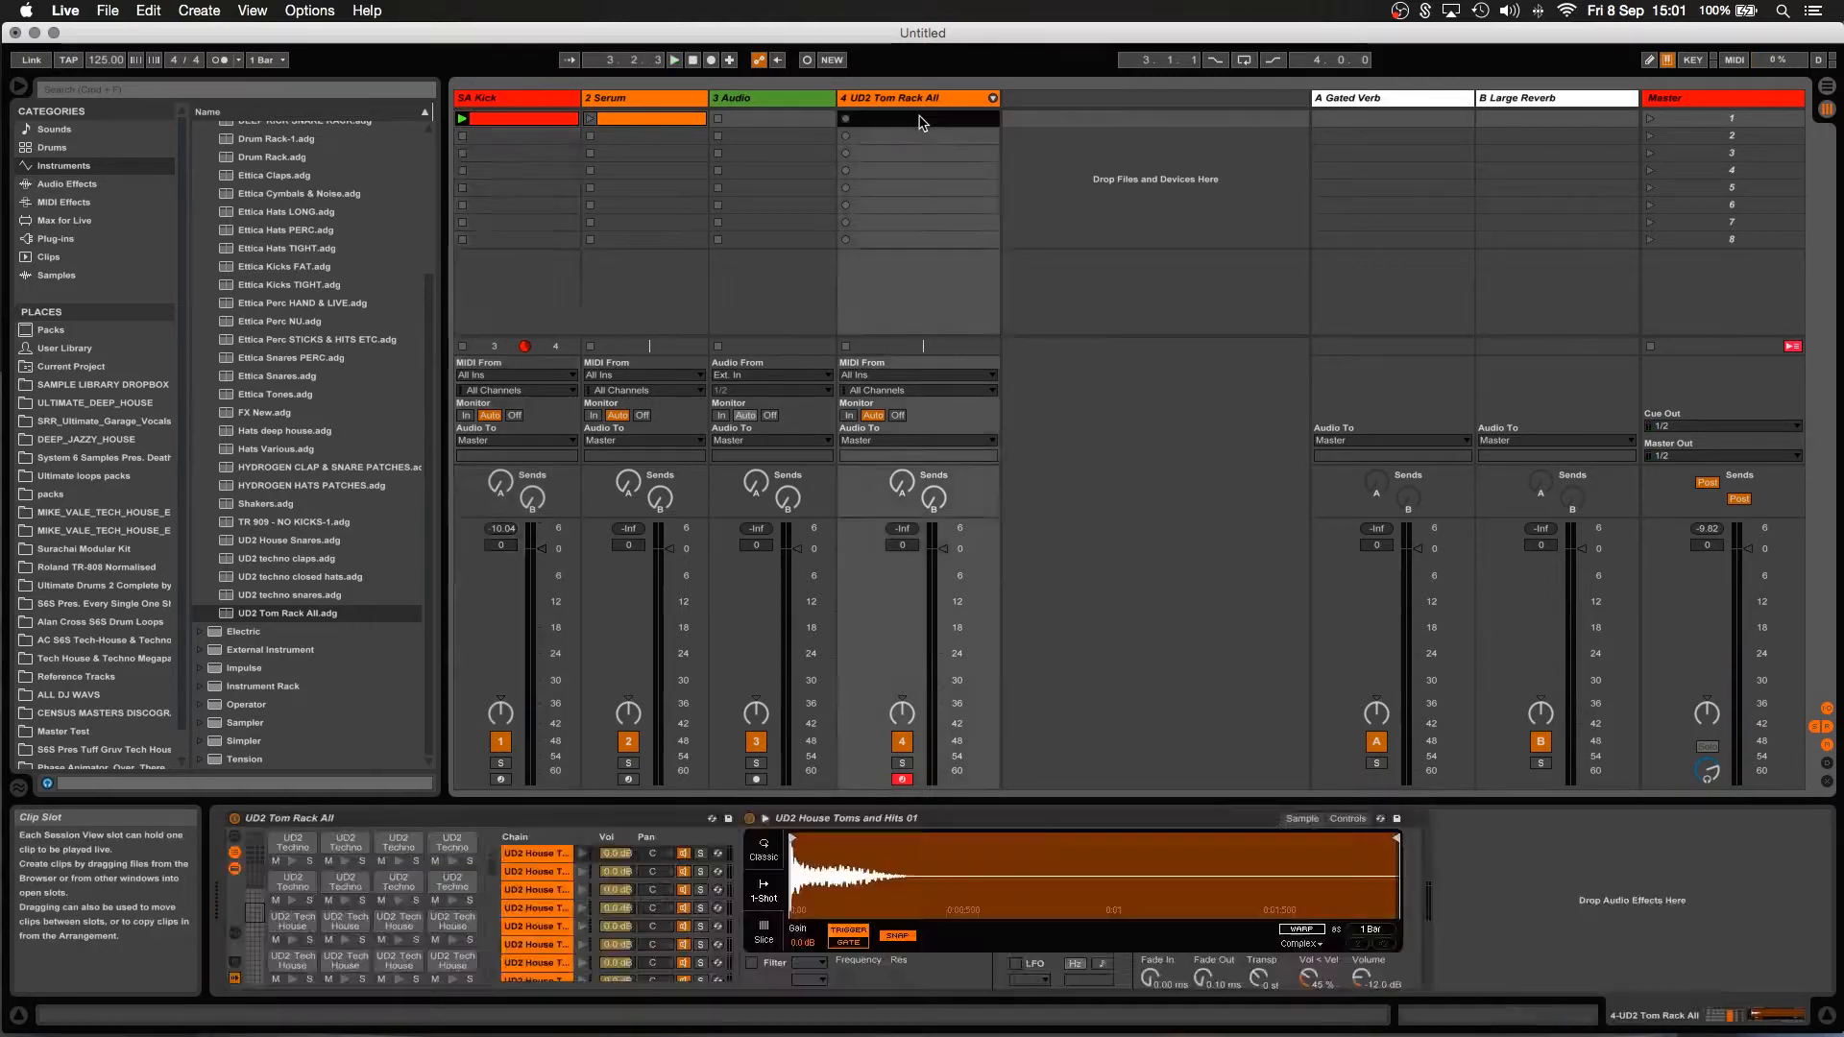
pyautogui.doubleClick(925, 121)
pyautogui.moveTo(1019, 227); pyautogui.dragTo(1005, 507)
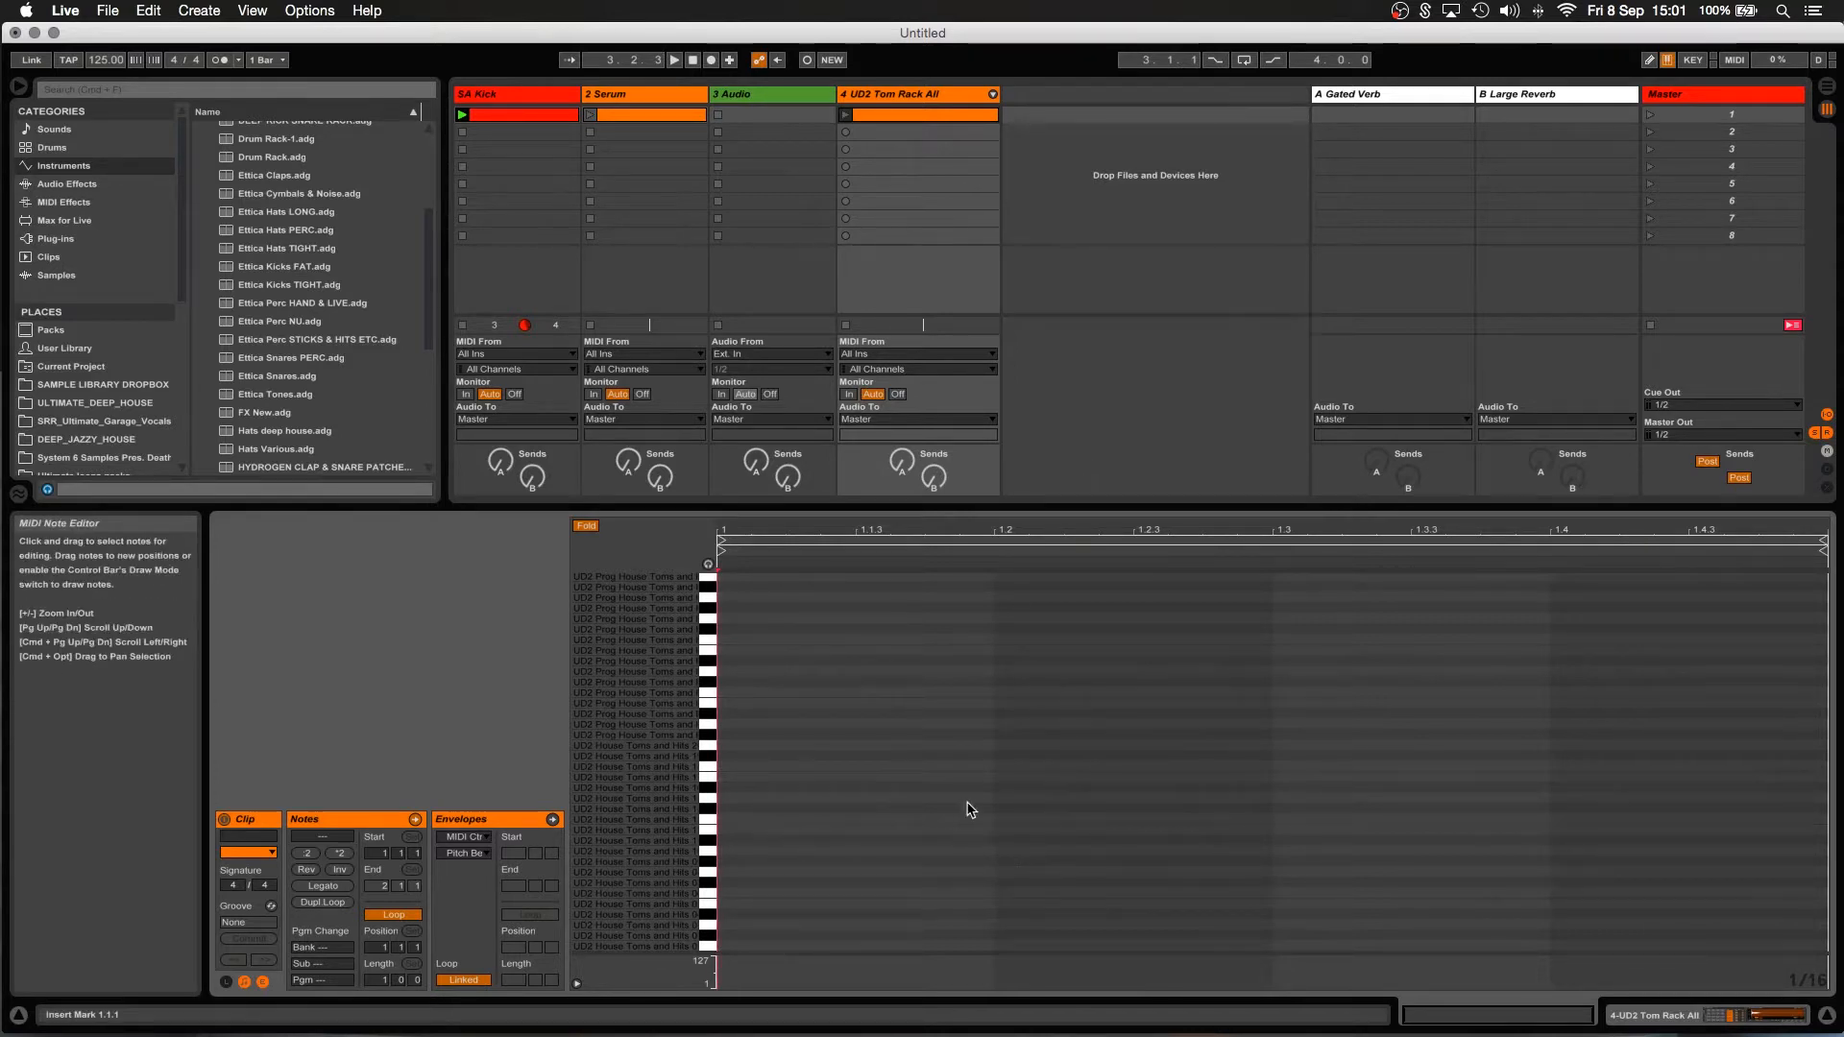
# Add C-2 notes at 1.1.4 and 1.2.3 in the tom clip and duplicate them to 1.3.4 and 1.4.3.
pyautogui.doubleClick(948, 948)
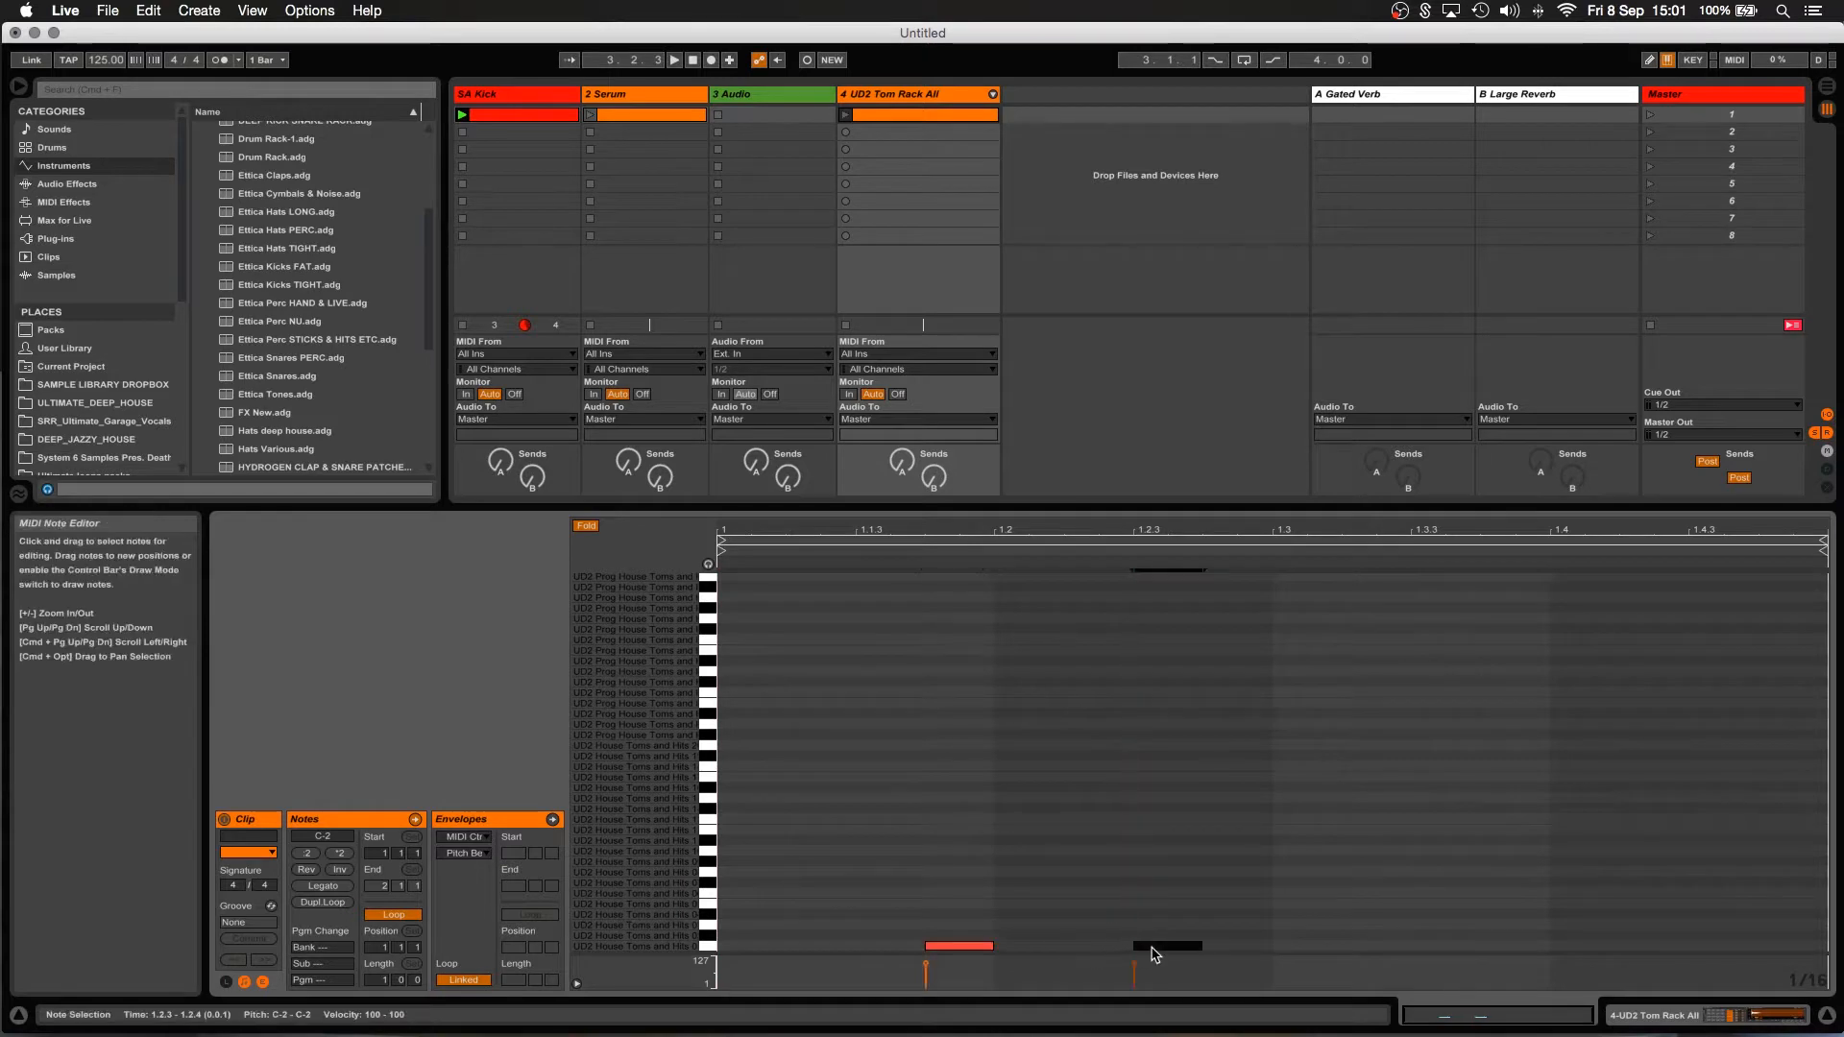
pyautogui.moveTo(1266, 867); pyautogui.dragTo(745, 971)
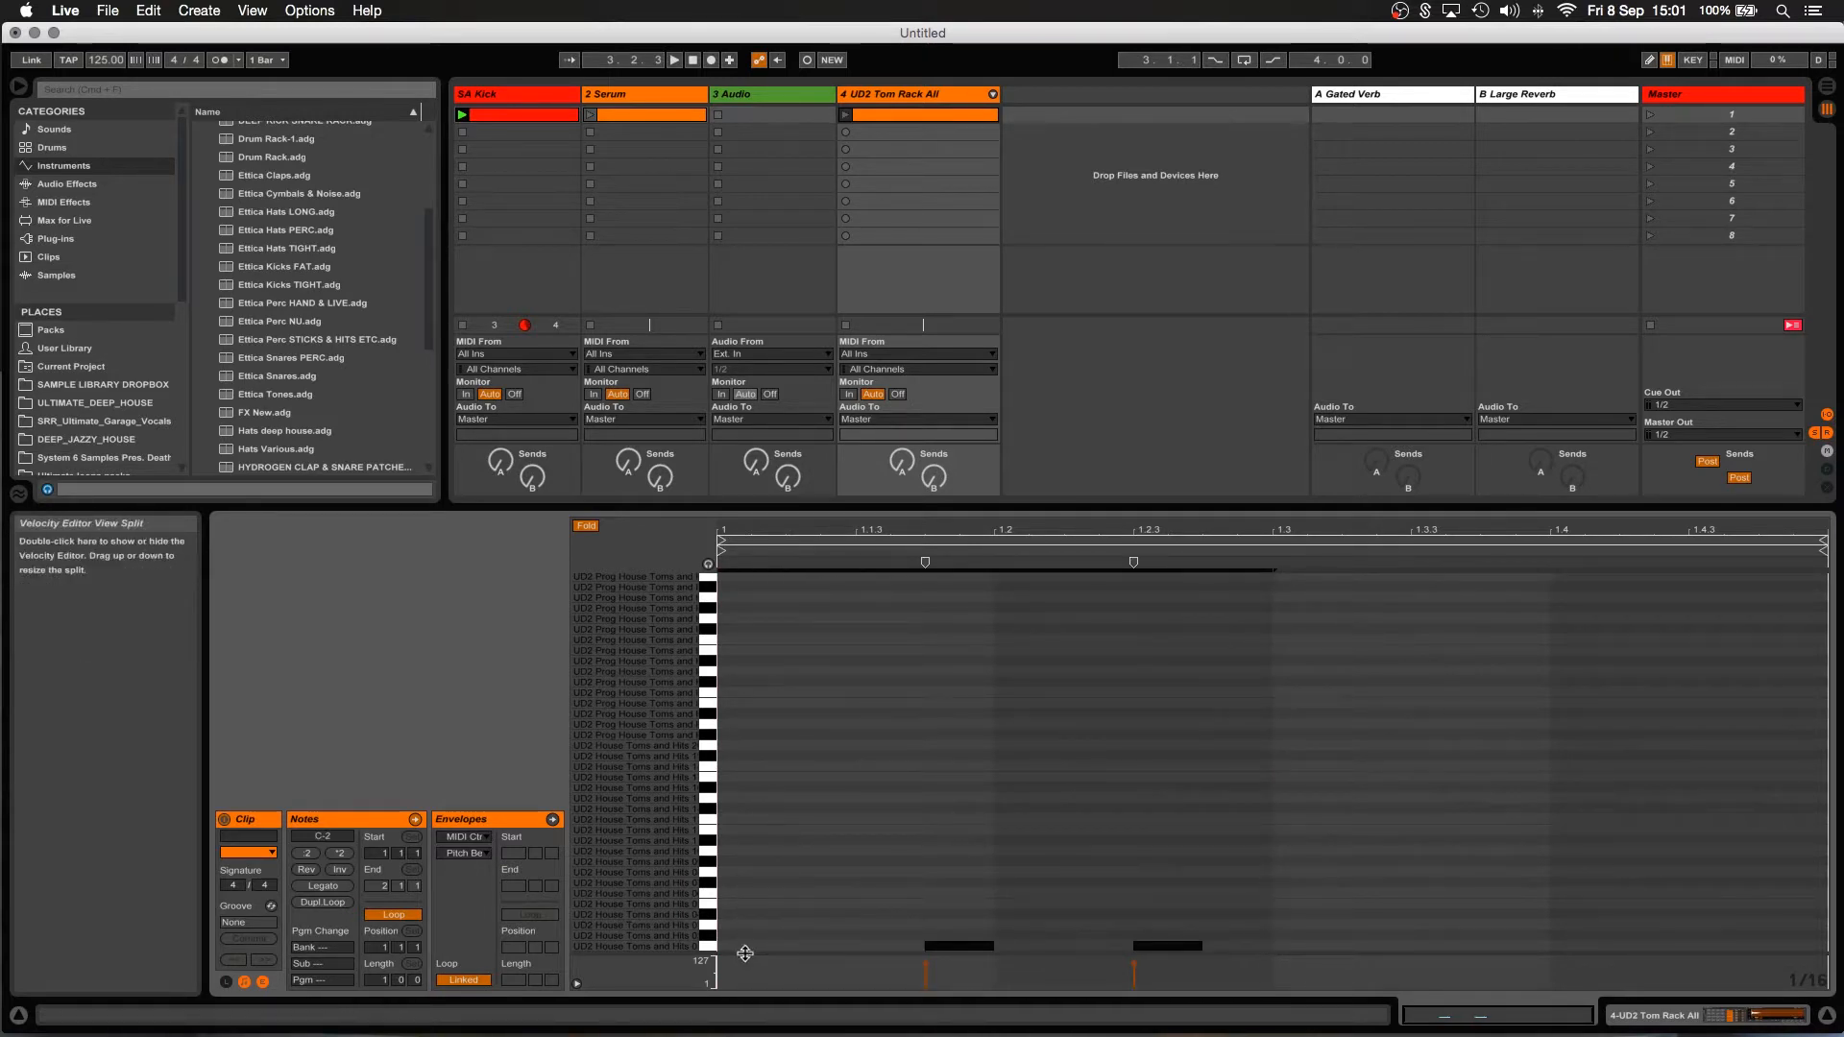
pyautogui.press('super+d')
pyautogui.click(1009, 709)
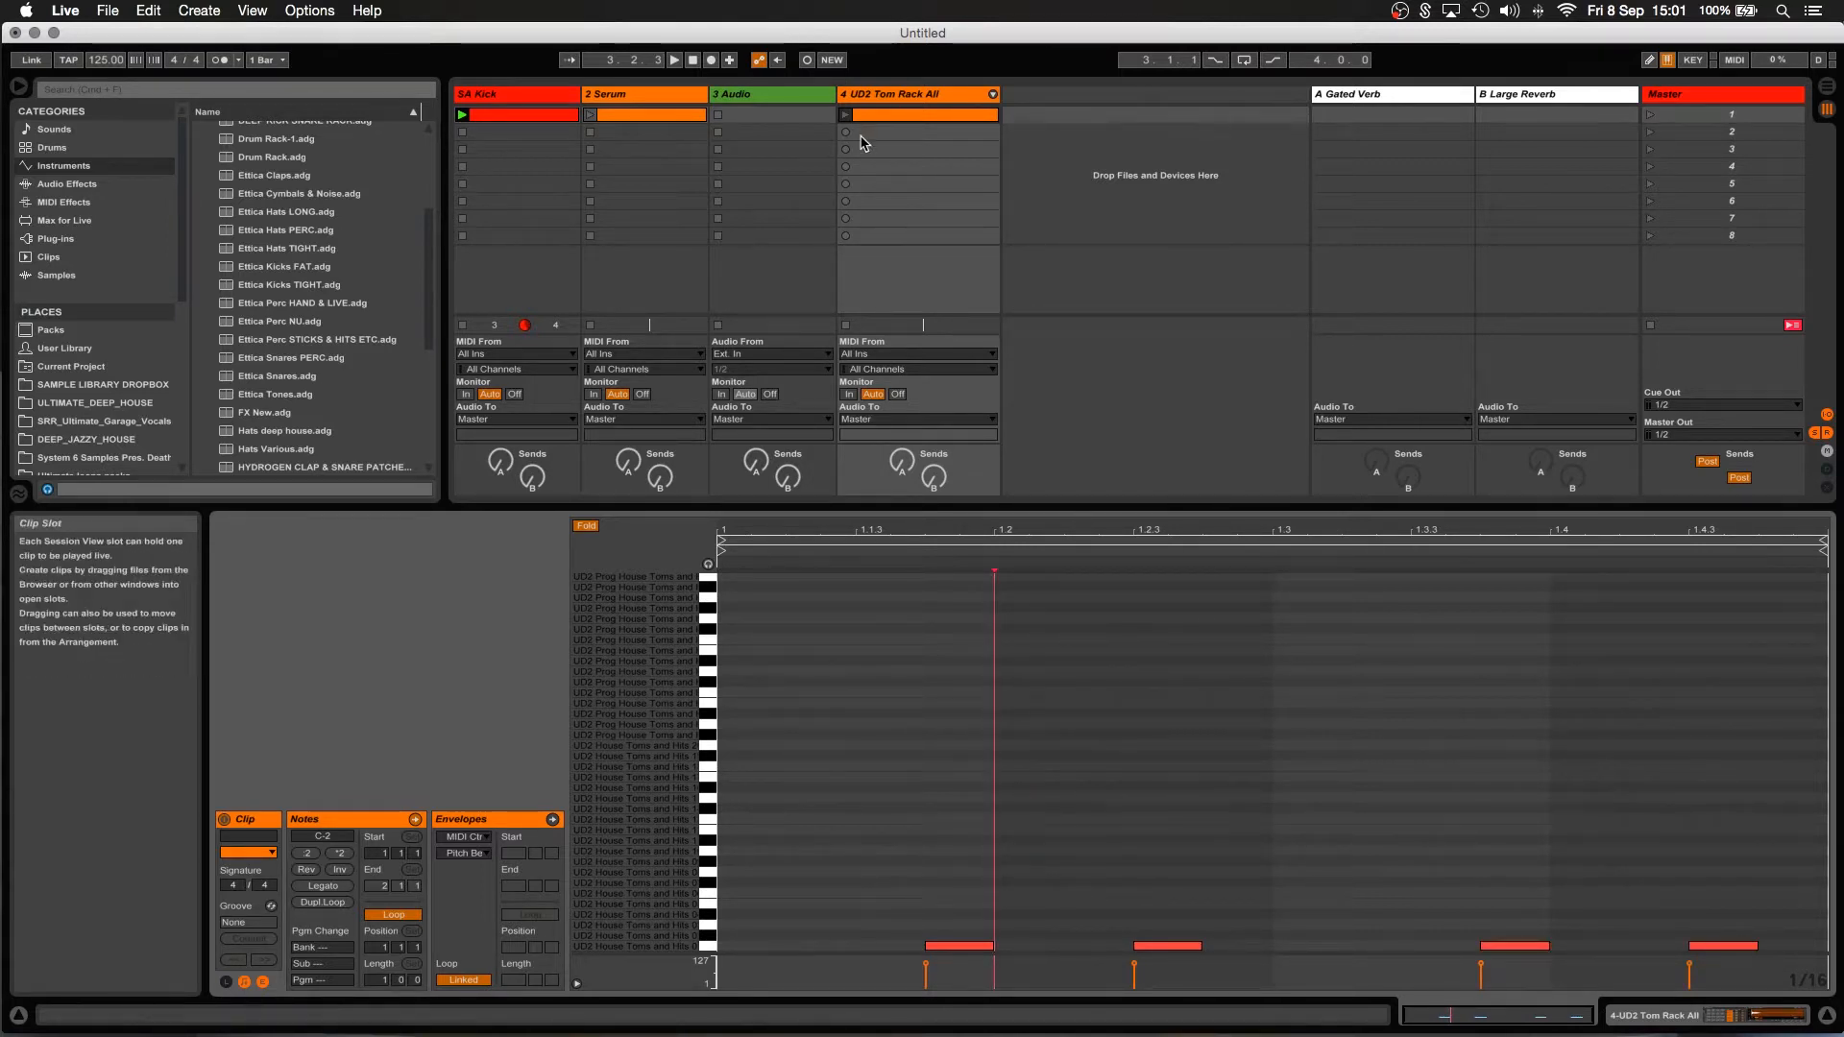
# Play the tom clip together with the kick and check the tom track's level in the mixer.
pyautogui.press('space')
pyautogui.moveTo(1018, 504); pyautogui.dragTo(1020, 782)
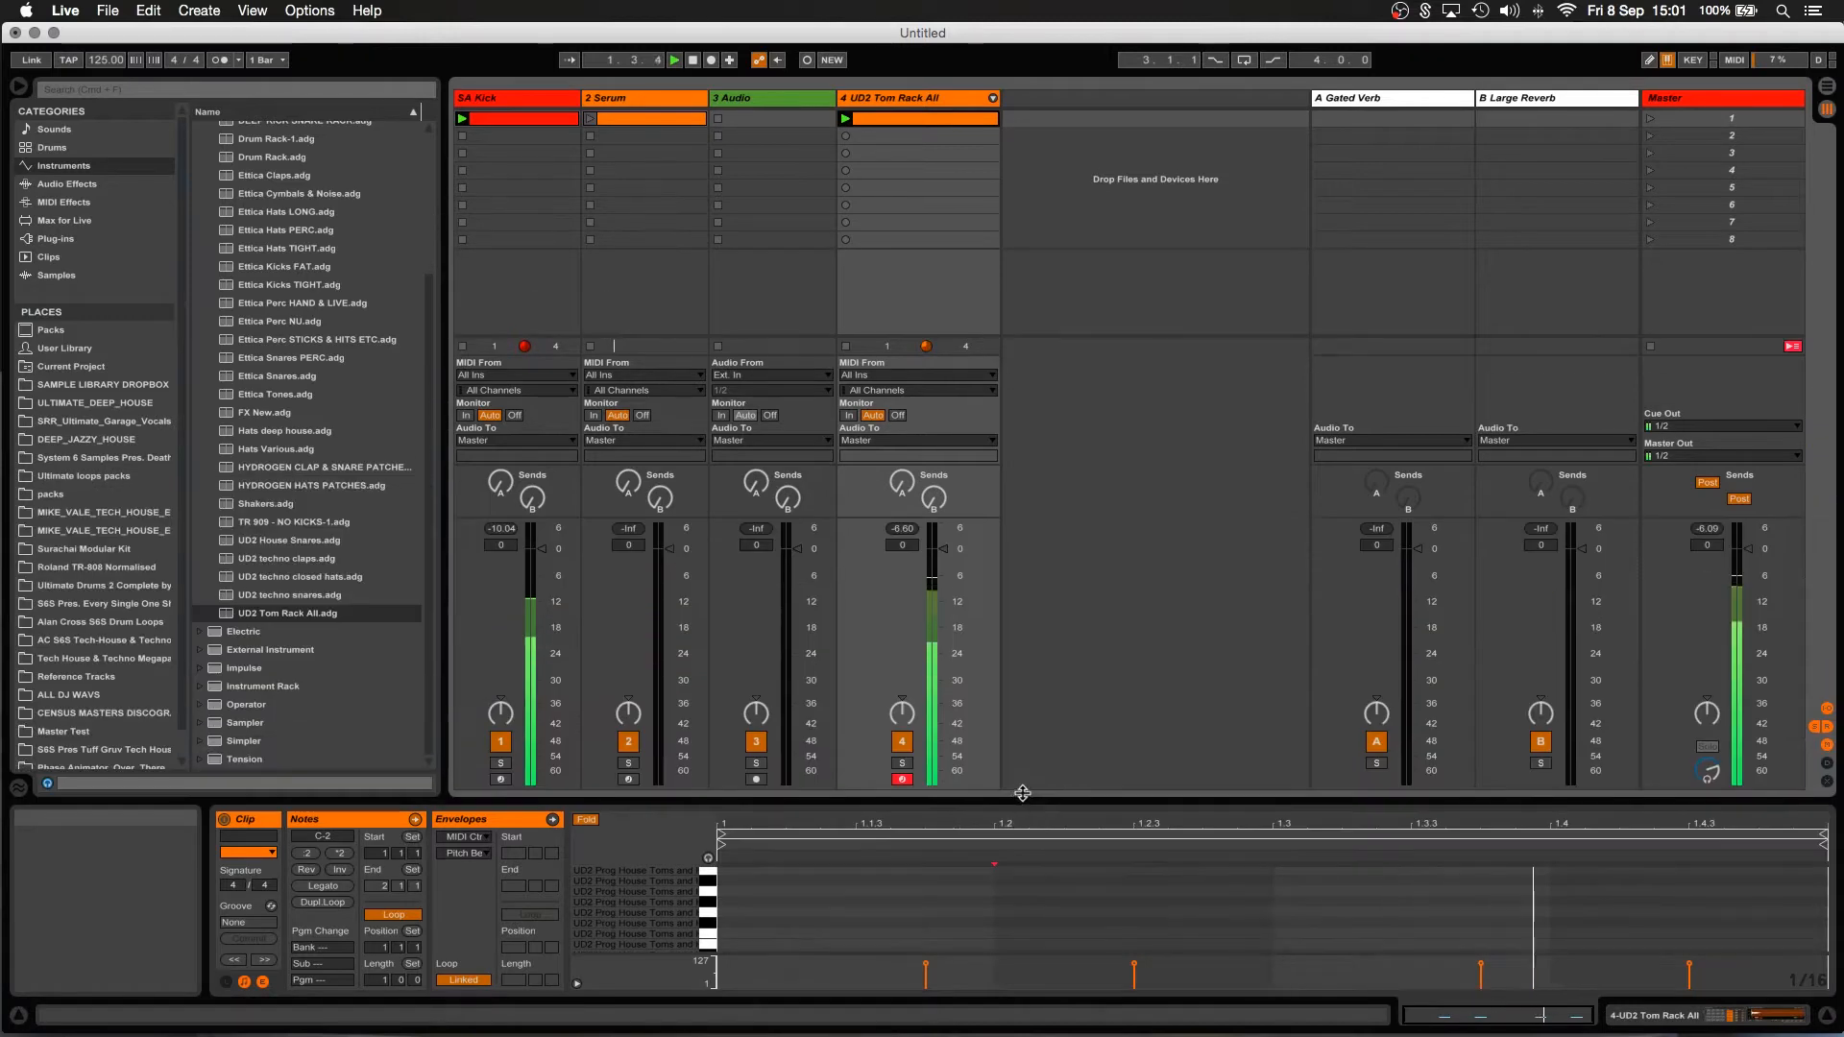
pyautogui.click(945, 533)
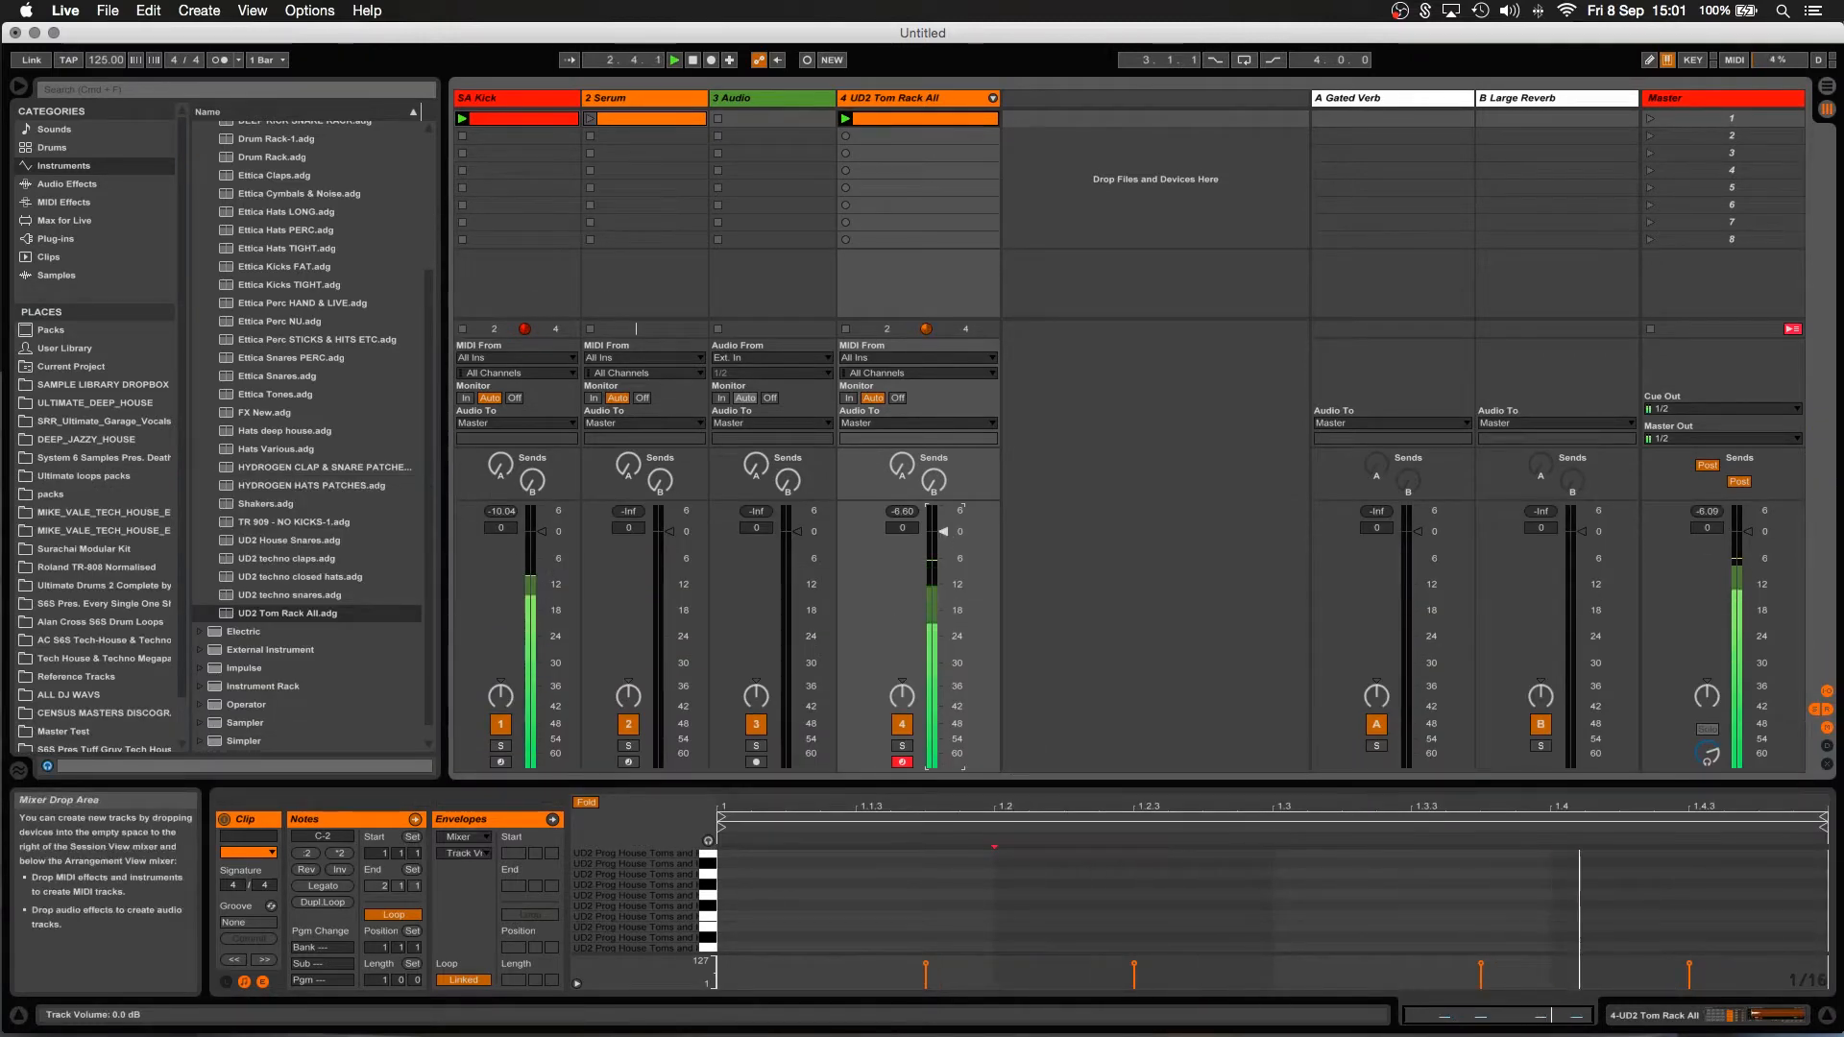
# Transpose all four tom notes up to F#-2 while listening to the different tom sounds.
pyautogui.moveTo(1064, 783); pyautogui.dragTo(1064, 386)
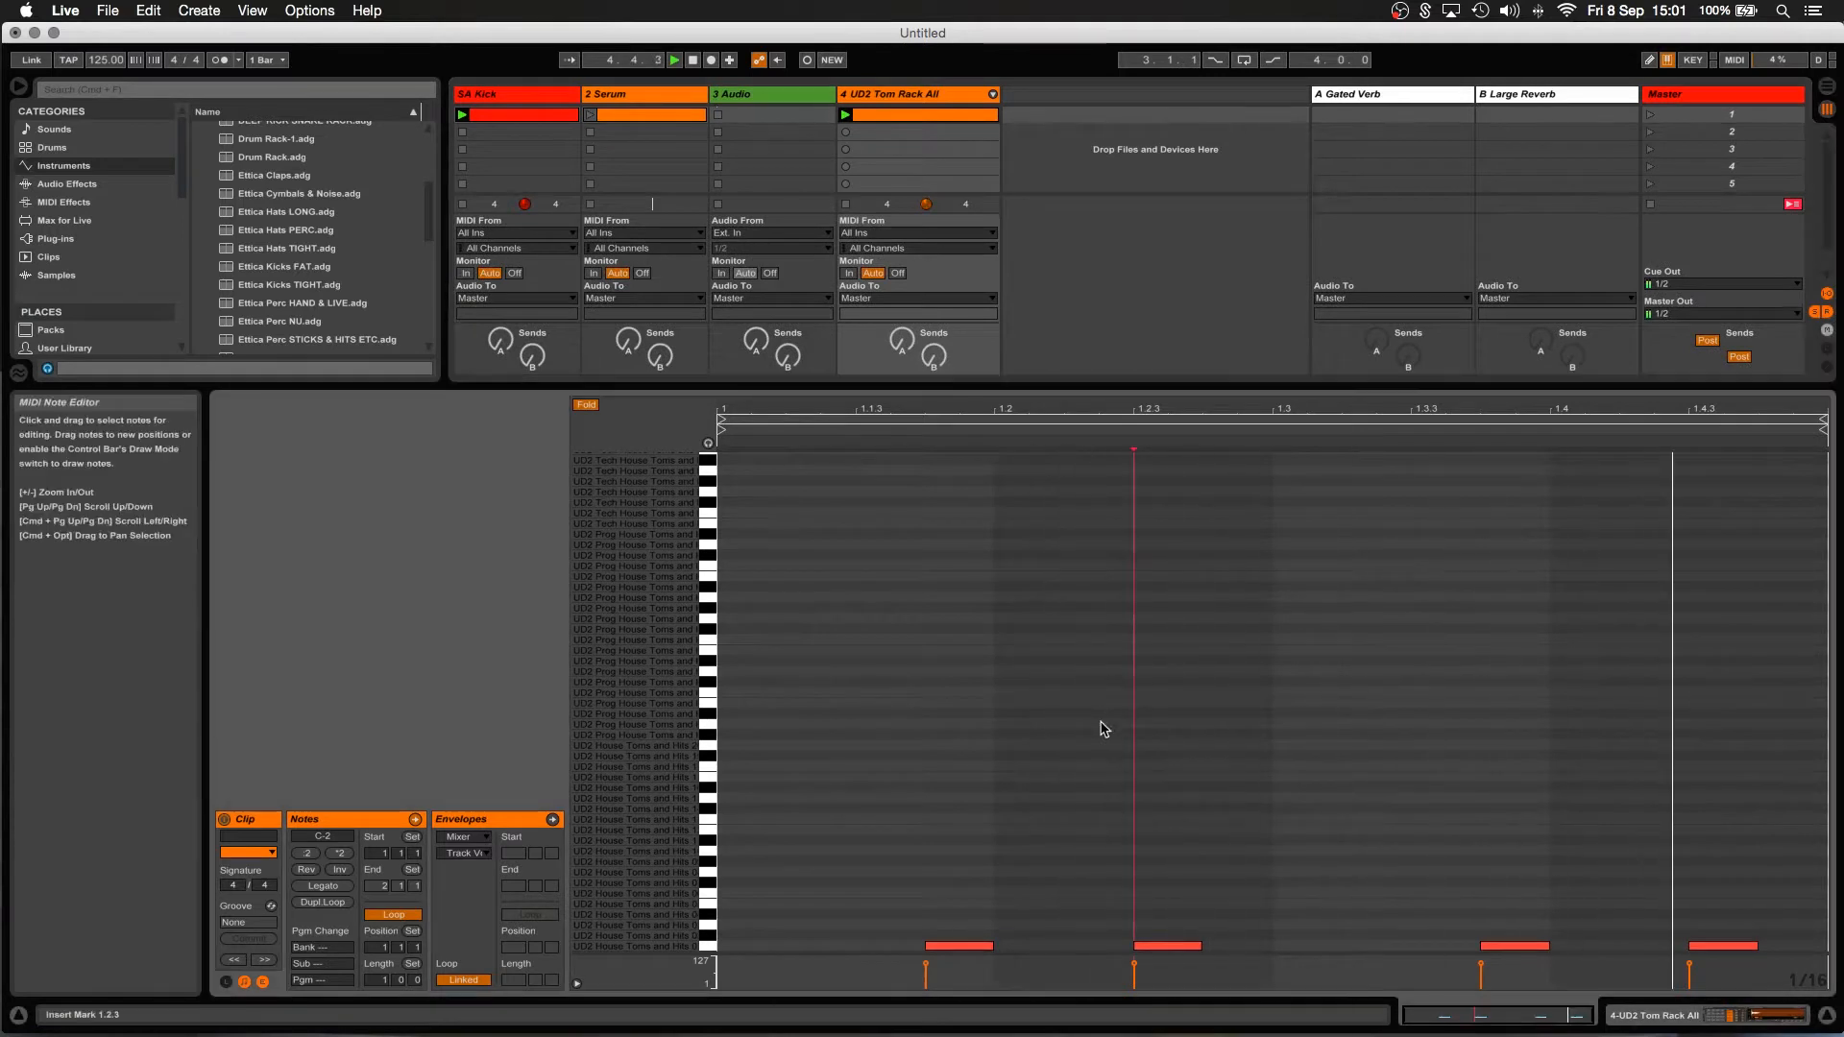
pyautogui.press('super+a')
pyautogui.press('Up')
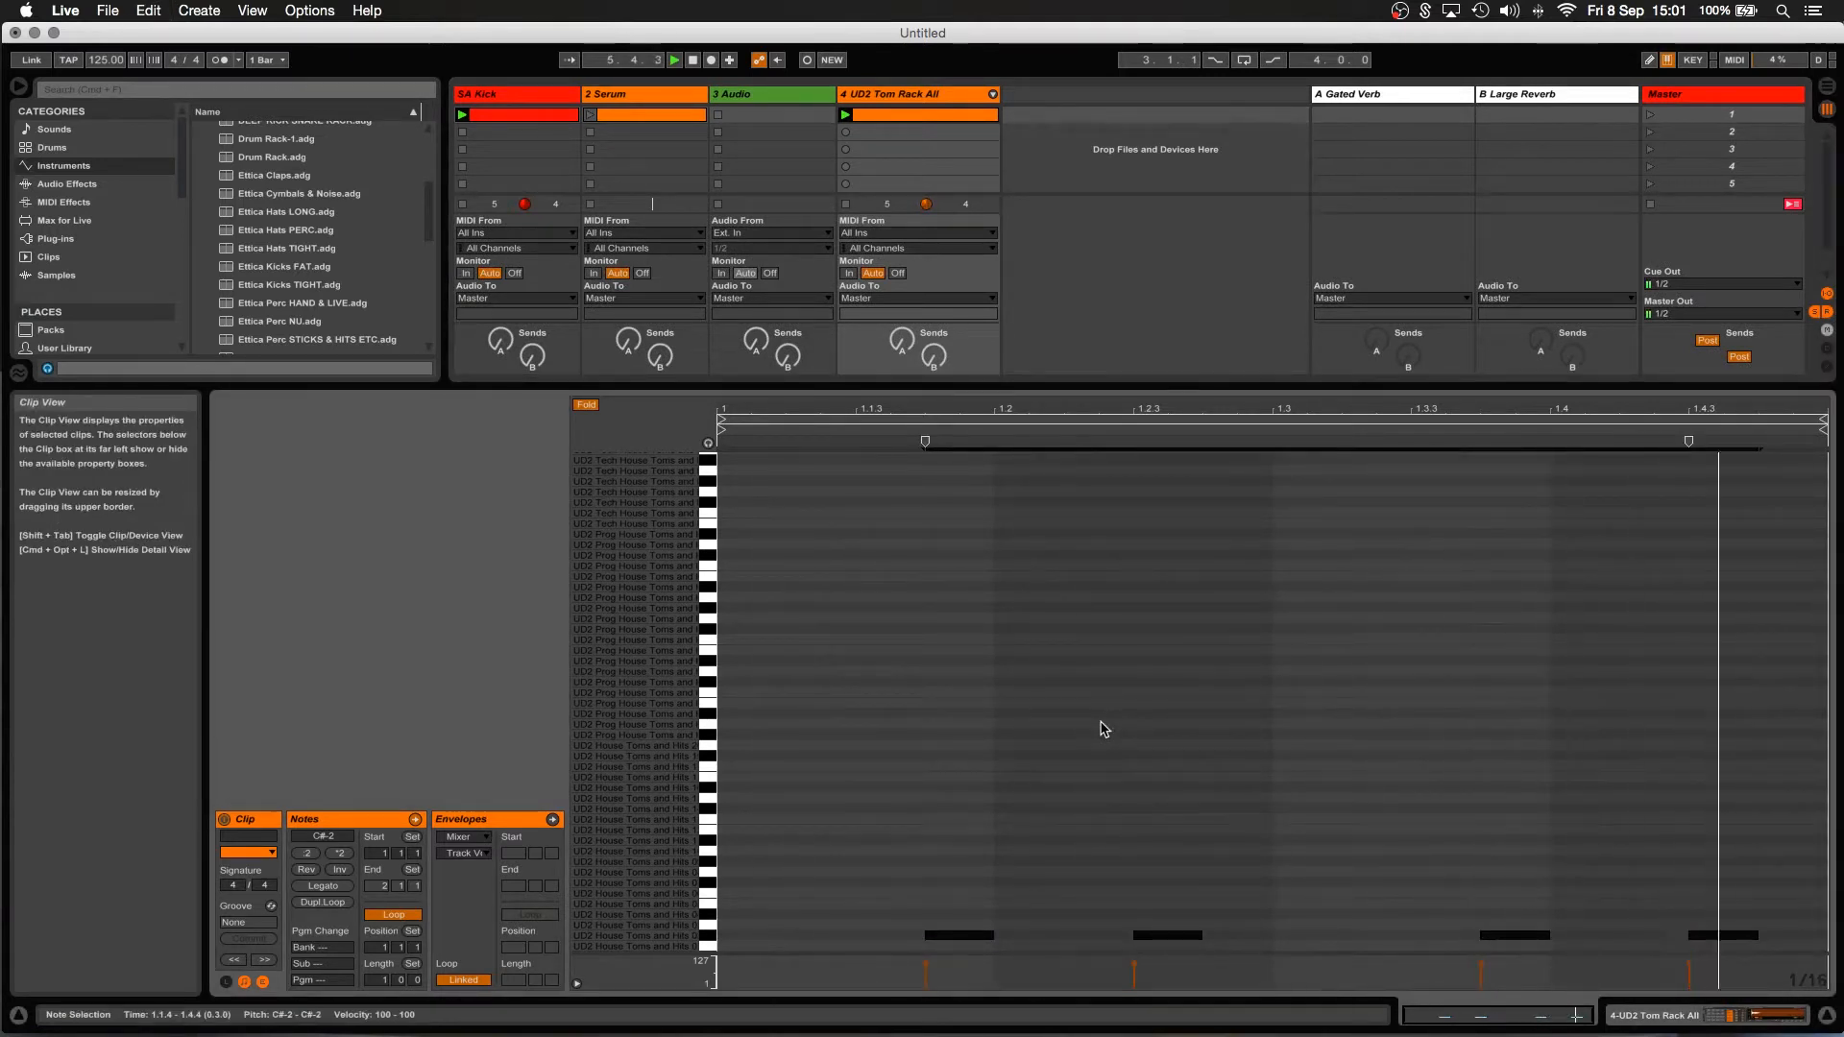
pyautogui.press('Up')
pyautogui.press('Up')
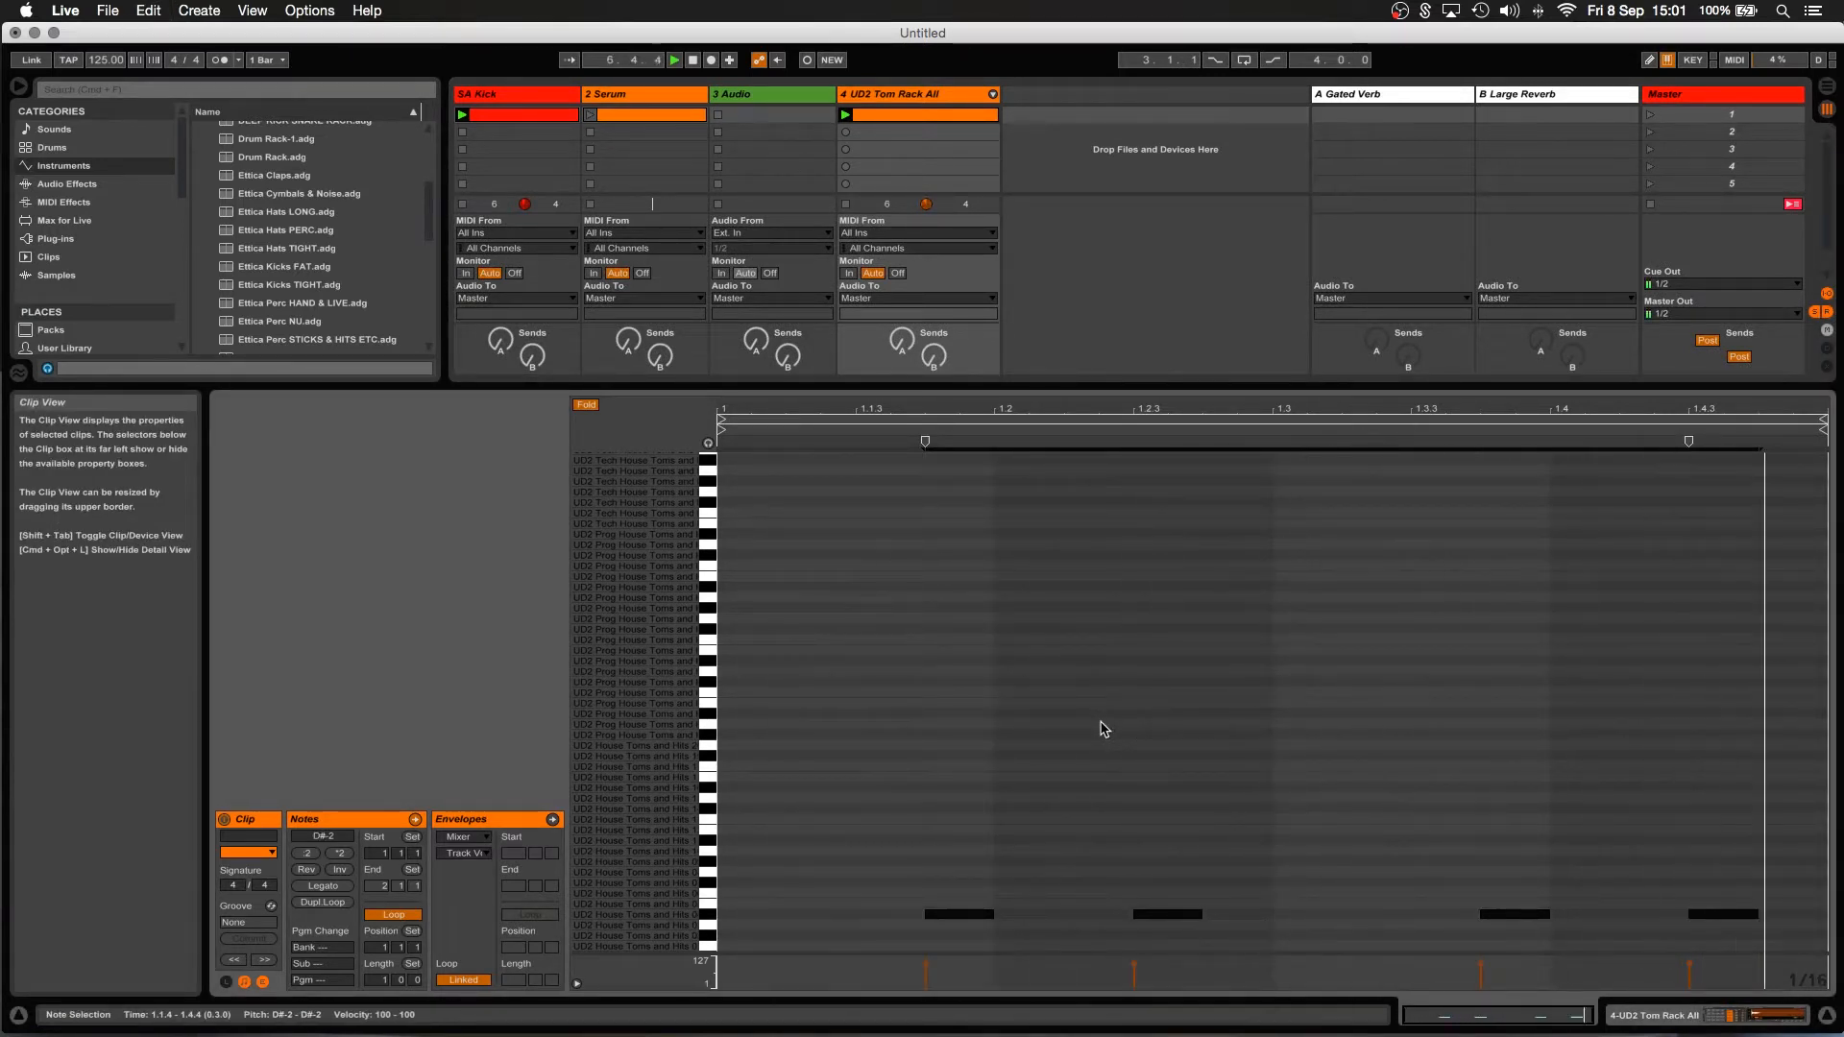
pyautogui.press('Up')
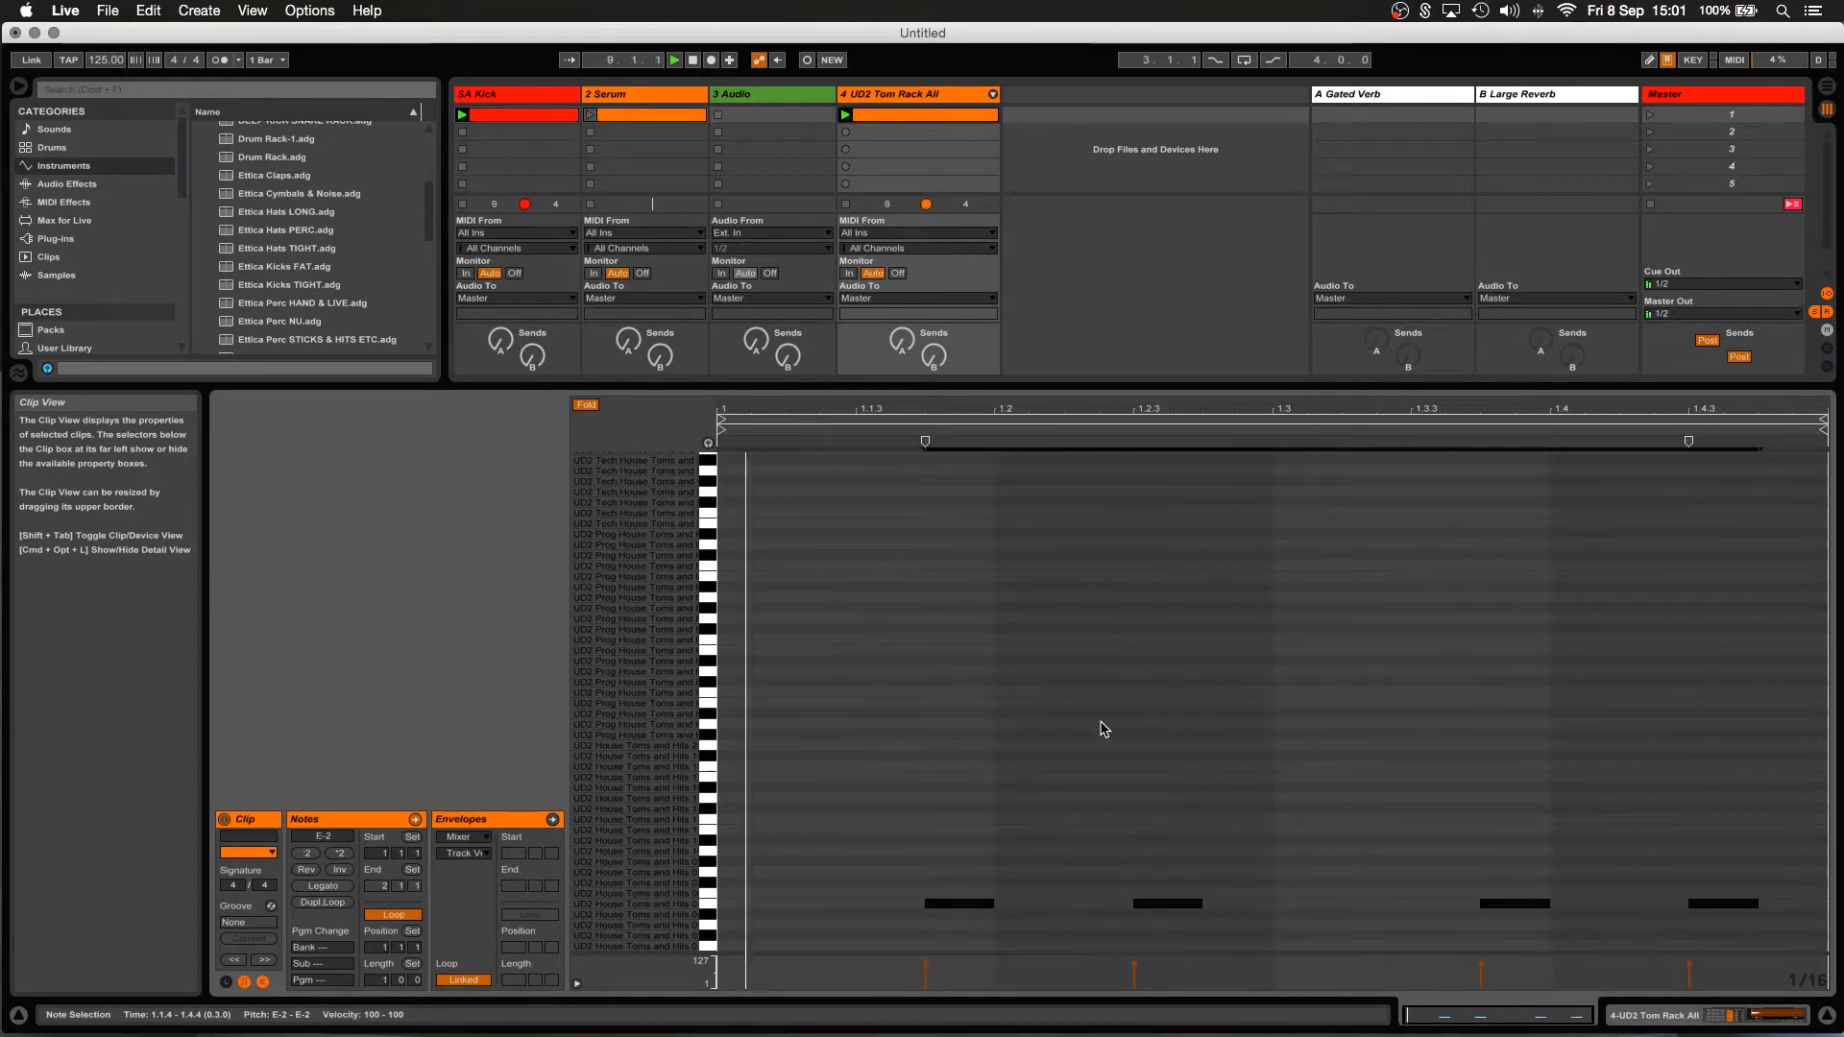
pyautogui.press('Up')
pyautogui.press('Up')
pyautogui.press('Up')
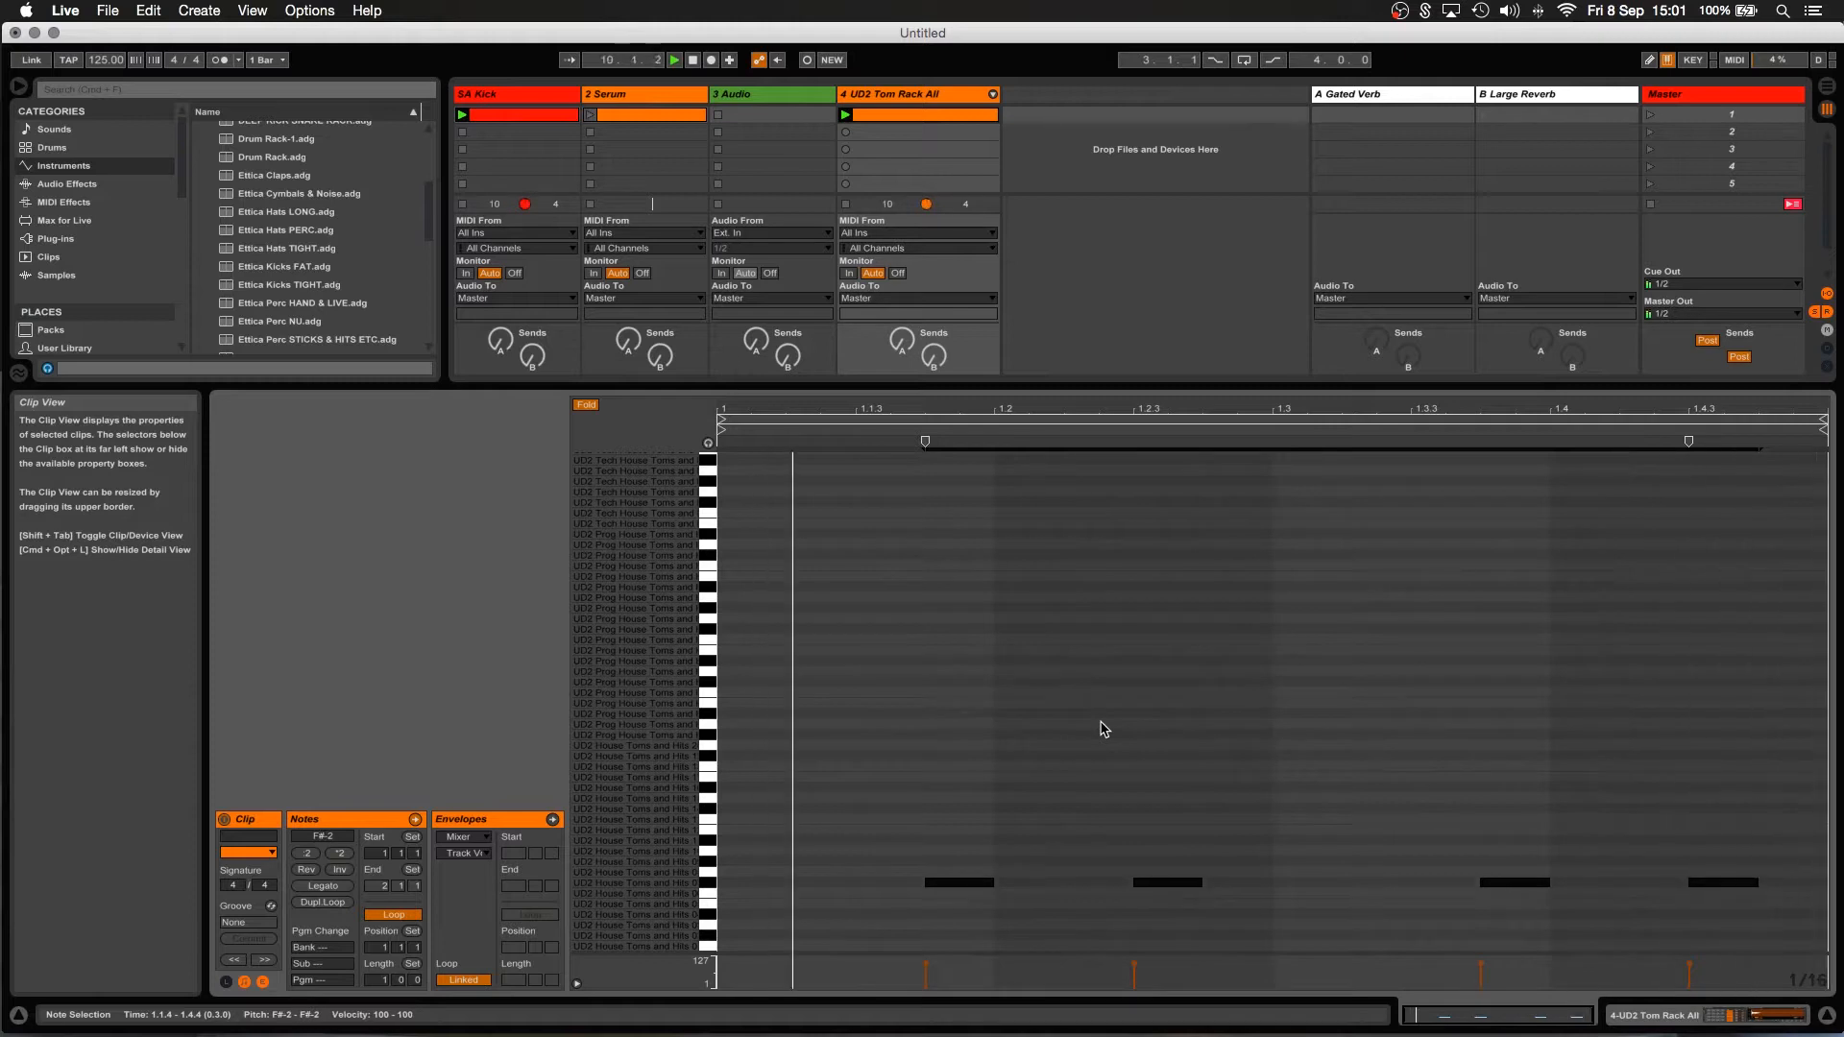
pyautogui.press('Down')
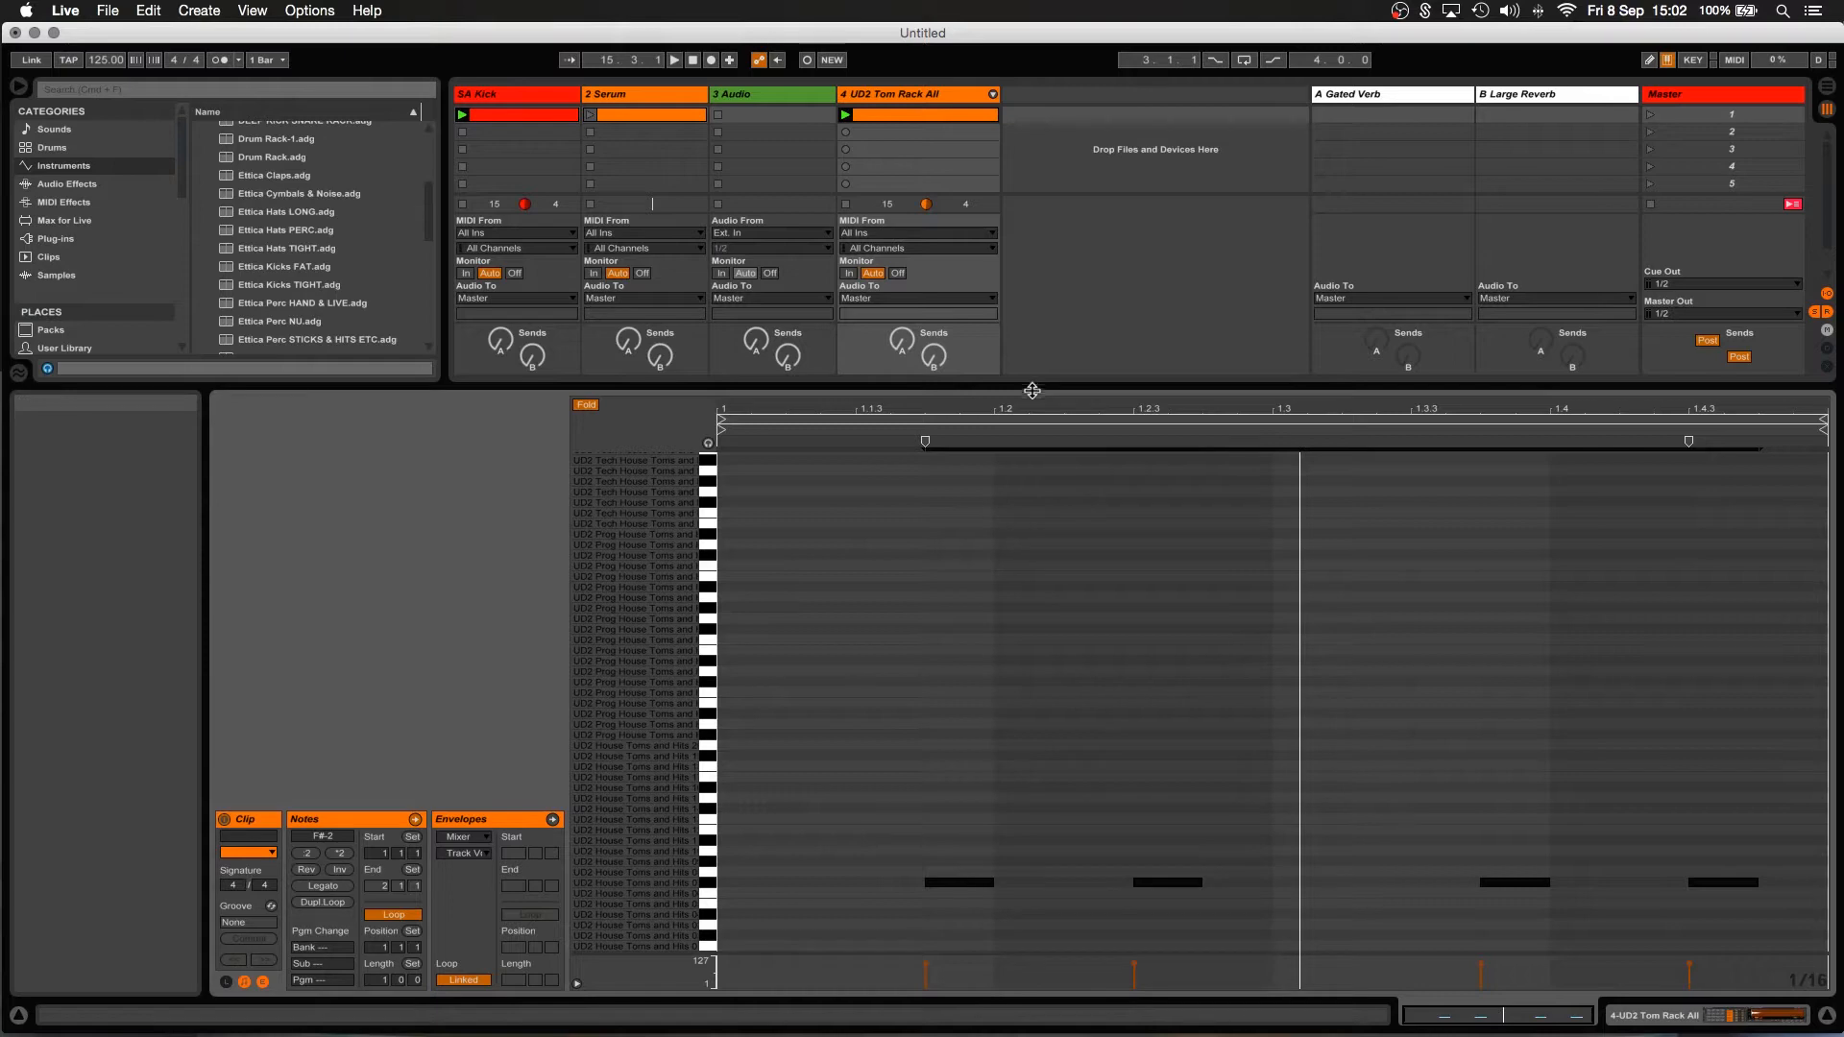
# Add the FabFilter Pro-Q 2 VST plug-in to the tom rack track.
pyautogui.doubleClick(918, 94)
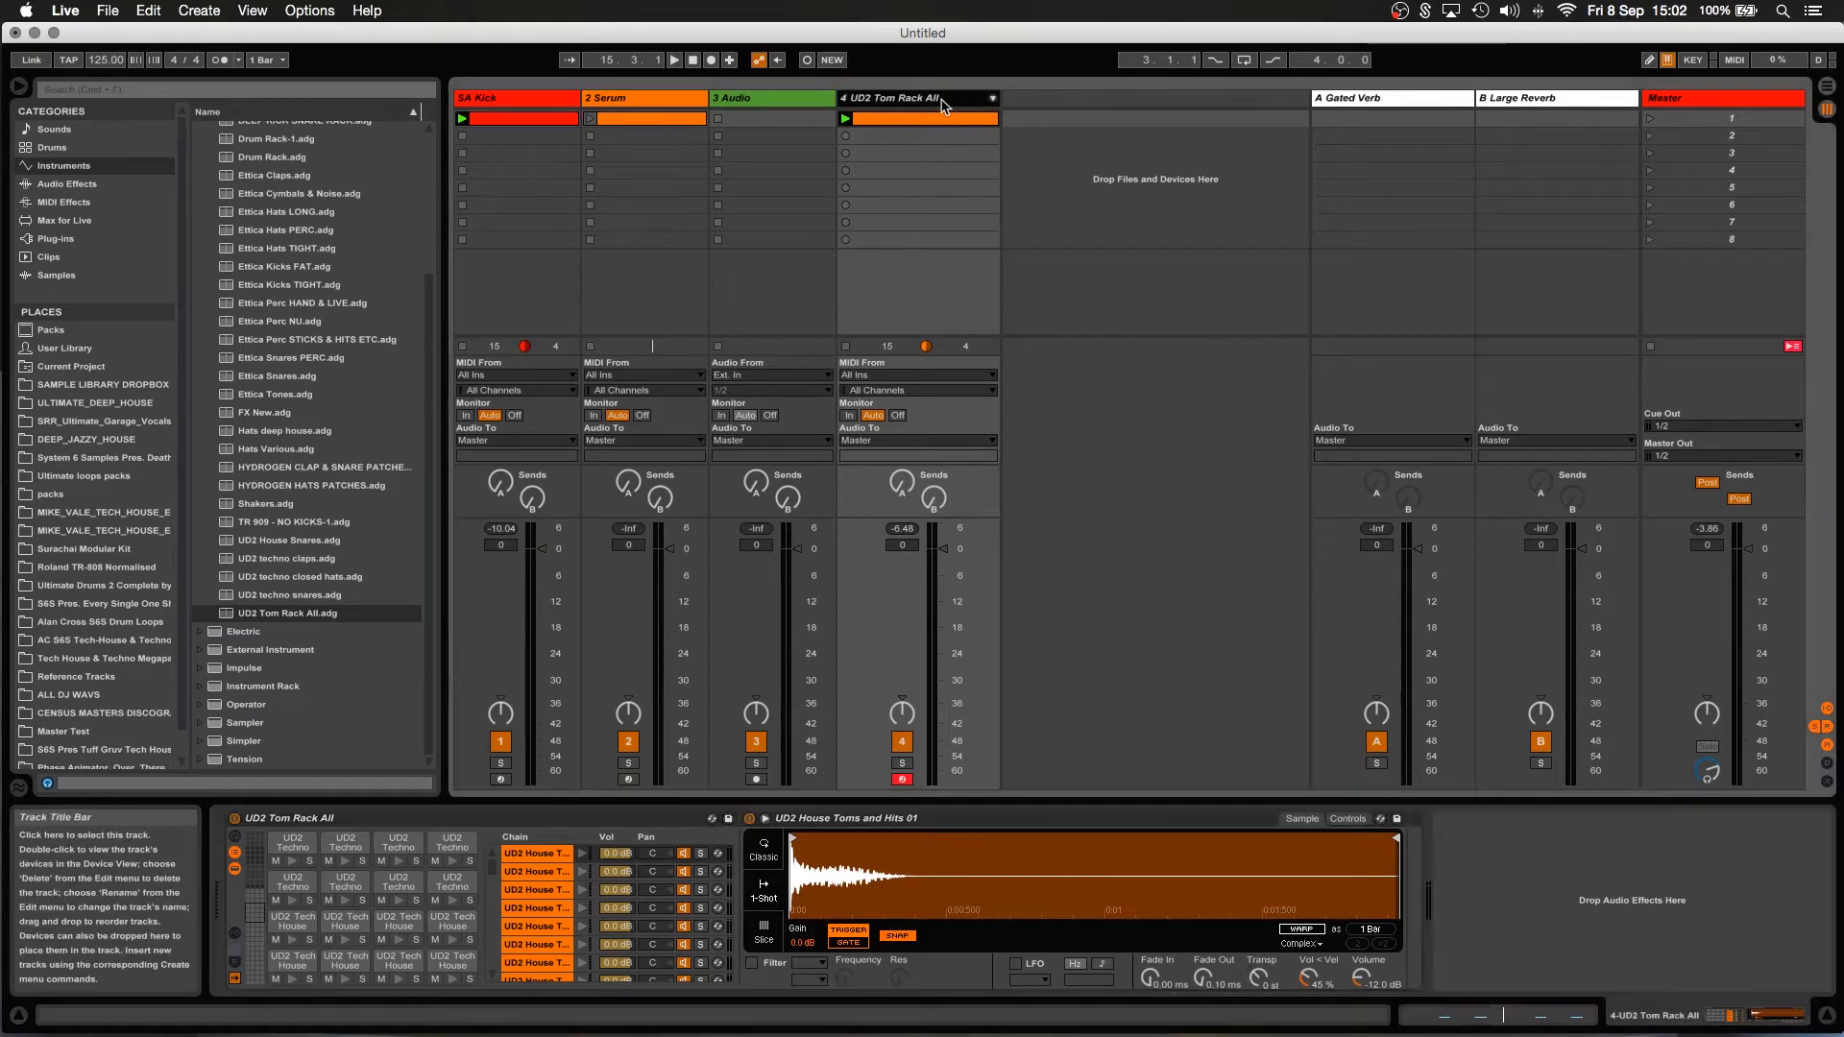
pyautogui.scroll(5, 298, 564)
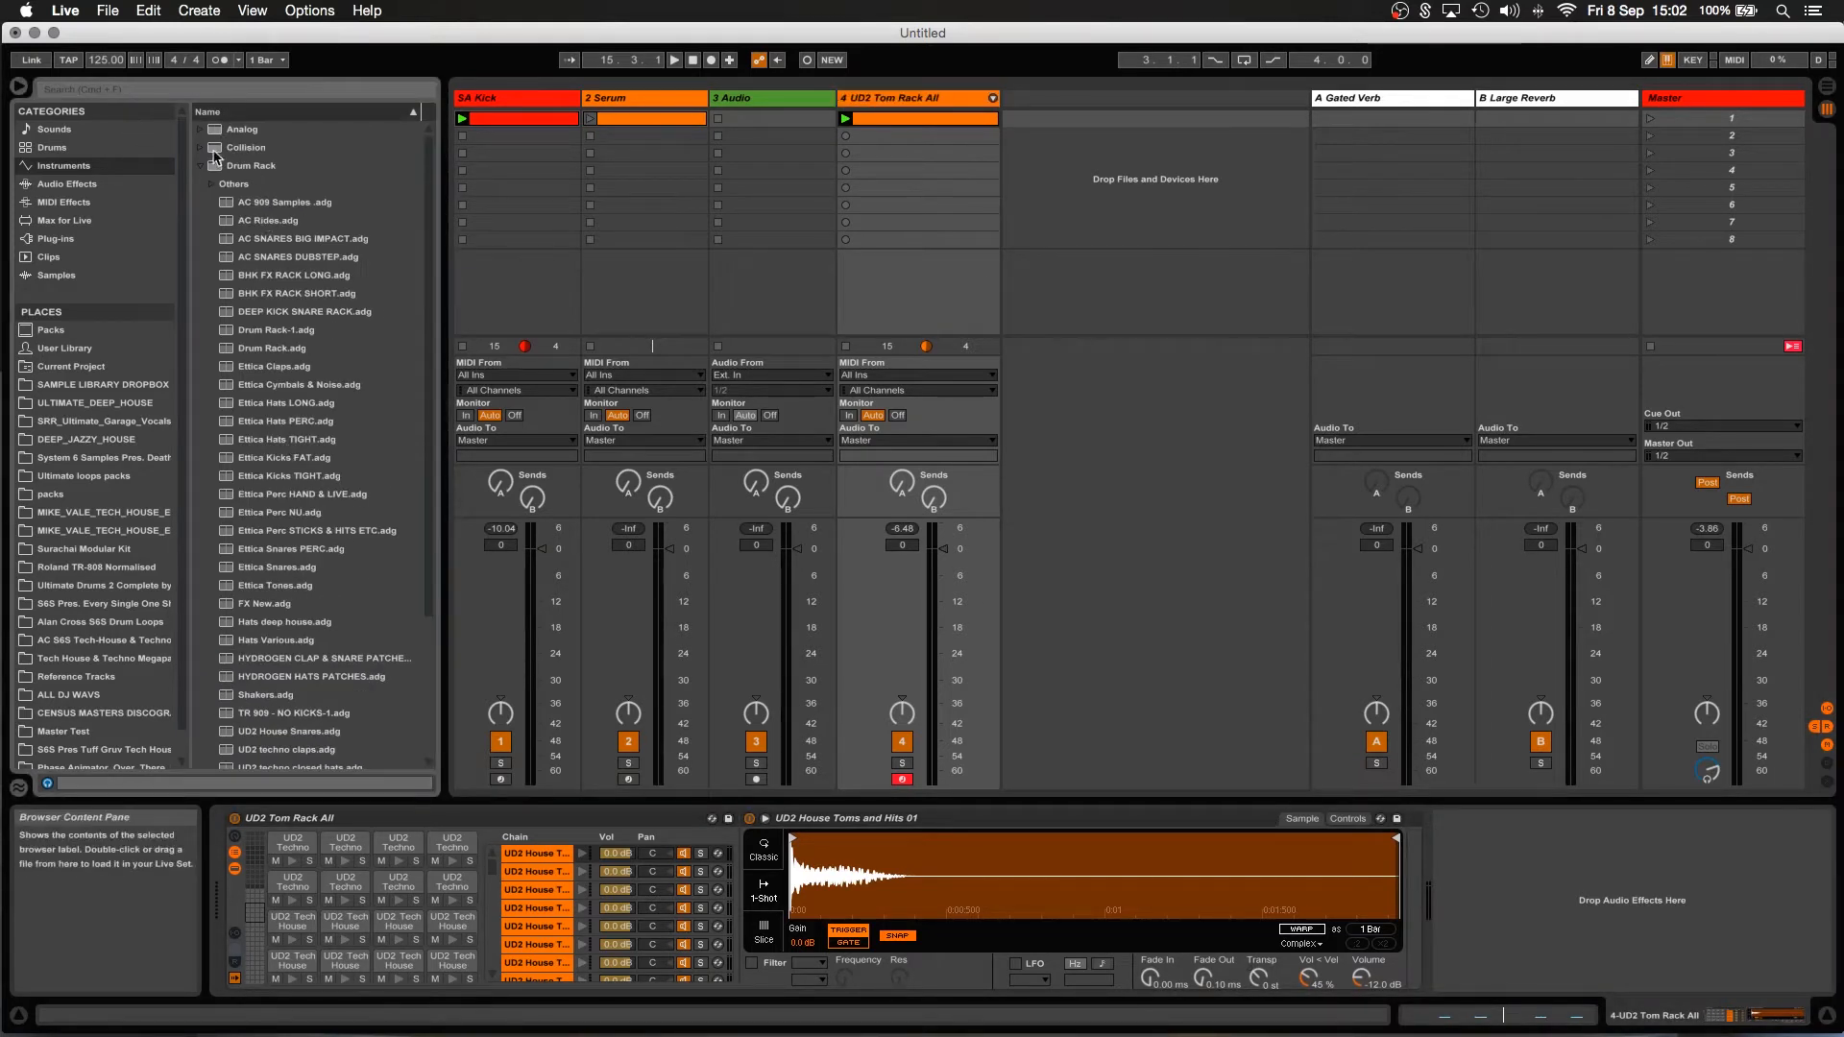
pyautogui.click(67, 240)
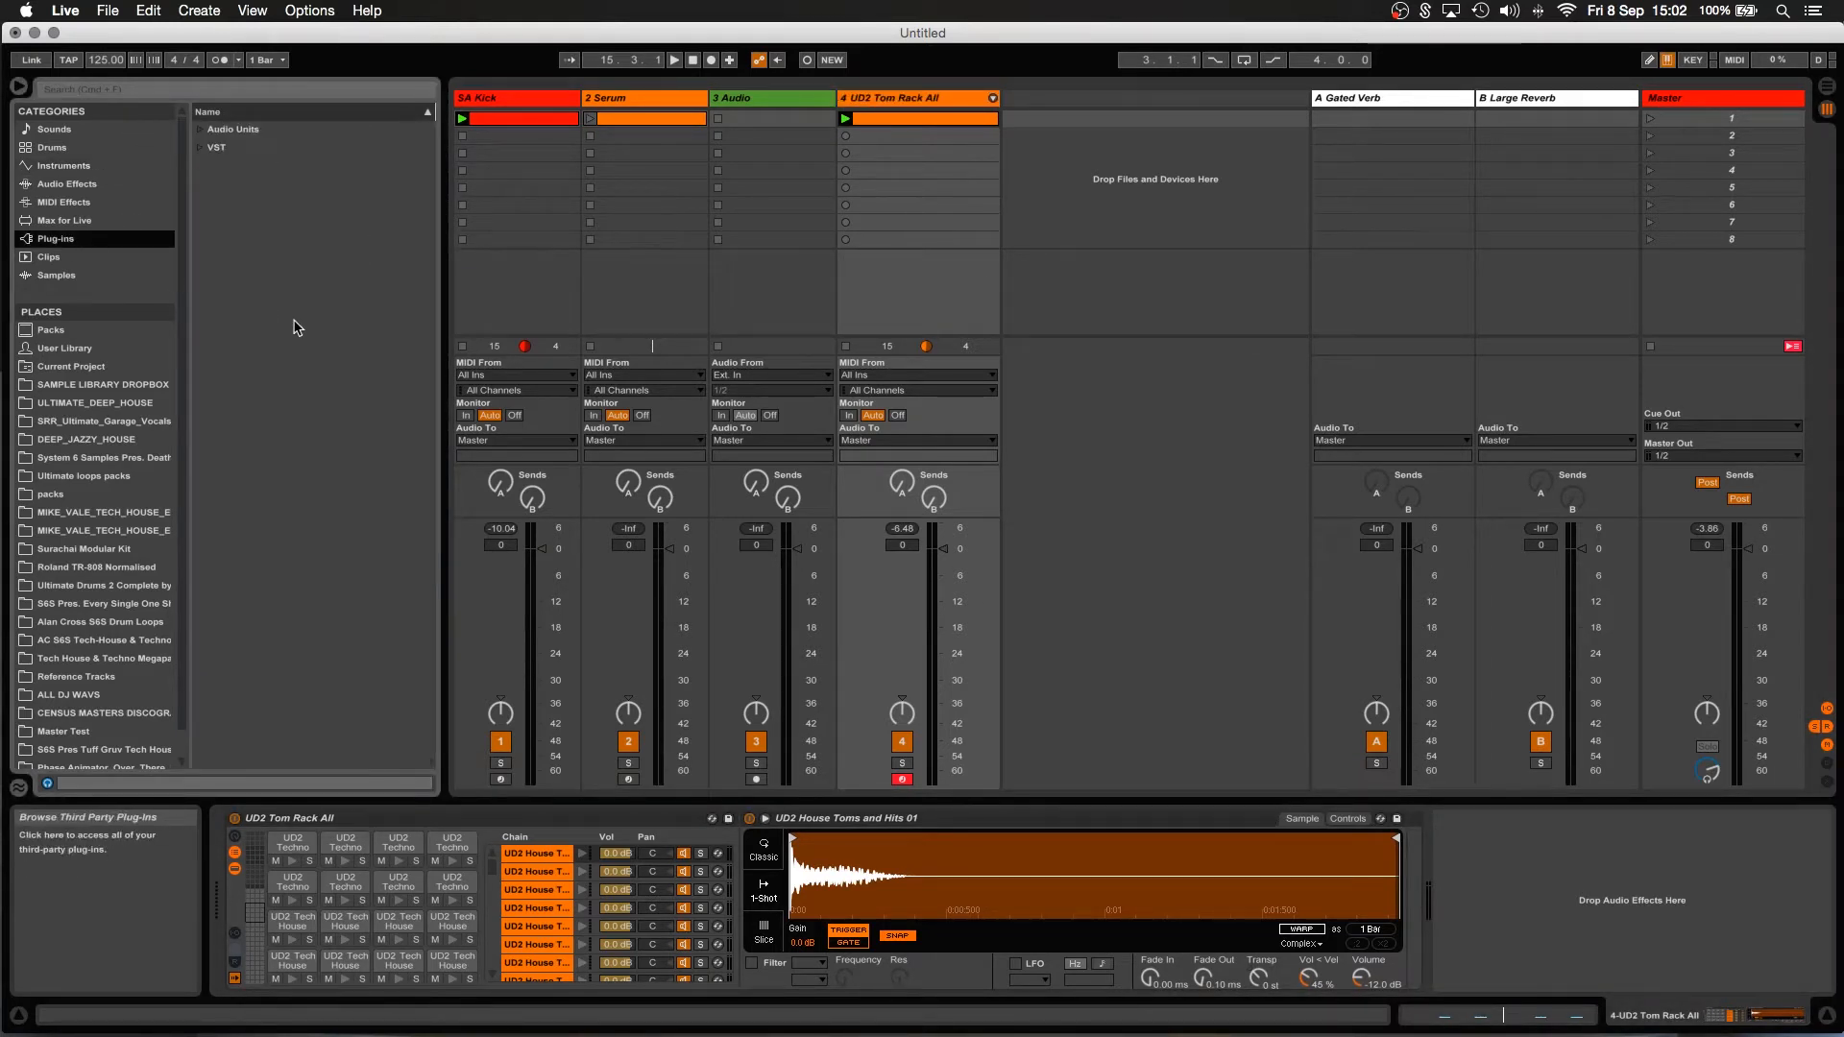
pyautogui.click(197, 149)
pyautogui.scroll(-1, 333, 497)
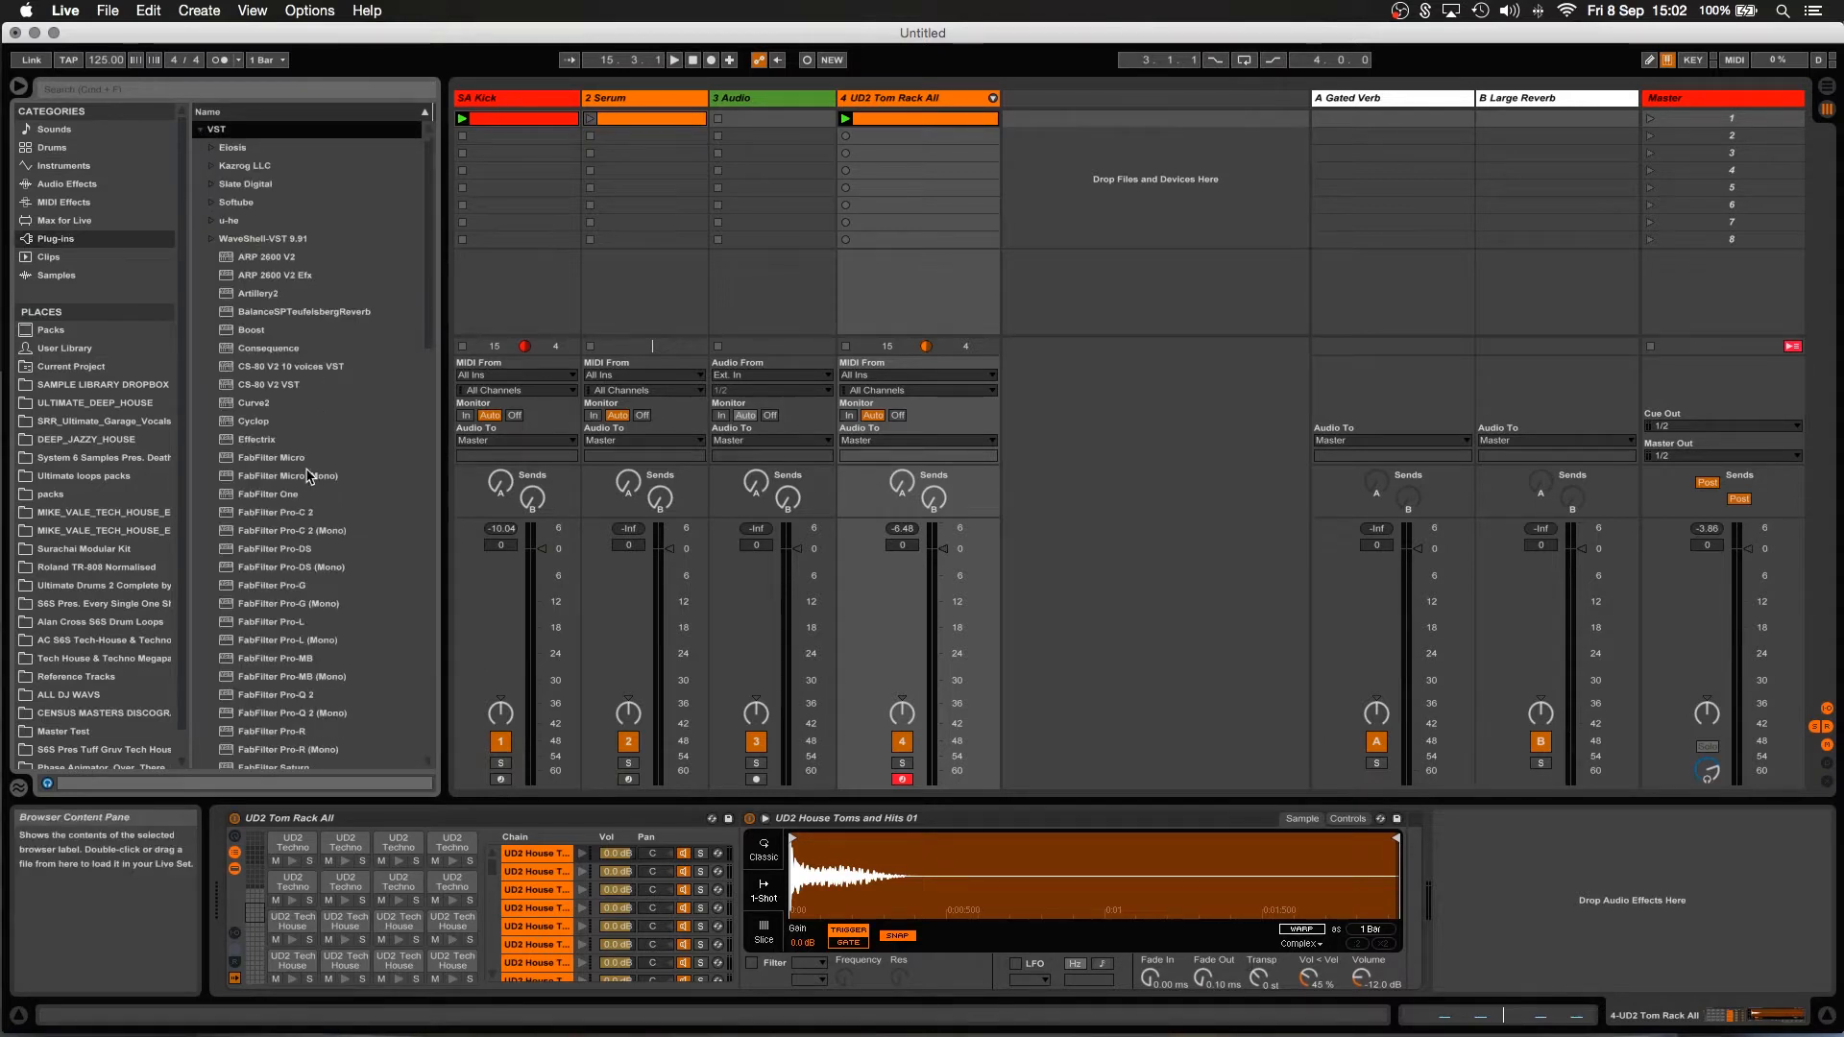
pyautogui.scroll(-1, 307, 500)
pyautogui.scroll(-3, 301, 535)
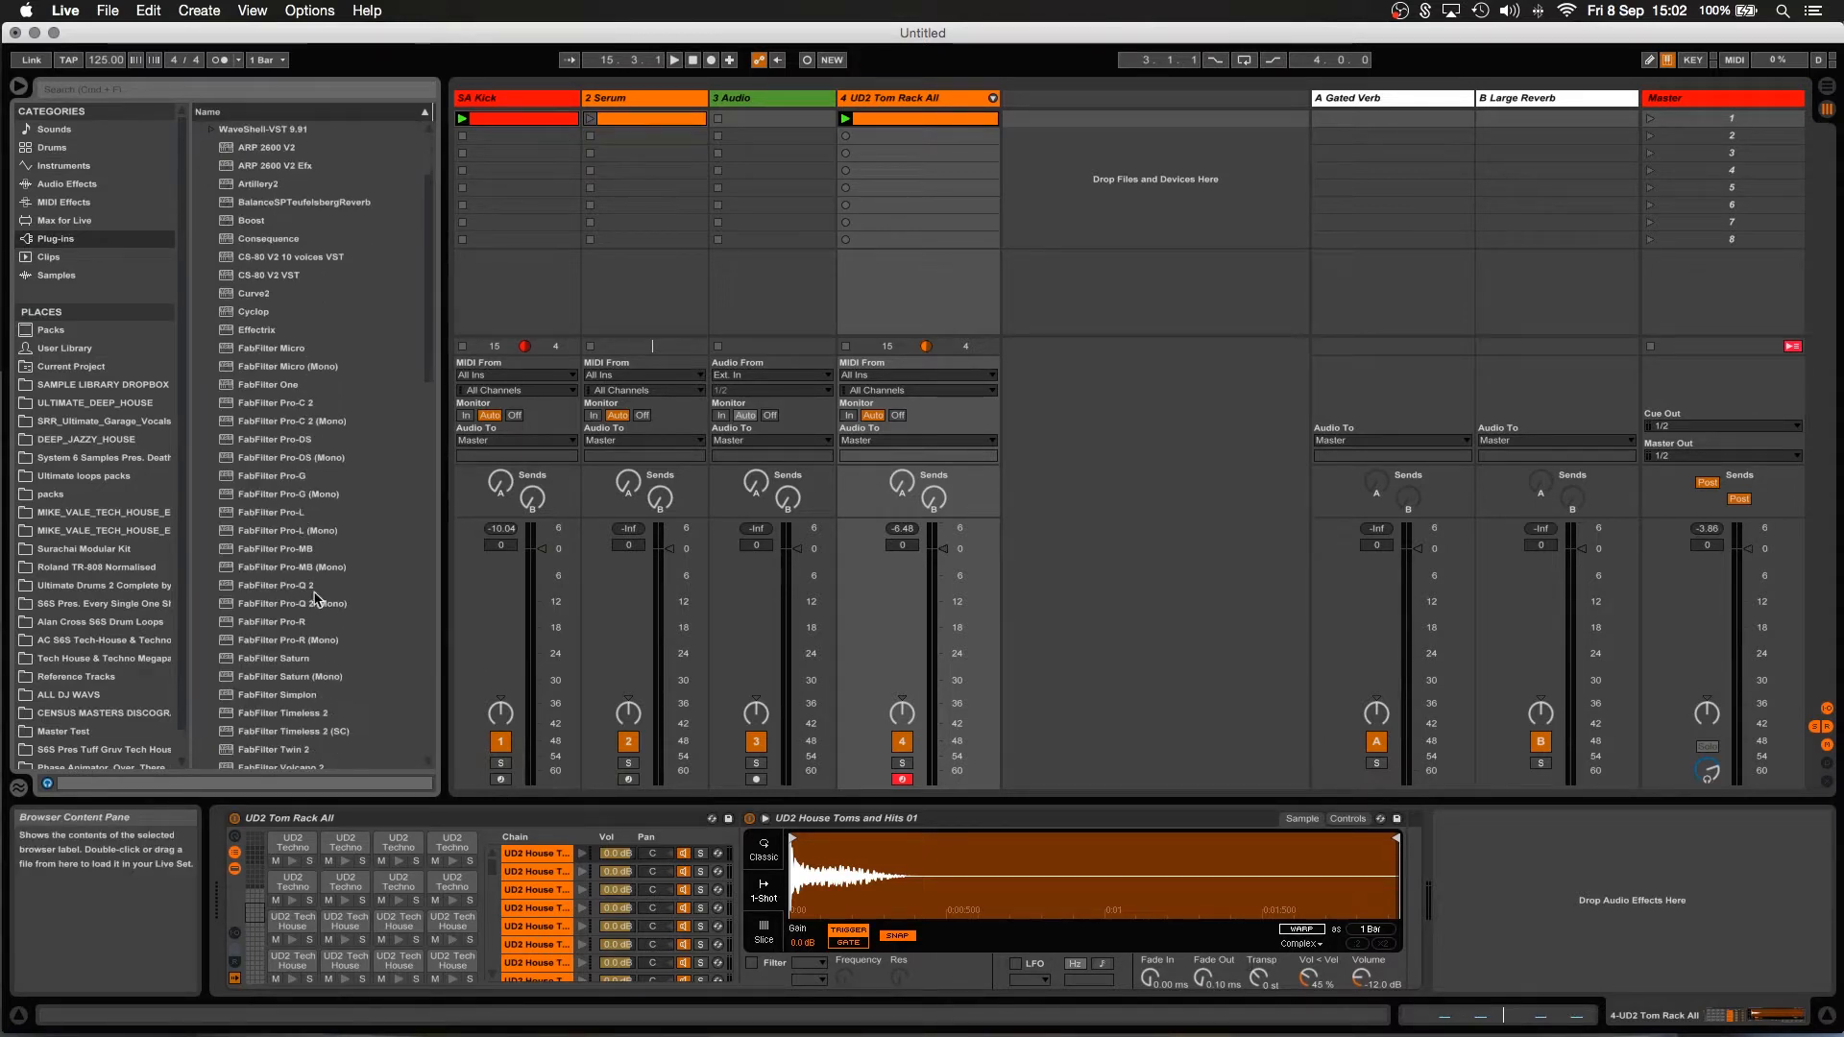
pyautogui.moveTo(291, 587); pyautogui.dragTo(846, 252)
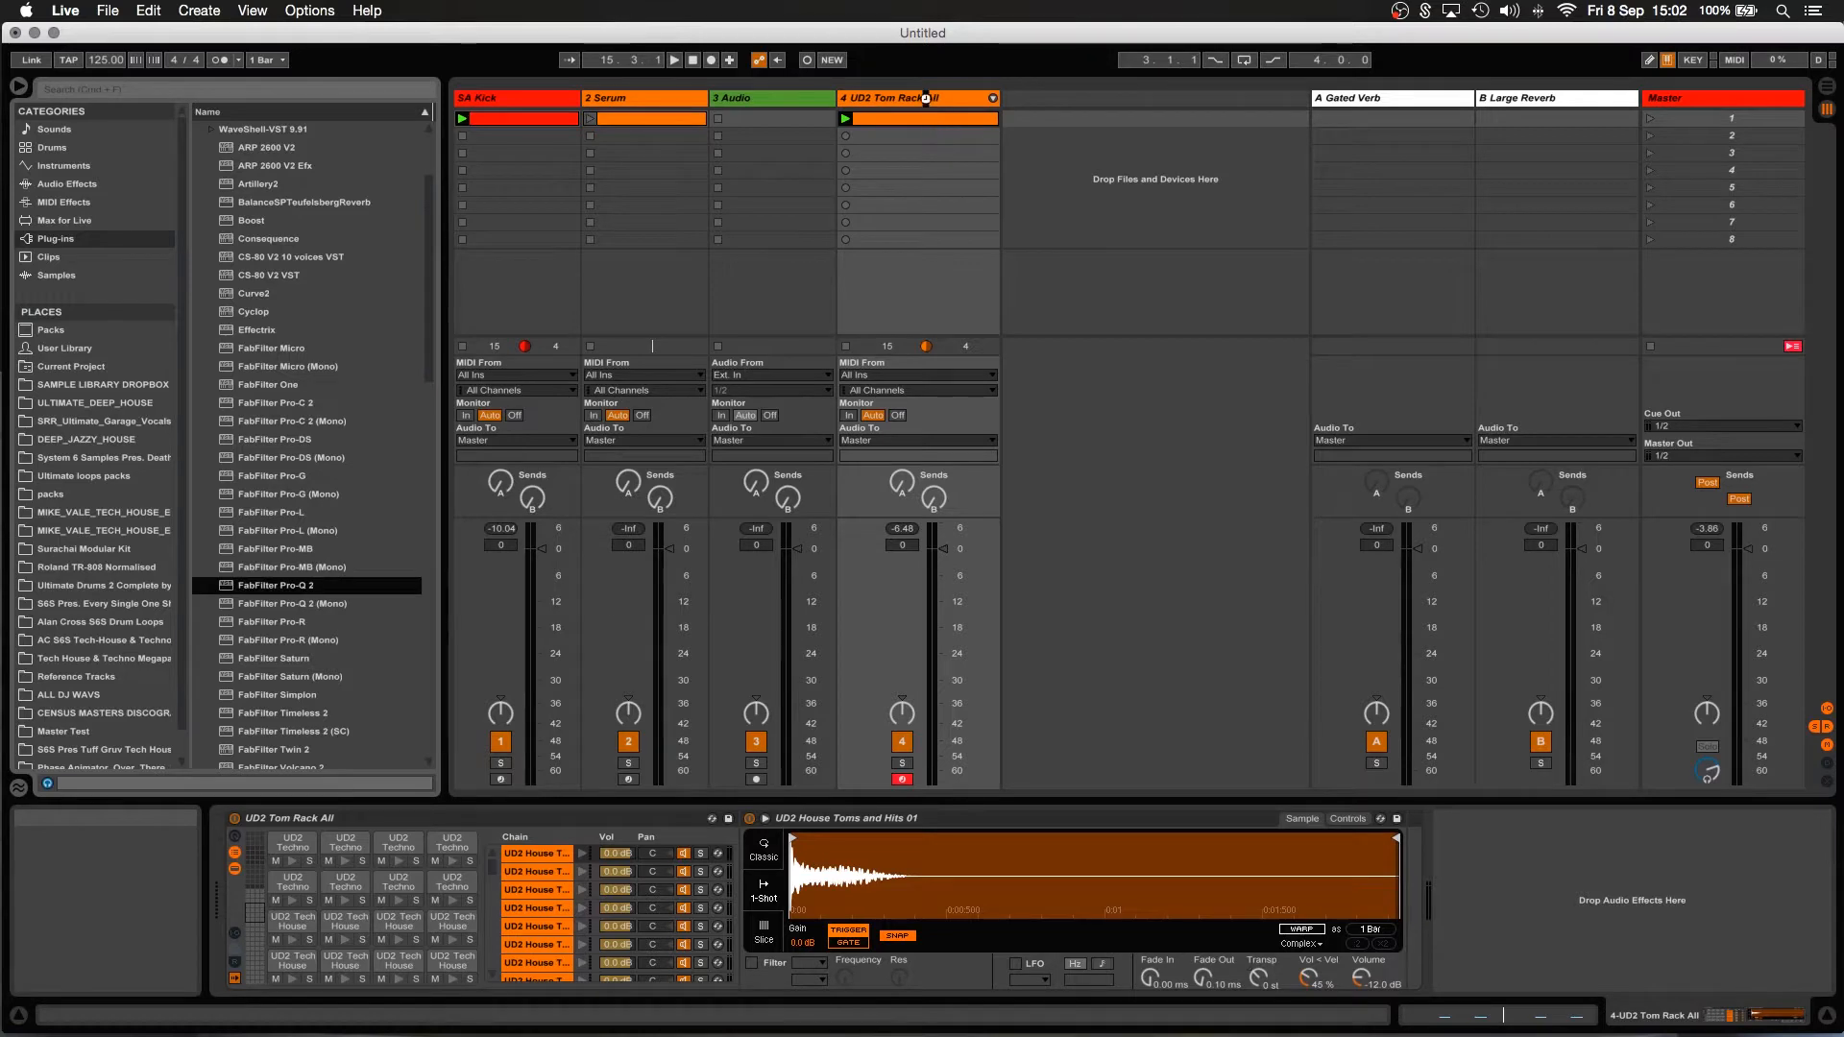
pyautogui.moveTo(925, 99); pyautogui.dragTo(926, 98)
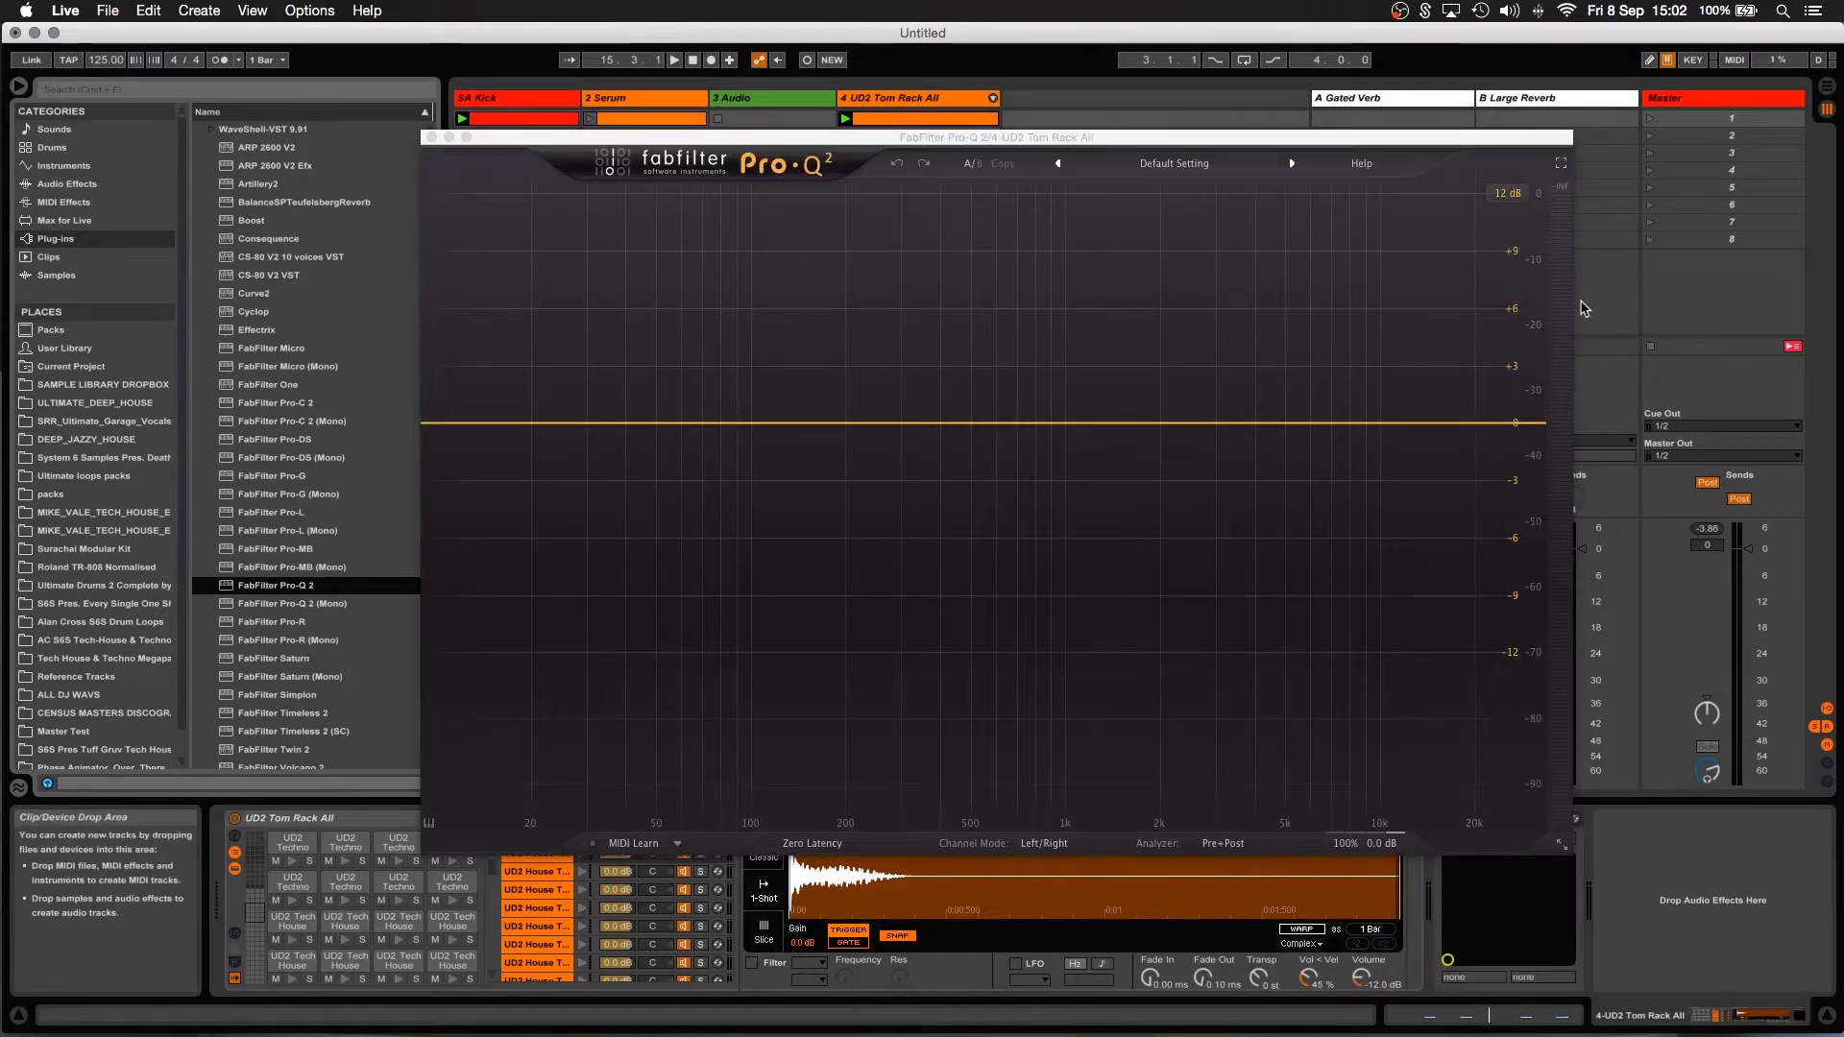
# In the tom track's Pro-Q 2, add a high cut around 2 kHz and a 48 dB/oct low cut at about 36 Hz during playback.
pyautogui.press('space')
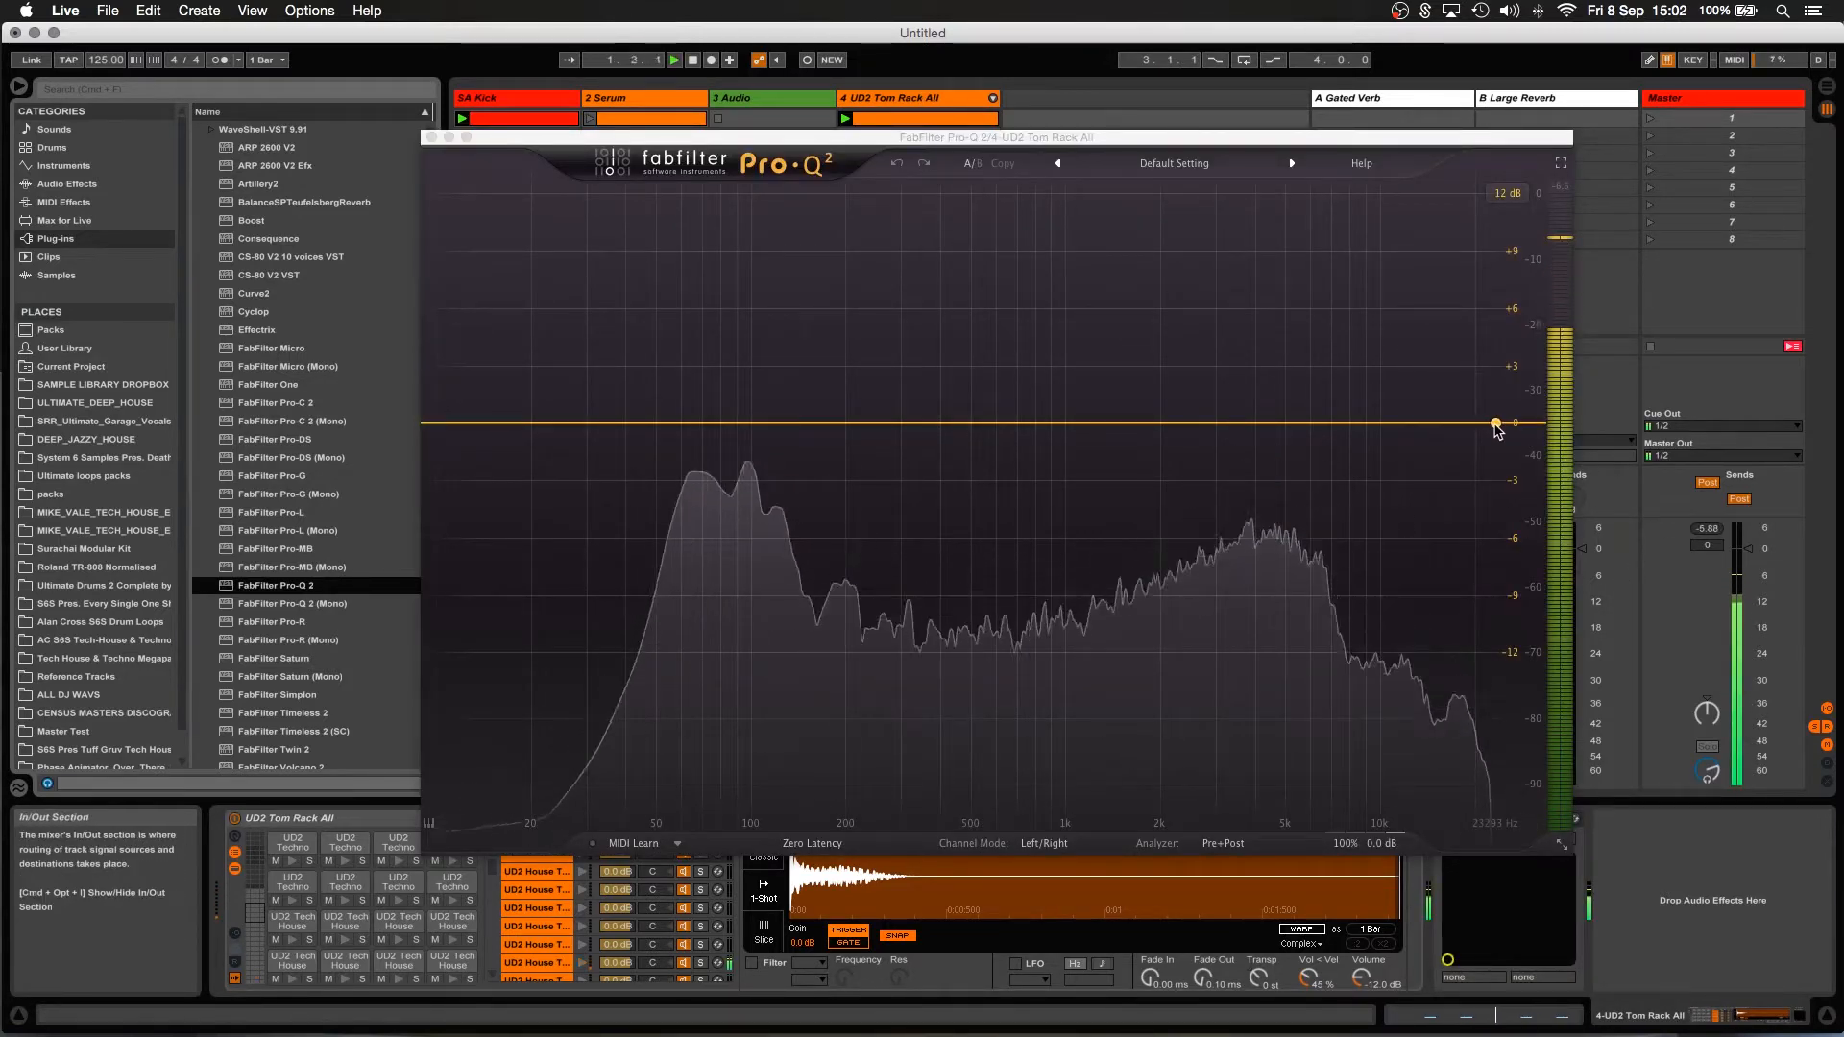
pyautogui.moveTo(1470, 422); pyautogui.dragTo(1176, 423)
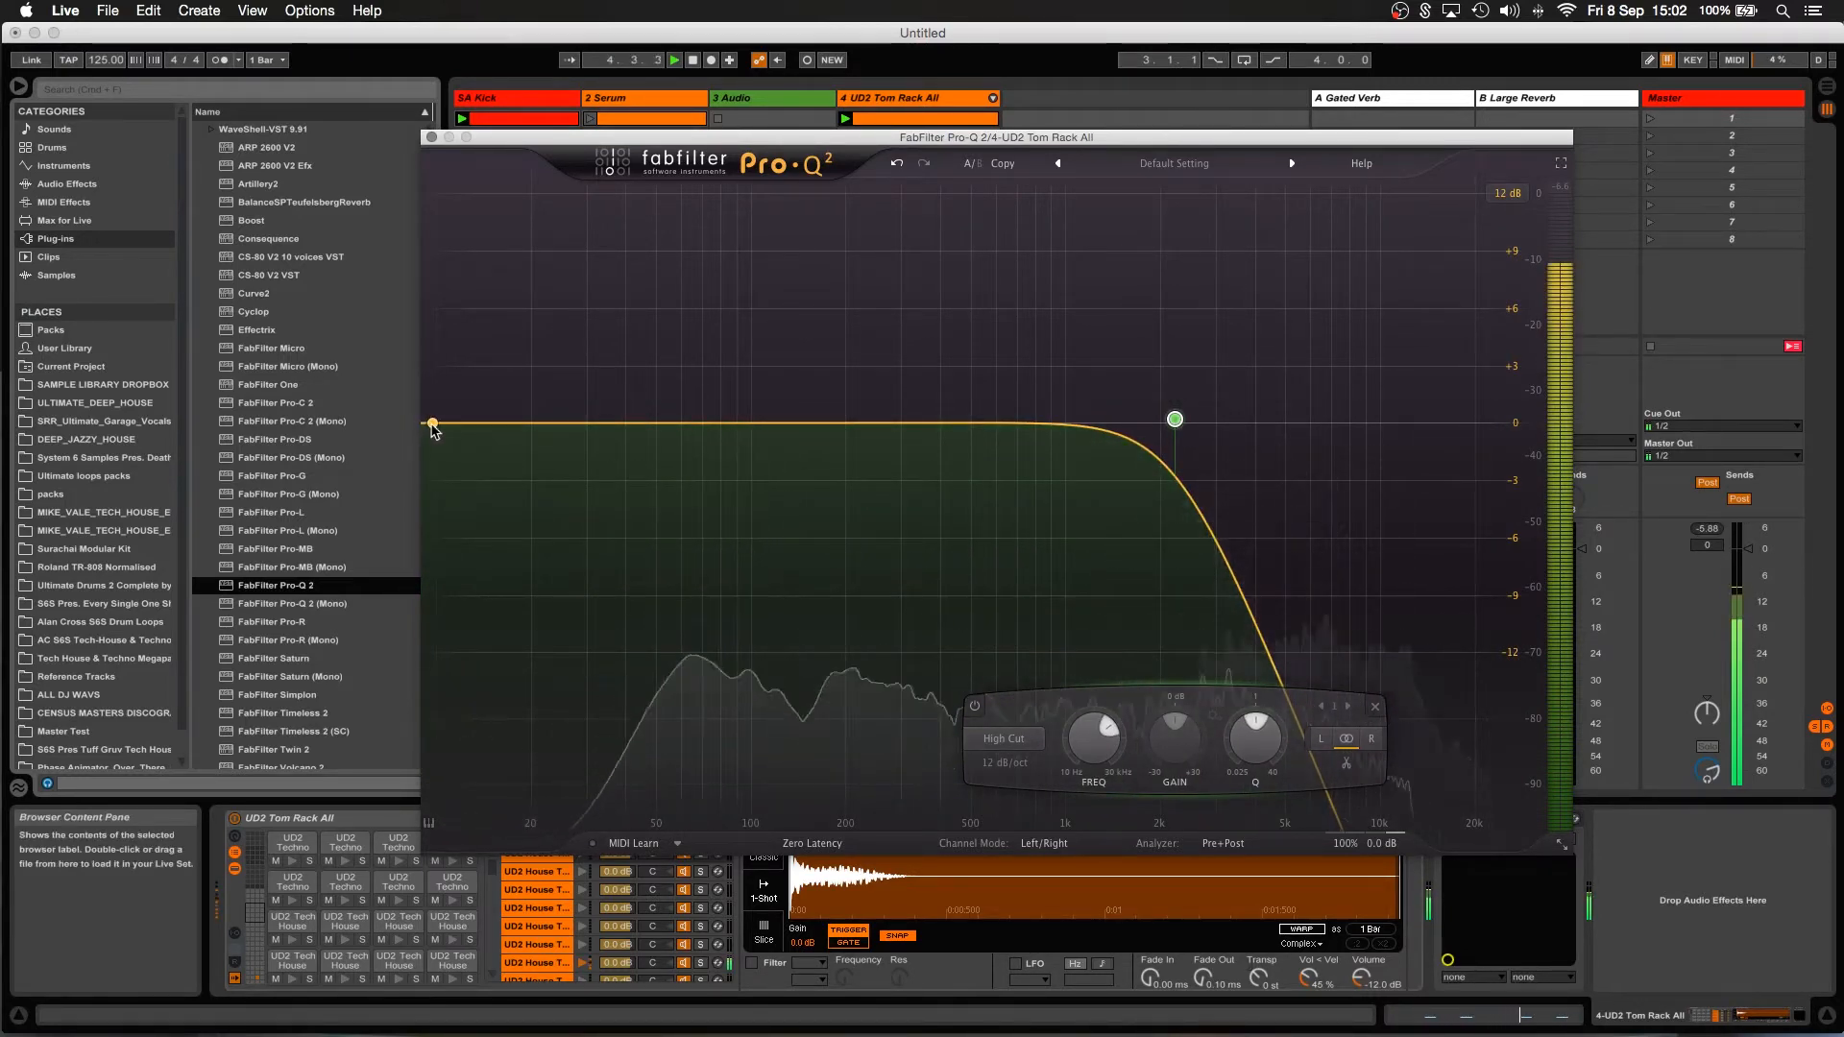
pyautogui.moveTo(432, 429); pyautogui.dragTo(555, 420)
pyautogui.click(501, 756)
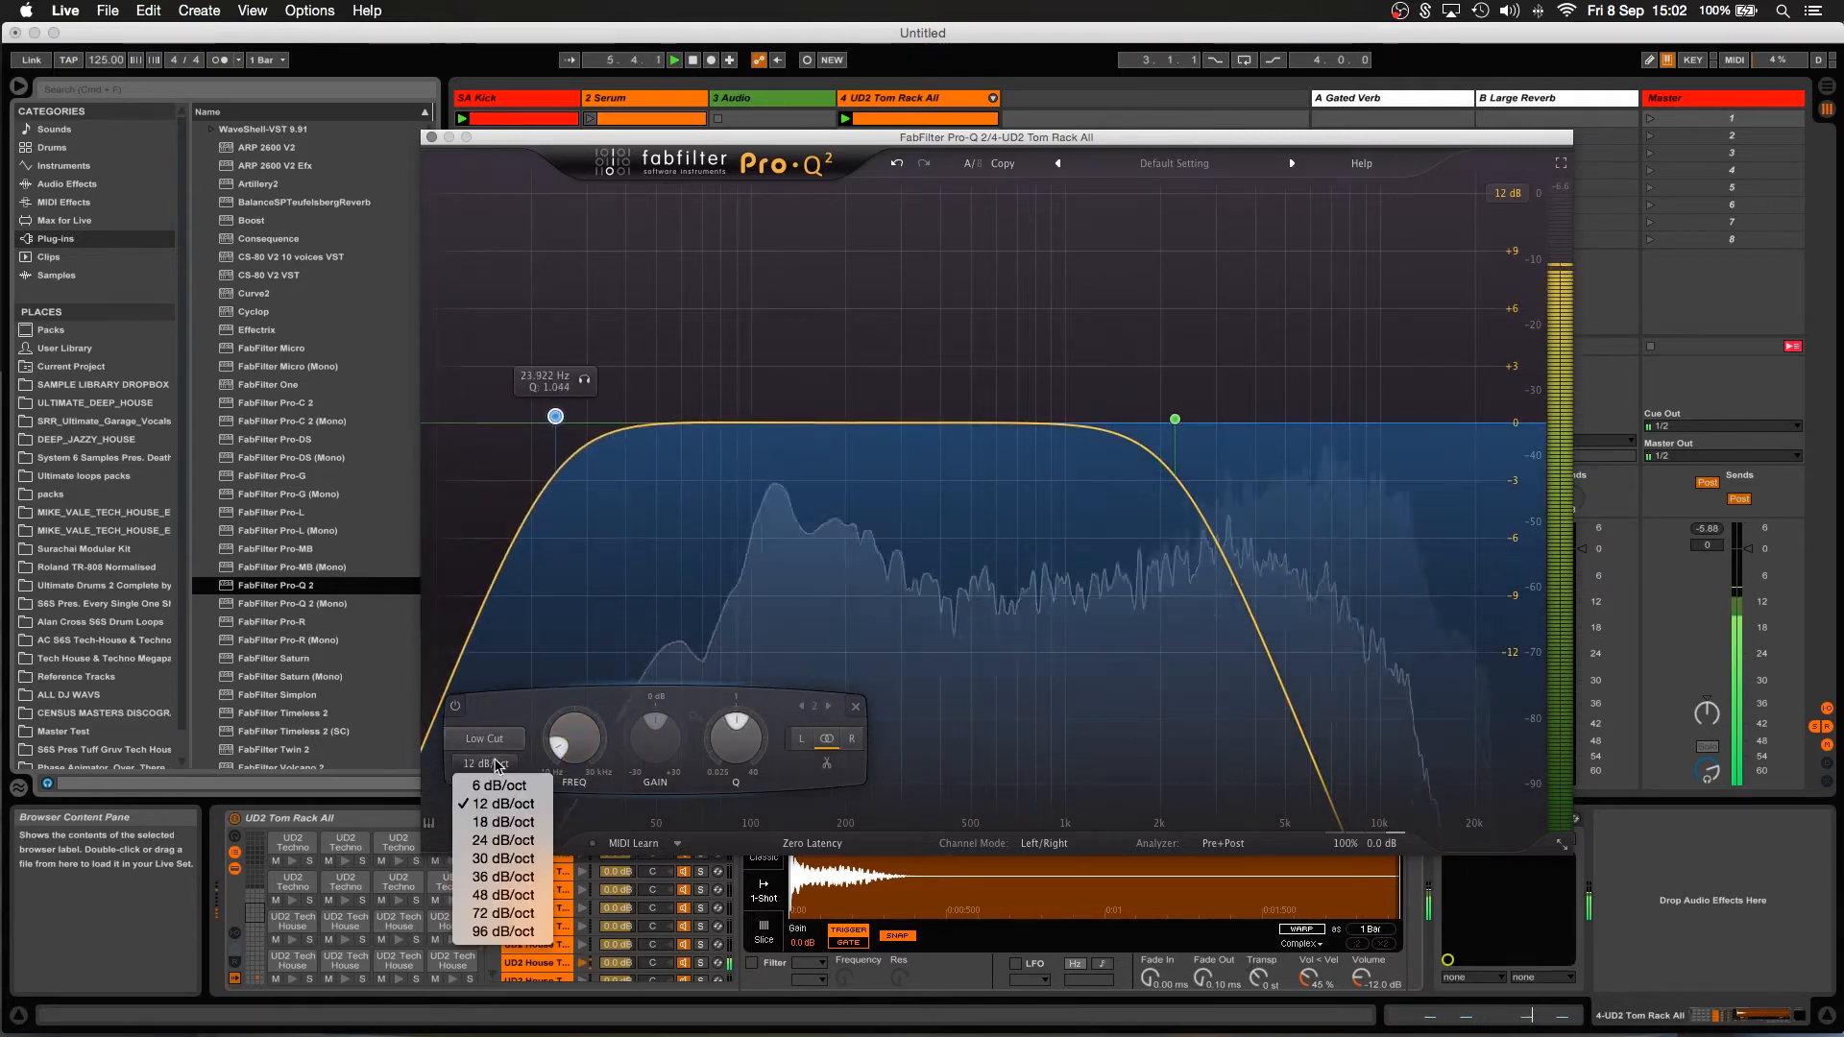
pyautogui.click(500, 886)
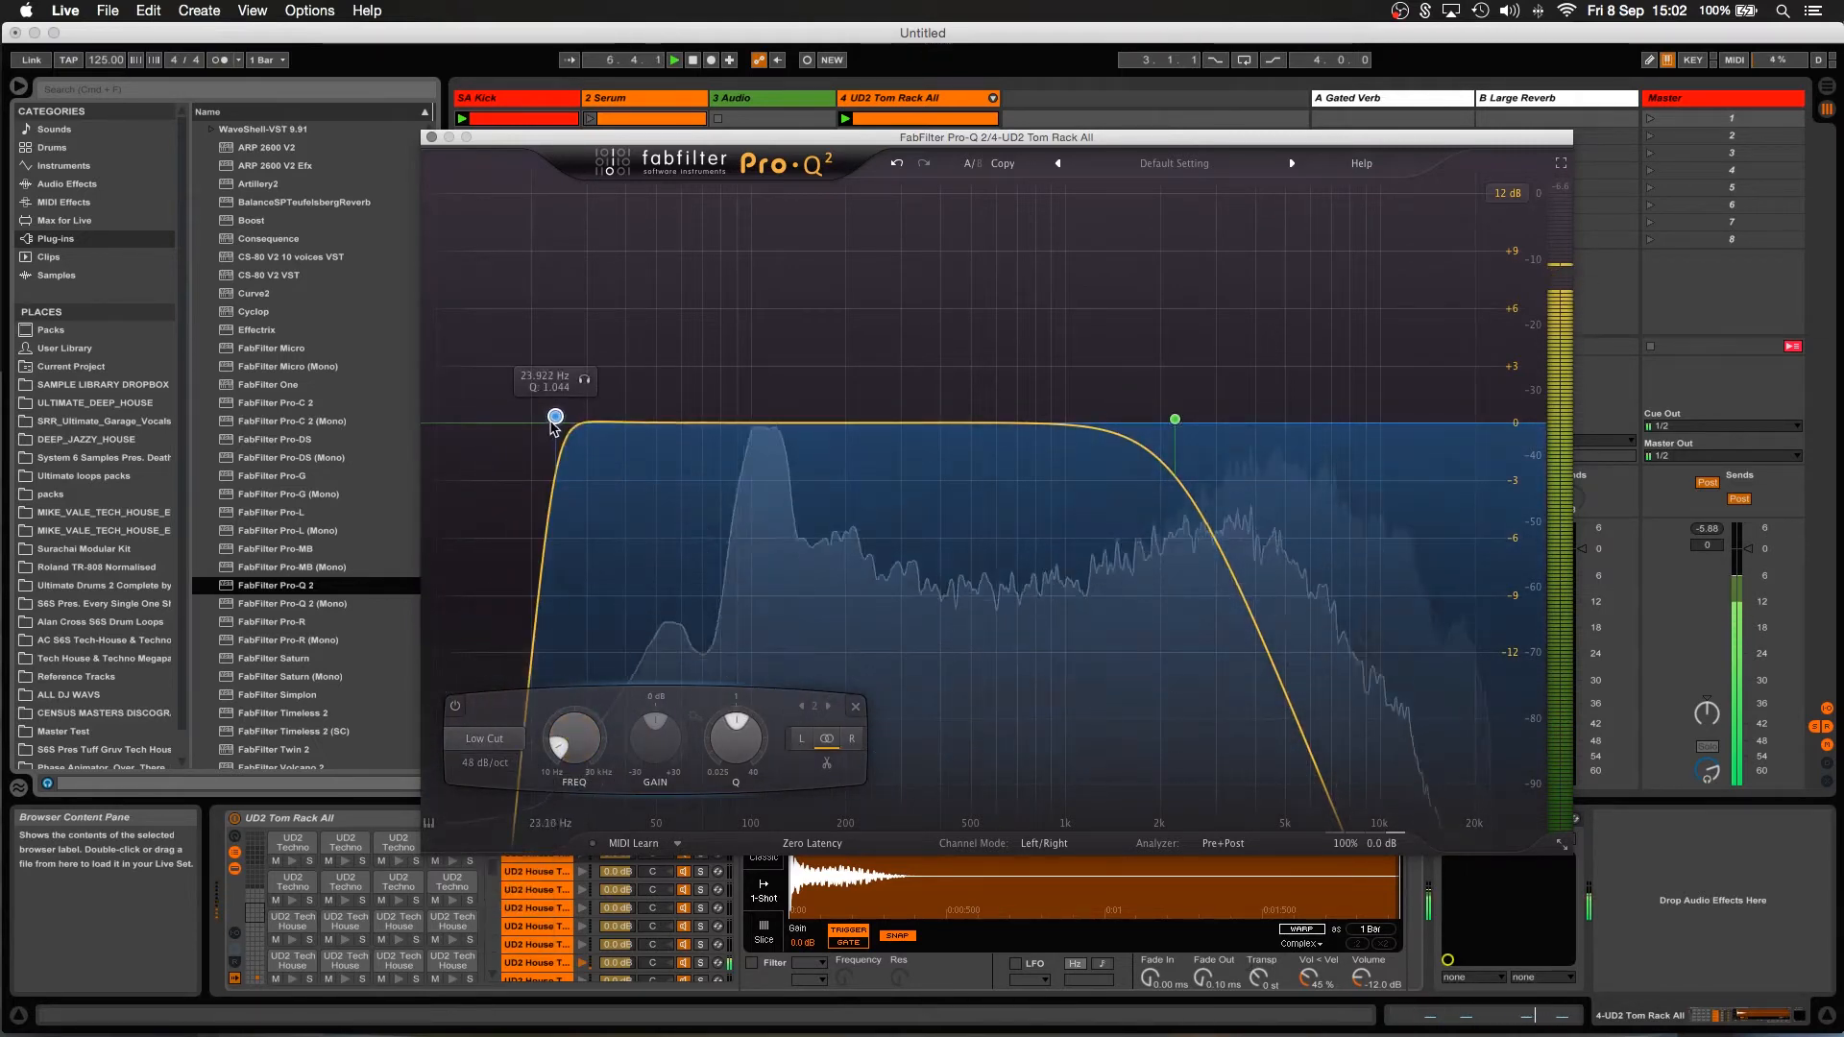
pyautogui.moveTo(556, 416); pyautogui.dragTo(611, 473)
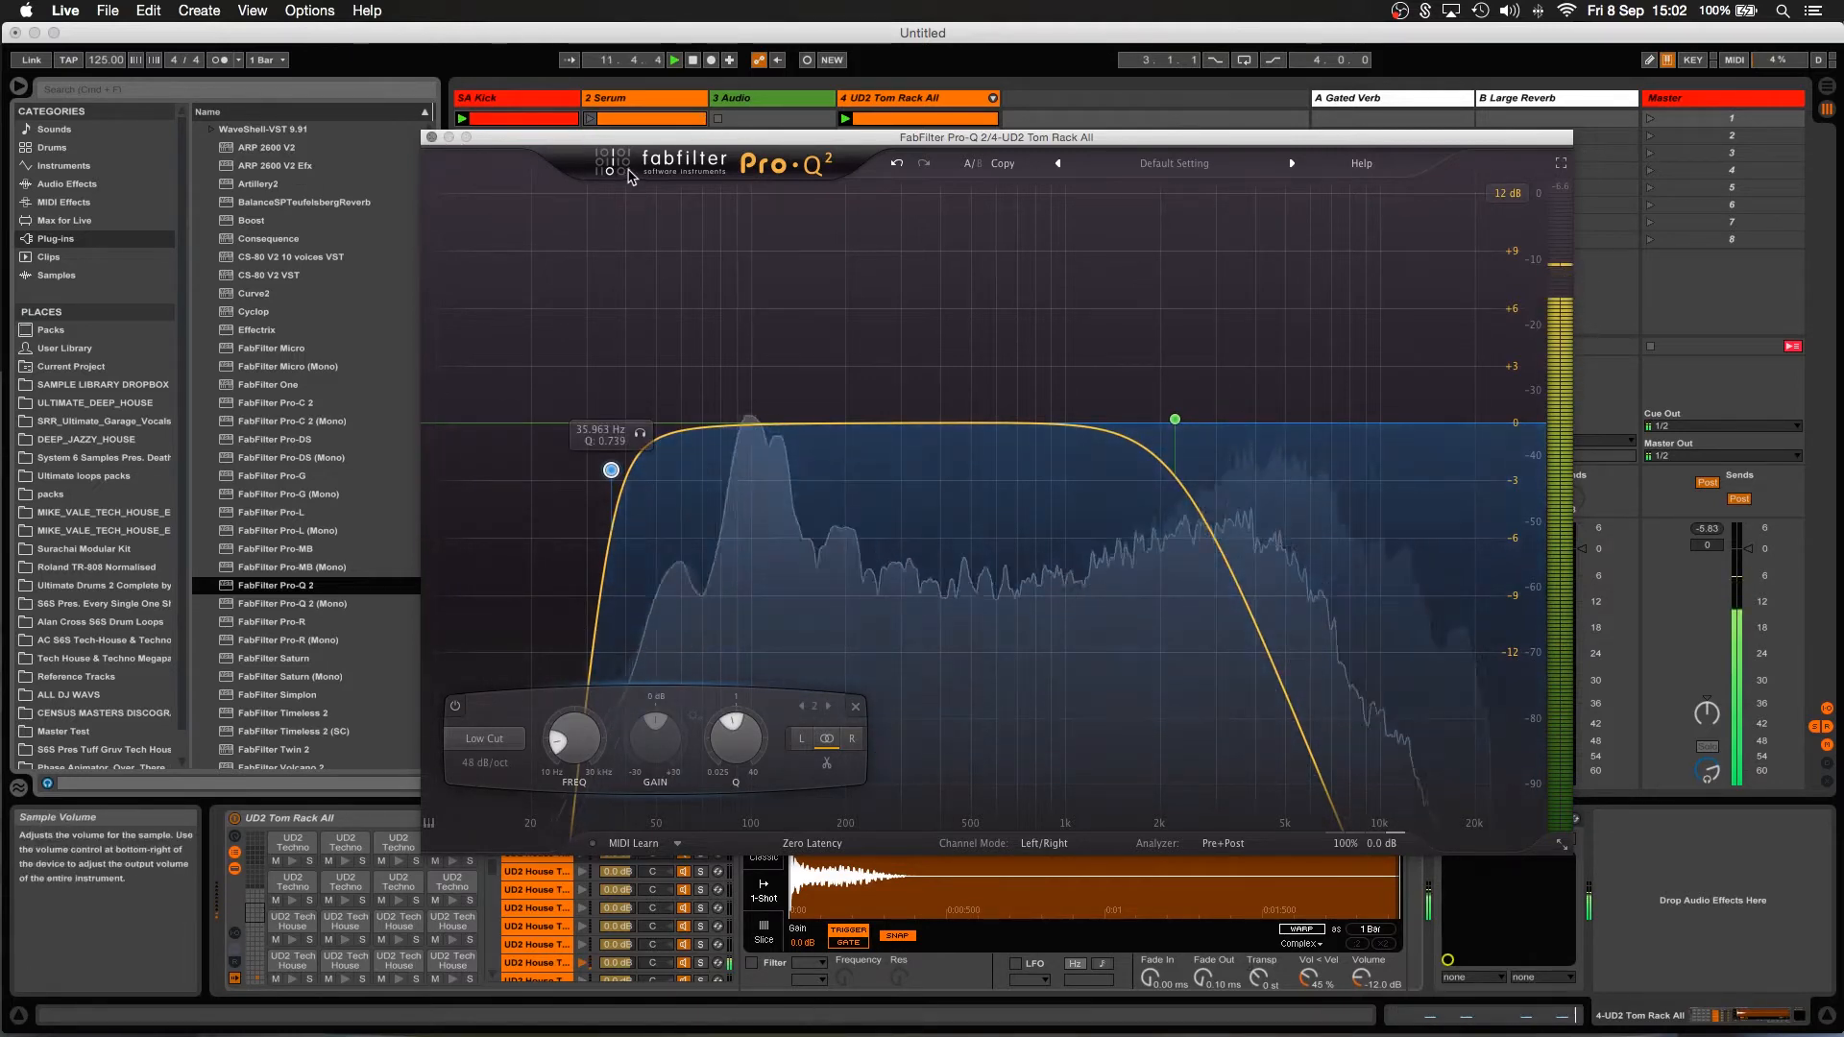
pyautogui.click(429, 138)
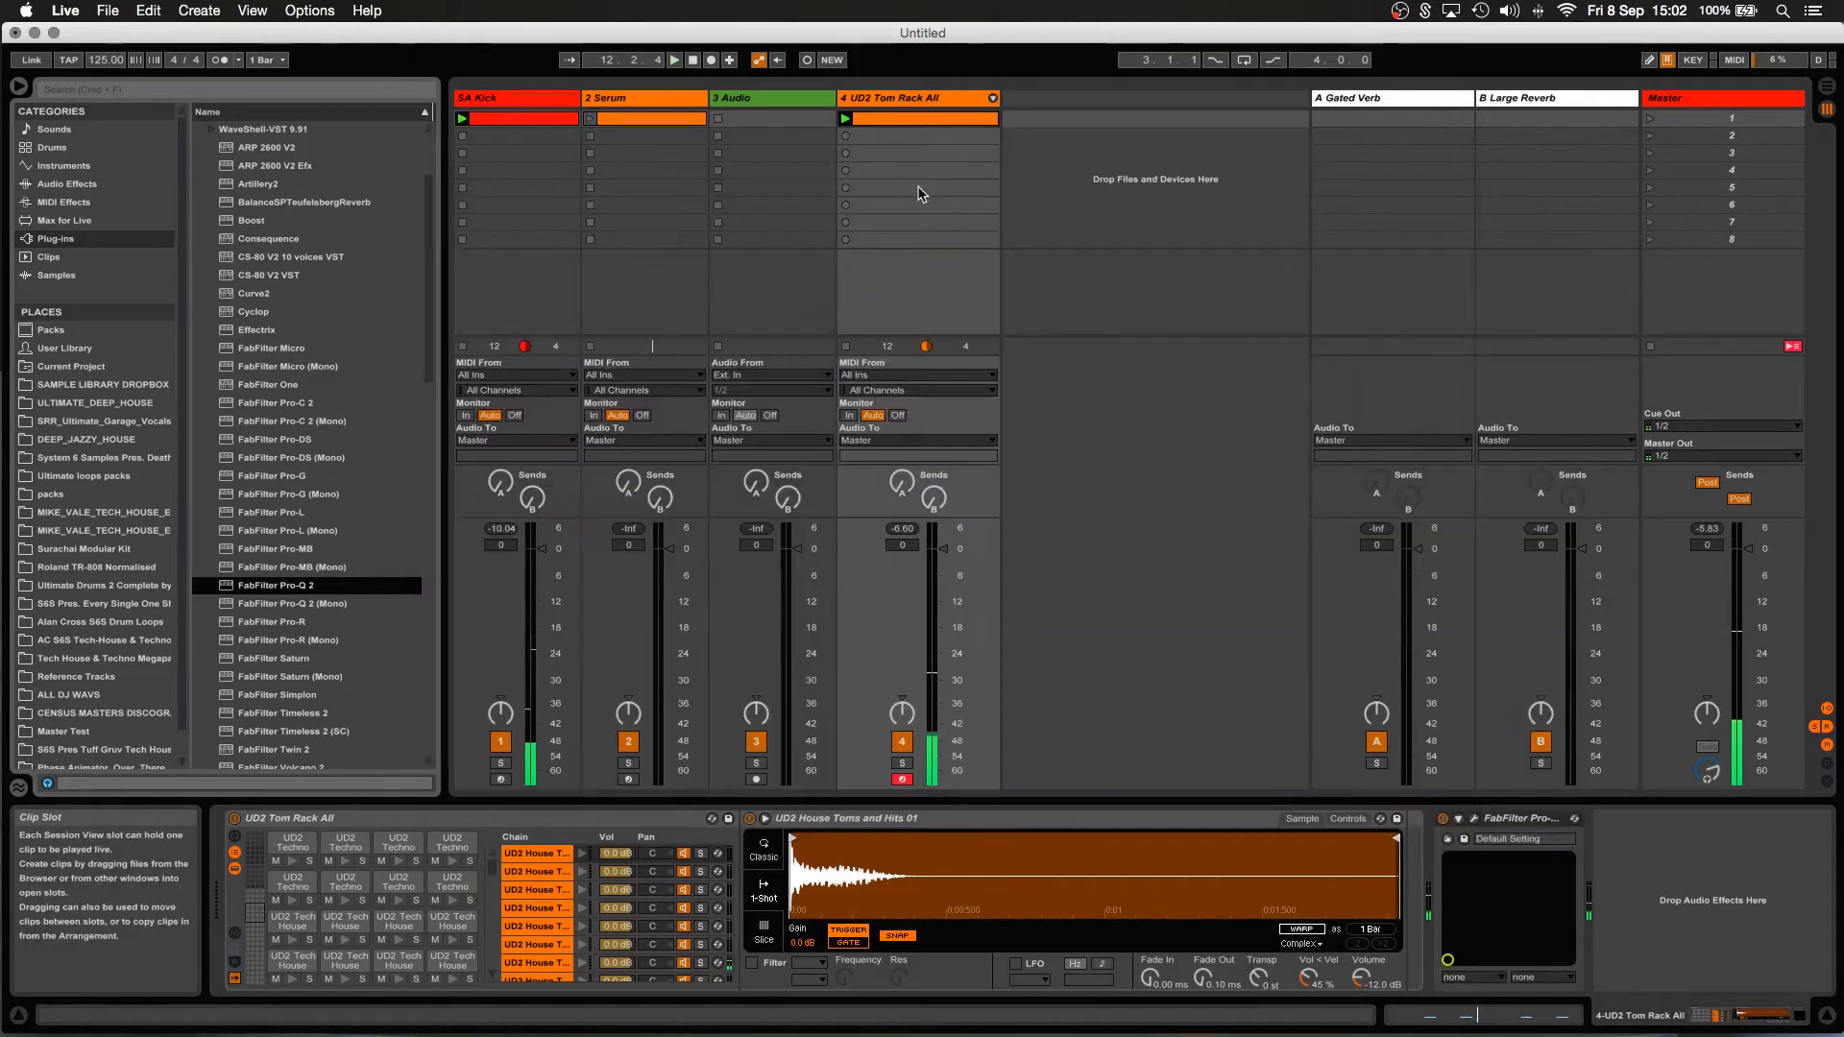
# Select the B Large Reverb return track and turn up the tom track's send B to it.
pyautogui.click(1575, 107)
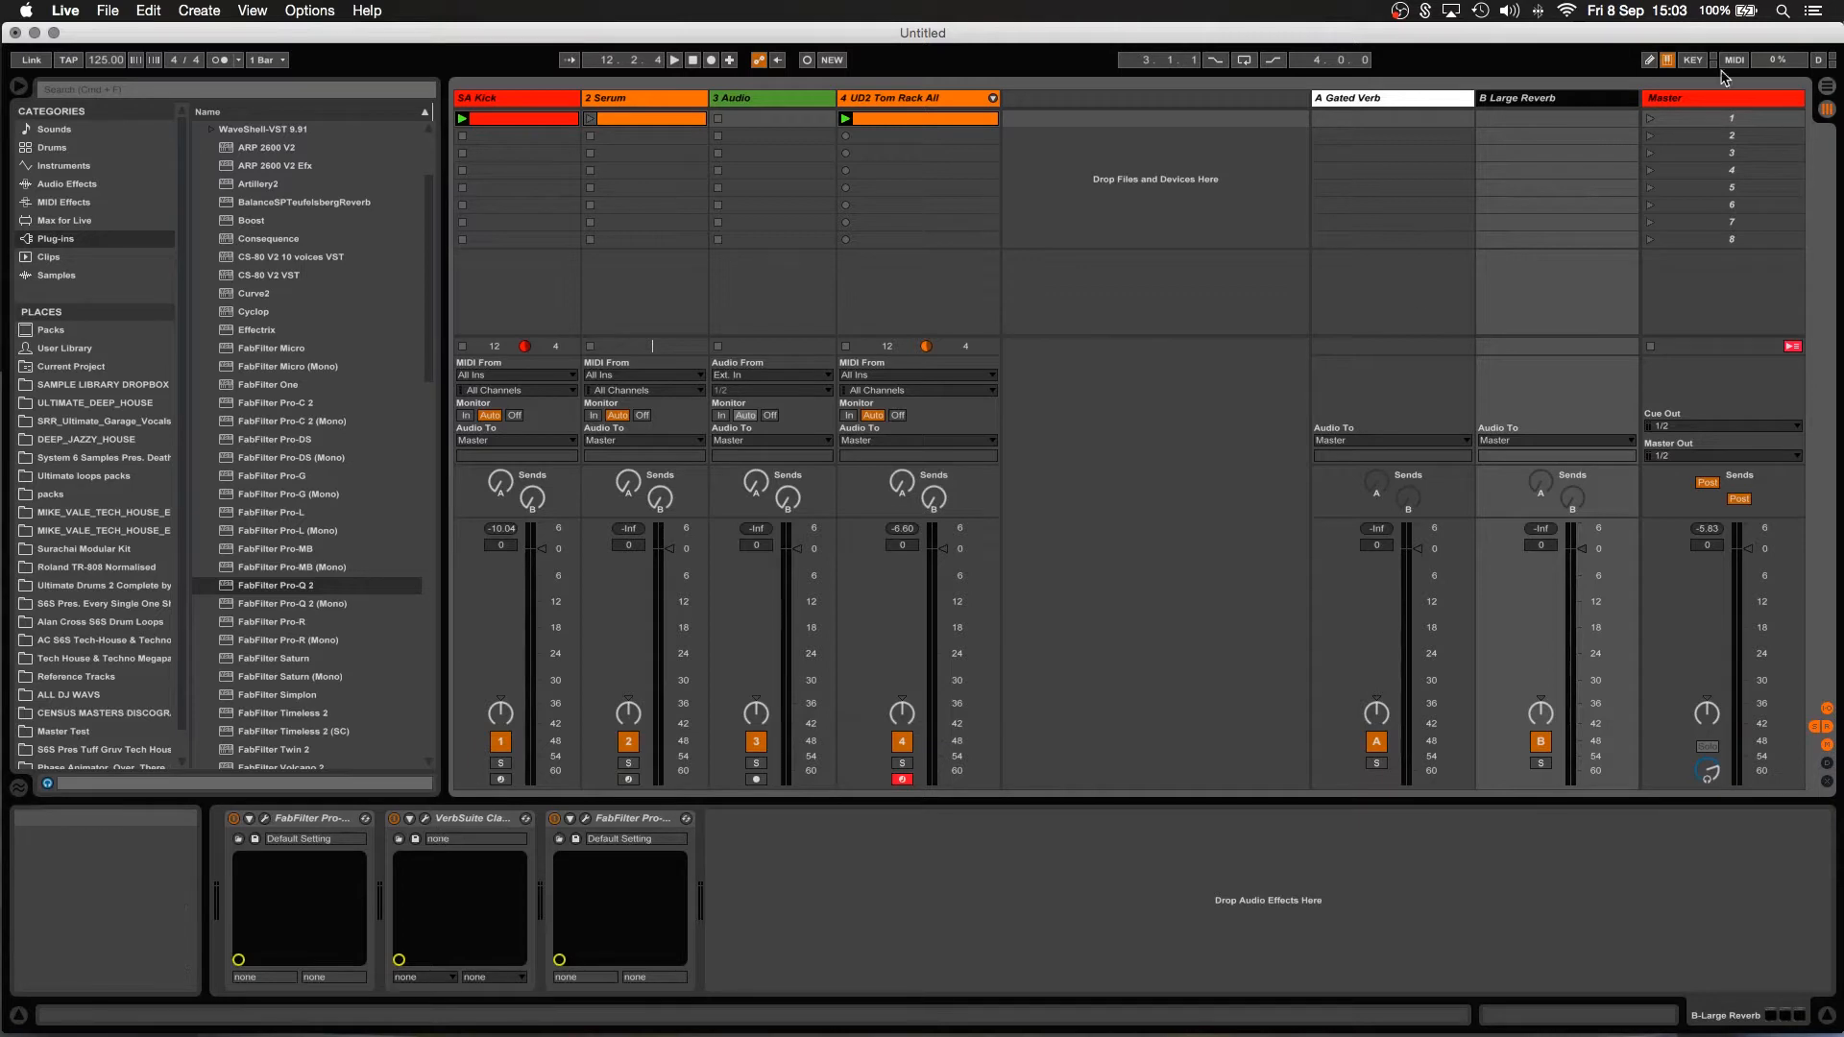
pyautogui.click(935, 500)
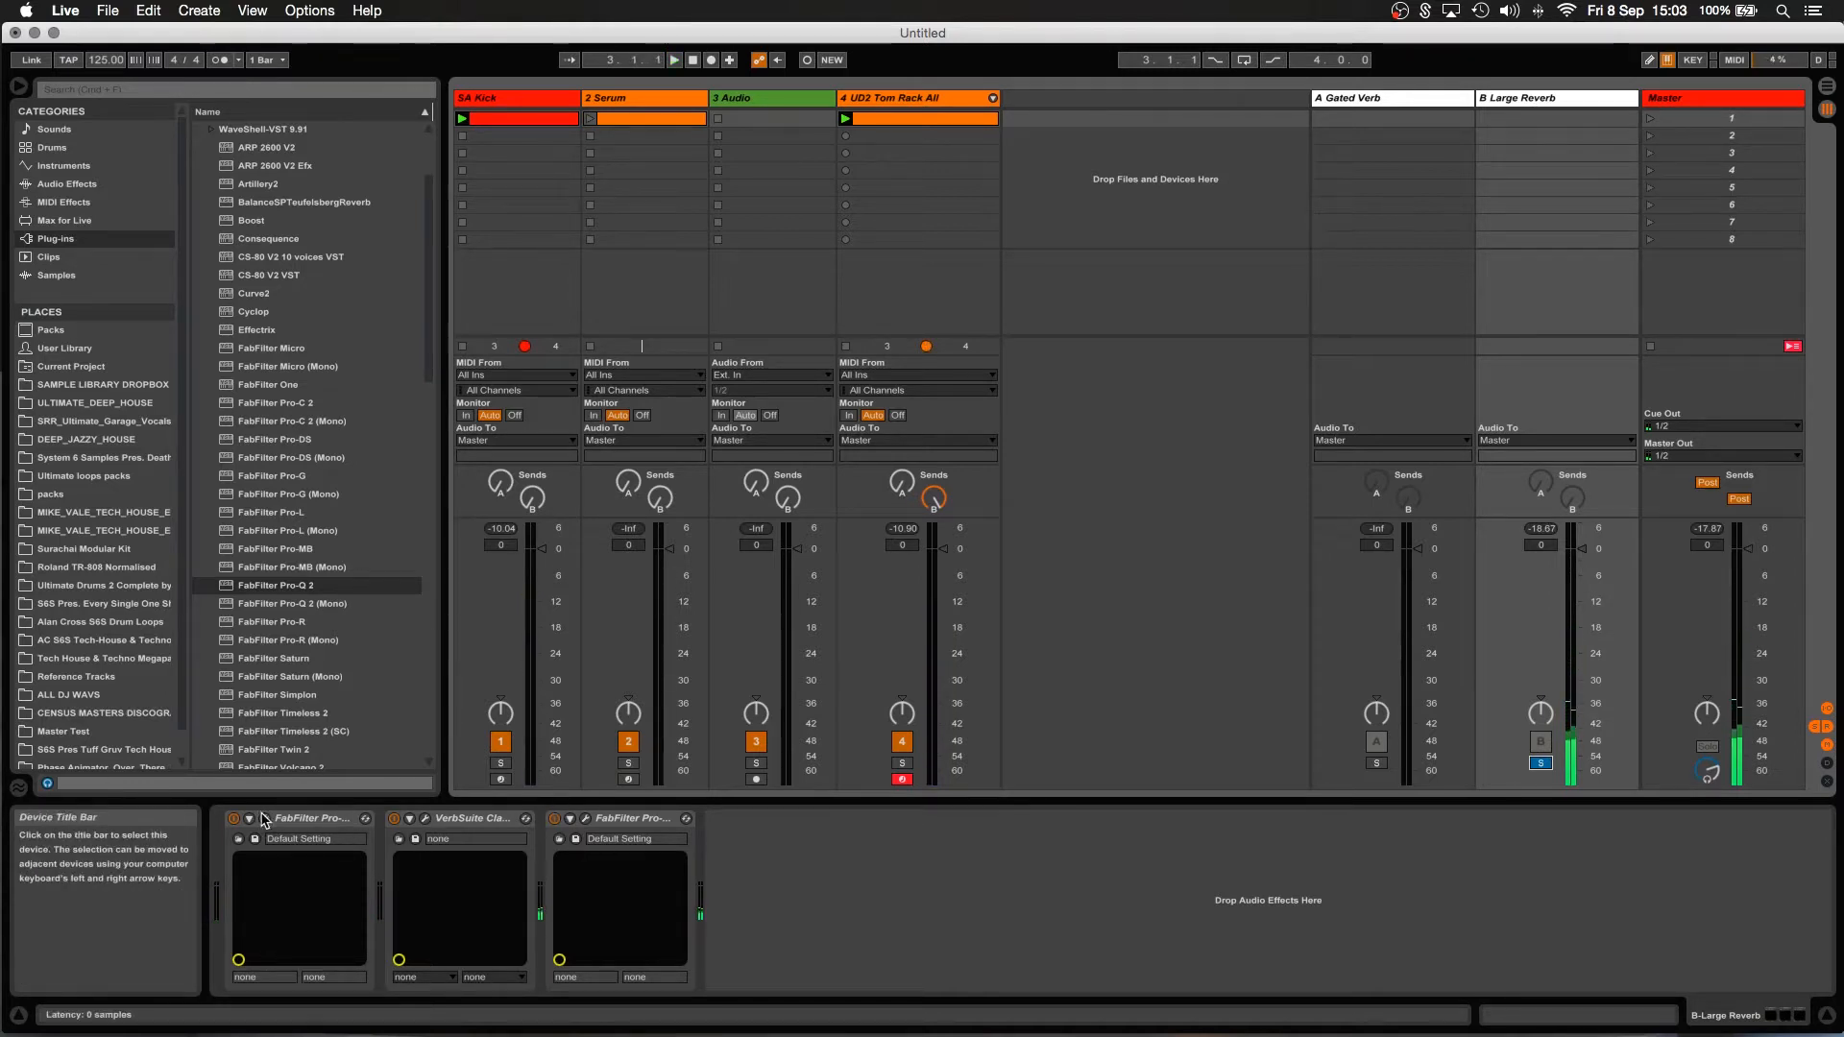
# Lower the low cut in the Pro-Q 2 placed before the reverb on the B Large Reverb return to about 103 Hz.
pyautogui.click(462, 826)
pyautogui.click(264, 819)
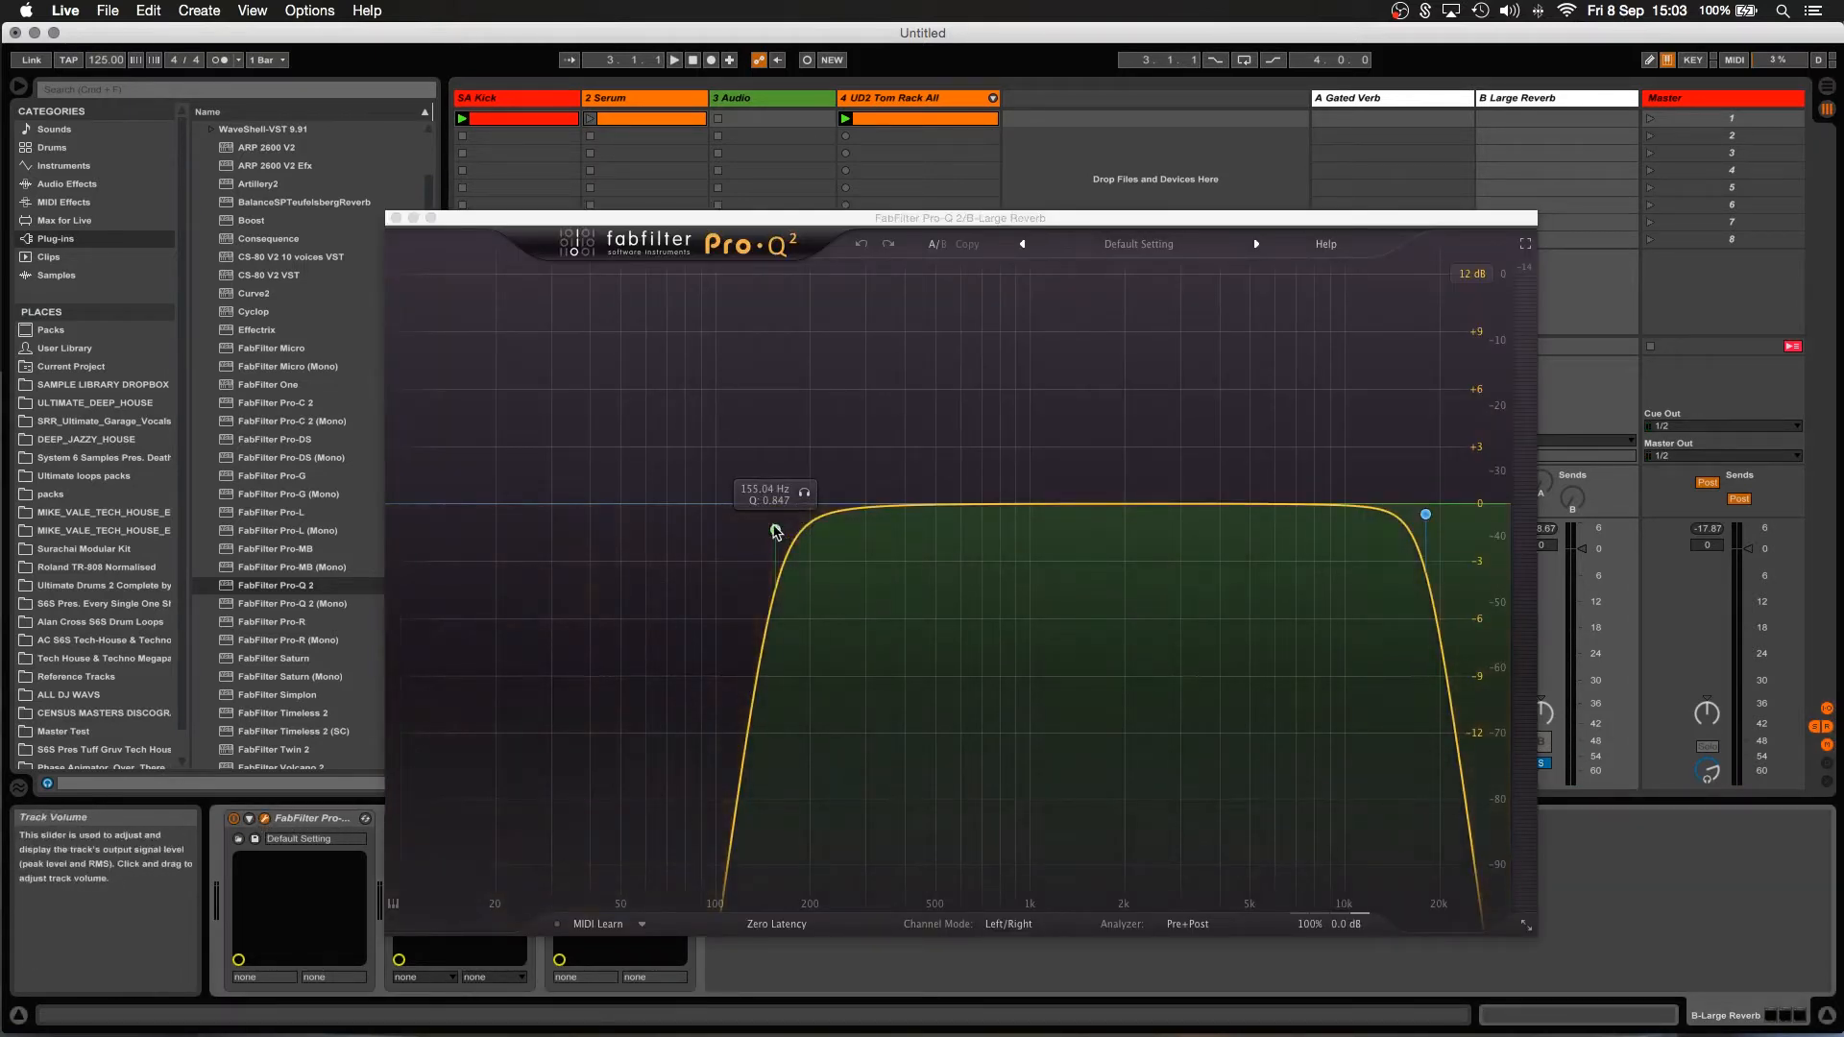
pyautogui.moveTo(776, 531); pyautogui.dragTo(719, 533)
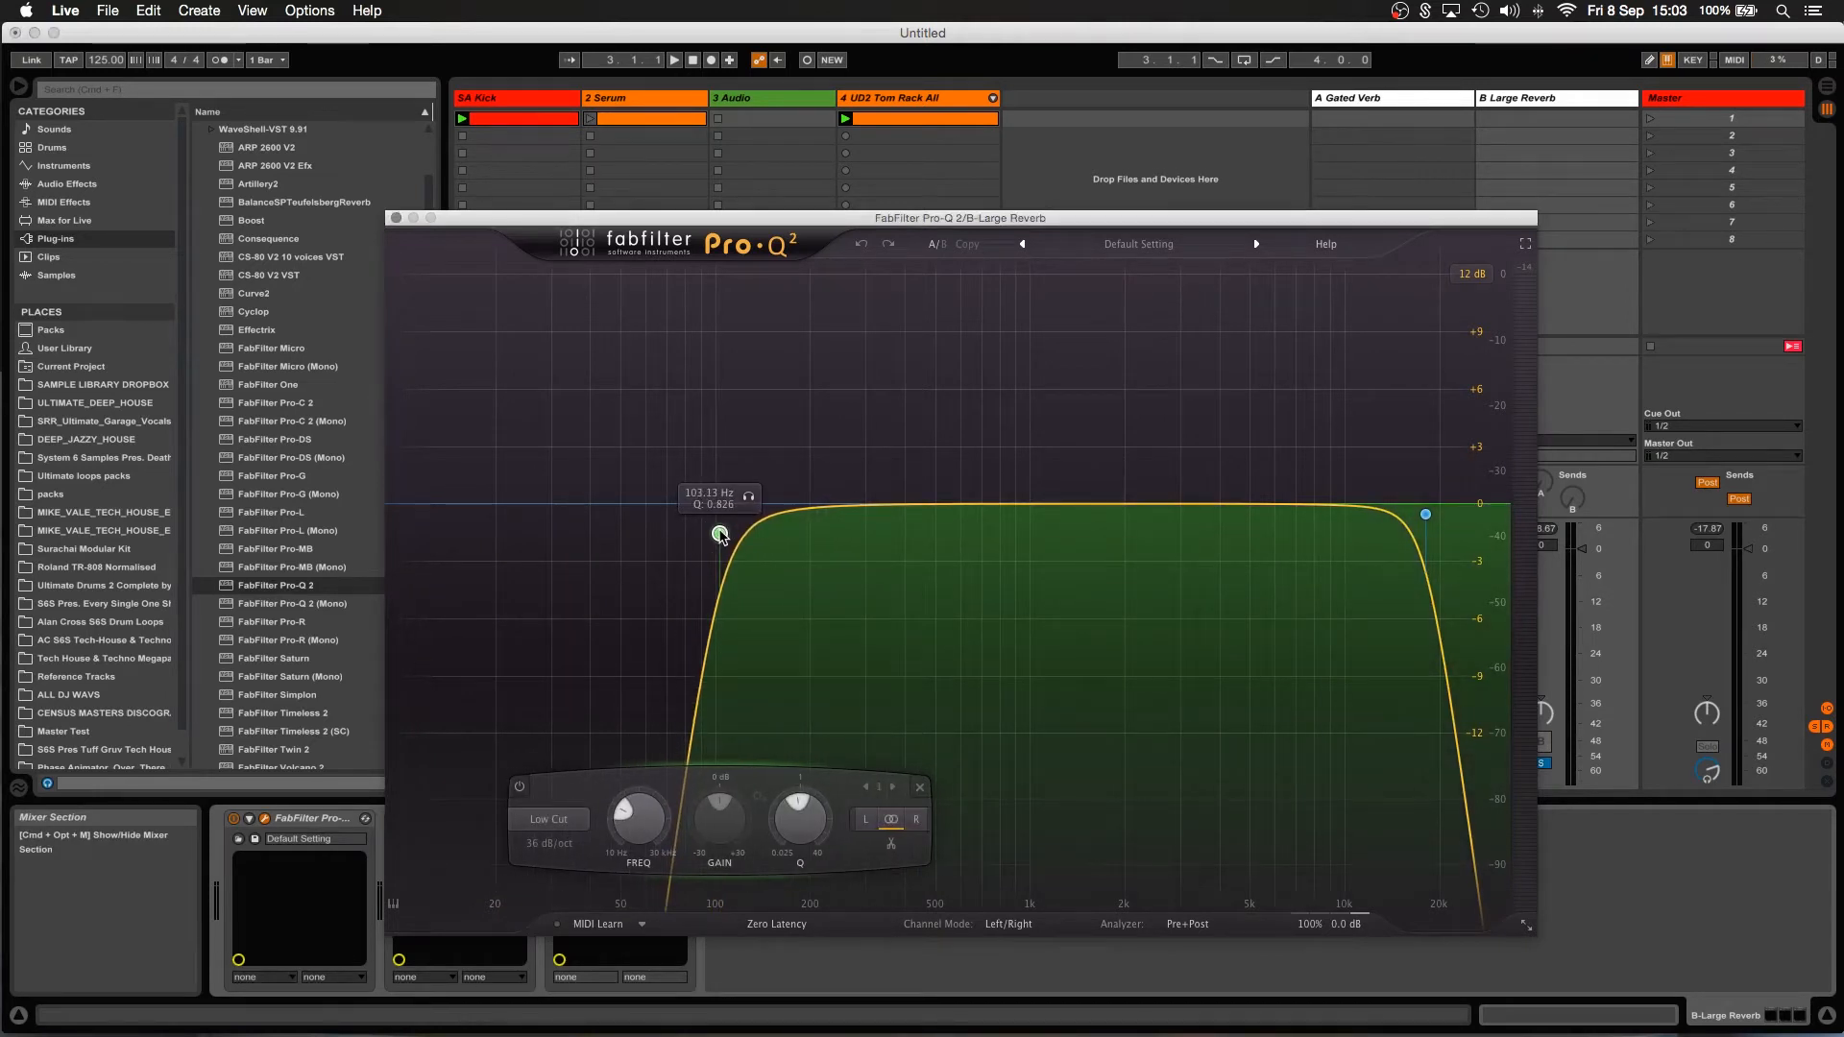
pyautogui.click(396, 219)
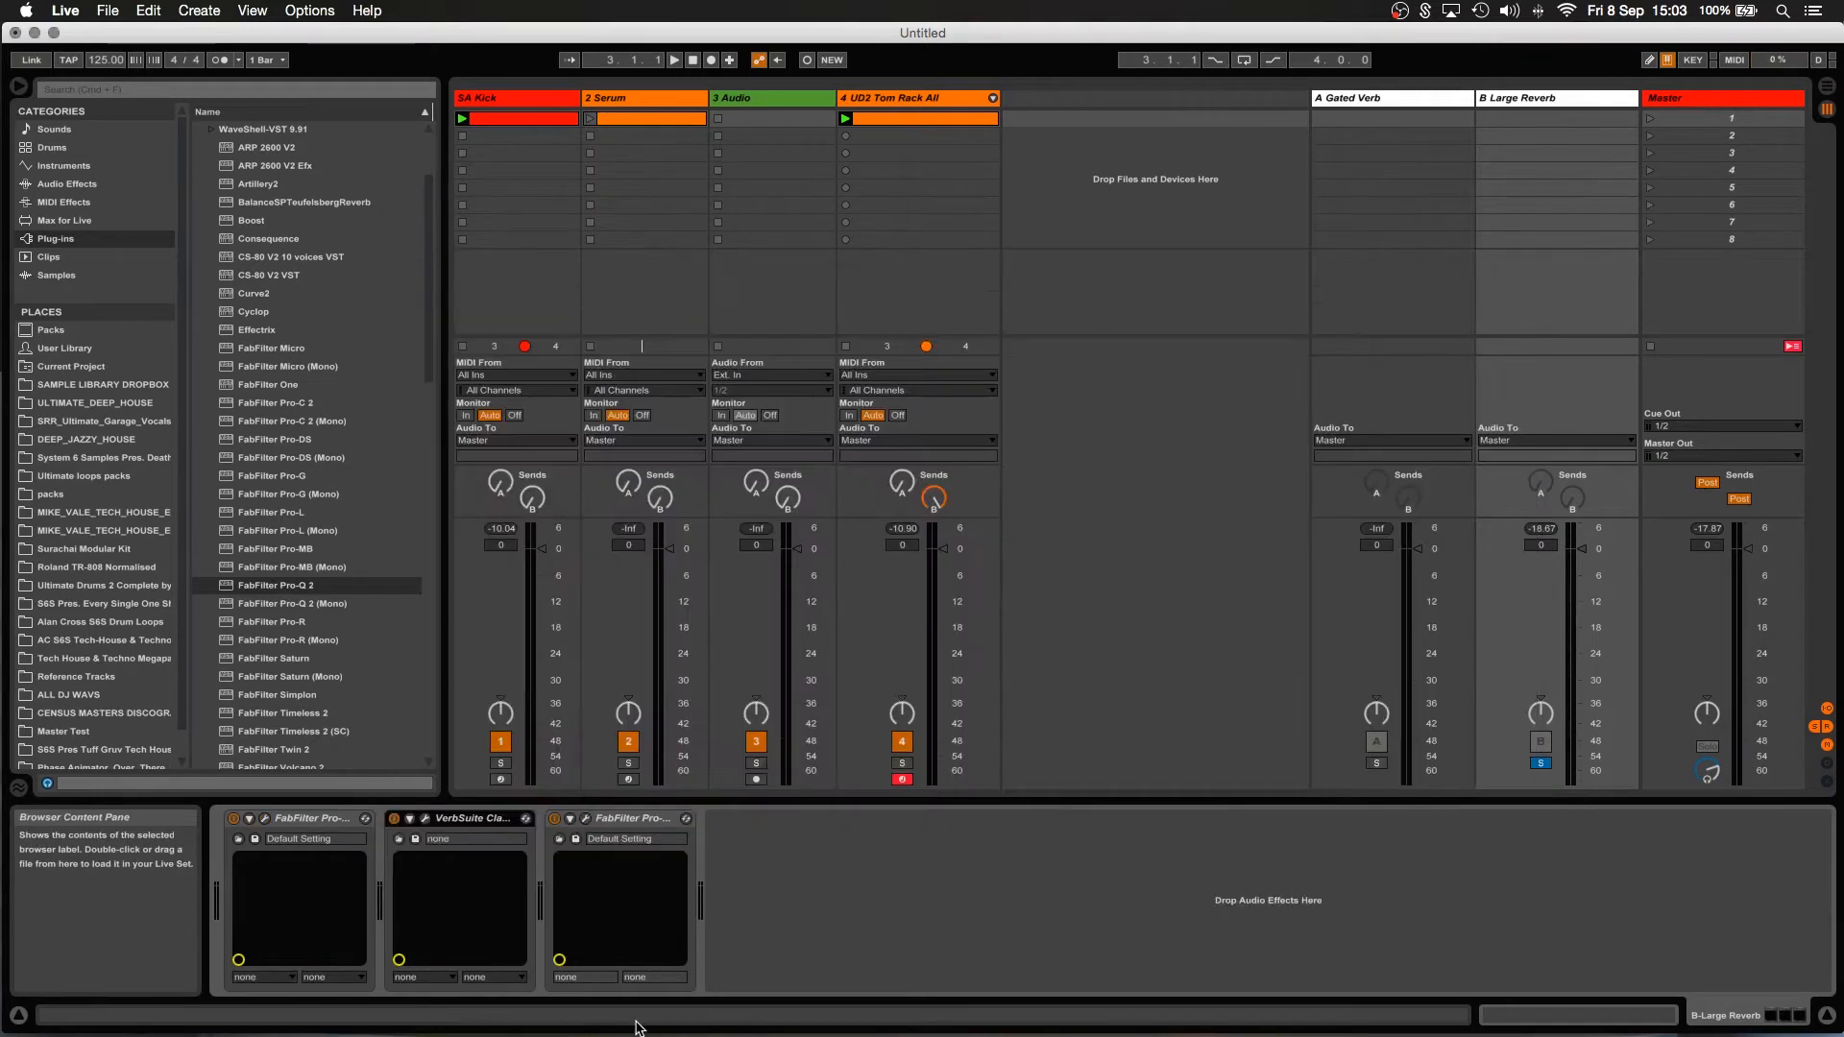
# Lower the low cut to about 37 Hz in the Pro-Q 2 after the reverb and to about 33 Hz in the one before it.
pyautogui.click(595, 818)
pyautogui.moveTo(776, 529); pyautogui.dragTo(581, 517)
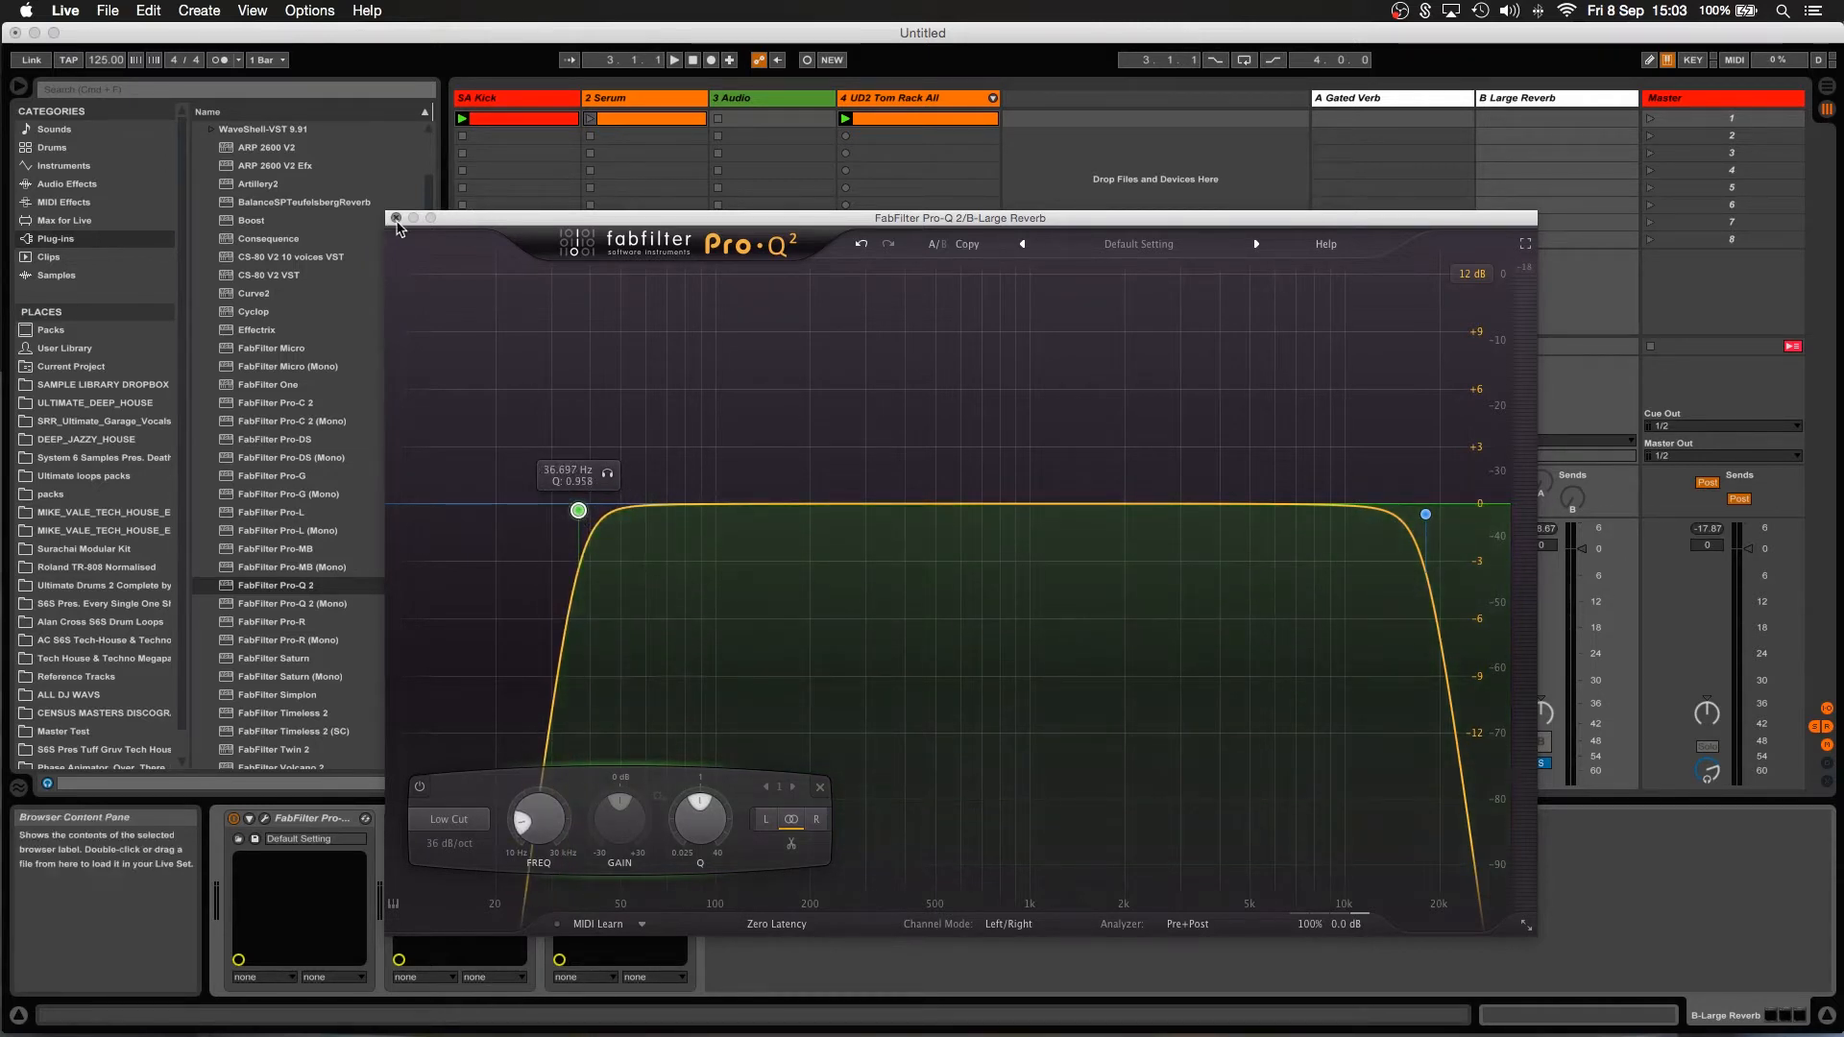
pyautogui.click(395, 219)
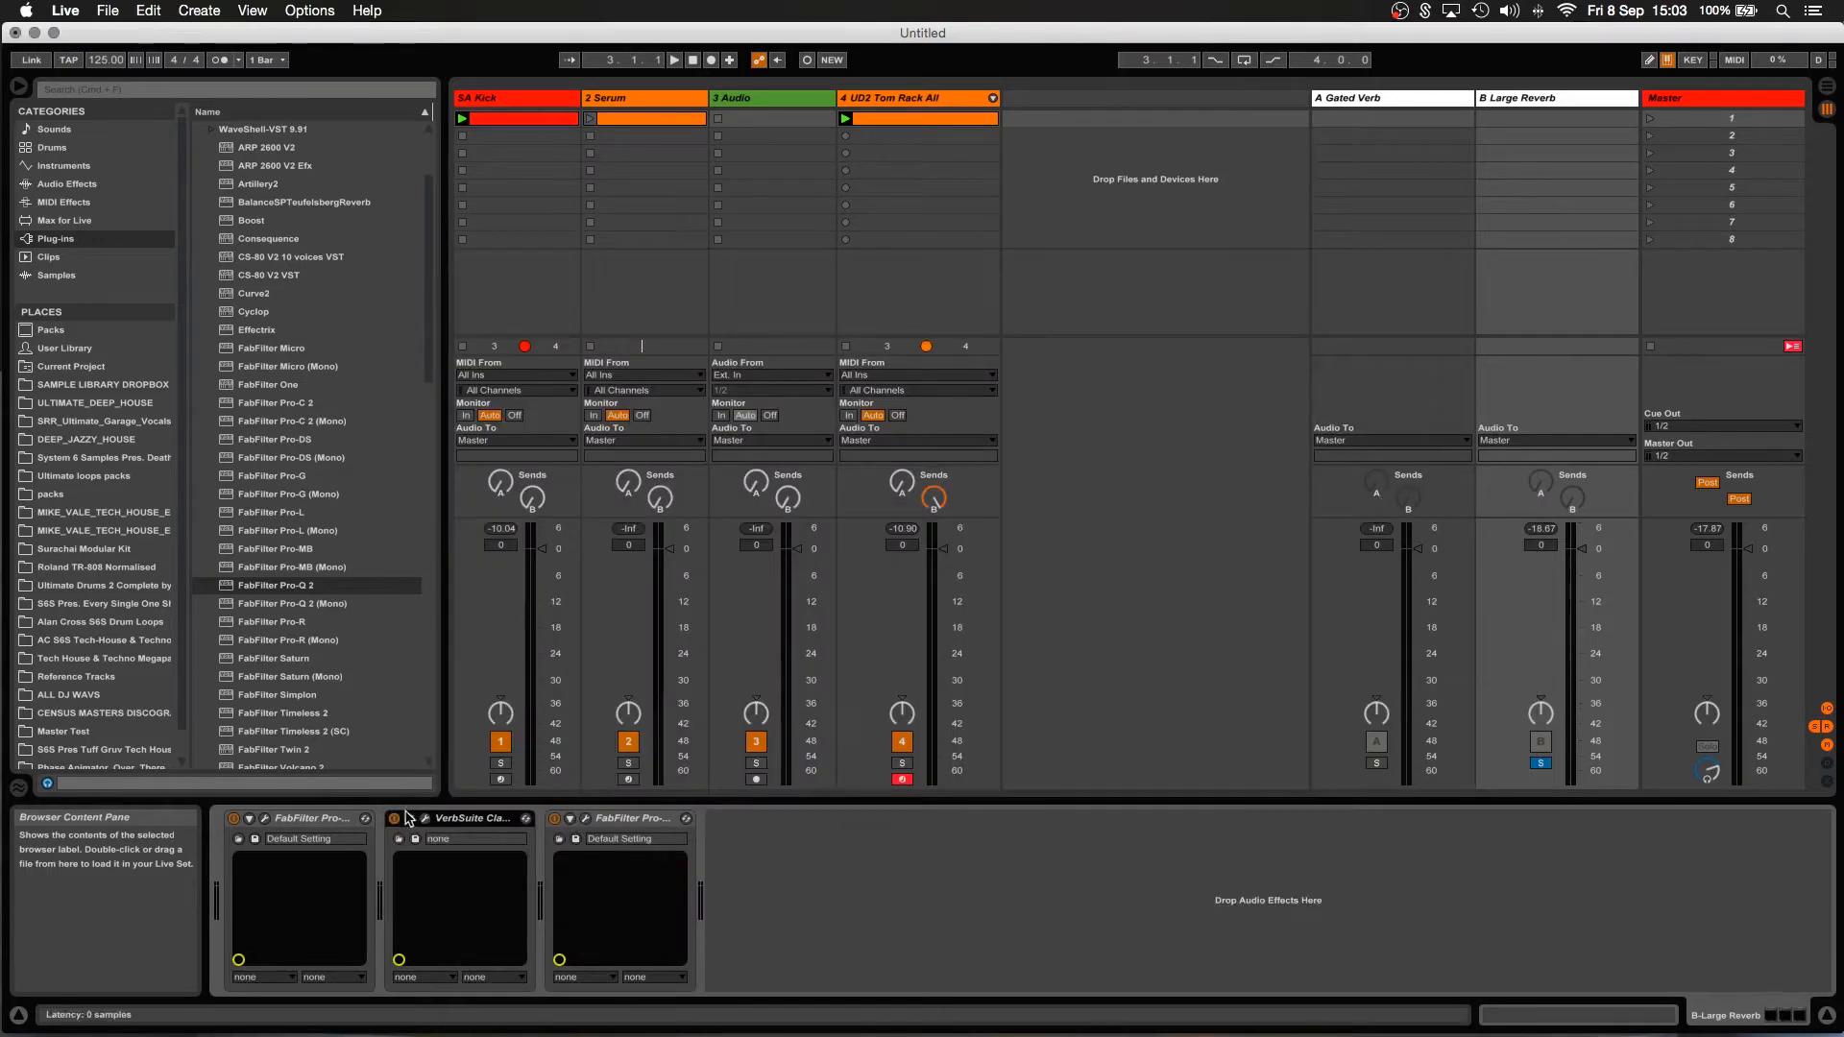
pyautogui.click(266, 820)
pyautogui.moveTo(712, 535); pyautogui.dragTo(567, 531)
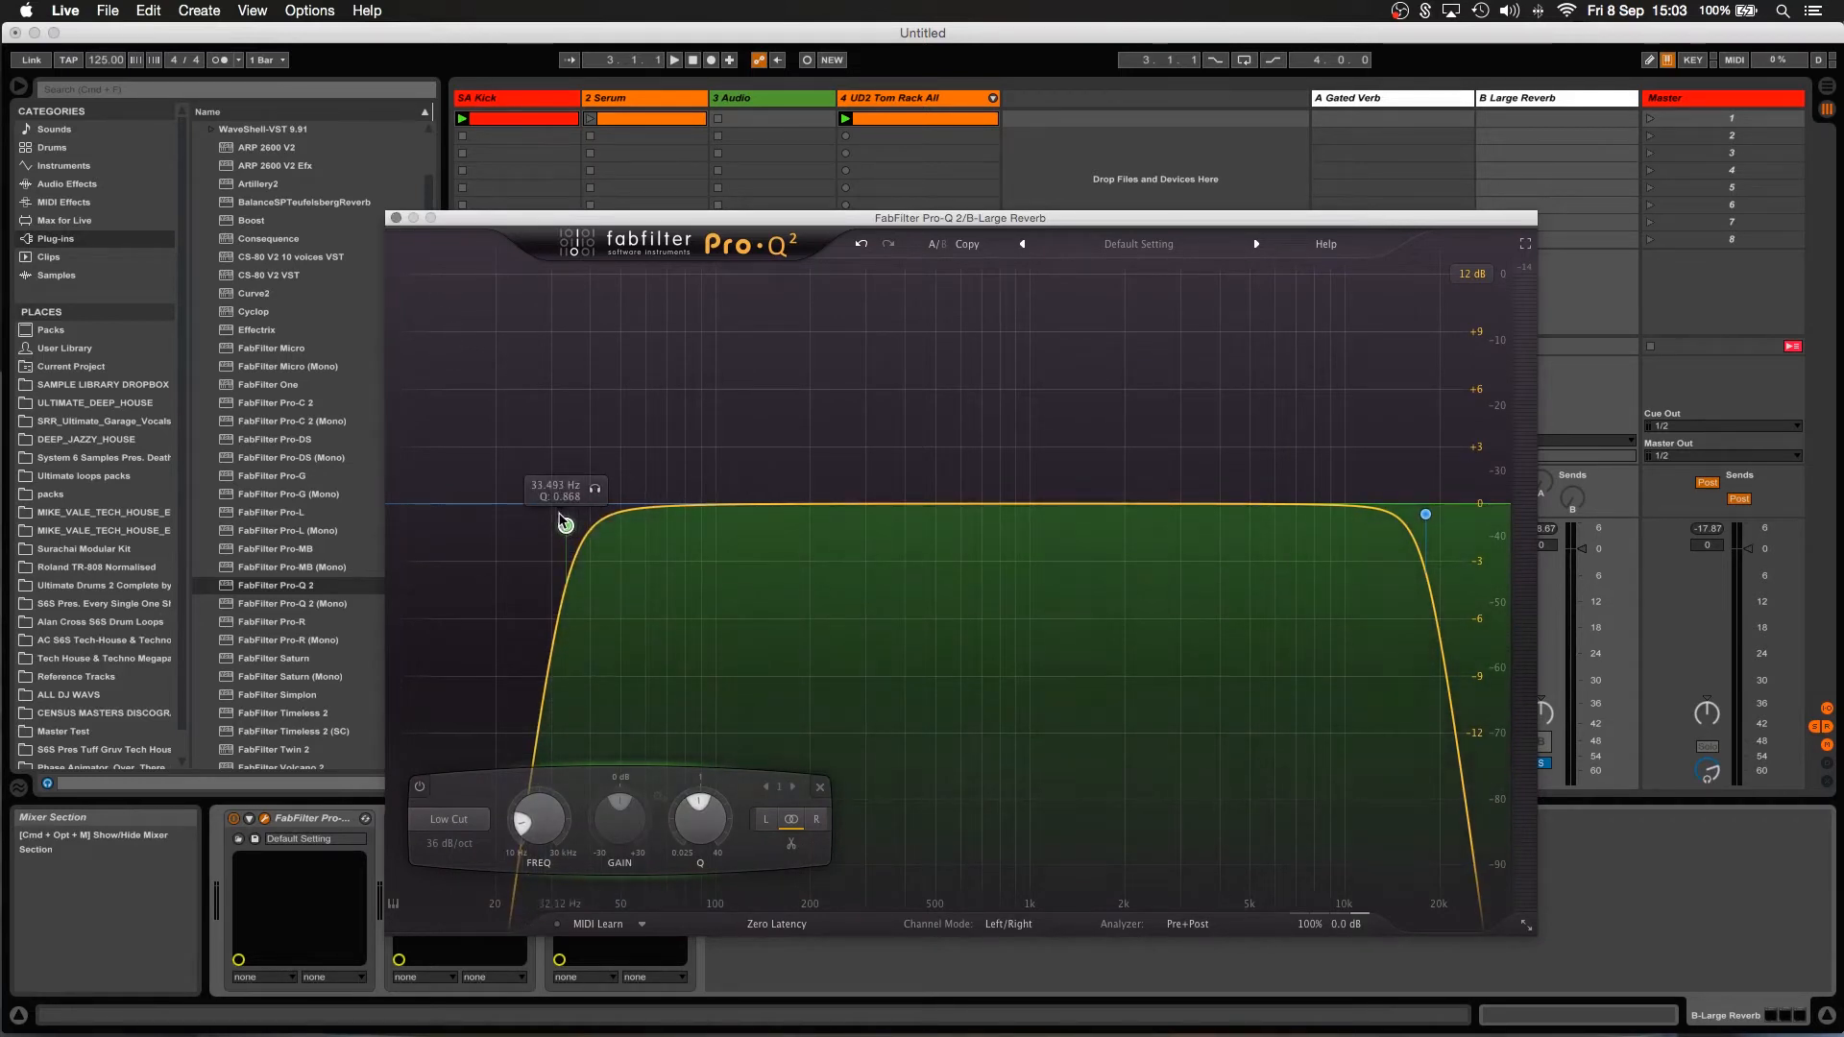
pyautogui.click(393, 219)
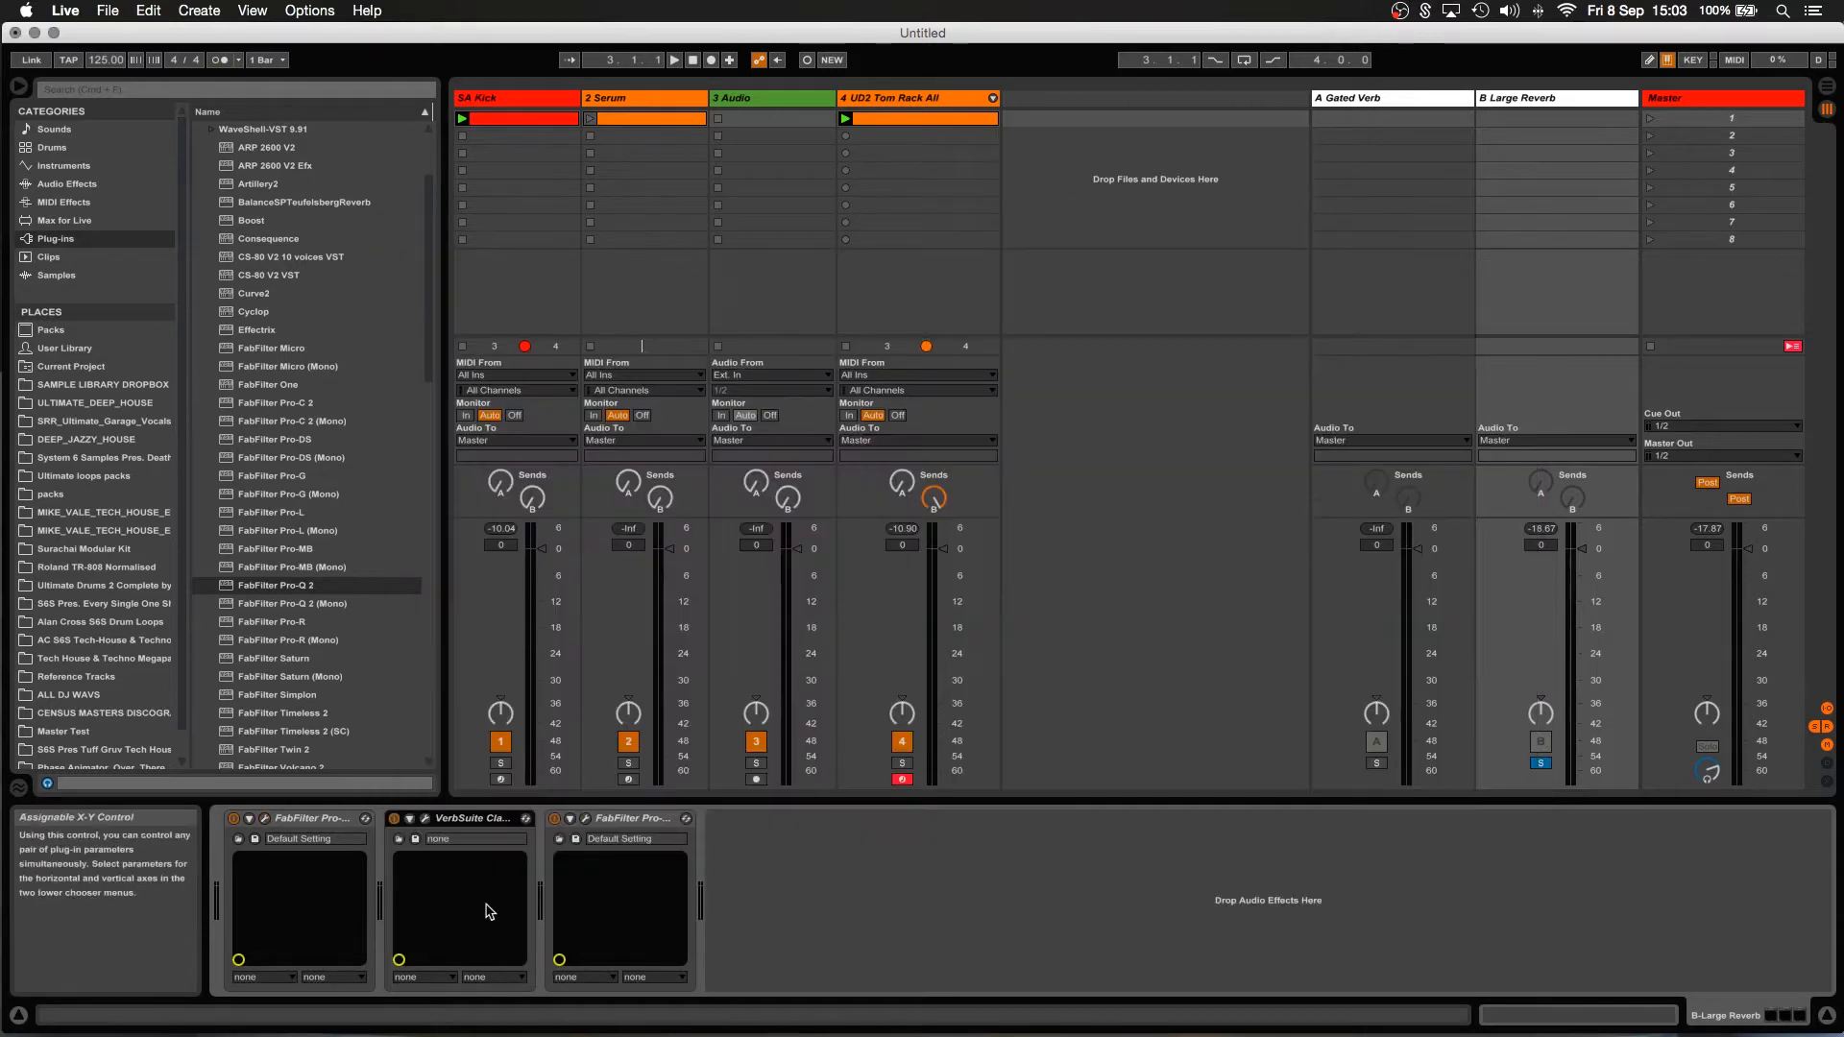
# Review the VerbSuite Classics settings on the reverb return, including the loaded hall and its decay, during playback.
pyautogui.click(425, 822)
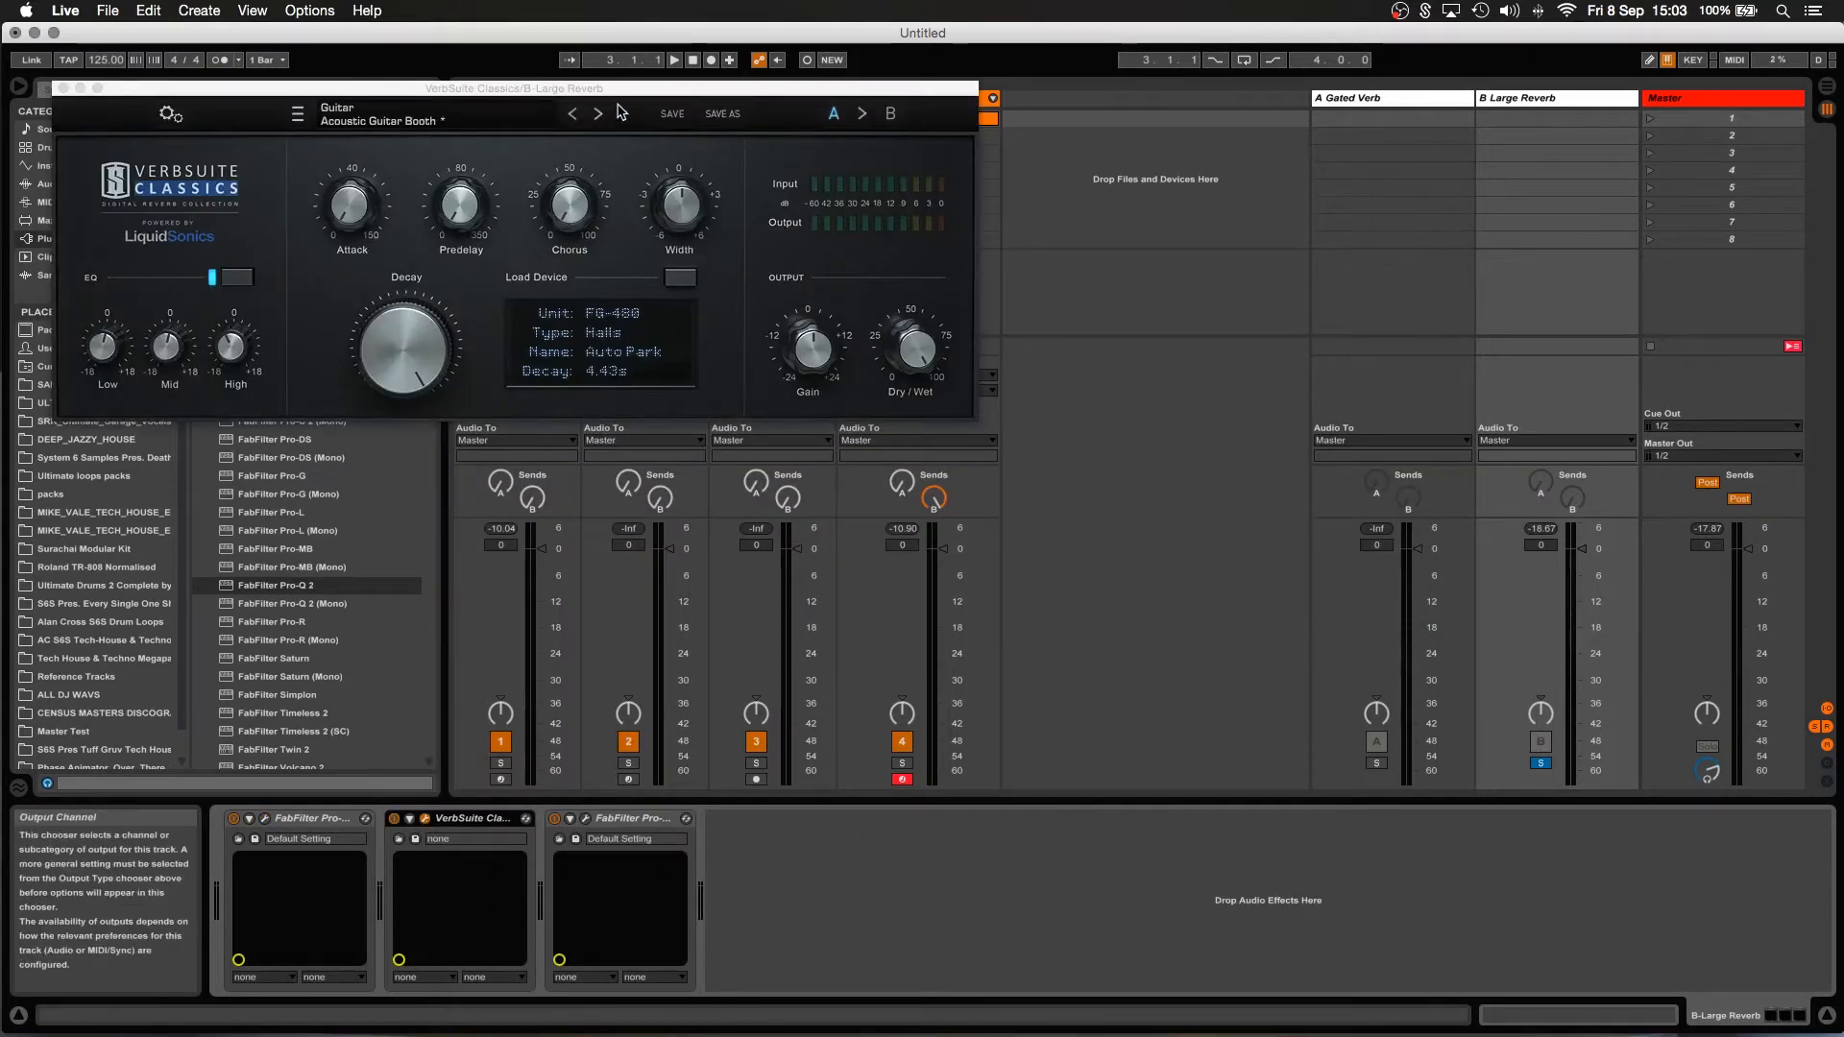
pyautogui.moveTo(624, 92); pyautogui.dragTo(1071, 283)
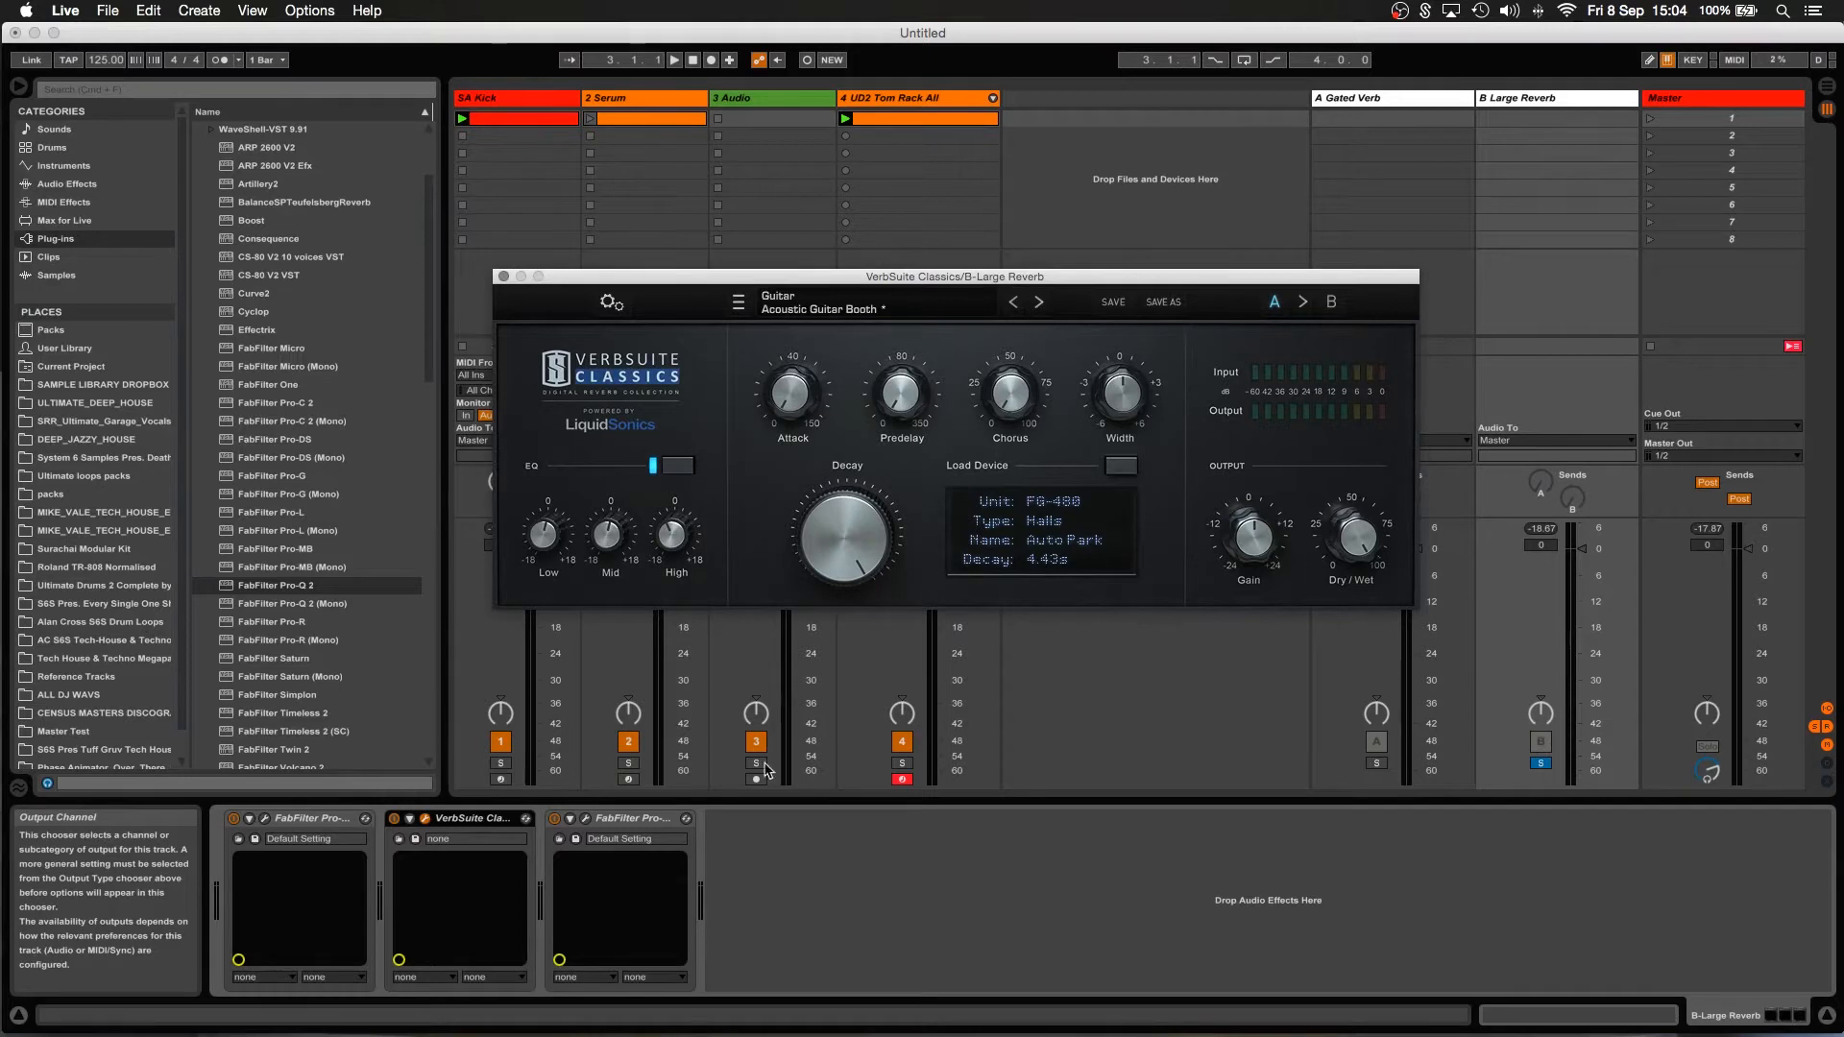
pyautogui.press('space')
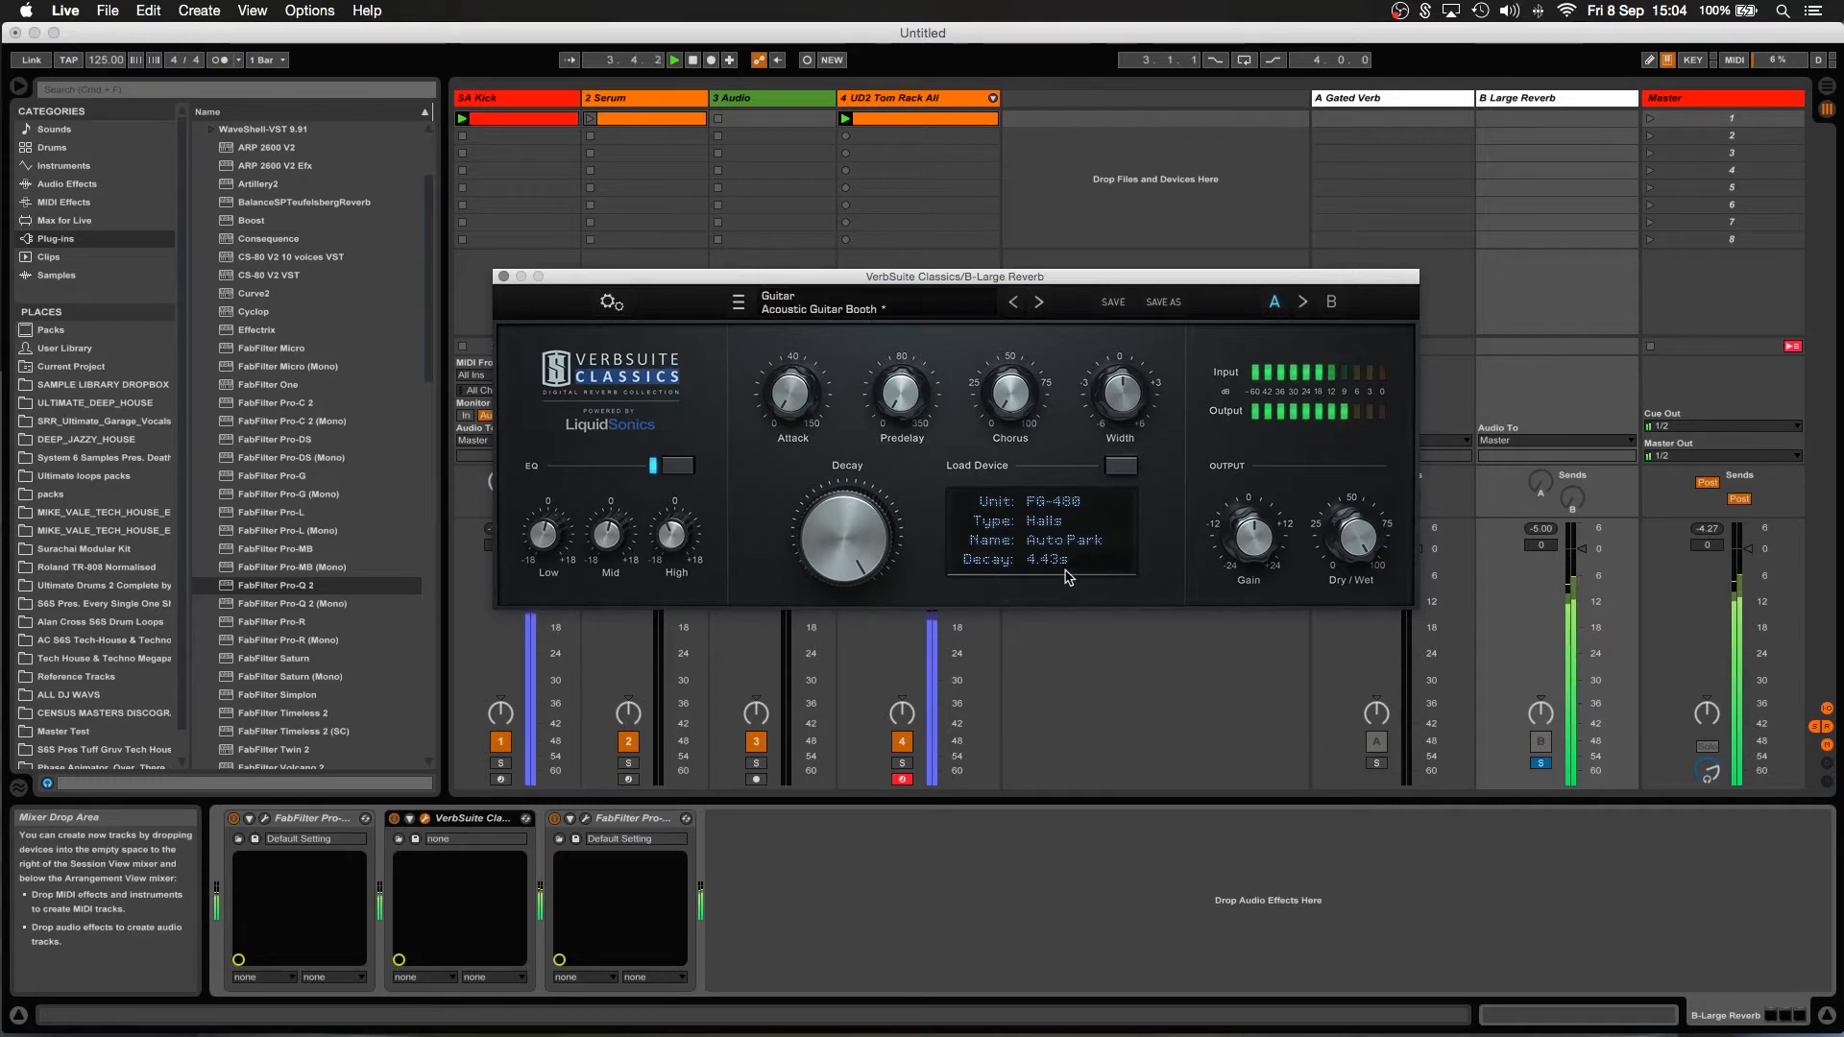
pyautogui.click(503, 277)
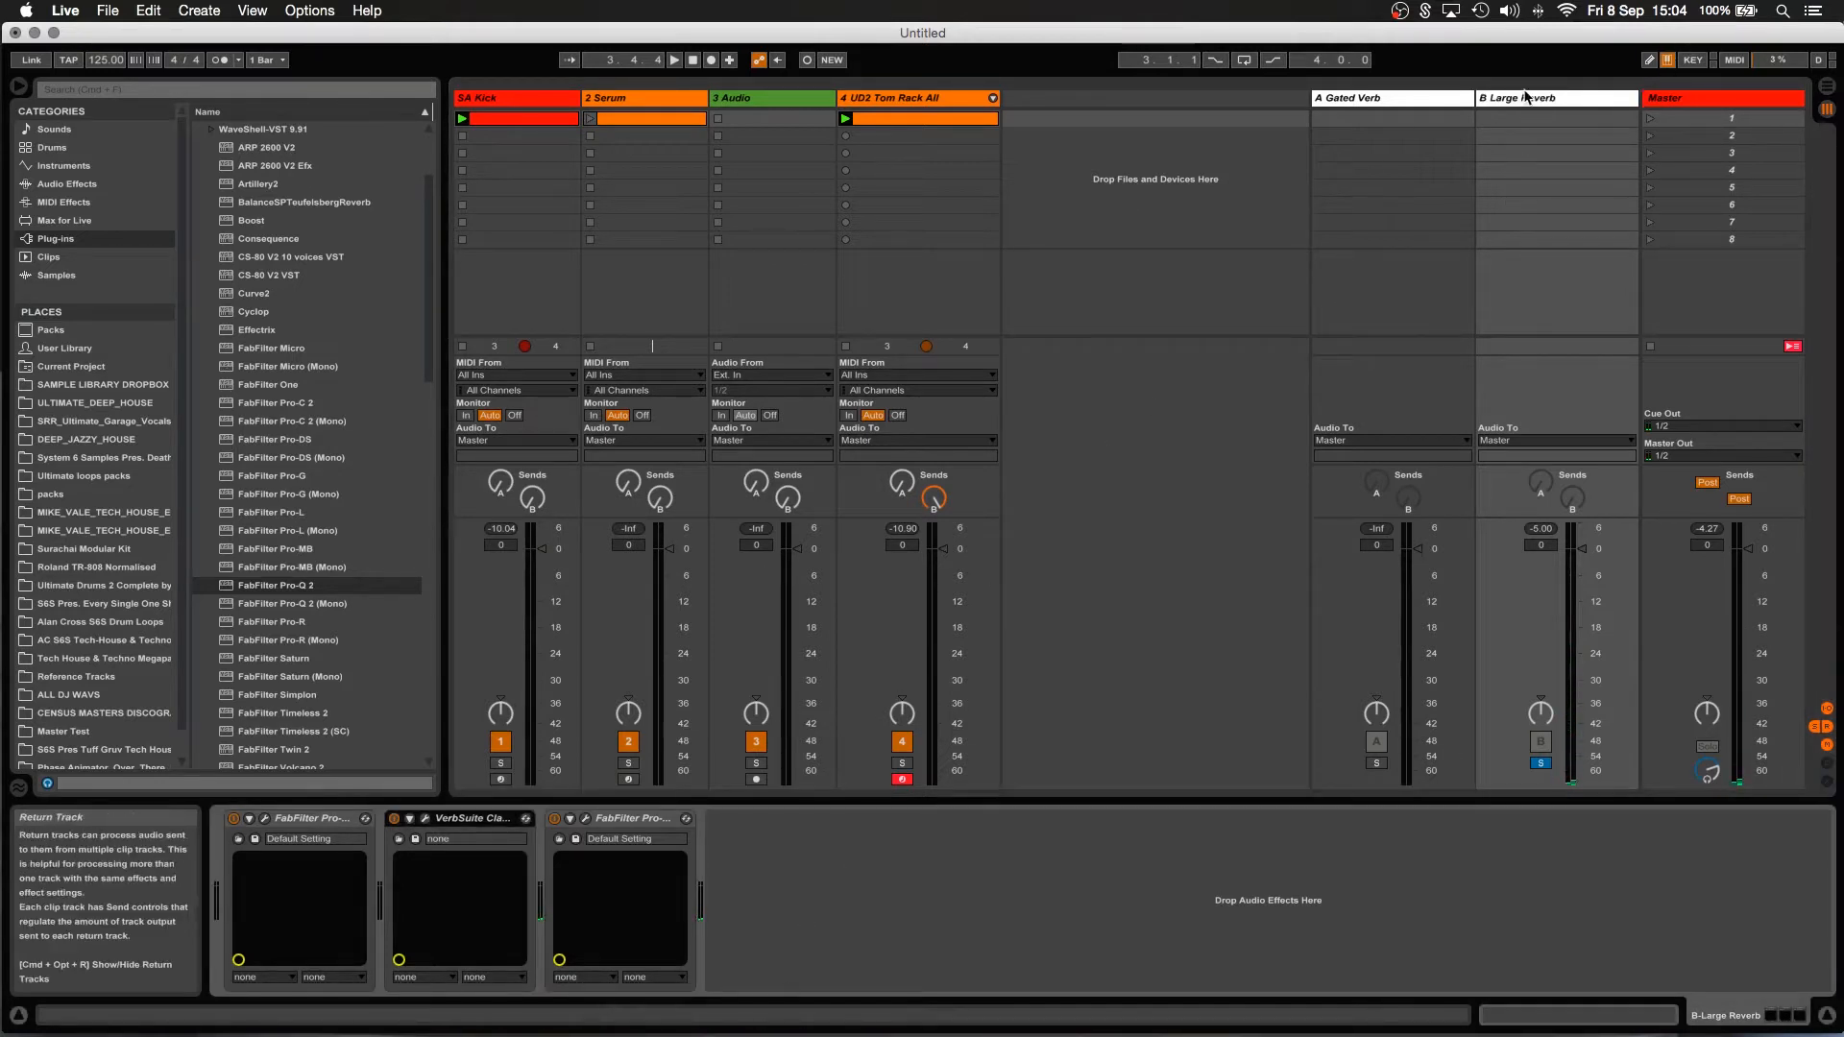
# Add a Compressor at the end of the reverb return with threshold -23.2 dB, ratio 2.74:1, attack 0.12 ms, release 37.4 ms and output -2.97 dB.
pyautogui.click(65, 185)
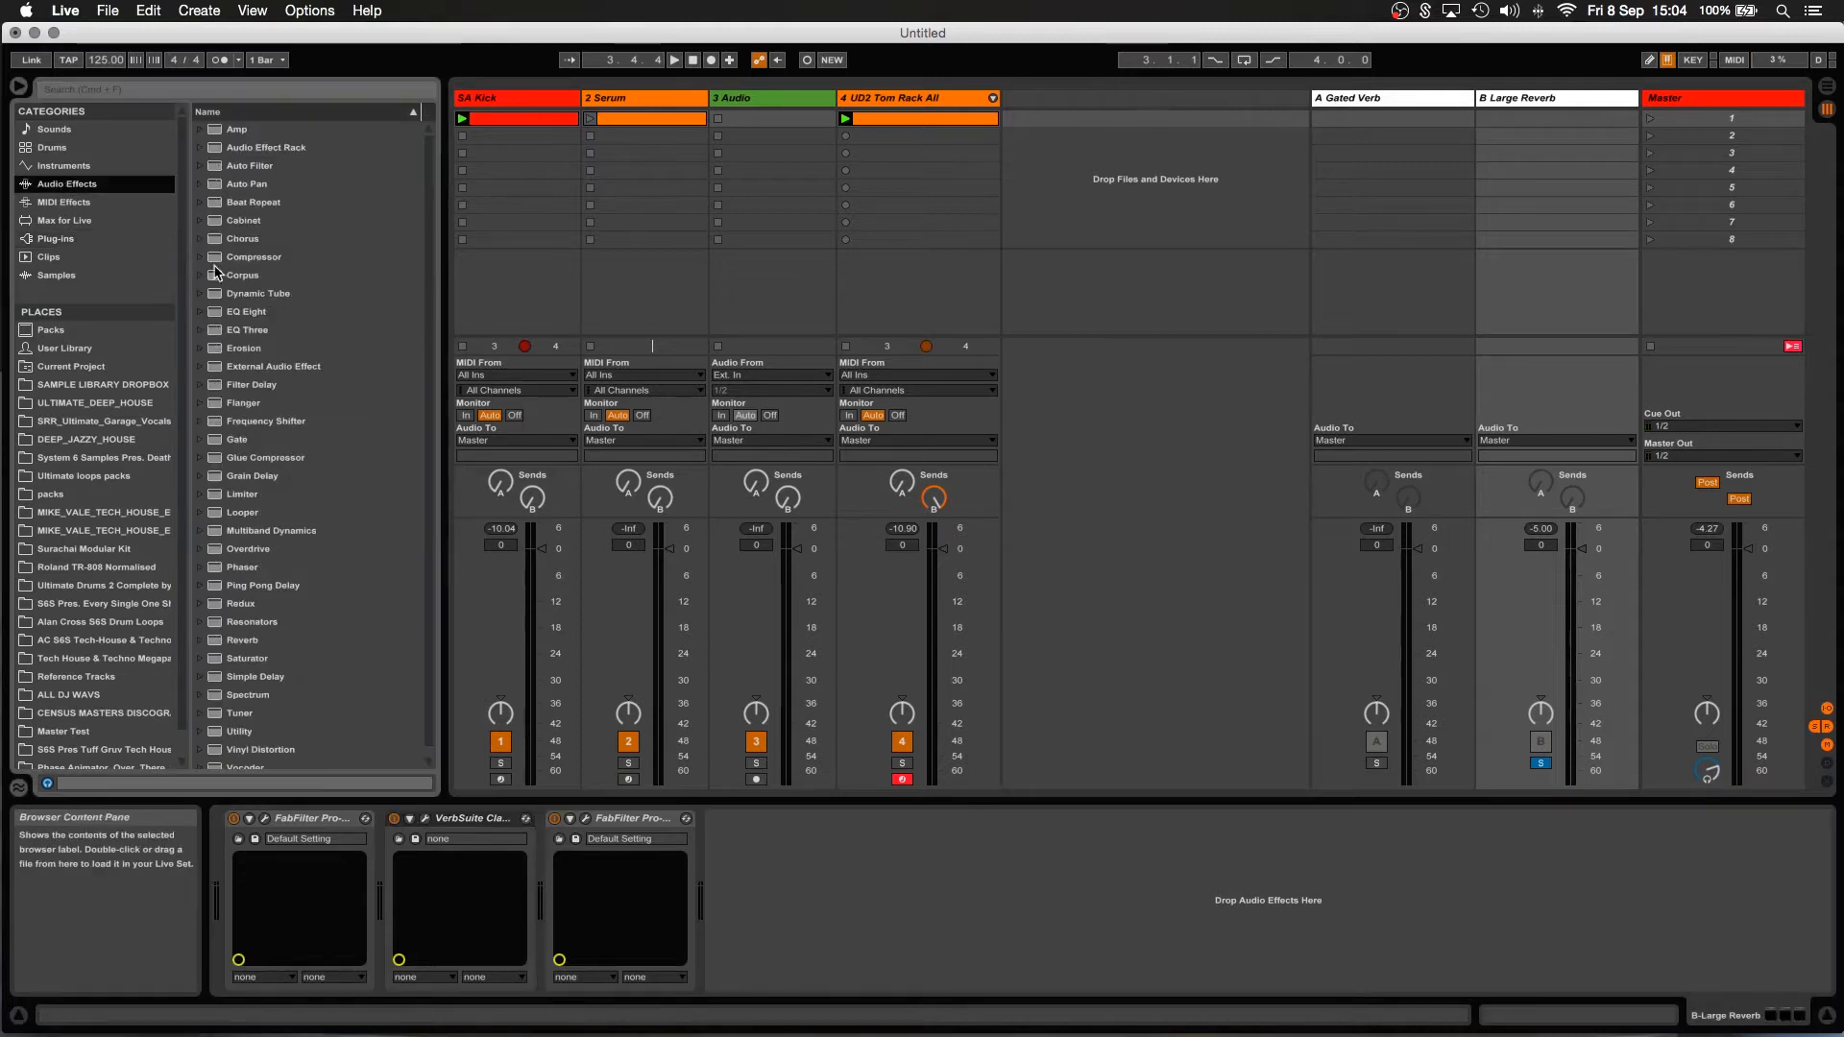
pyautogui.moveTo(240, 266); pyautogui.dragTo(794, 878)
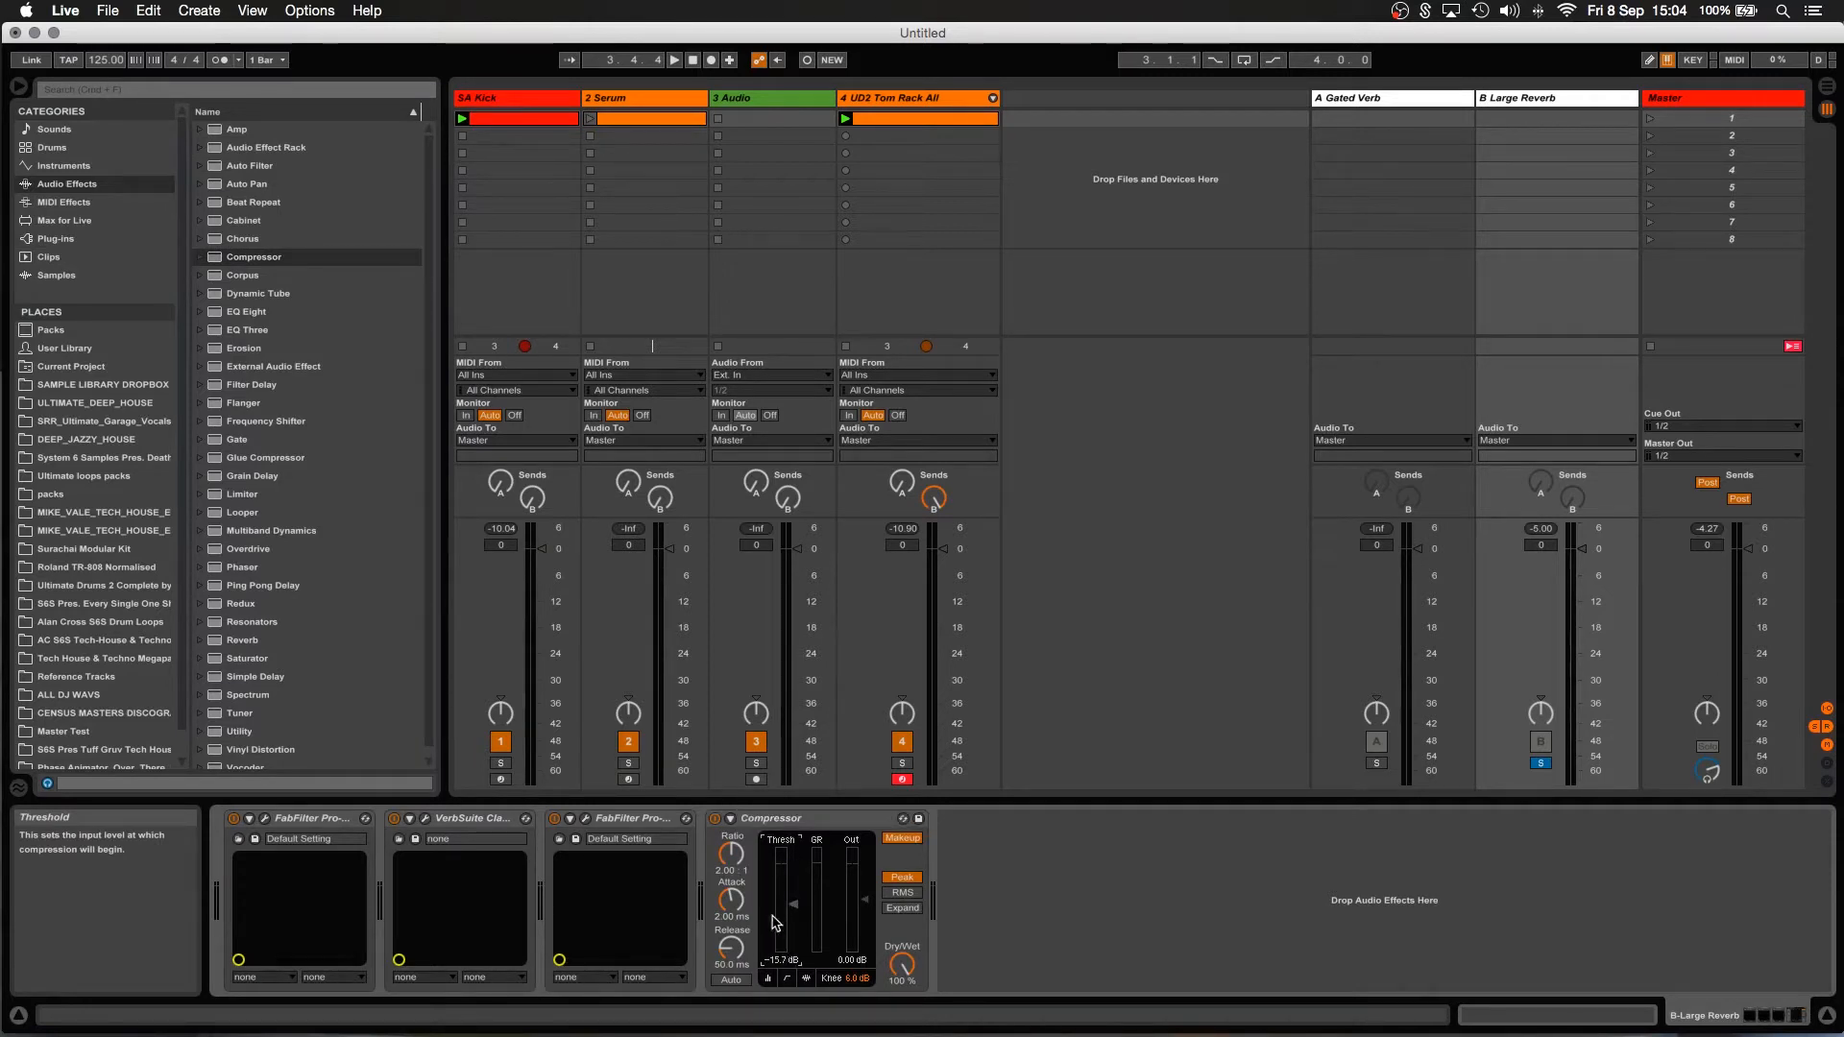
pyautogui.moveTo(731, 900); pyautogui.dragTo(731, 897)
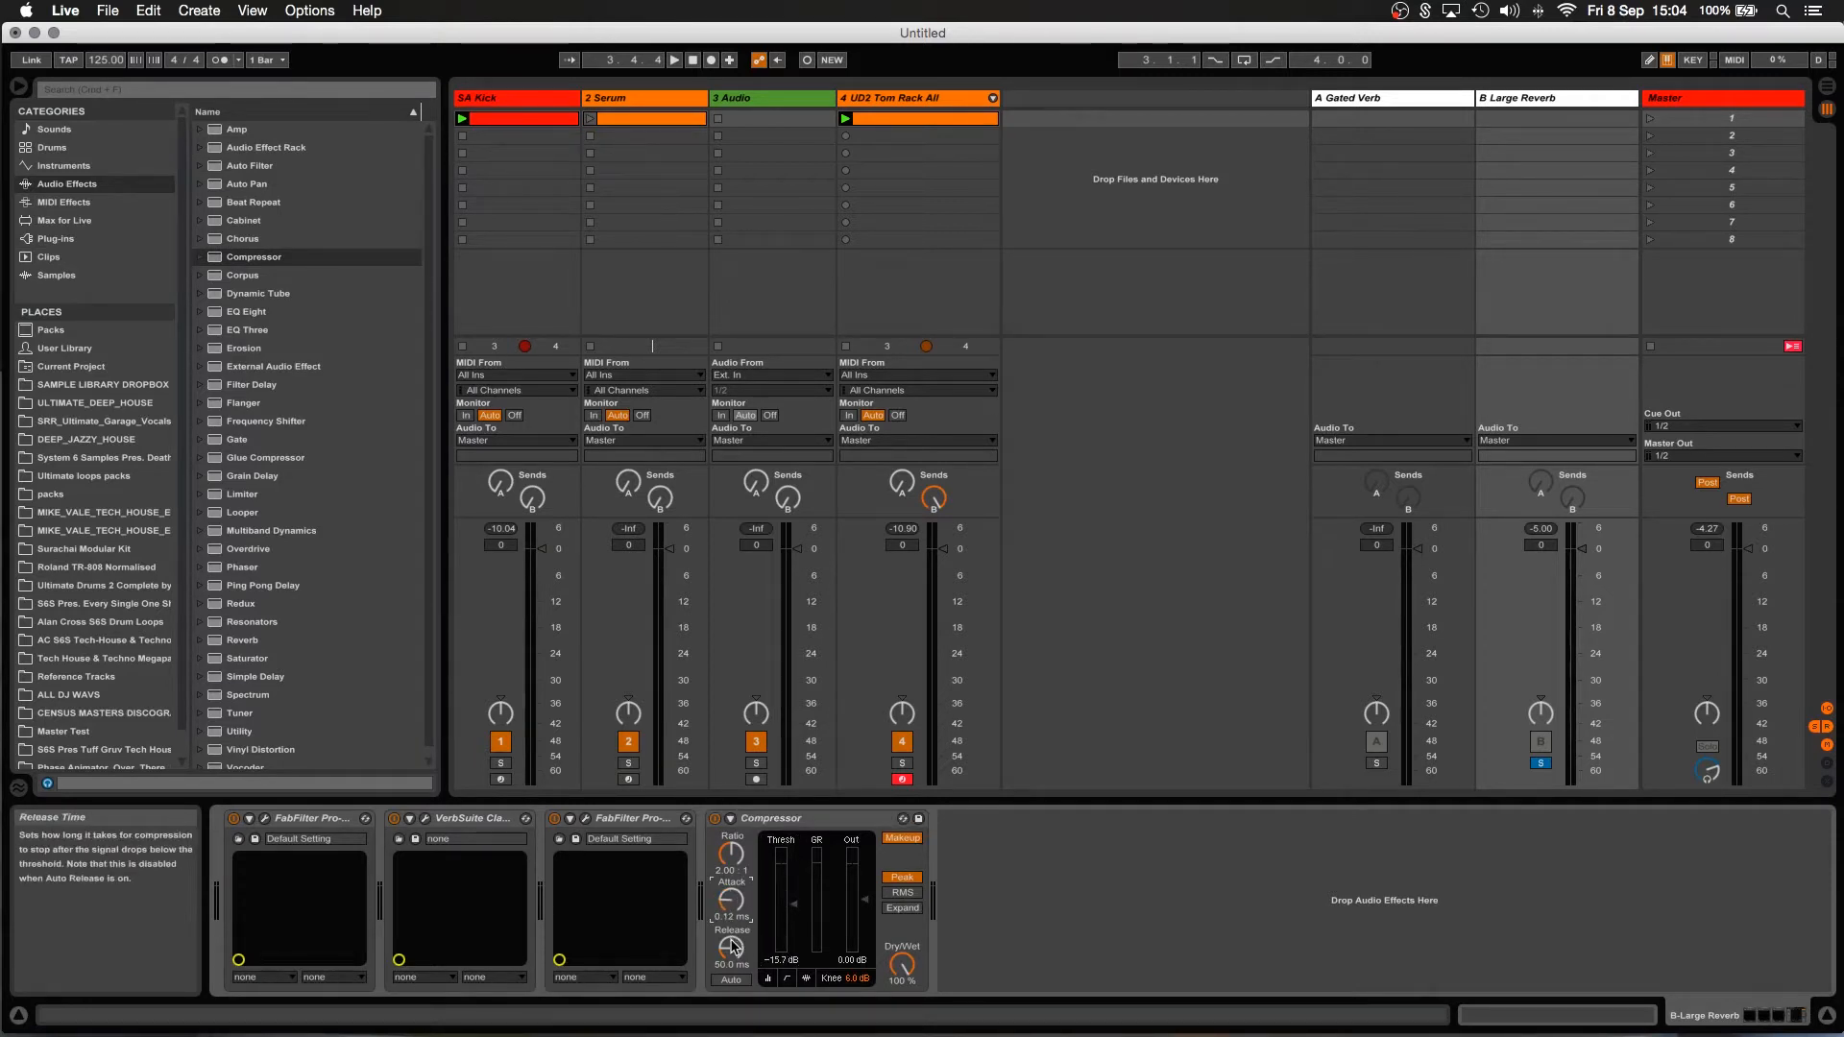
pyautogui.press('space')
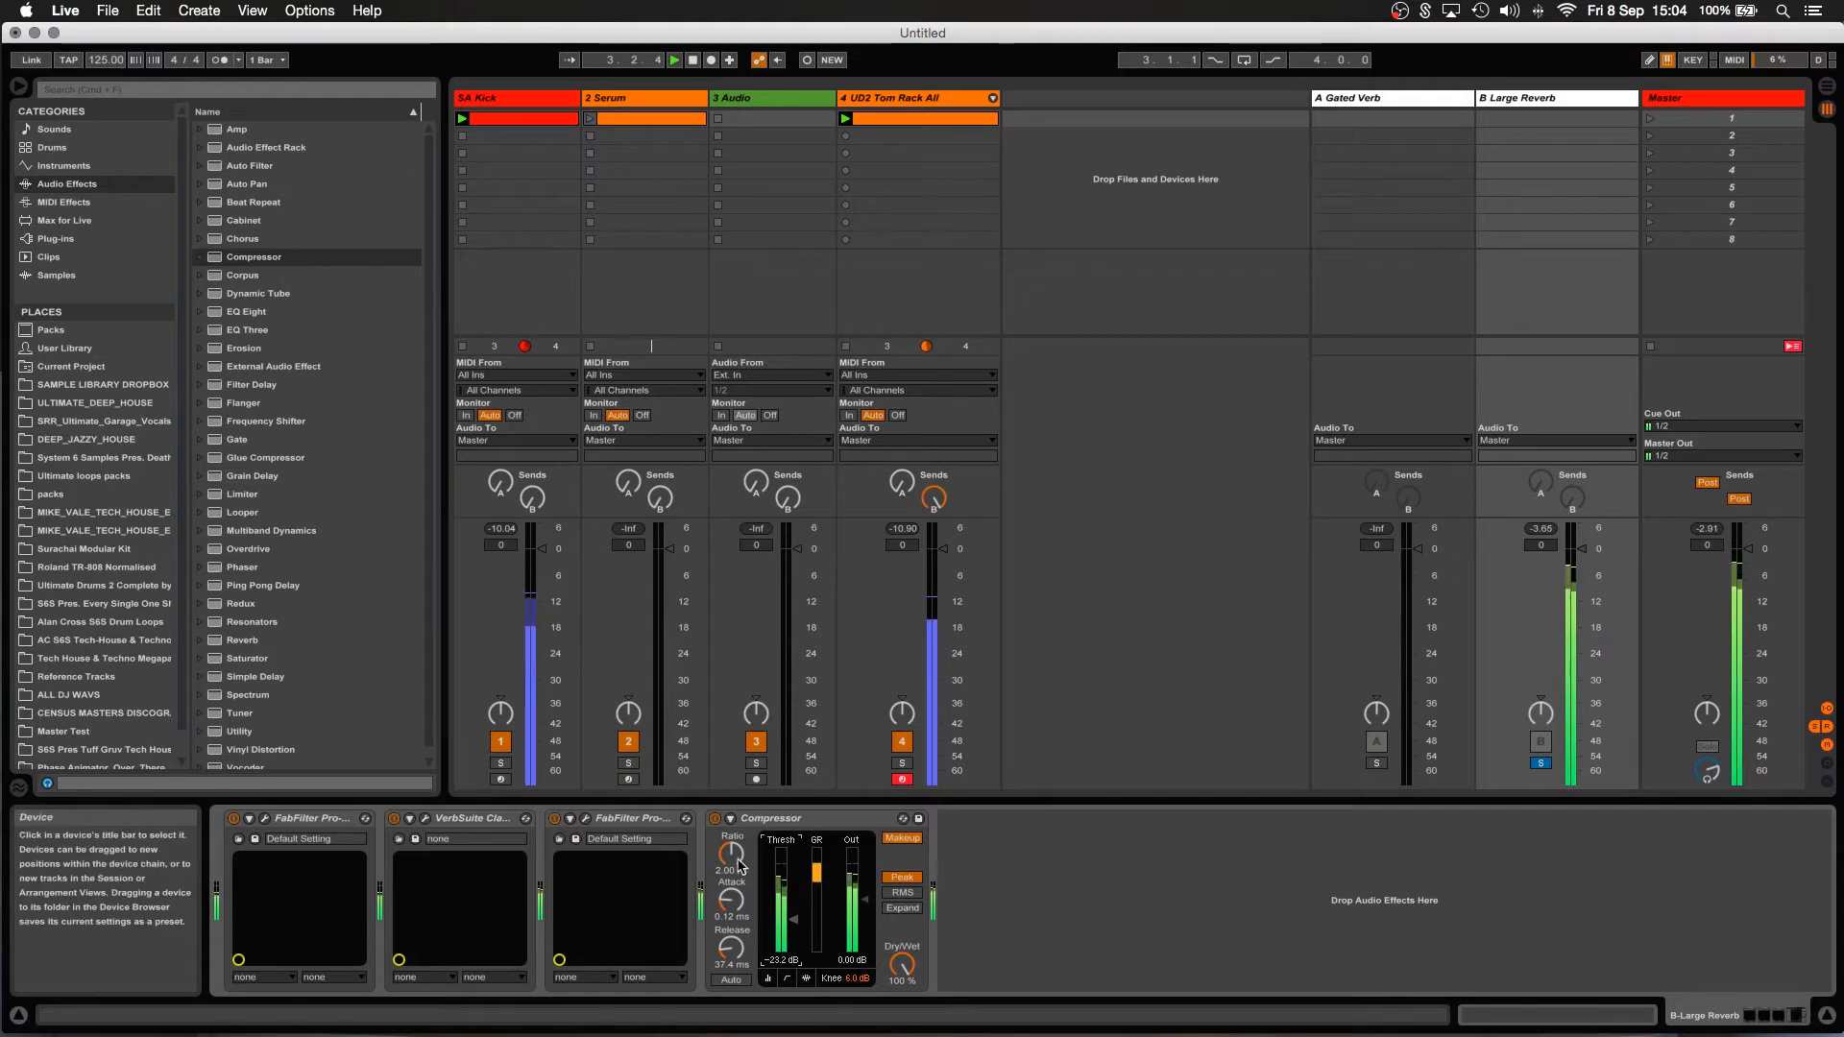
pyautogui.moveTo(731, 855); pyautogui.dragTo(731, 836)
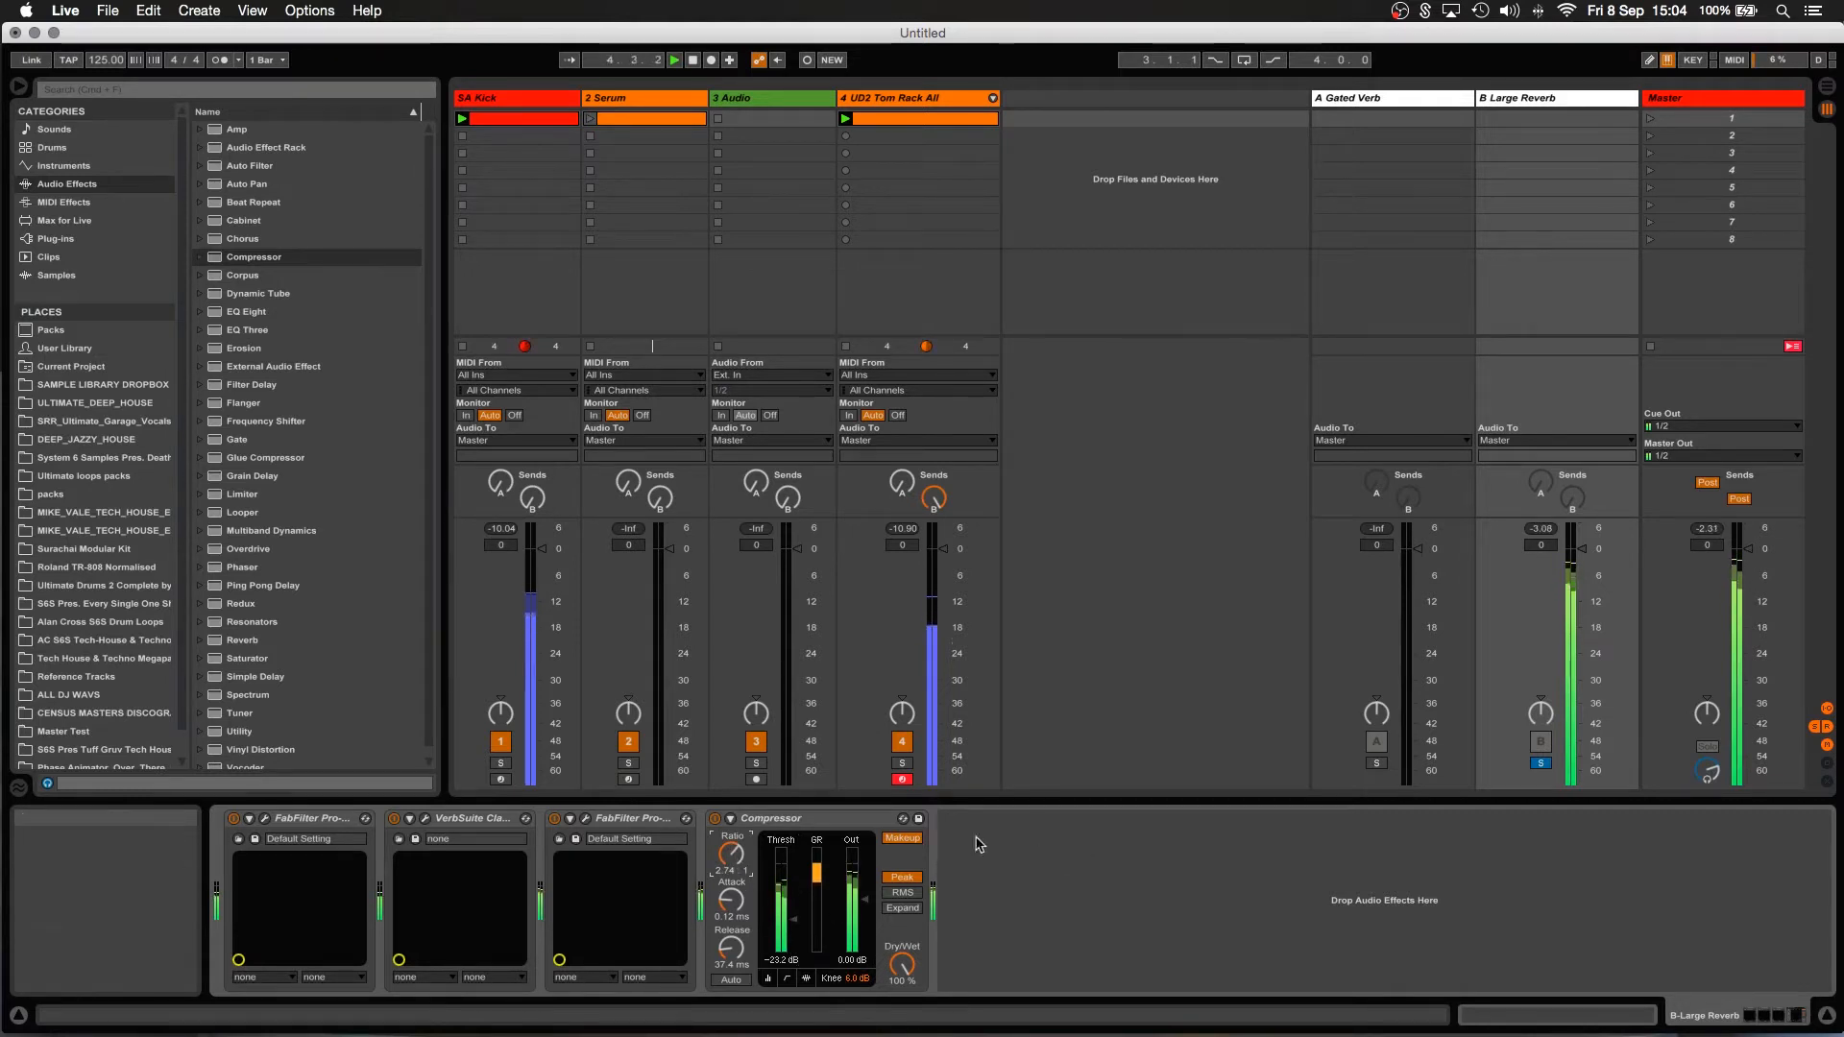
pyautogui.click(851, 903)
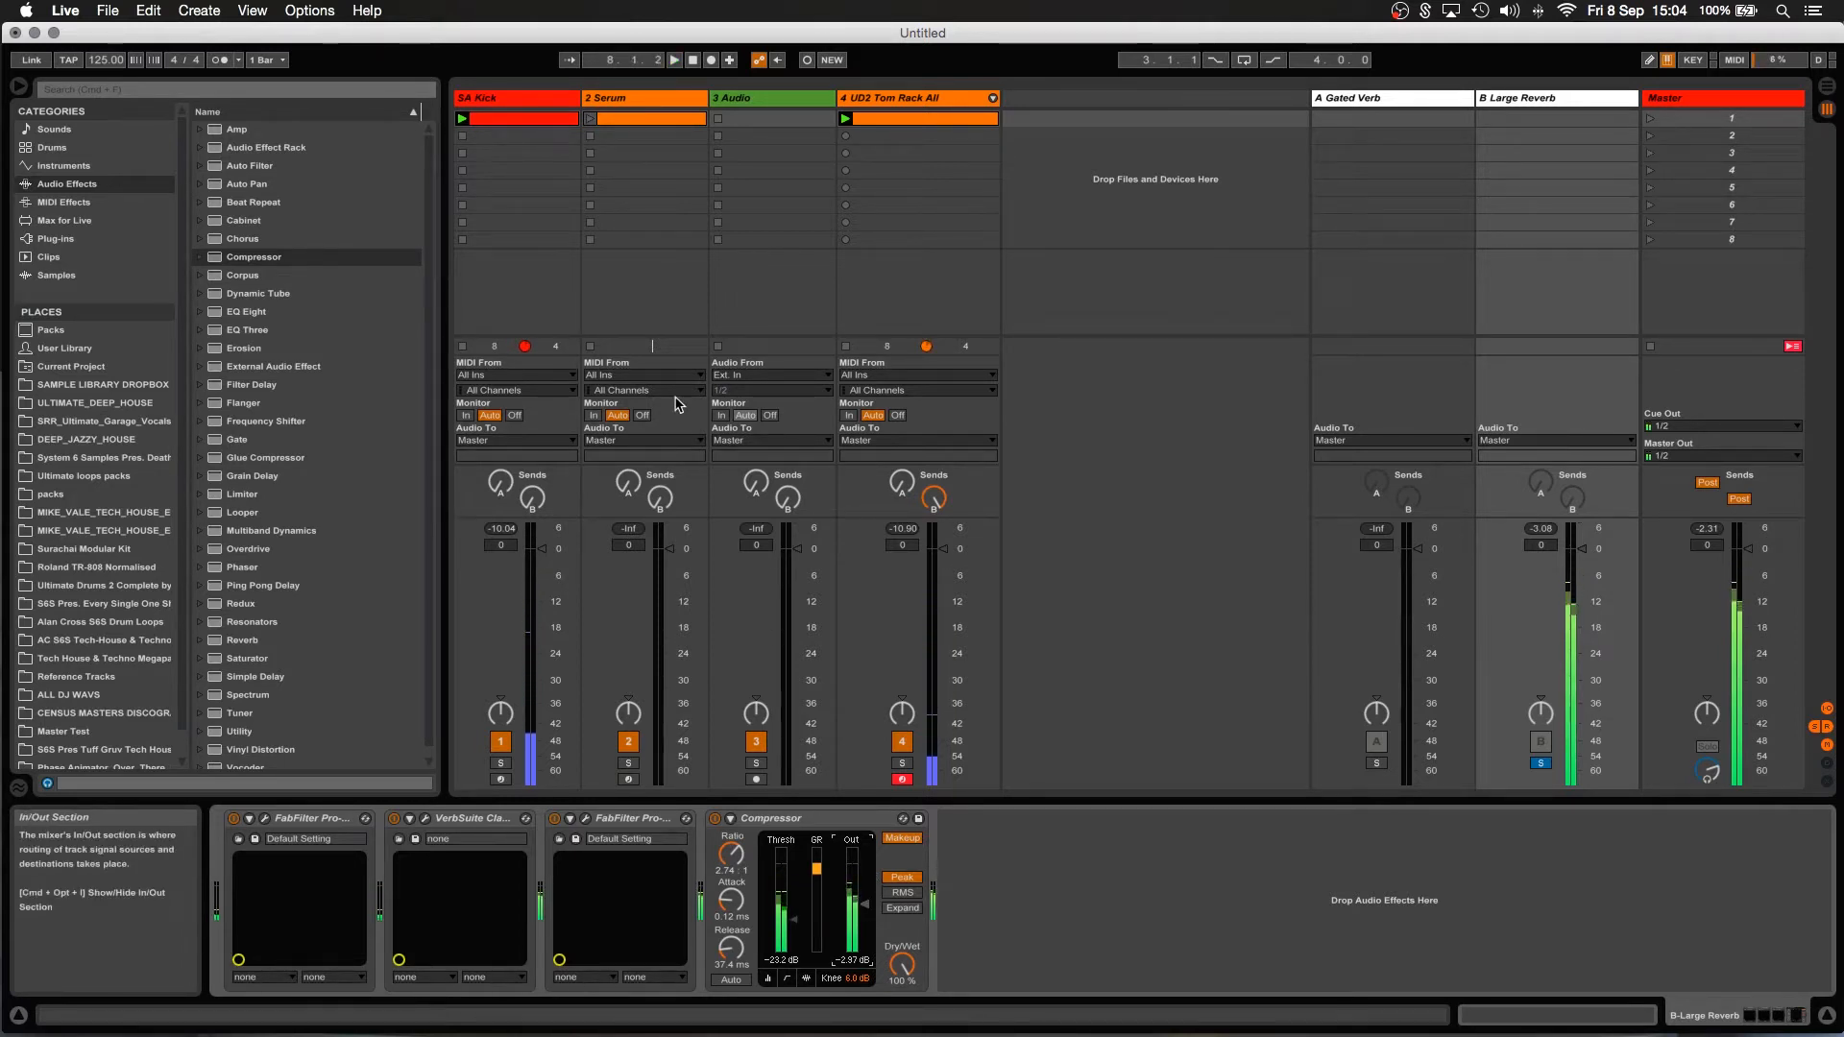
# Add a second Compressor after the first on the reverb return and enable its sidechain with SA Kick as the source.
pyautogui.click(250, 261)
pyautogui.moveTo(868, 463); pyautogui.dragTo(1078, 854)
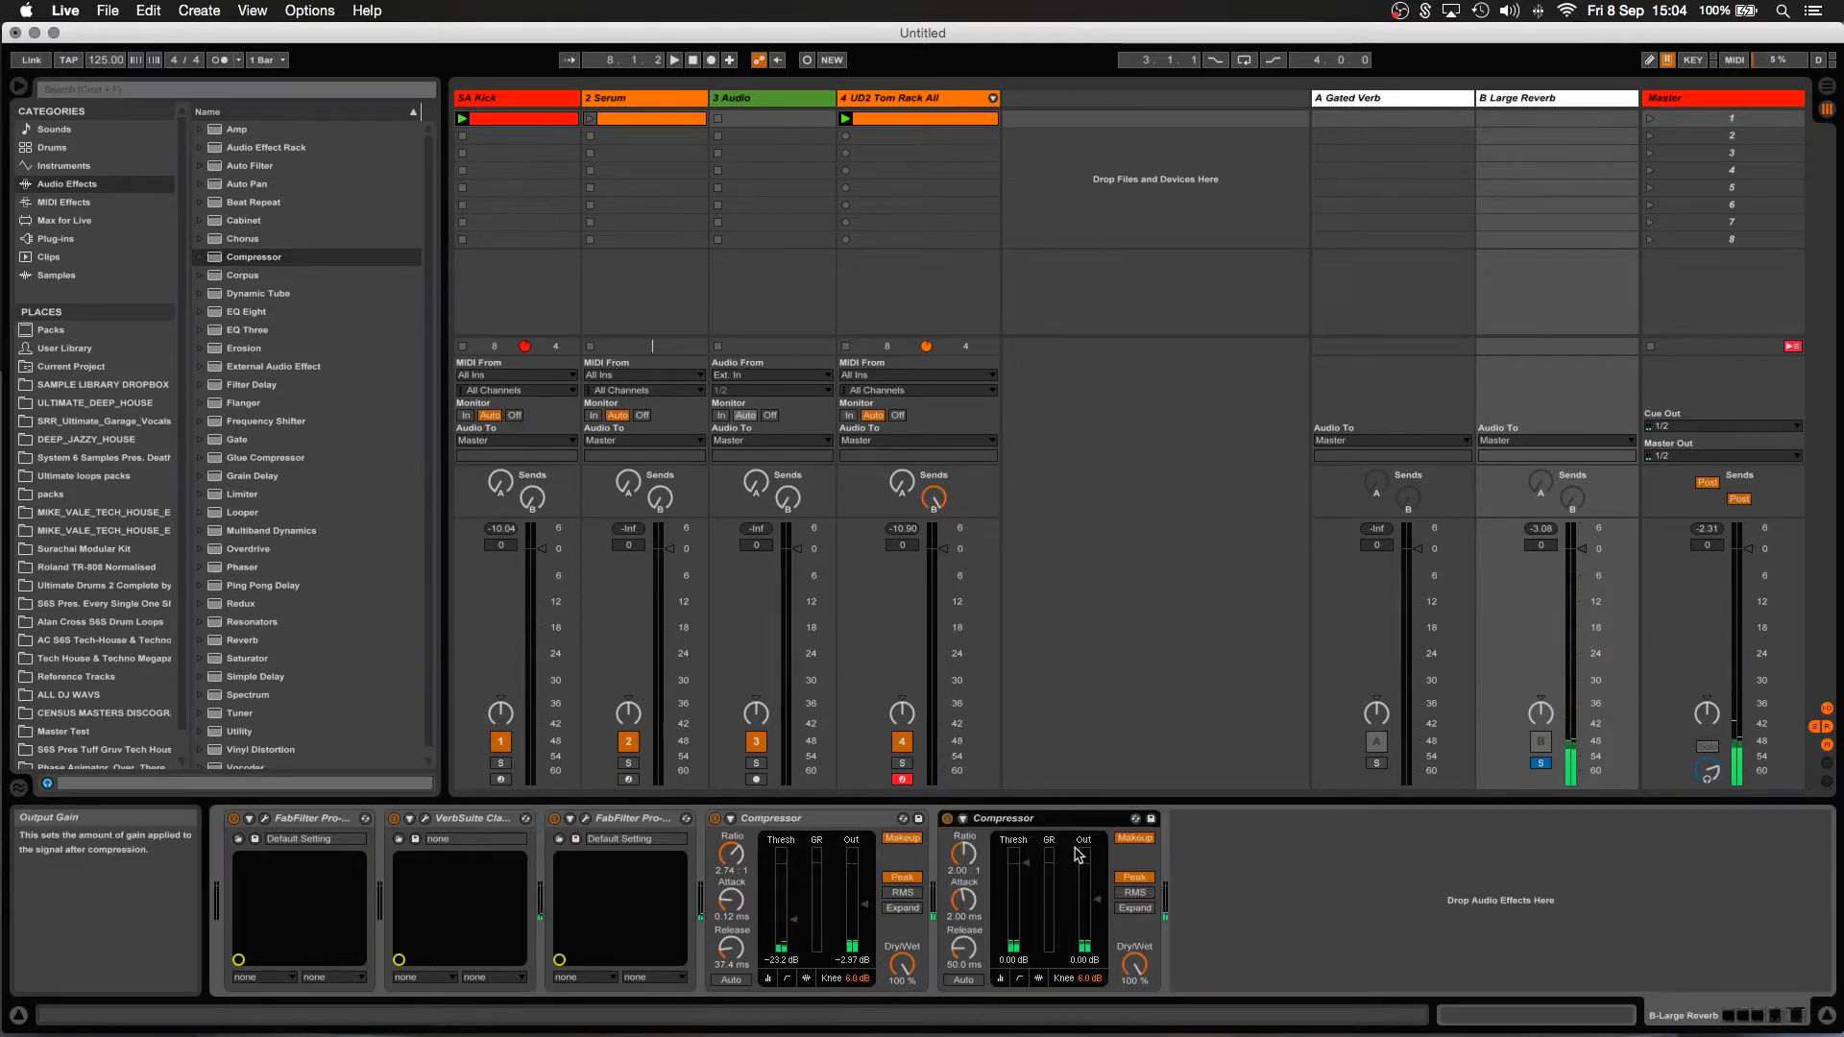
pyautogui.click(963, 819)
pyautogui.click(984, 840)
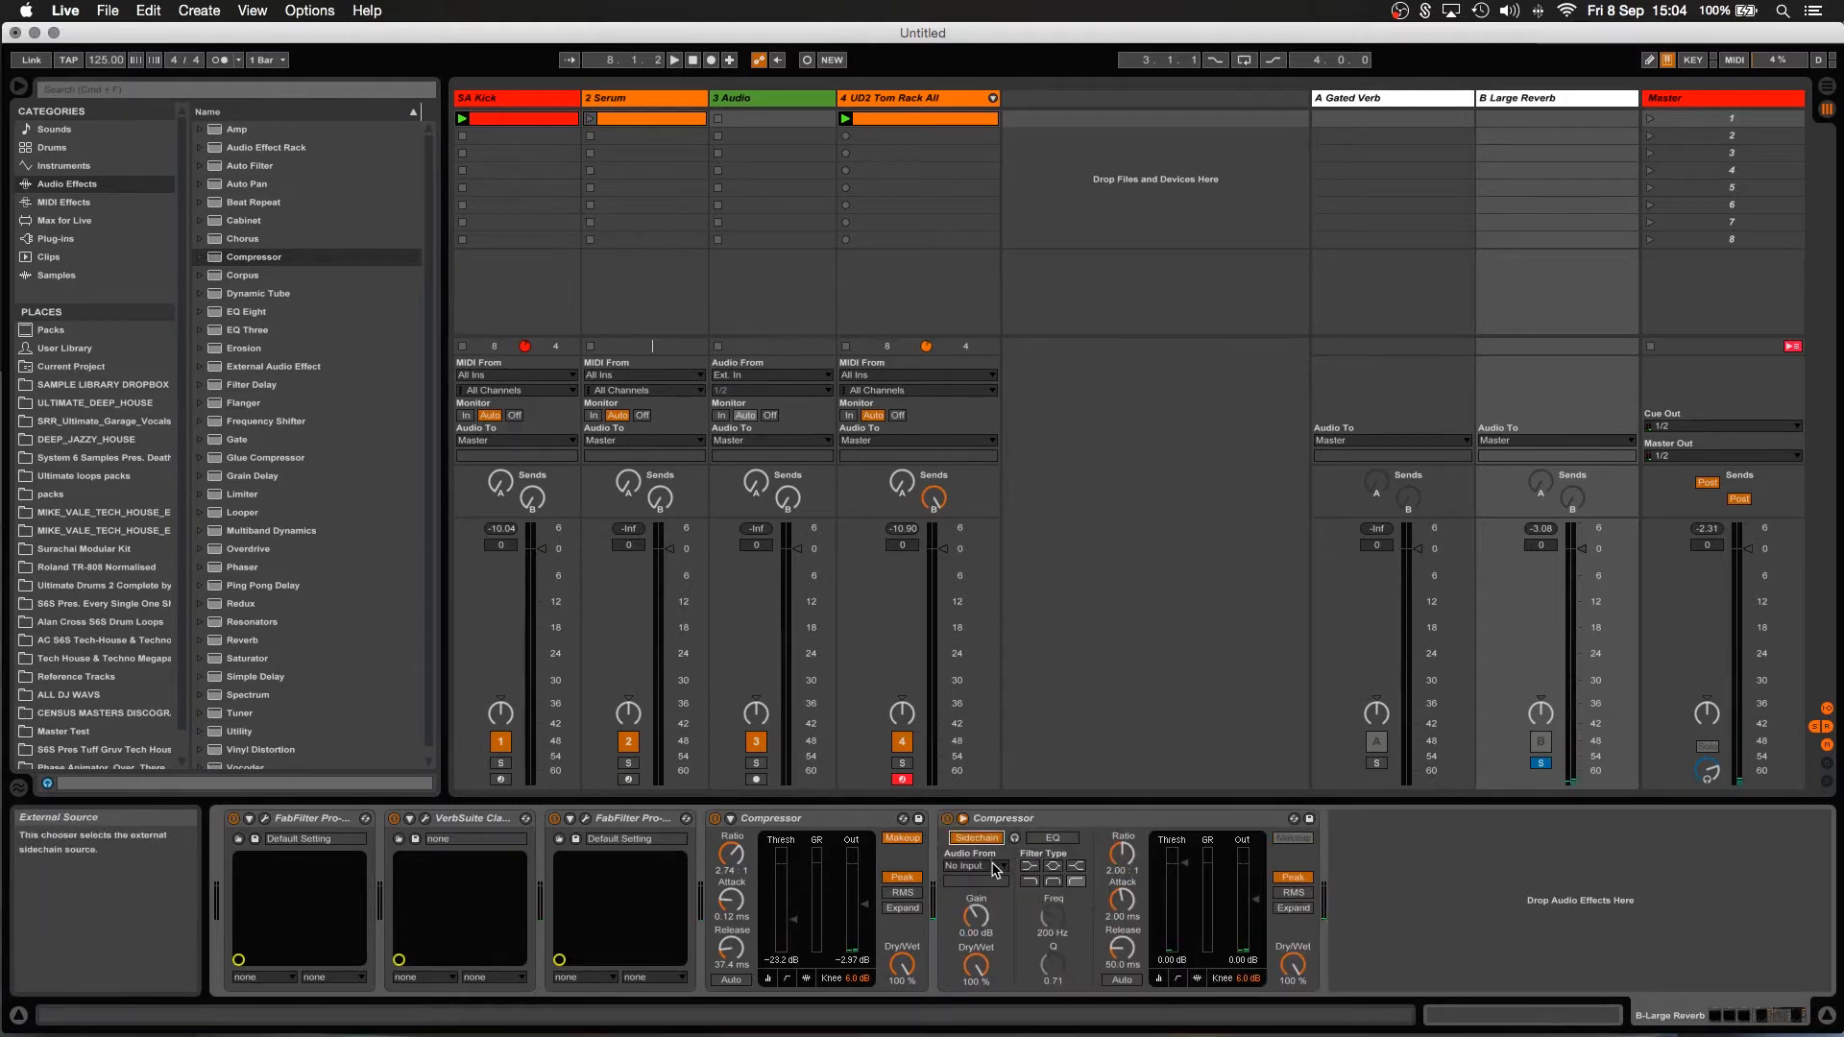
pyautogui.click(995, 866)
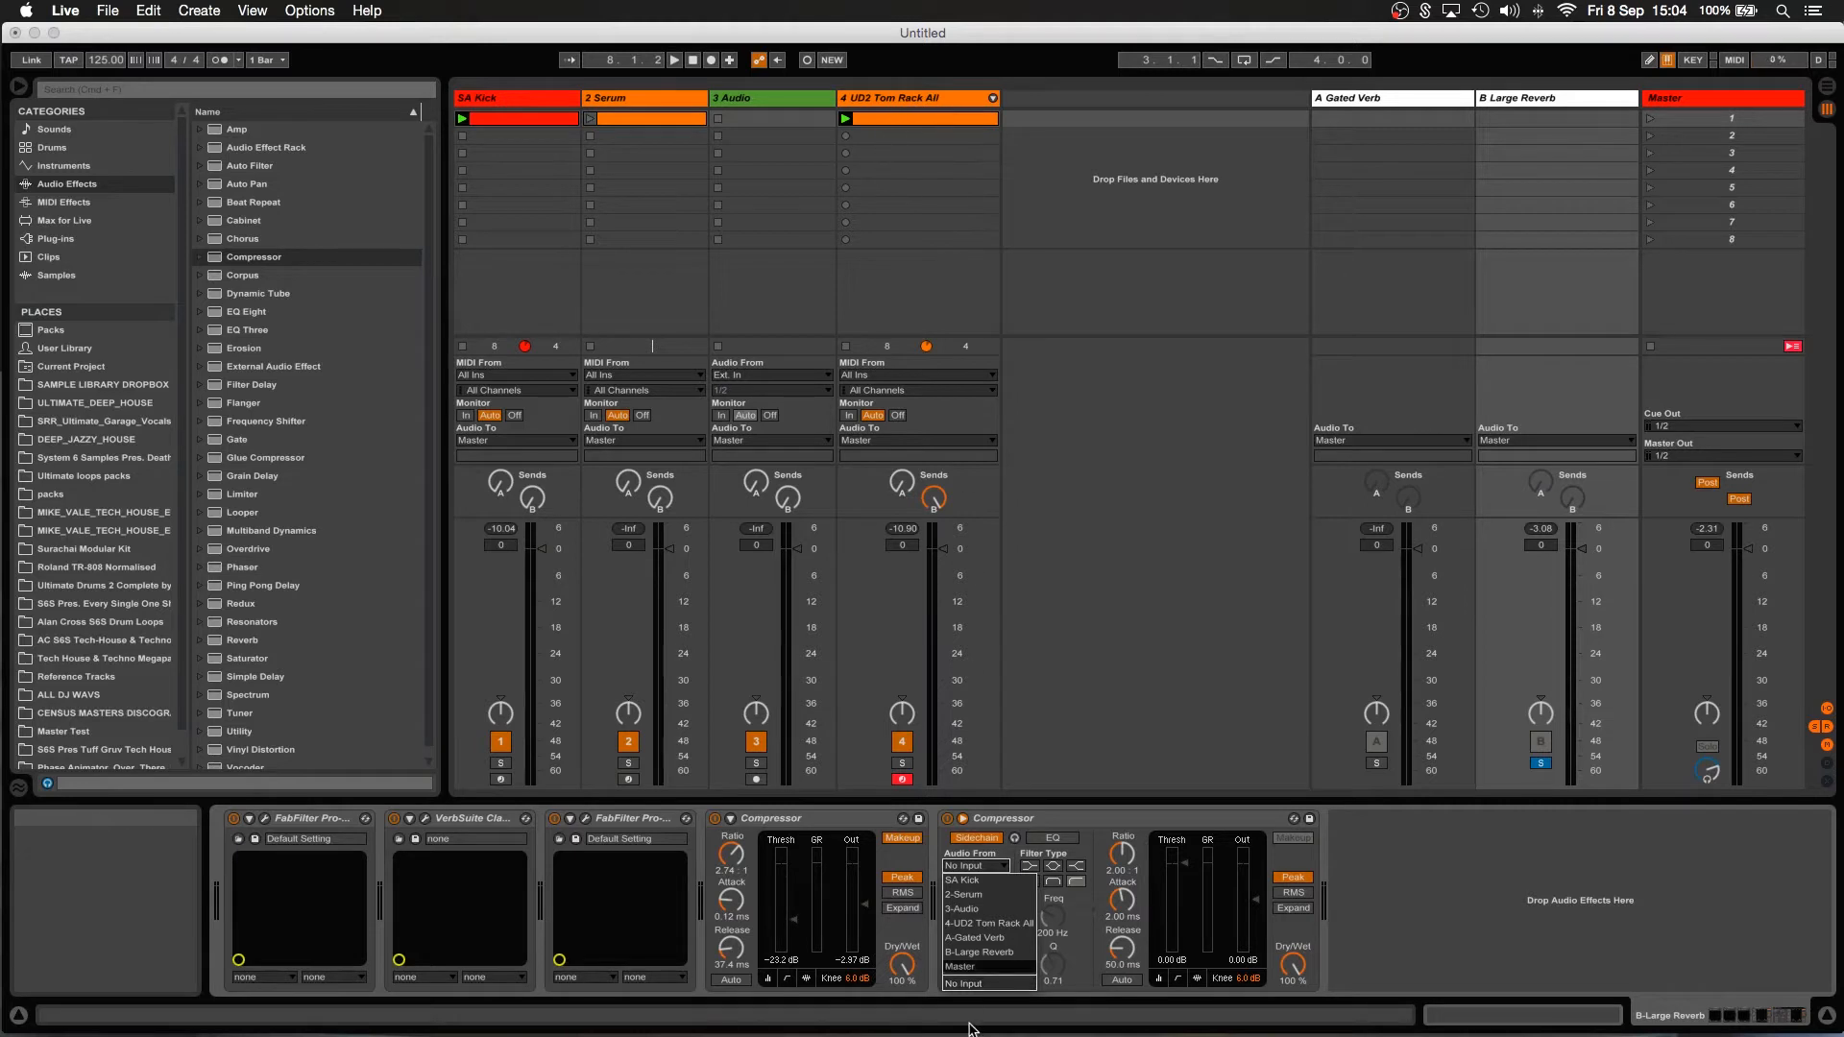
pyautogui.click(990, 881)
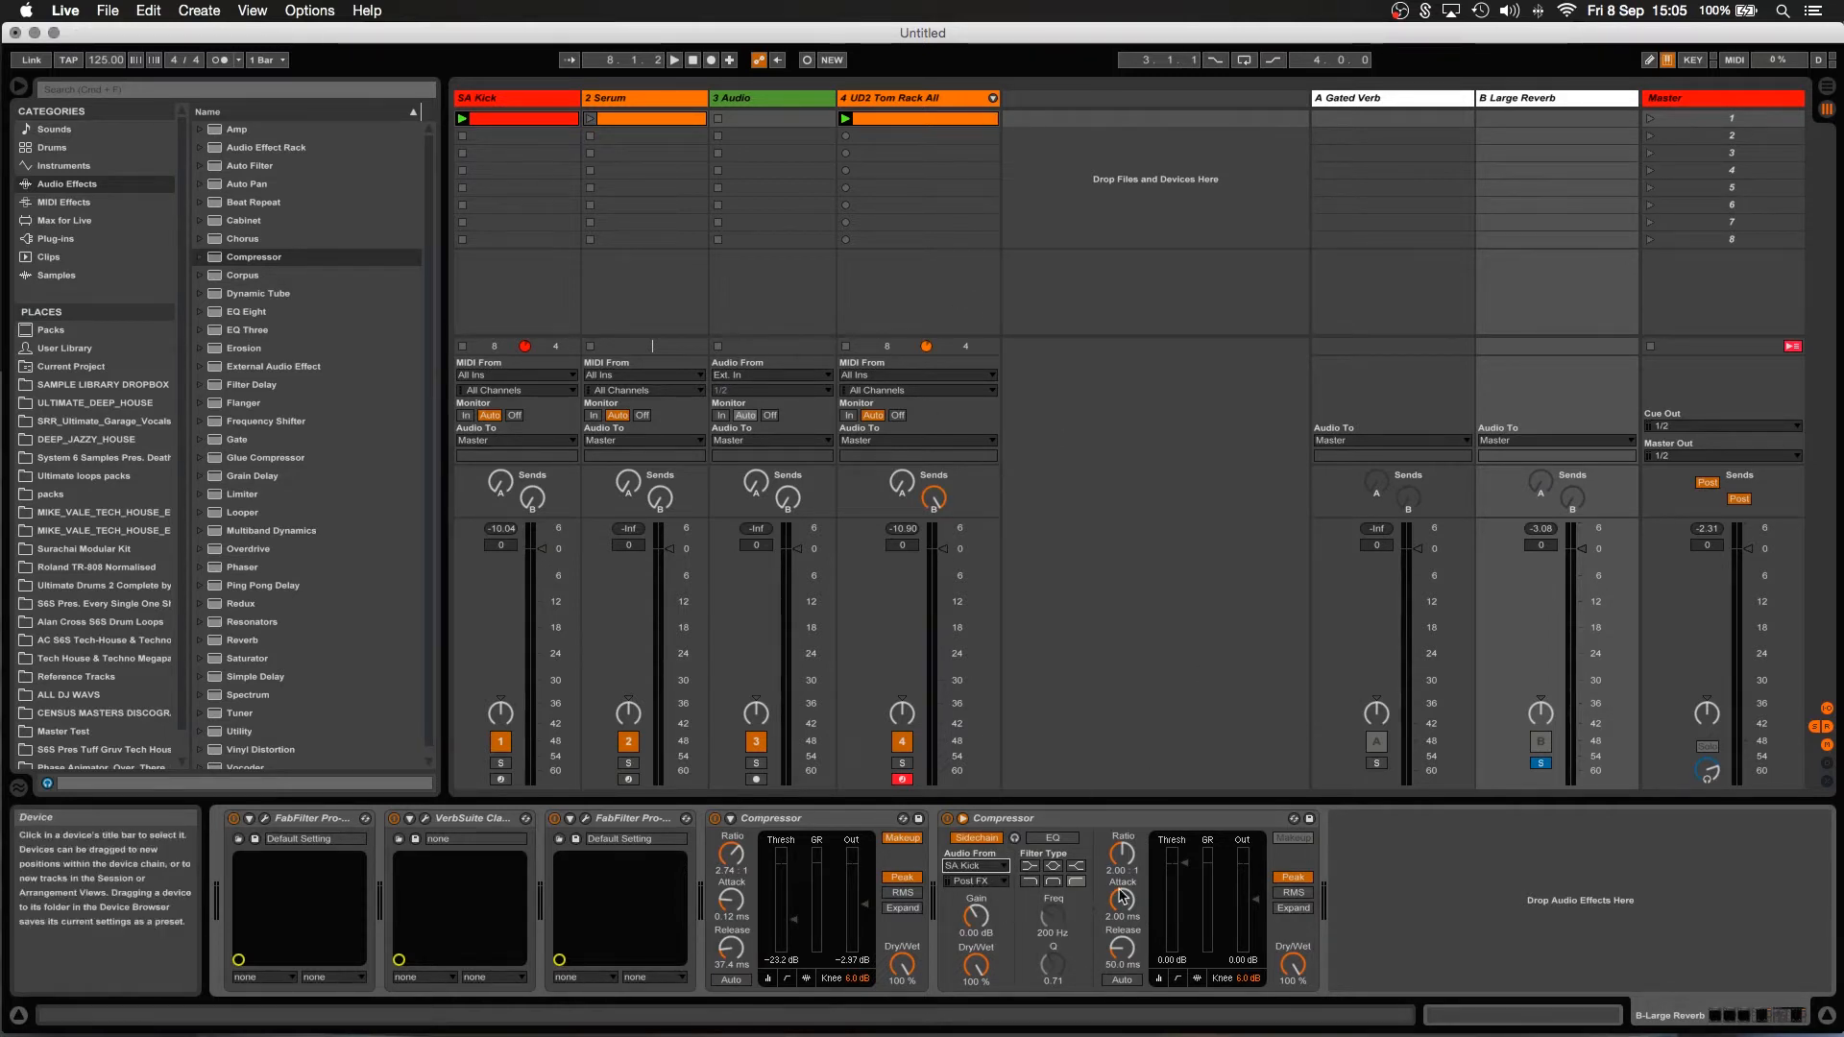
# Set the sidechained Compressor to threshold -30 dB, ratio 1.97:1, attack 0.06 ms, release 15.5 ms and output -0.33 dB during playback.
pyautogui.moveTo(1183, 873)
pyautogui.mouseDown()
pyautogui.moveTo(1183, 922)
pyautogui.moveTo(1122, 960)
pyautogui.moveTo(1122, 863)
pyautogui.mouseUp()
pyautogui.press('space')
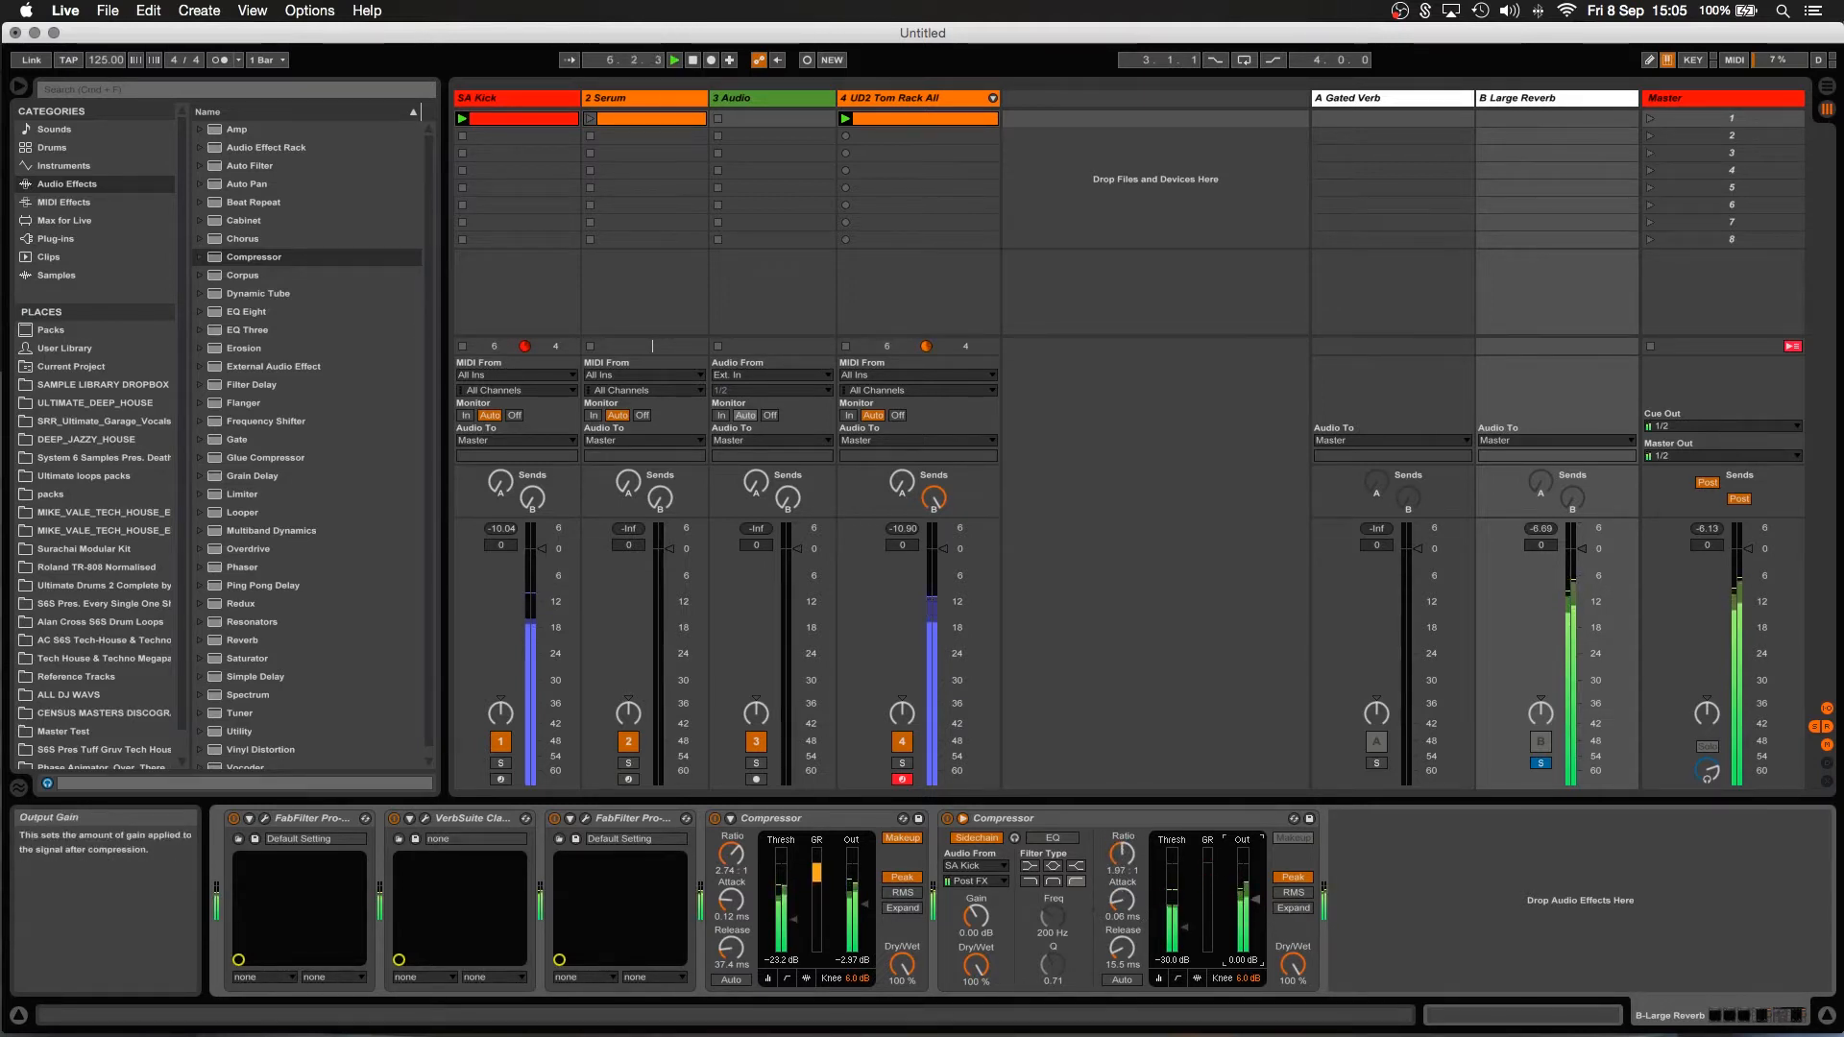
pyautogui.moveTo(1261, 838); pyautogui.dragTo(1262, 848)
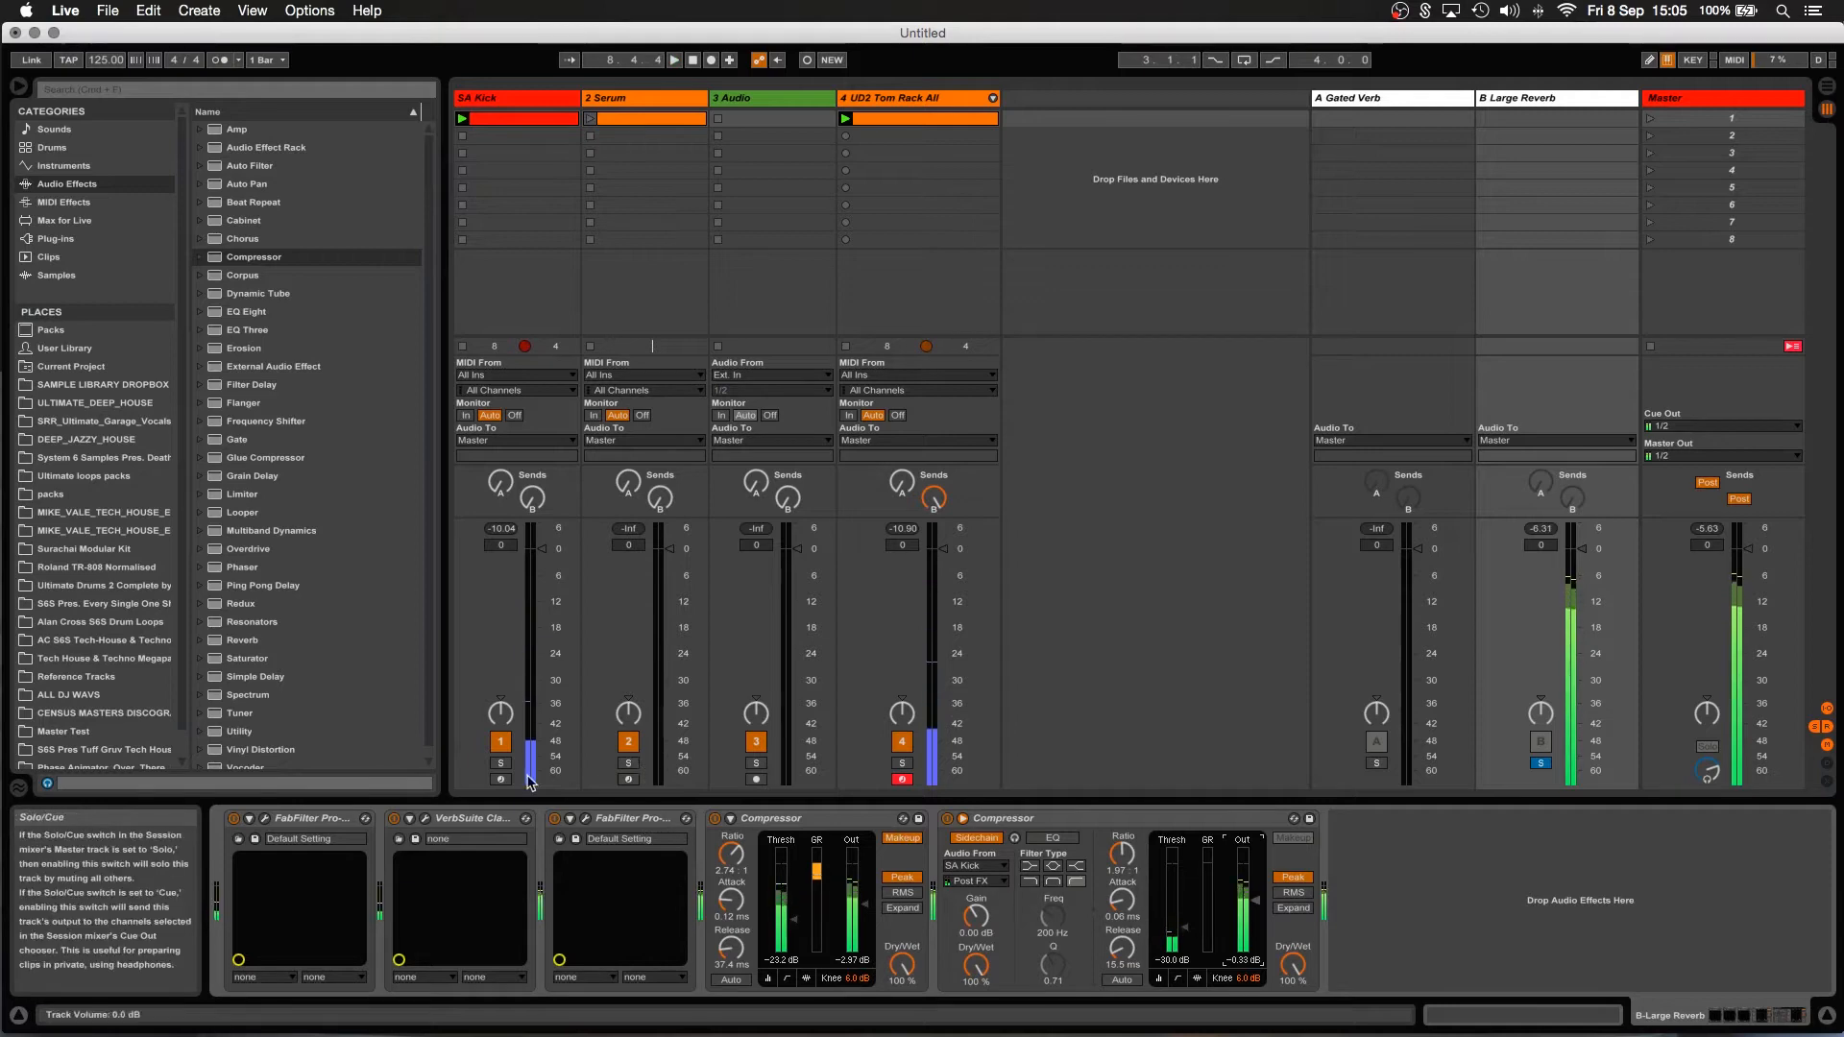
# Set the low cut before the reverb to about 43 Hz with Q 0.34, and the high cut after the reverb to about 1.3 kHz.
pyautogui.click(266, 821)
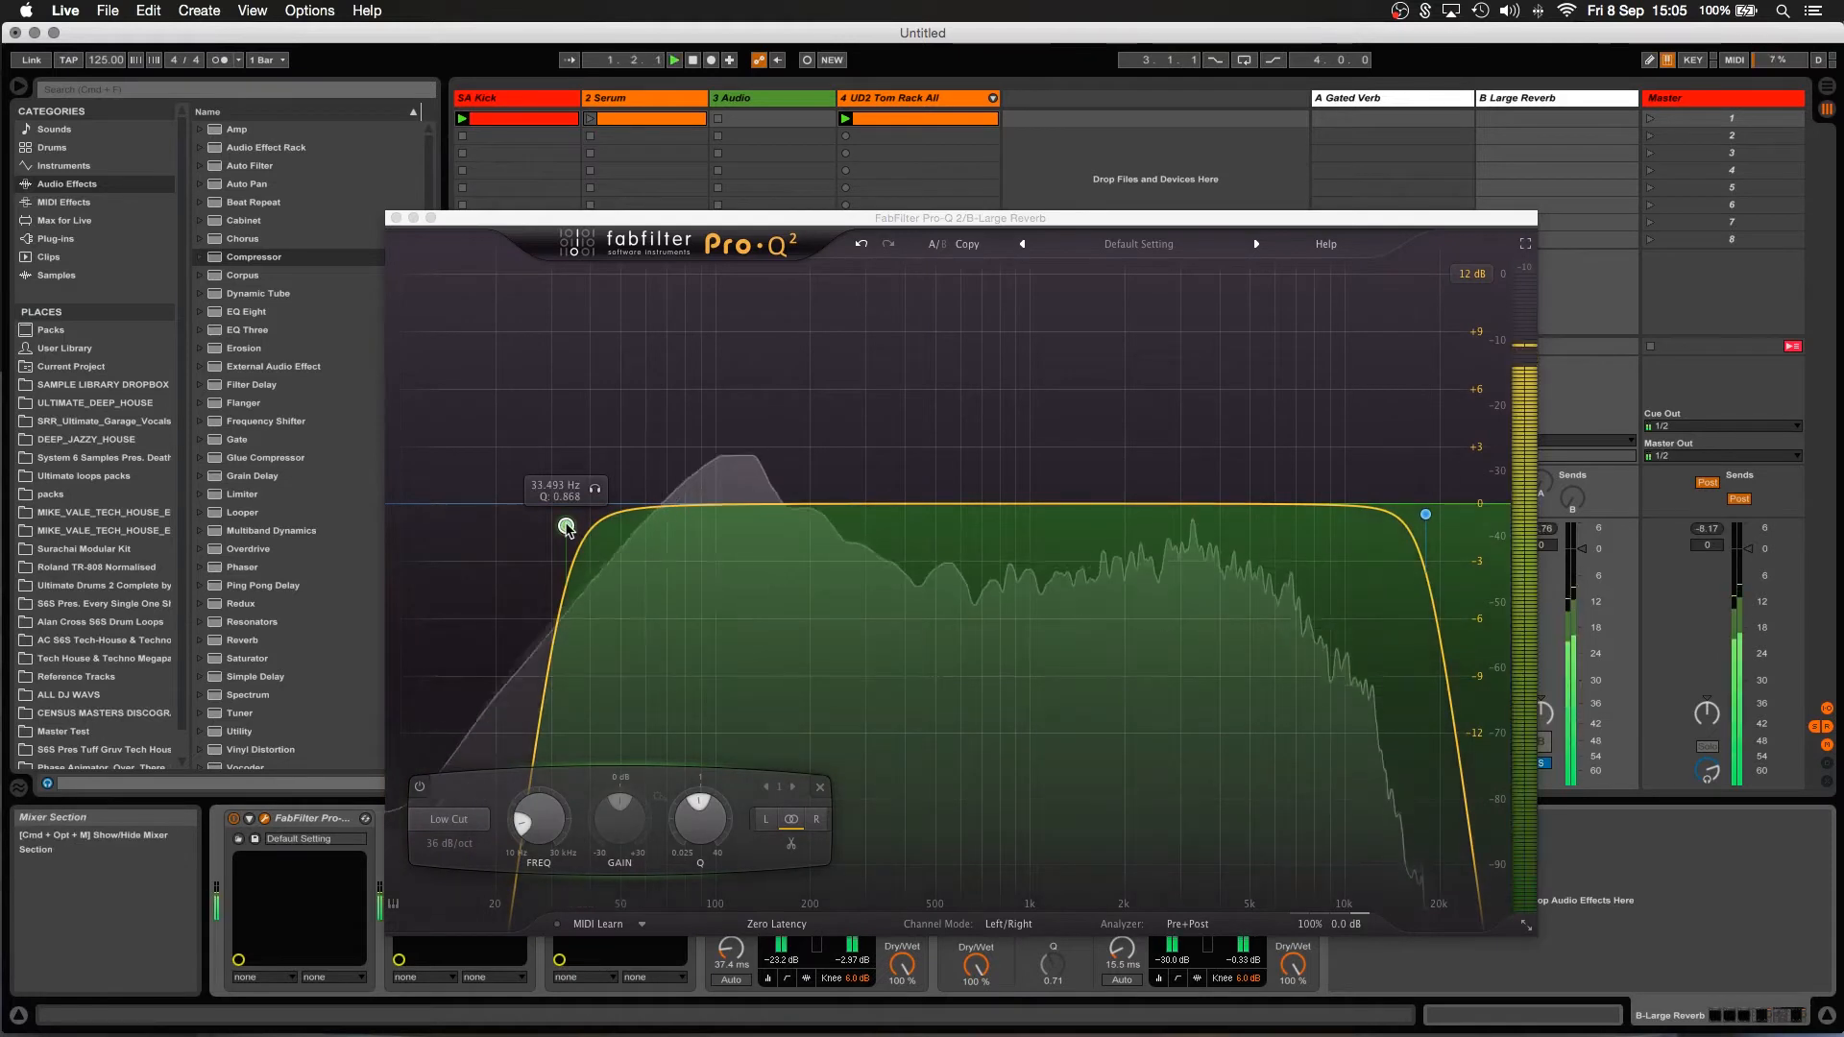
pyautogui.moveTo(567, 526); pyautogui.dragTo(598, 671)
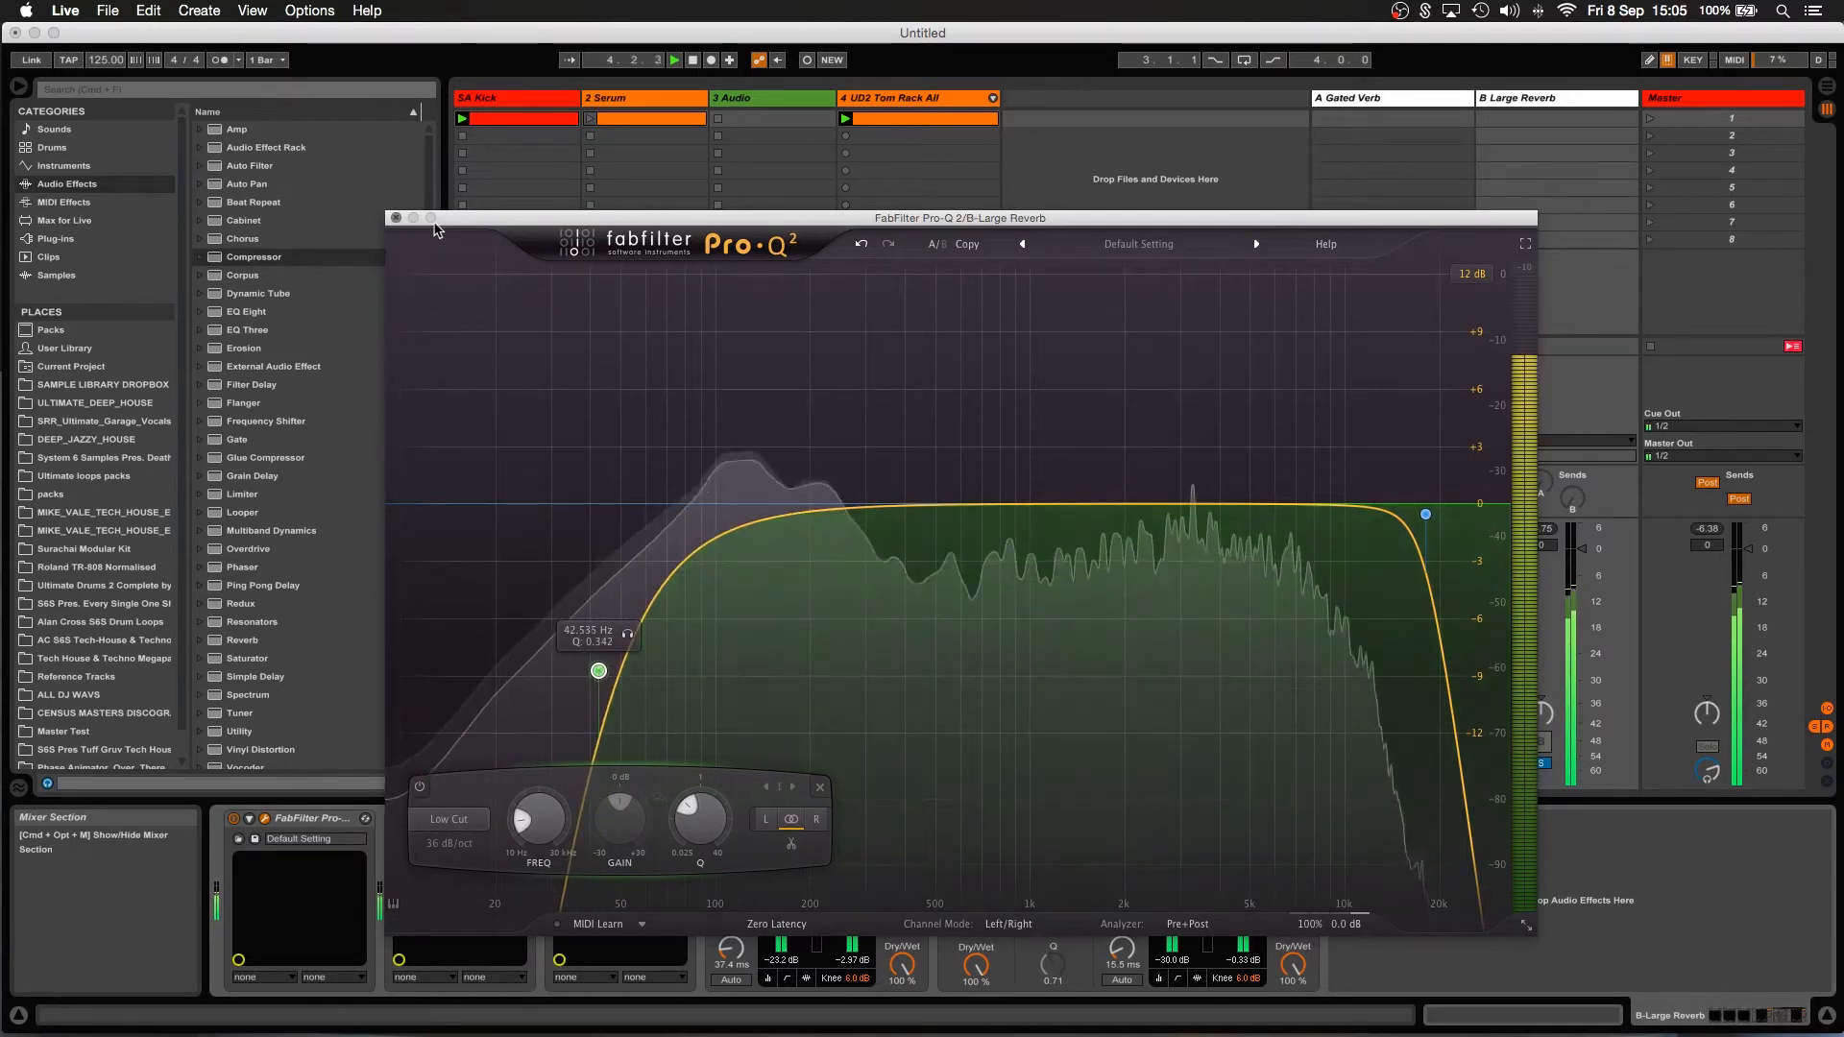
pyautogui.click(395, 218)
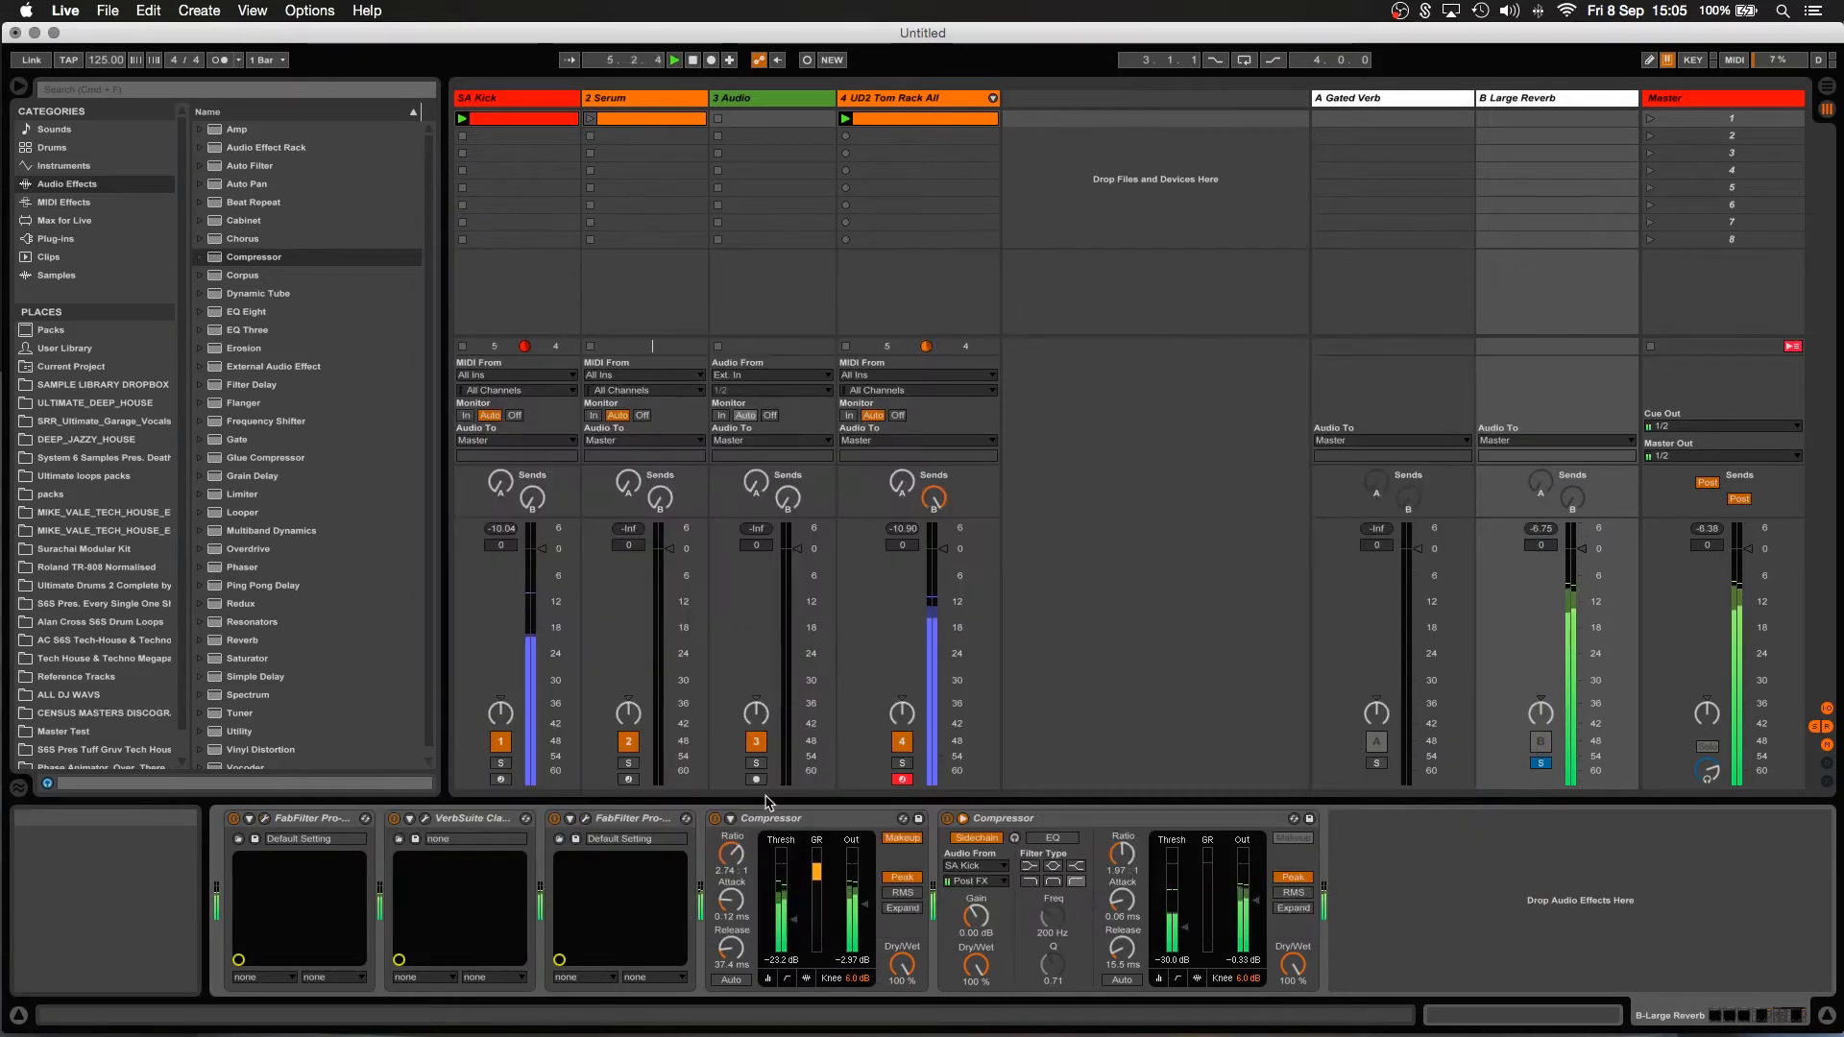
pyautogui.click(587, 819)
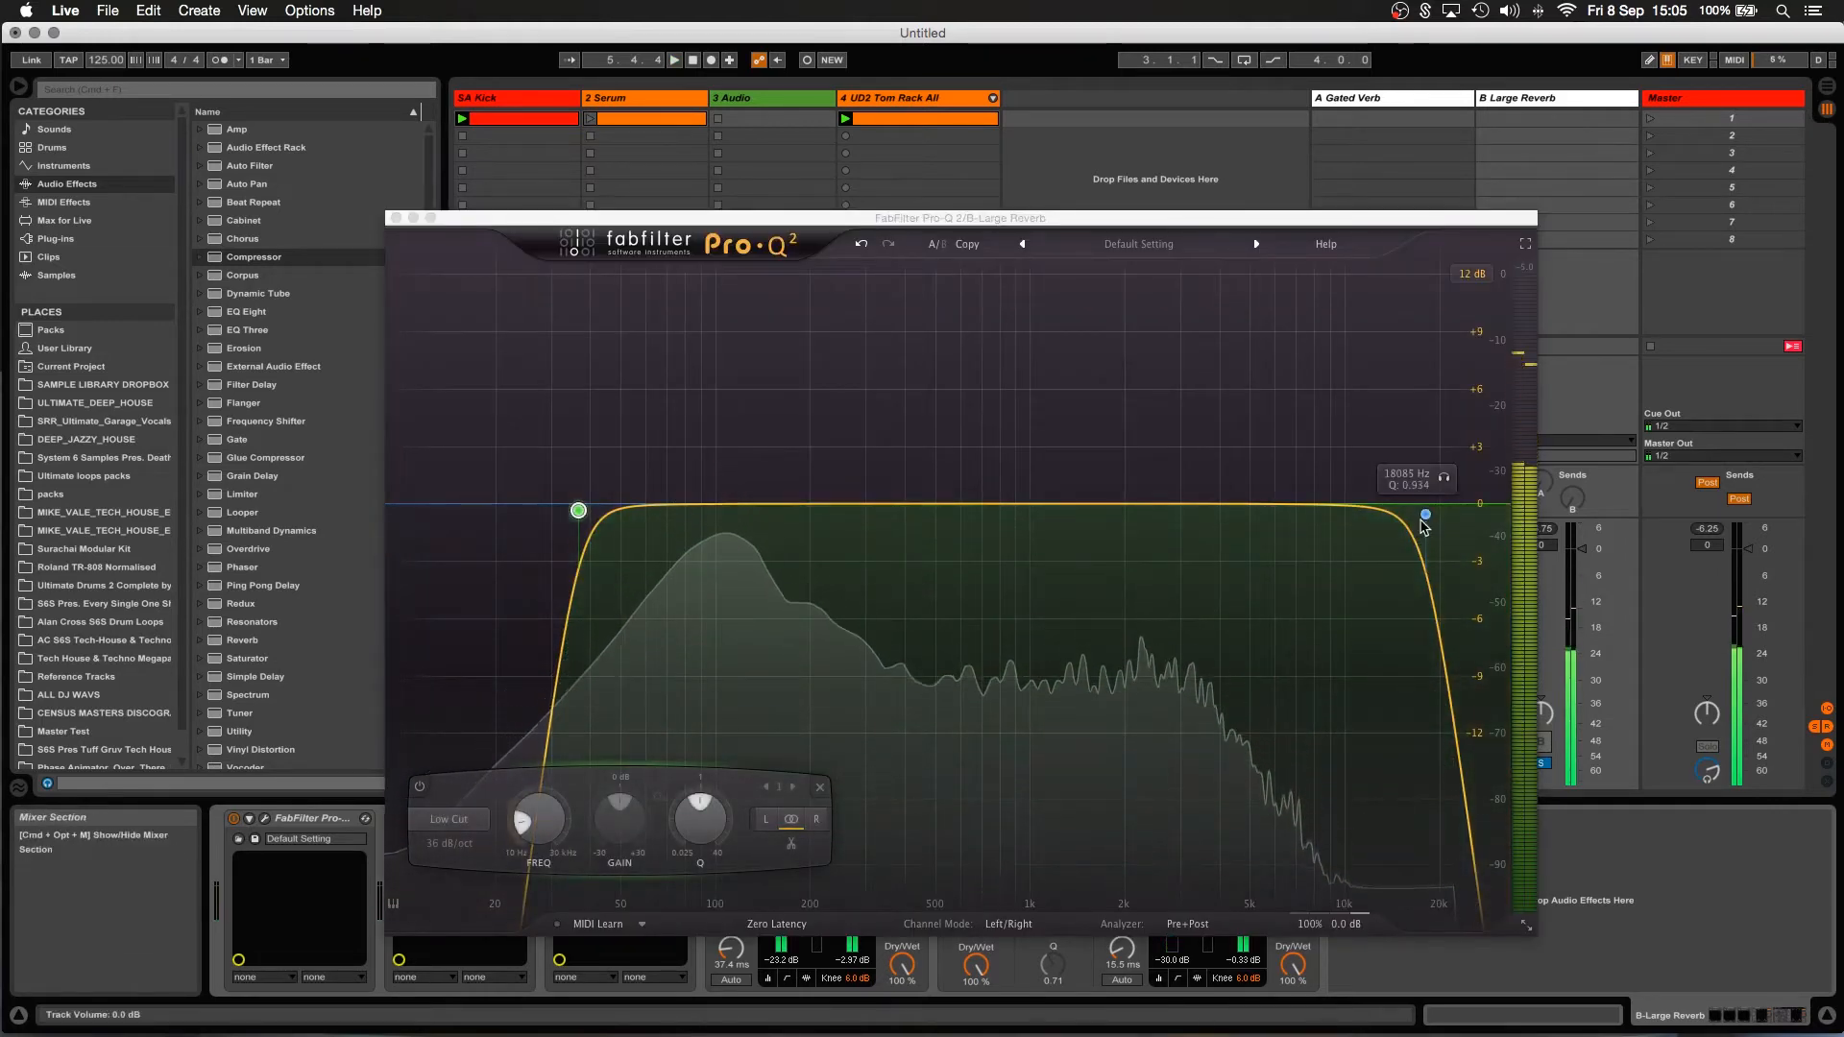
pyautogui.moveTo(1427, 518); pyautogui.dragTo(1067, 568)
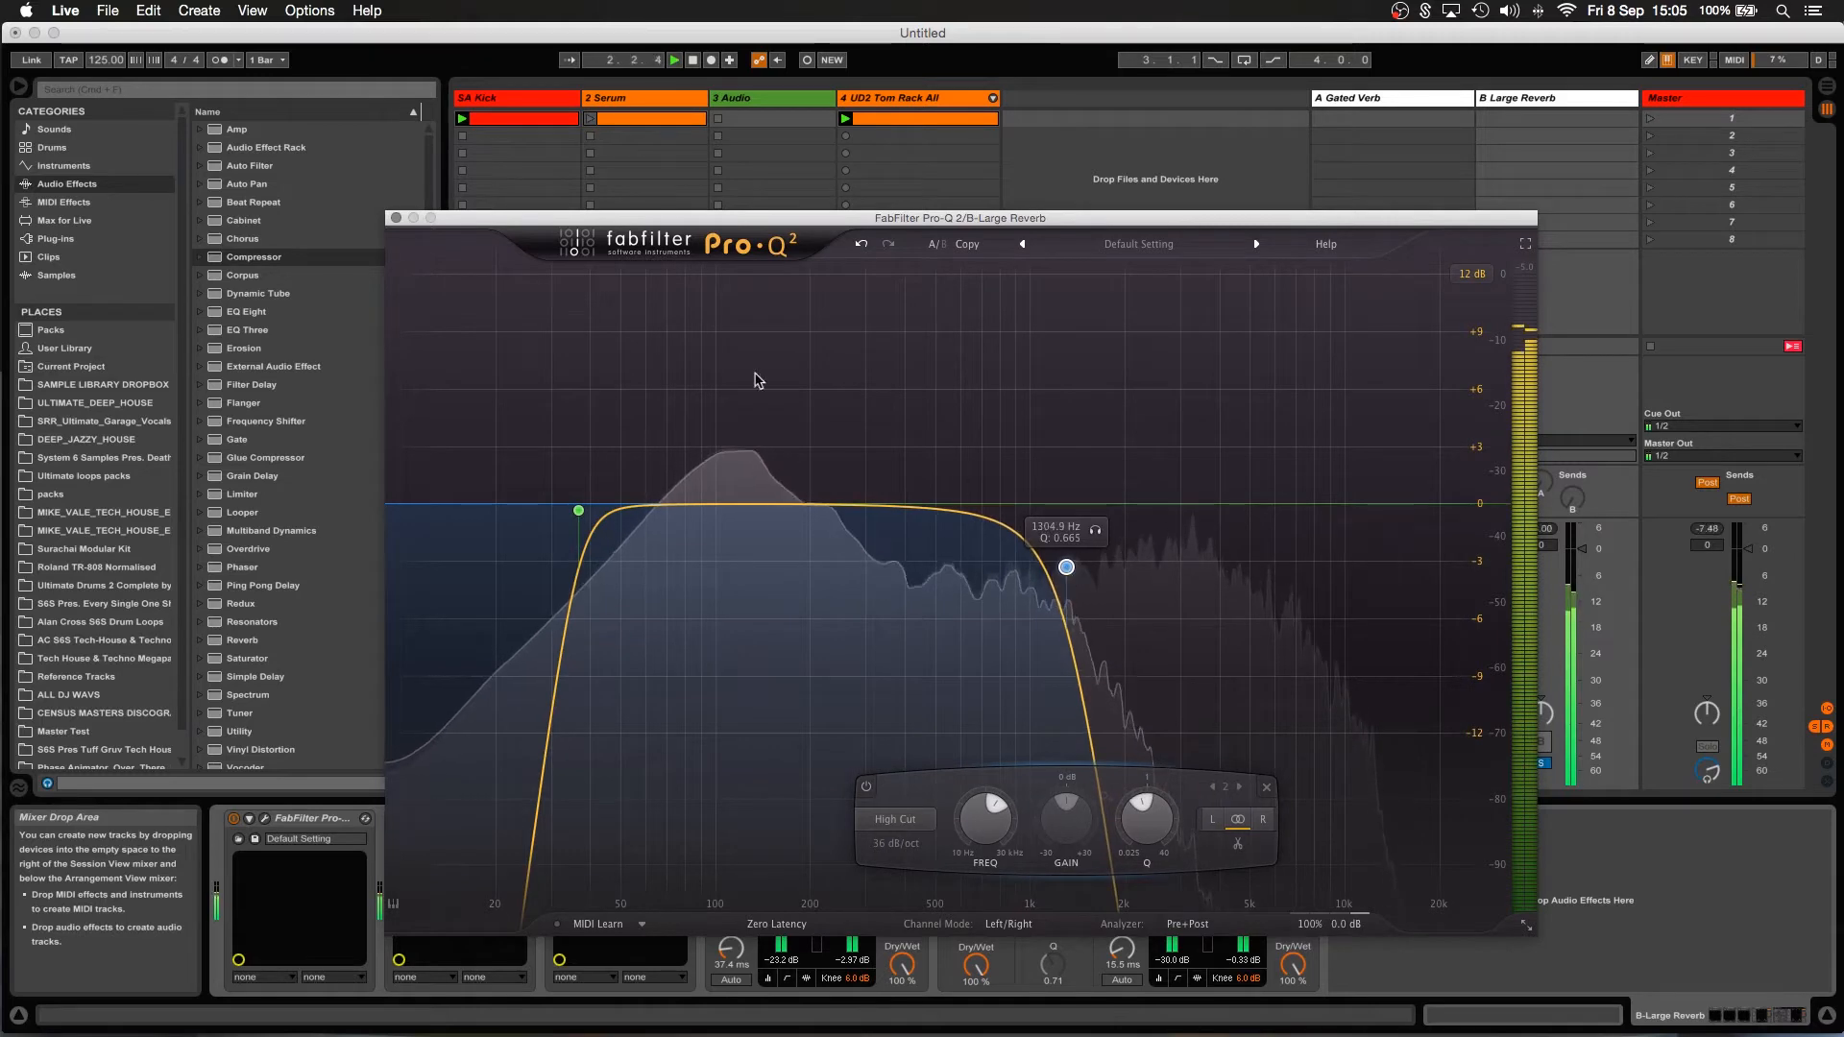
pyautogui.click(396, 218)
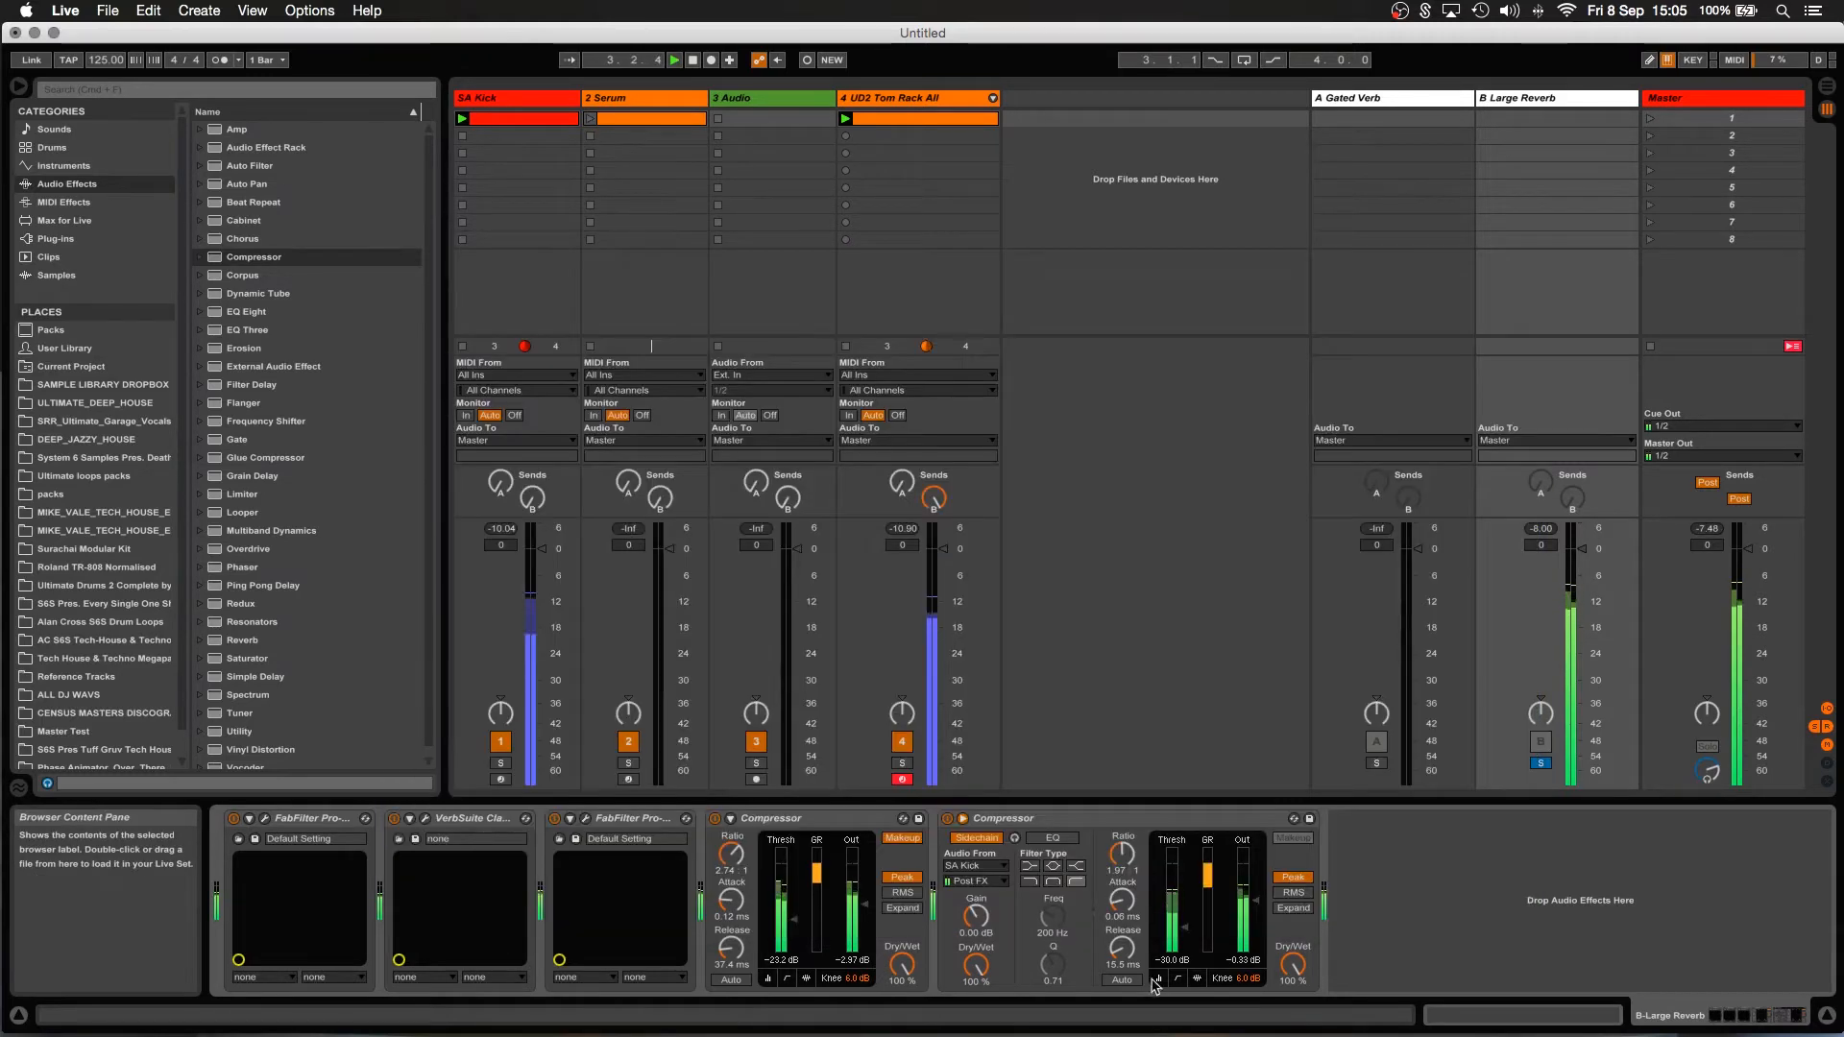
# Adjust the sidechained Compressor's attack to 0.03 ms and its release to 194 ms during playback.
pyautogui.moveTo(1140, 968); pyautogui.dragTo(1122, 924)
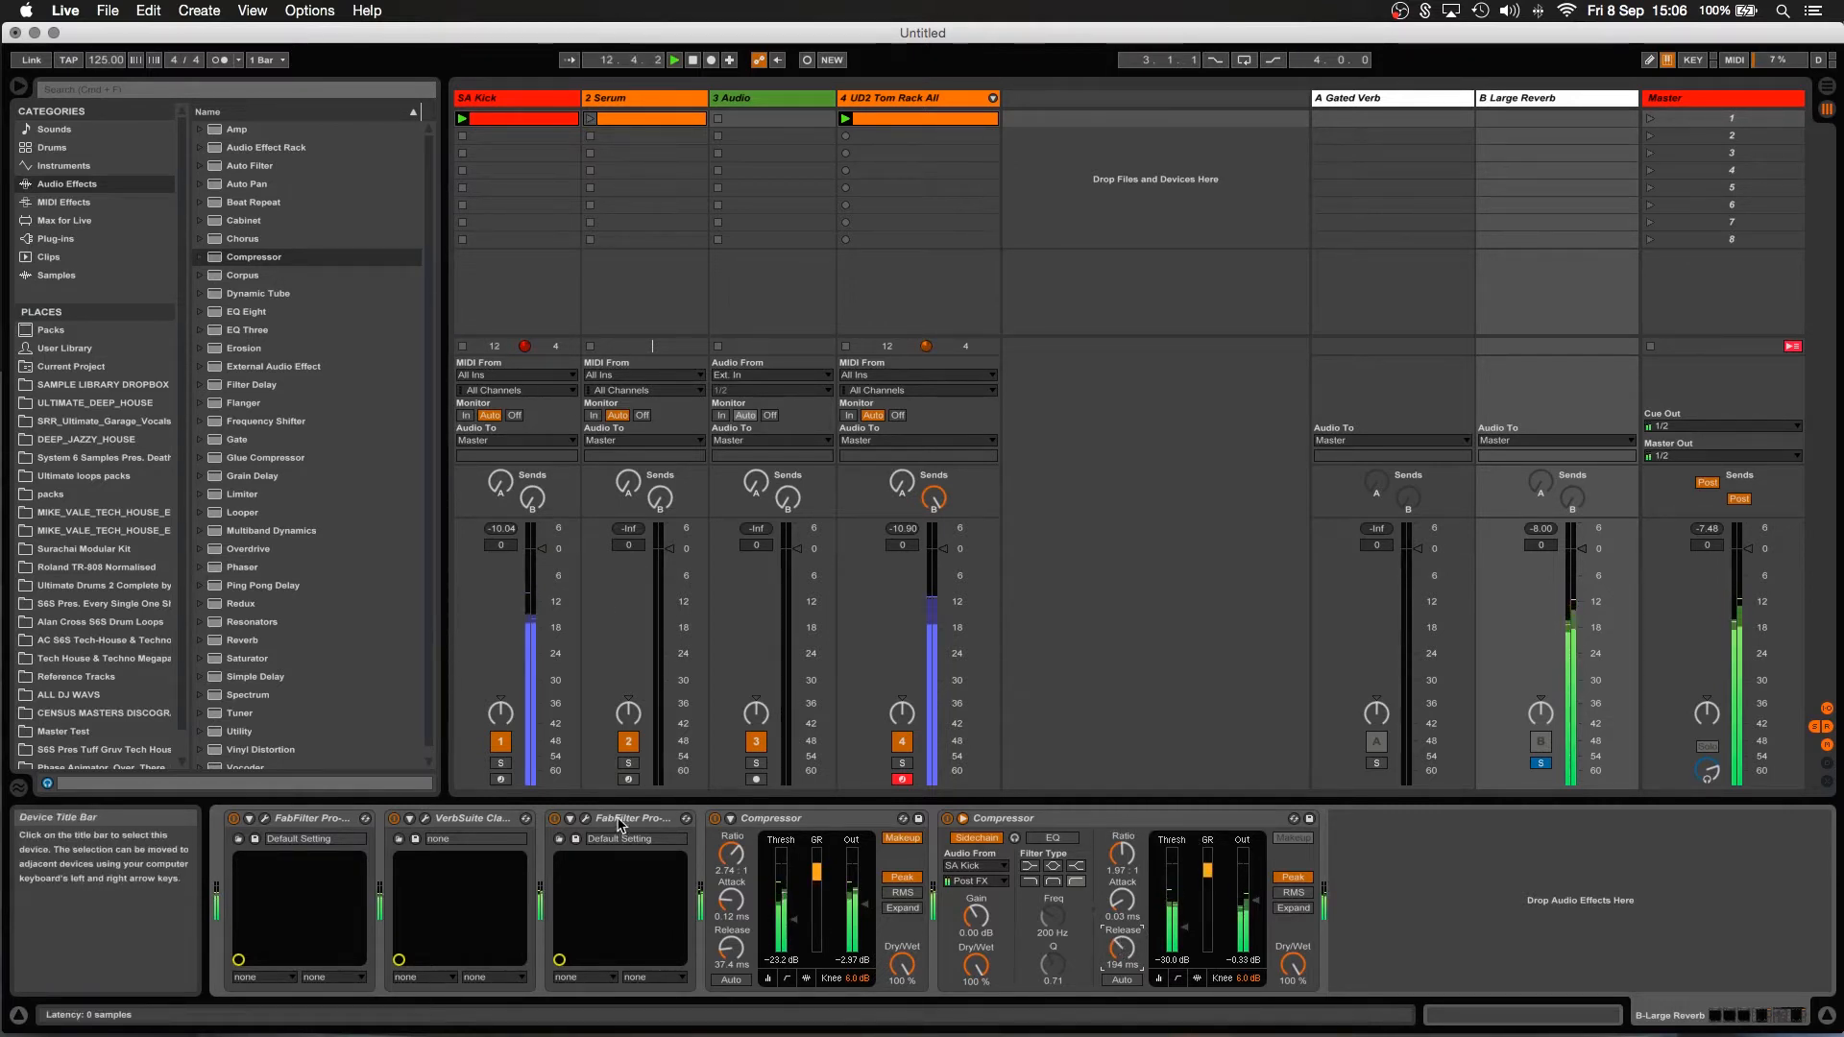
# Move the Pro-Q 2 that follows the reverb to the end of the device chain and lower its high cut to about 750 Hz.
pyautogui.moveTo(620, 824); pyautogui.dragTo(1354, 857)
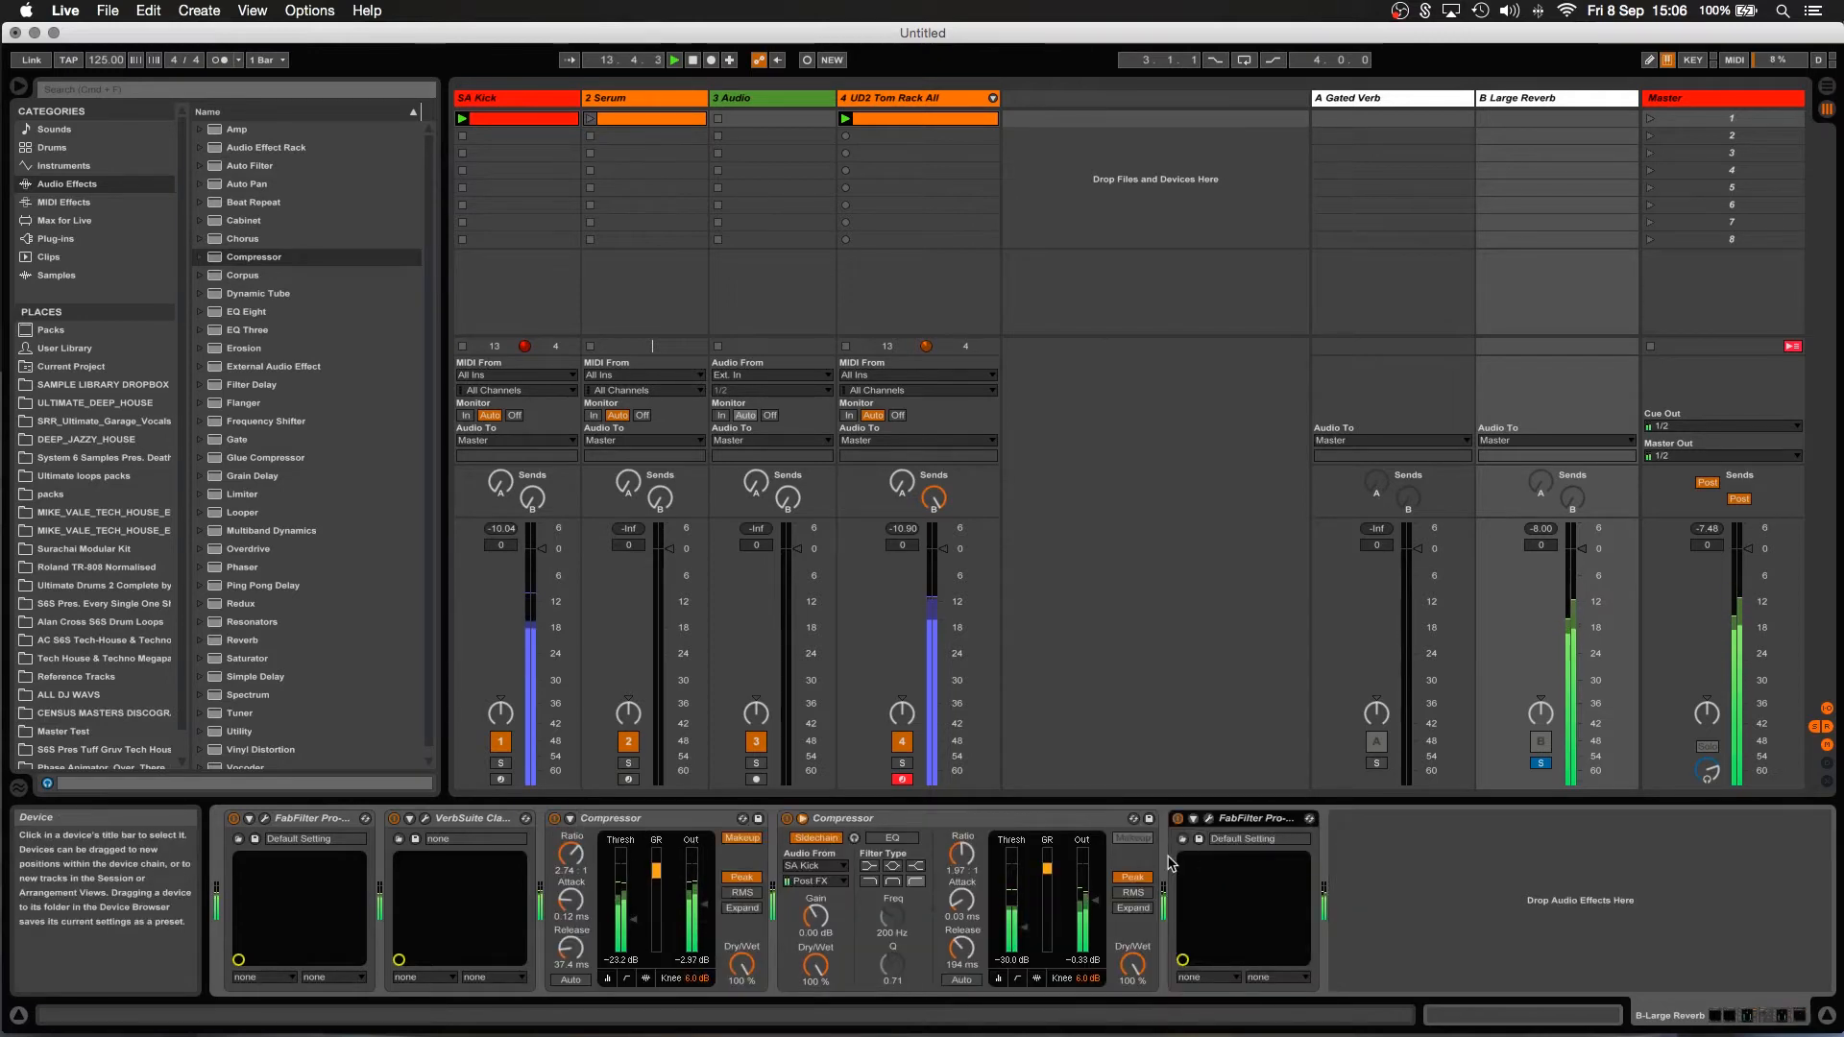
pyautogui.click(1211, 822)
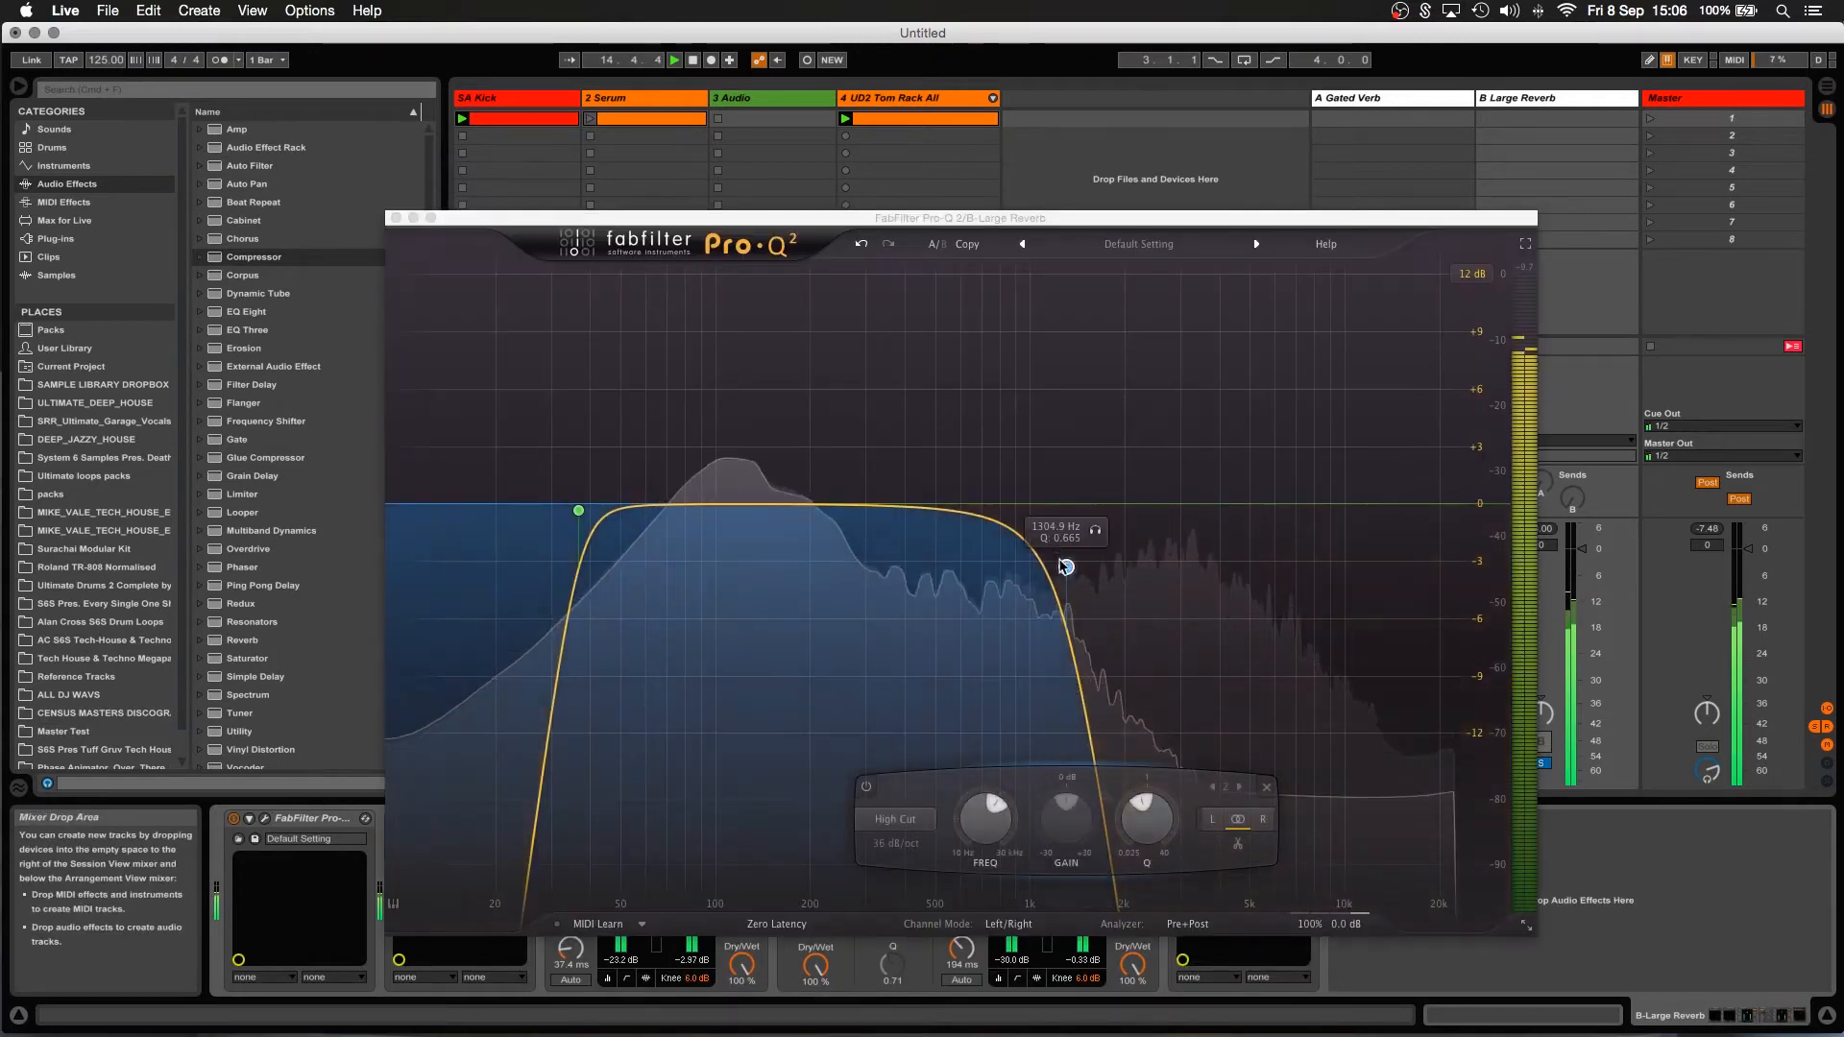
pyautogui.moveTo(1050, 522); pyautogui.dragTo(990, 547)
pyautogui.click(579, 510)
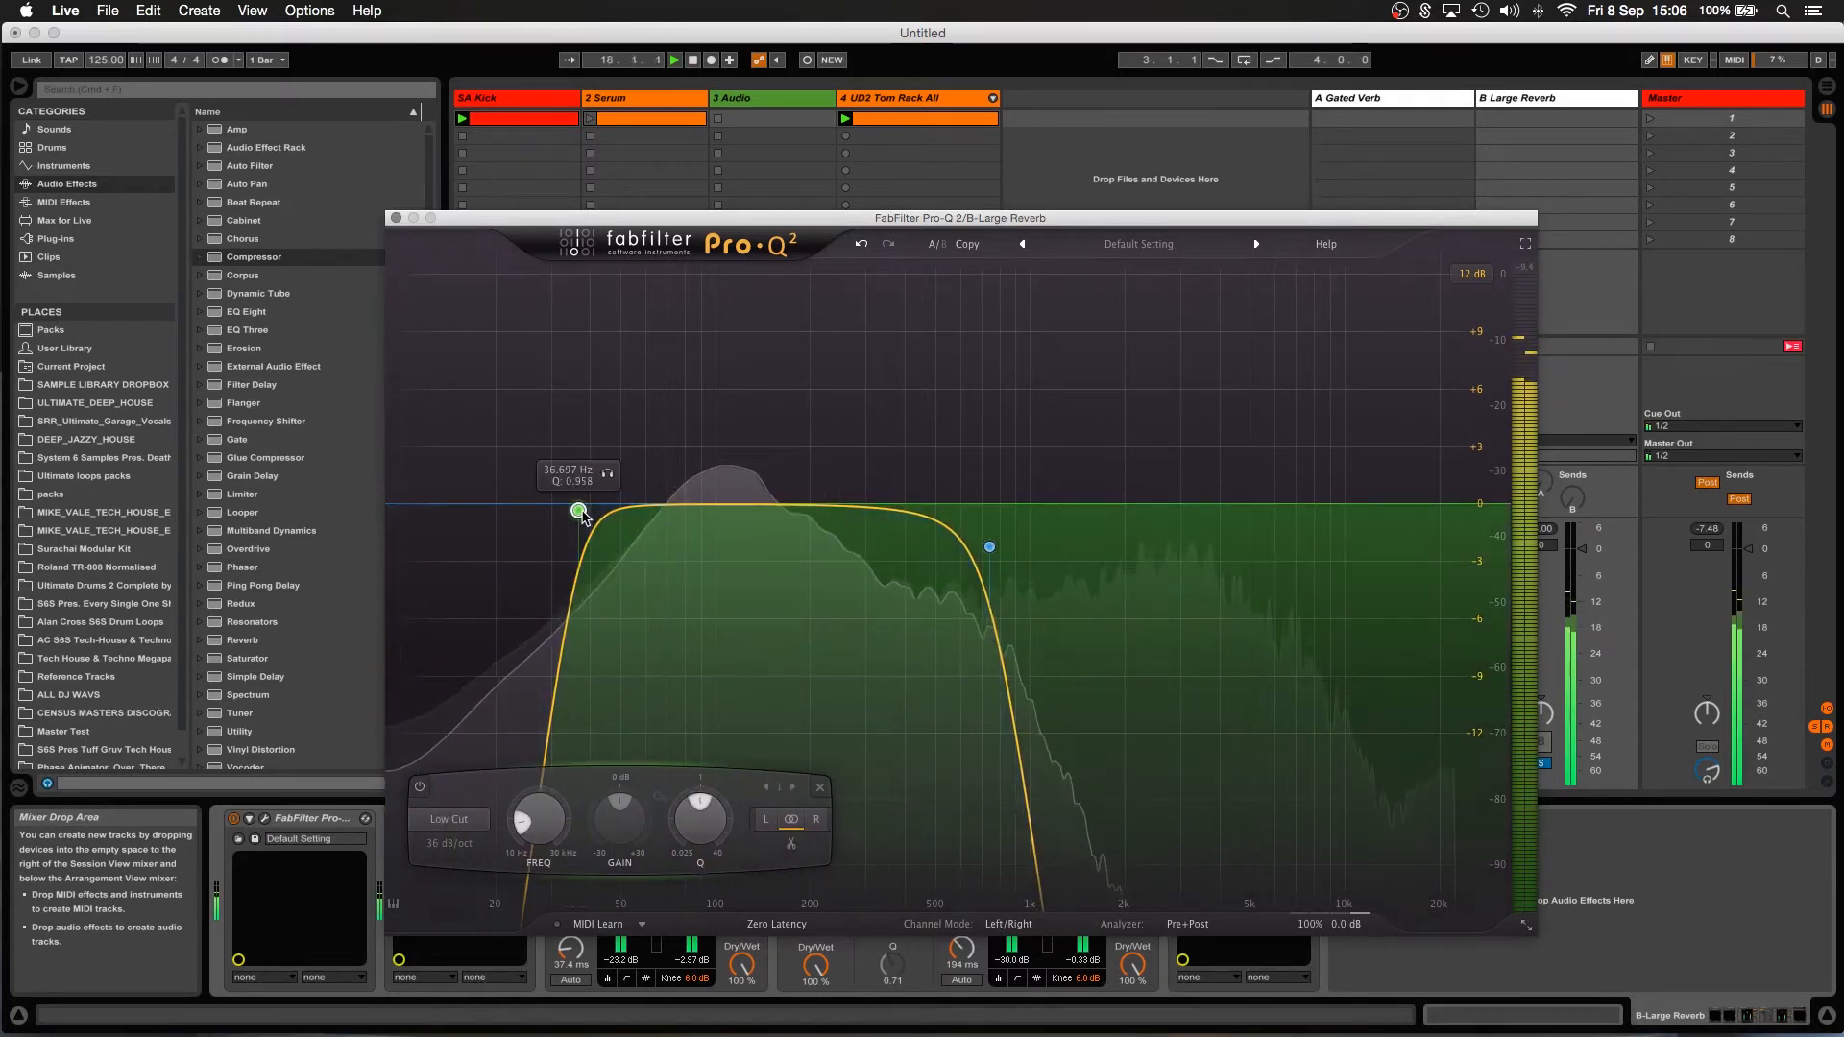
pyautogui.click(394, 220)
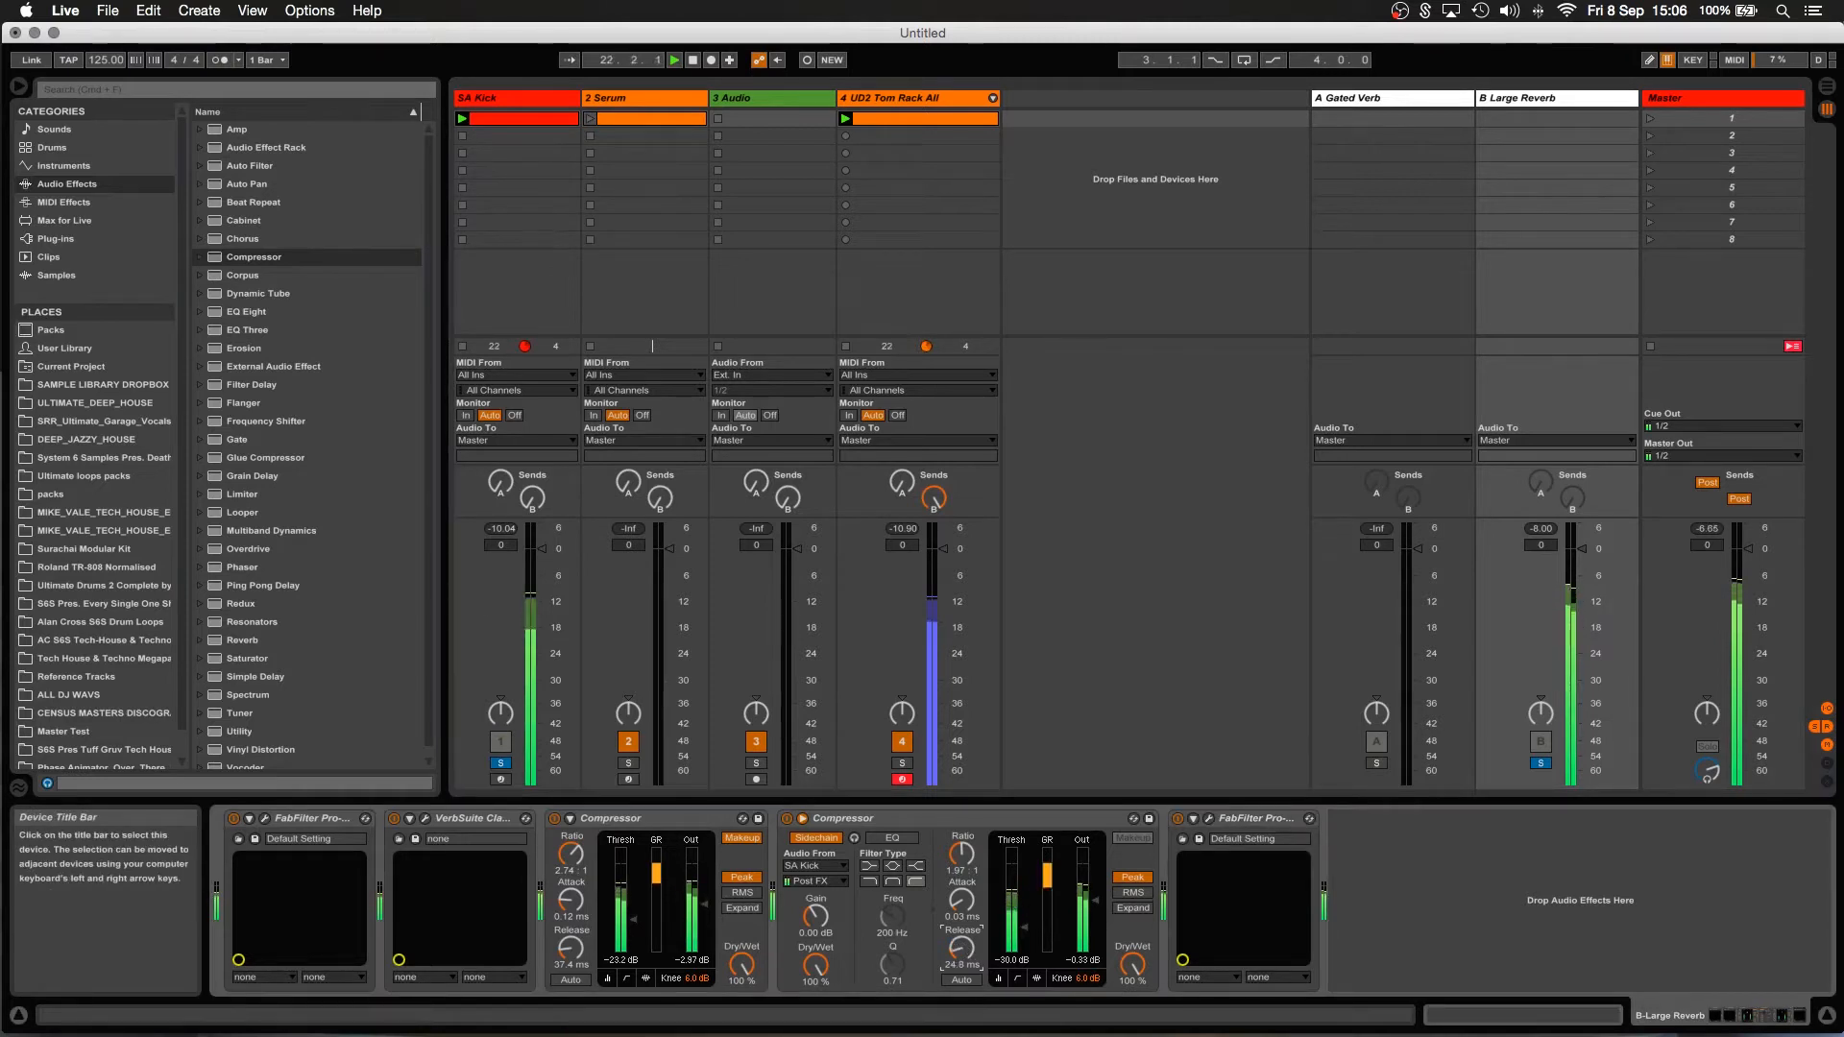
# Solo the kick alongside the reverb return and set the sidechained Compressor's threshold to -45.5 dB and release to 33.9 ms.
pyautogui.moveTo(1024, 928)
pyautogui.mouseDown()
pyautogui.moveTo(1024, 913)
pyautogui.moveTo(1024, 937)
pyautogui.mouseUp()
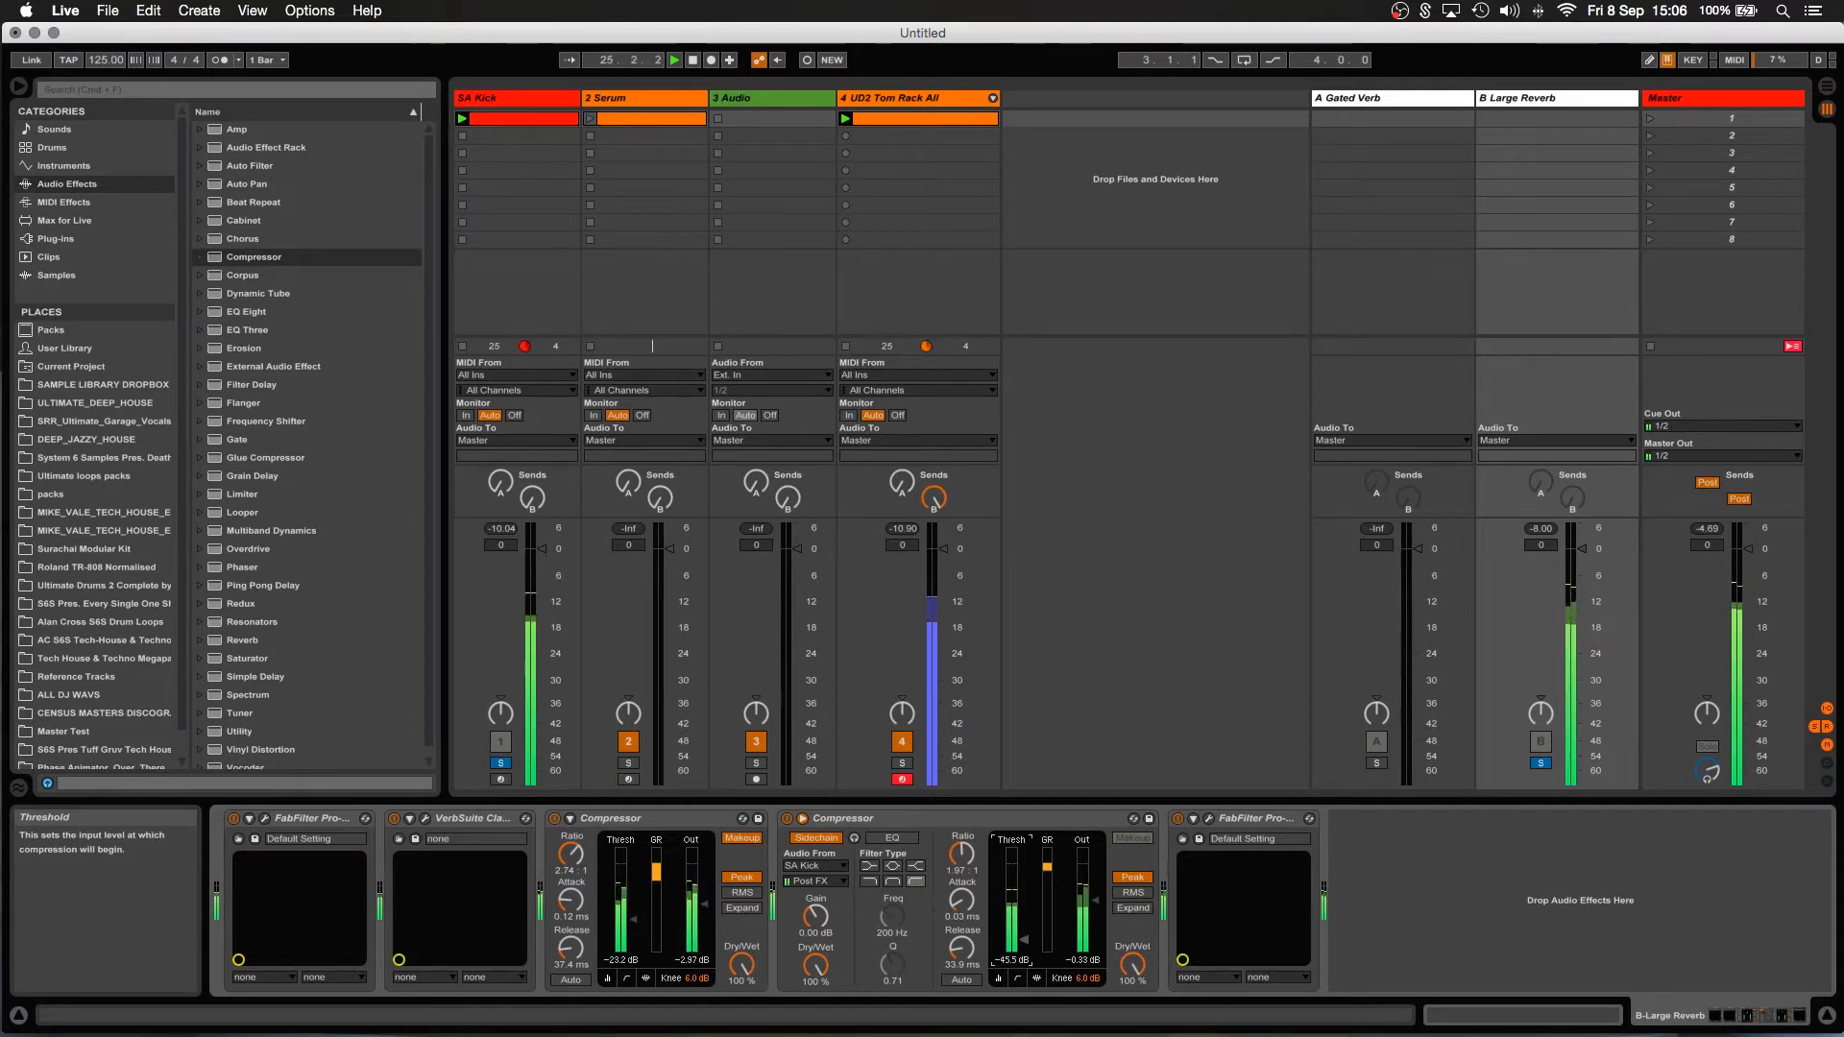
# Set the sidechained Compressor's attack to 0.19 ms, and solo the tom track with its volume lowered to -0.6 dB.
pyautogui.moveTo(961, 900); pyautogui.dragTo(961, 901)
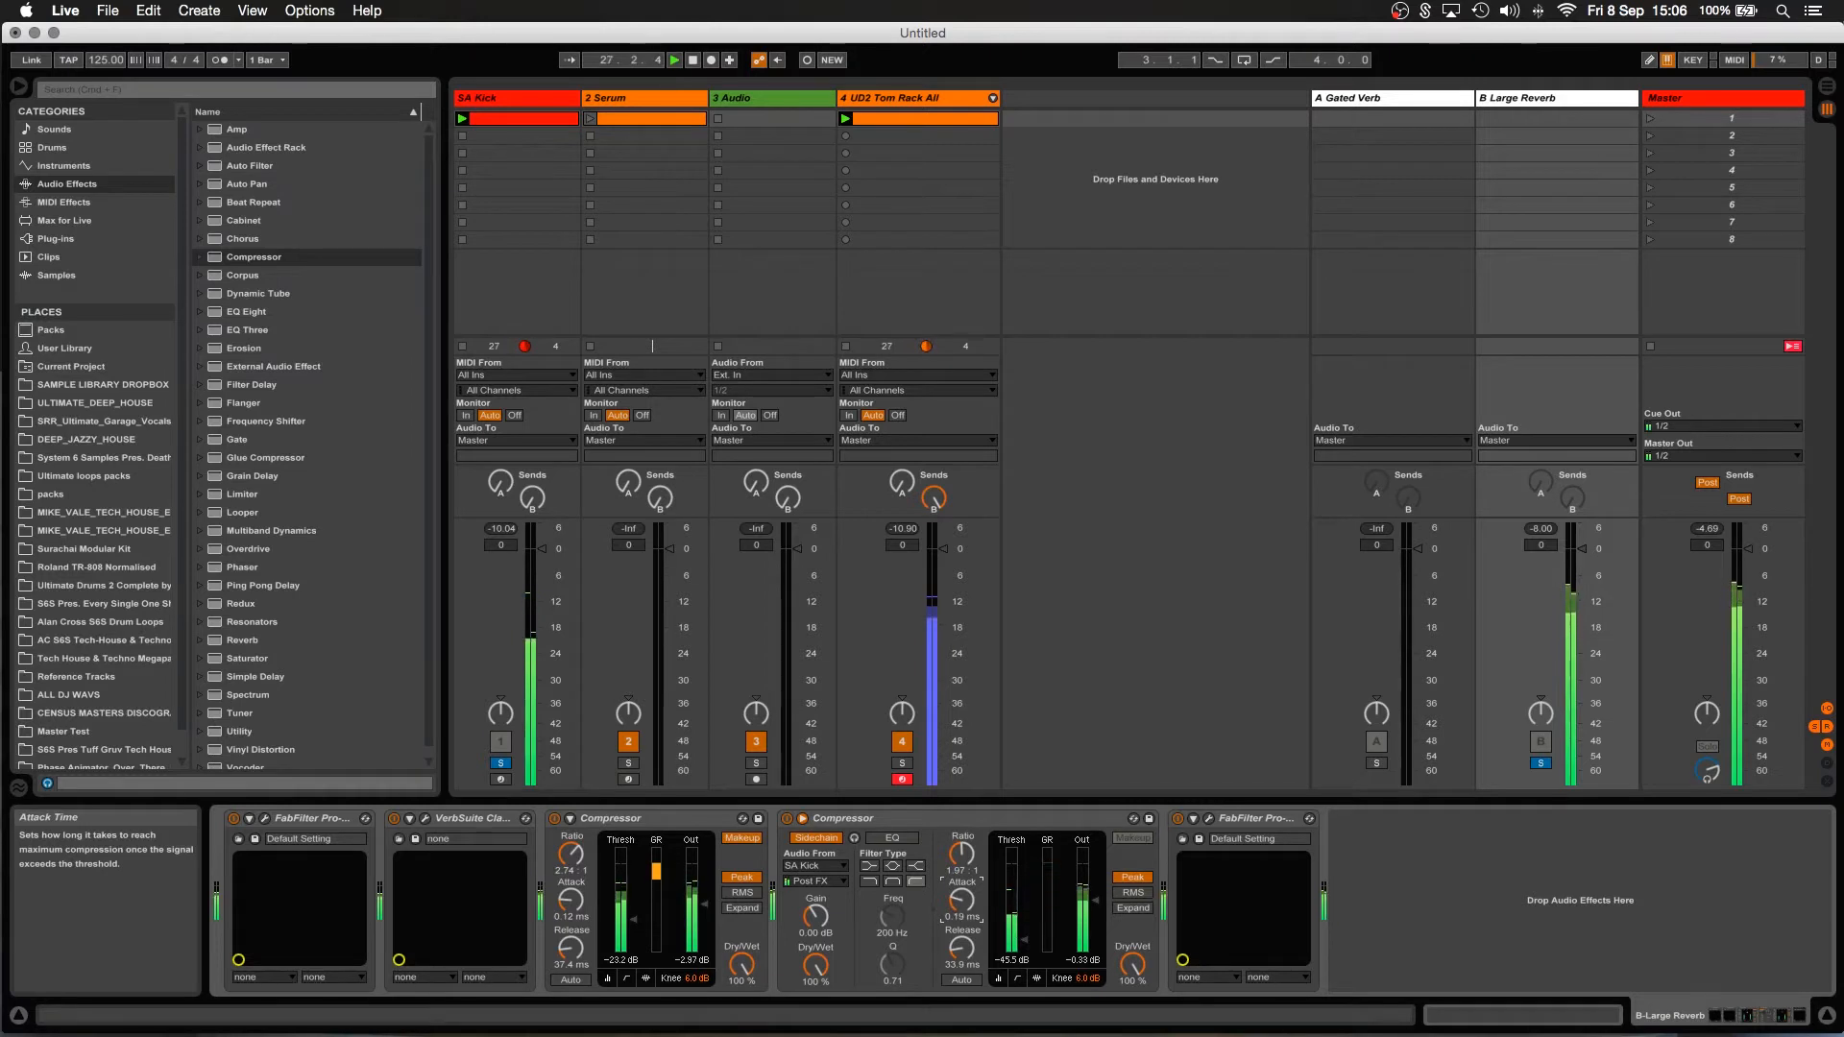
pyautogui.click(903, 764)
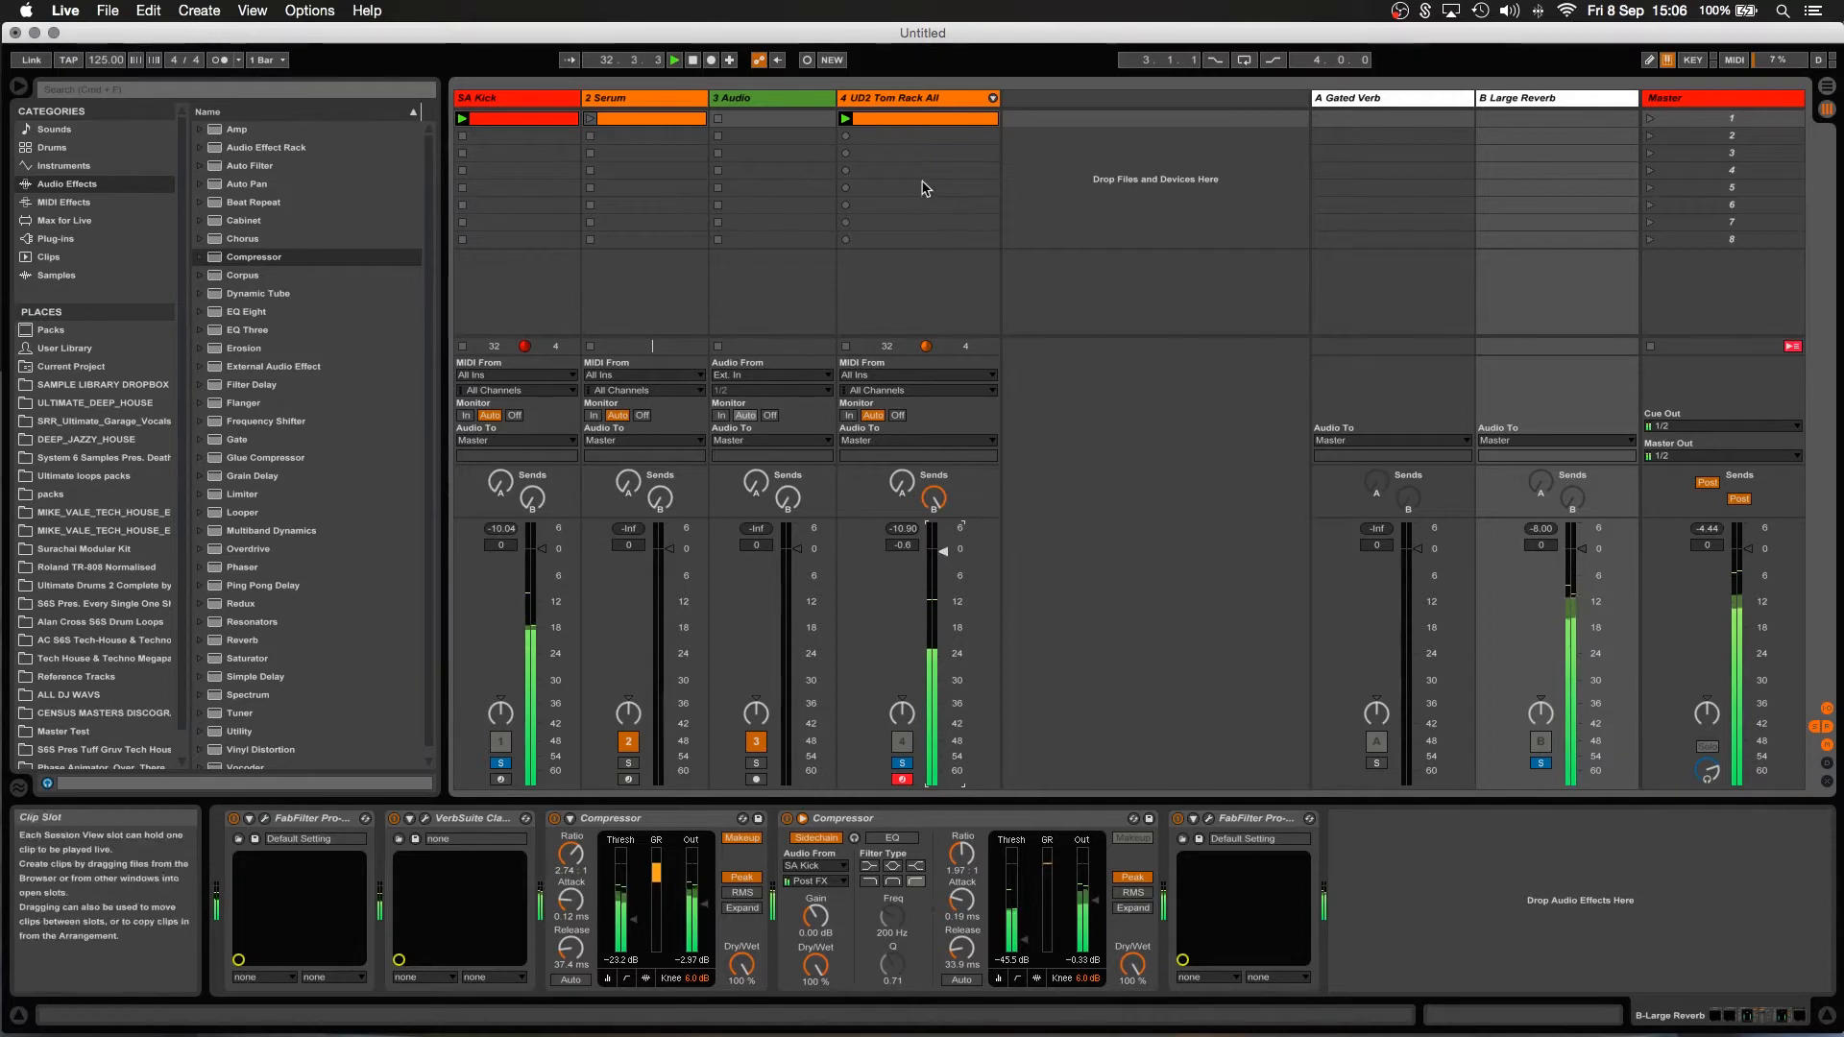
# Lower the high cut of the tom track's Pro-Q 2 to about 792 Hz with Q 0.952 and close the plug-in window.
pyautogui.click(939, 100)
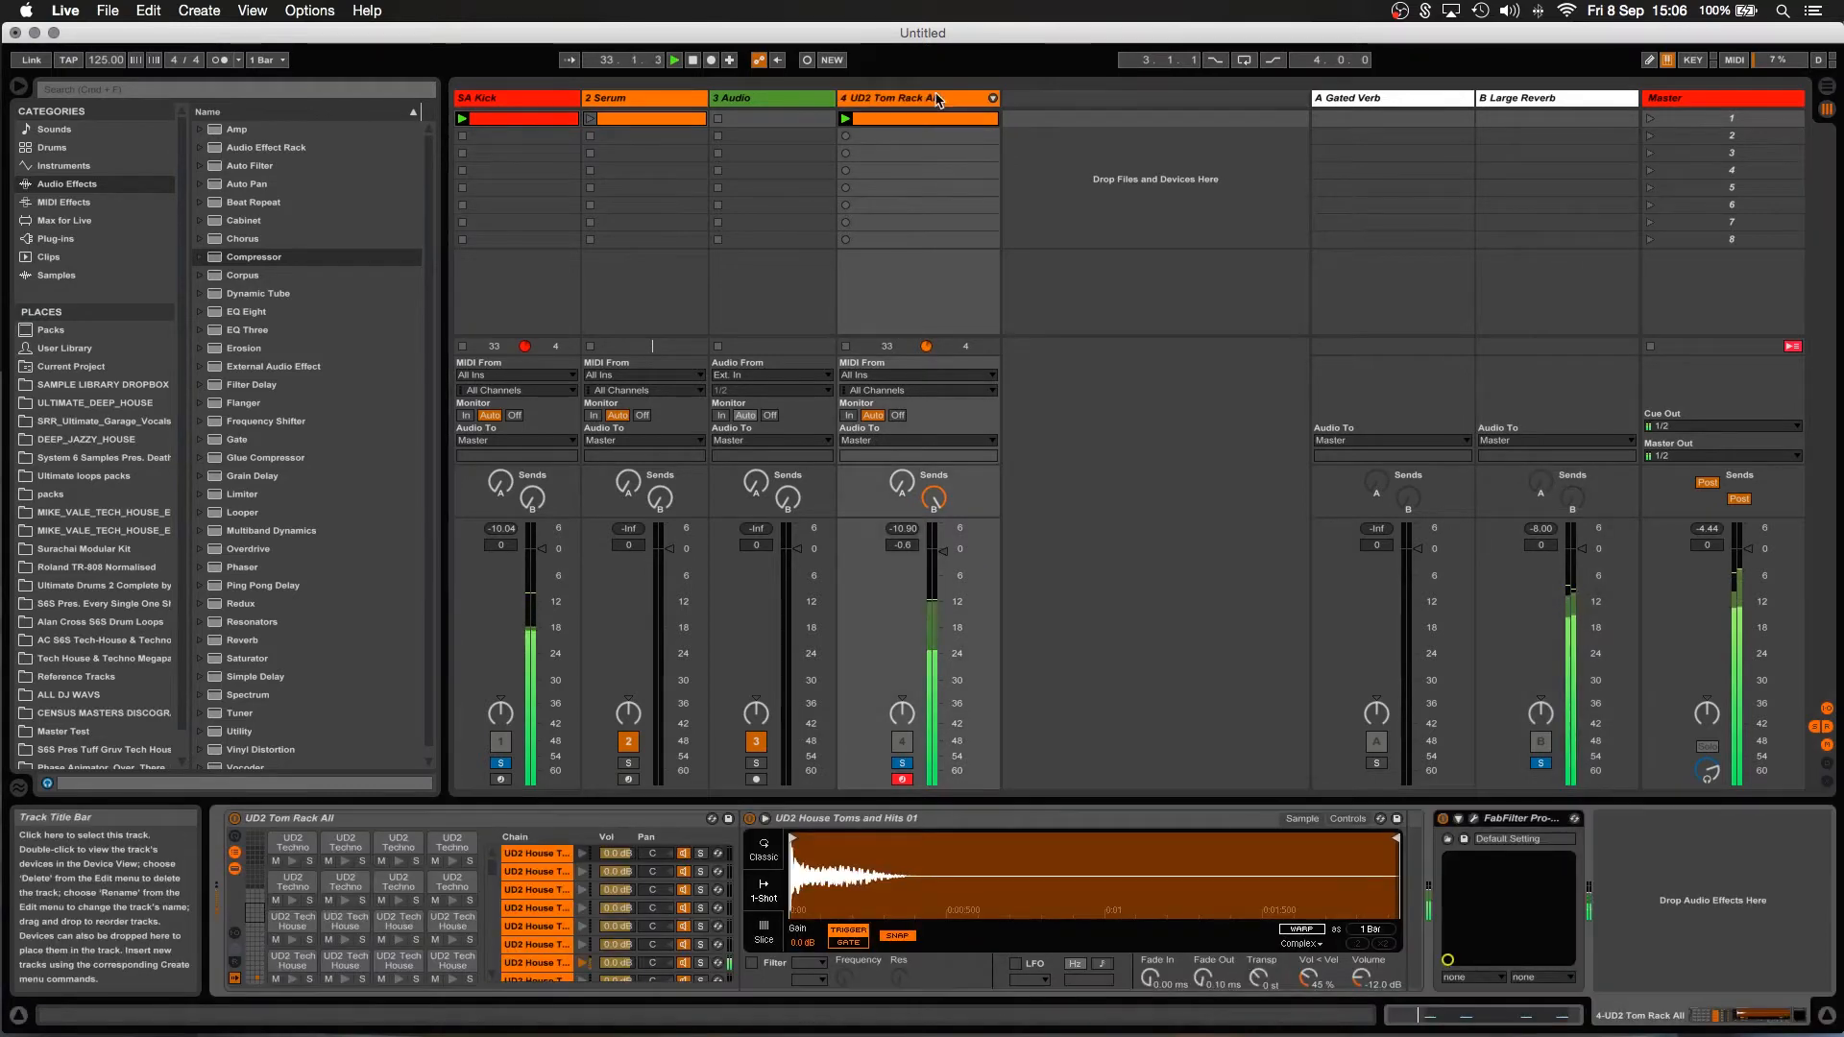
pyautogui.click(1472, 819)
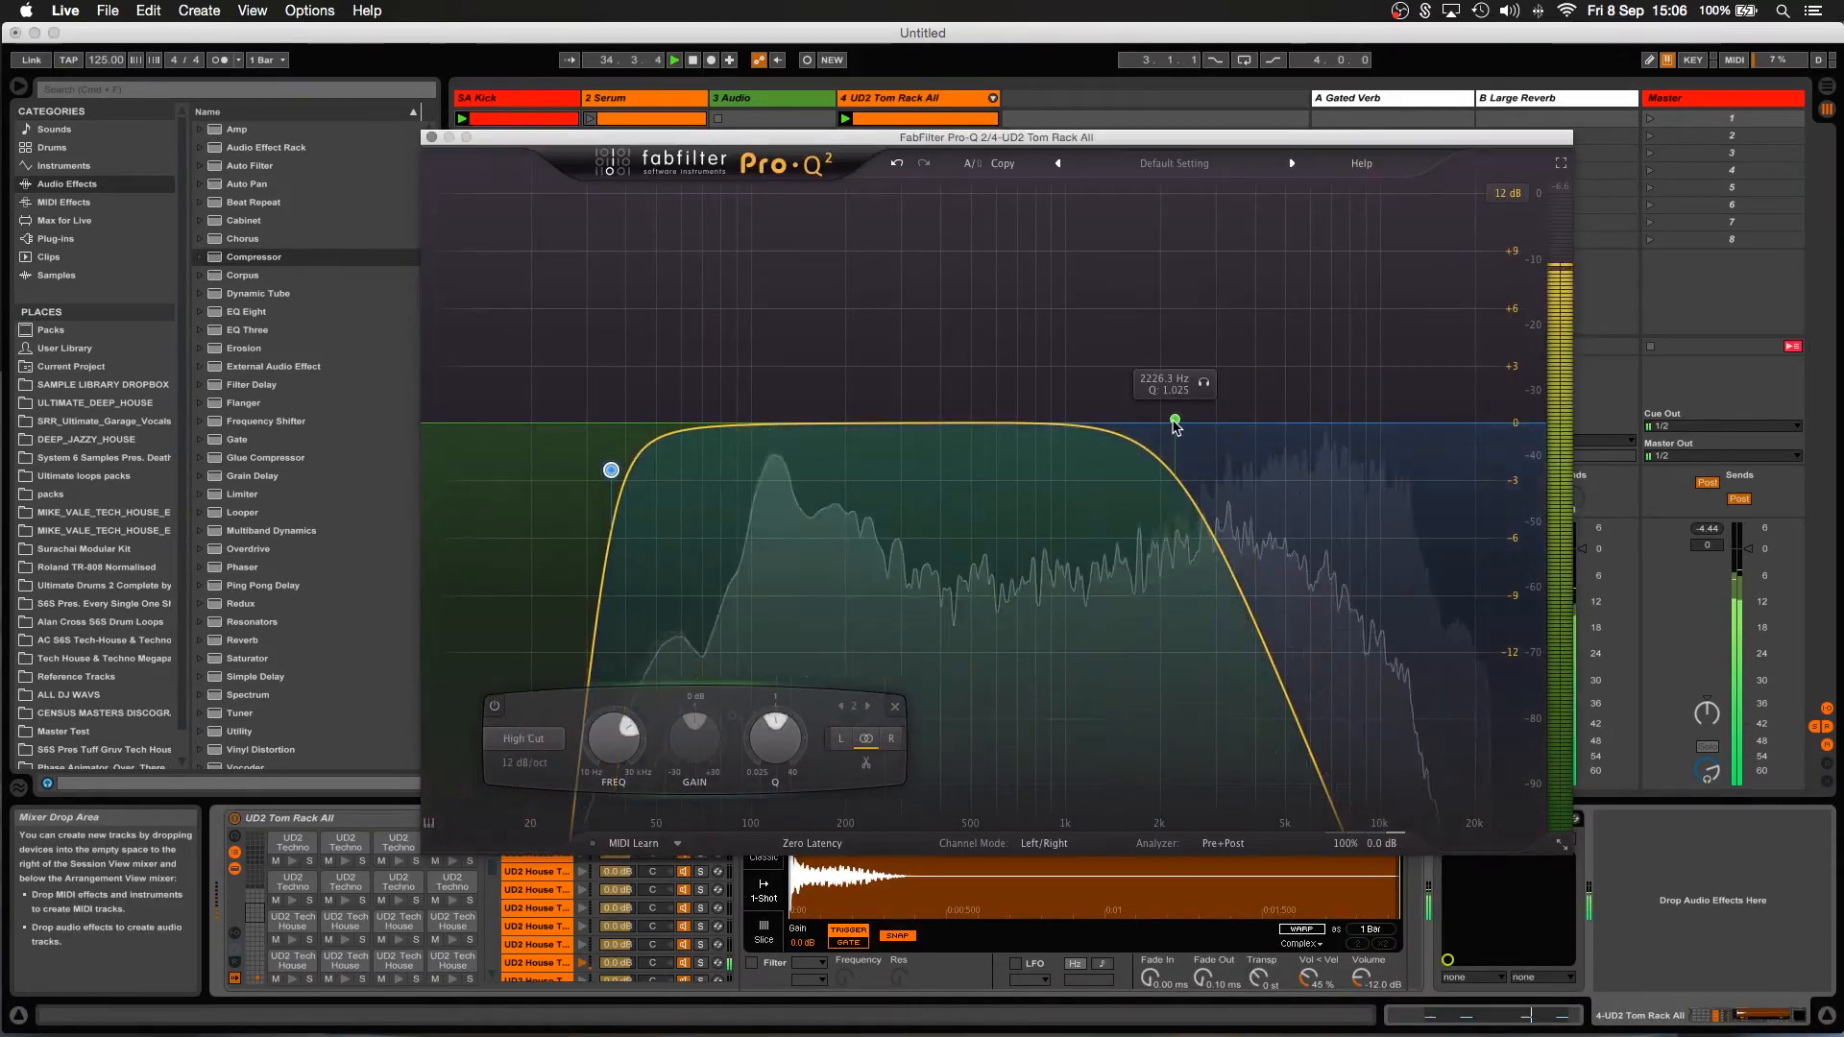
pyautogui.moveTo(1175, 420); pyautogui.dragTo(1035, 433)
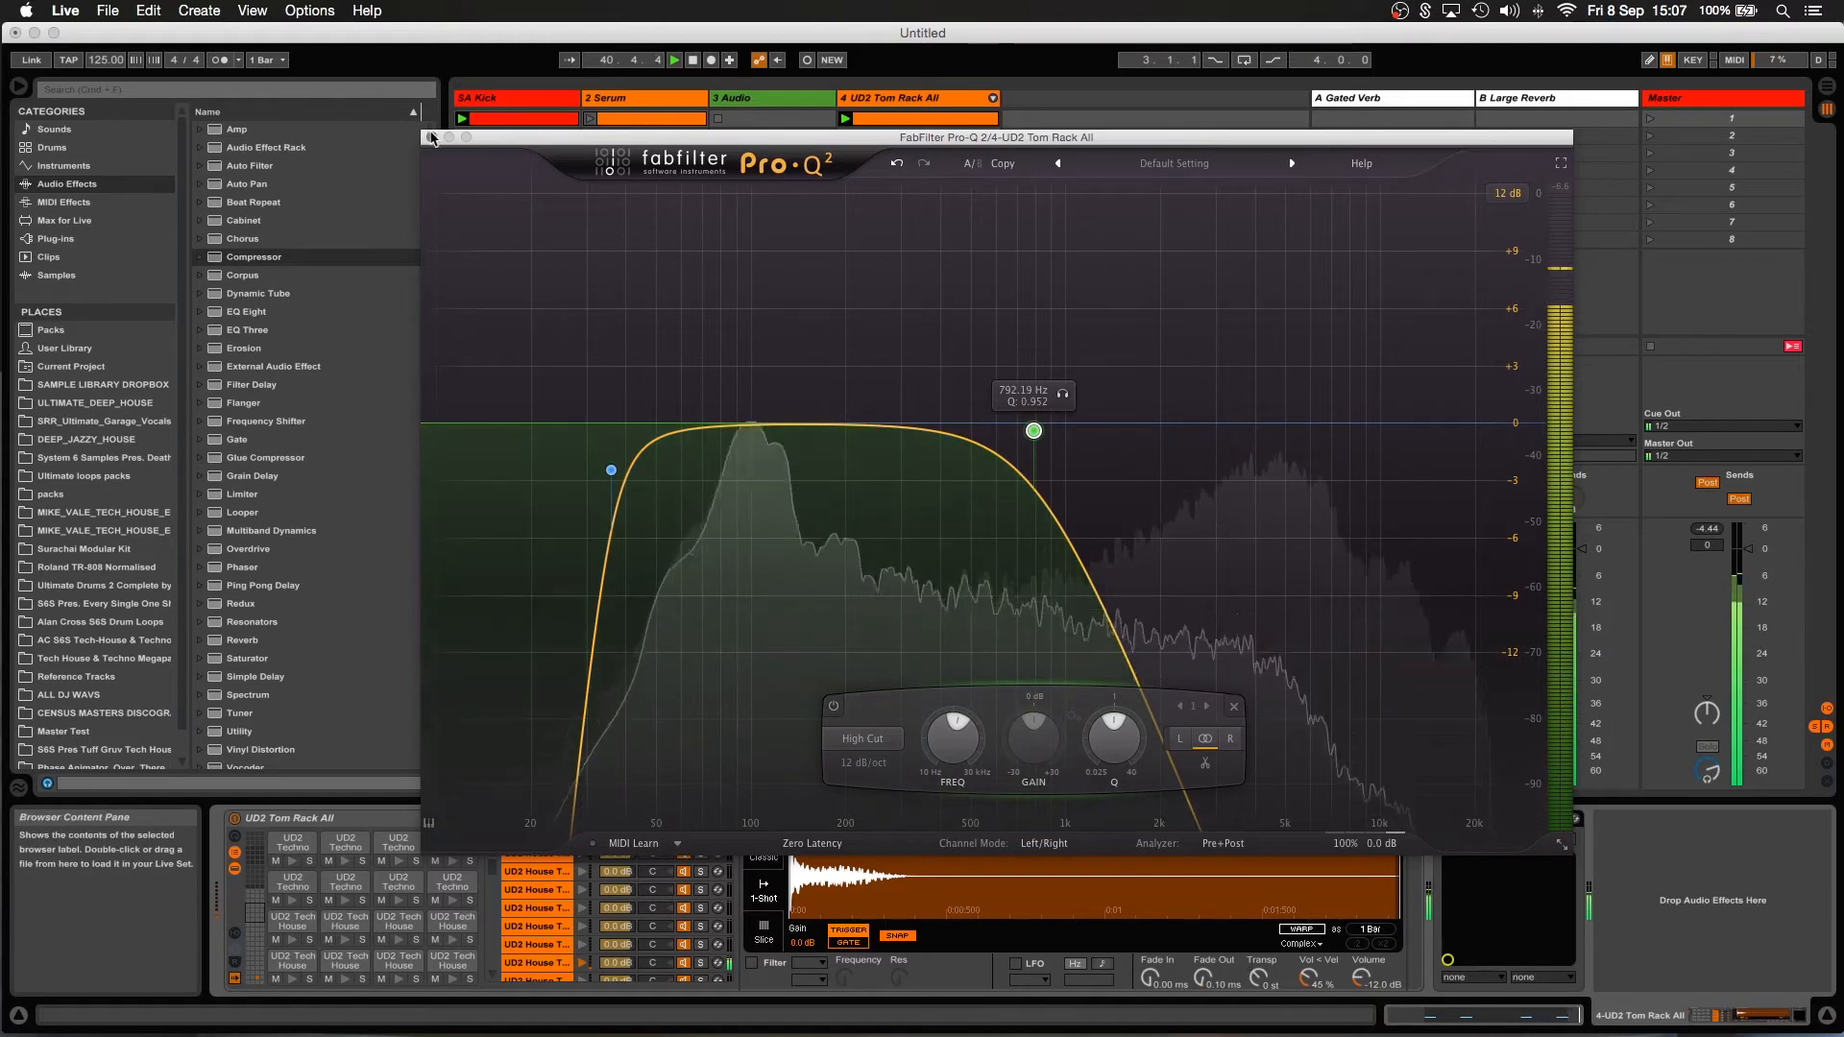
pyautogui.press('super+alt+p')
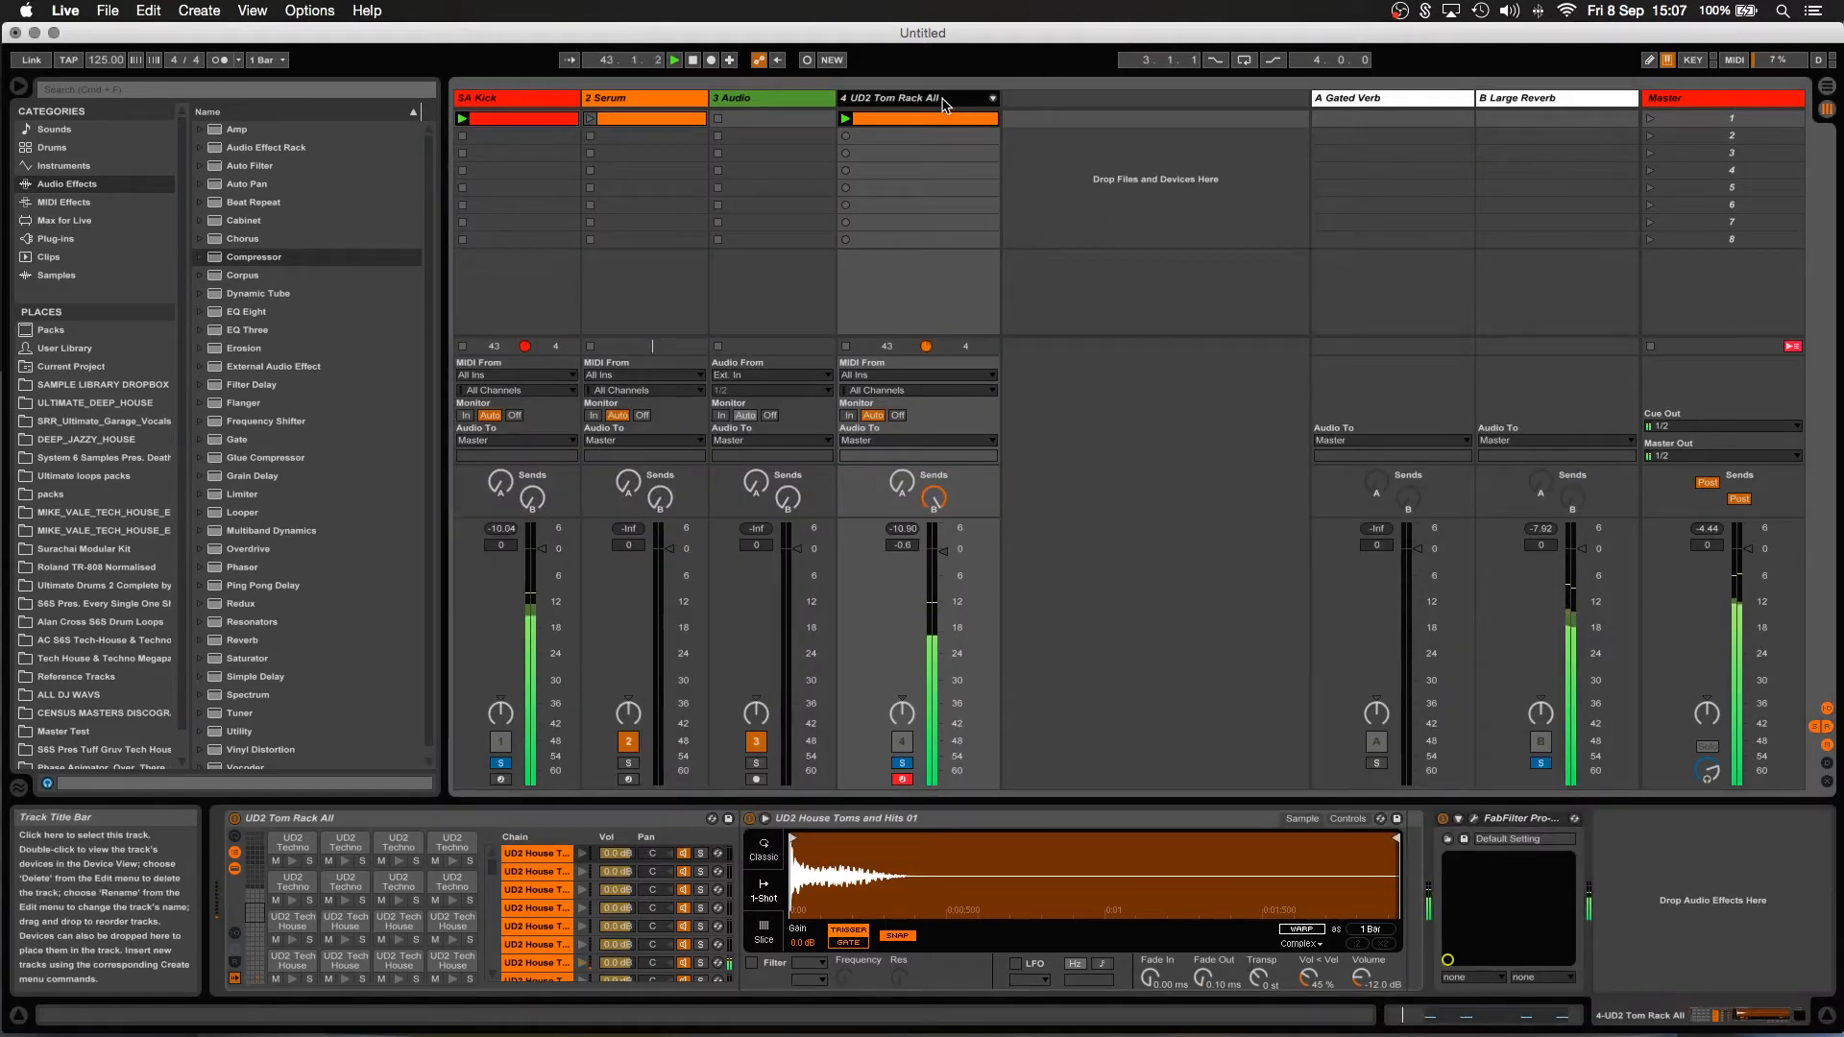
# Leave only the B Large Reverb return soloed and set the 3 Audio track's input to Resampling.
pyautogui.click(908, 818)
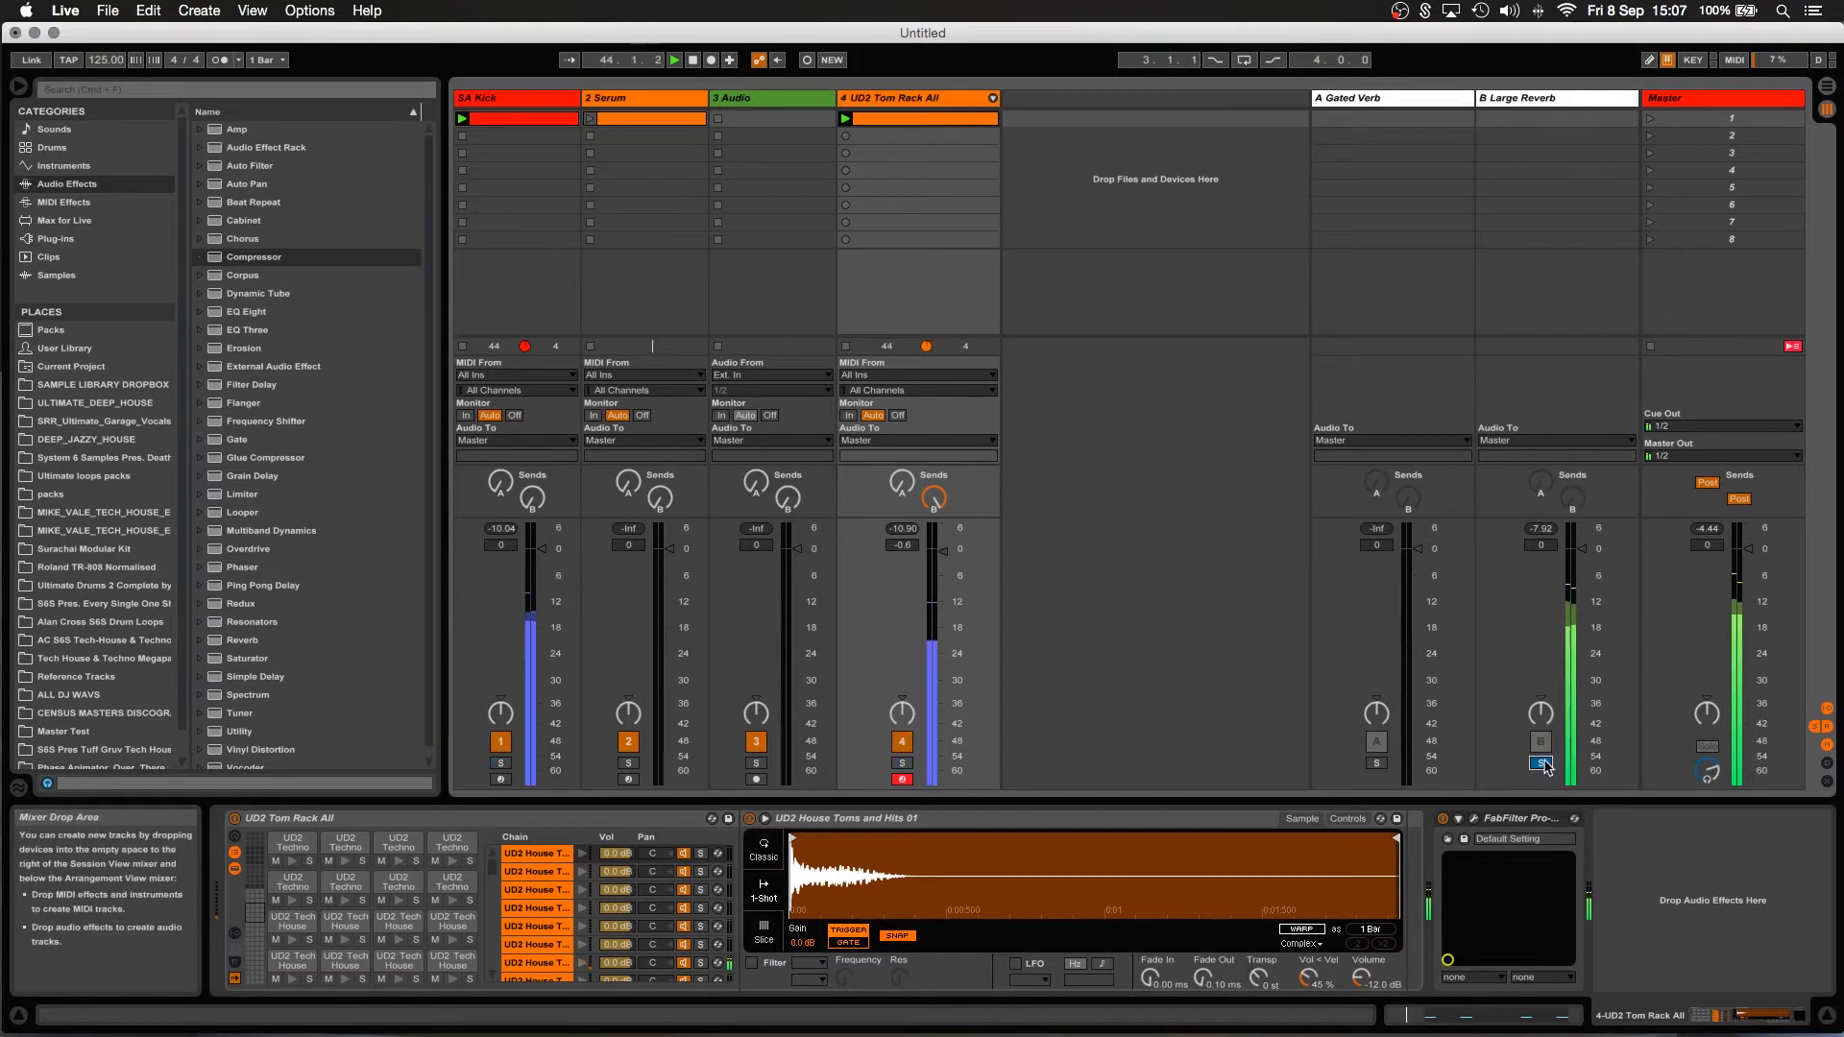
pyautogui.click(806, 100)
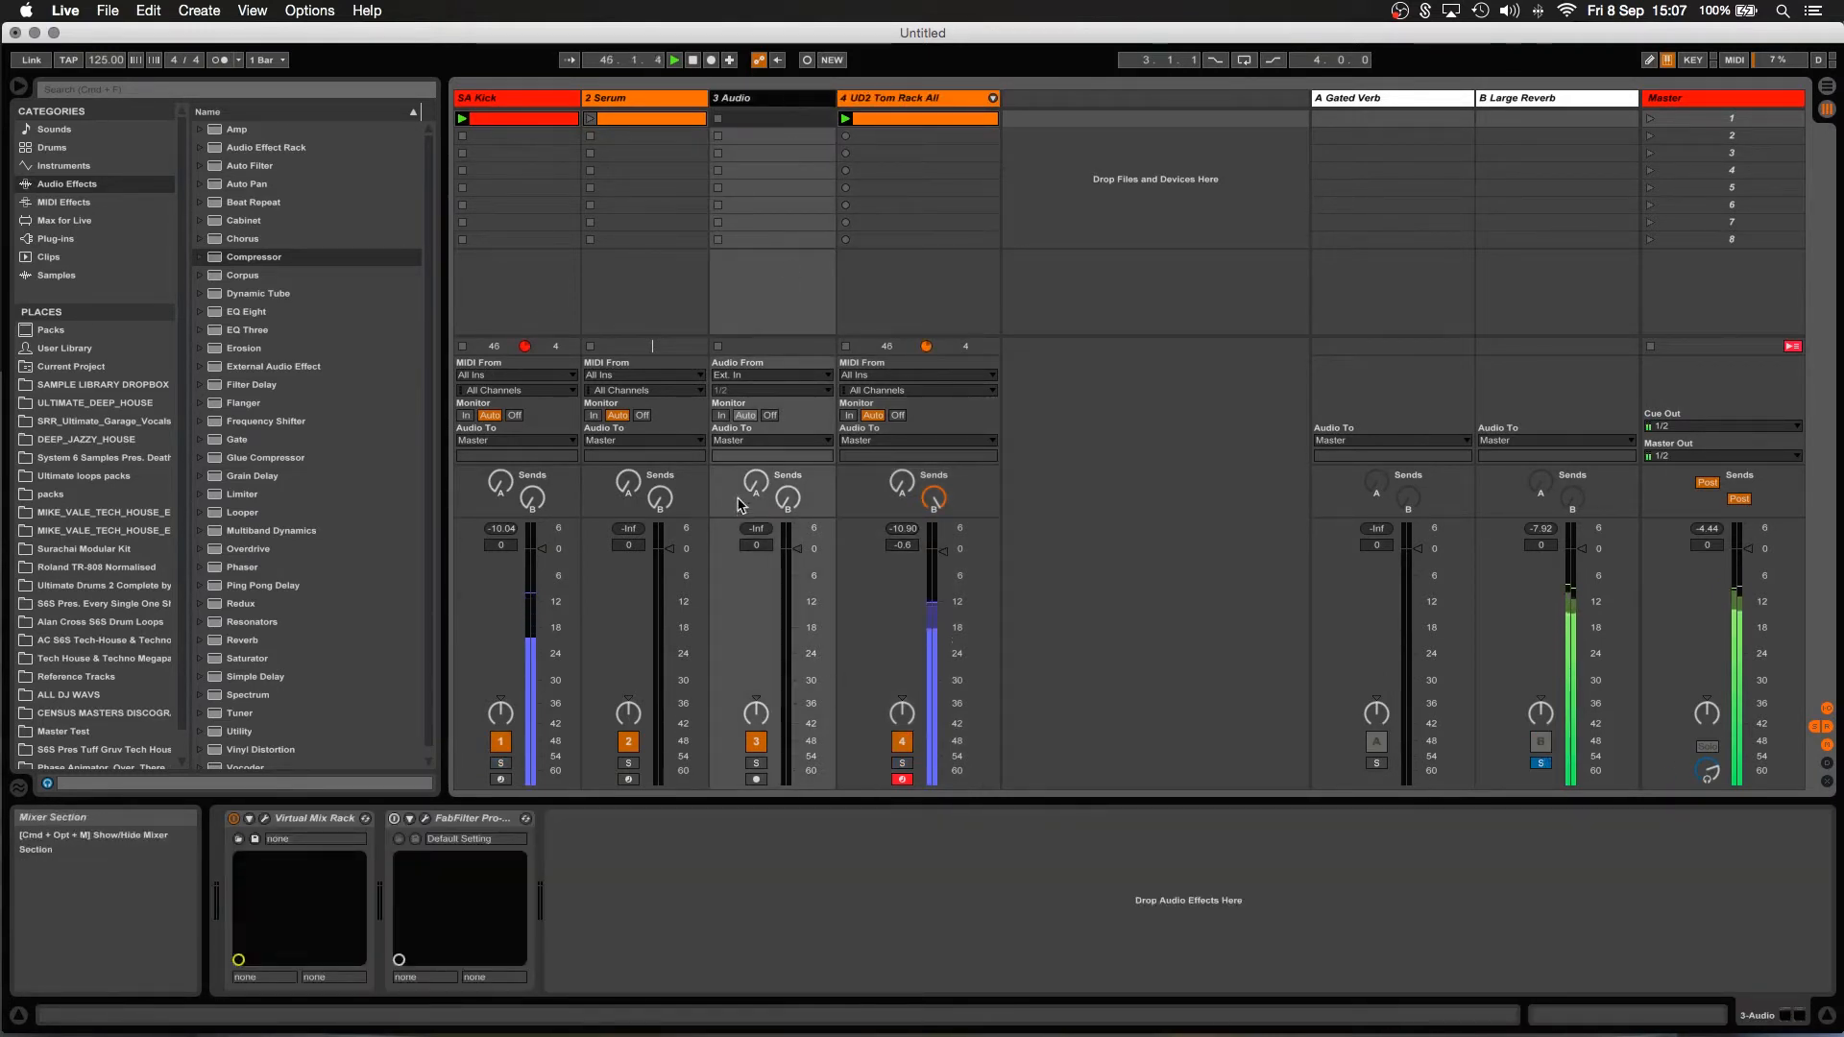
pyautogui.click(783, 376)
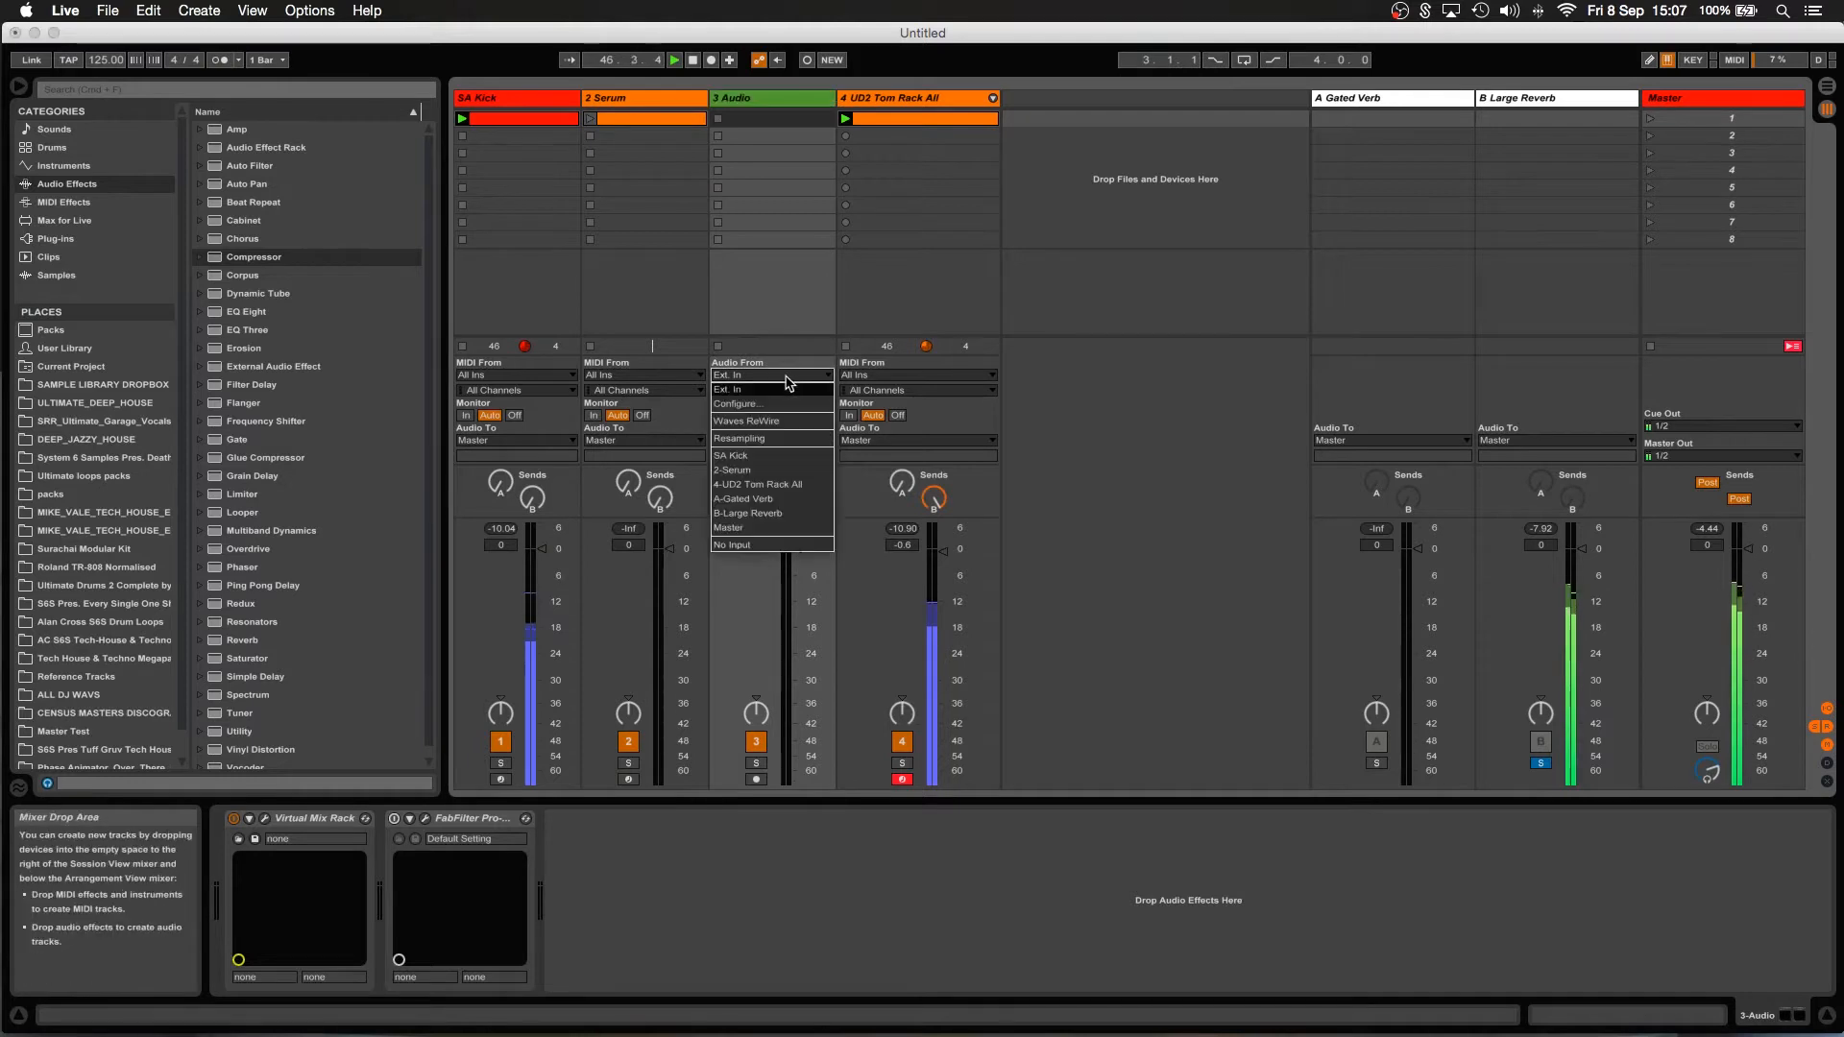
pyautogui.click(759, 438)
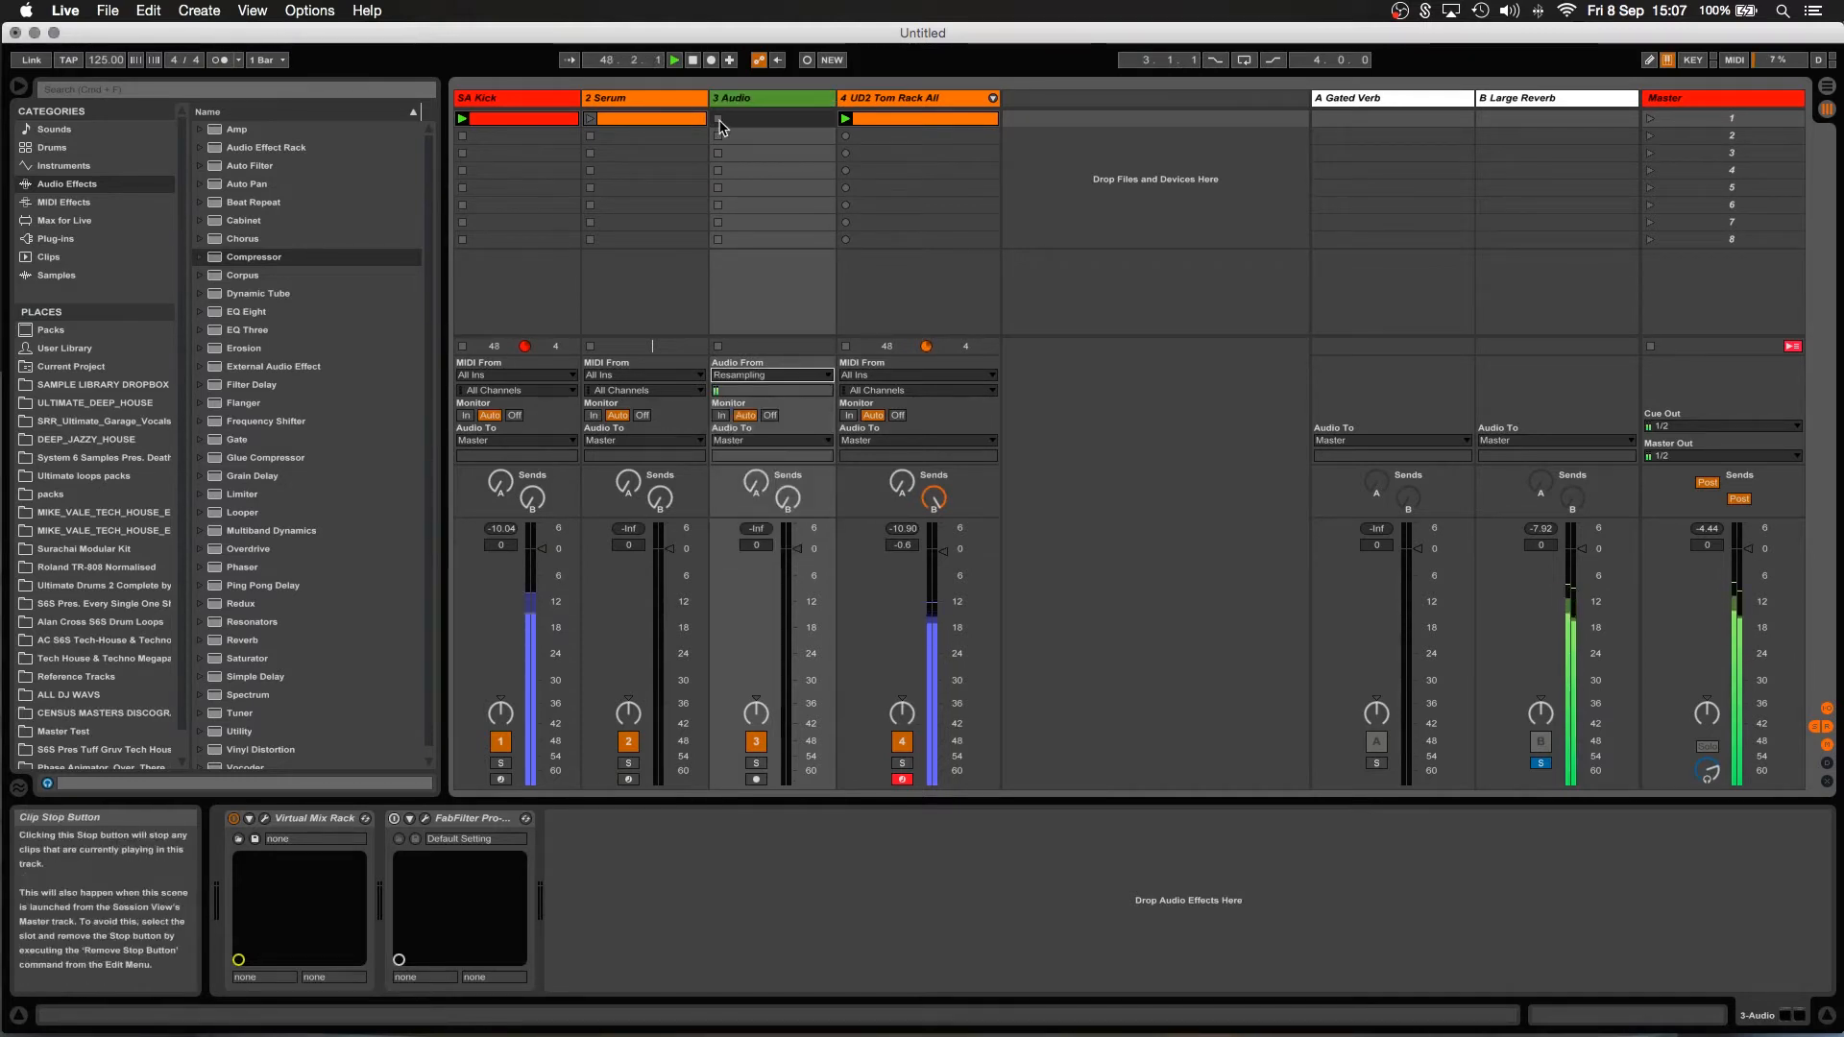
# Arm the 3 Audio track, record a two-bar clip into its first slot, and show its waveform in a shorter clip view.
pyautogui.click(757, 779)
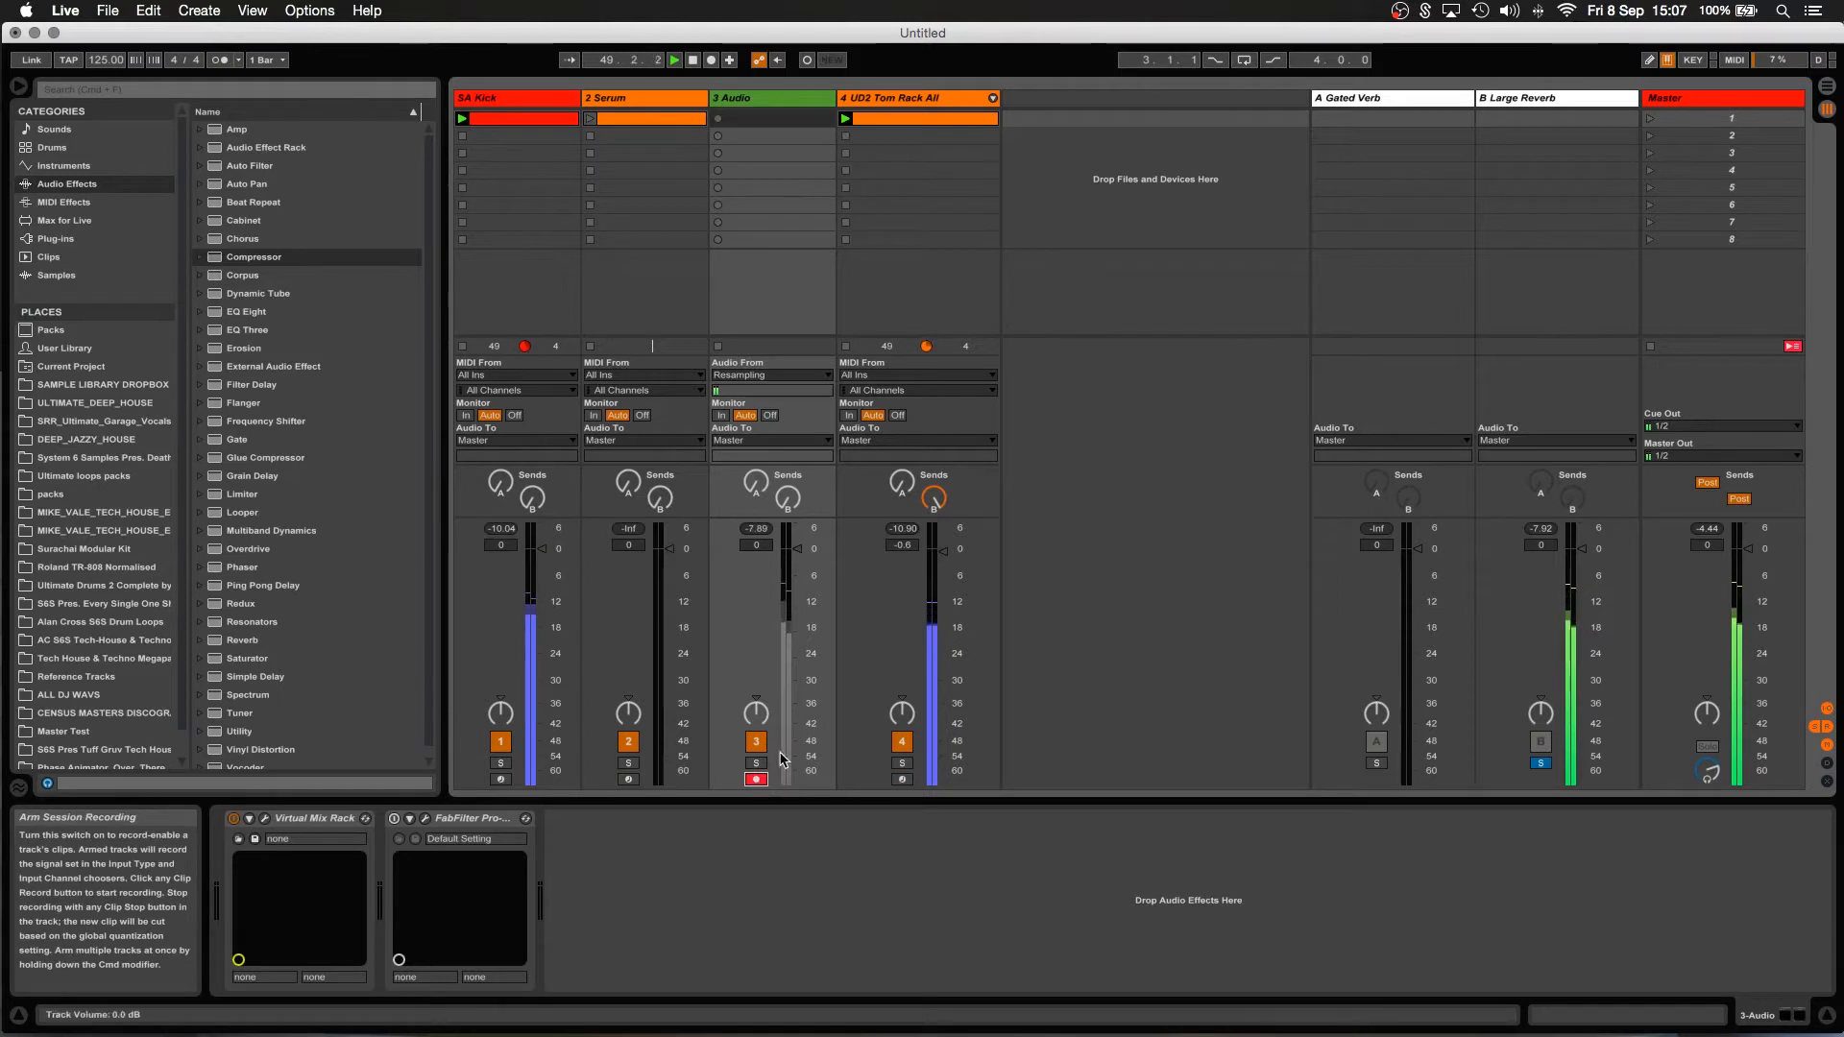
pyautogui.click(719, 119)
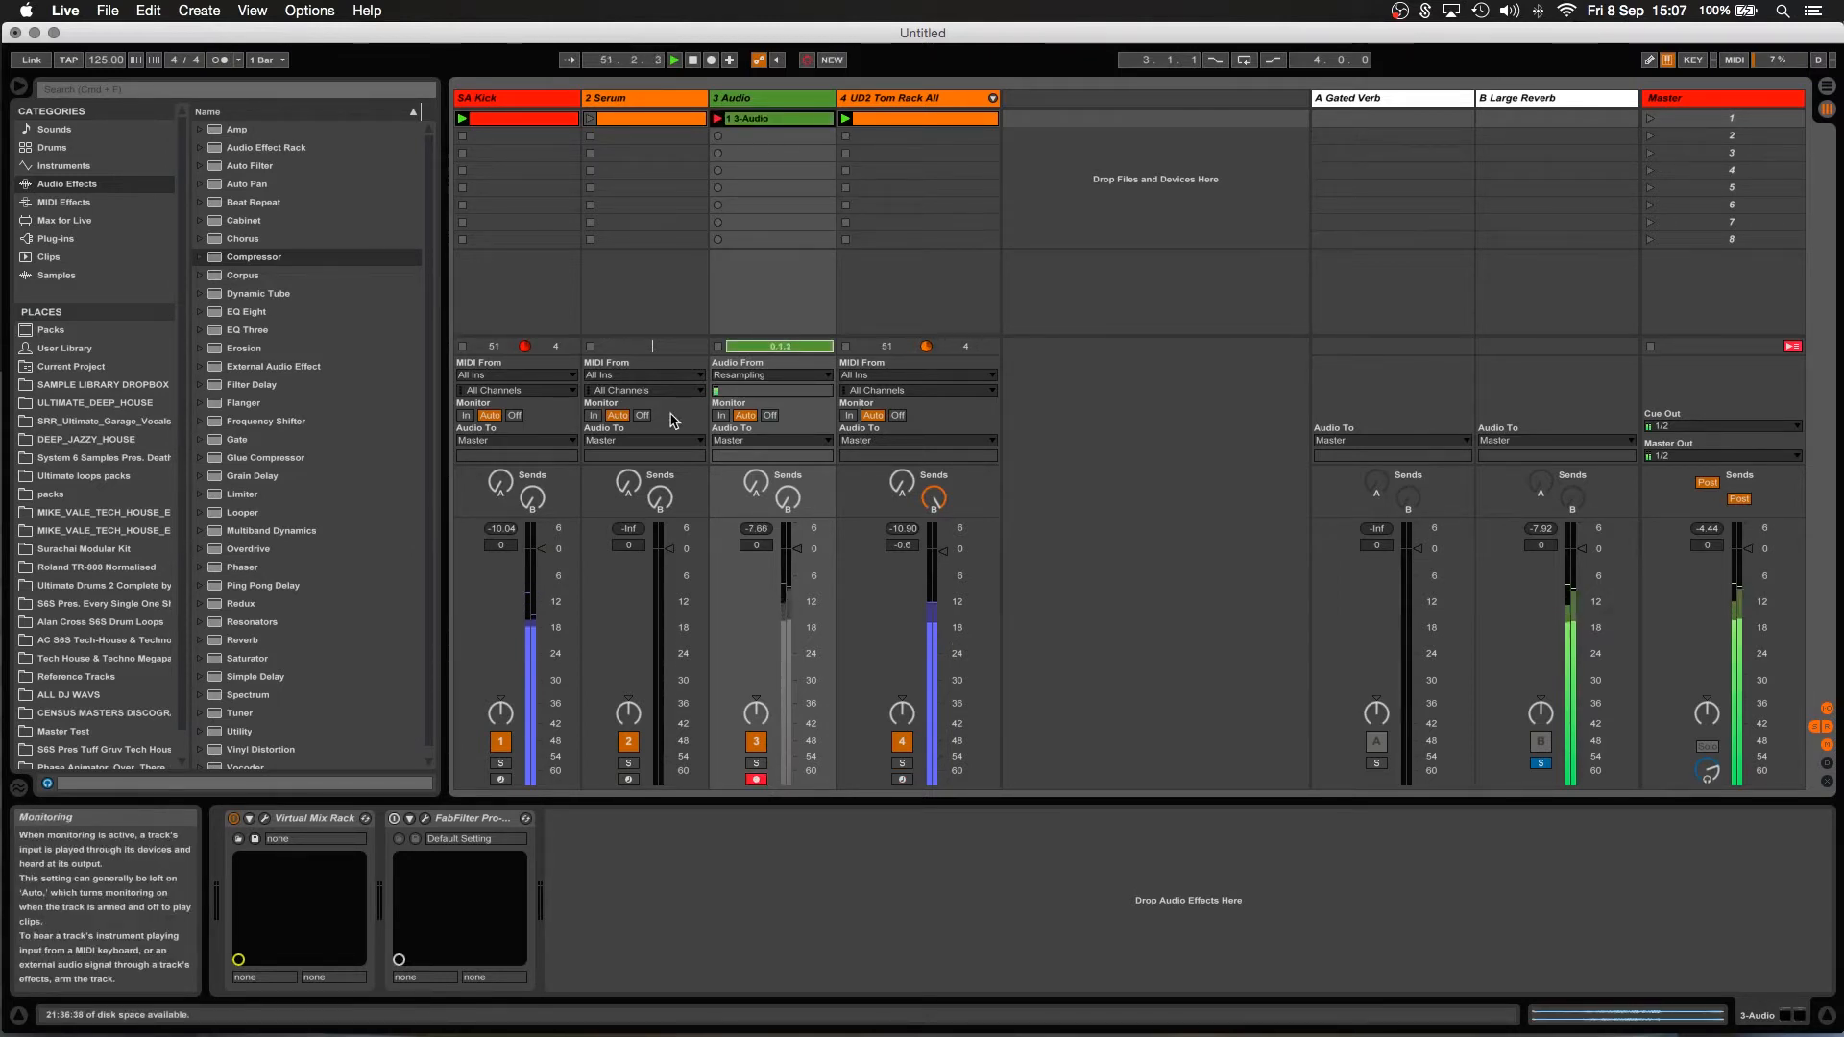
pyautogui.click(719, 348)
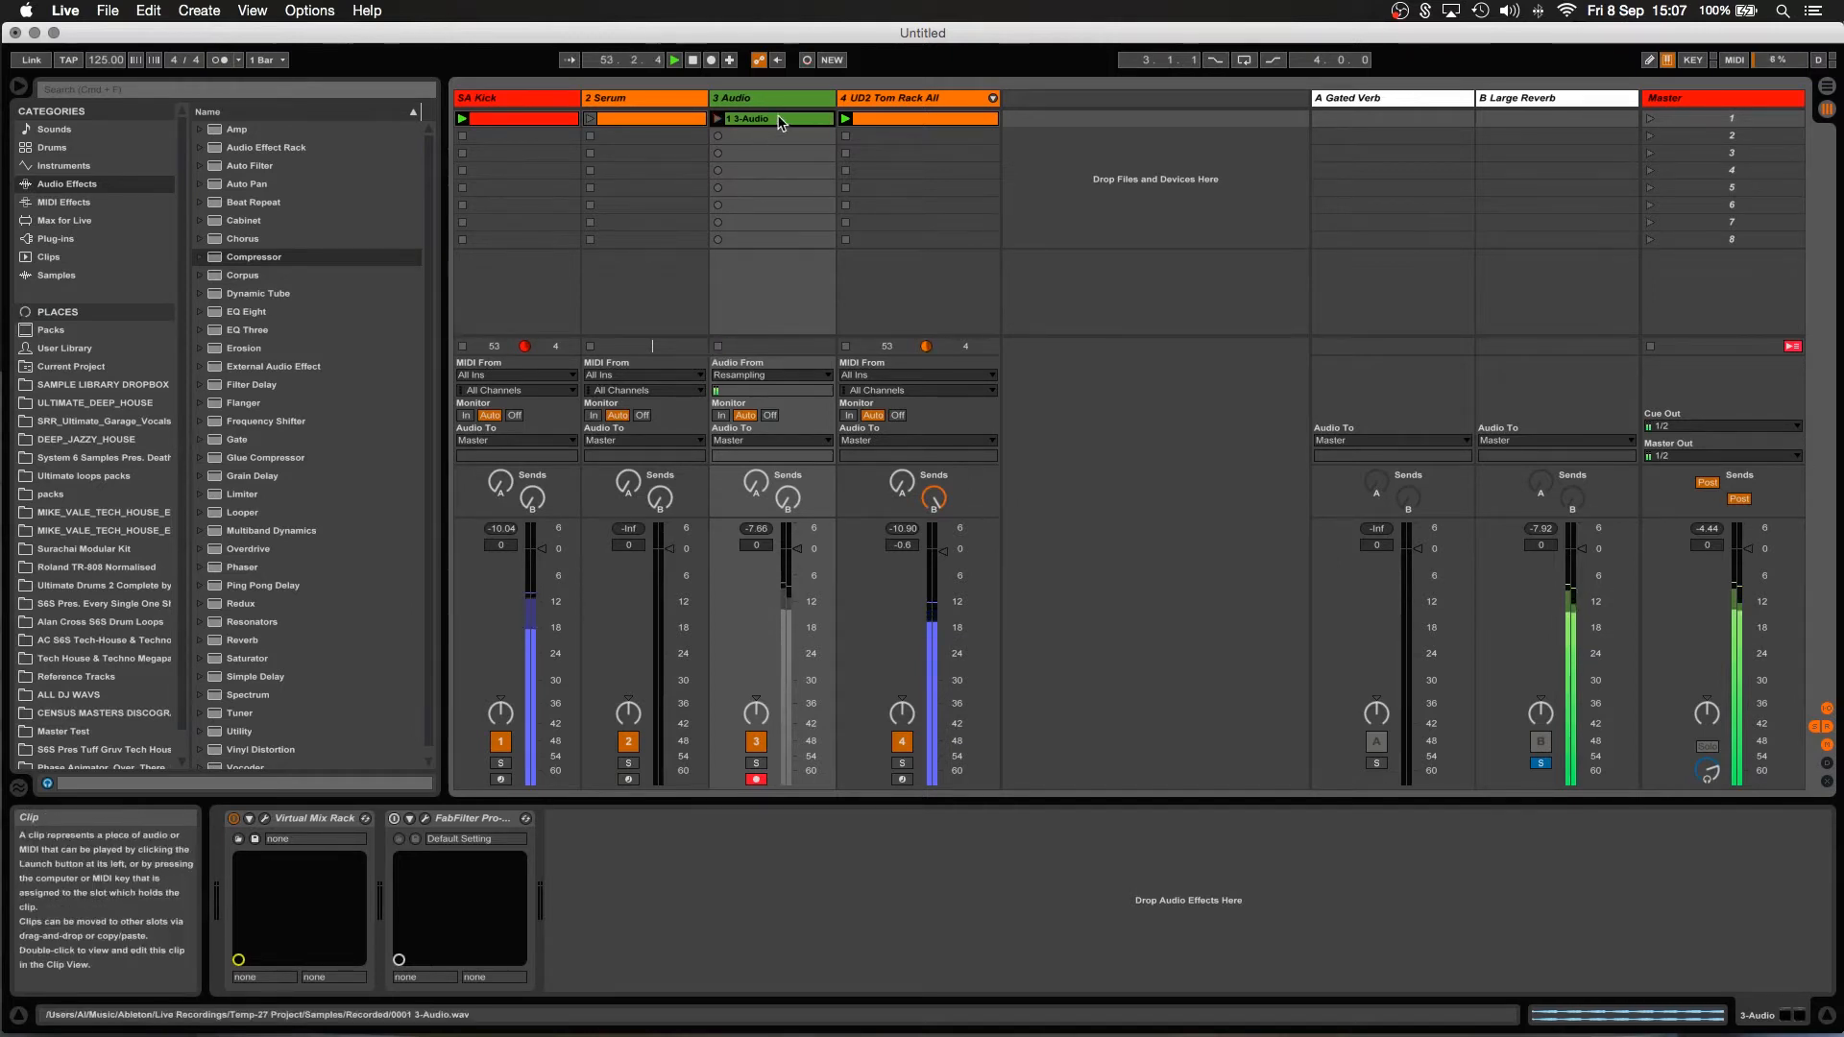
pyautogui.doubleClick(780, 122)
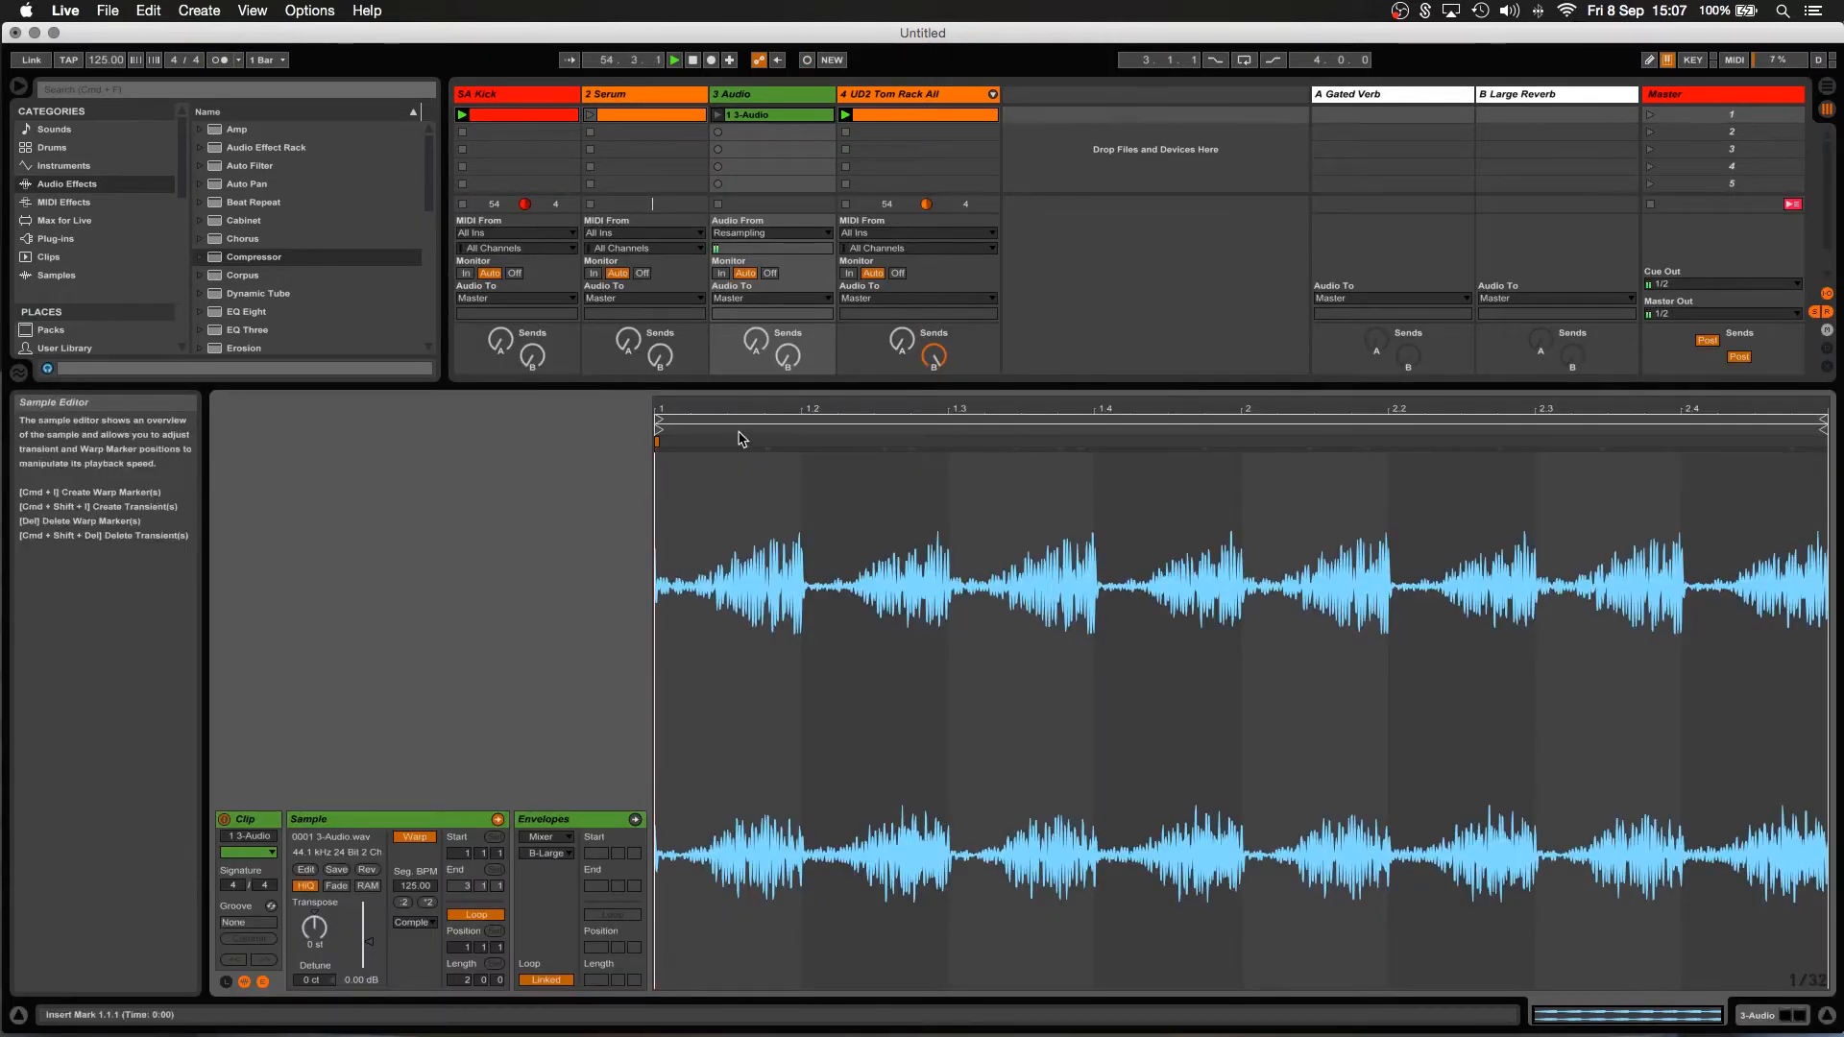
pyautogui.moveTo(673, 388); pyautogui.dragTo(877, 678)
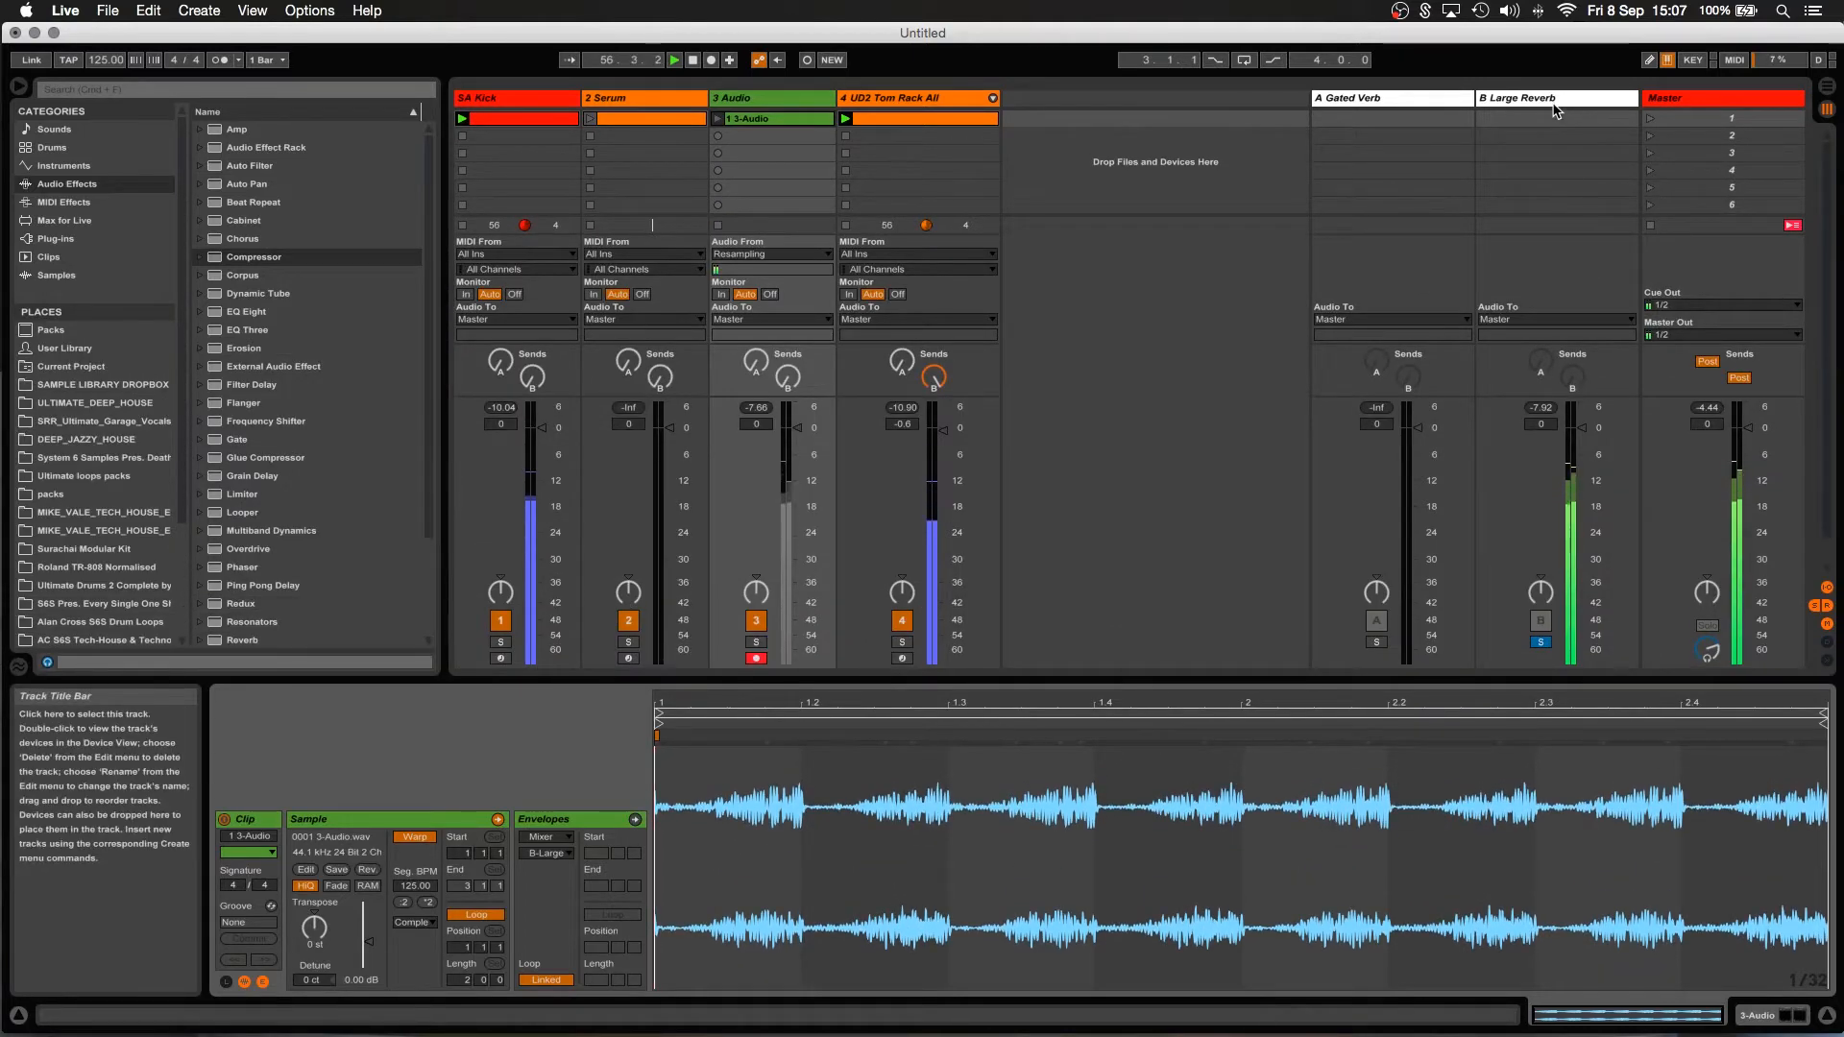
# In the reverb return's last Pro-Q 2, raise the high cut to about 2242 Hz and add a 3 dB cut near 110 Hz.
pyautogui.click(1556, 99)
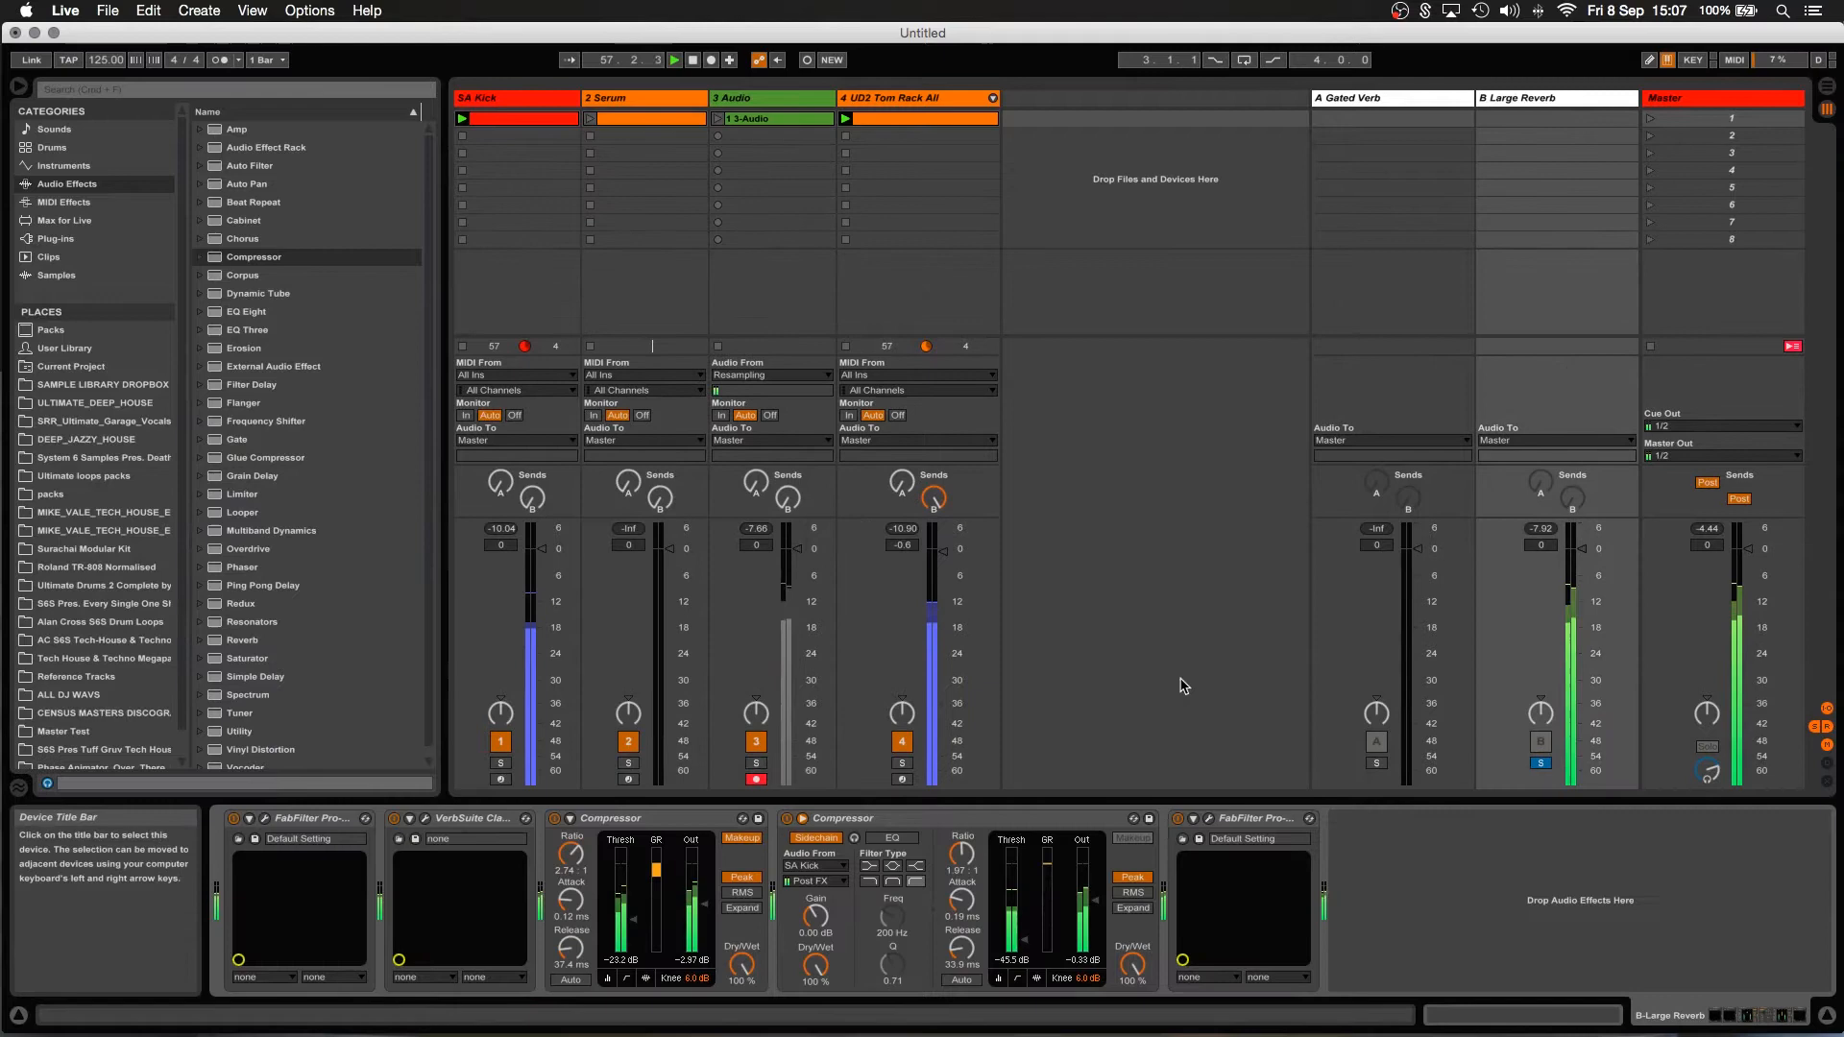
pyautogui.click(1208, 819)
pyautogui.moveTo(993, 548); pyautogui.dragTo(1140, 604)
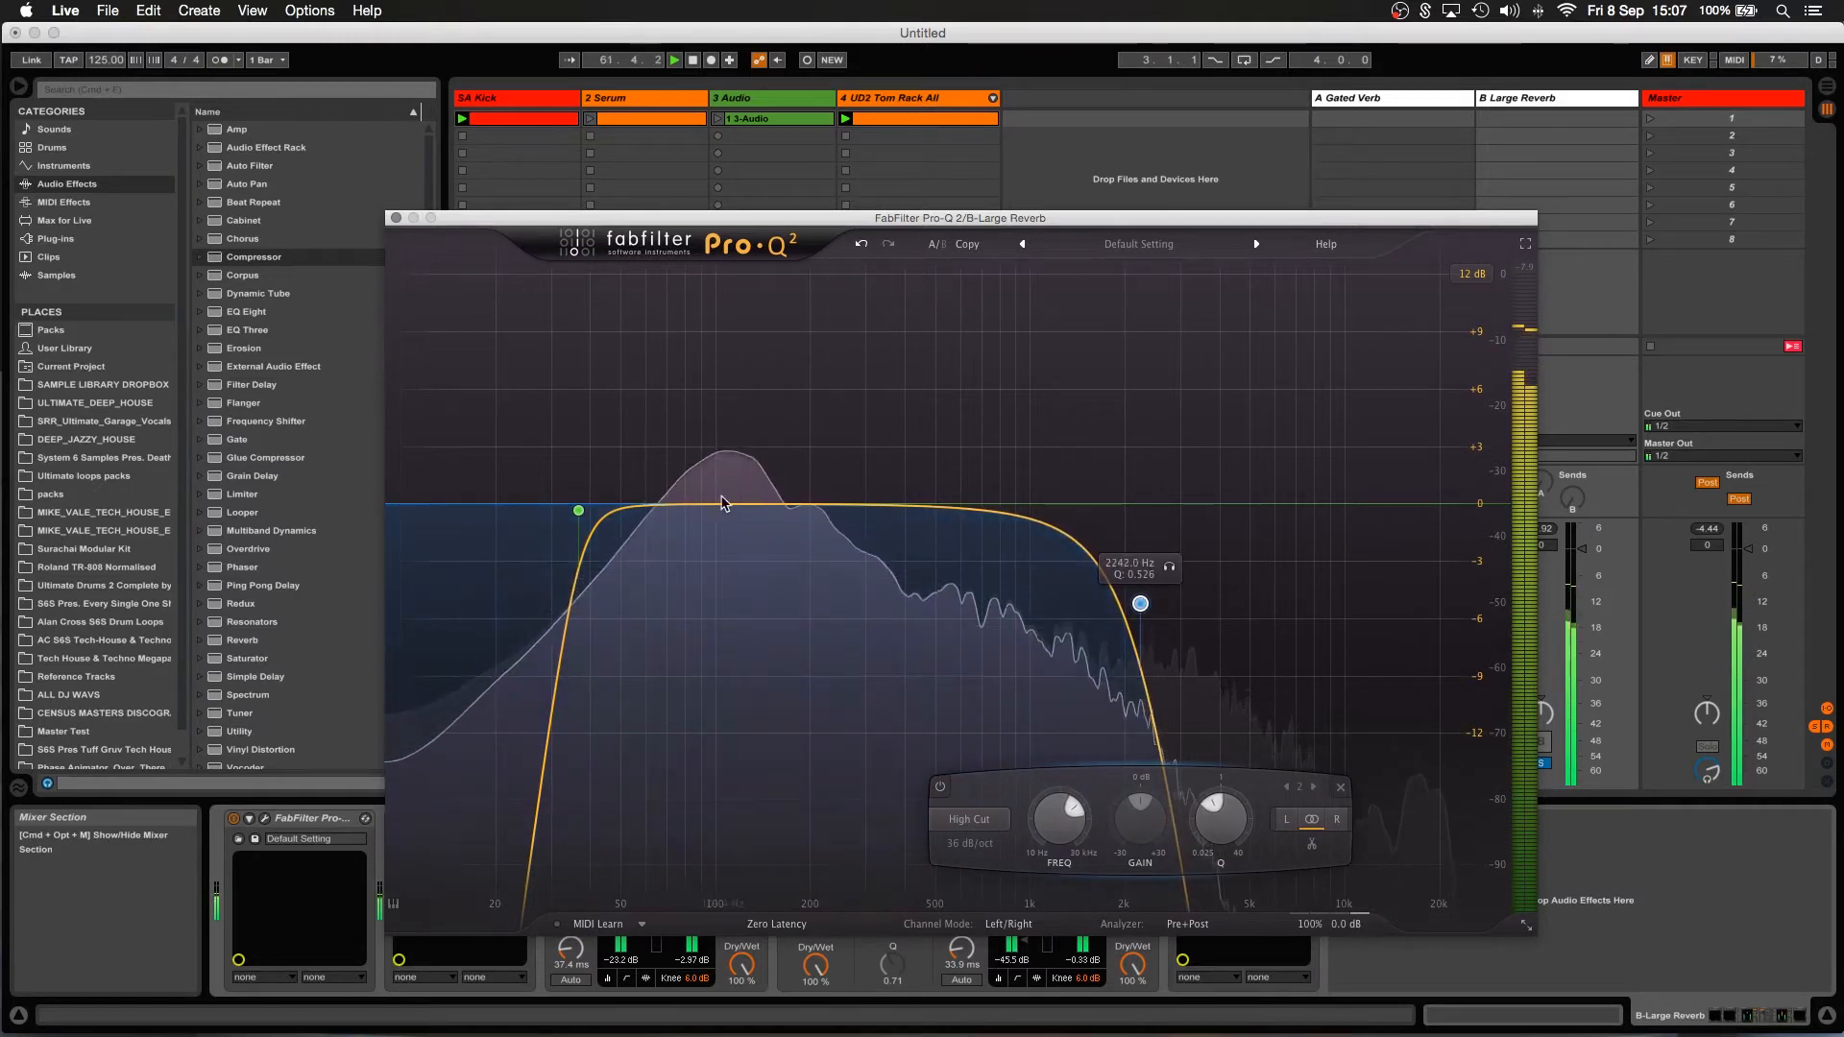
pyautogui.moveTo(723, 510); pyautogui.dragTo(725, 561)
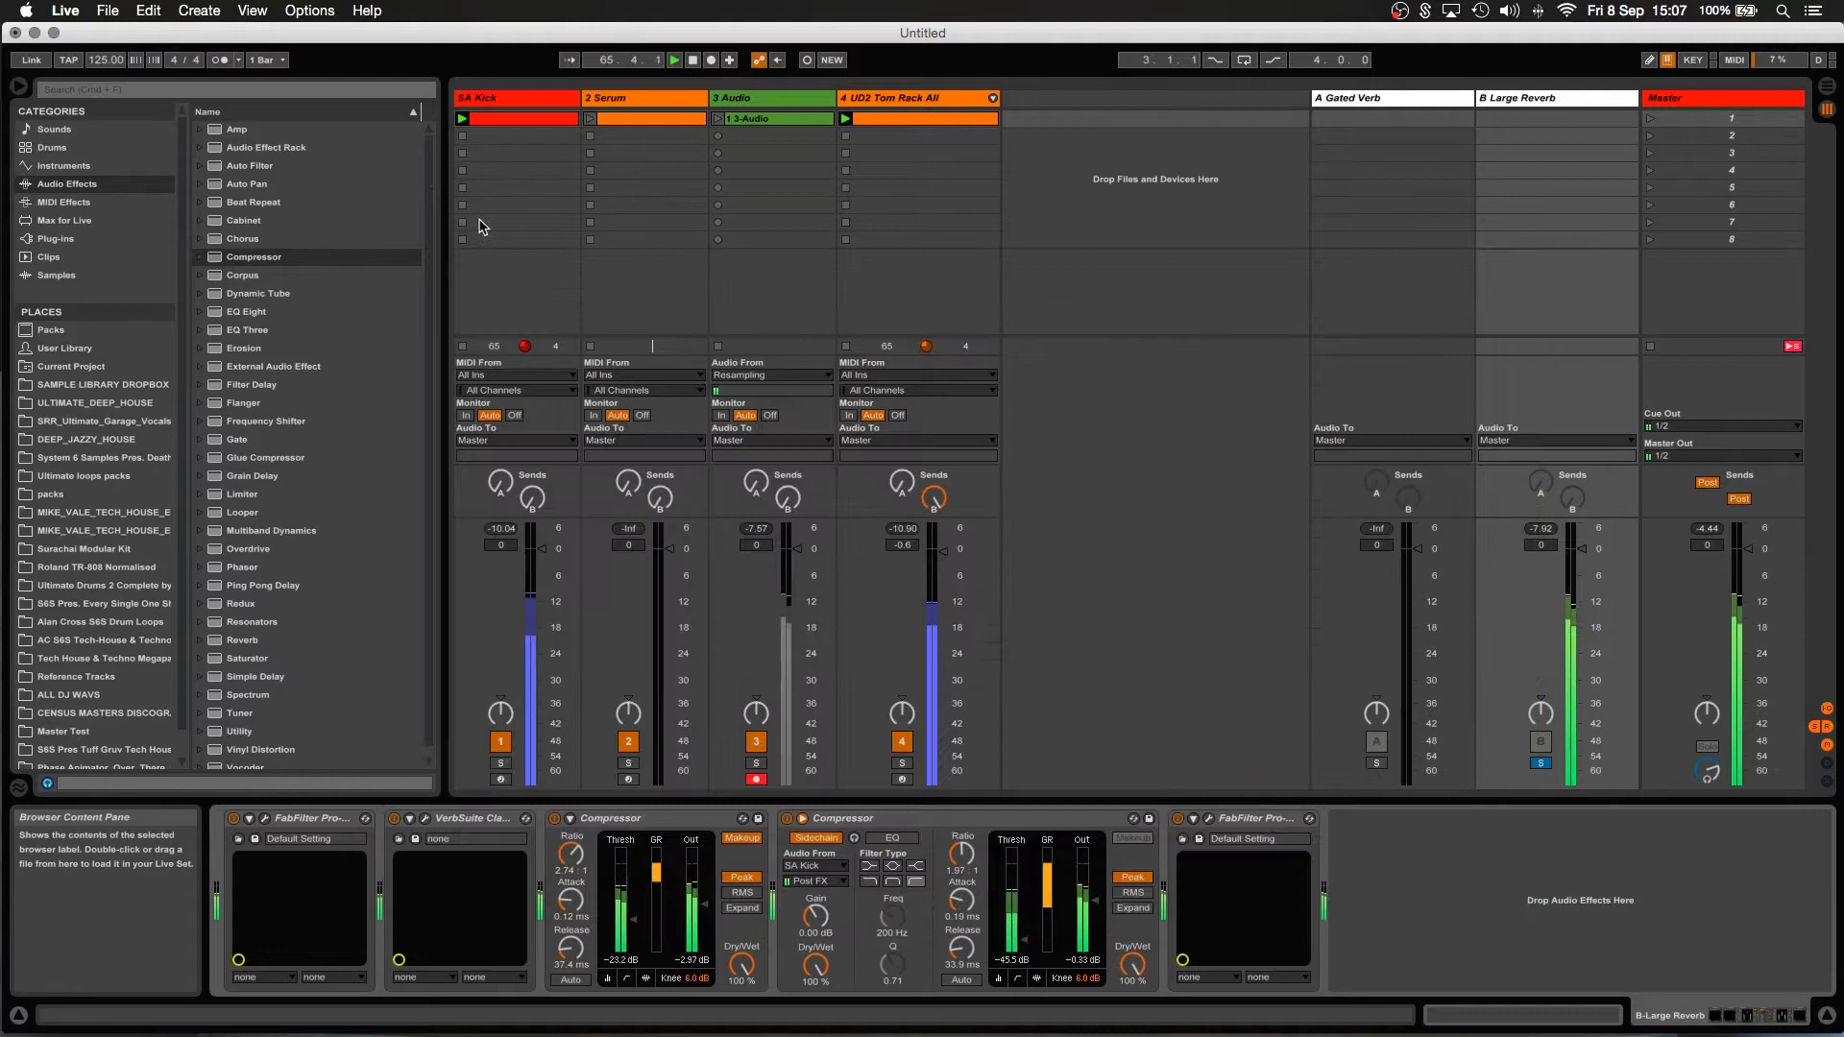
pyautogui.click(396, 218)
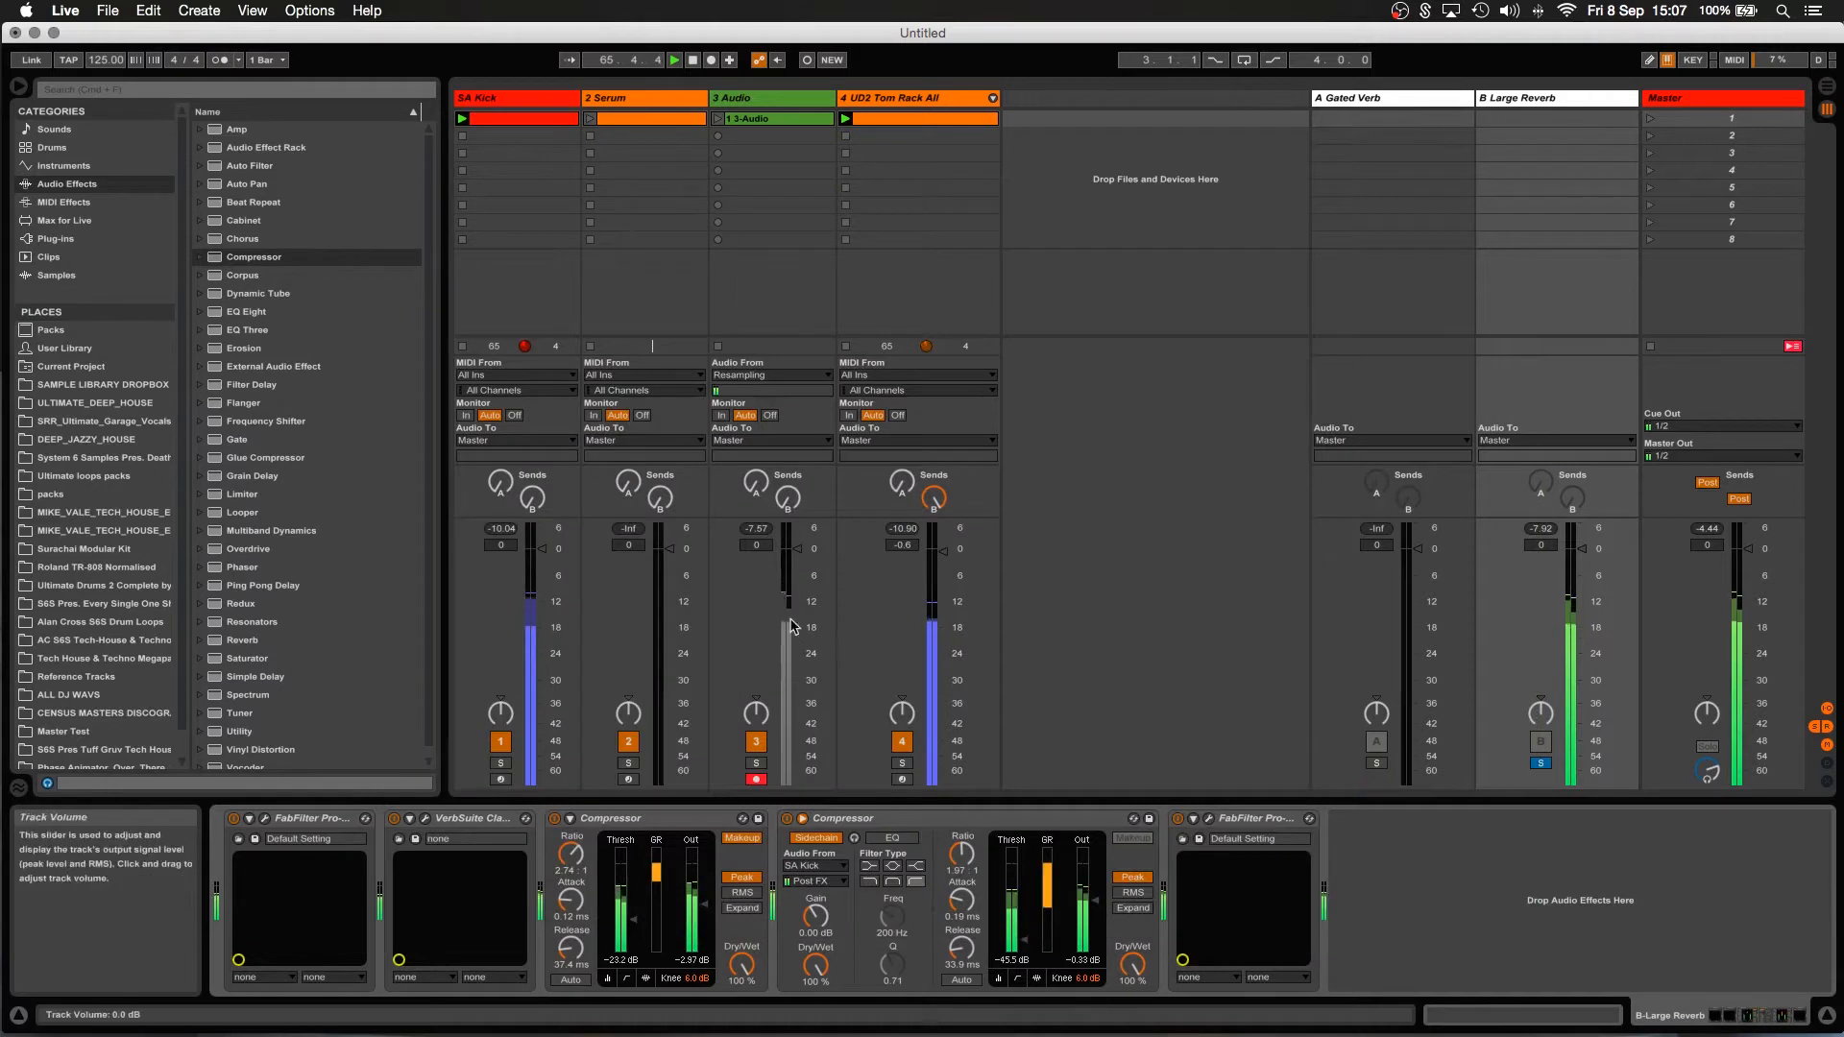
# Record a second resampled clip into the next slot of the 3 Audio track and show its waveform.
pyautogui.click(718, 135)
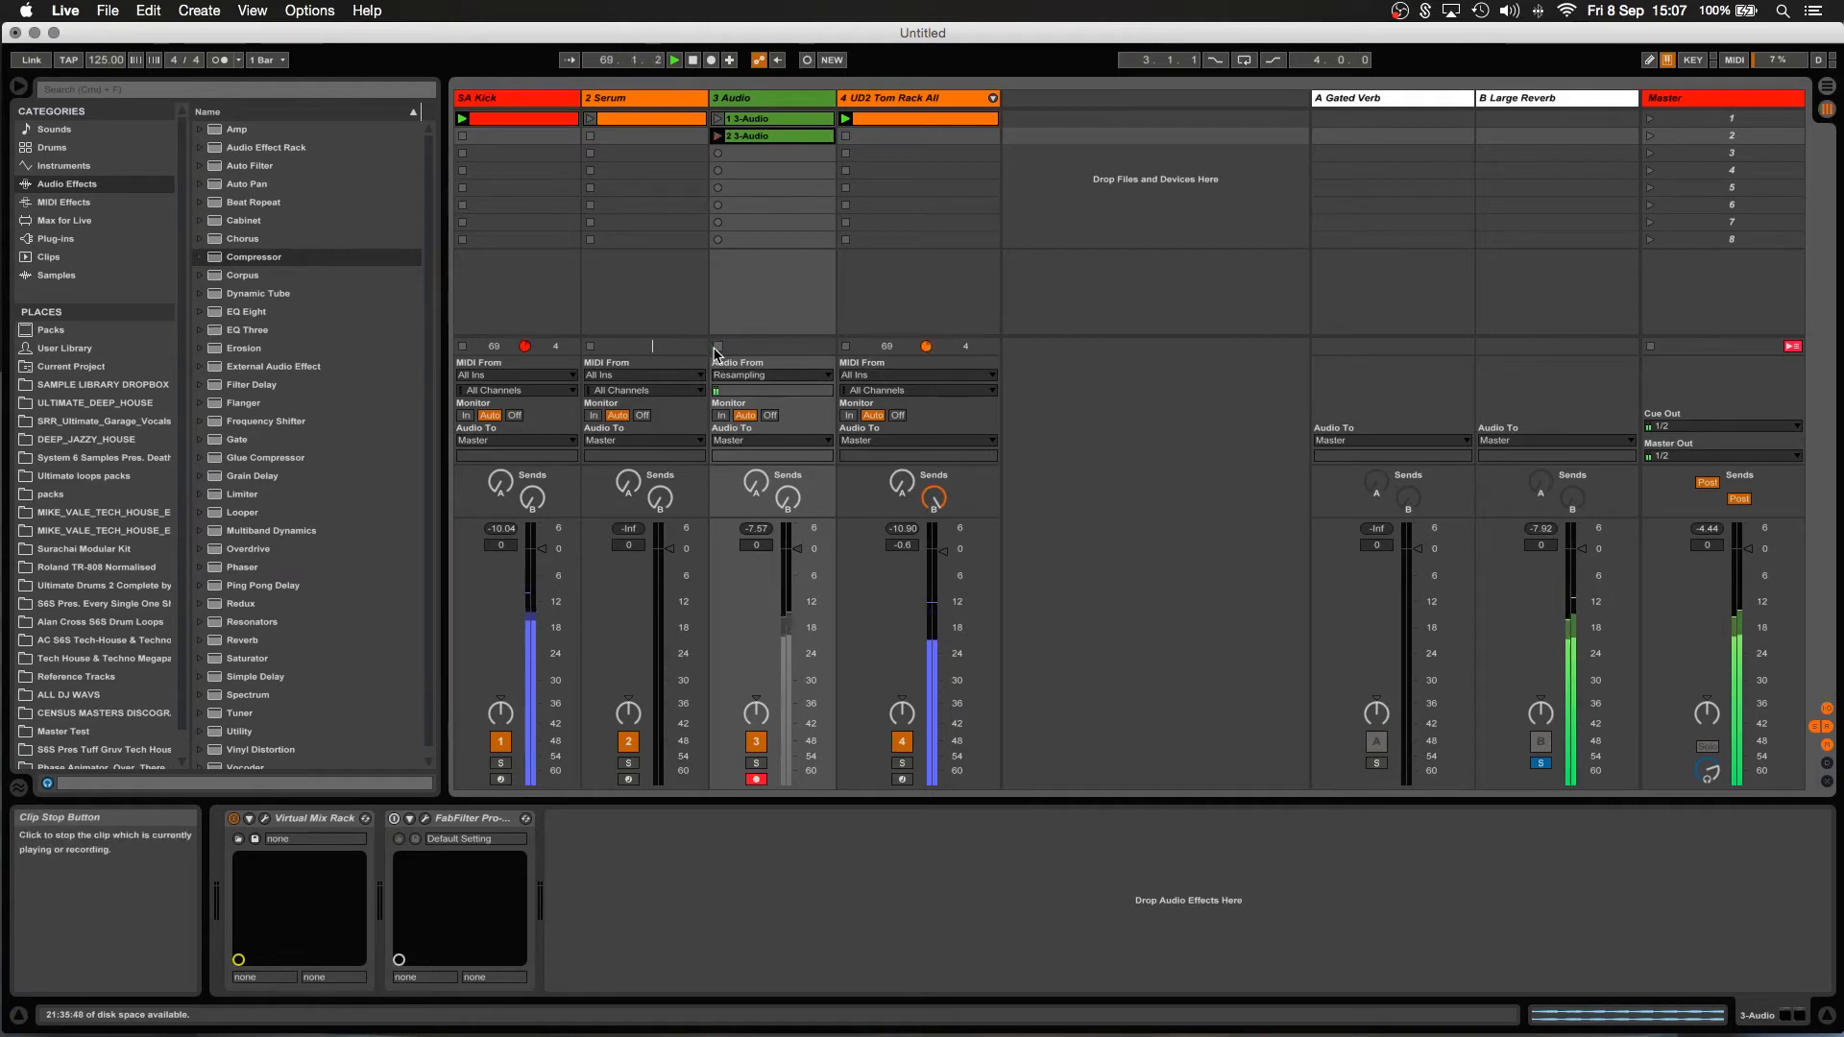
pyautogui.doubleClick(759, 137)
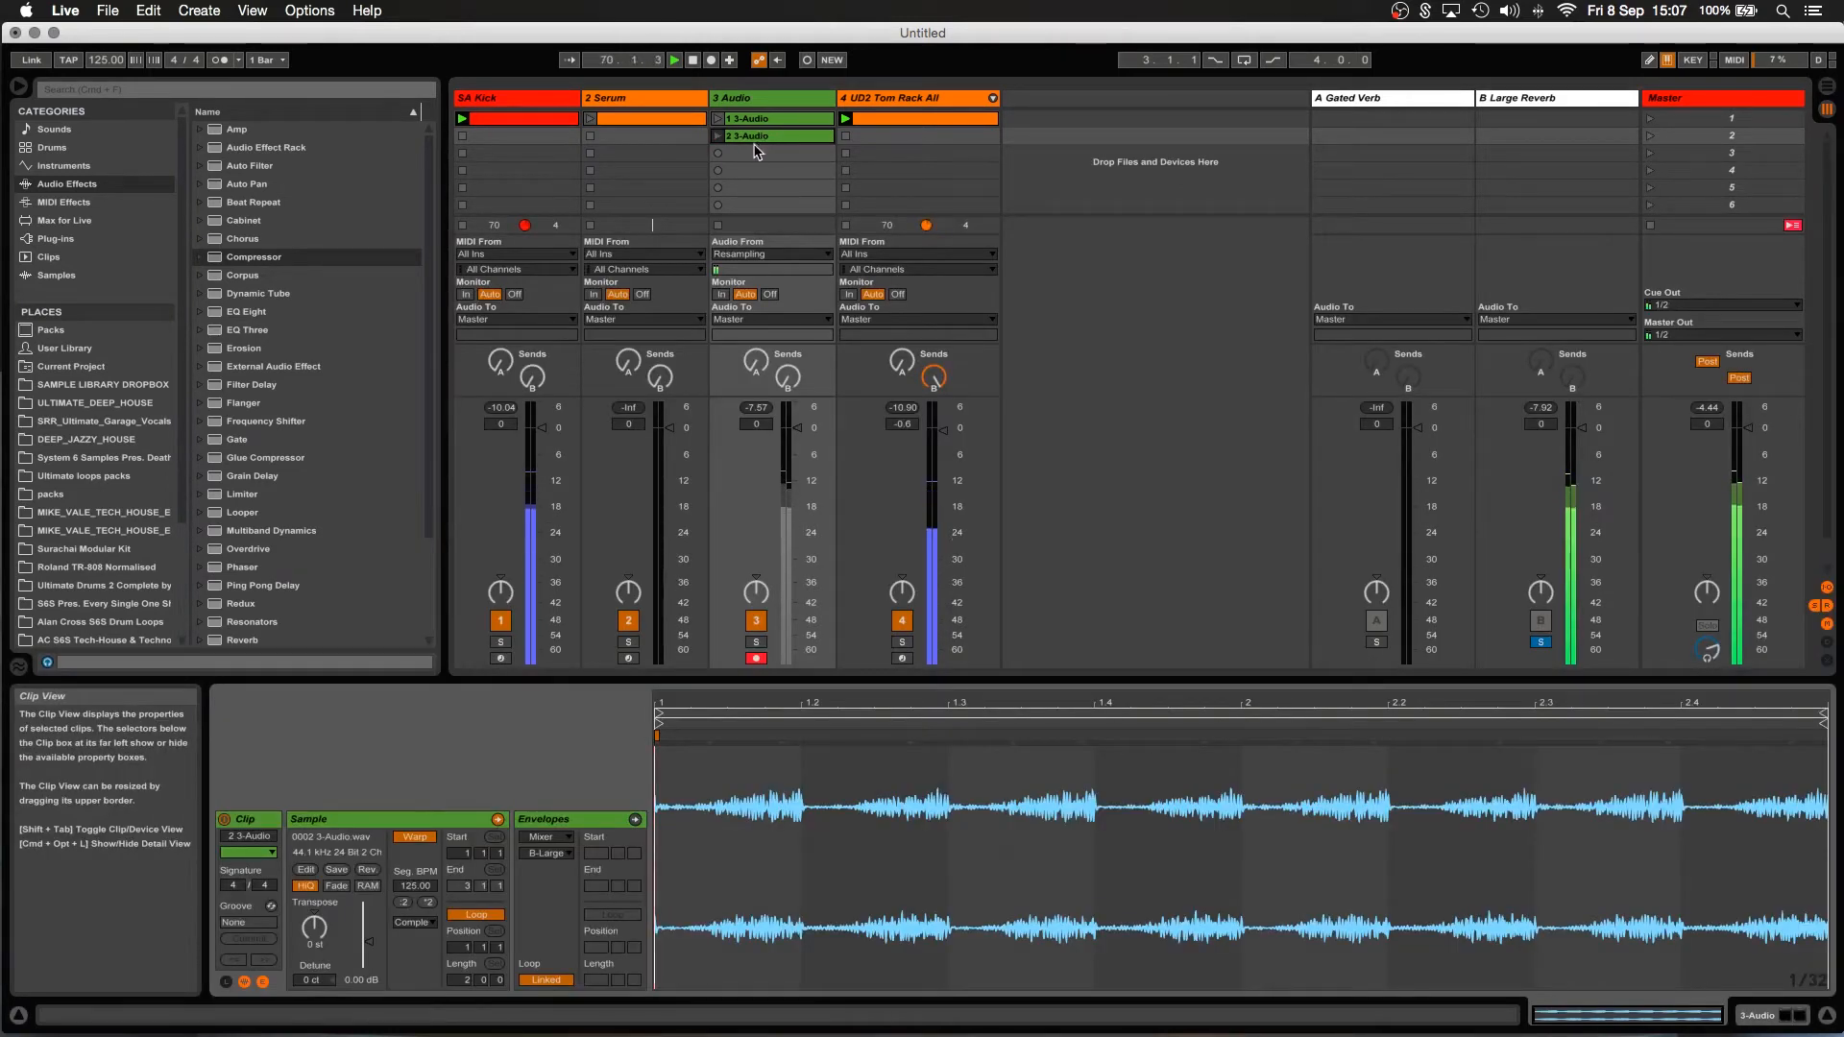
# Sidechain the reverb return's second Compressor from 4-UD2 Tom Rack All, unsolo the return, and set that Compressor's threshold to -37.6 dB.
pyautogui.click(917, 187)
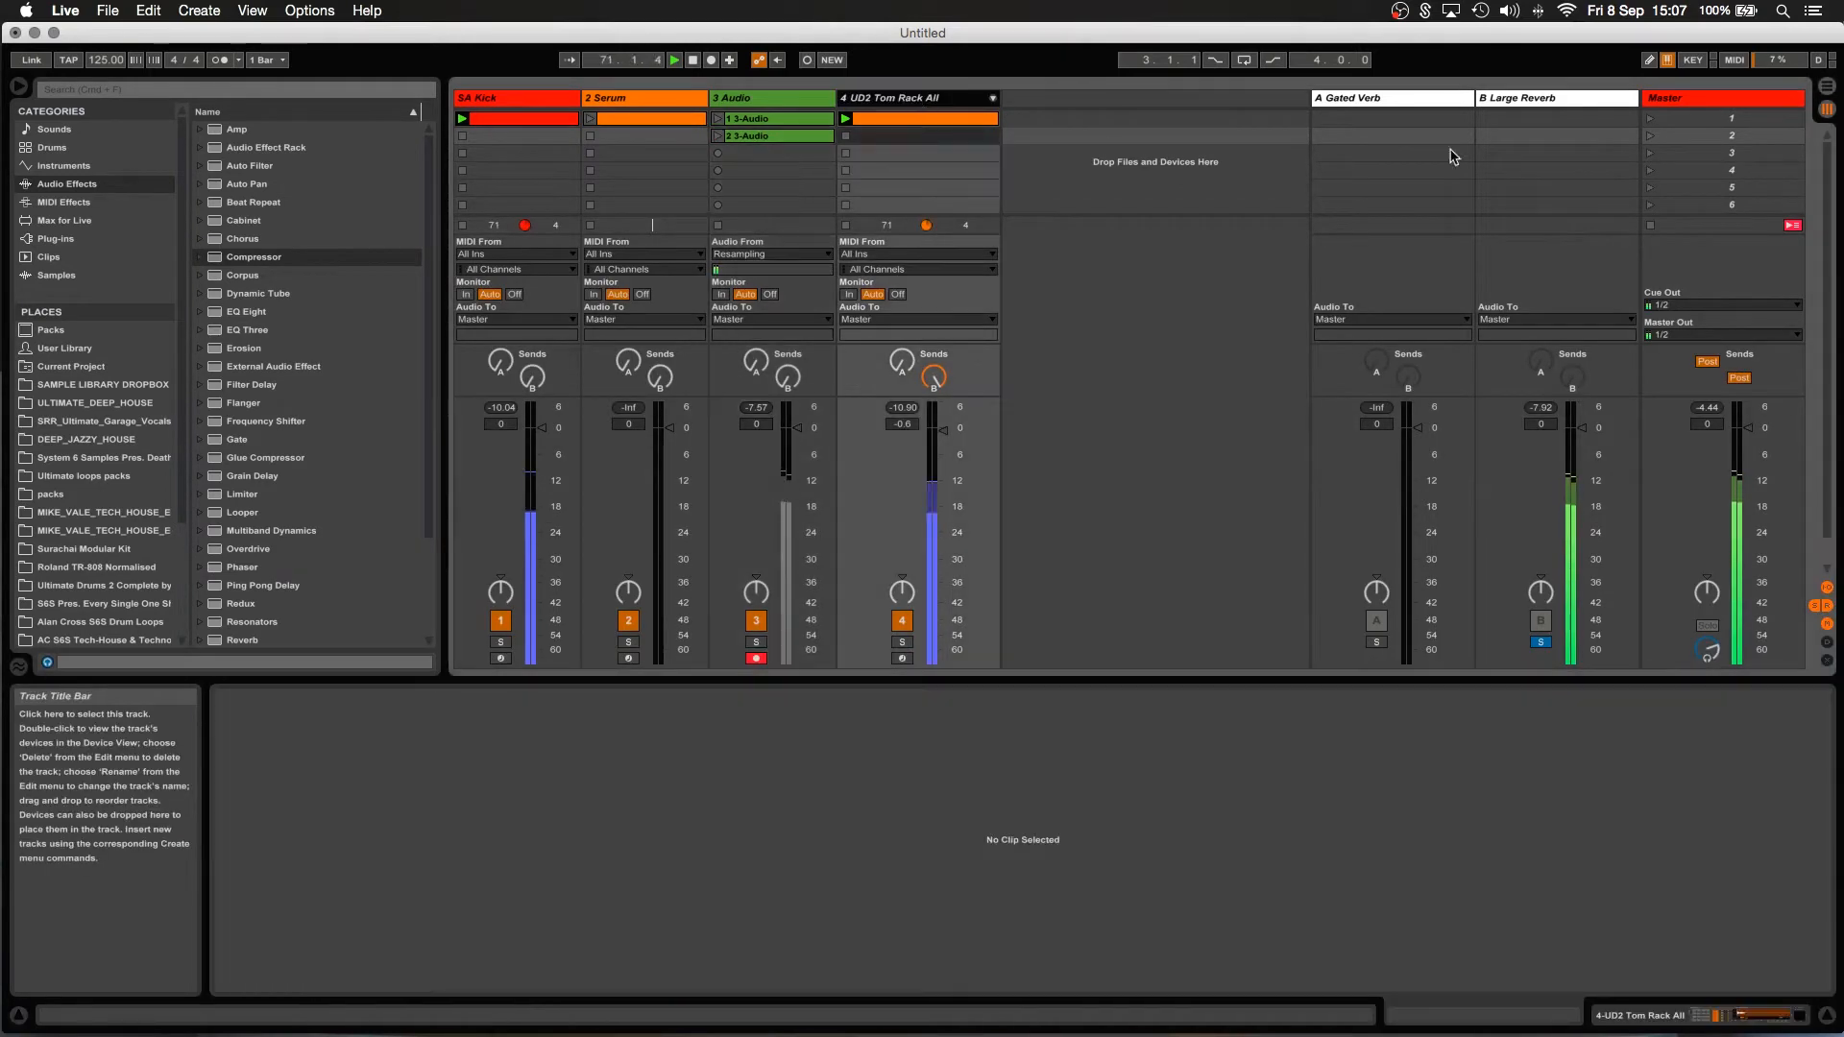
pyautogui.click(1553, 97)
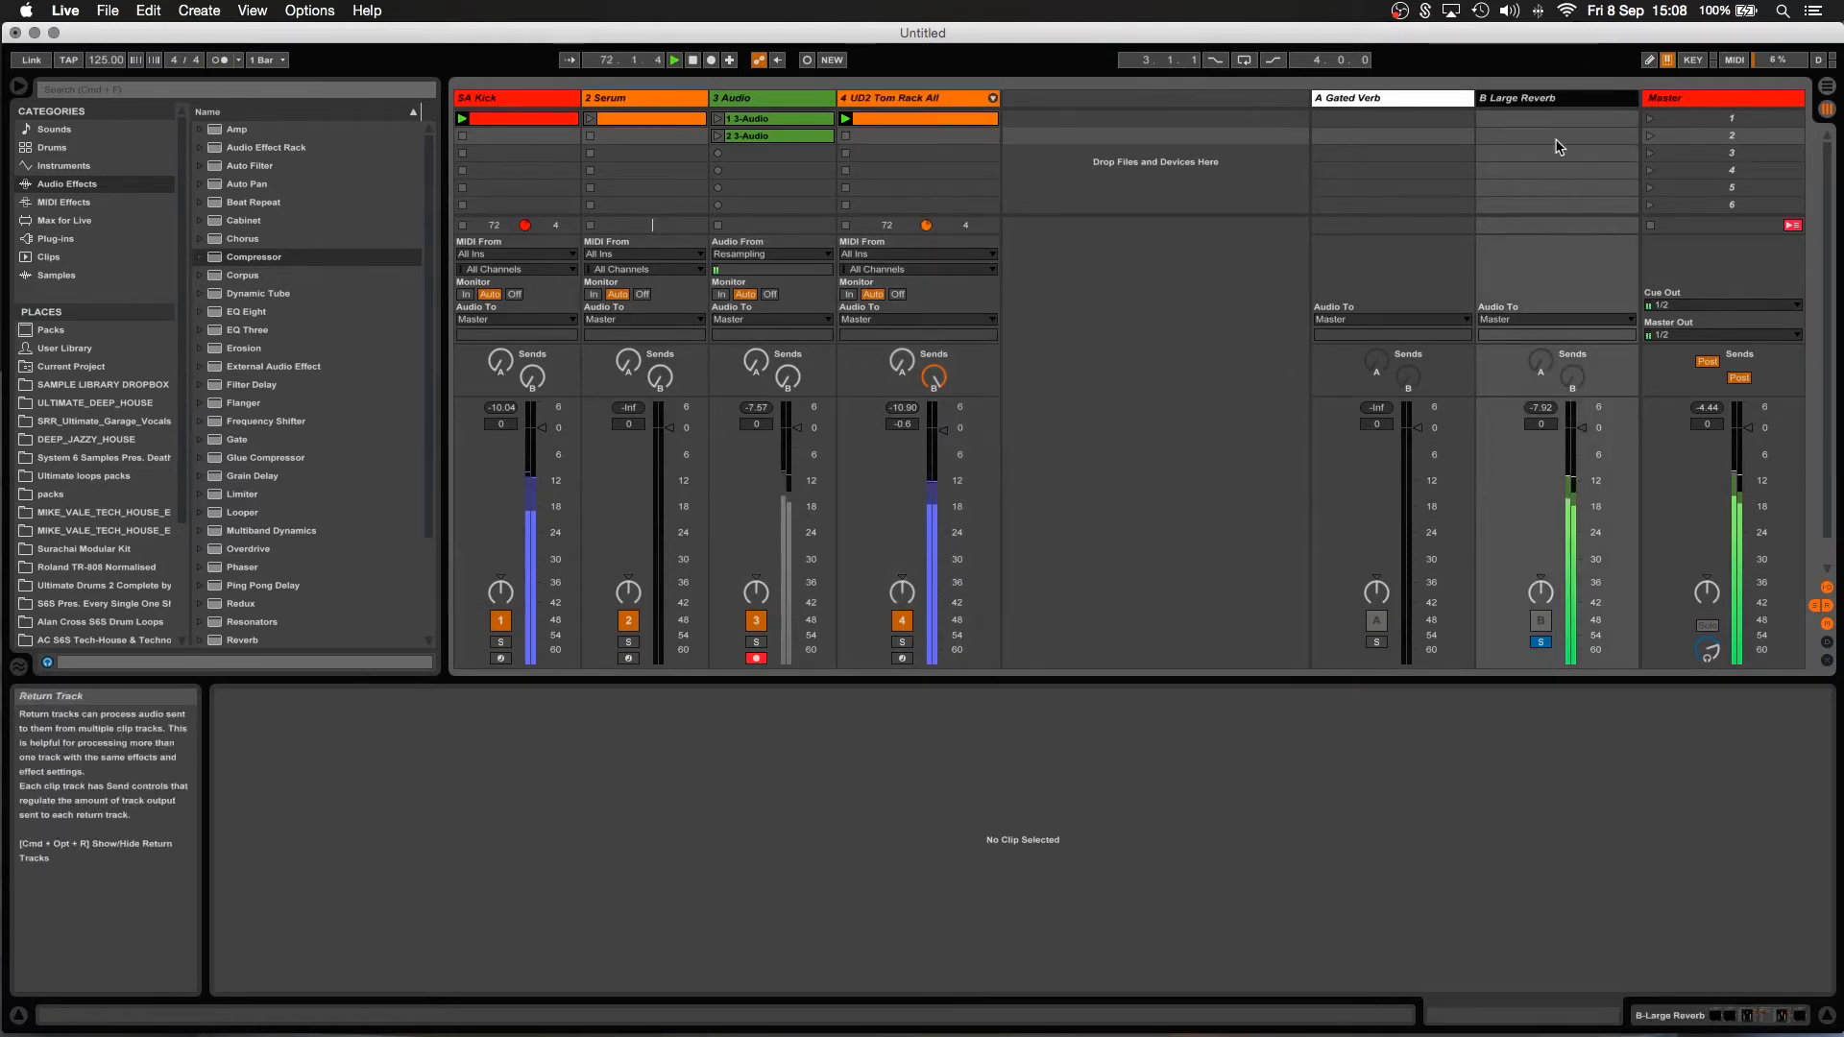
pyautogui.doubleClick(1556, 99)
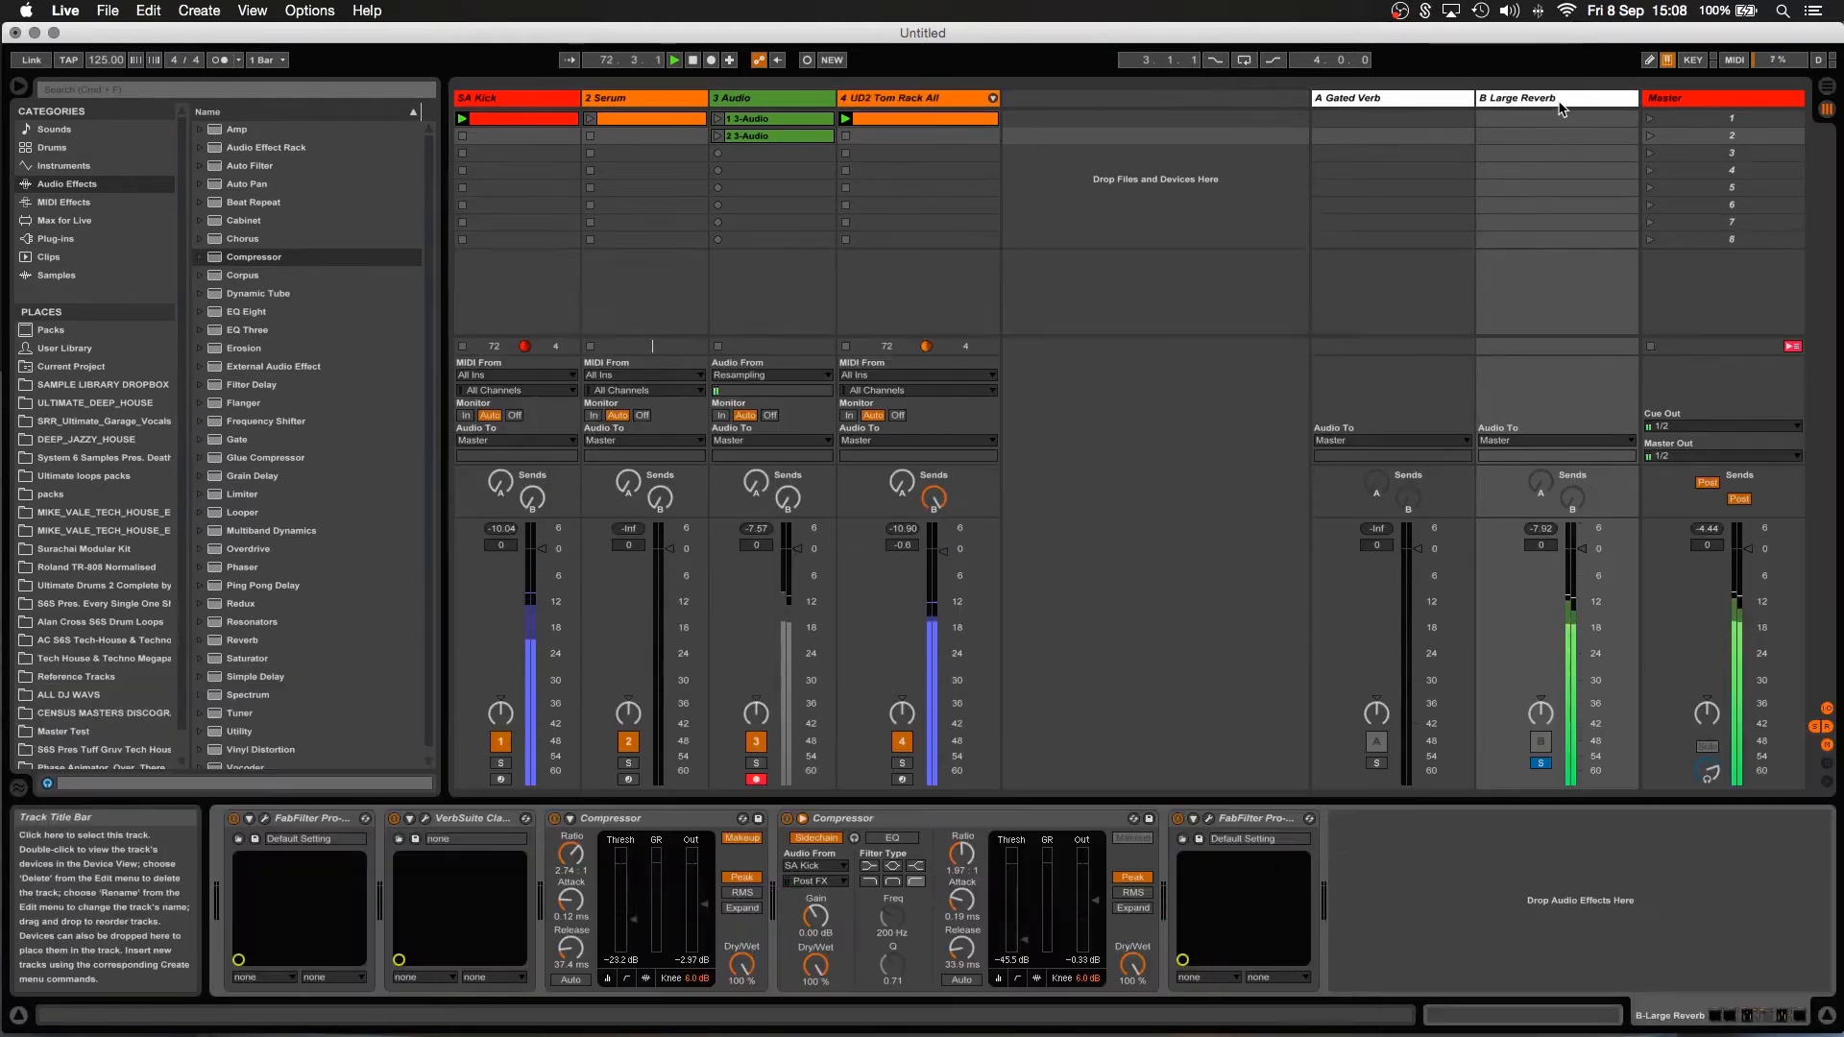
pyautogui.click(815, 867)
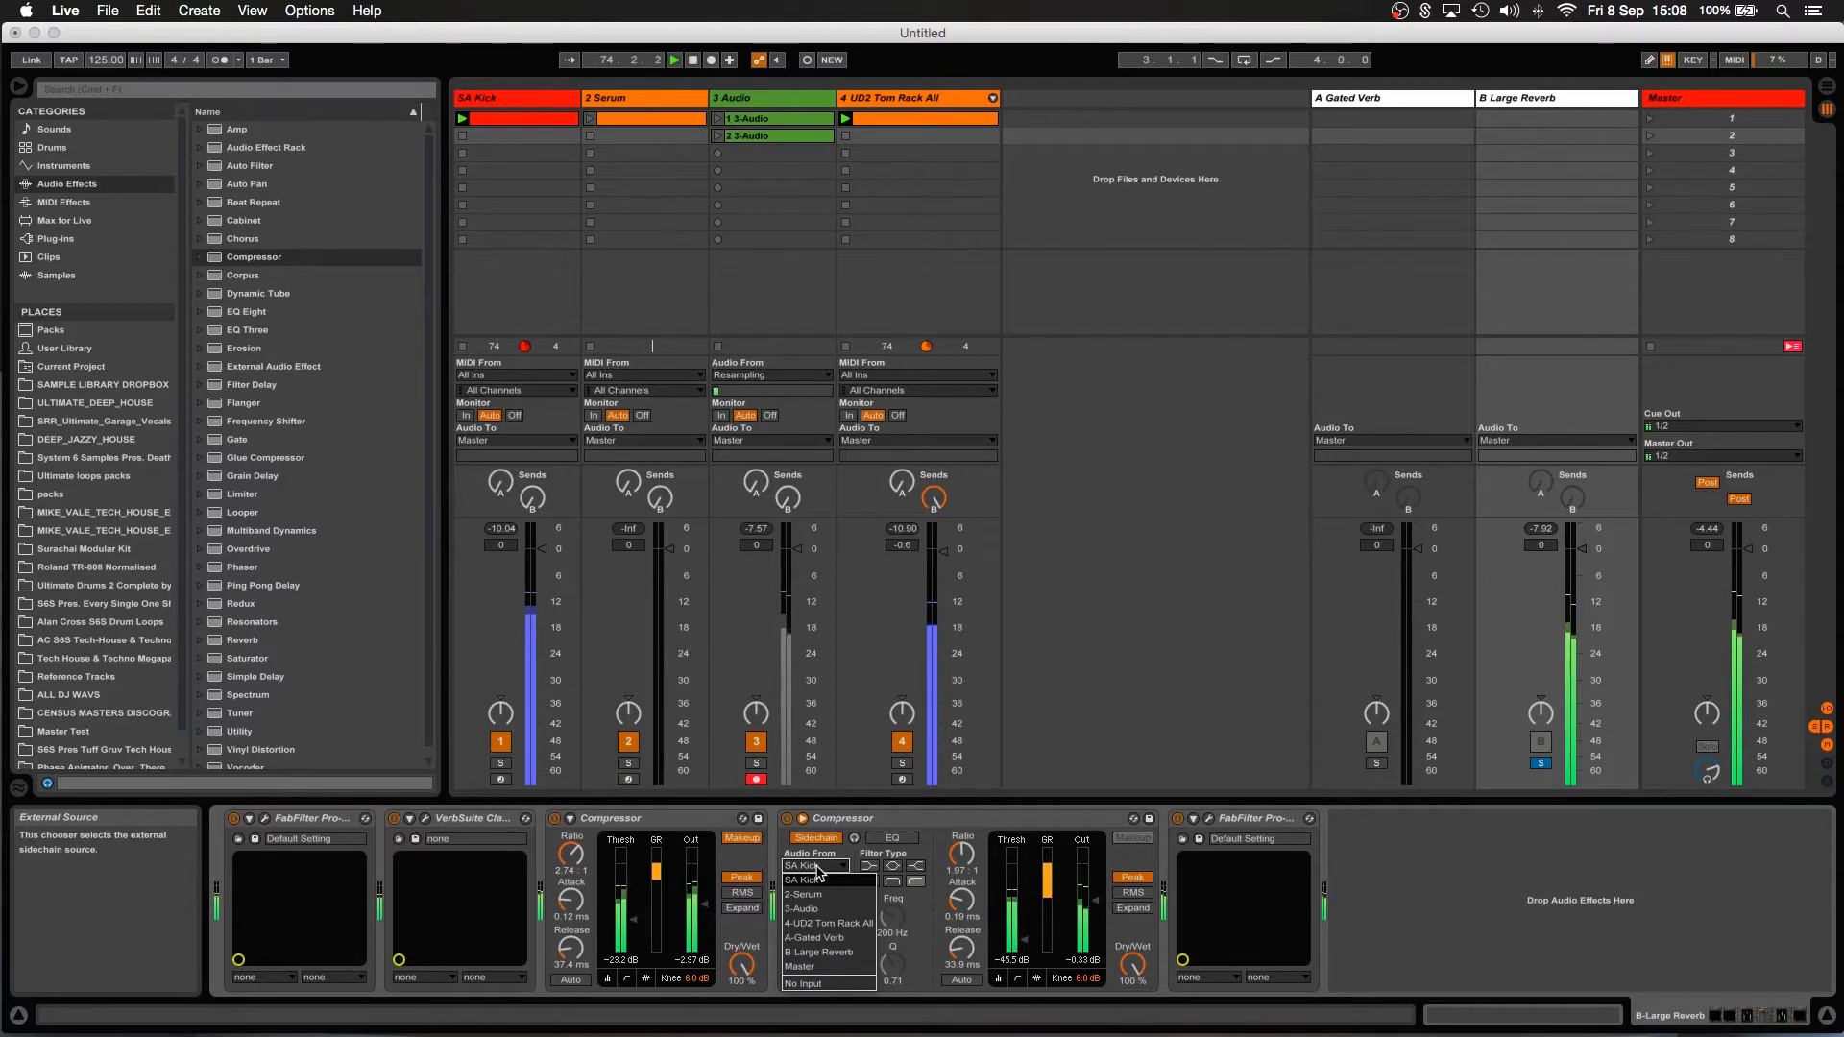
pyautogui.click(828, 923)
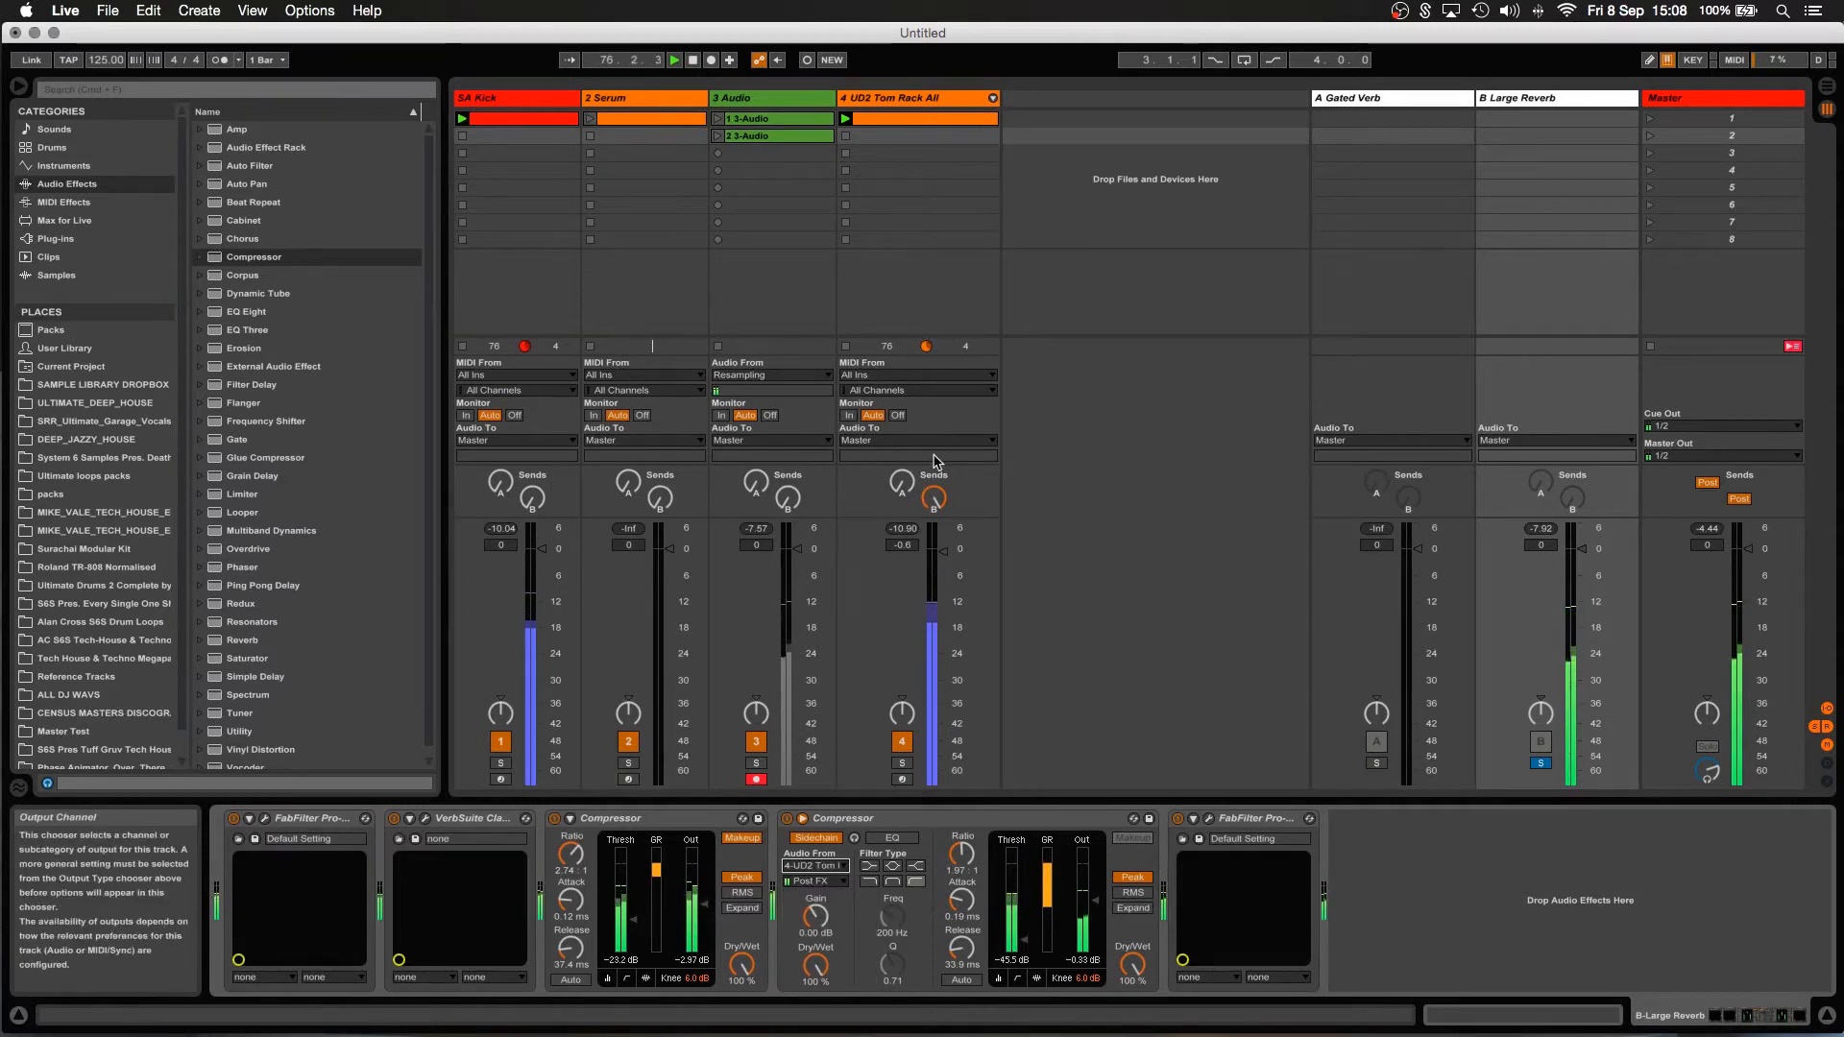
pyautogui.click(1541, 764)
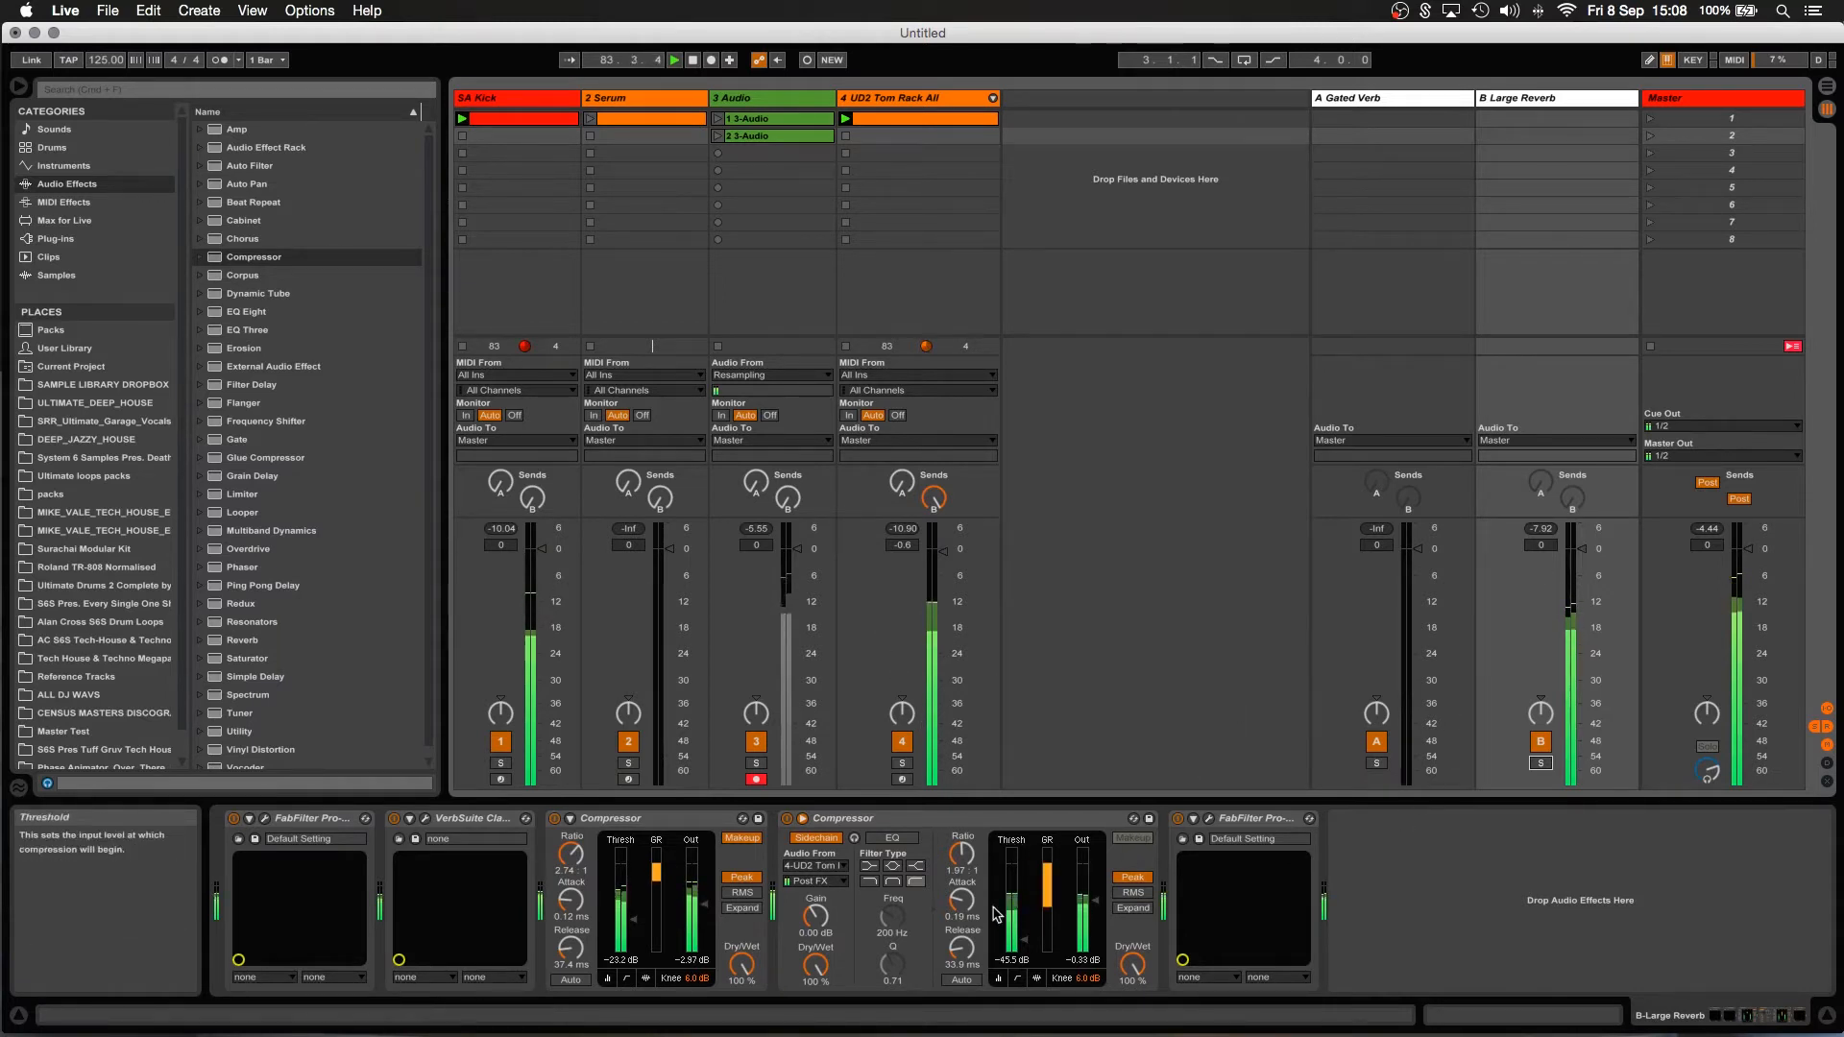
pyautogui.moveTo(999, 913); pyautogui.dragTo(999, 894)
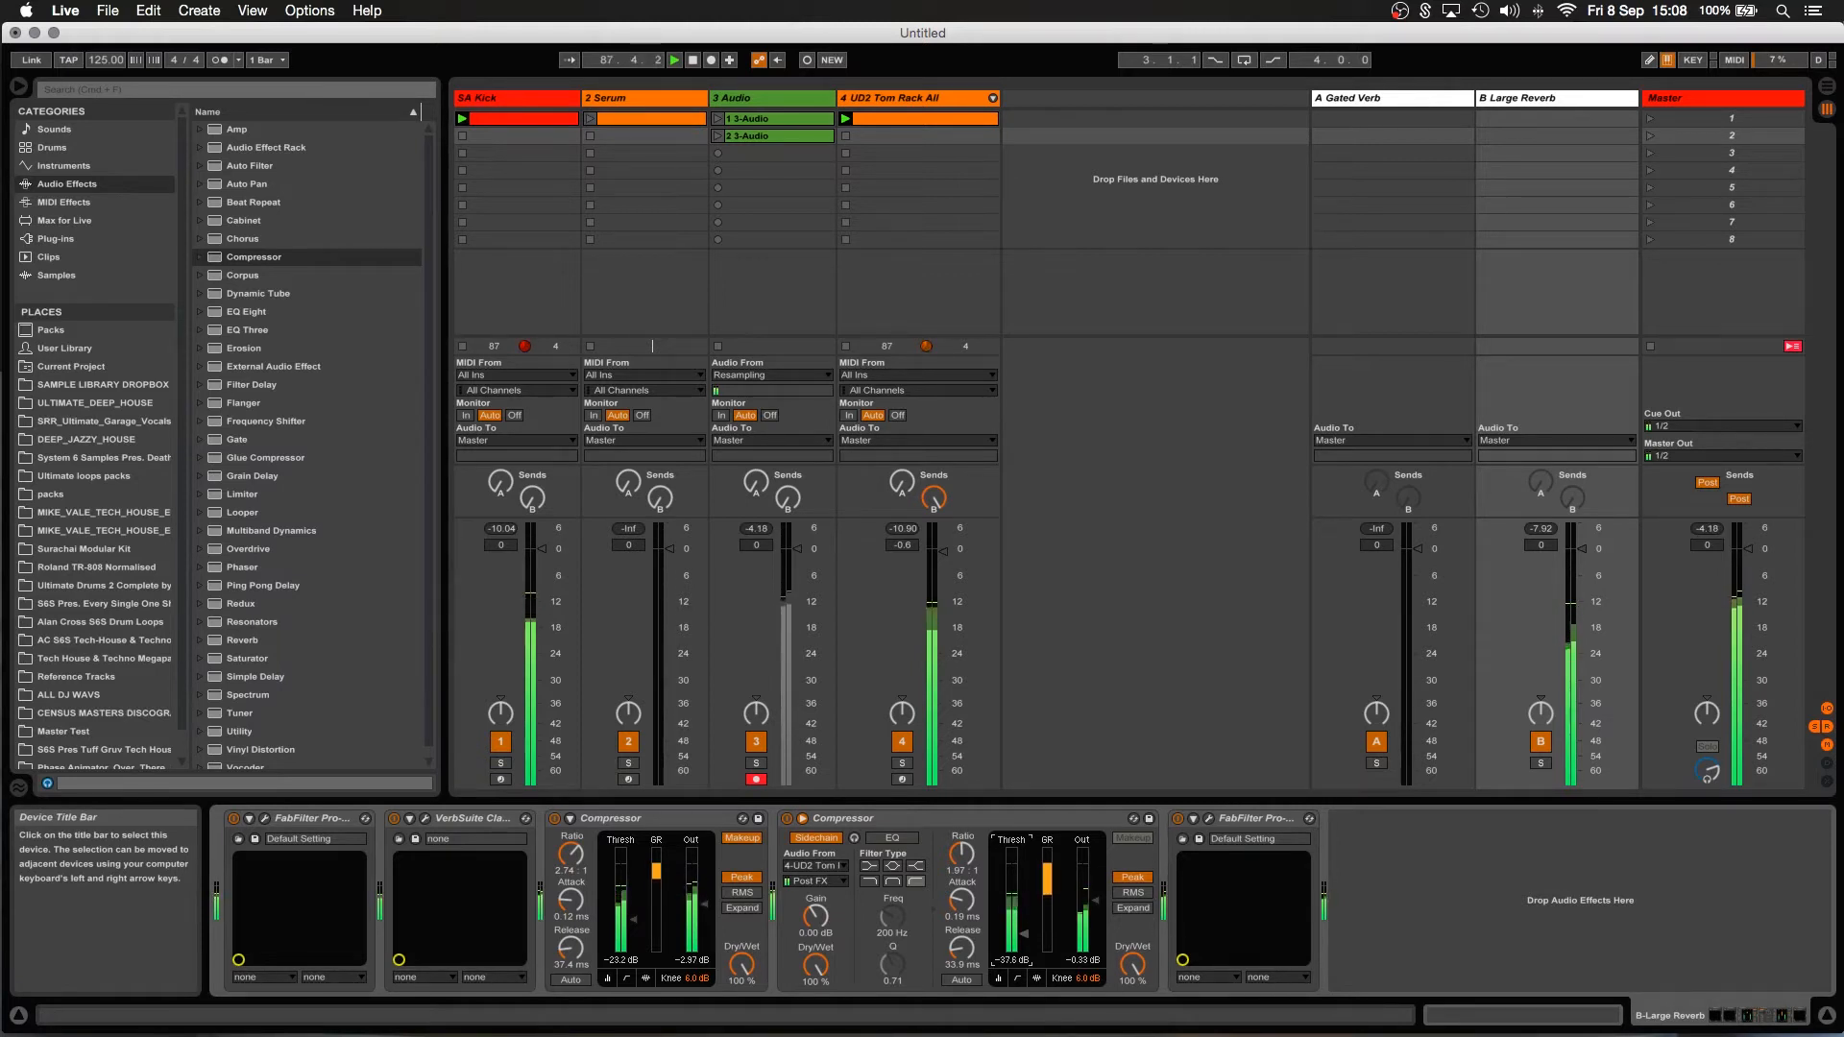
# Lower the high cut in the reverb return's last Pro-Q 2 to between 500 Hz and 1 kHz and close its window.
pyautogui.click(1208, 819)
pyautogui.moveTo(1140, 604); pyautogui.dragTo(986, 557)
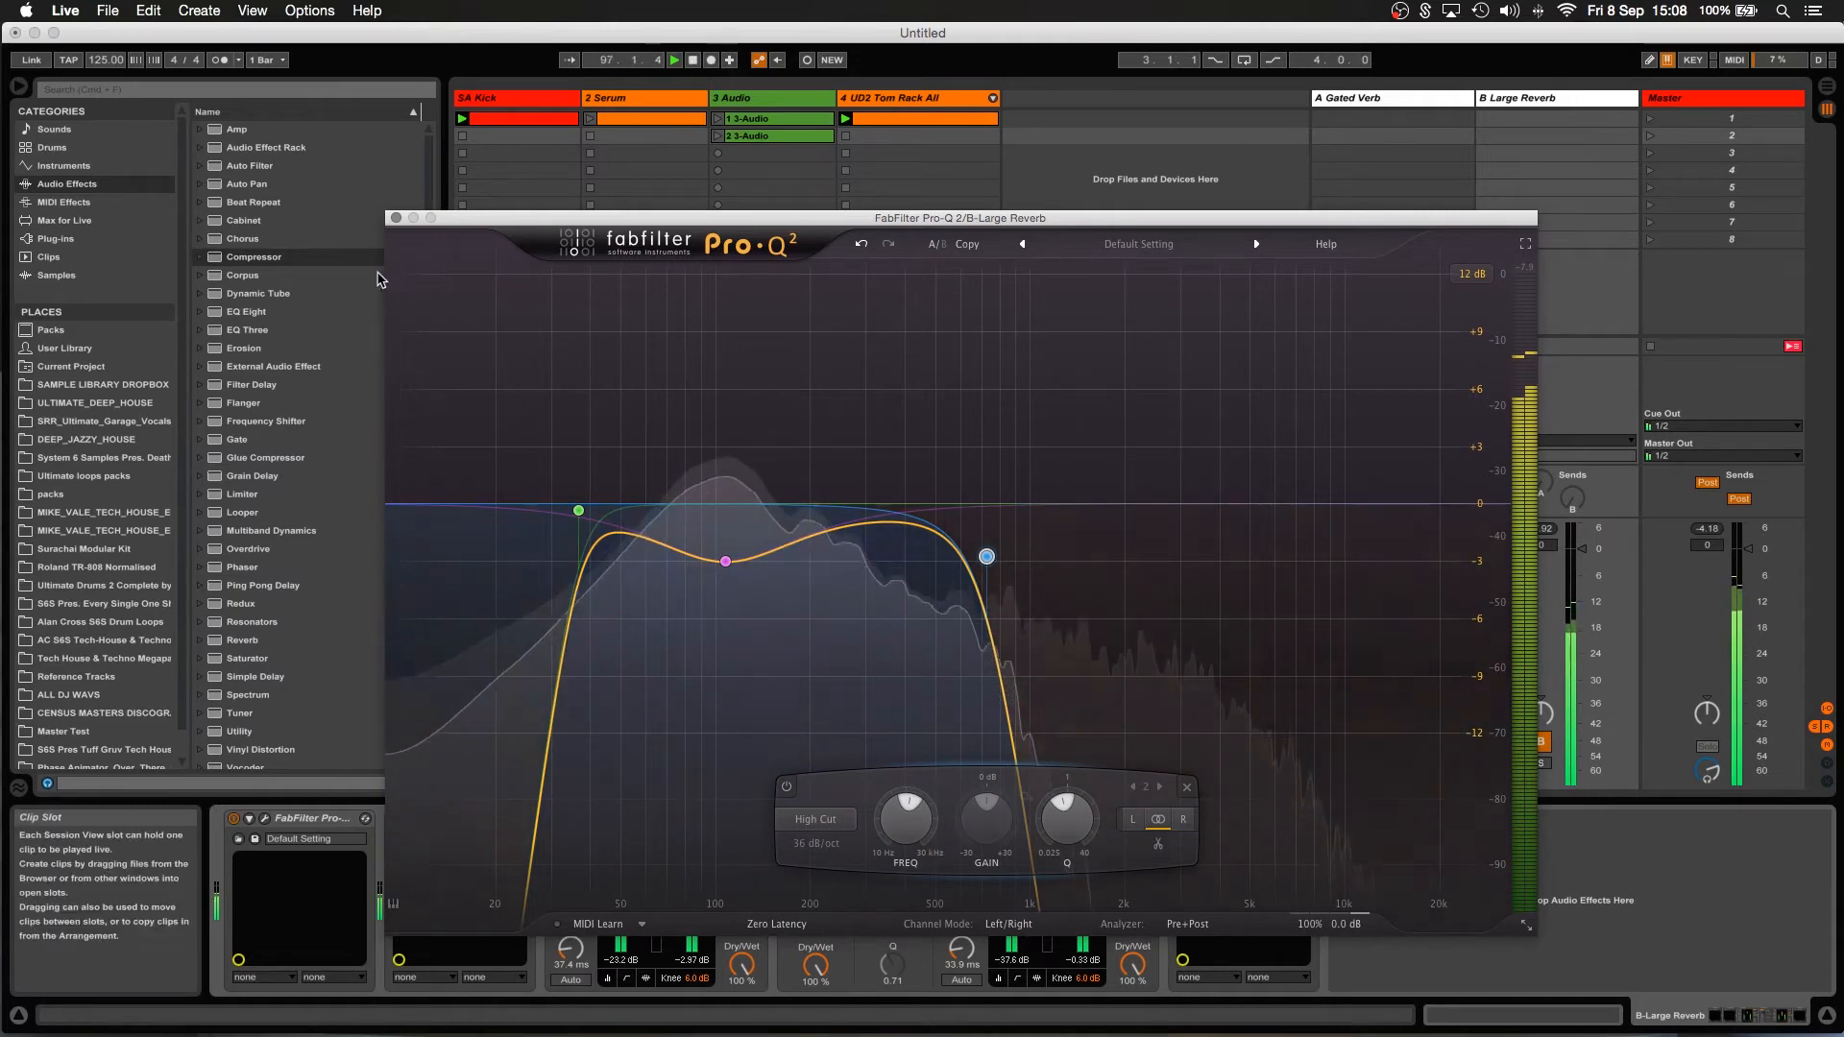
pyautogui.click(395, 220)
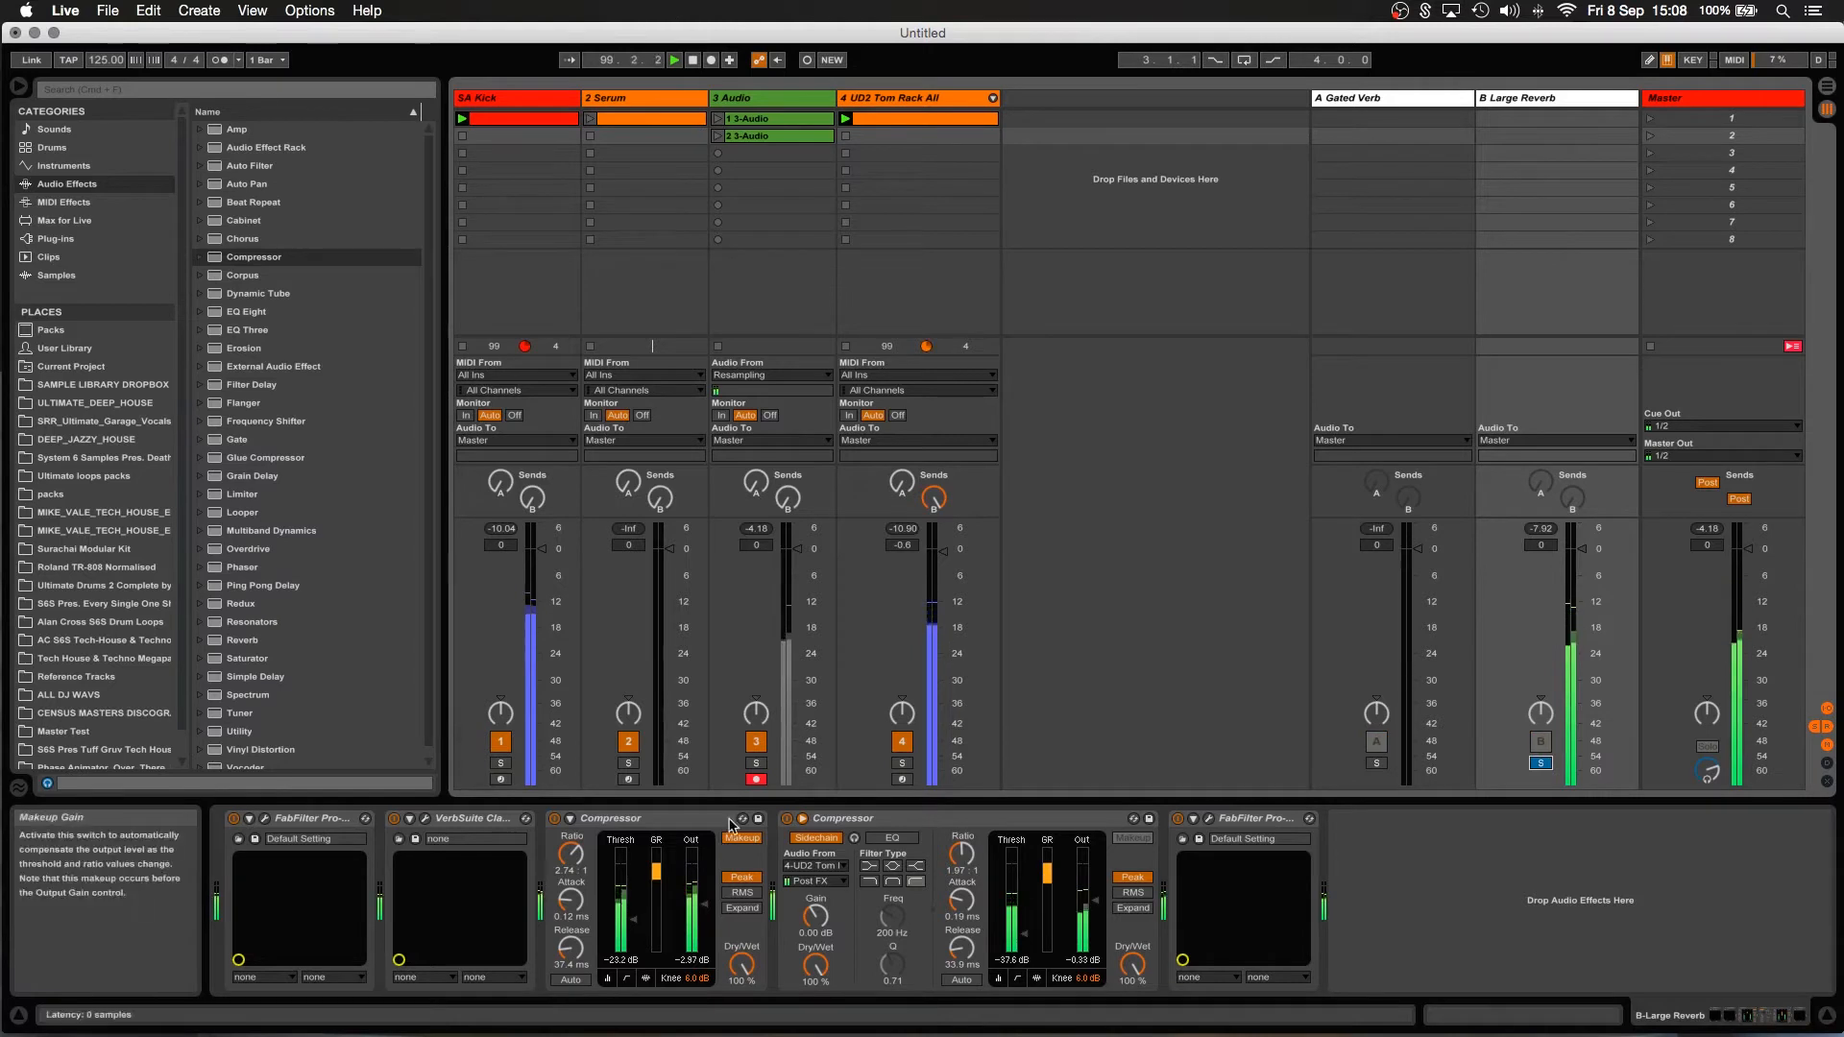
# With the B Large Reverb return soloed, record a third resampled clip into the 3 Audio track.
pyautogui.click(718, 154)
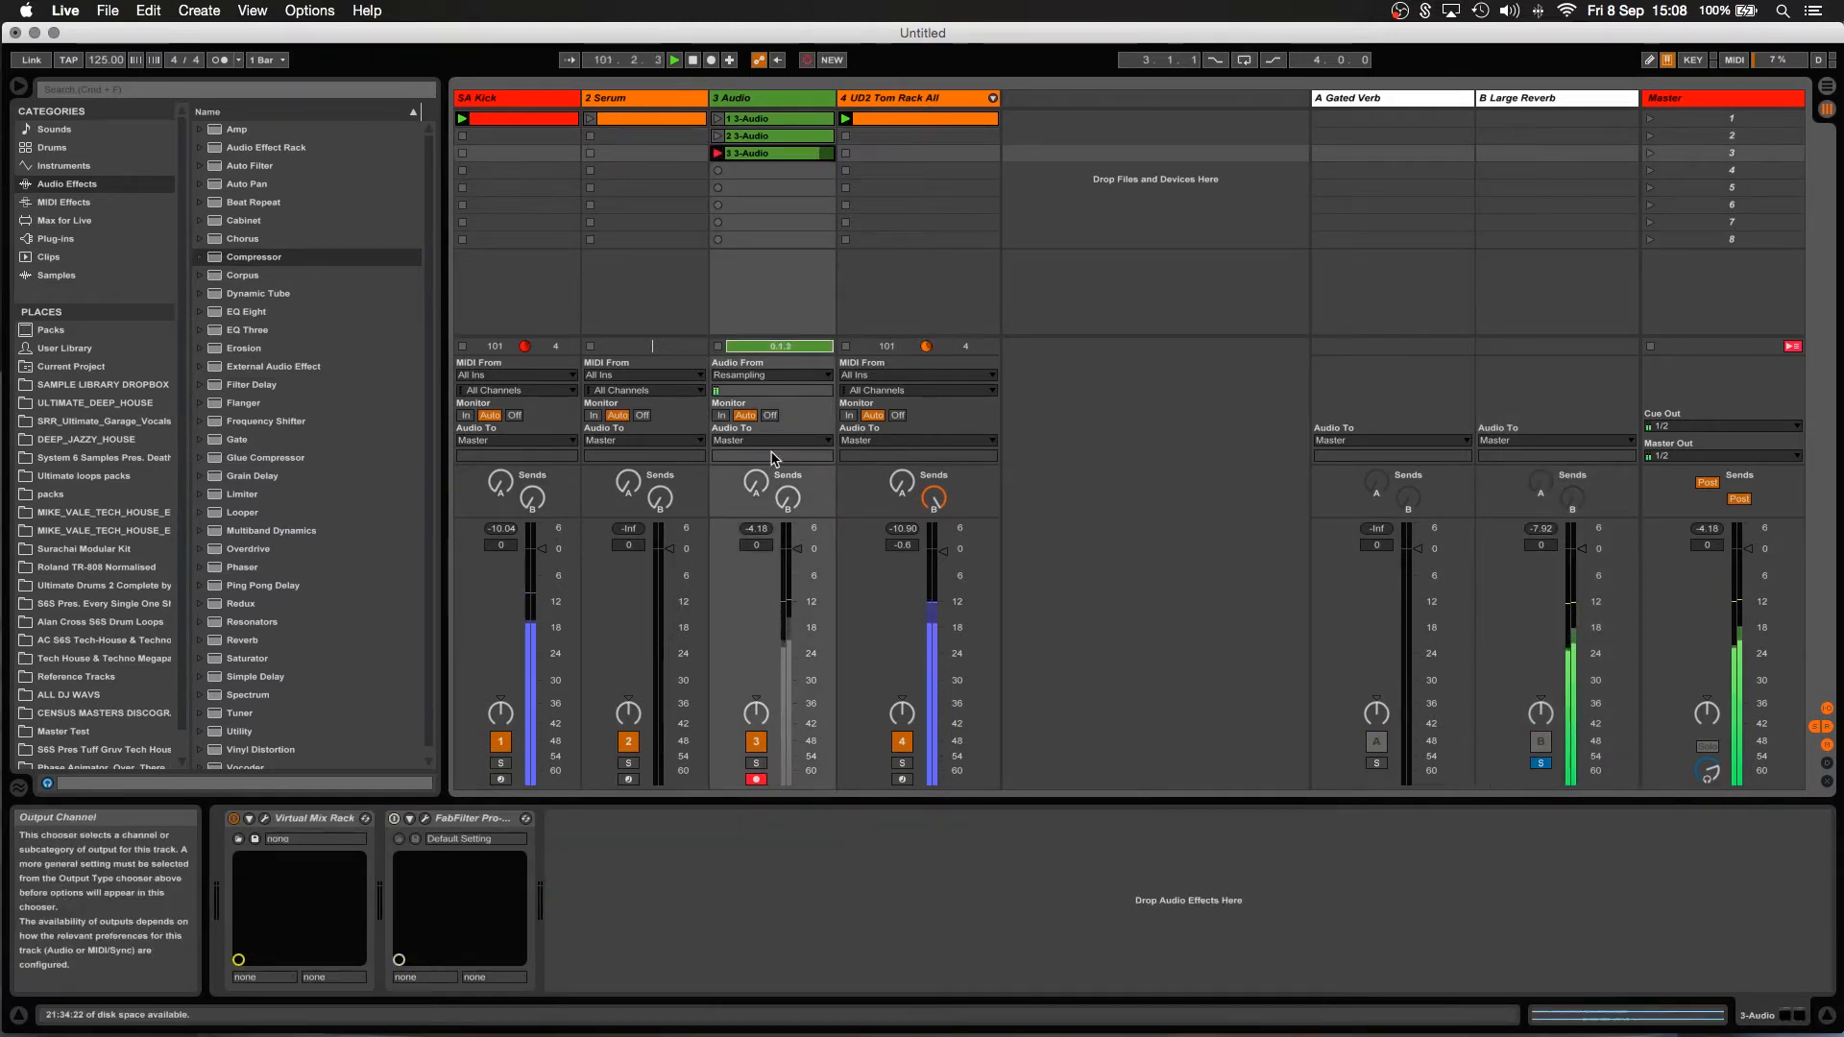
pyautogui.click(720, 346)
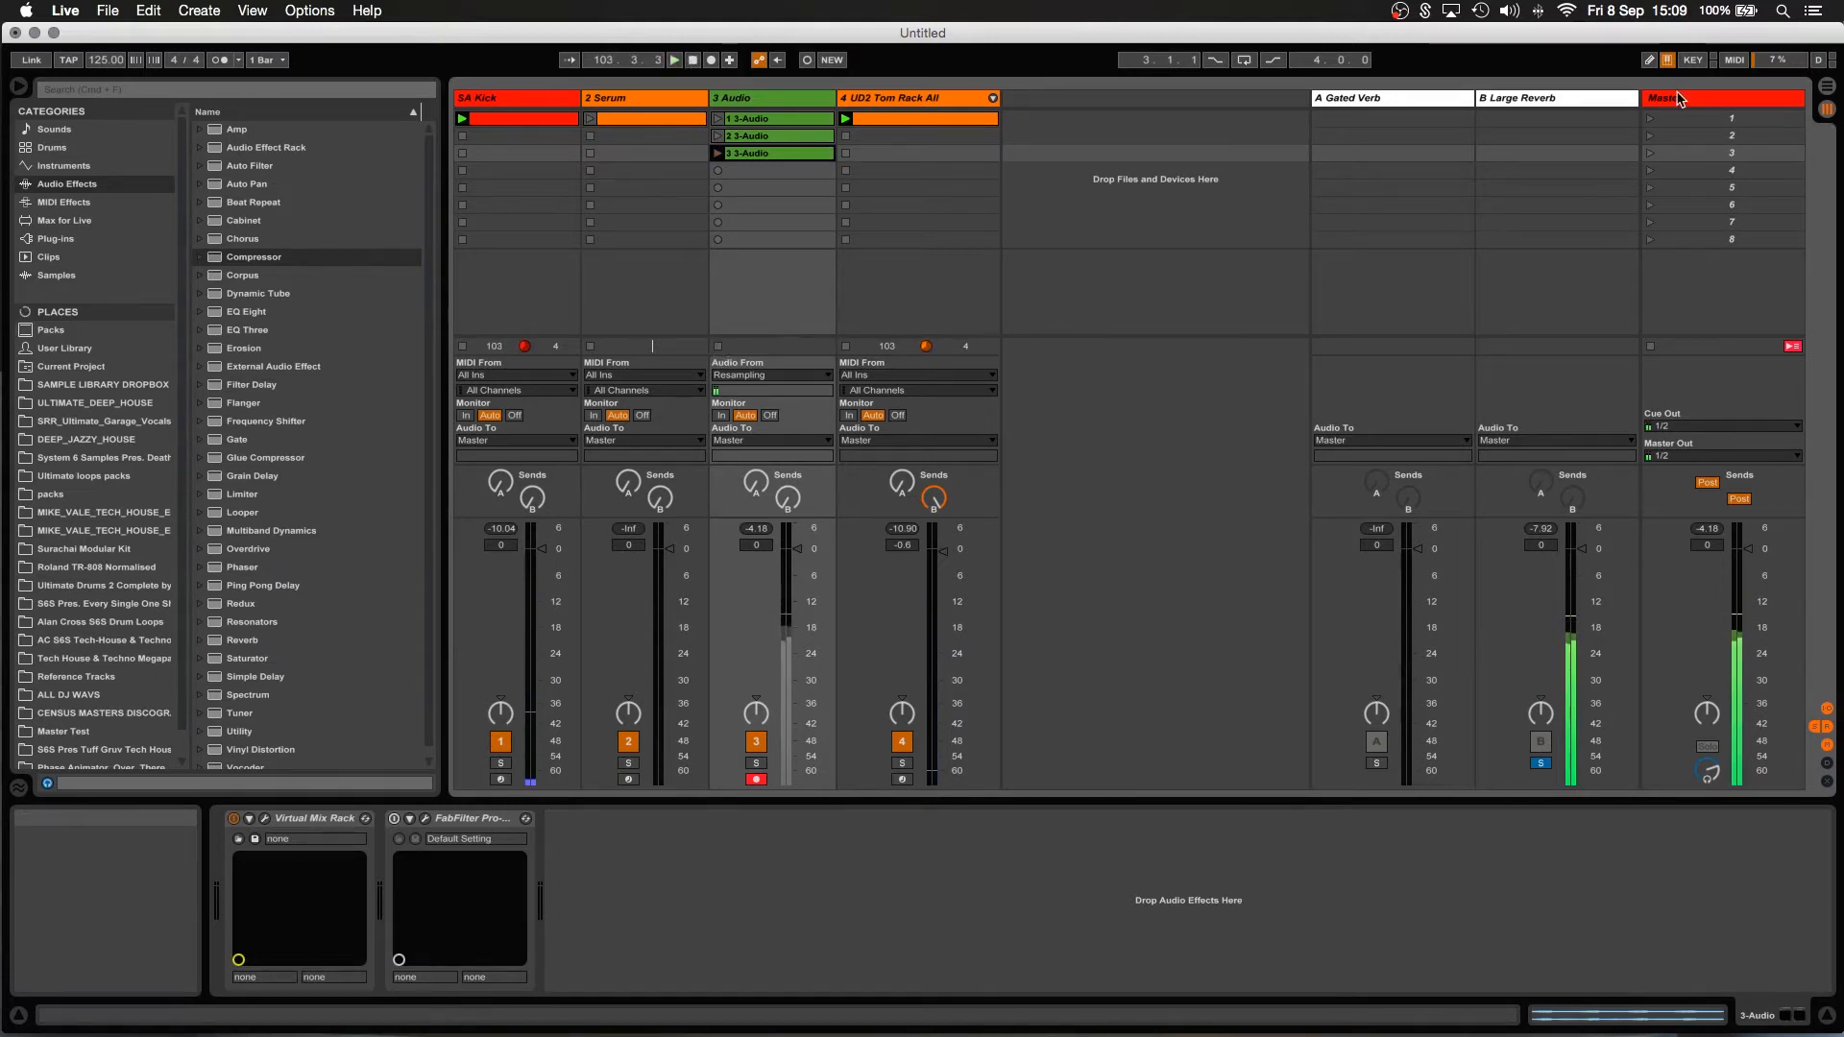
# Add FabFilter Pro-Q 2 from the plug-in list to the end of the Master track's effects.
pyautogui.click(1706, 104)
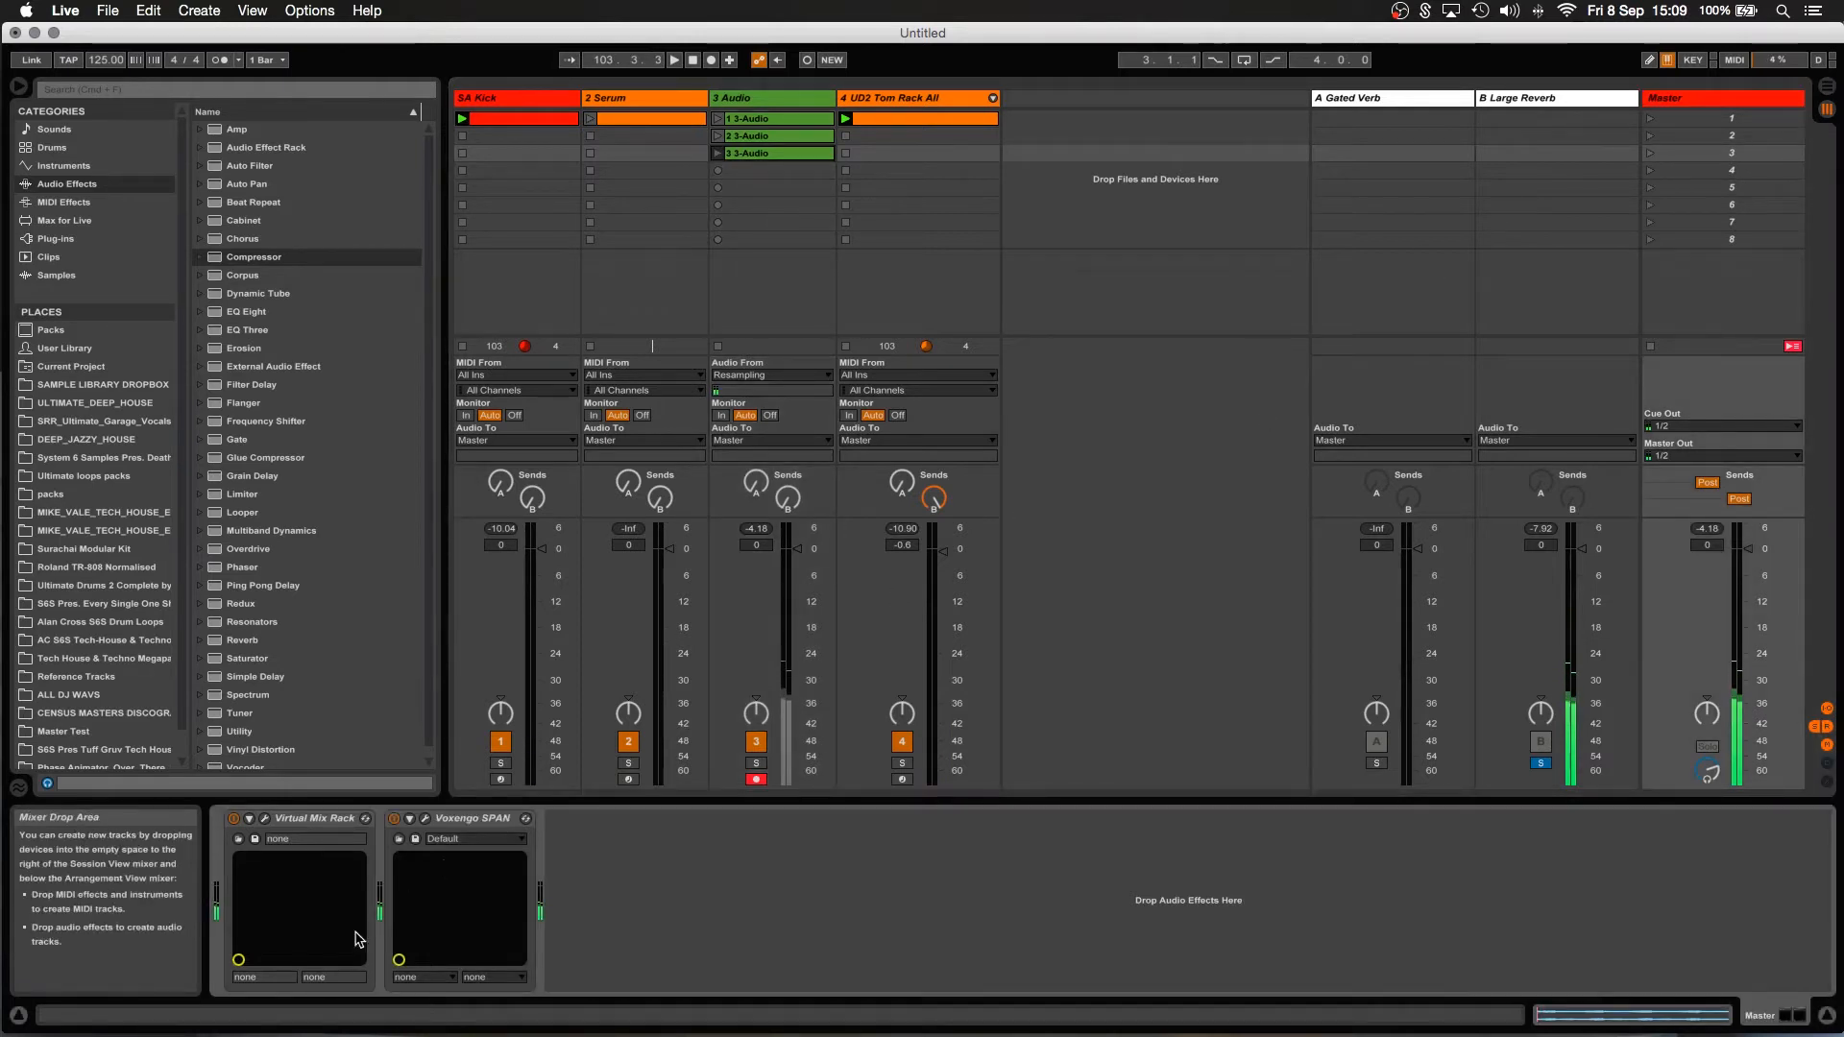
pyautogui.click(465, 823)
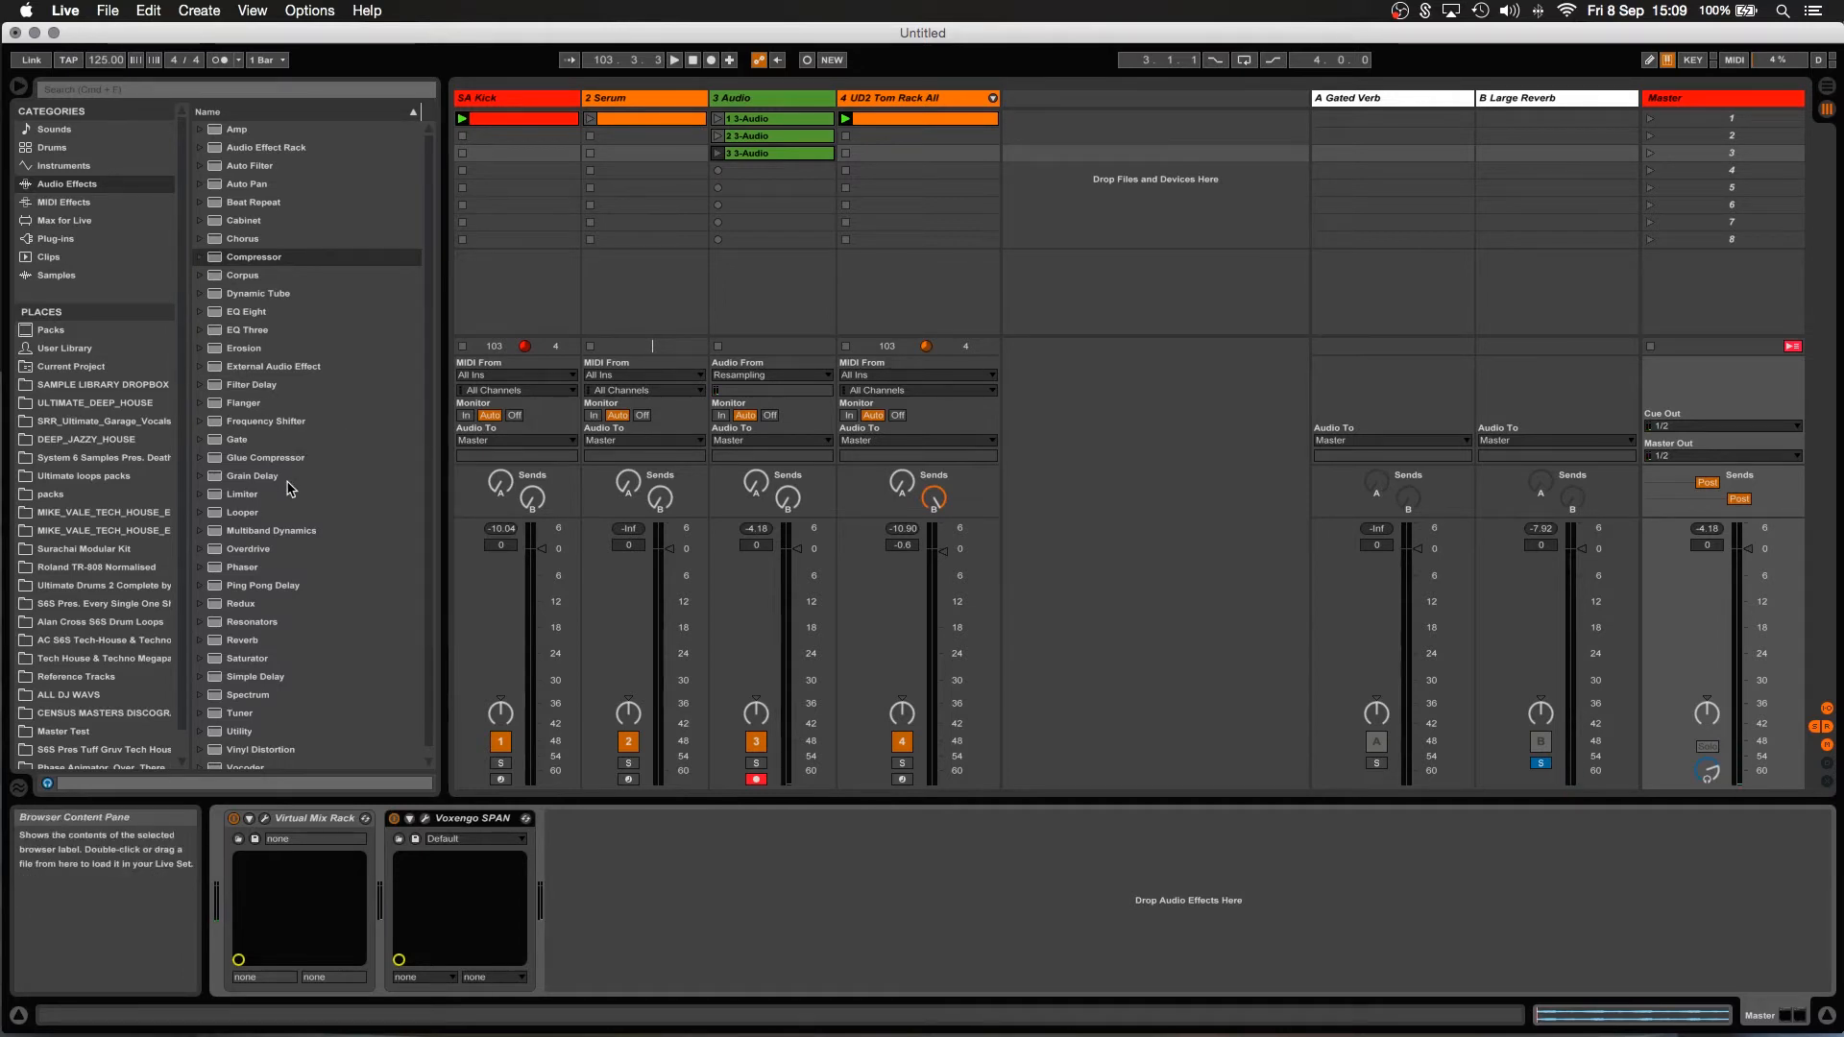
pyautogui.scroll(-1, 289, 493)
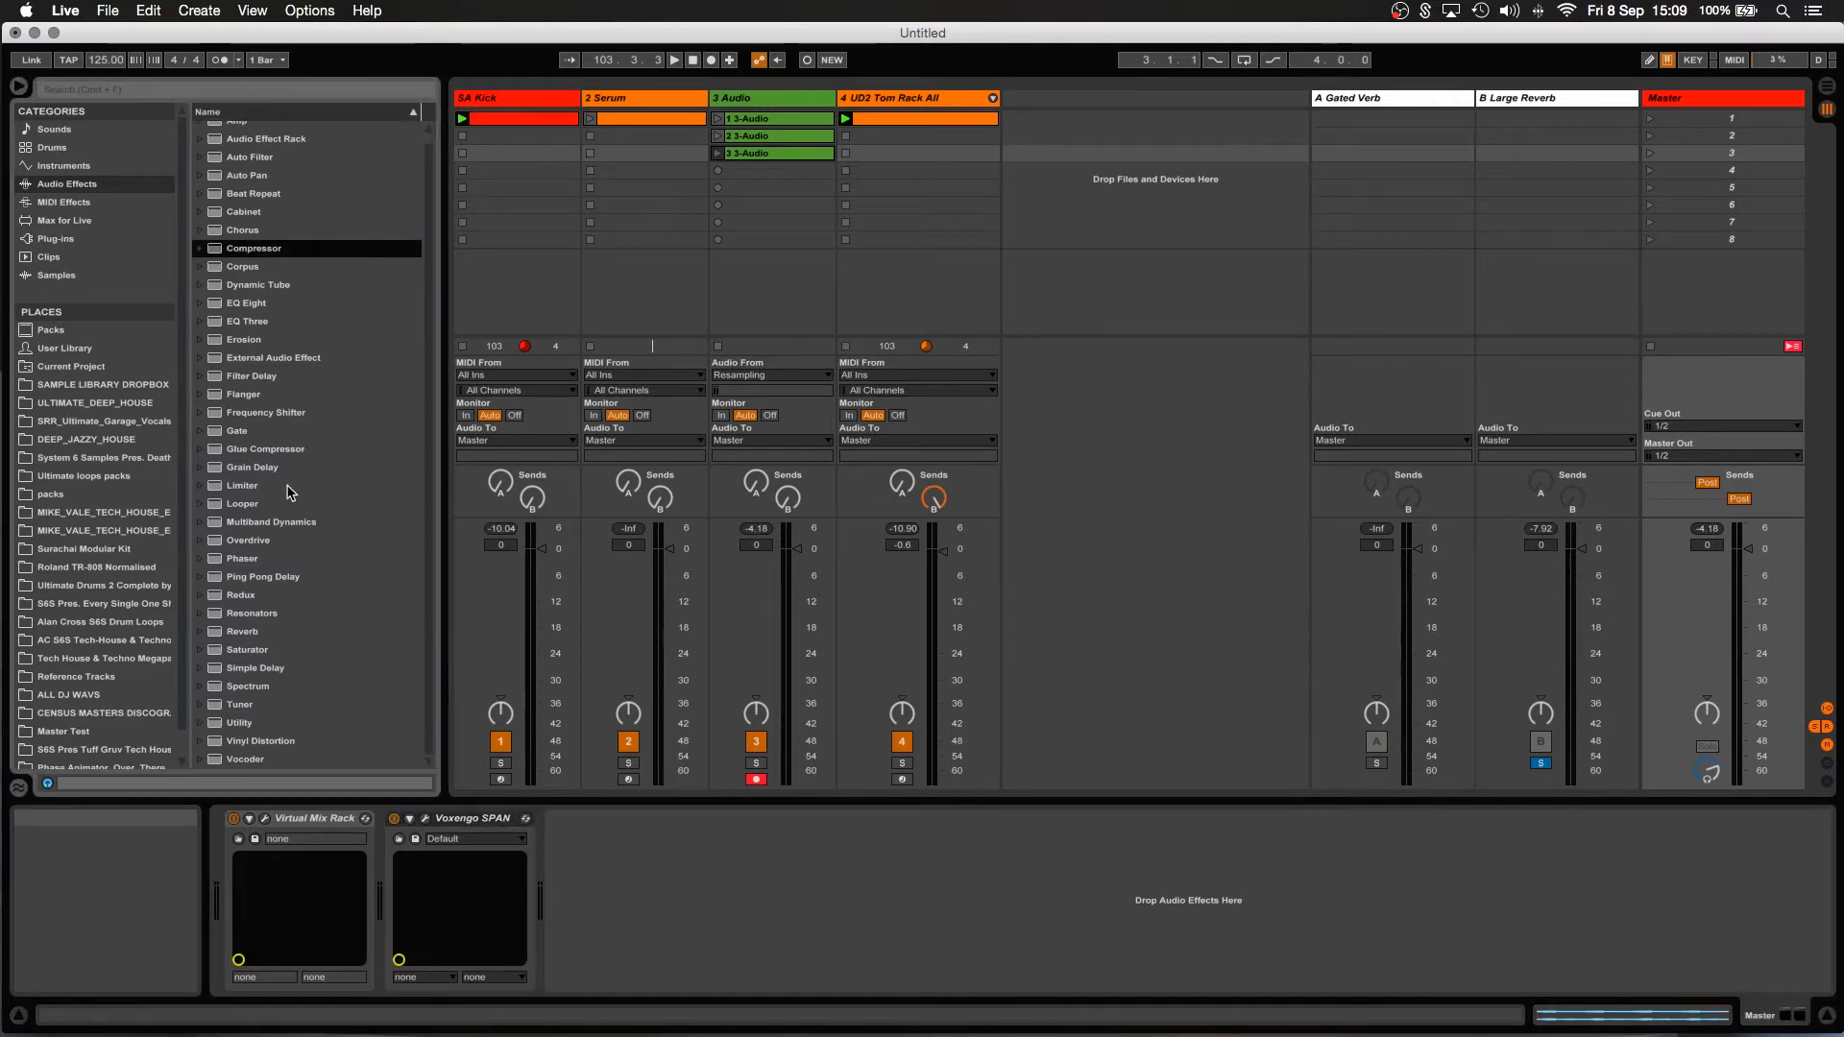
pyautogui.scroll(1, 289, 492)
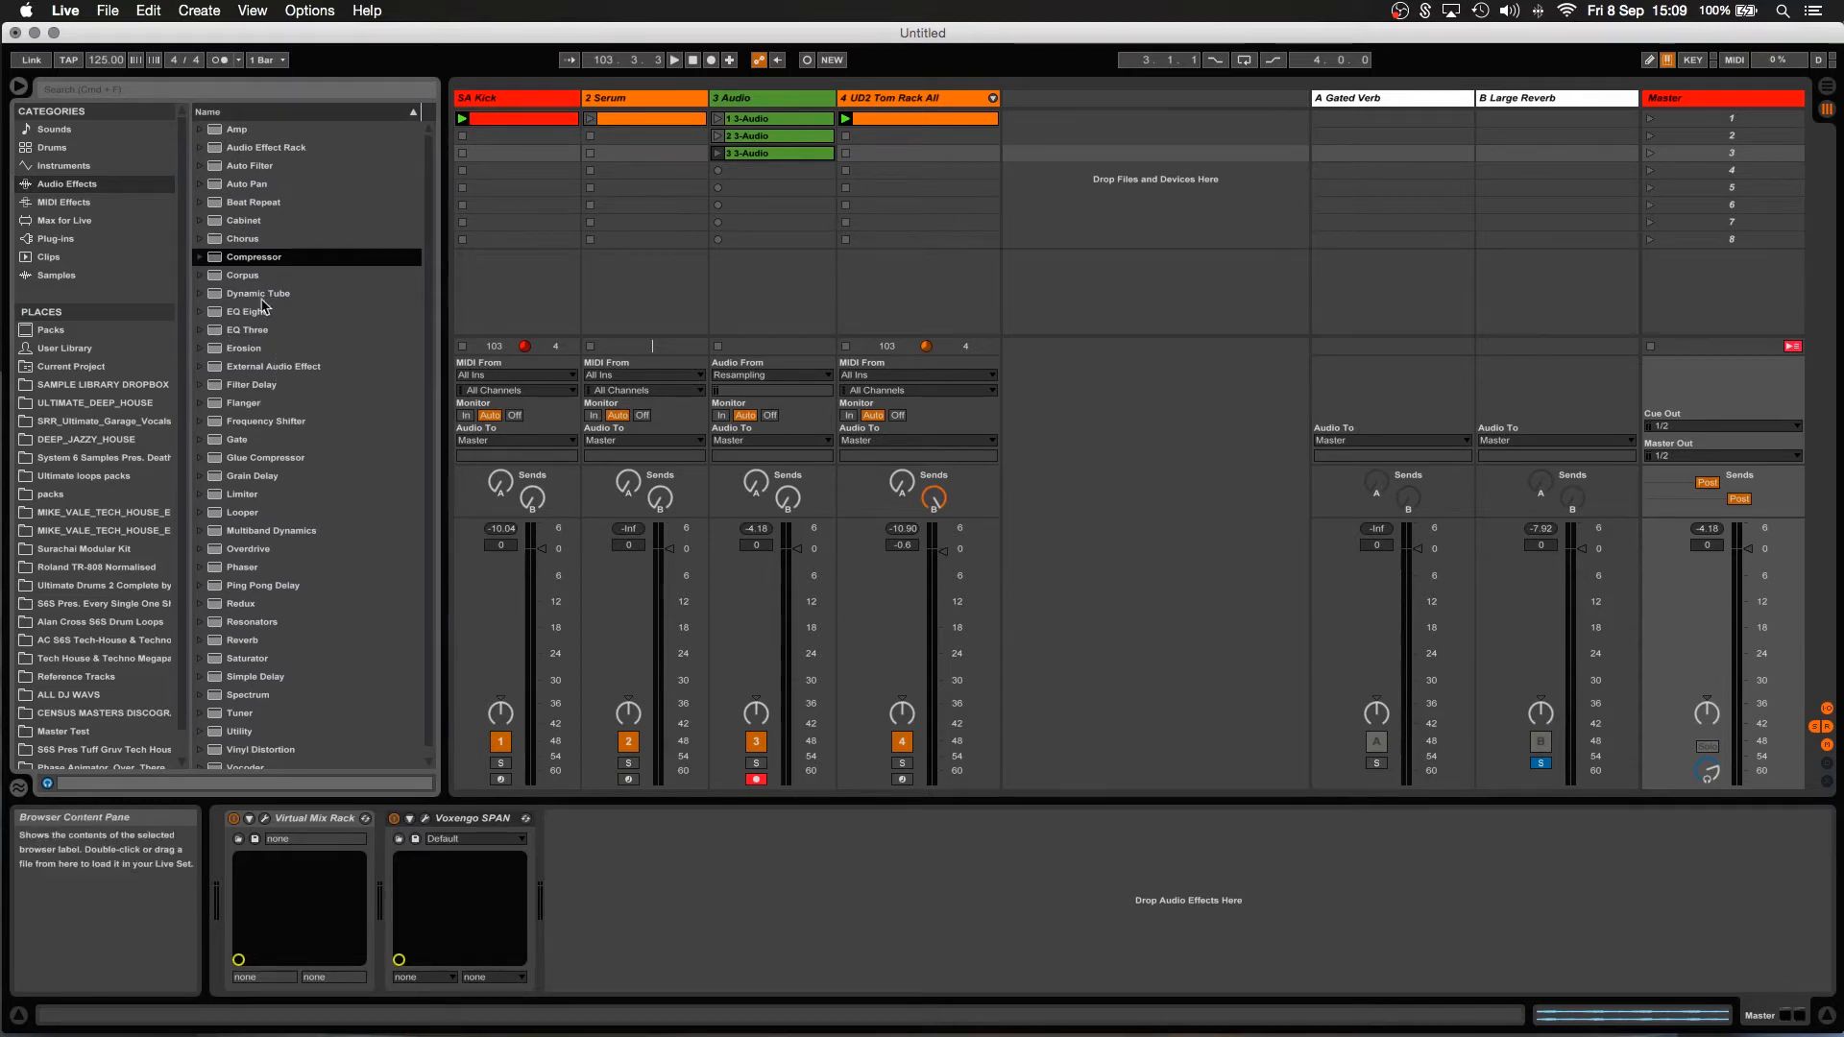
pyautogui.scroll(-1, 271, 501)
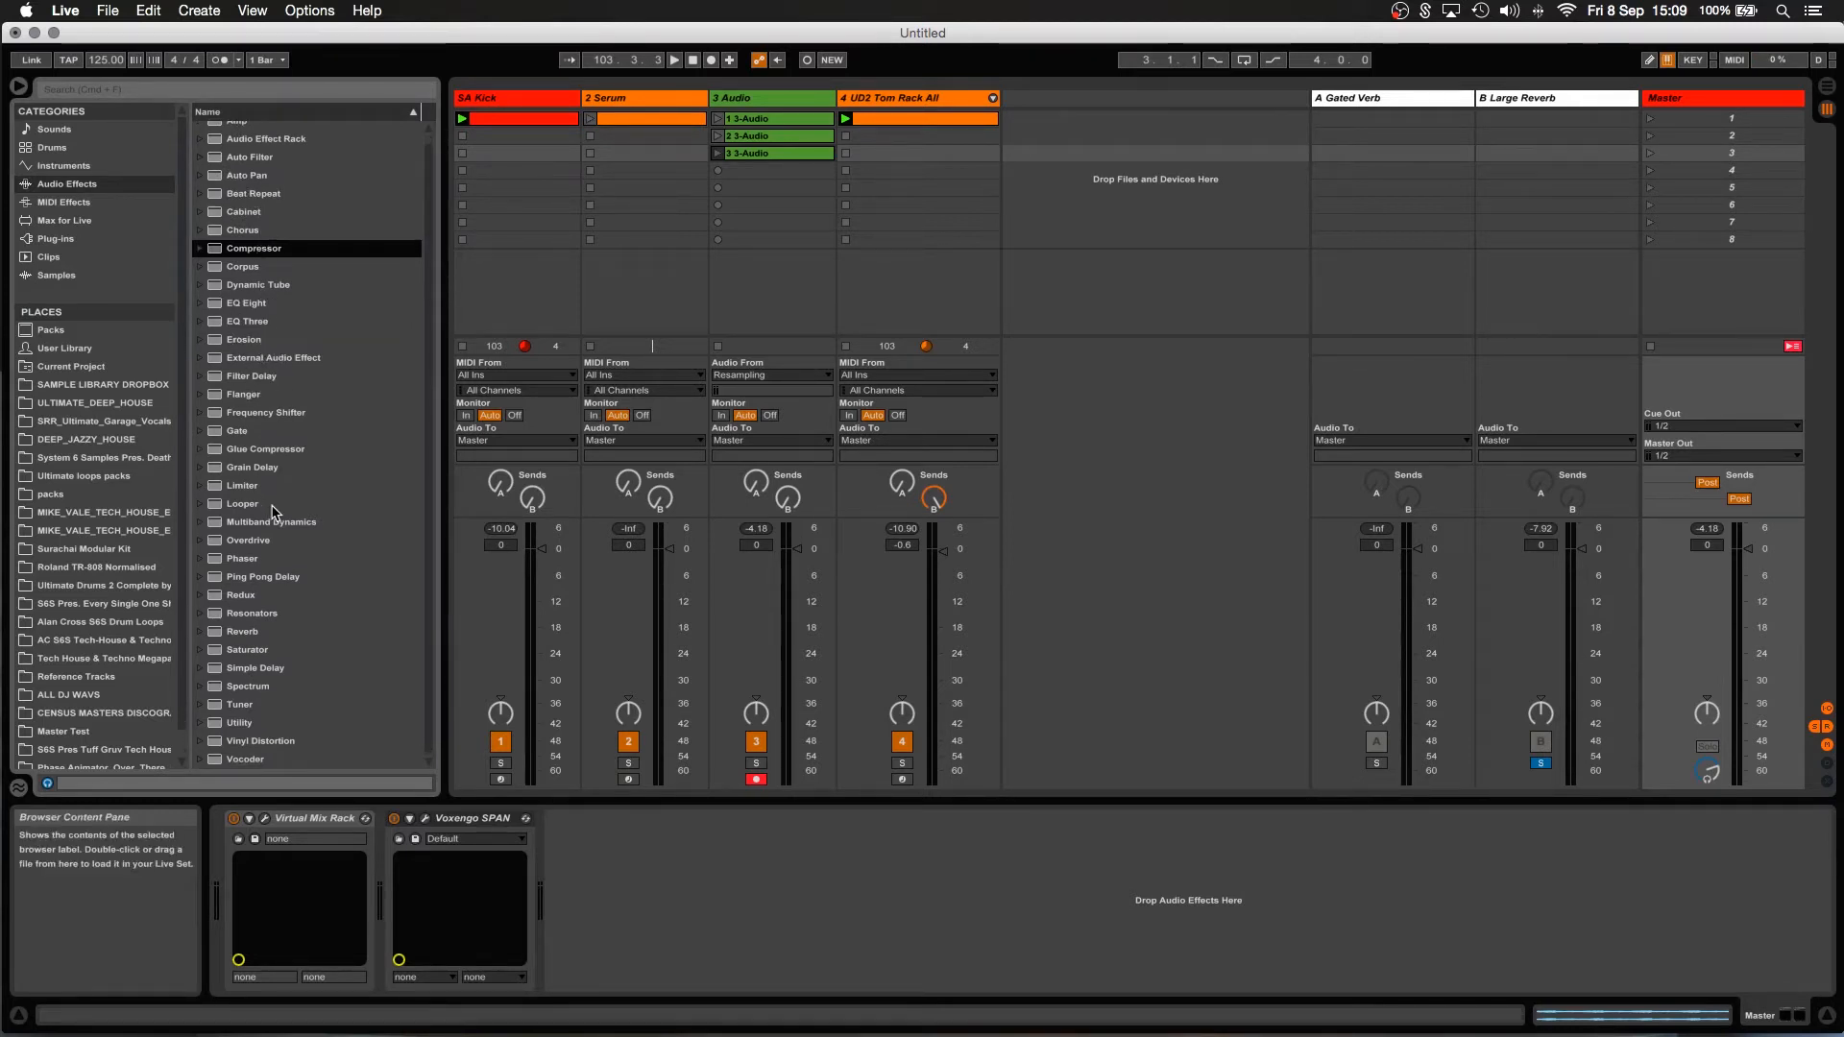
pyautogui.click(56, 238)
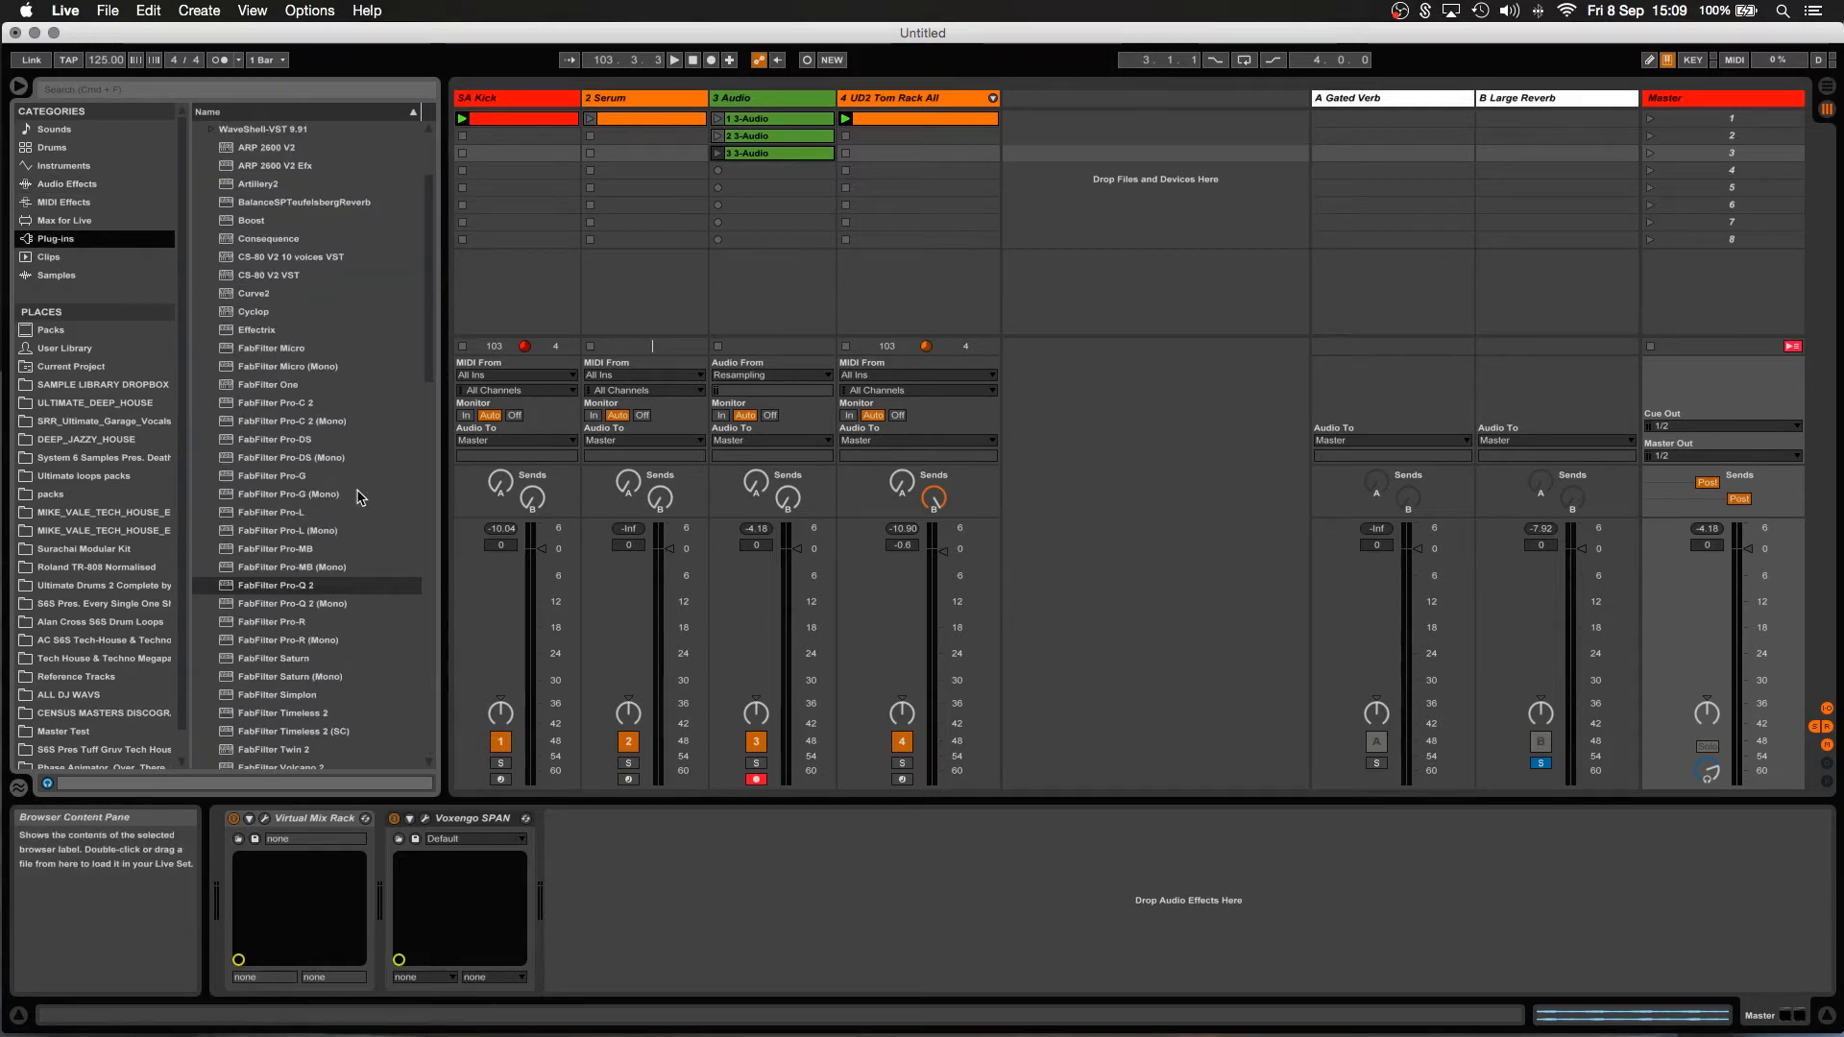
pyautogui.click(300, 586)
pyautogui.press('Return')
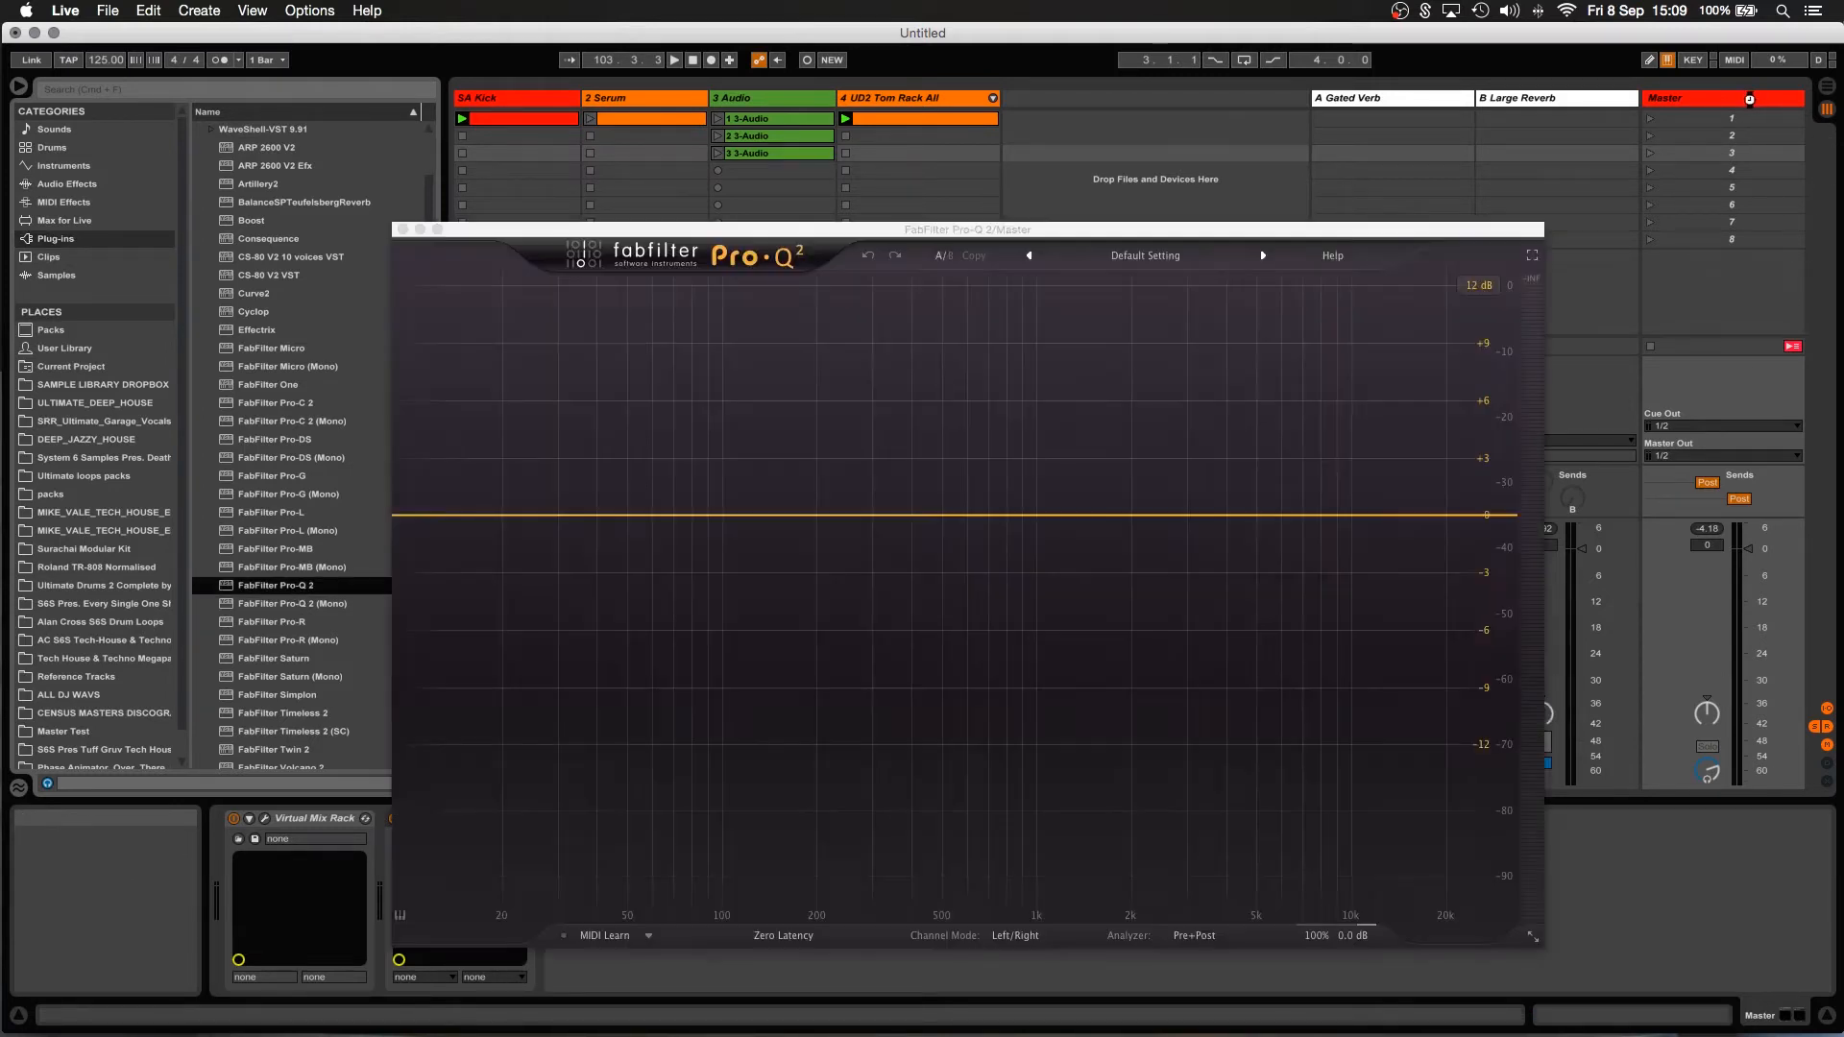
# Create a 96 dB/oct high cut at about 90 Hz in the Master's Pro-Q 2.
pyautogui.click(1472, 517)
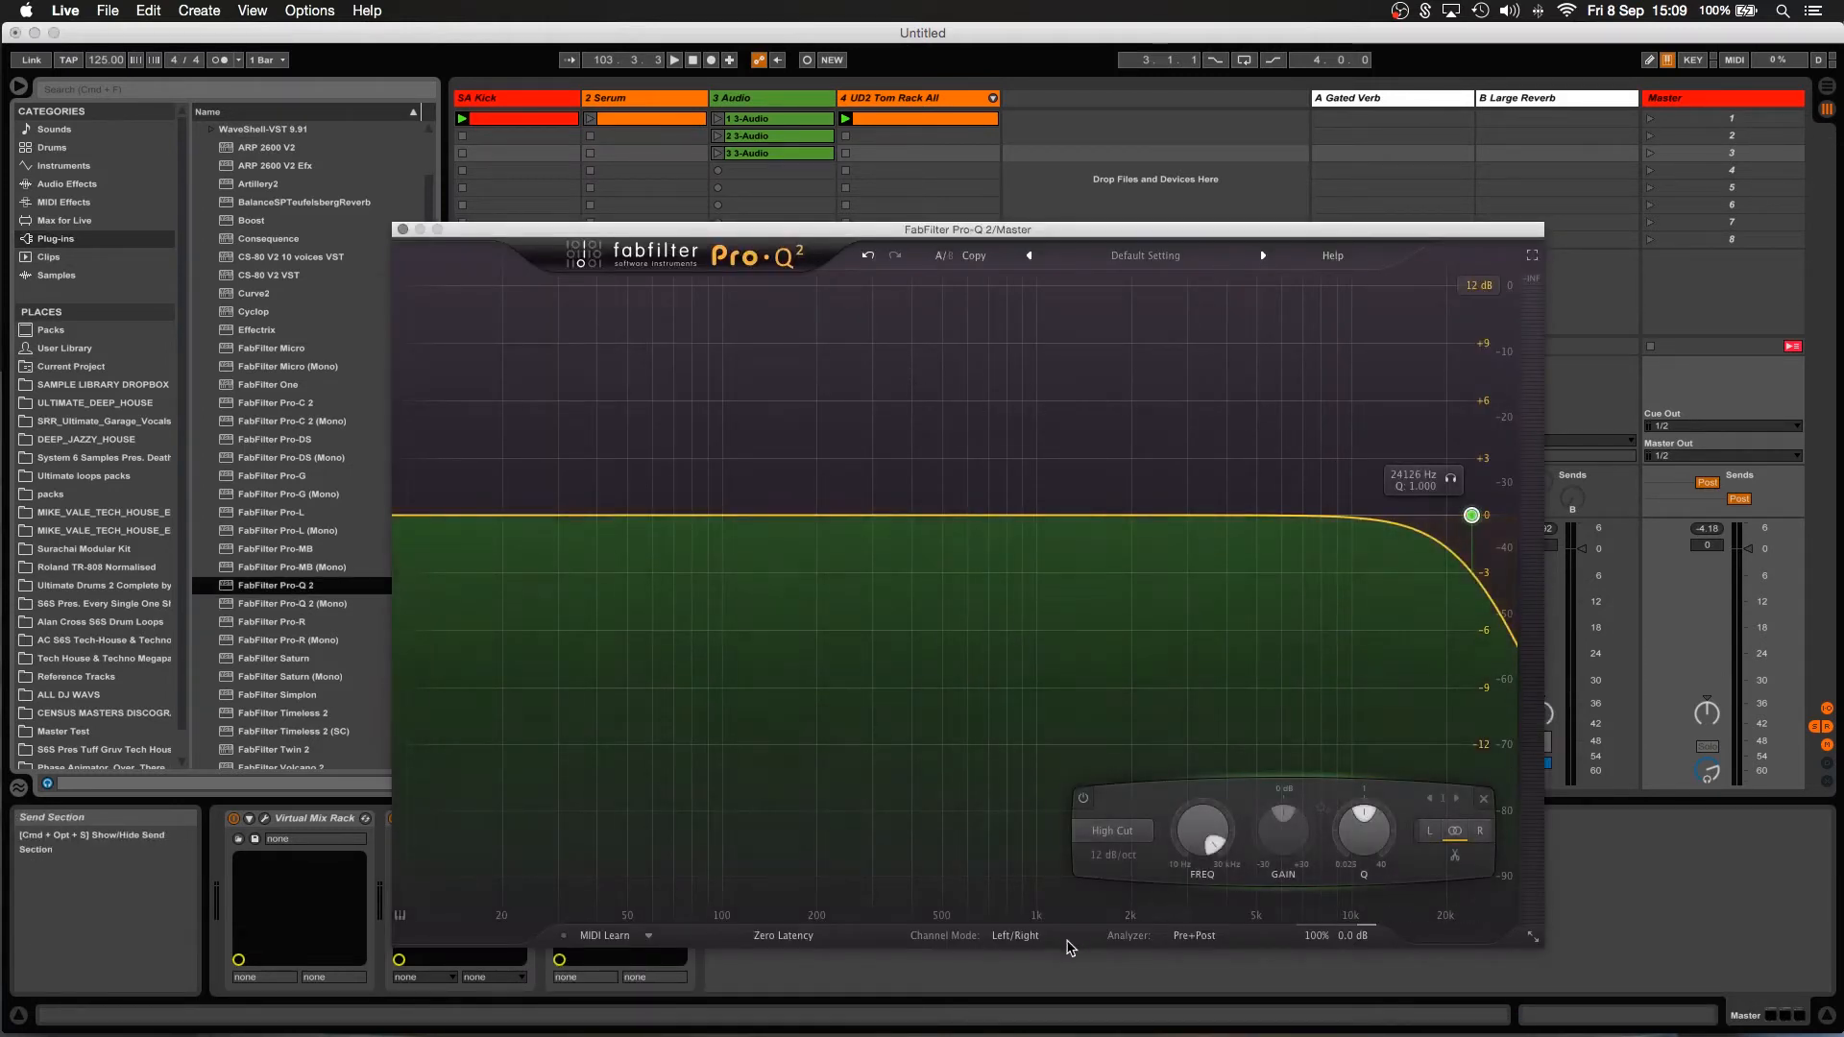
pyautogui.click(1122, 862)
pyautogui.click(1129, 1004)
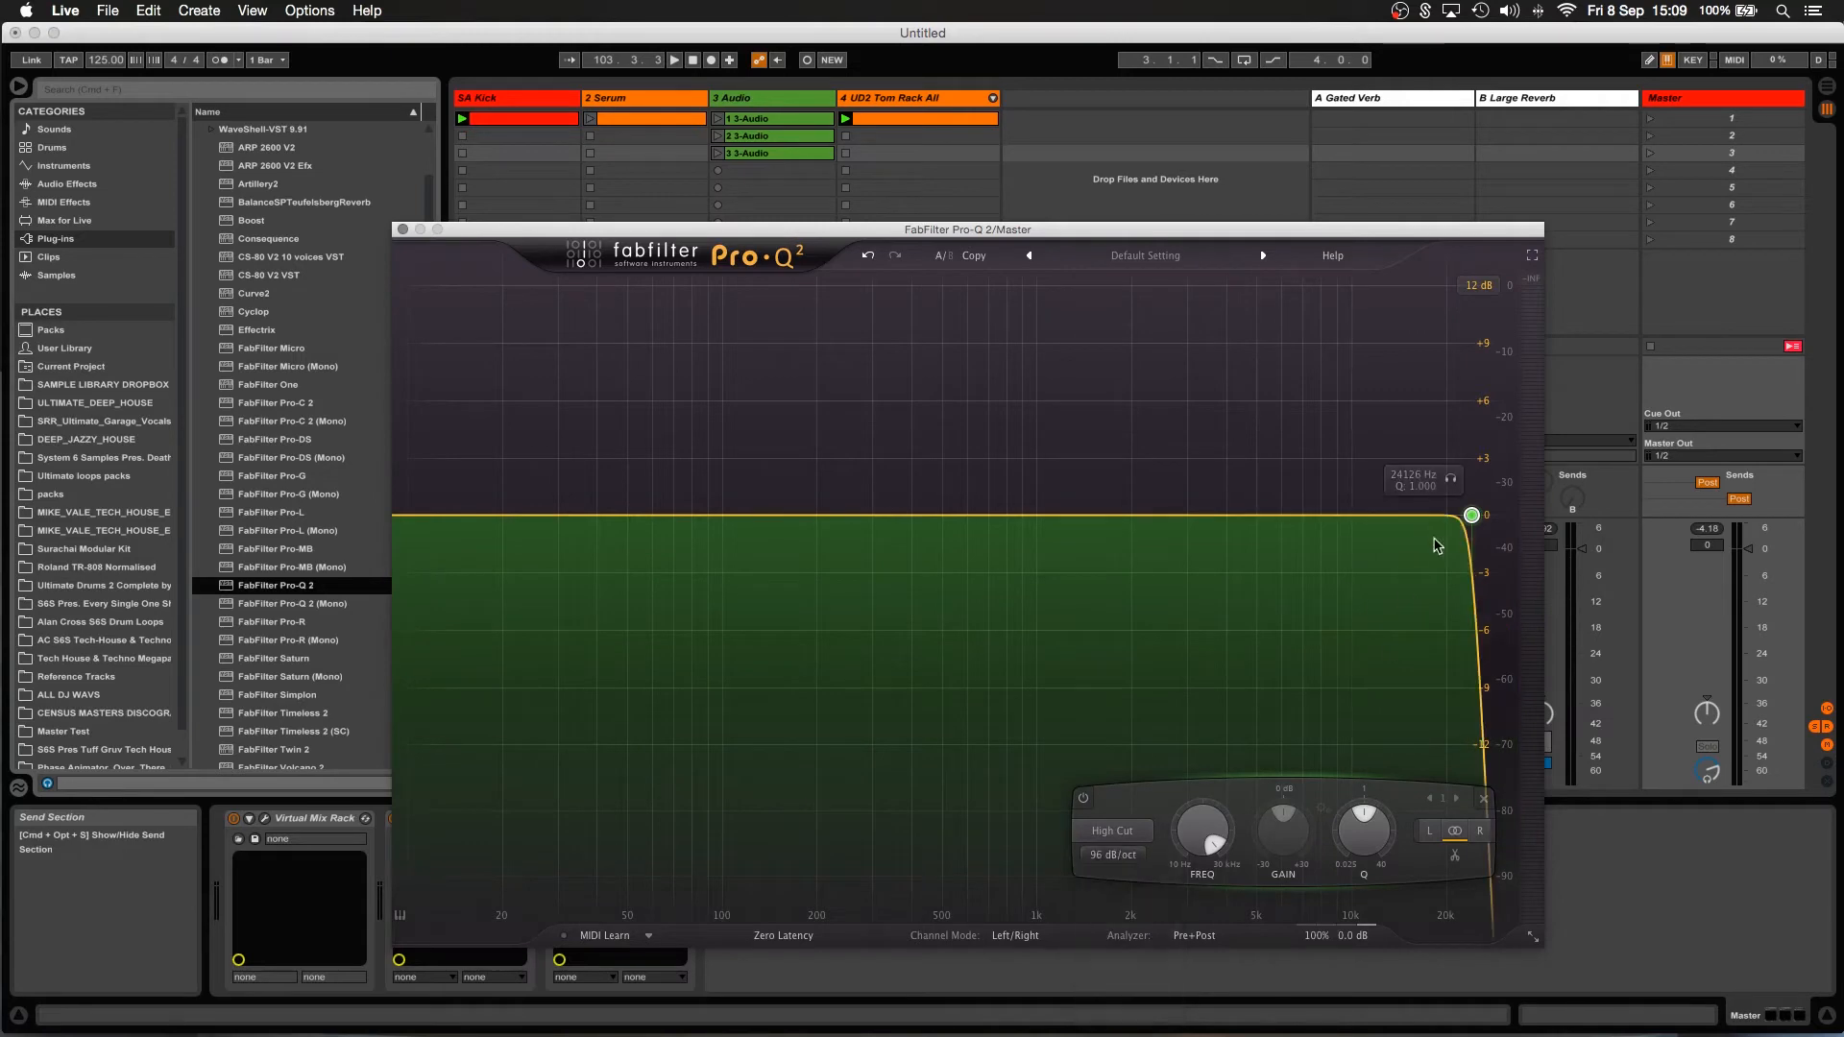
pyautogui.moveTo(1472, 517); pyautogui.dragTo(708, 595)
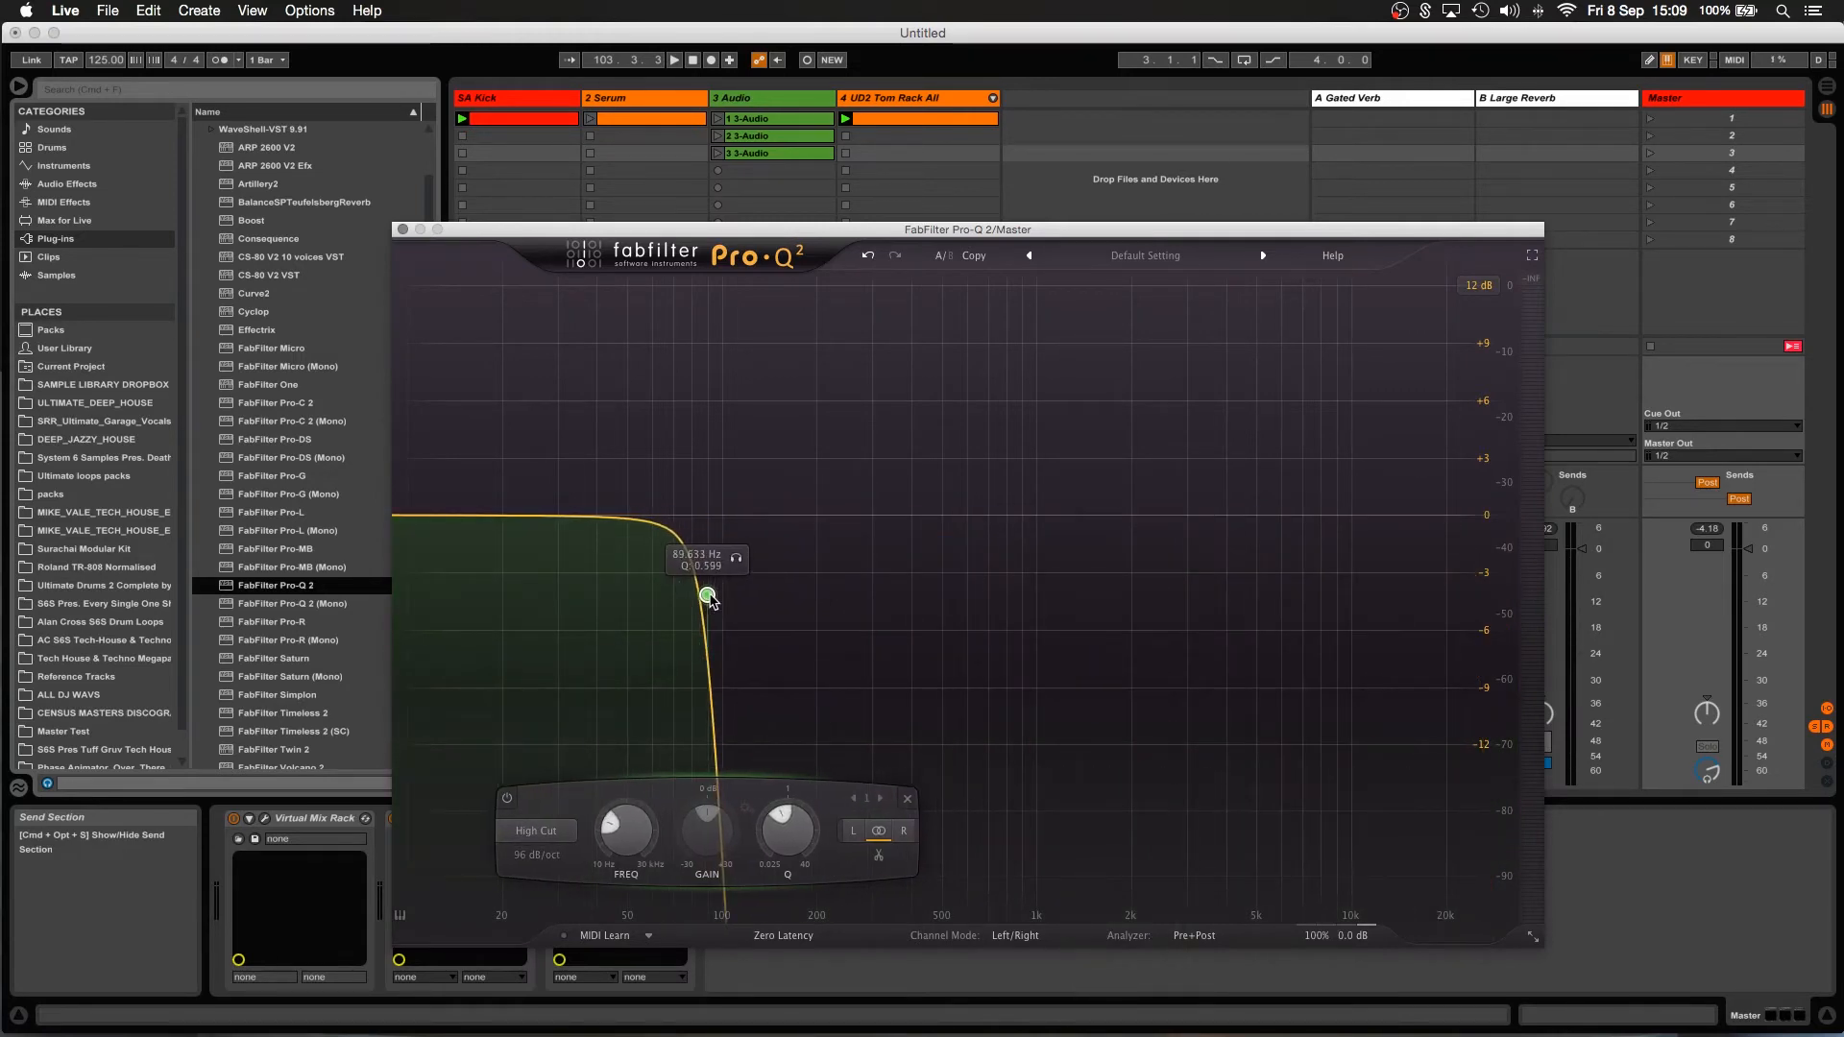
pyautogui.moveTo(903, 235); pyautogui.dragTo(1022, 103)
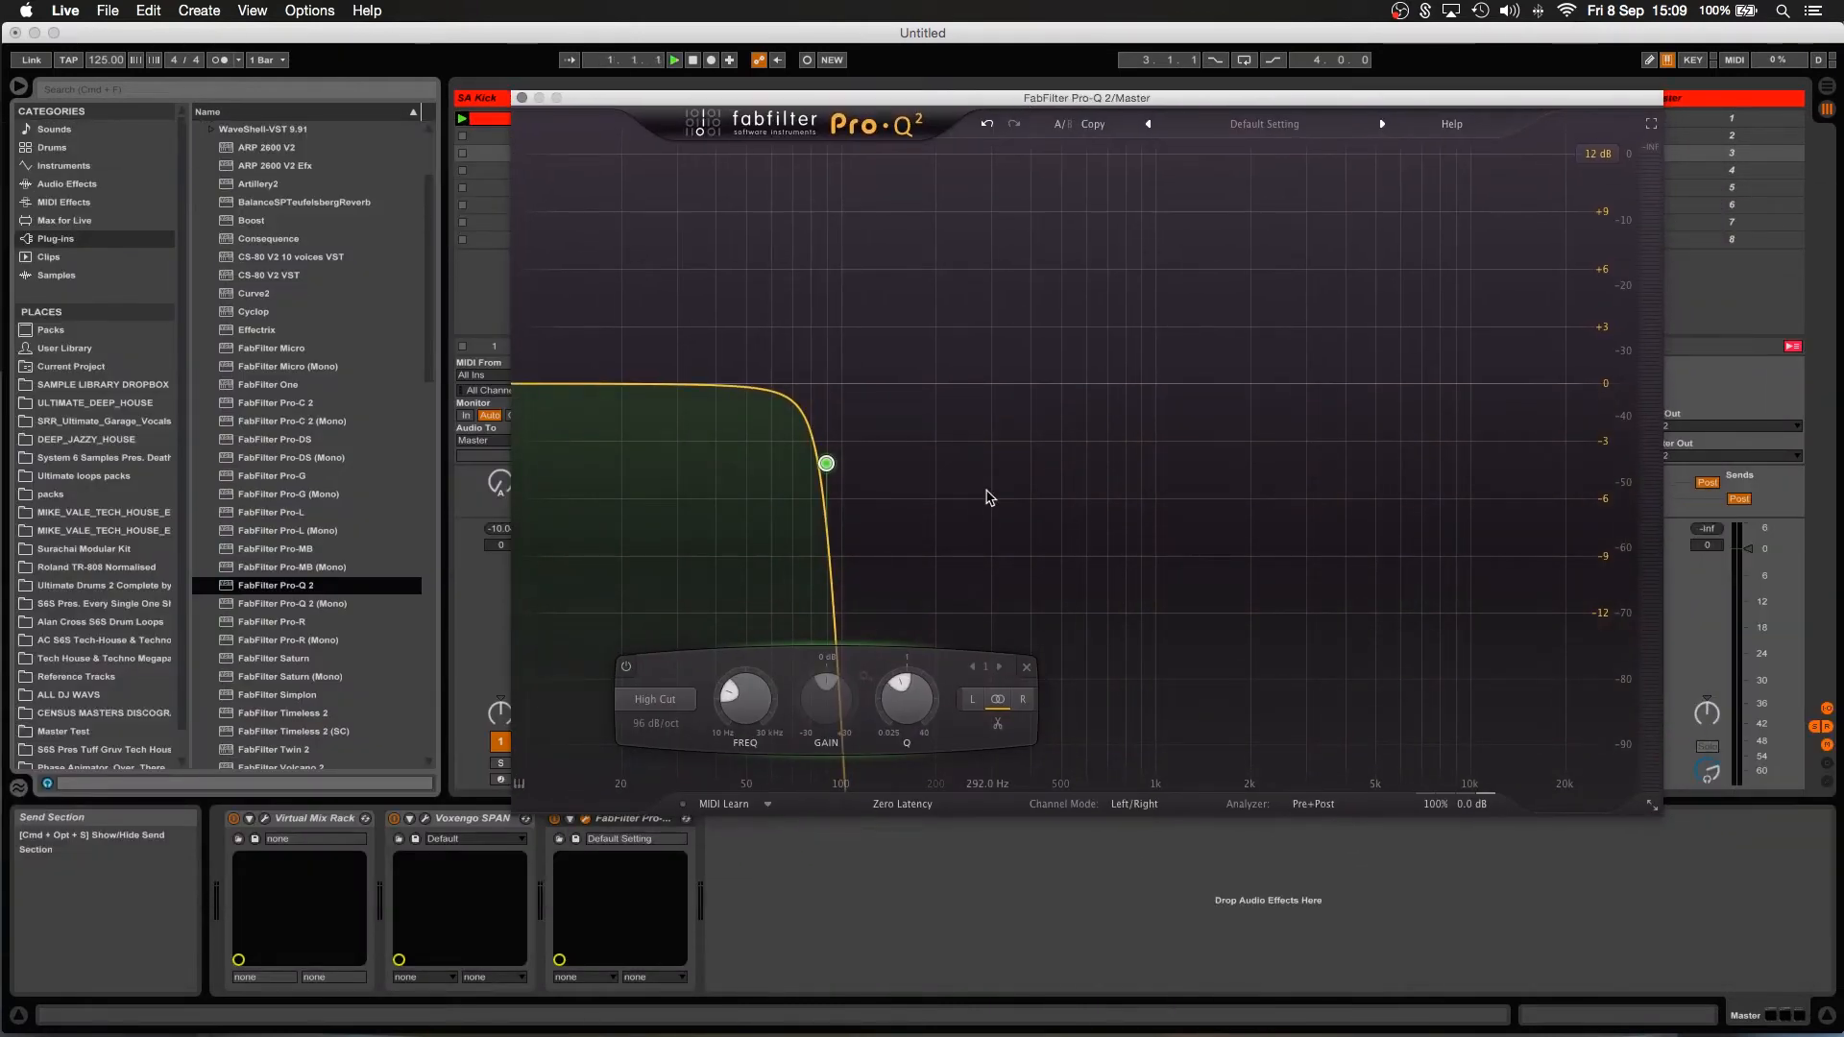
# Play the set through the Master's high cut and unsolo the B Large Reverb return.
pyautogui.press('space')
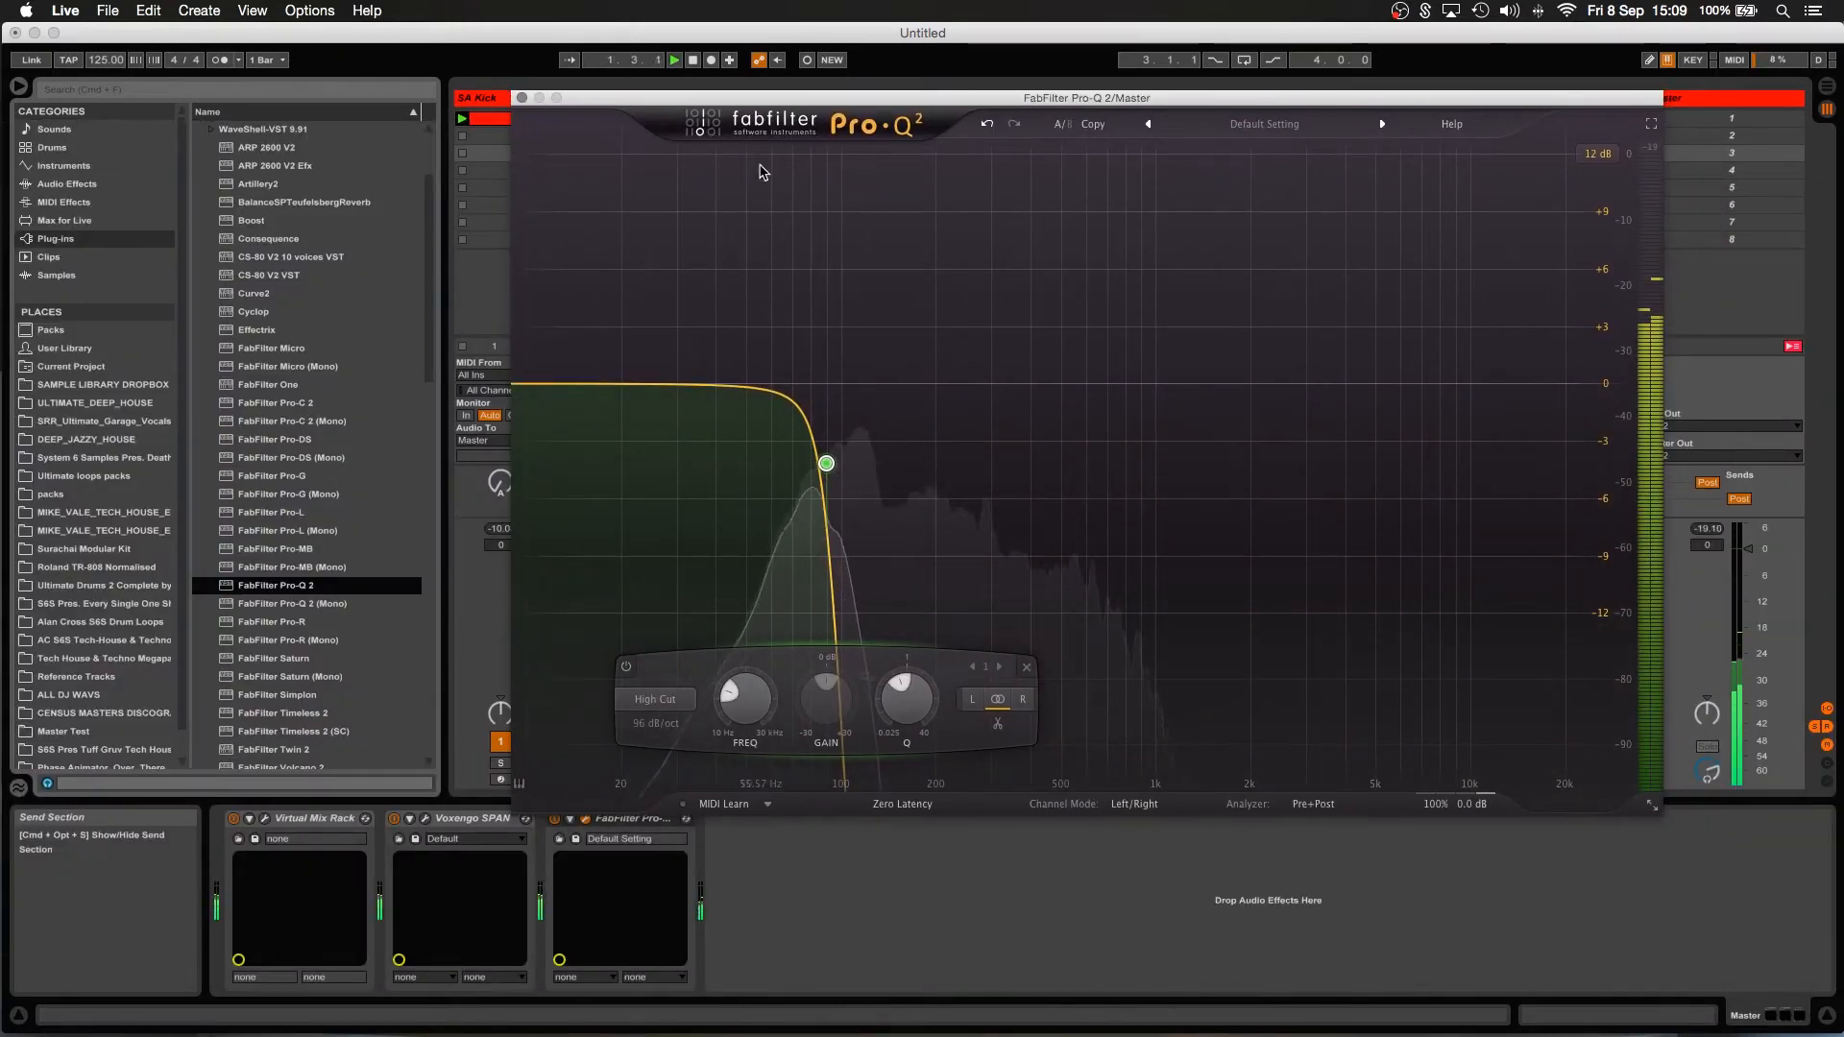
pyautogui.moveTo(759, 97); pyautogui.dragTo(562, 106)
pyautogui.click(1541, 765)
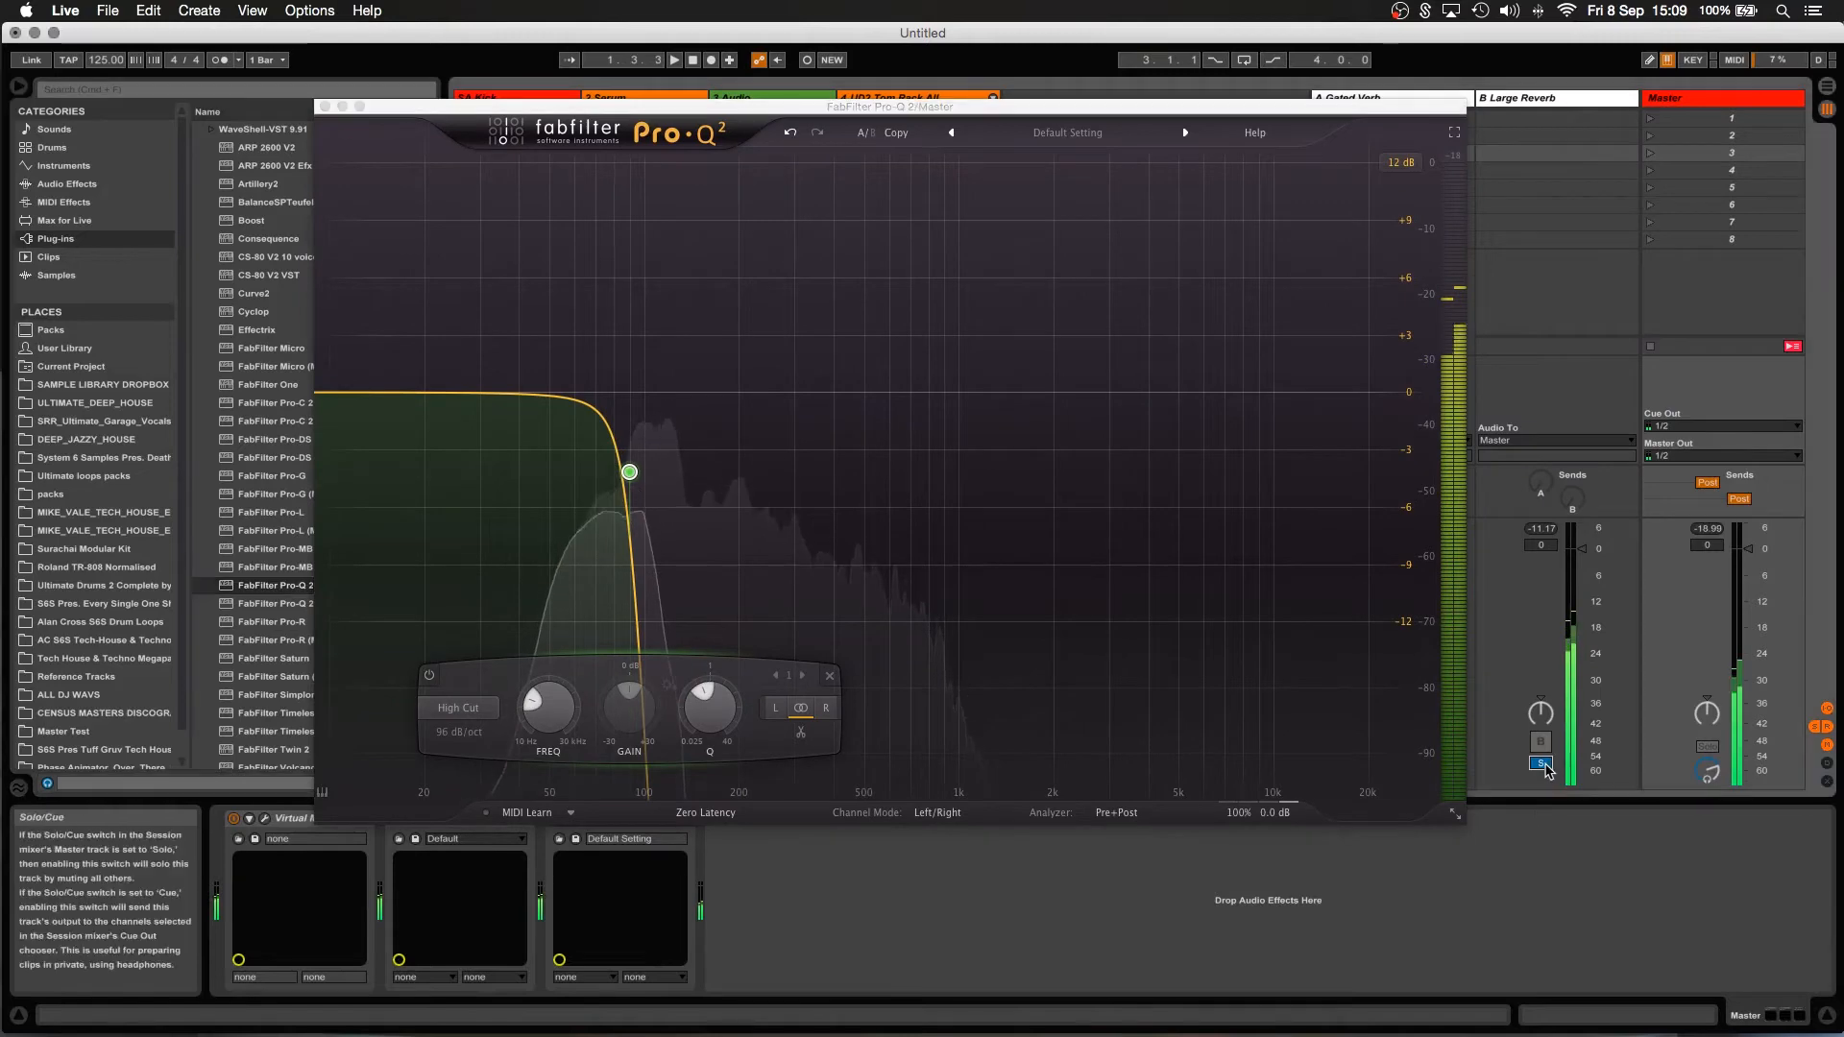
pyautogui.click(1542, 764)
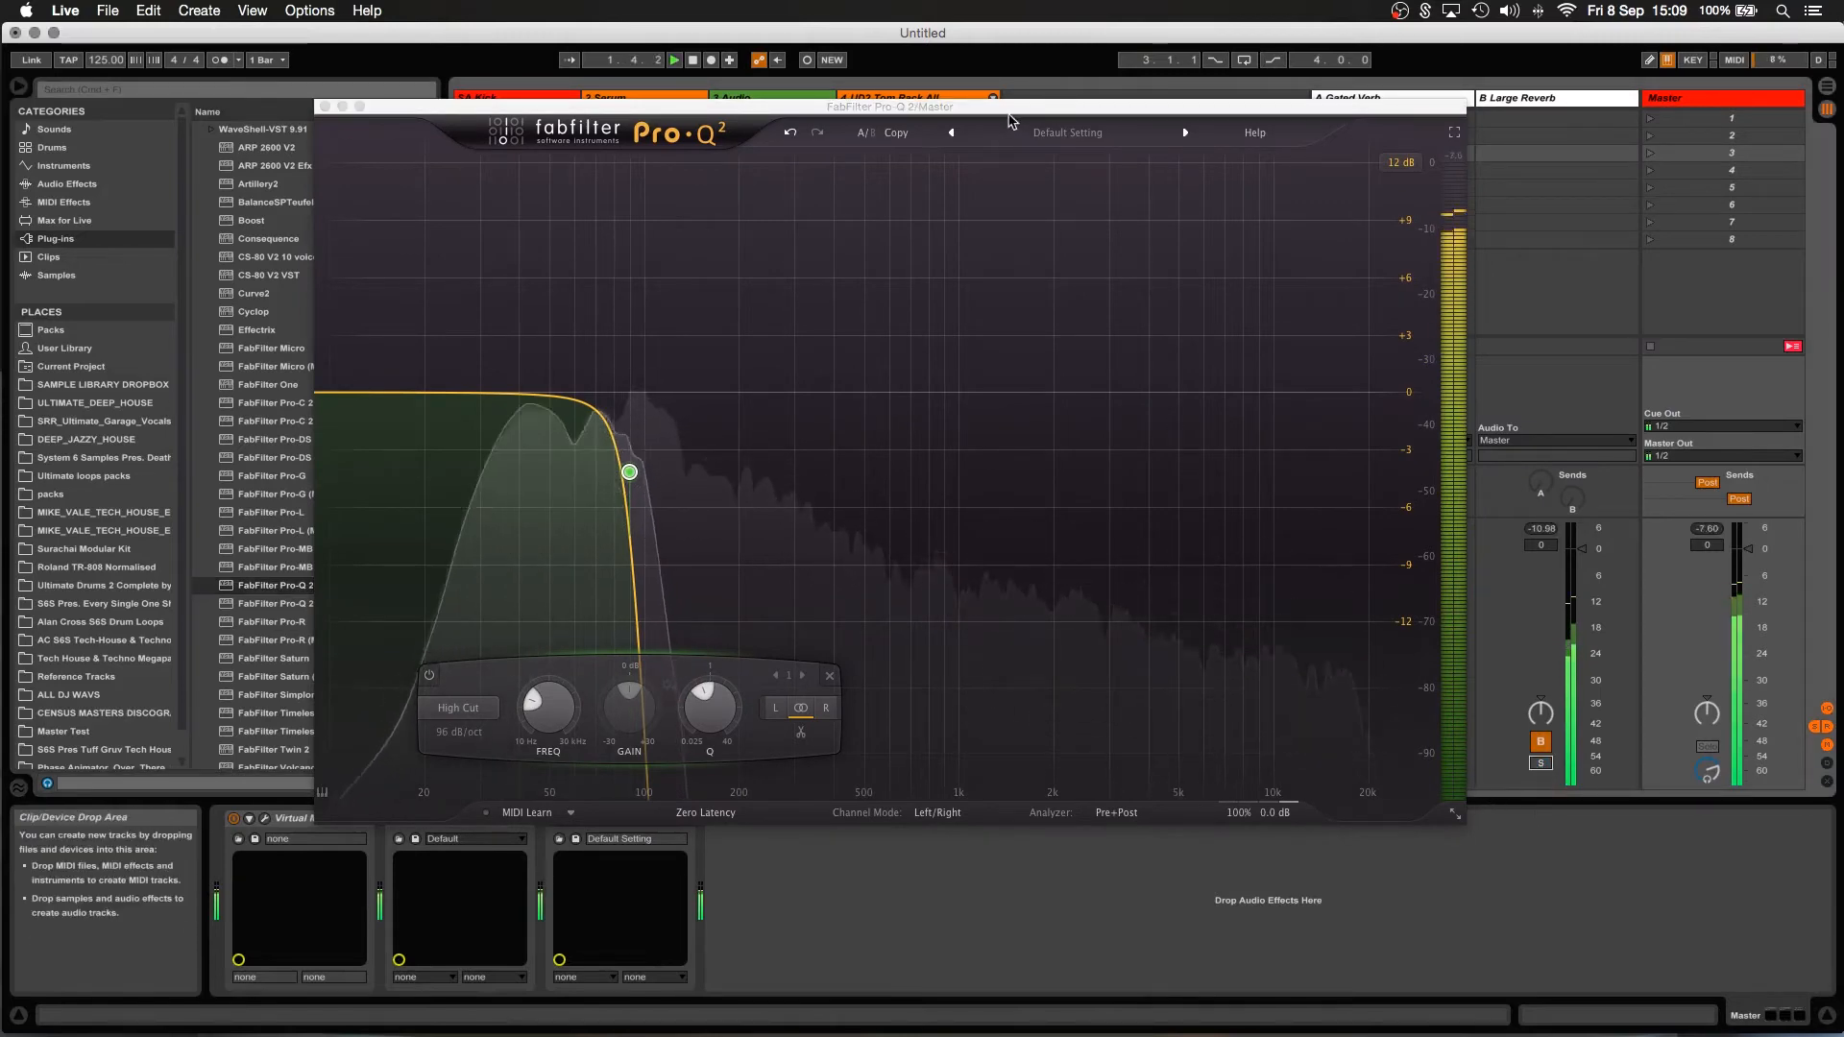
# Raise the Master Pro-Q 2's high cut to between 150 and 200 Hz during playback and close its window.
pyautogui.moveTo(1009, 121); pyautogui.dragTo(1215, 164)
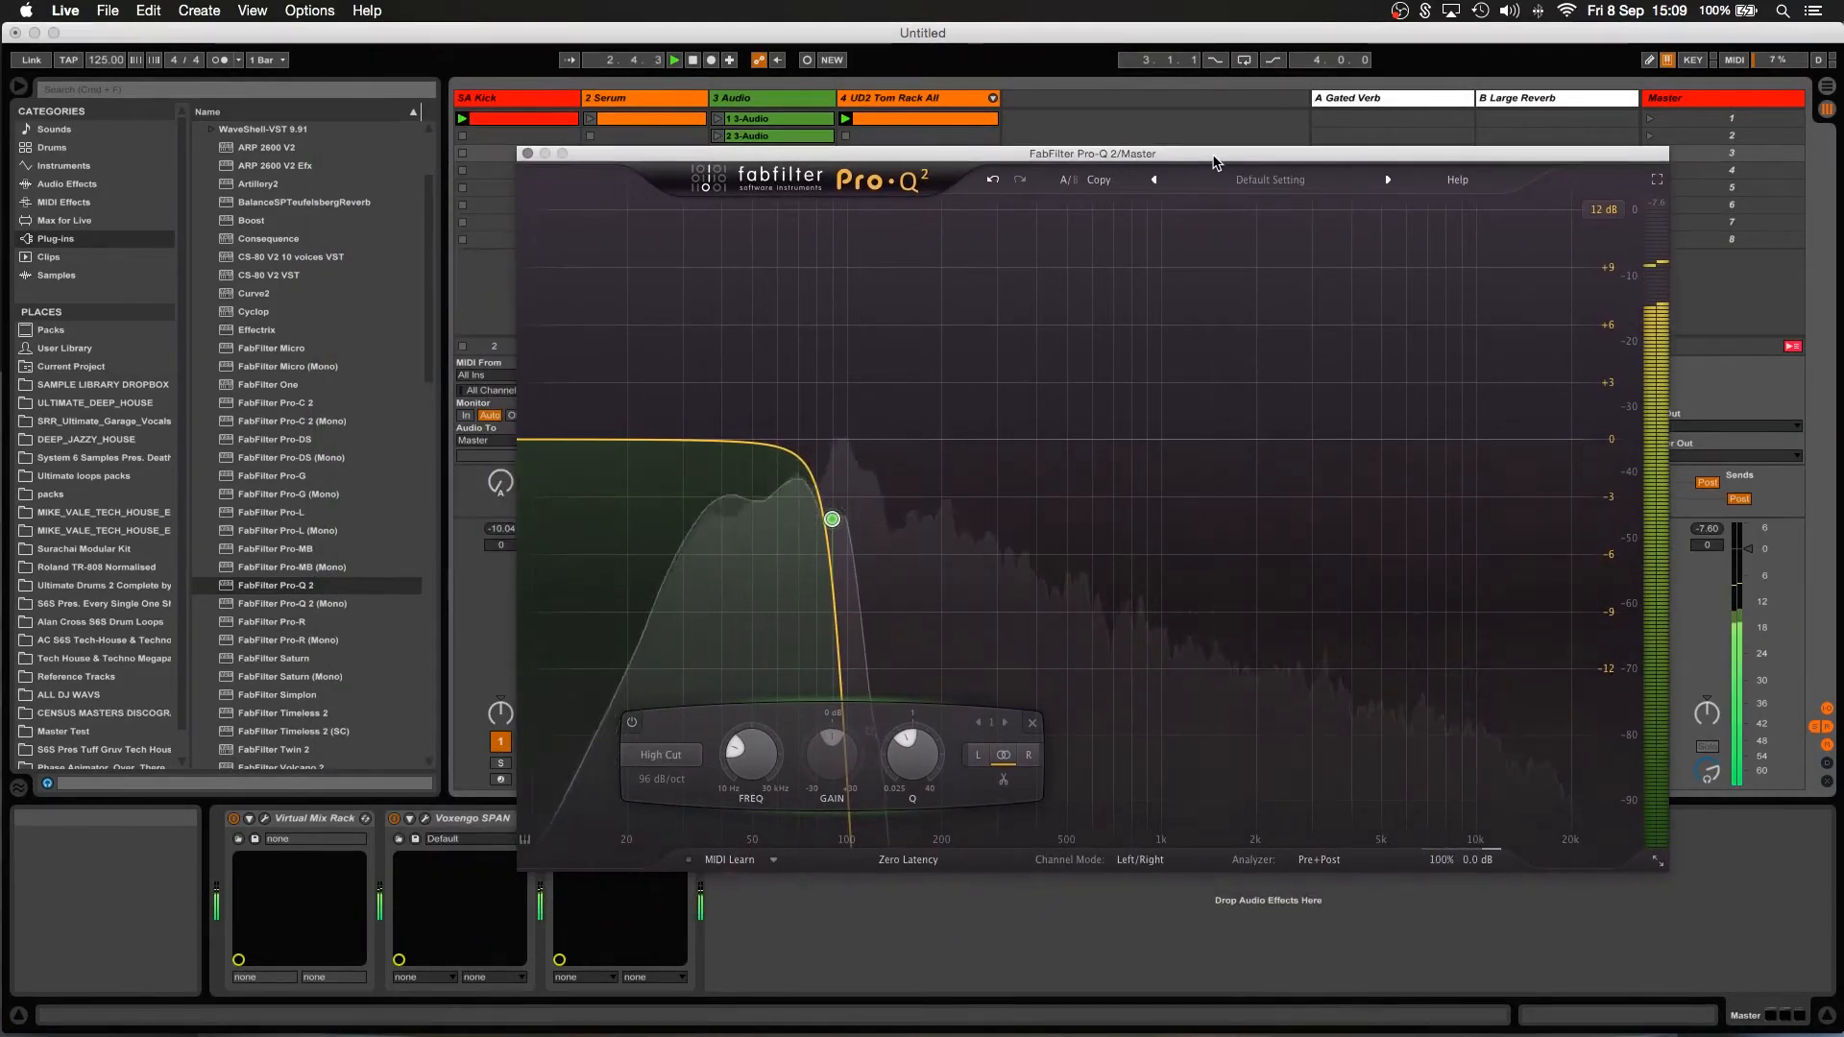
pyautogui.moveTo(832, 519); pyautogui.dragTo(894, 533)
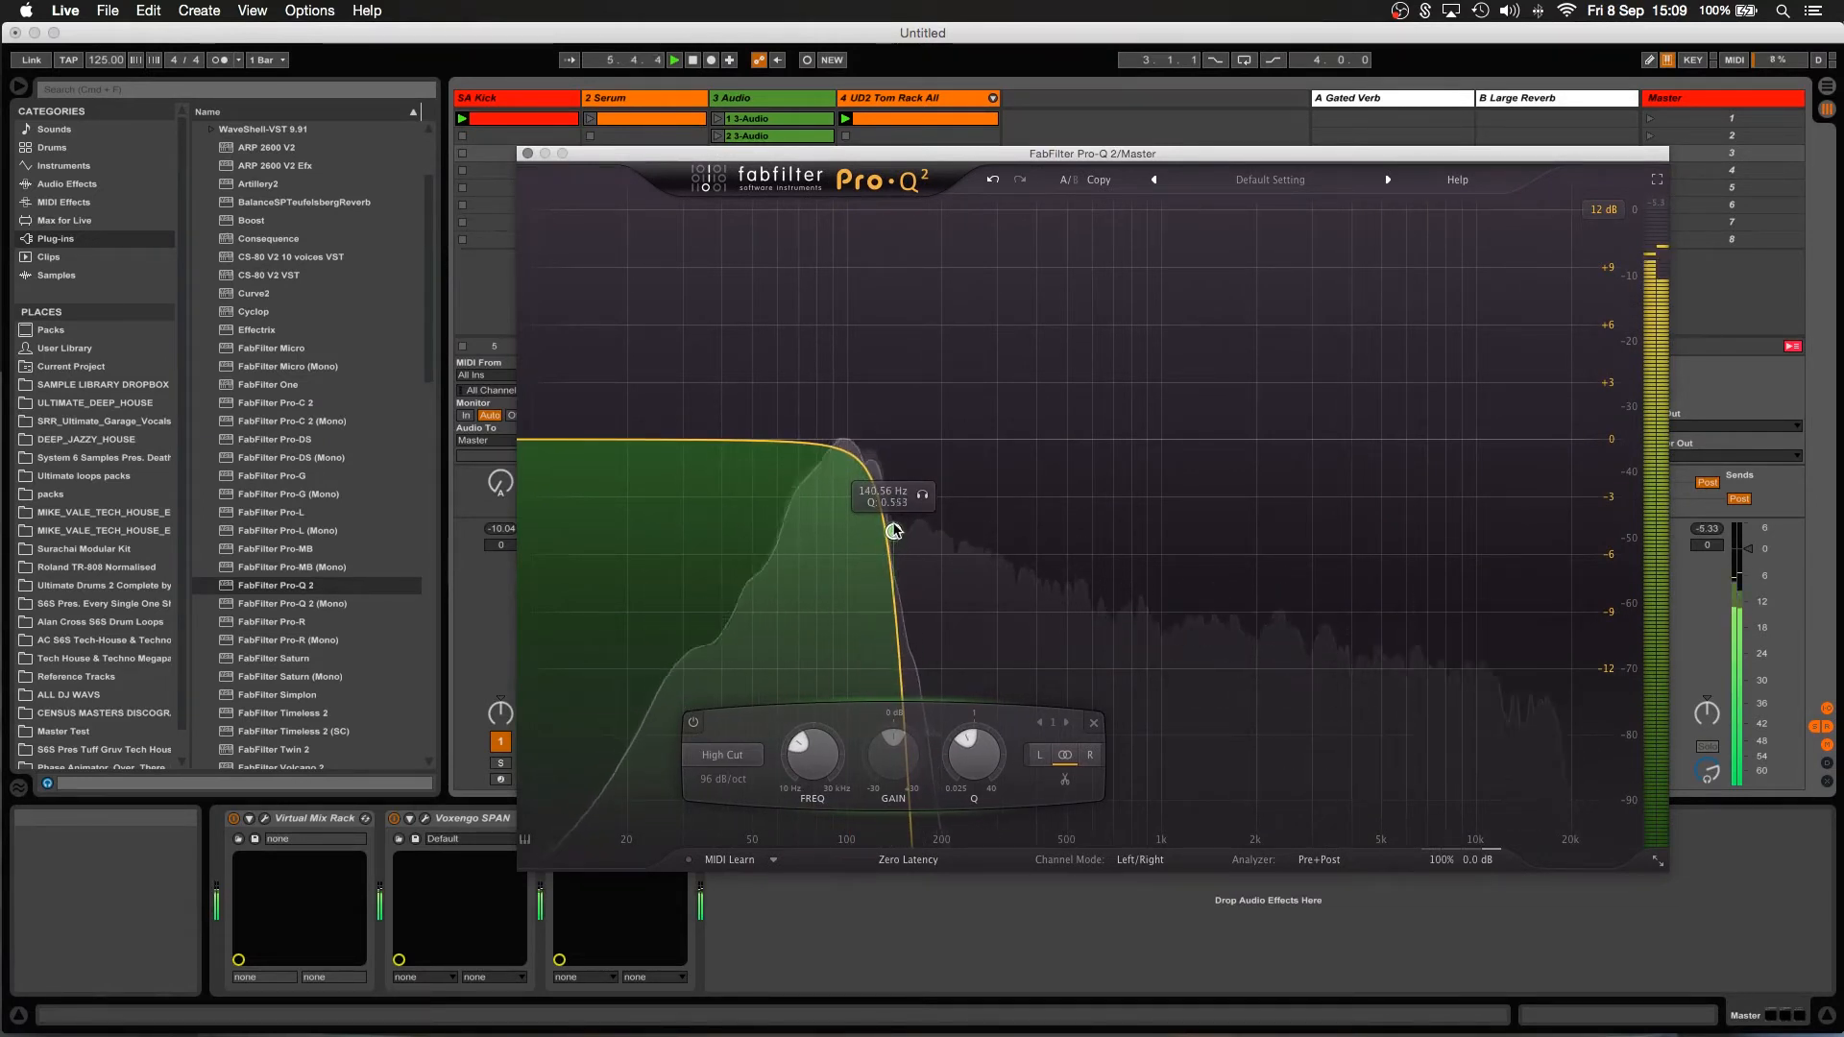
pyautogui.moveTo(894, 532); pyautogui.dragTo(903, 527)
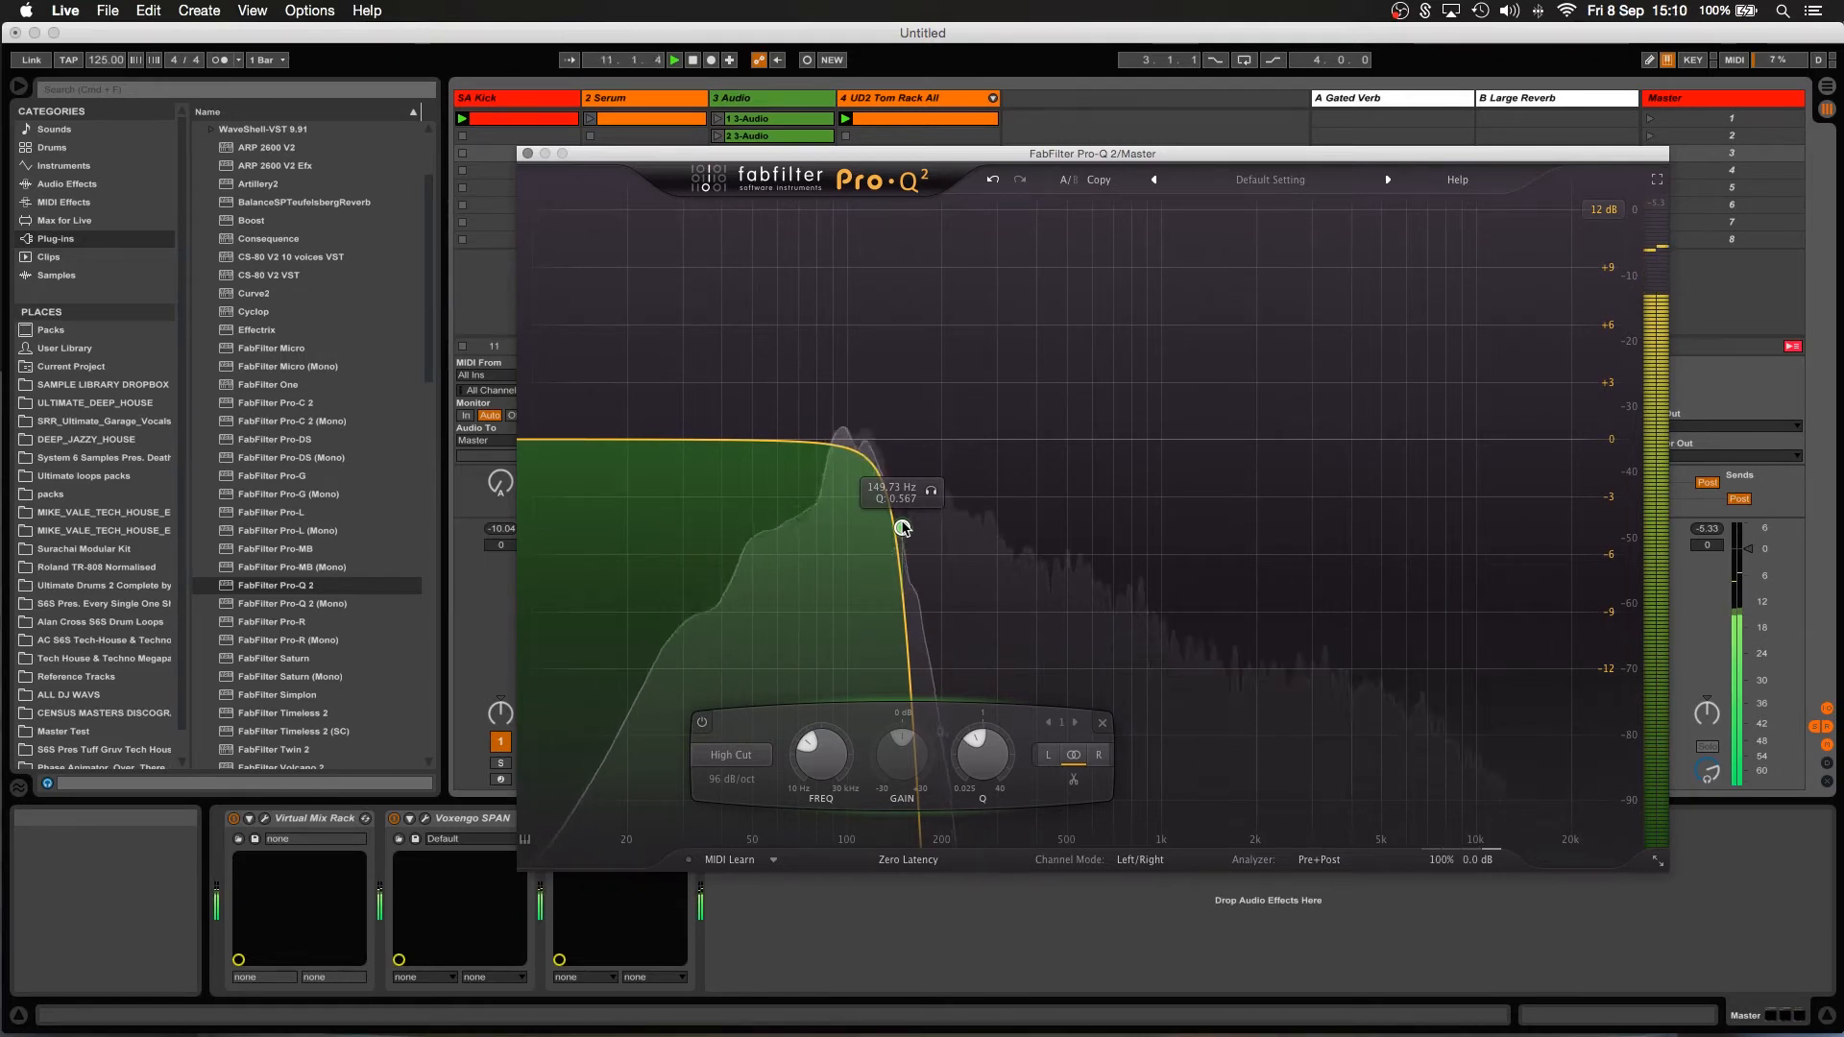
pyautogui.moveTo(903, 529); pyautogui.dragTo(915, 529)
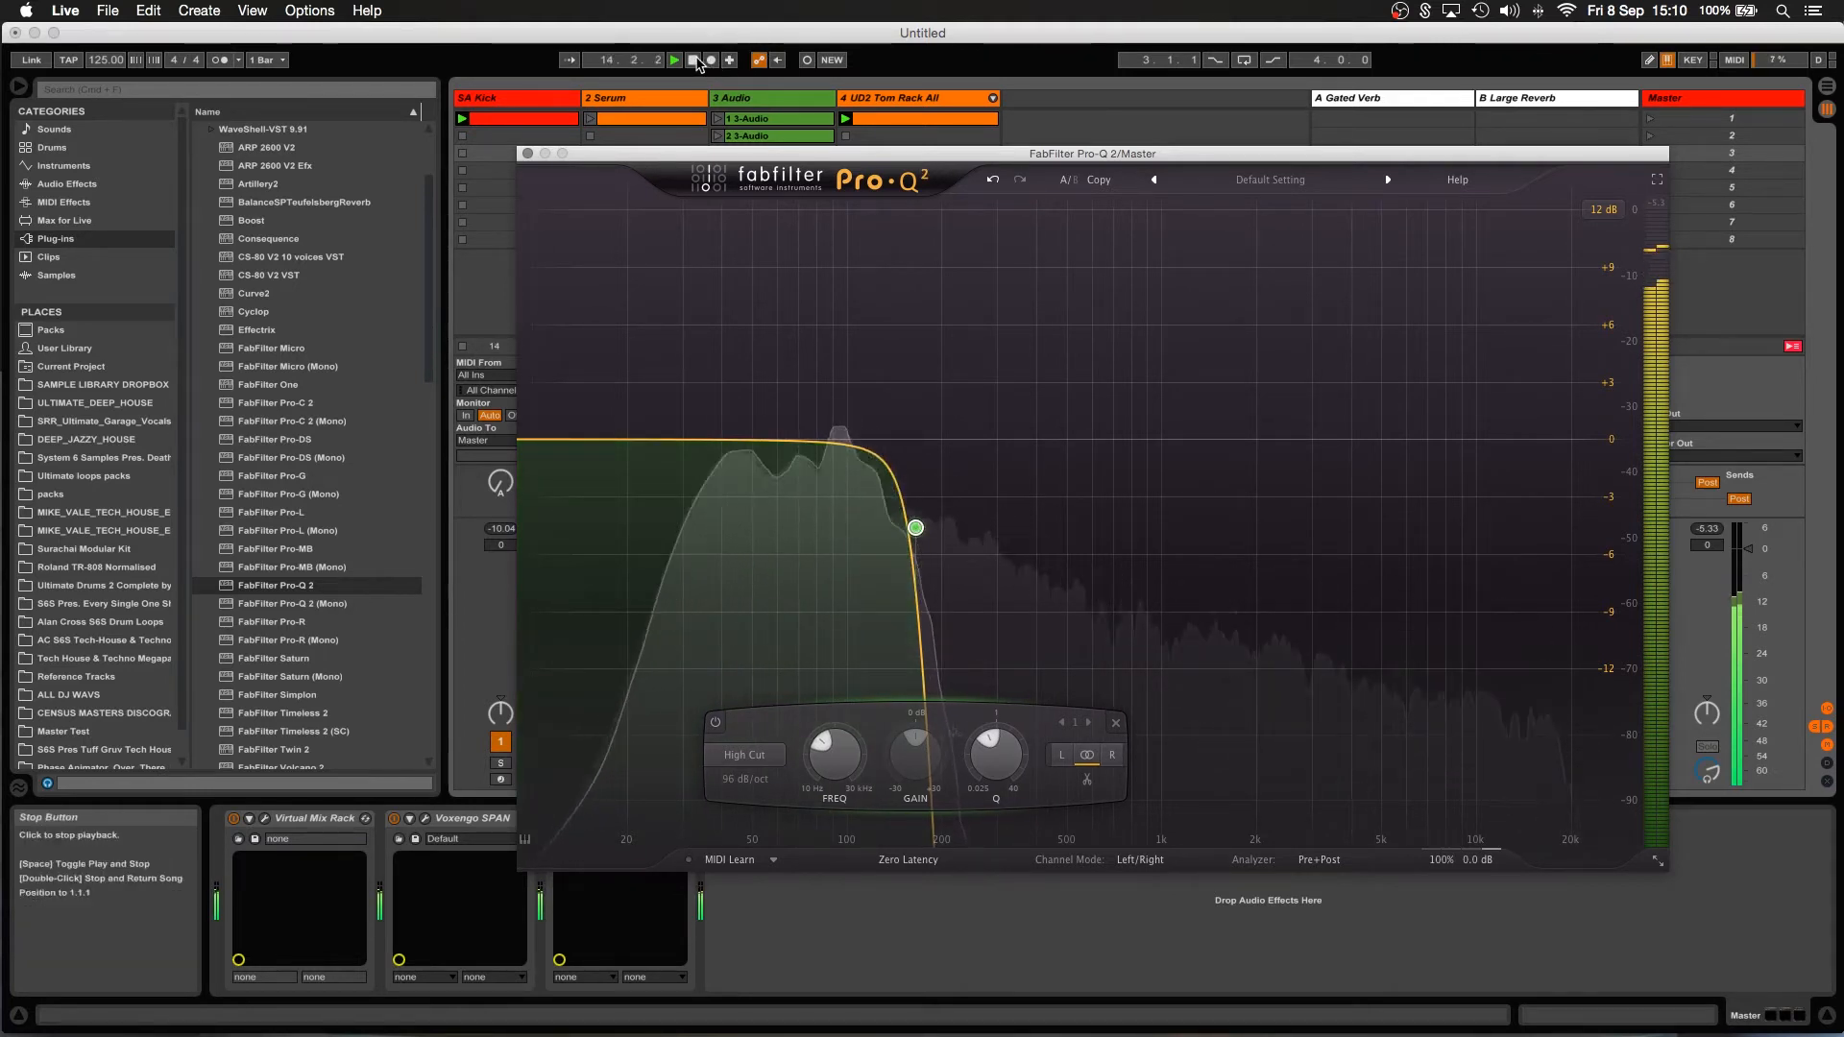
pyautogui.click(527, 154)
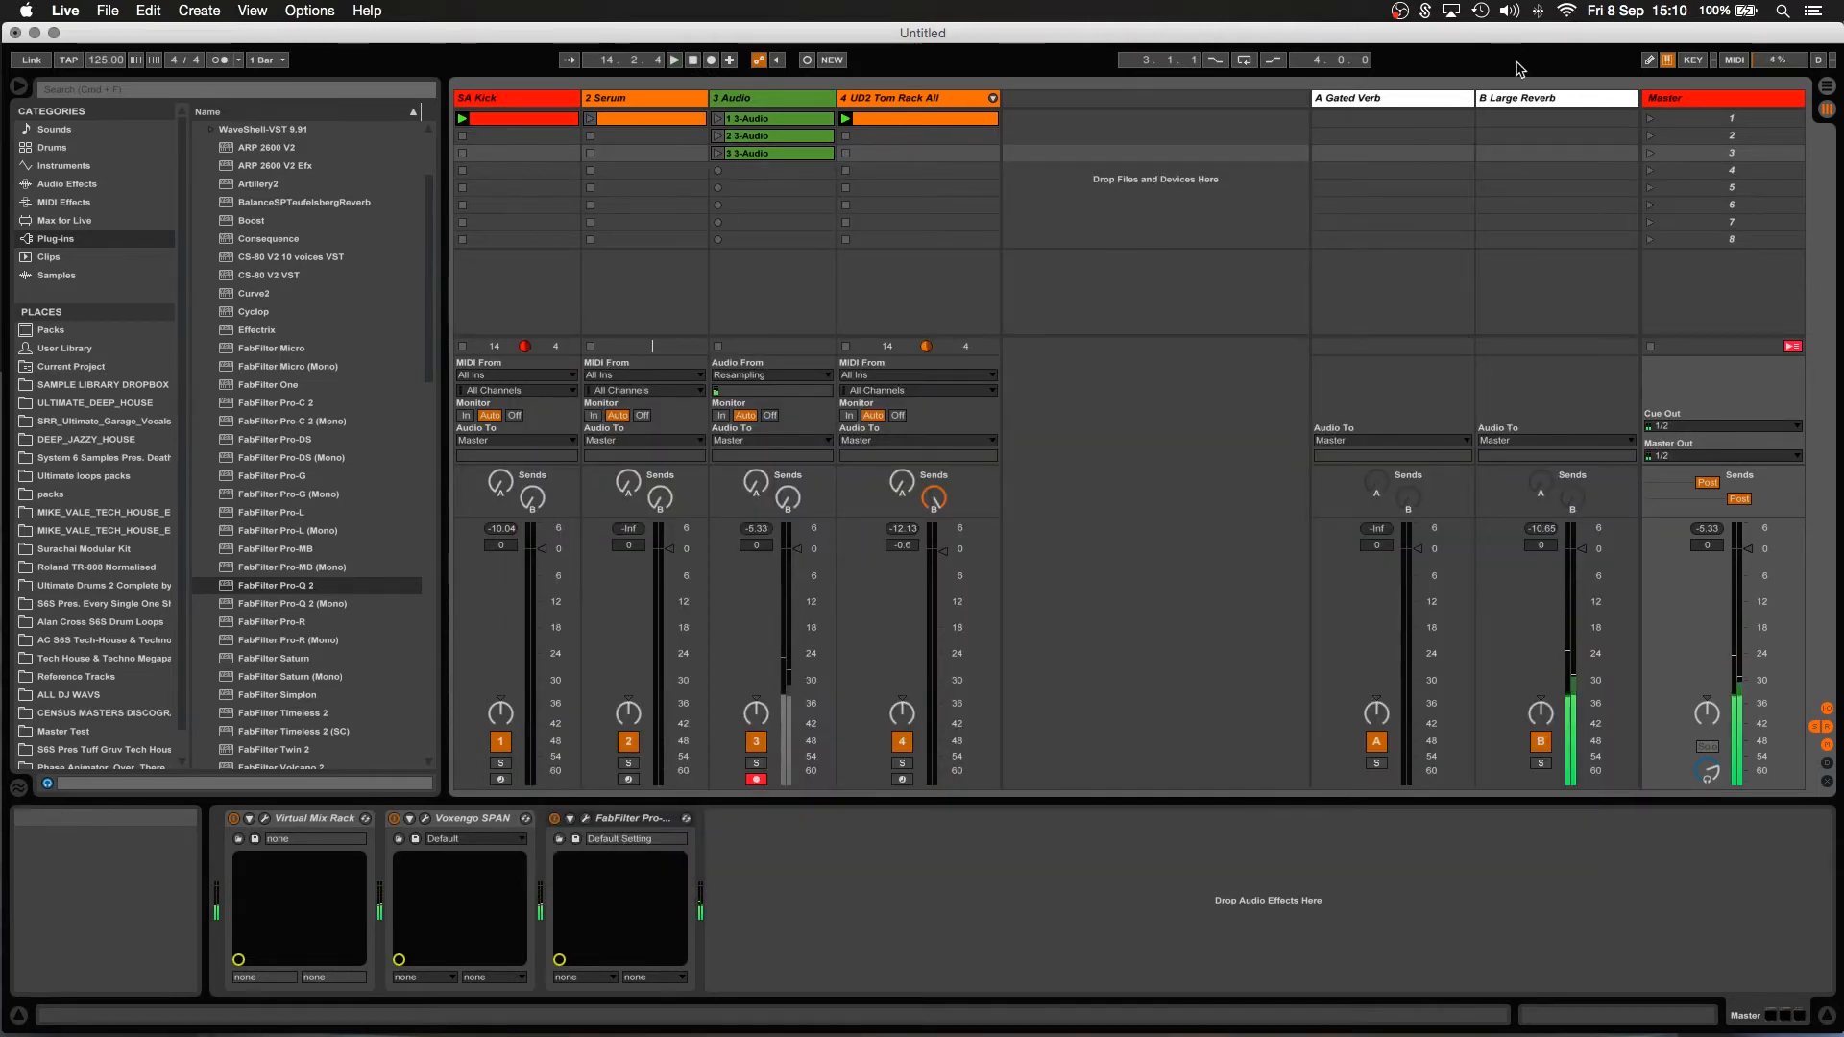
# Insert a Grain Delay between the two Compressors on the B Large Reverb return.
pyautogui.click(1546, 102)
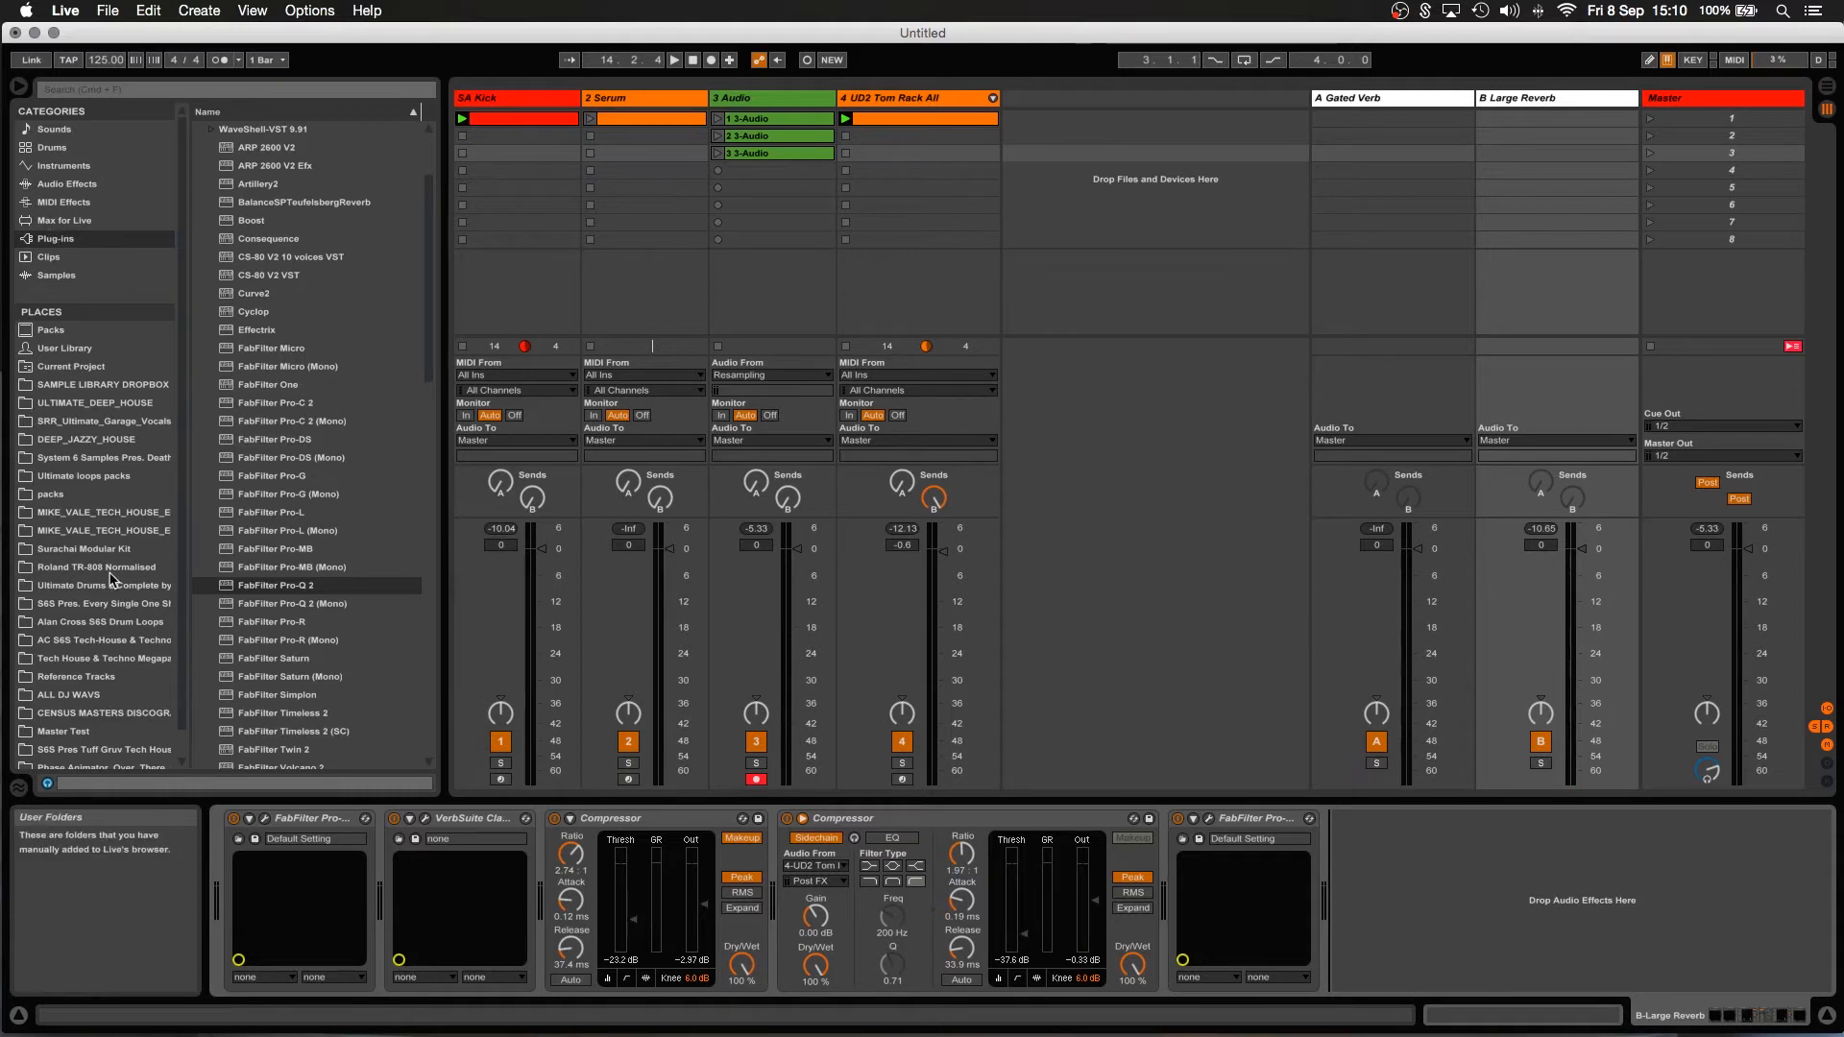
pyautogui.scroll(3, 197, 490)
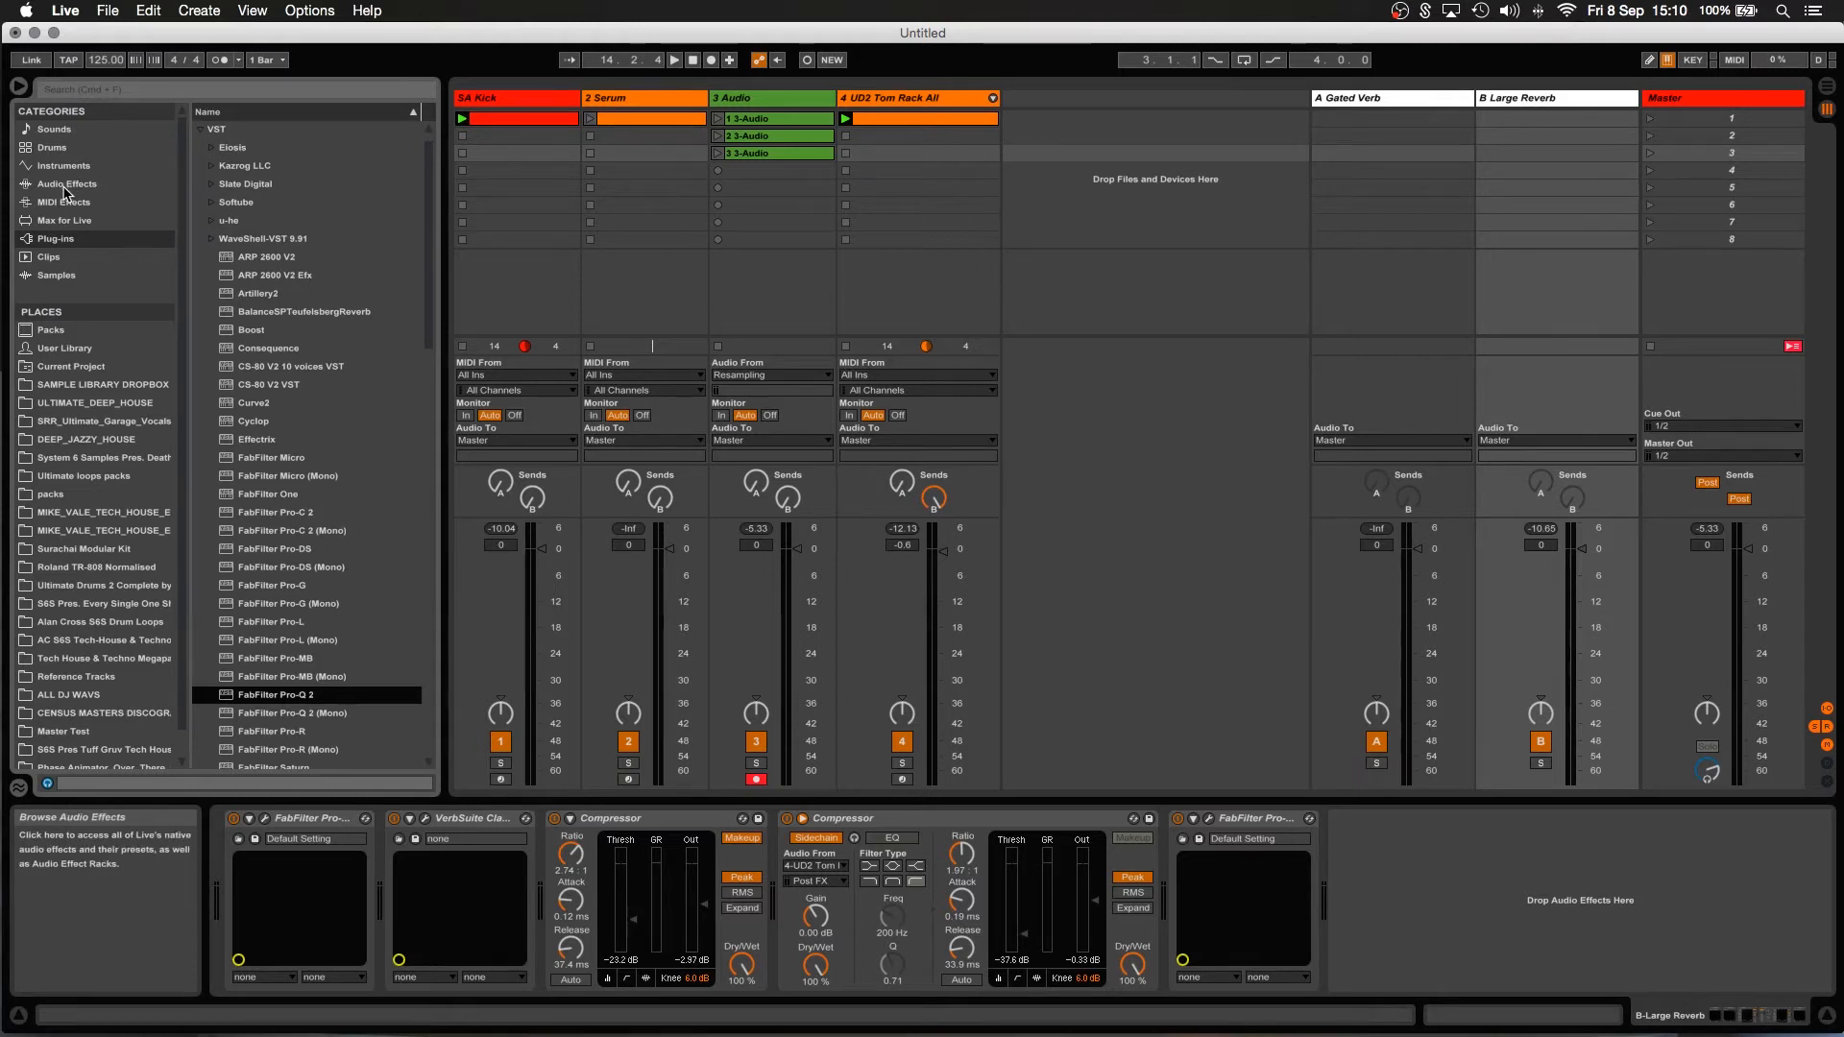
pyautogui.click(66, 185)
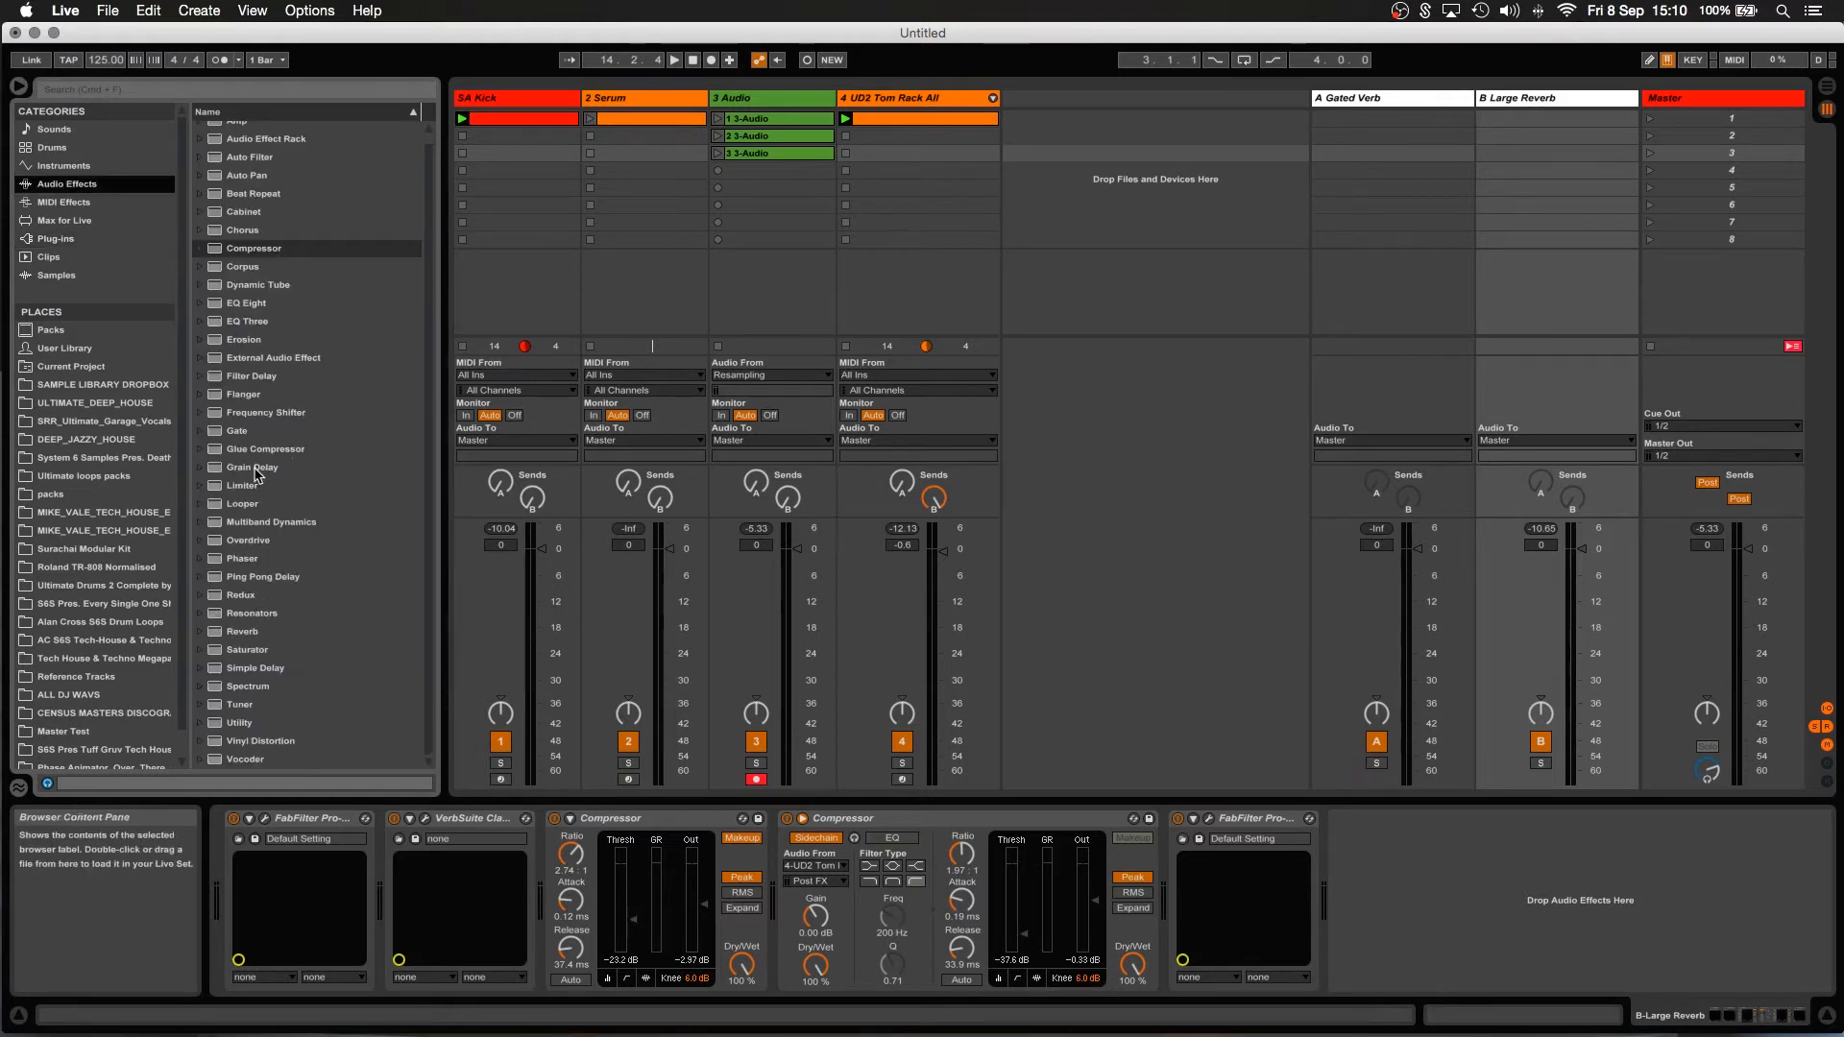
pyautogui.moveTo(257, 473); pyautogui.dragTo(1172, 869)
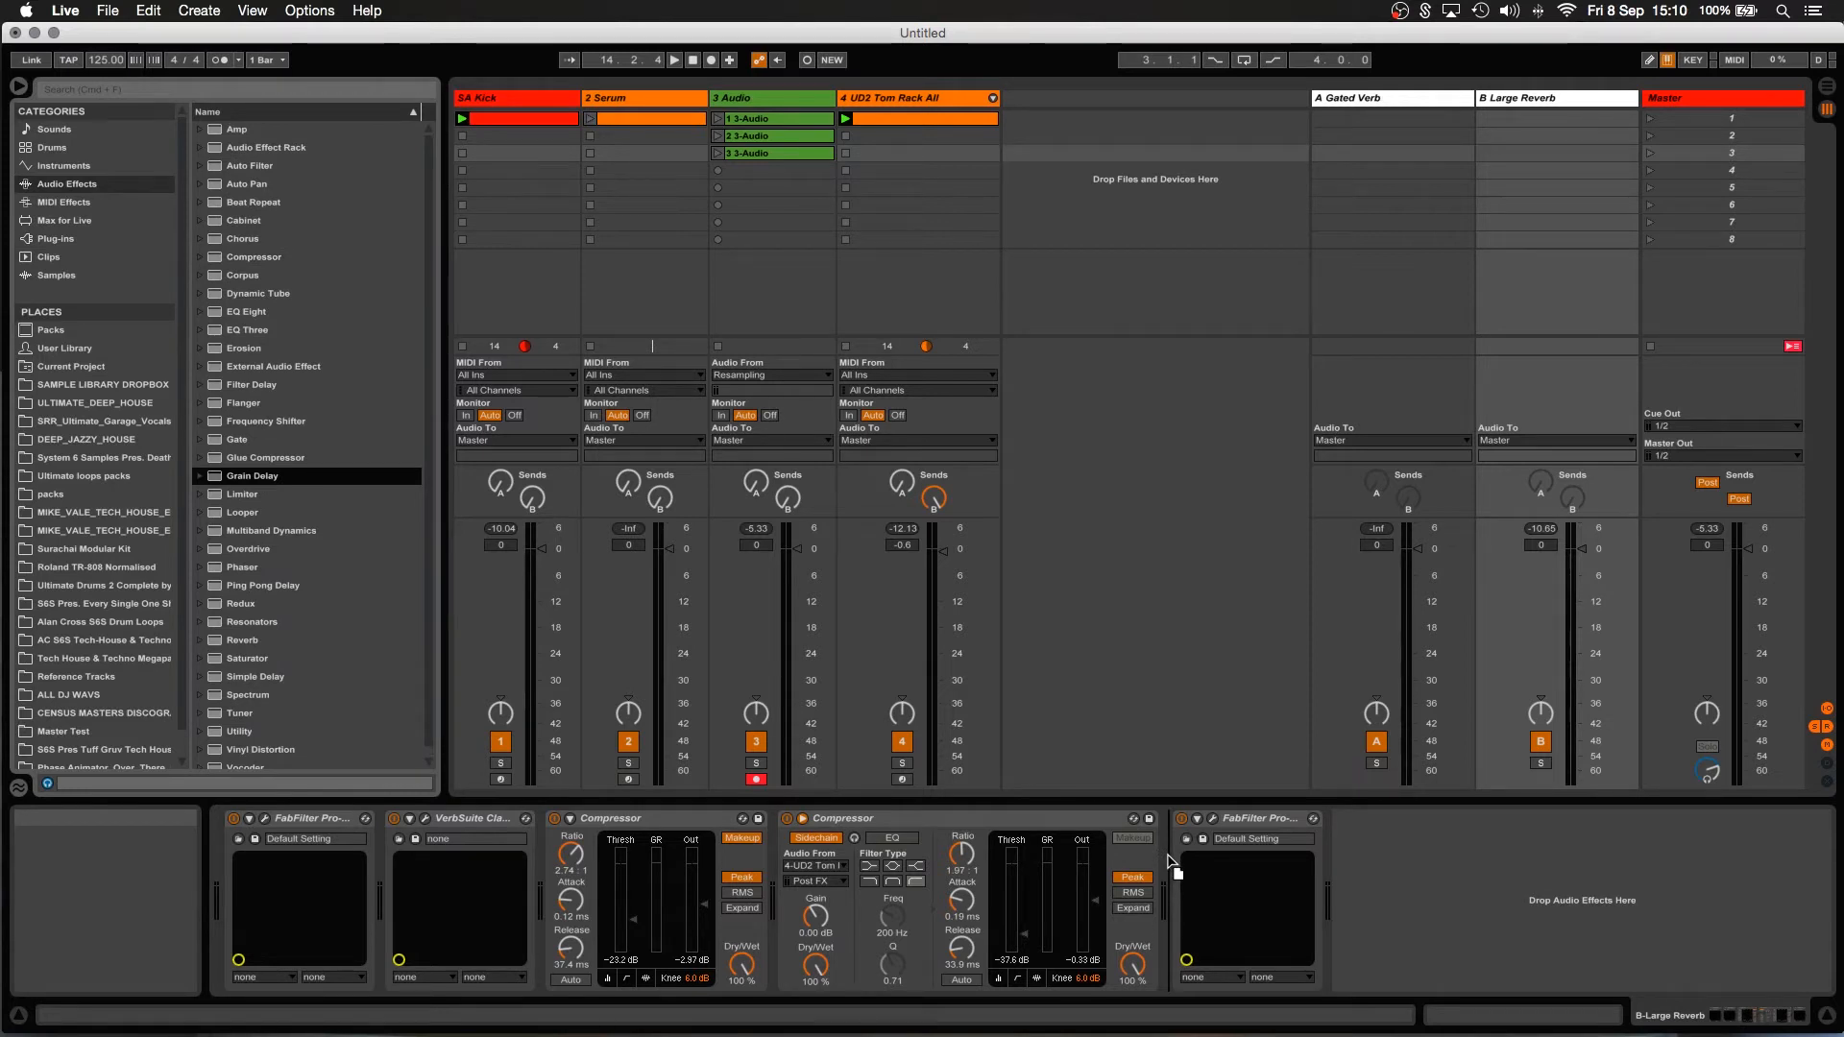
pyautogui.moveTo(1171, 870); pyautogui.dragTo(542, 875)
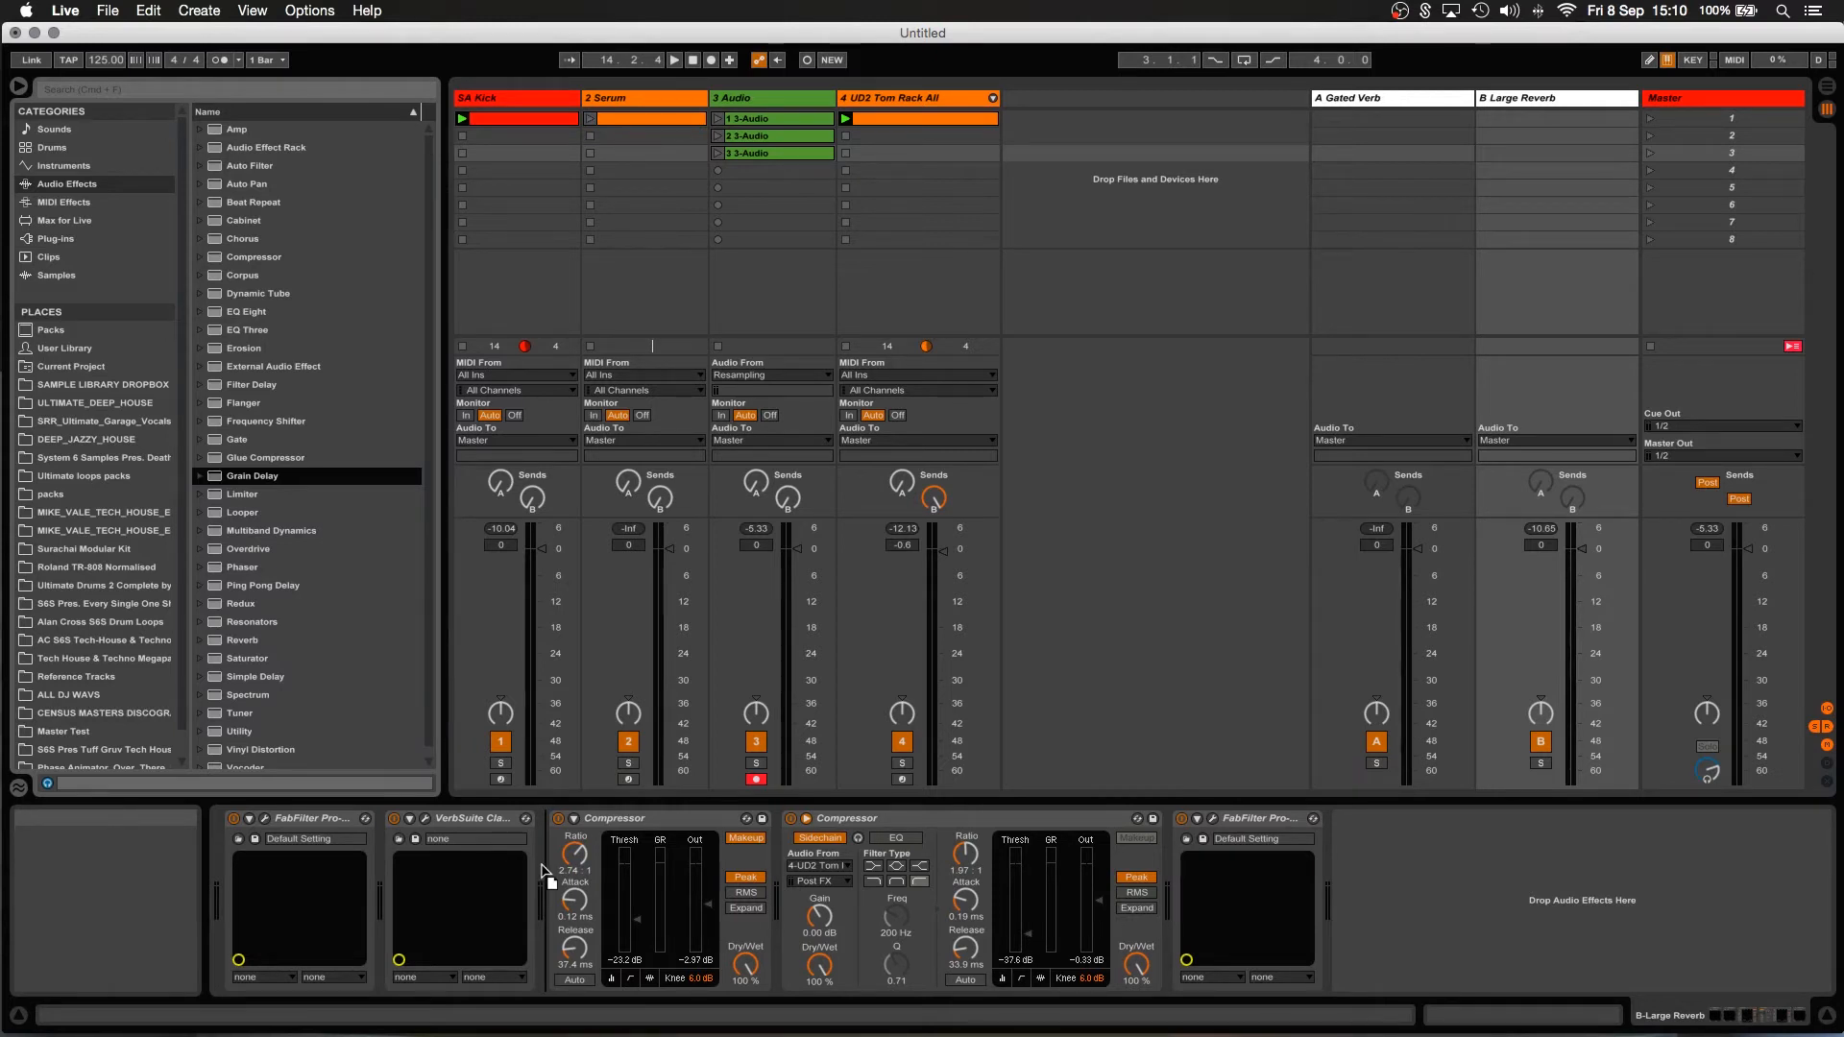
pyautogui.moveTo(550, 870); pyautogui.dragTo(783, 871)
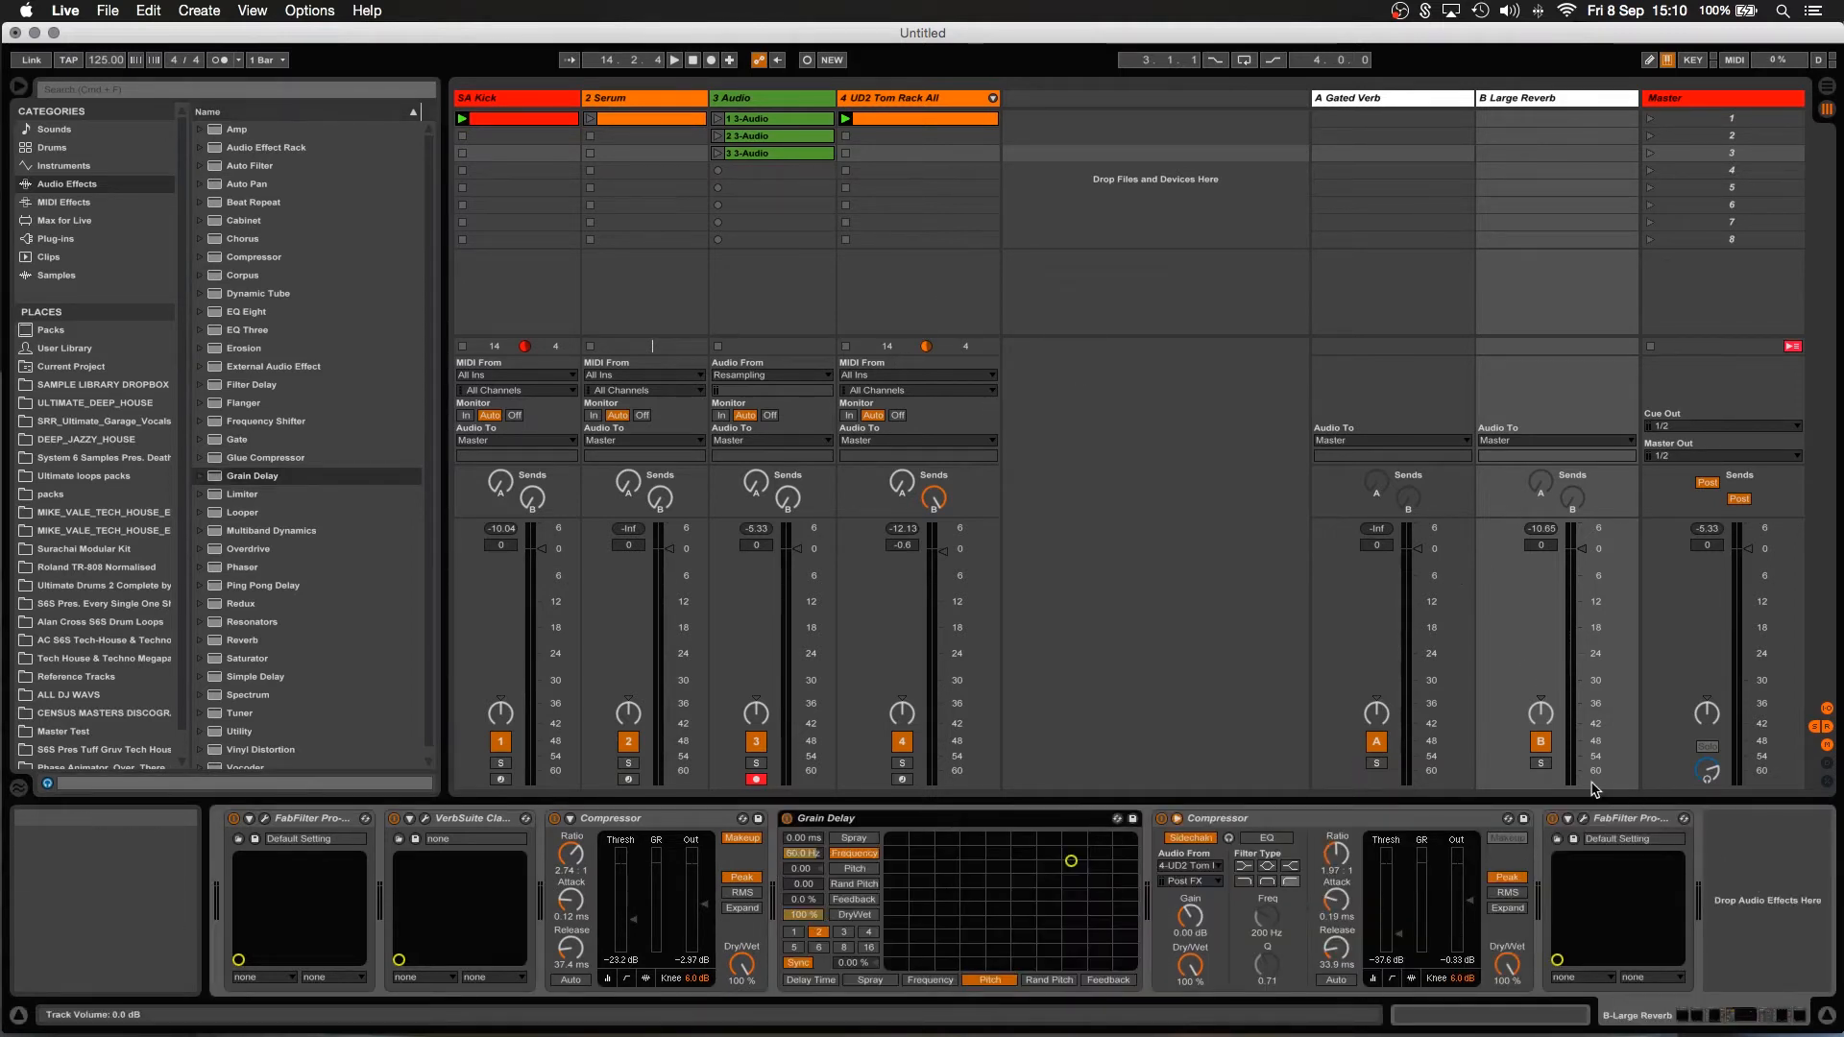
# With the B Large Reverb return soloed and playing, assign Grain Delay's vertical X-Y axis to Pitch and set Pitch to 3.43.
pyautogui.click(1541, 762)
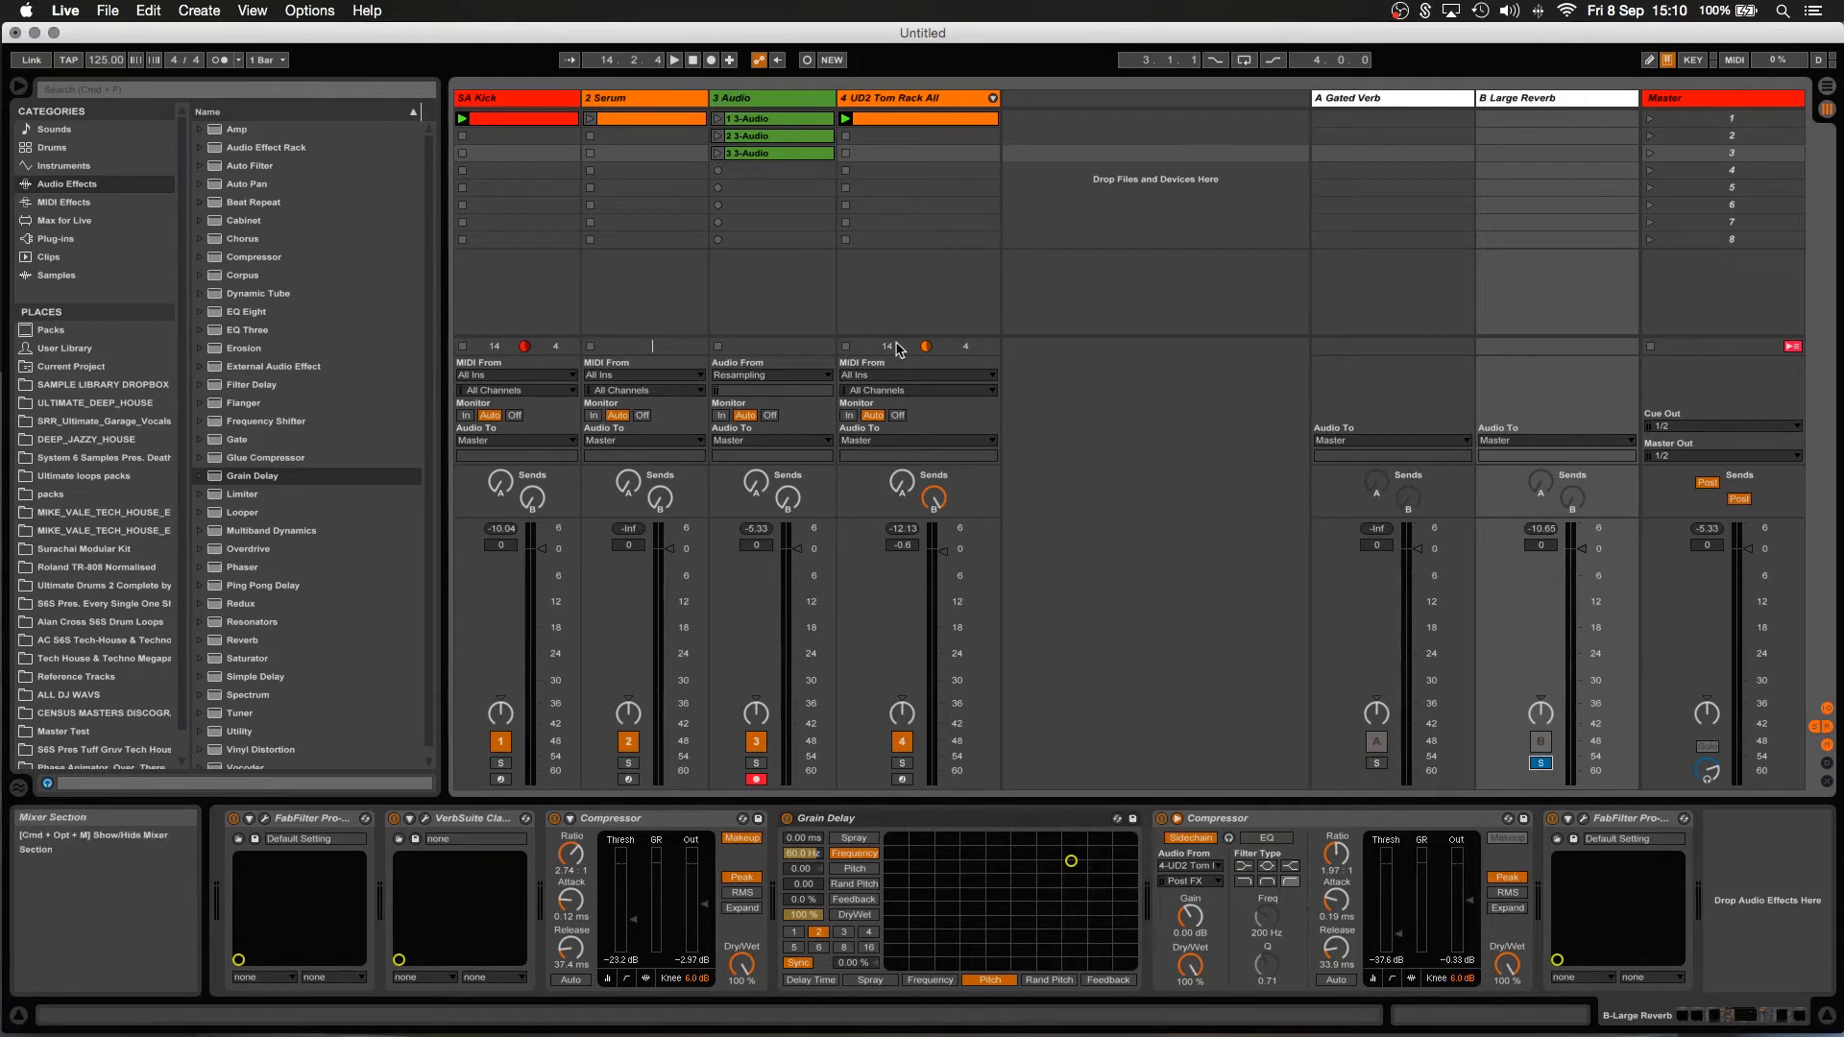
pyautogui.press('space')
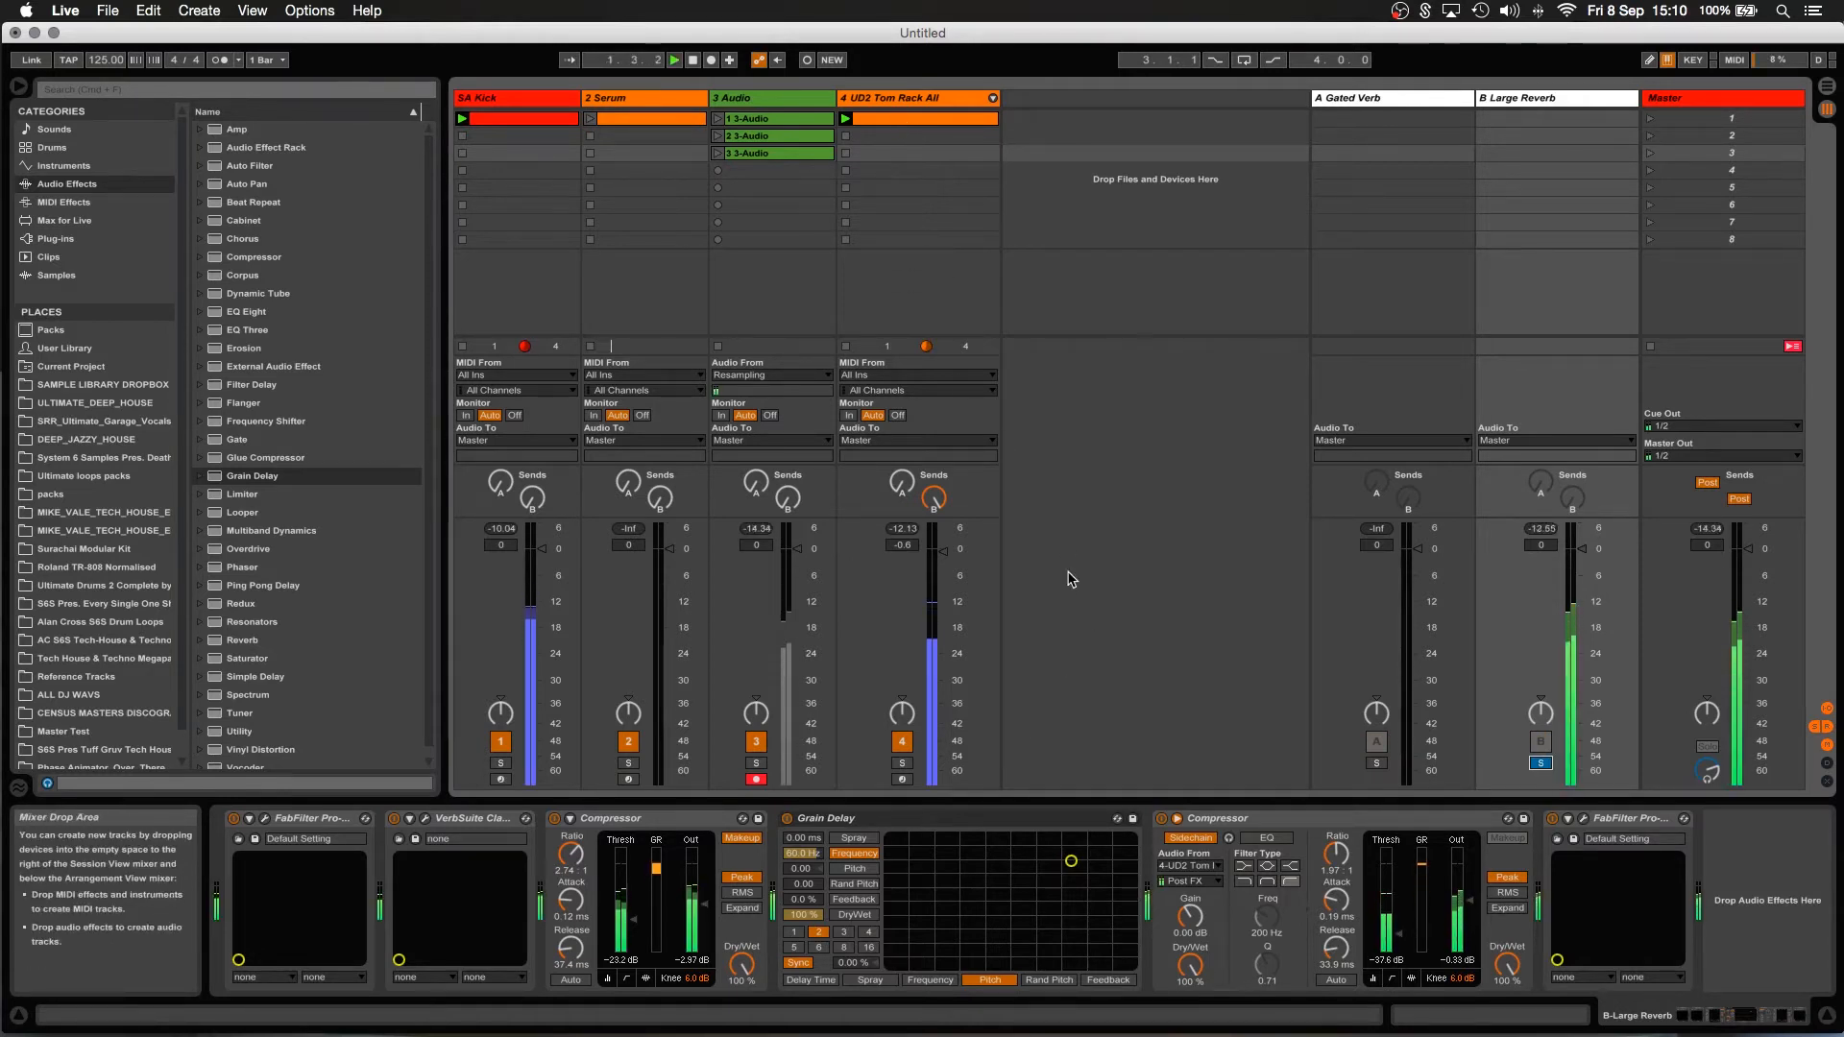
pyautogui.click(862, 870)
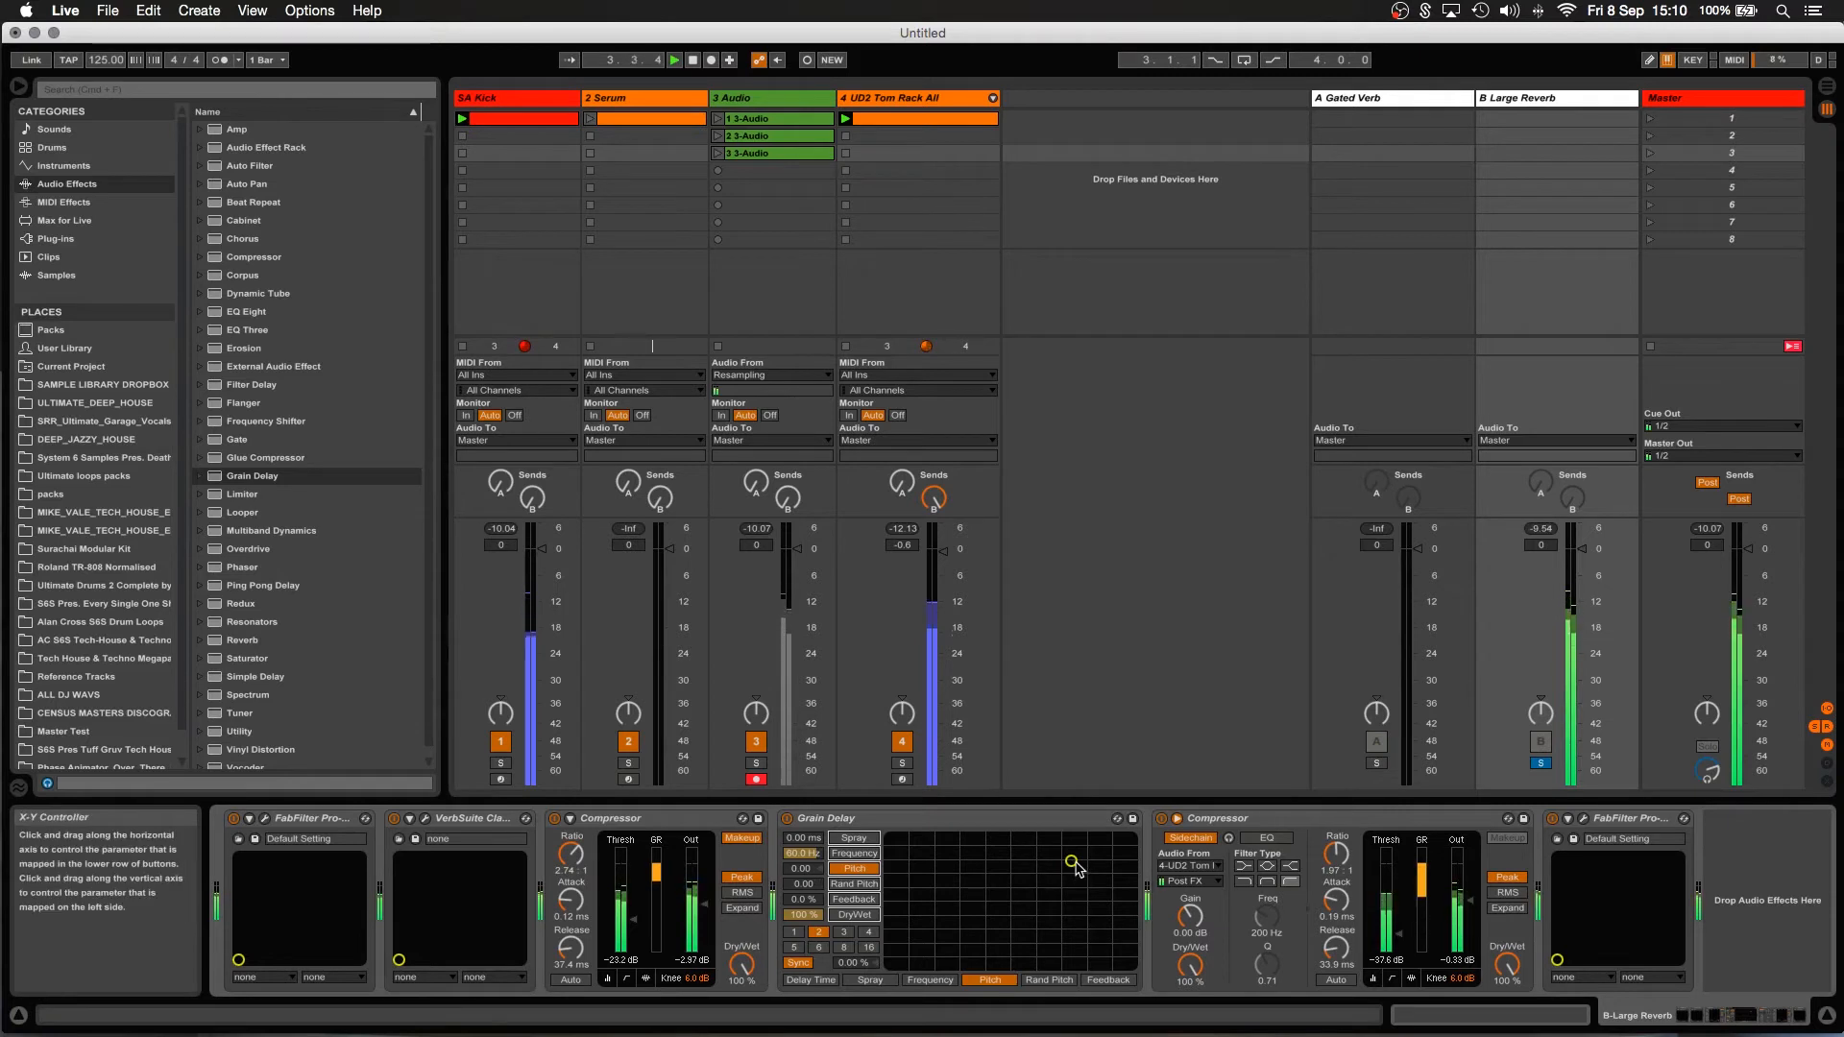
pyautogui.moveTo(1072, 863); pyautogui.dragTo(1093, 853)
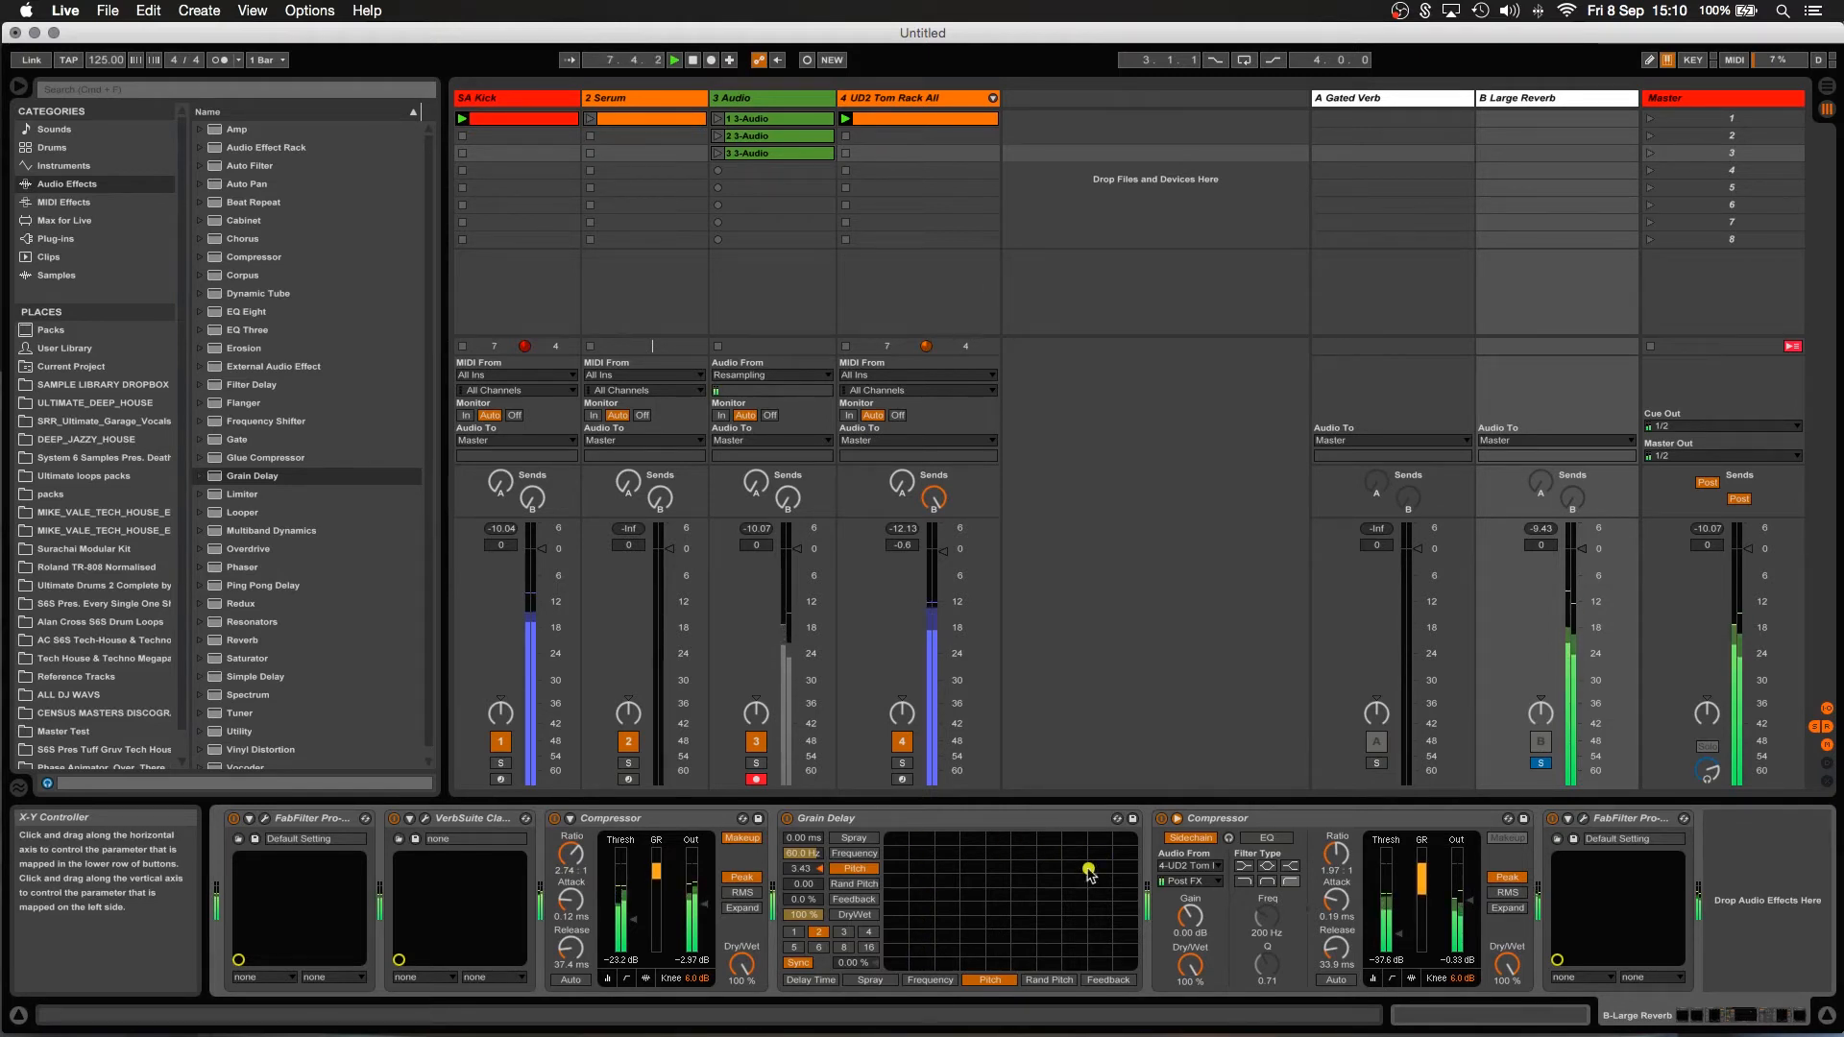
# Raise the high cut in the reverb return's last Pro-Q 2 to about 2769 Hz and close its window.
pyautogui.click(1588, 827)
pyautogui.moveTo(987, 547); pyautogui.dragTo(1169, 631)
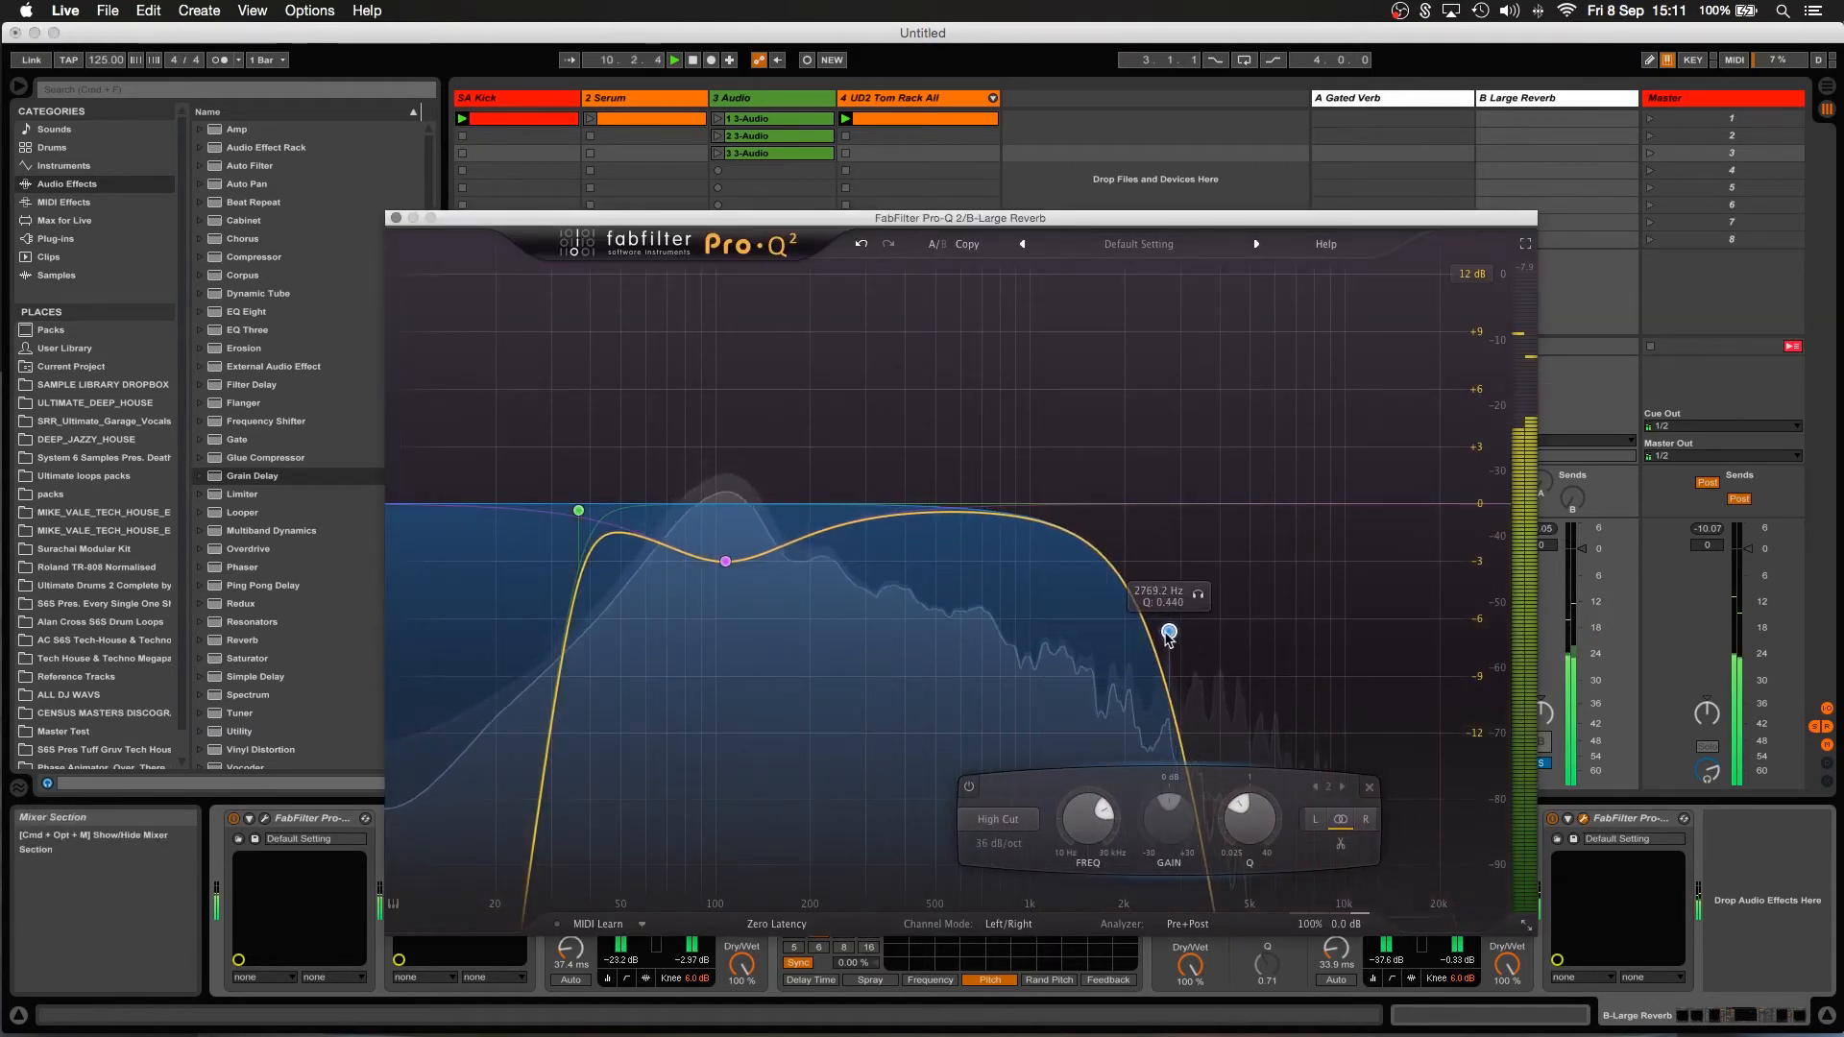
pyautogui.click(396, 219)
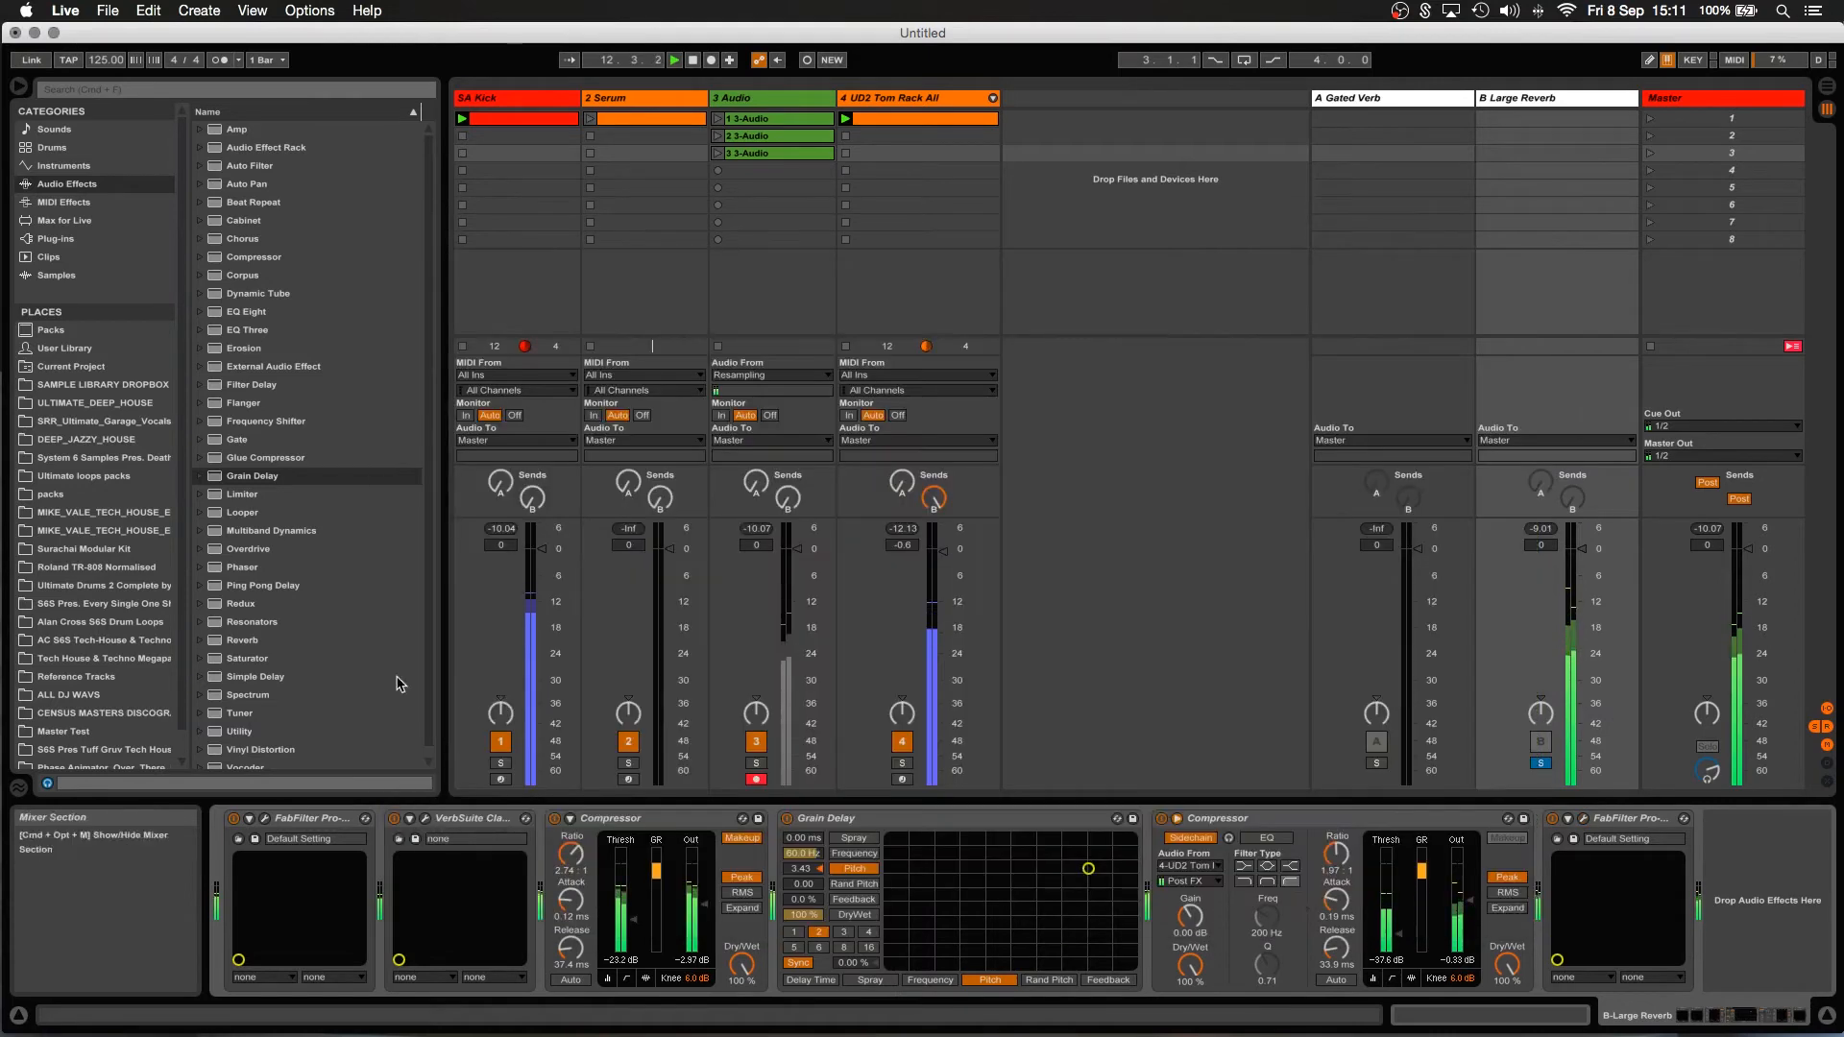
# Raise the high cut in the 4 UD2 Tom Rack All track's Pro-Q 2 to about 905 Hz.
pyautogui.click(266, 821)
pyautogui.click(266, 821)
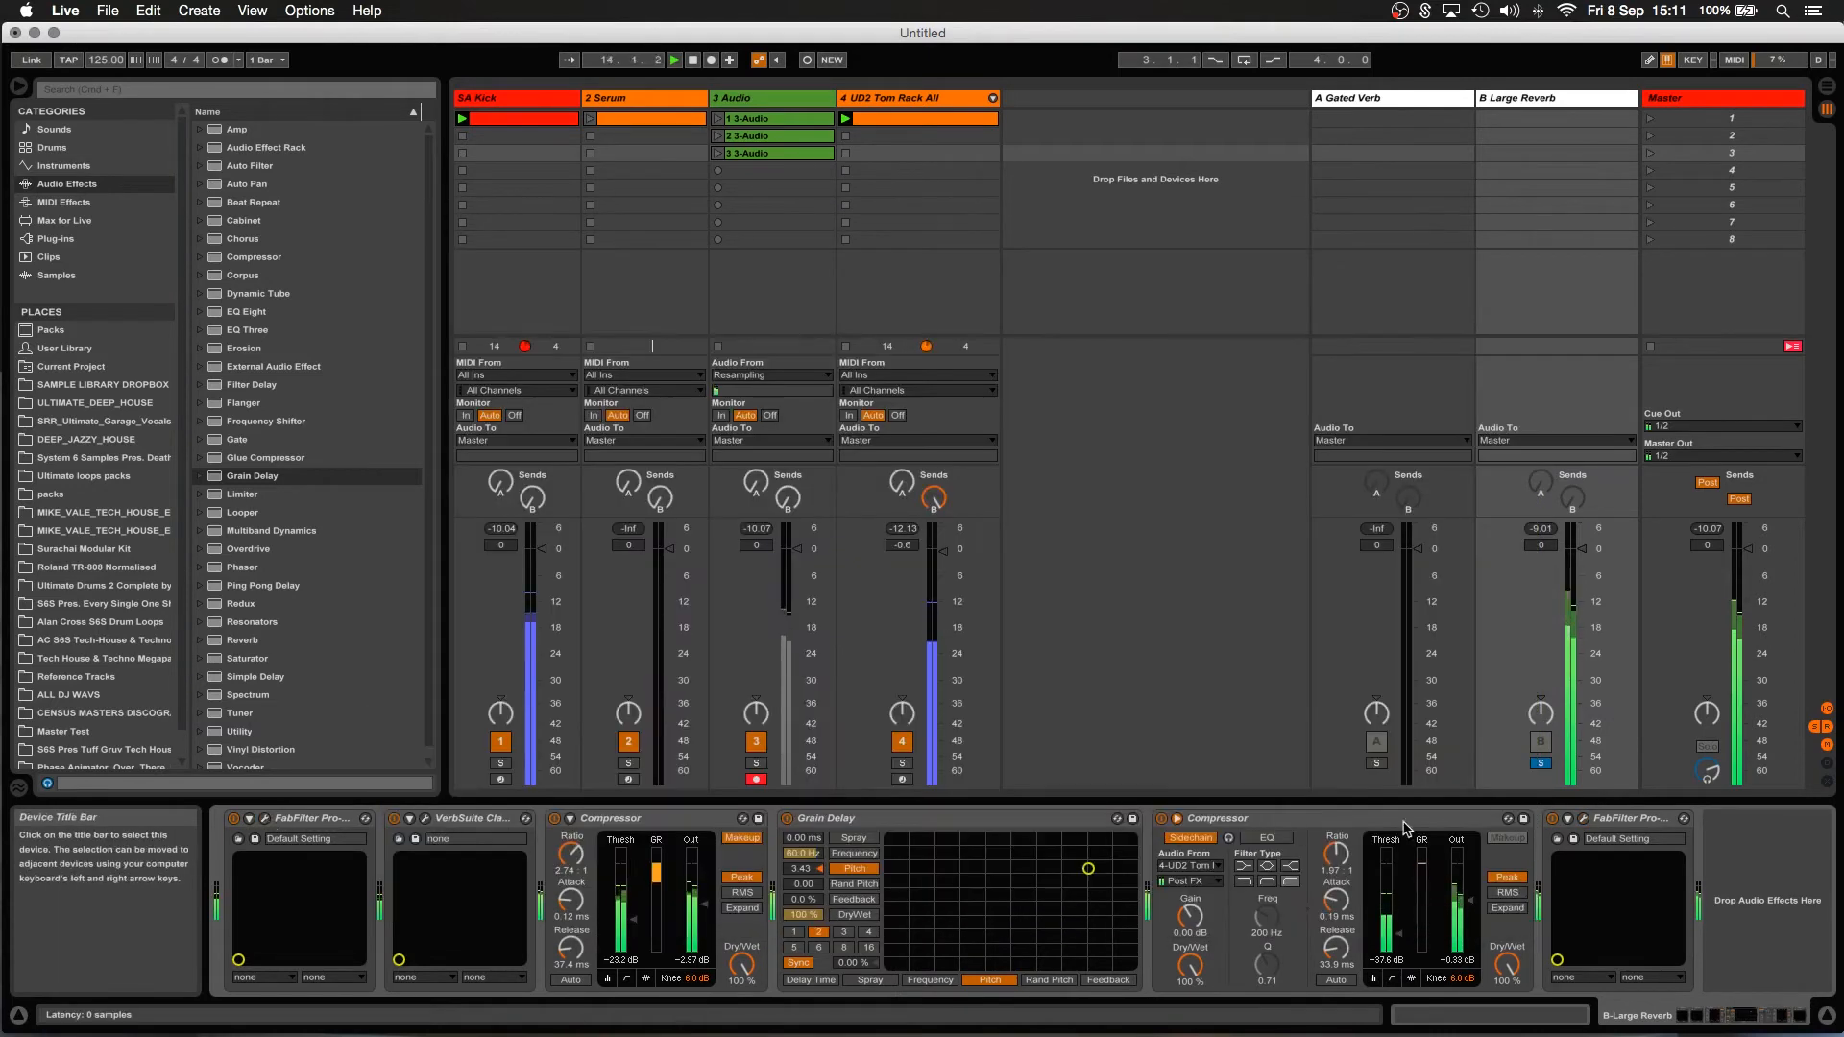
pyautogui.click(905, 99)
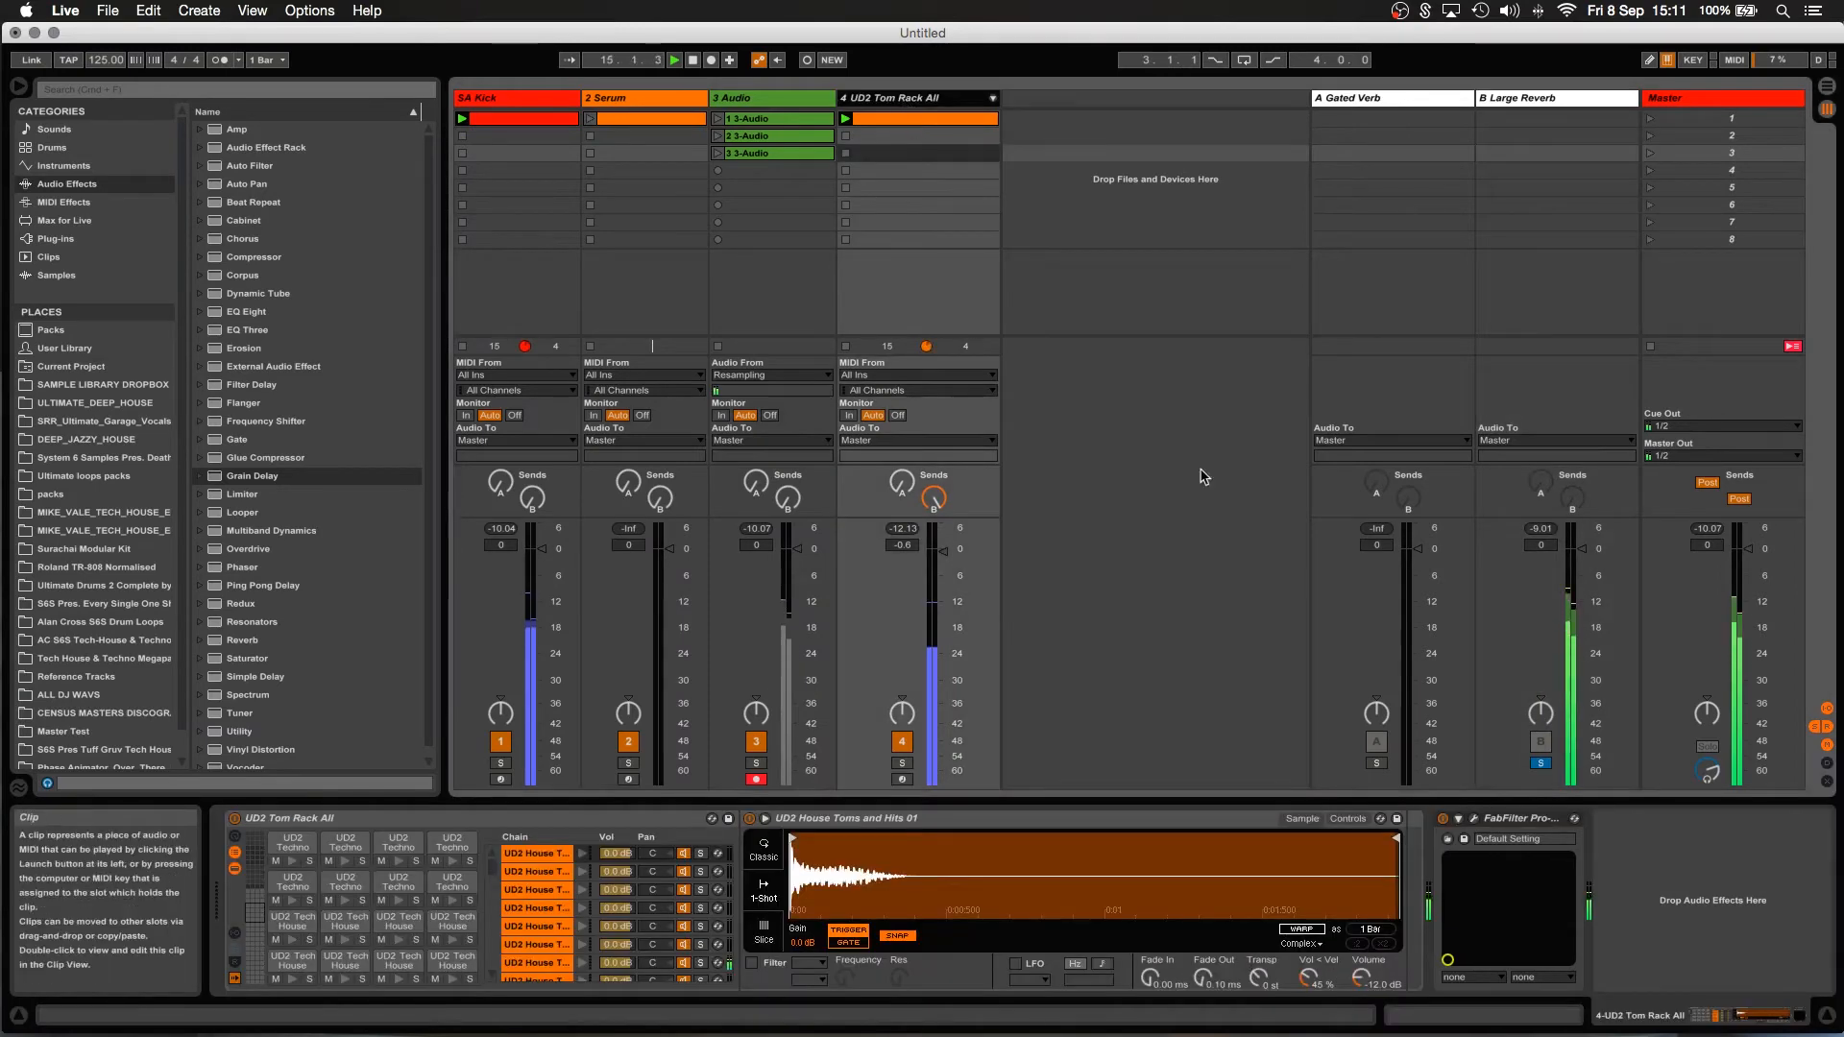
pyautogui.click(1575, 818)
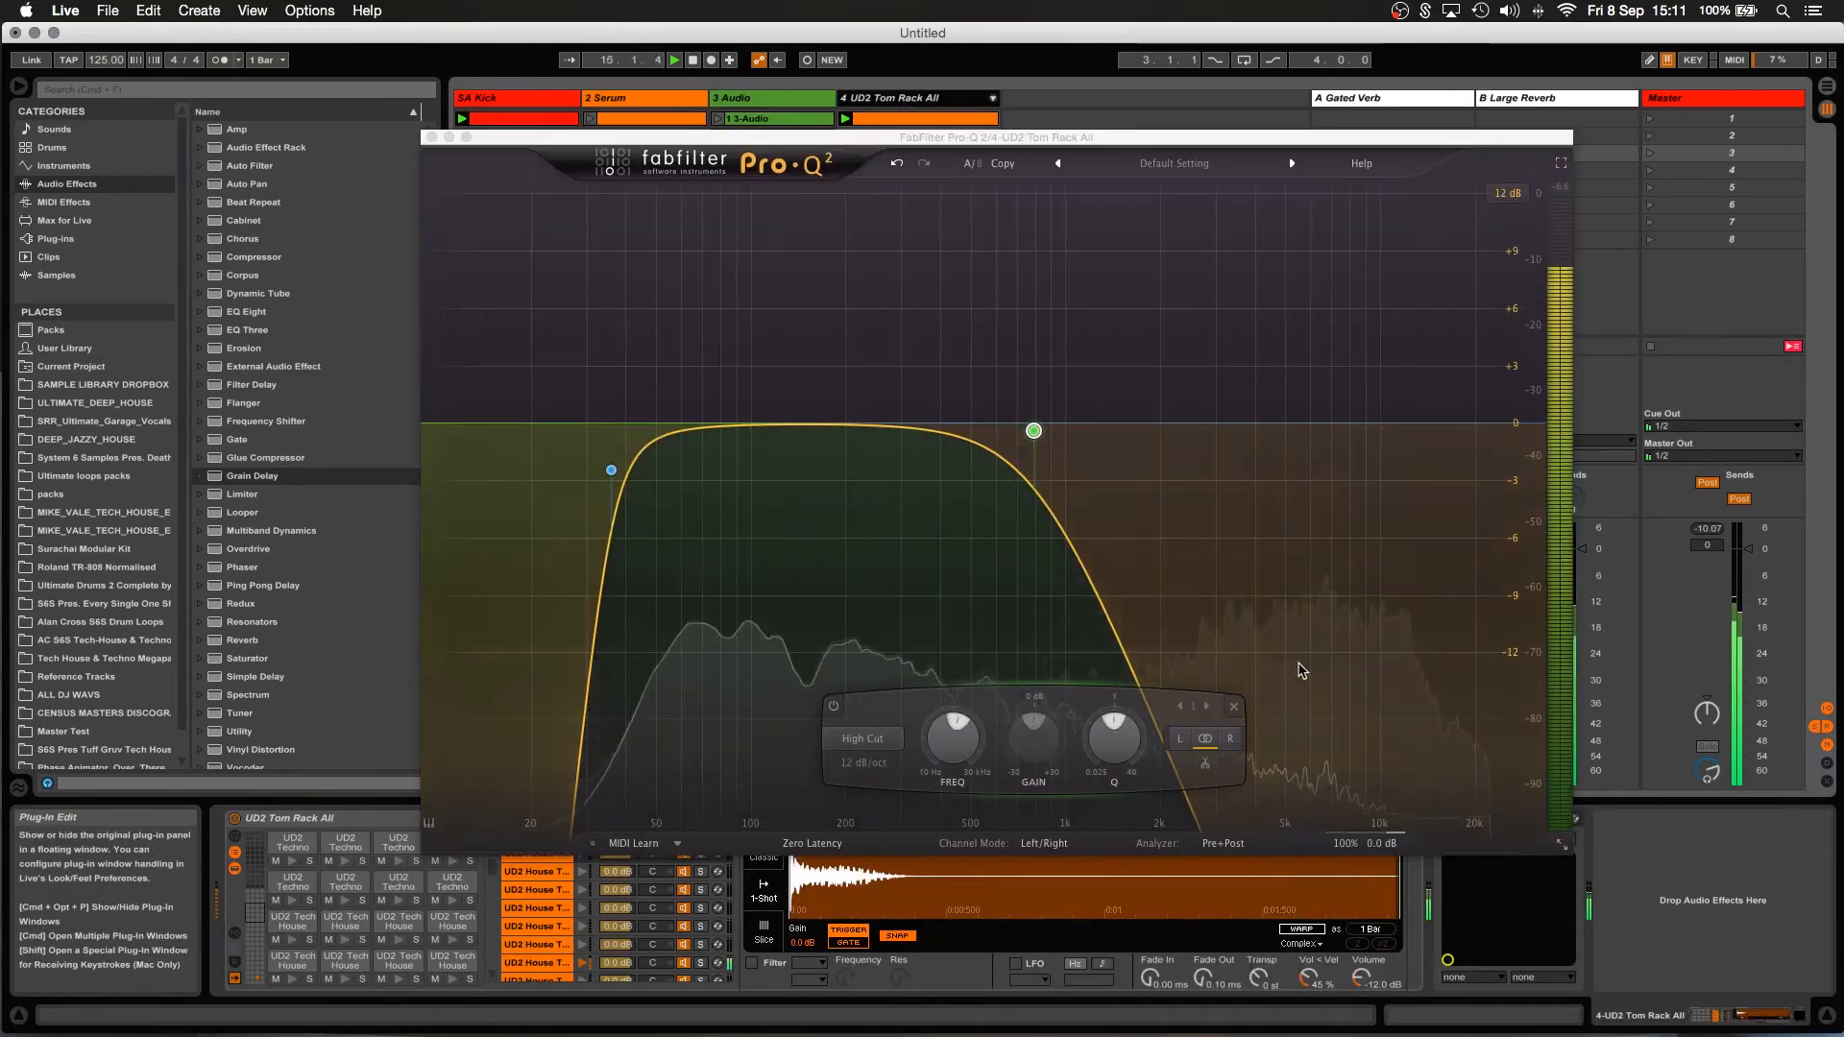
pyautogui.moveTo(1033, 432); pyautogui.dragTo(1052, 432)
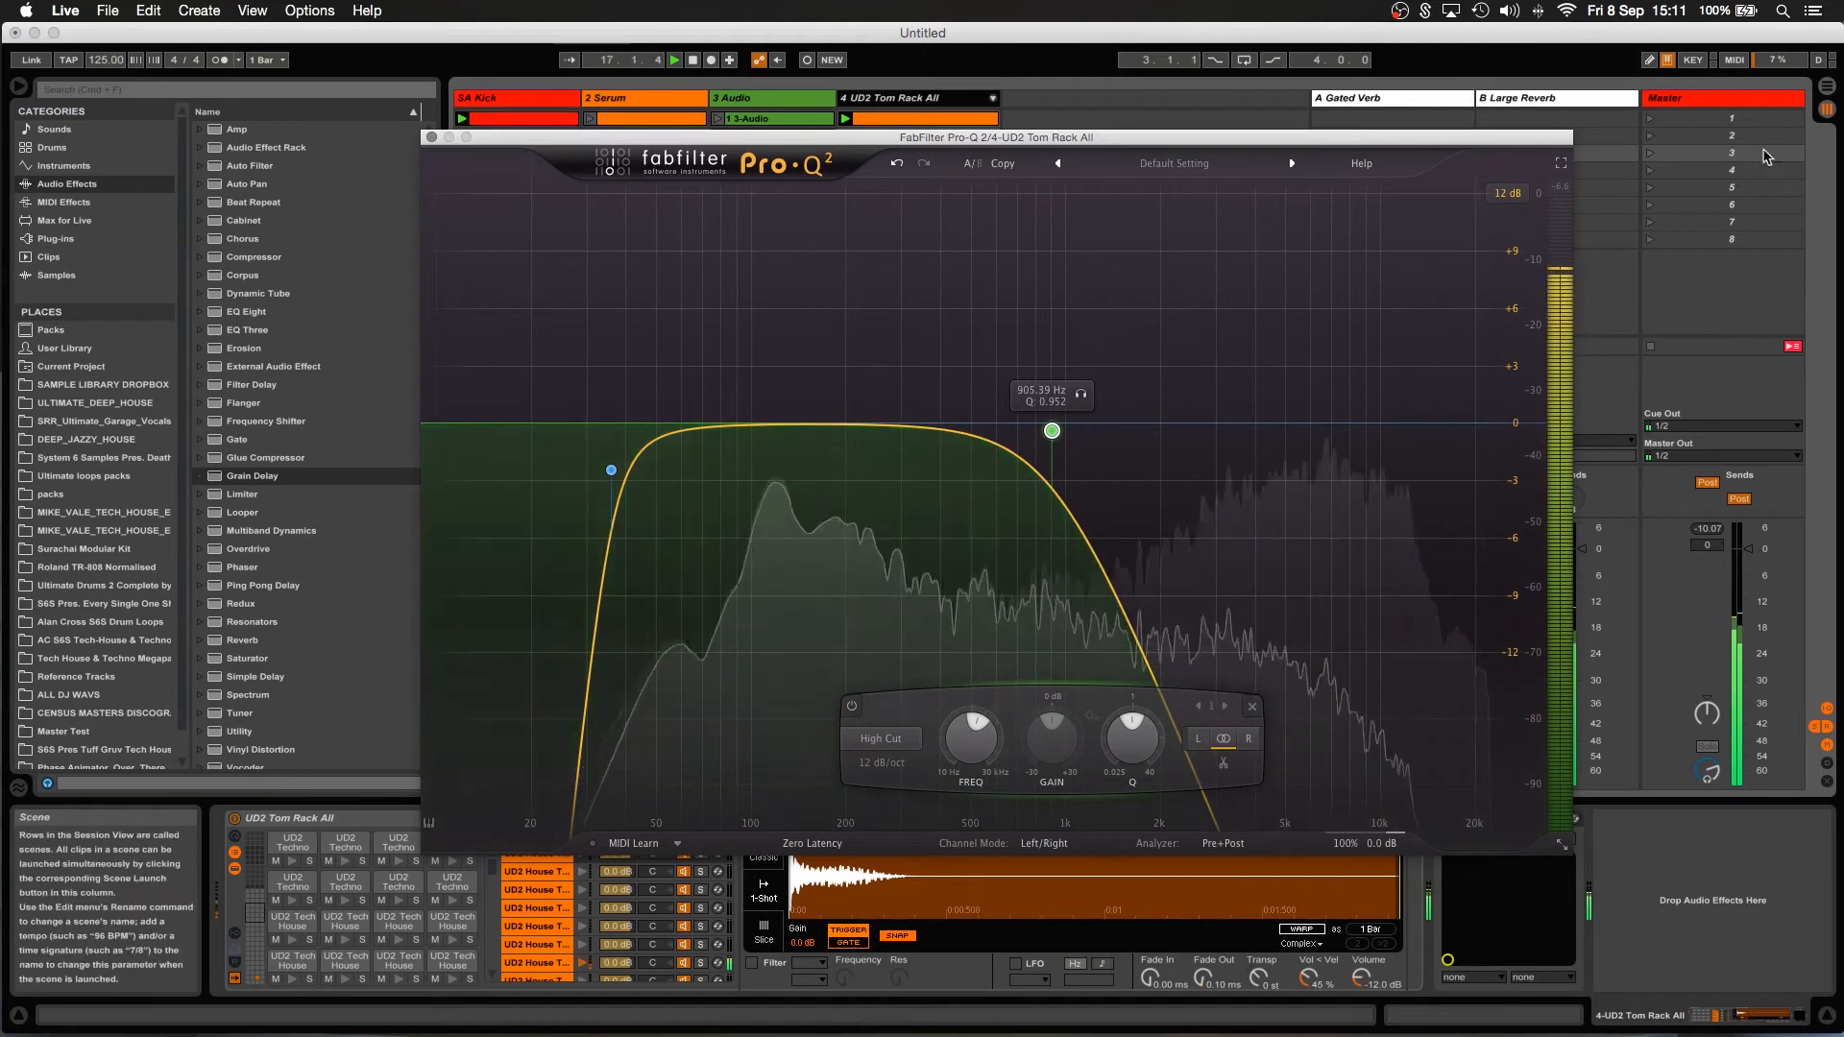
# Raise the high cut in the Master track's Pro-Q 2 to let the higher frequencies through and close its window.
pyautogui.click(1724, 97)
pyautogui.click(585, 818)
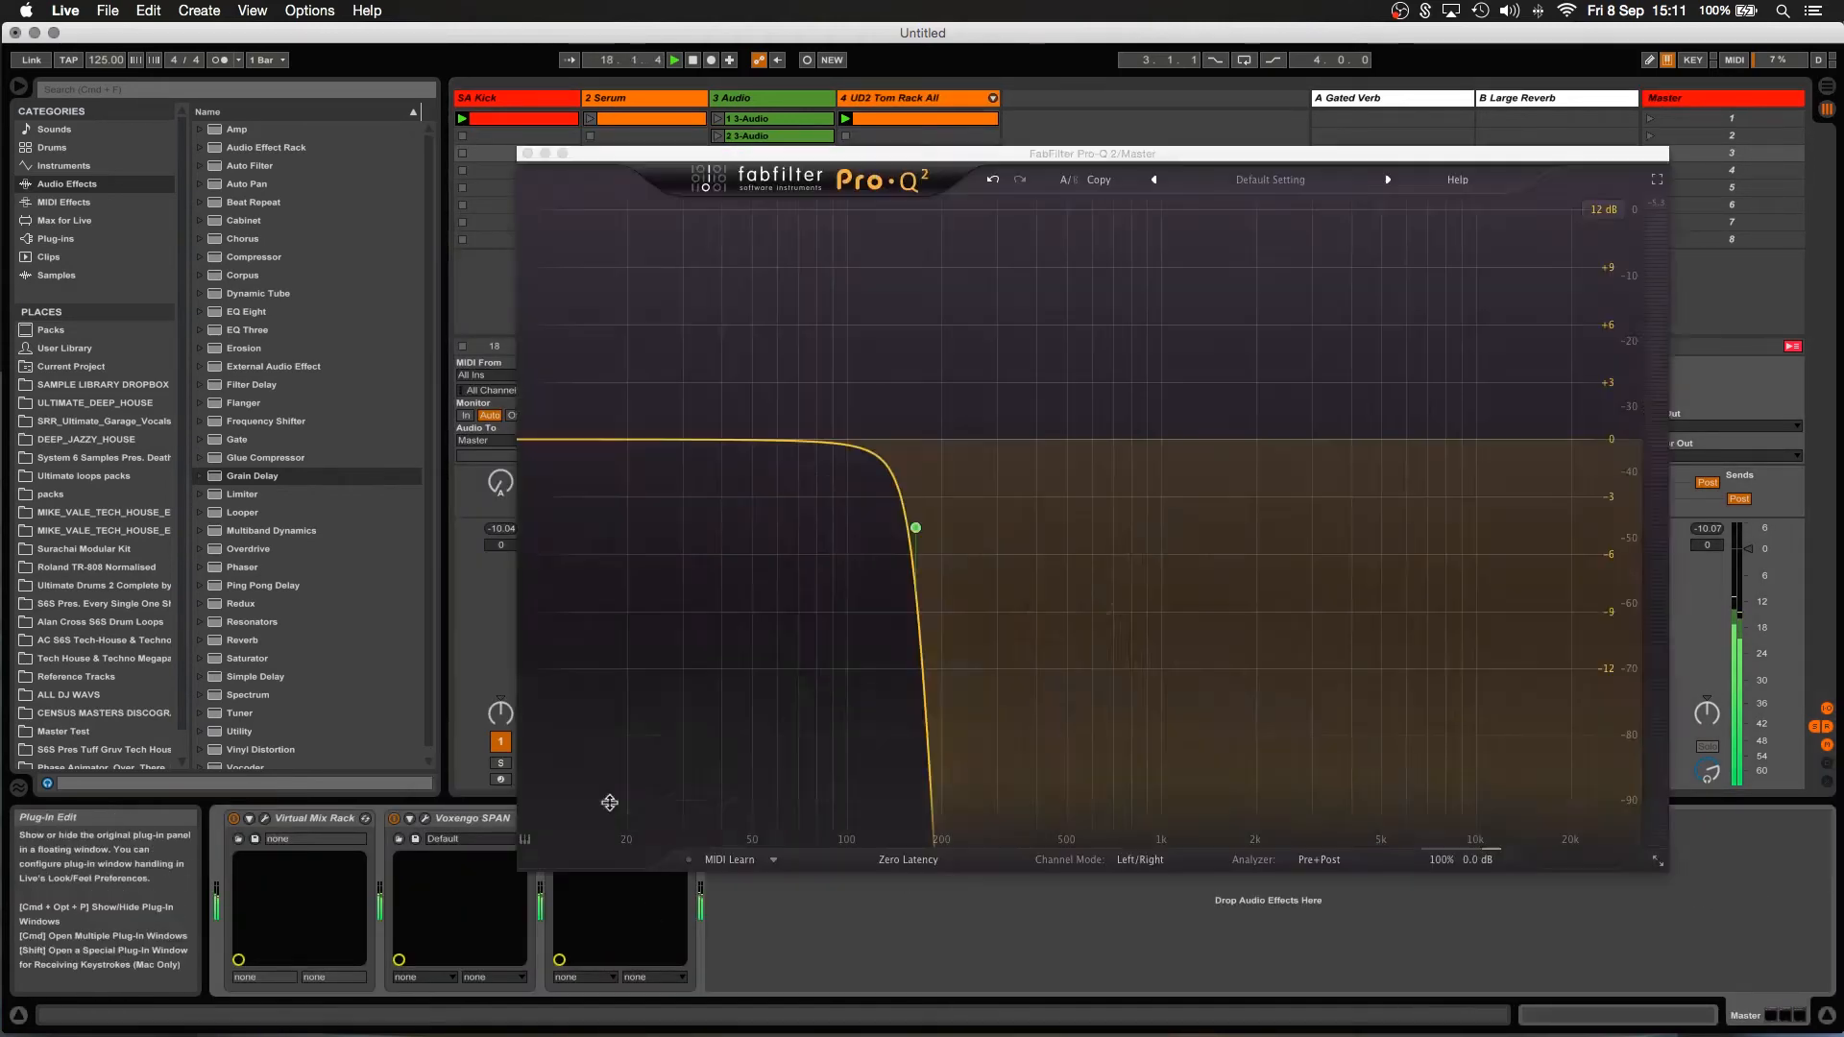
pyautogui.moveTo(918, 528); pyautogui.dragTo(1459, 632)
pyautogui.click(527, 155)
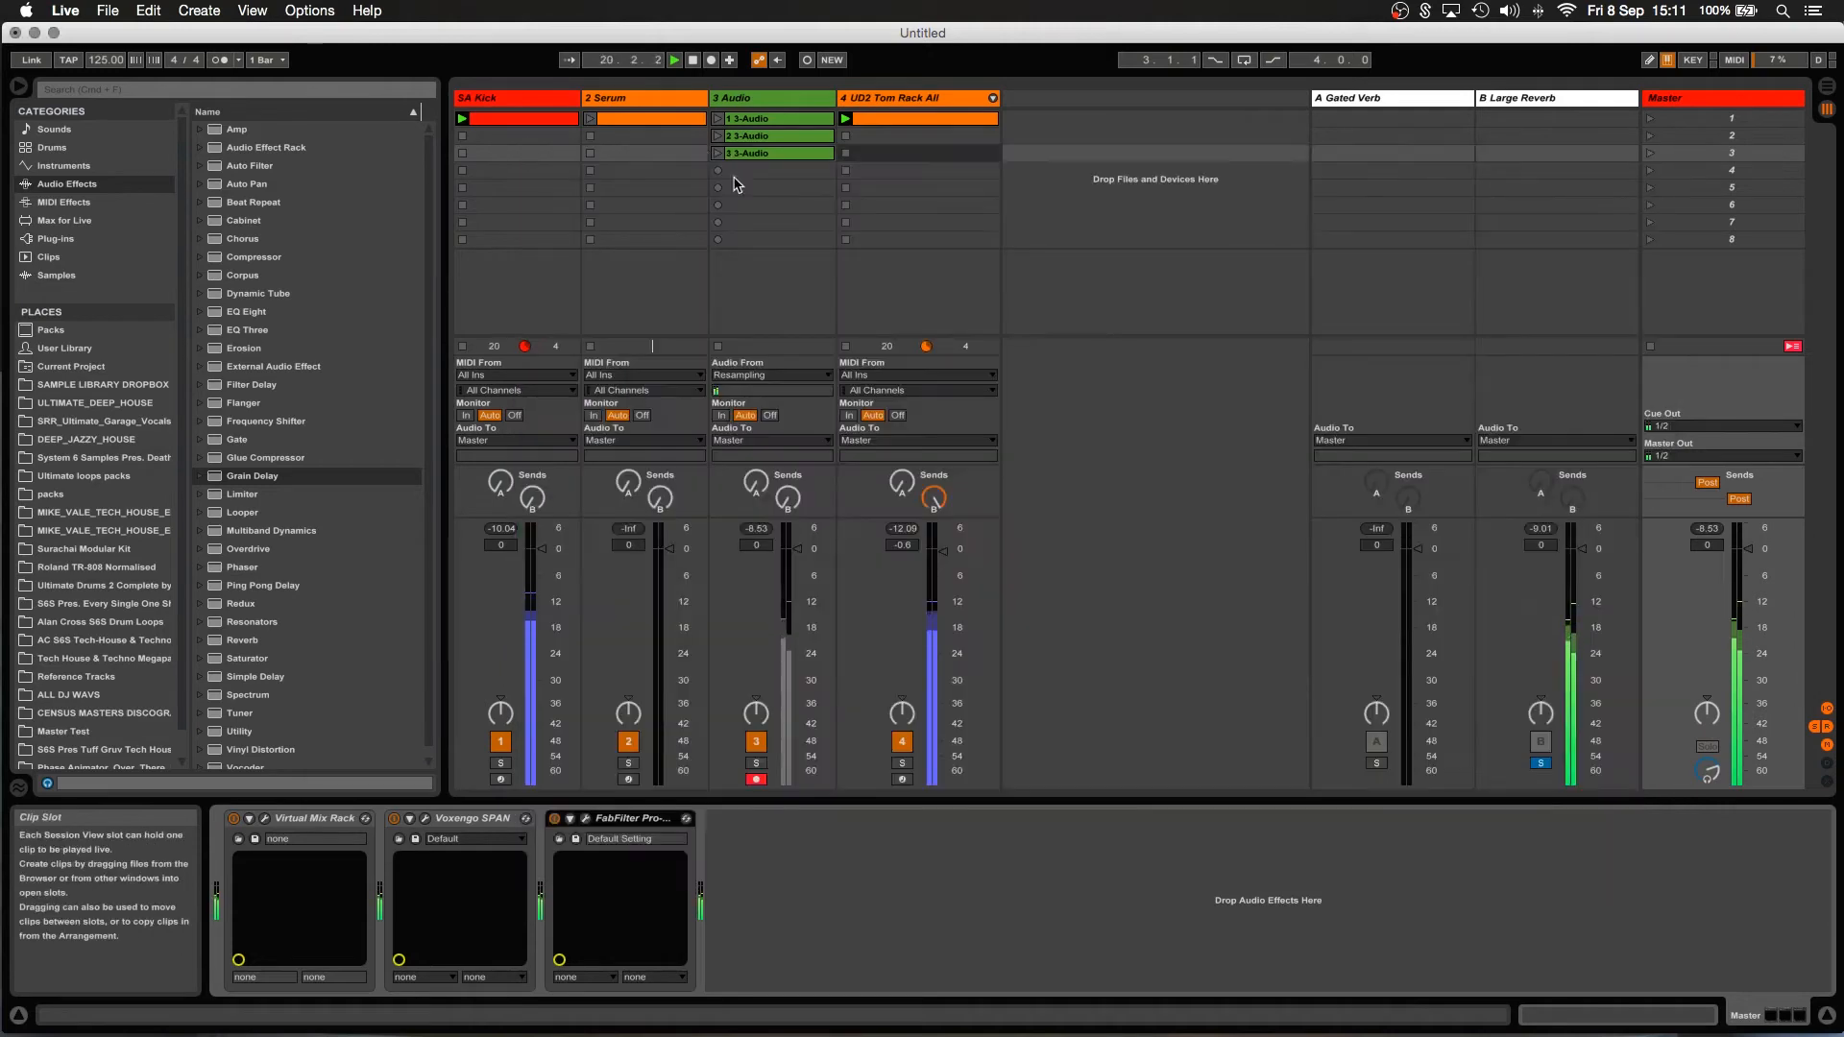
# Set Grain Delay's Pitch on the B Large Reverb return to 5.71 and solo the kick and tom tracks alongside the return.
pyautogui.click(1568, 102)
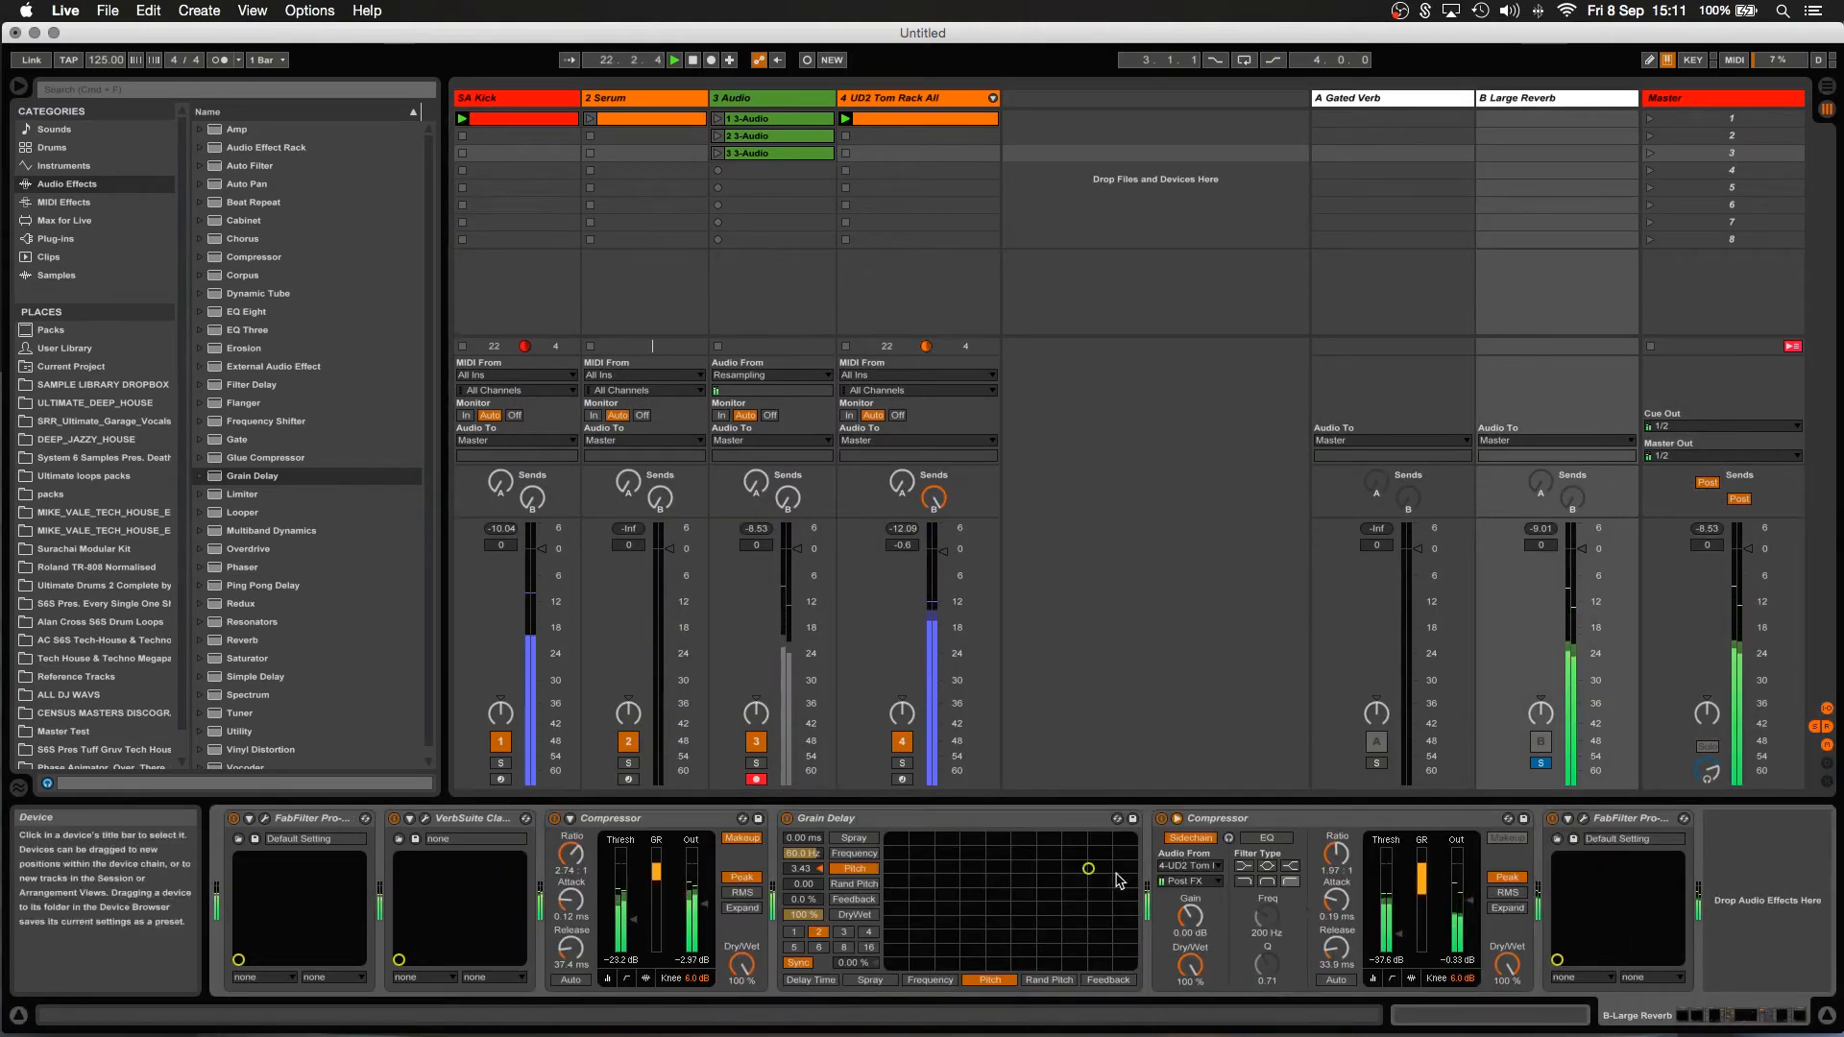
pyautogui.moveTo(1088, 868); pyautogui.dragTo(1071, 882)
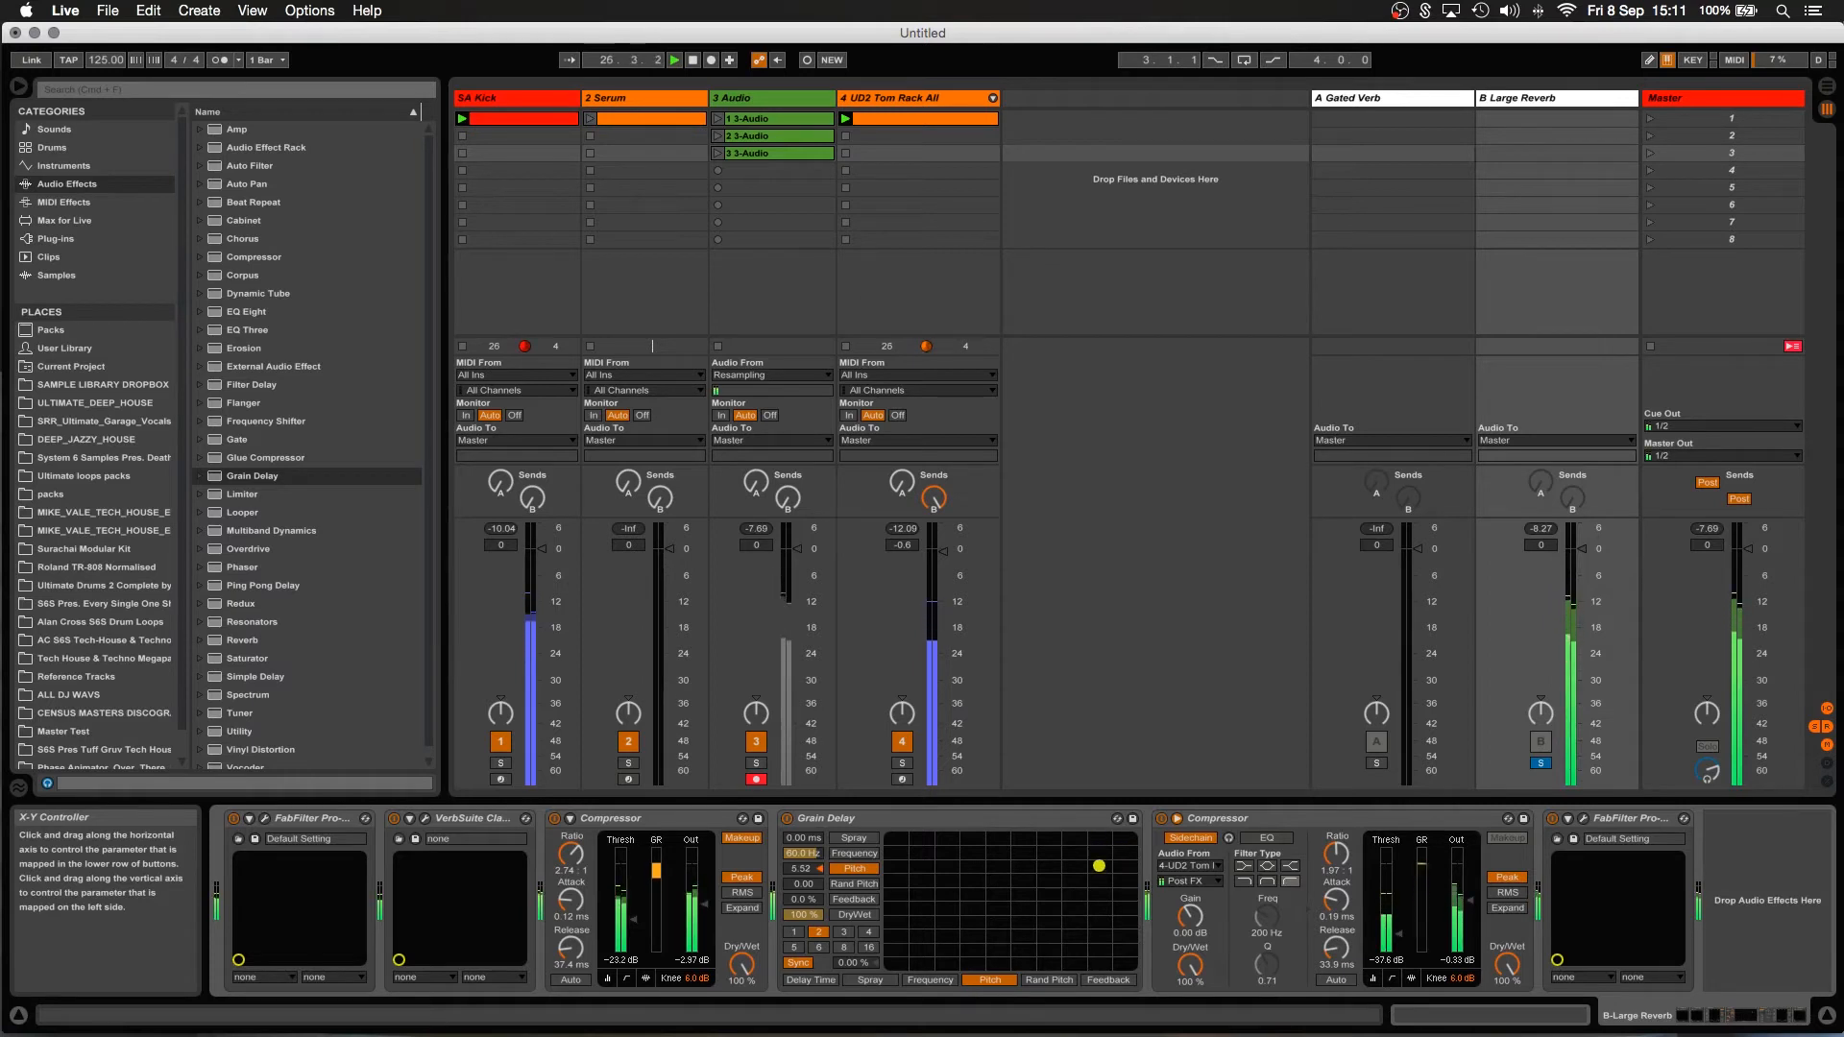
pyautogui.click(500, 765)
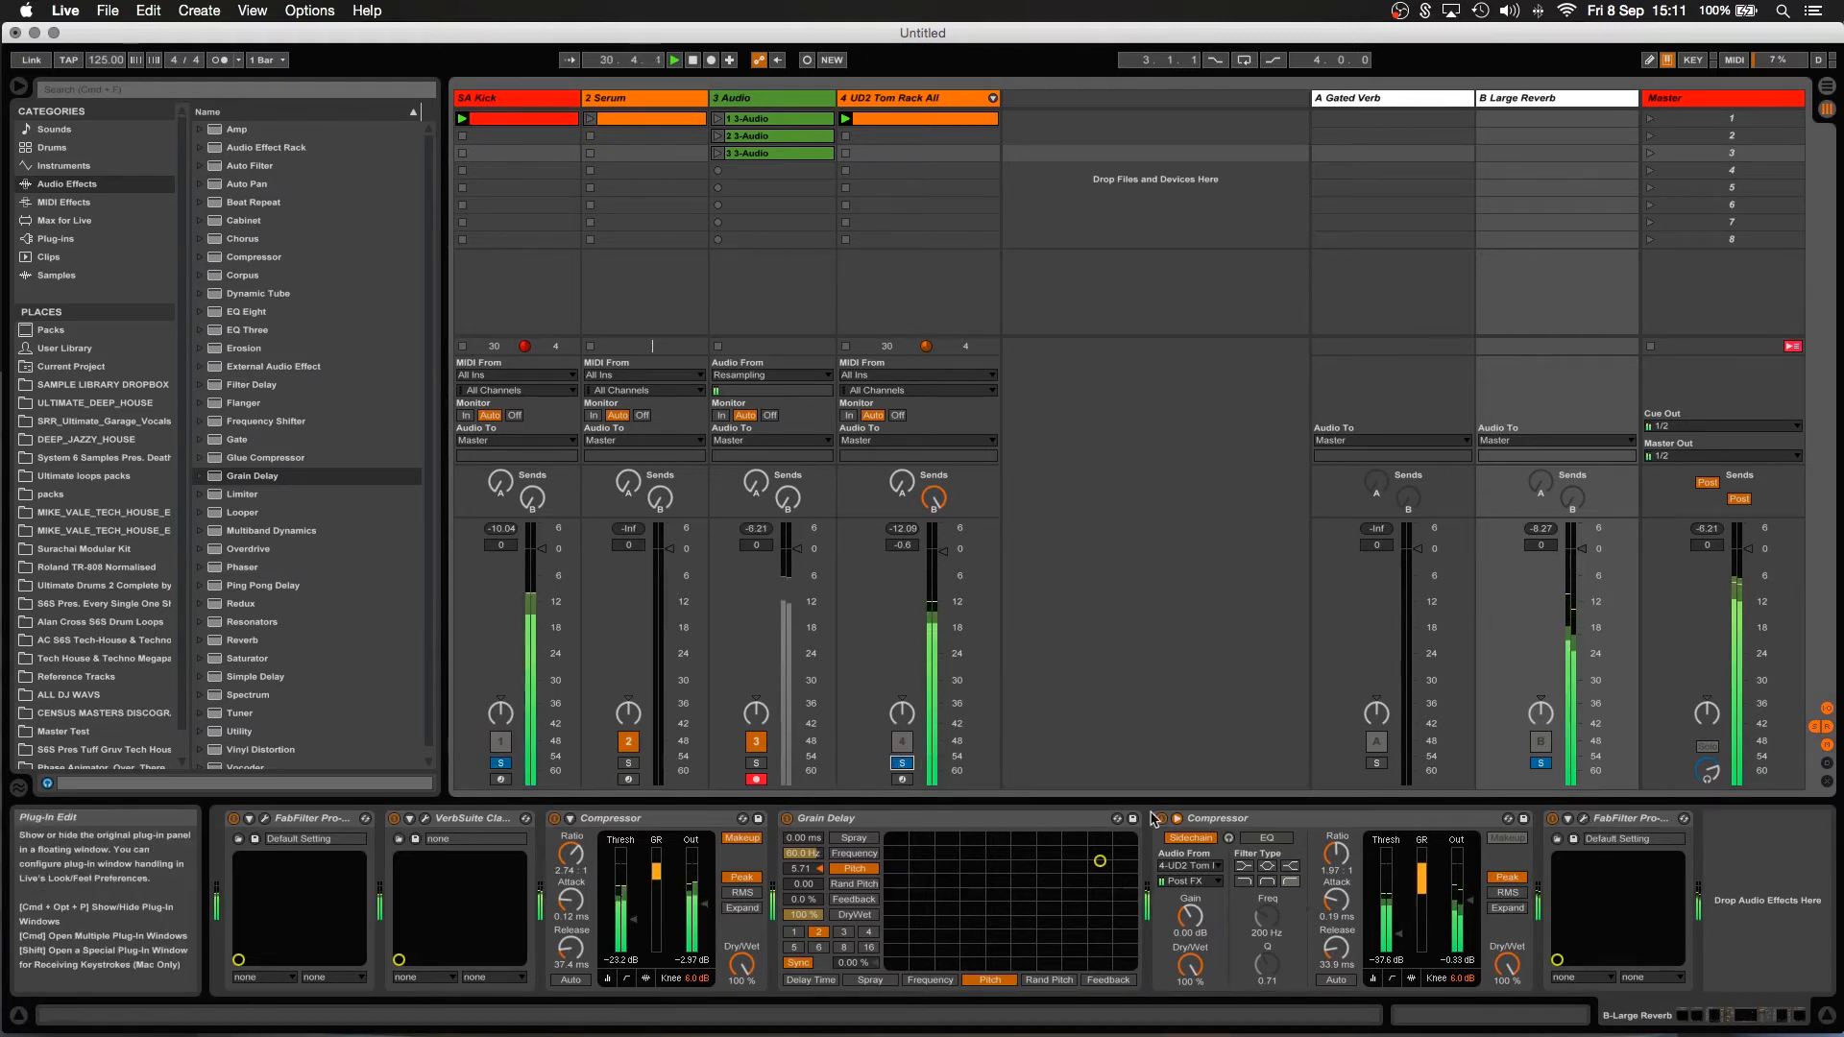
# Lower the high cut in the reverb return's last Pro-Q 2 to just above 1 kHz and hide the plug-in window.
pyautogui.click(1584, 819)
pyautogui.moveTo(1169, 631); pyautogui.dragTo(1049, 609)
pyautogui.rightClick(1049, 609)
pyautogui.click(1049, 609)
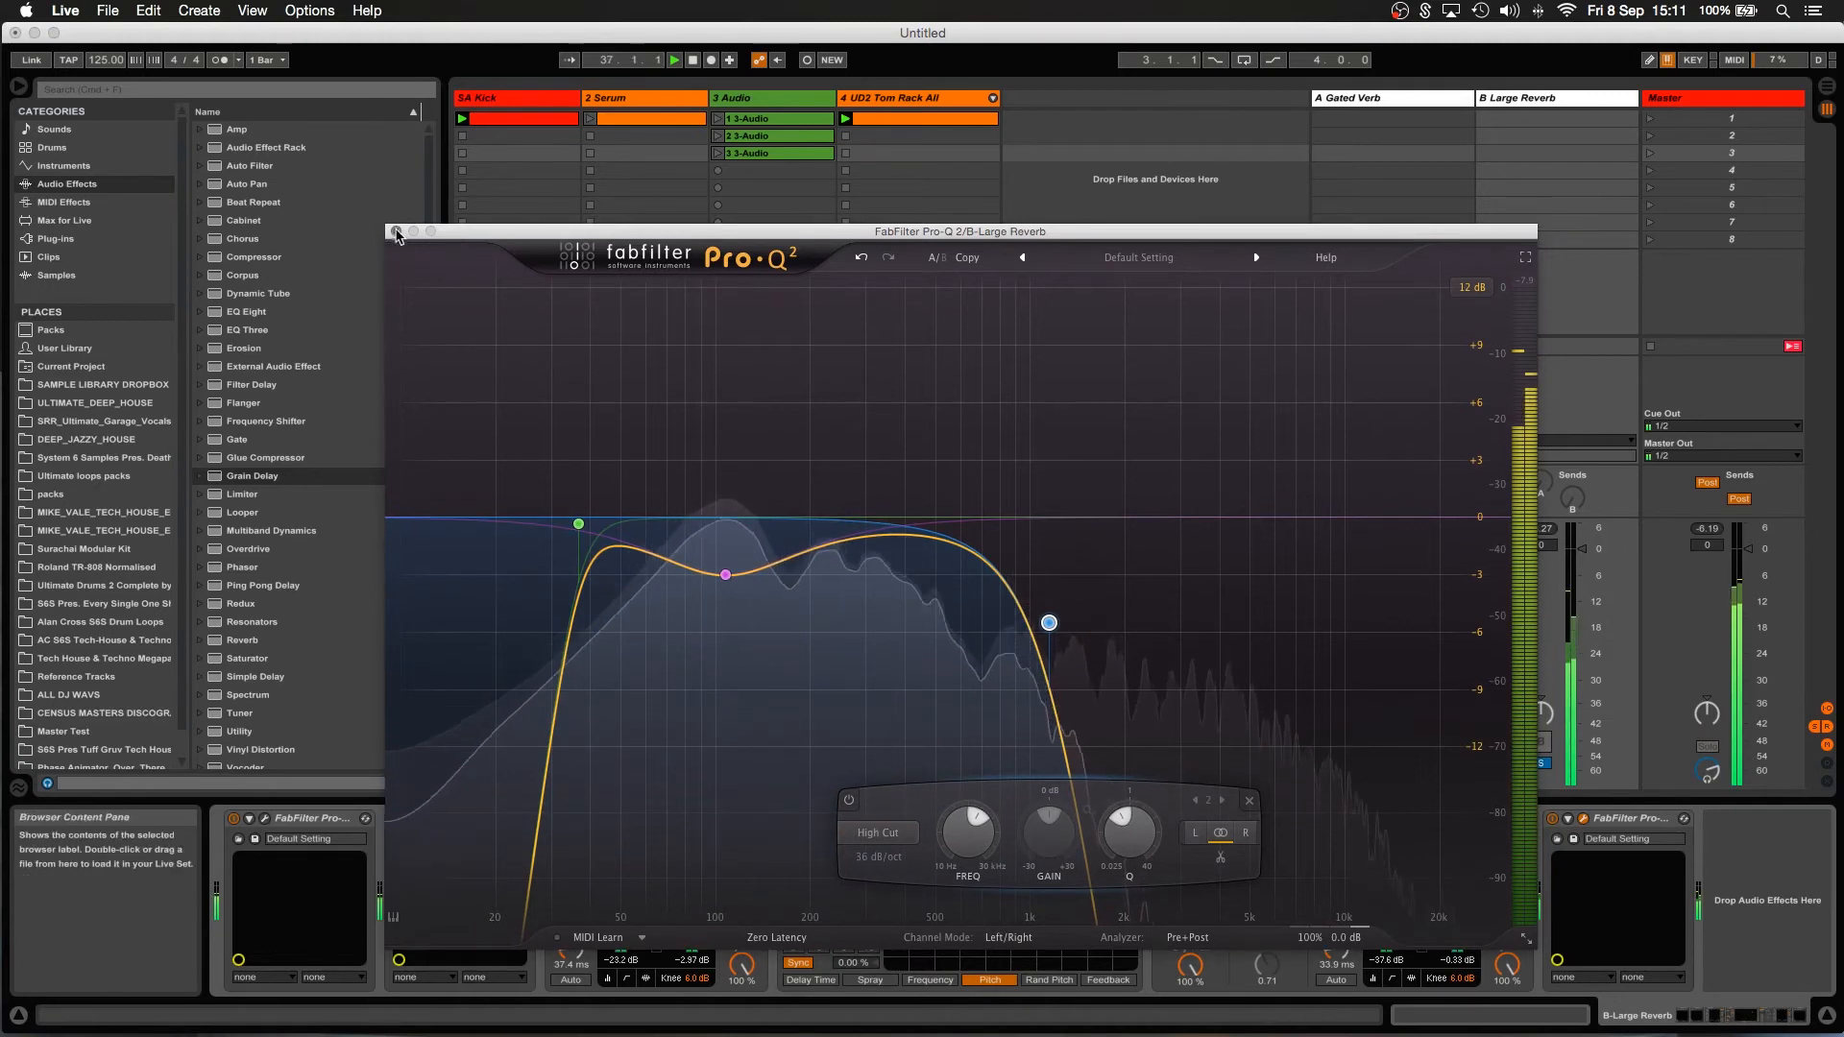
pyautogui.press('super+alt+p')
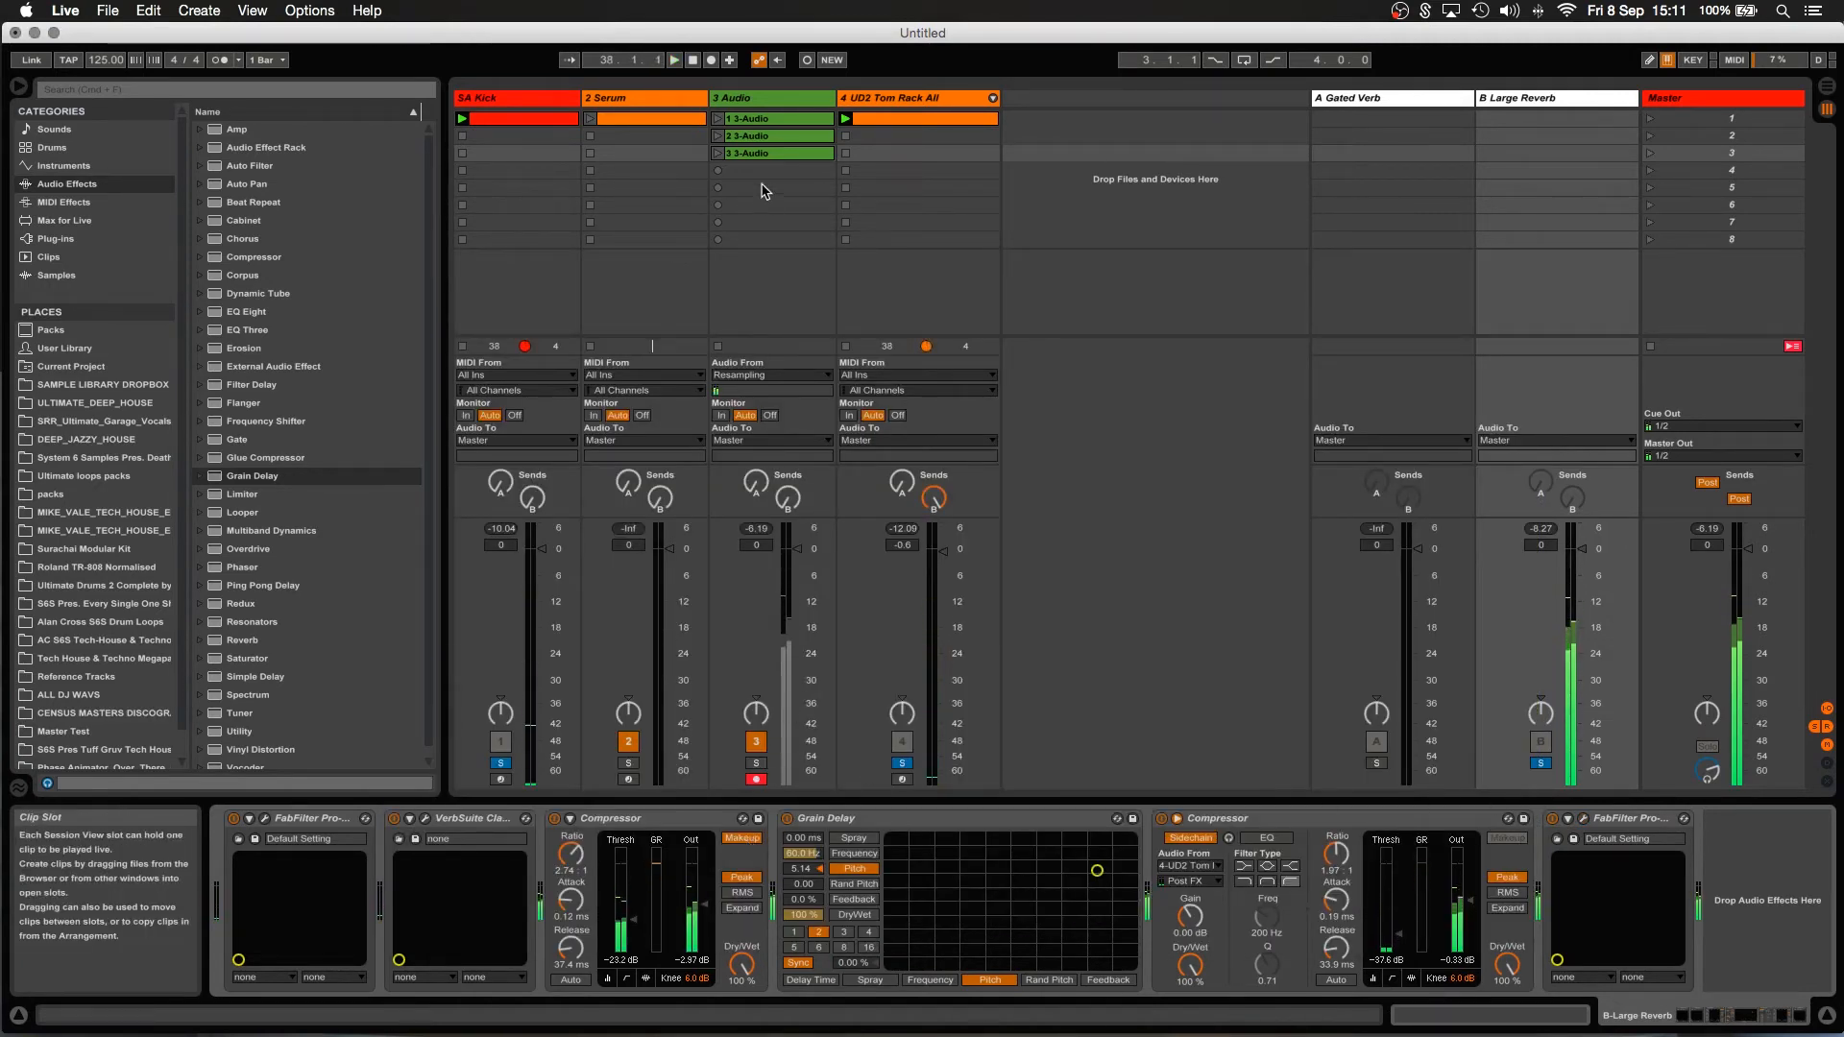
# Solo only the B Large Reverb return and resample it into the fourth clip slot of the 3 Audio track.
pyautogui.click(1545, 766)
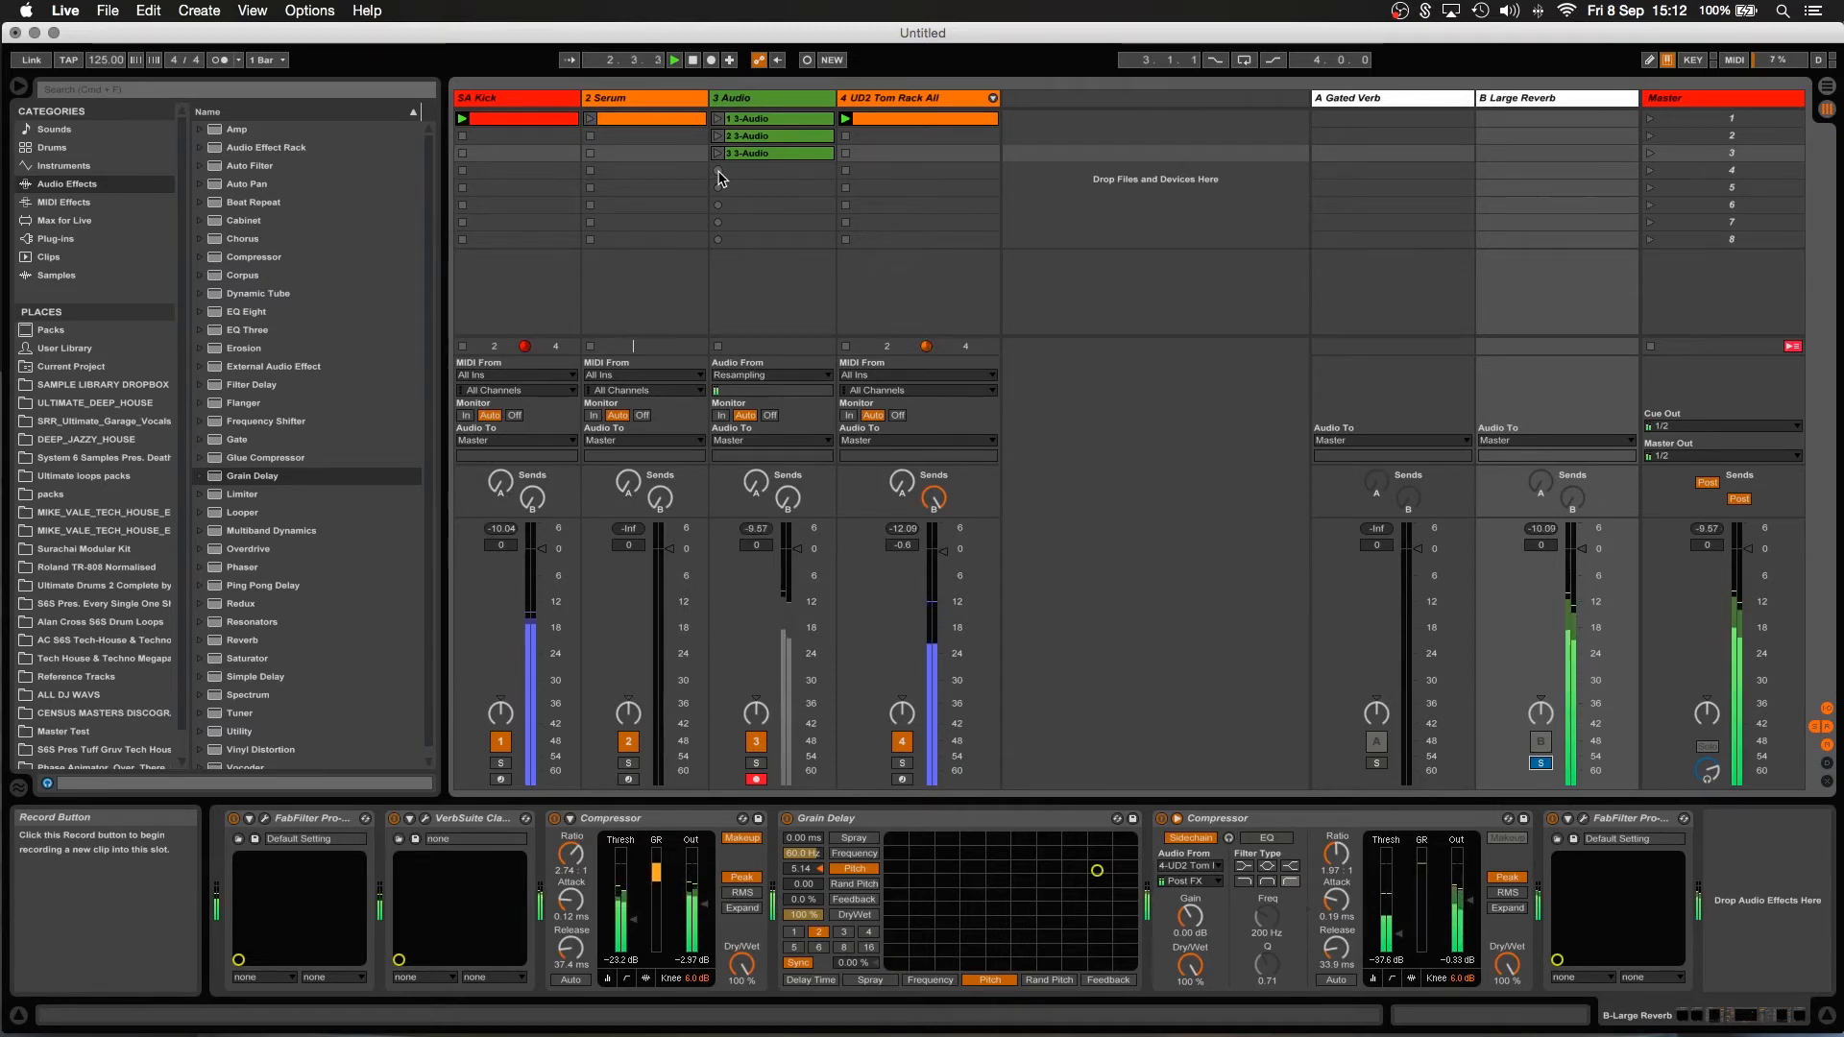
pyautogui.click(720, 177)
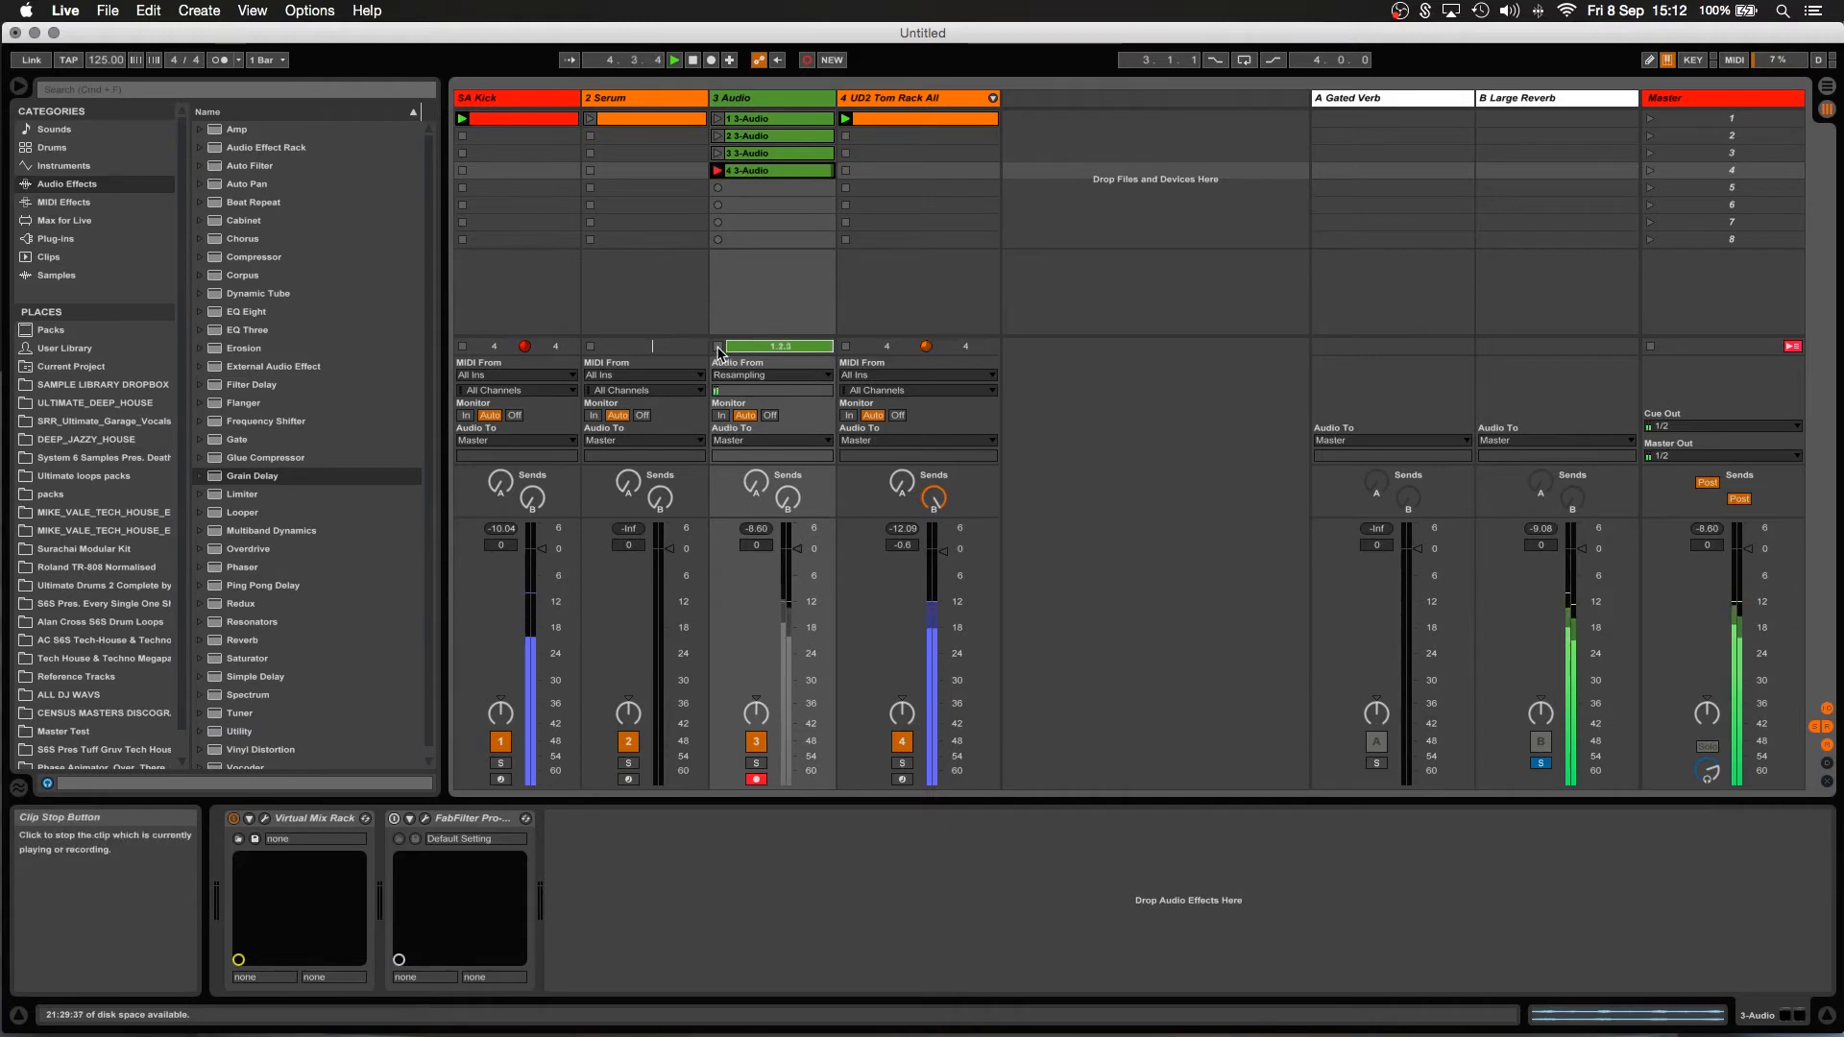
# Shorten the fourth resampled clip's loop to two bars and crop its sample to that length.
pyautogui.doubleClick(769, 171)
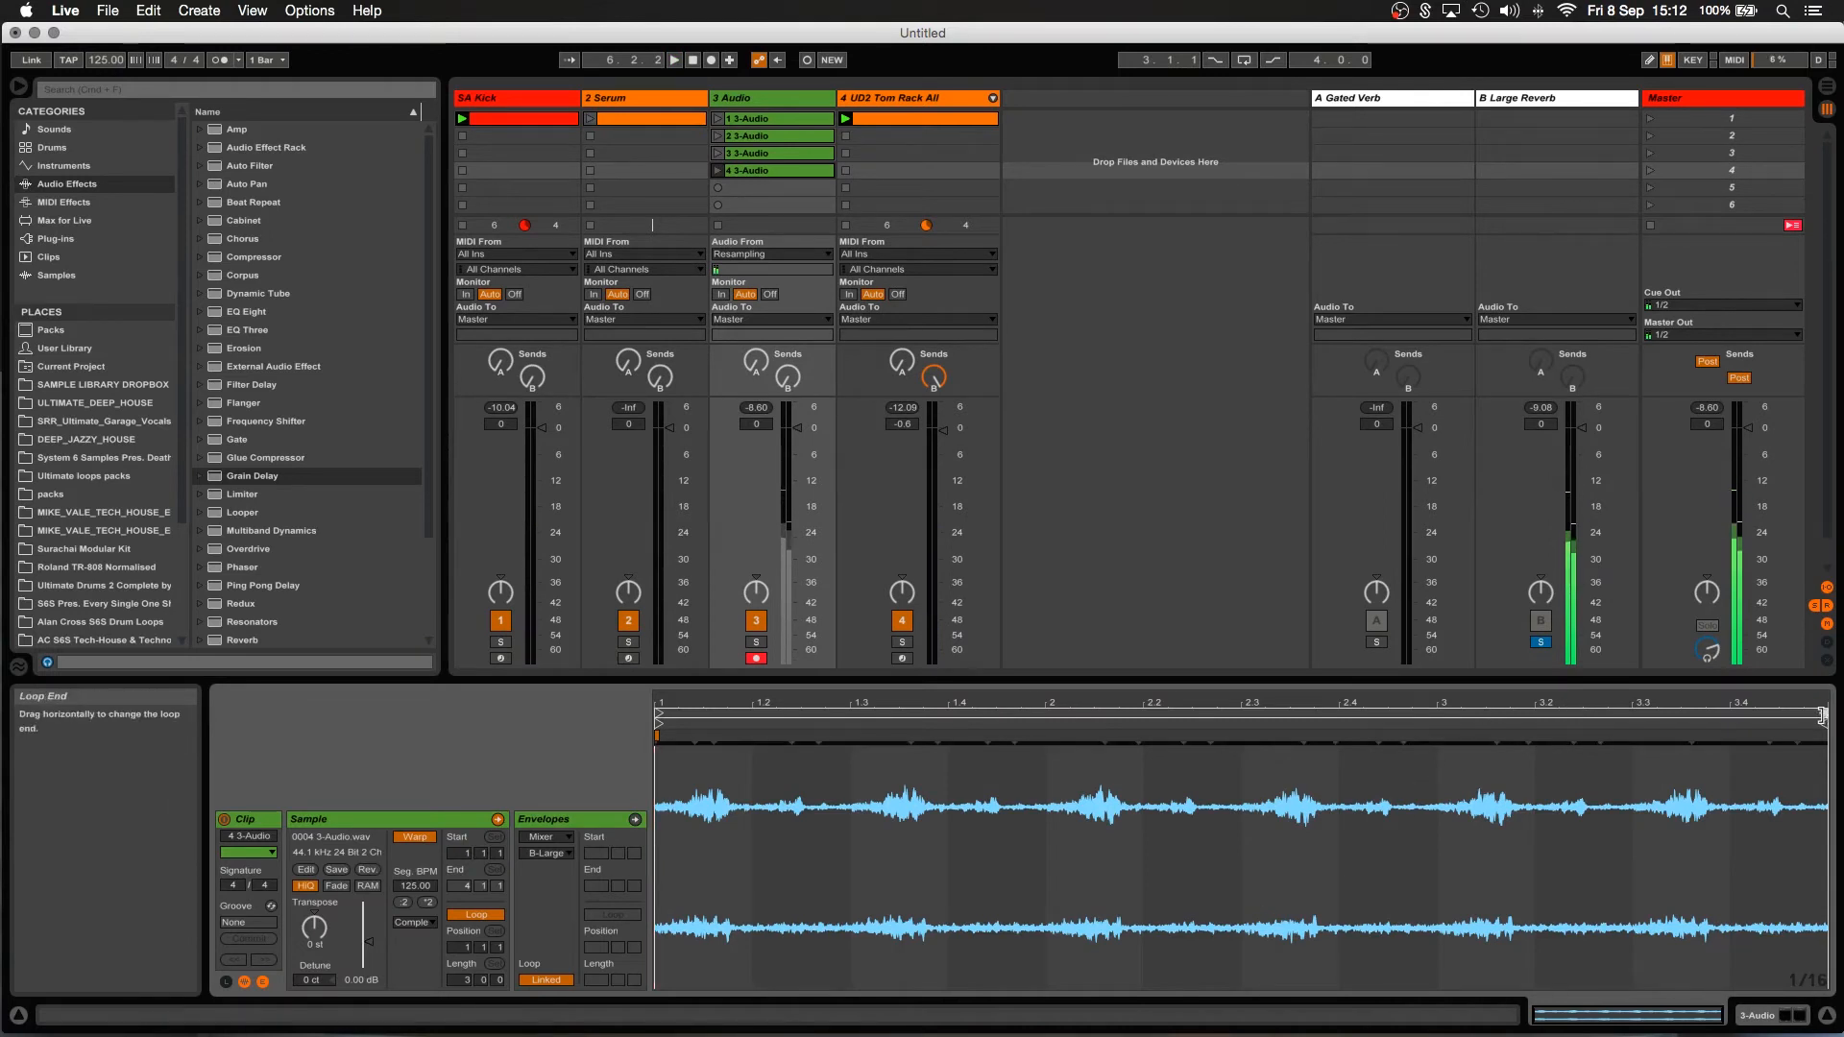
pyautogui.moveTo(1822, 718); pyautogui.dragTo(1433, 728)
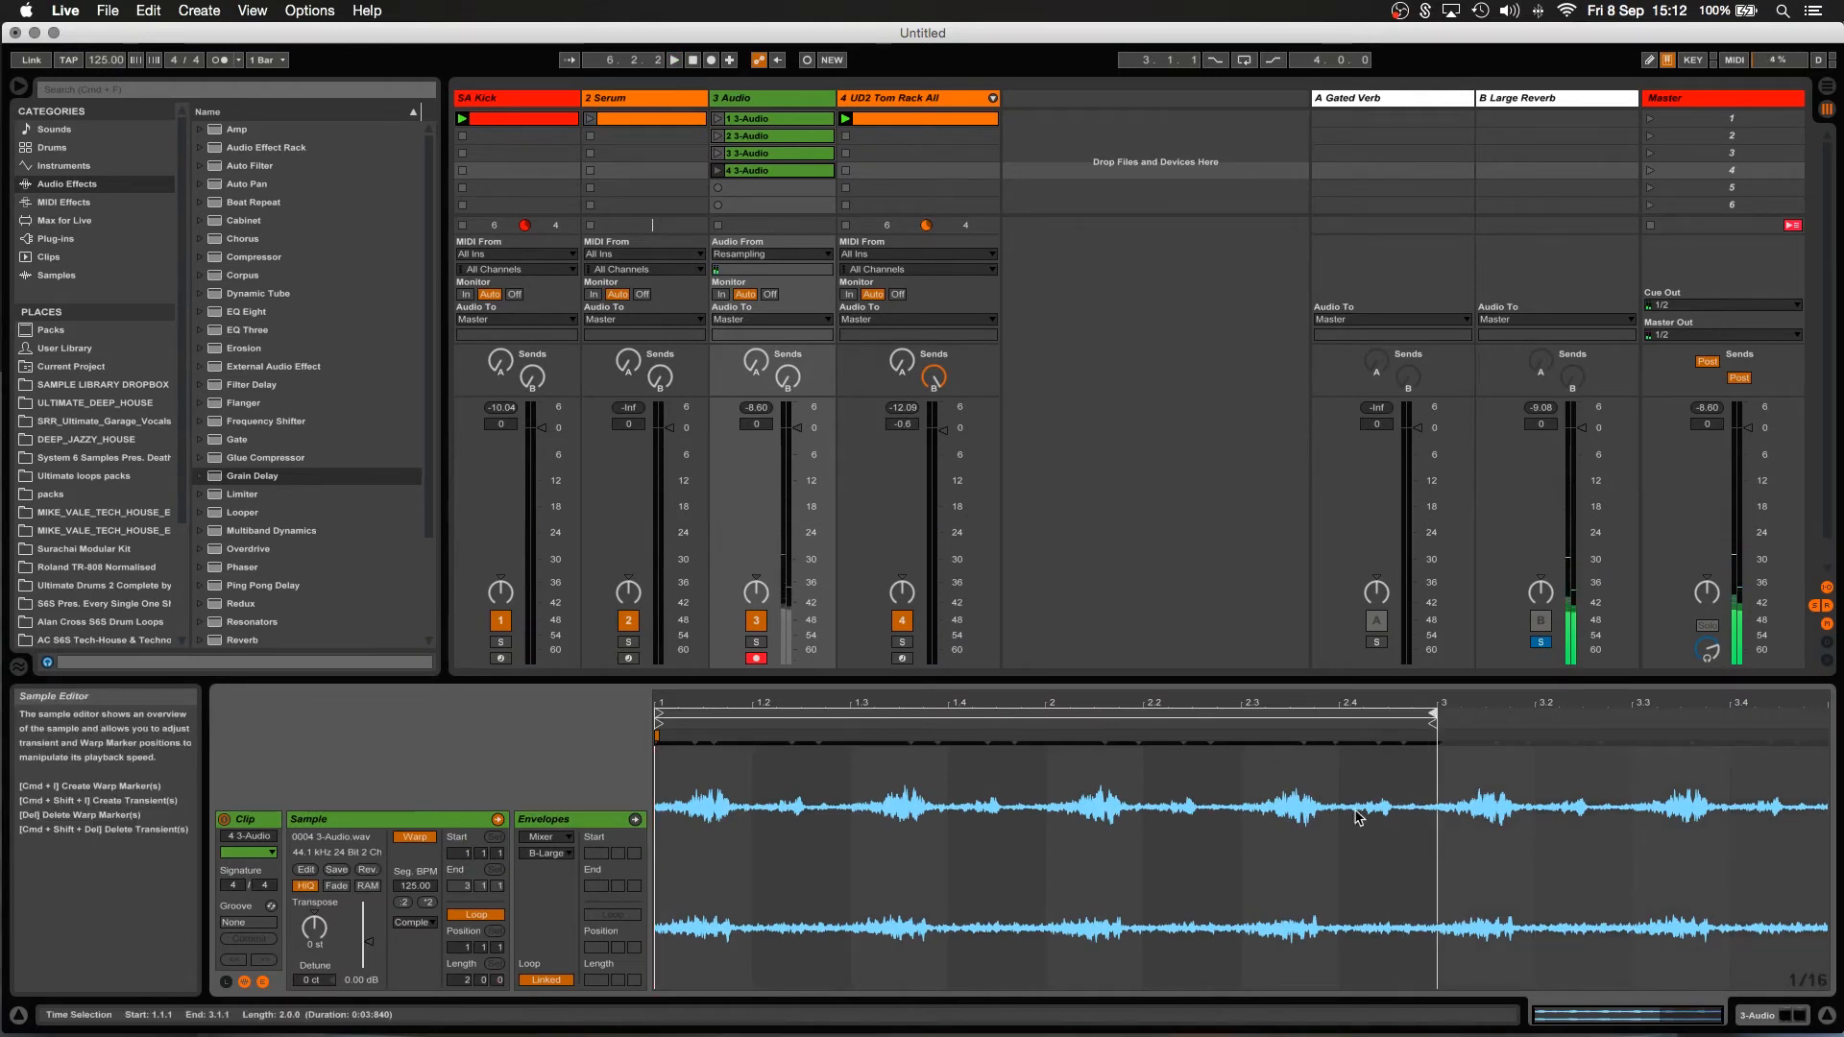
pyautogui.moveTo(1438, 838); pyautogui.dragTo(620, 858)
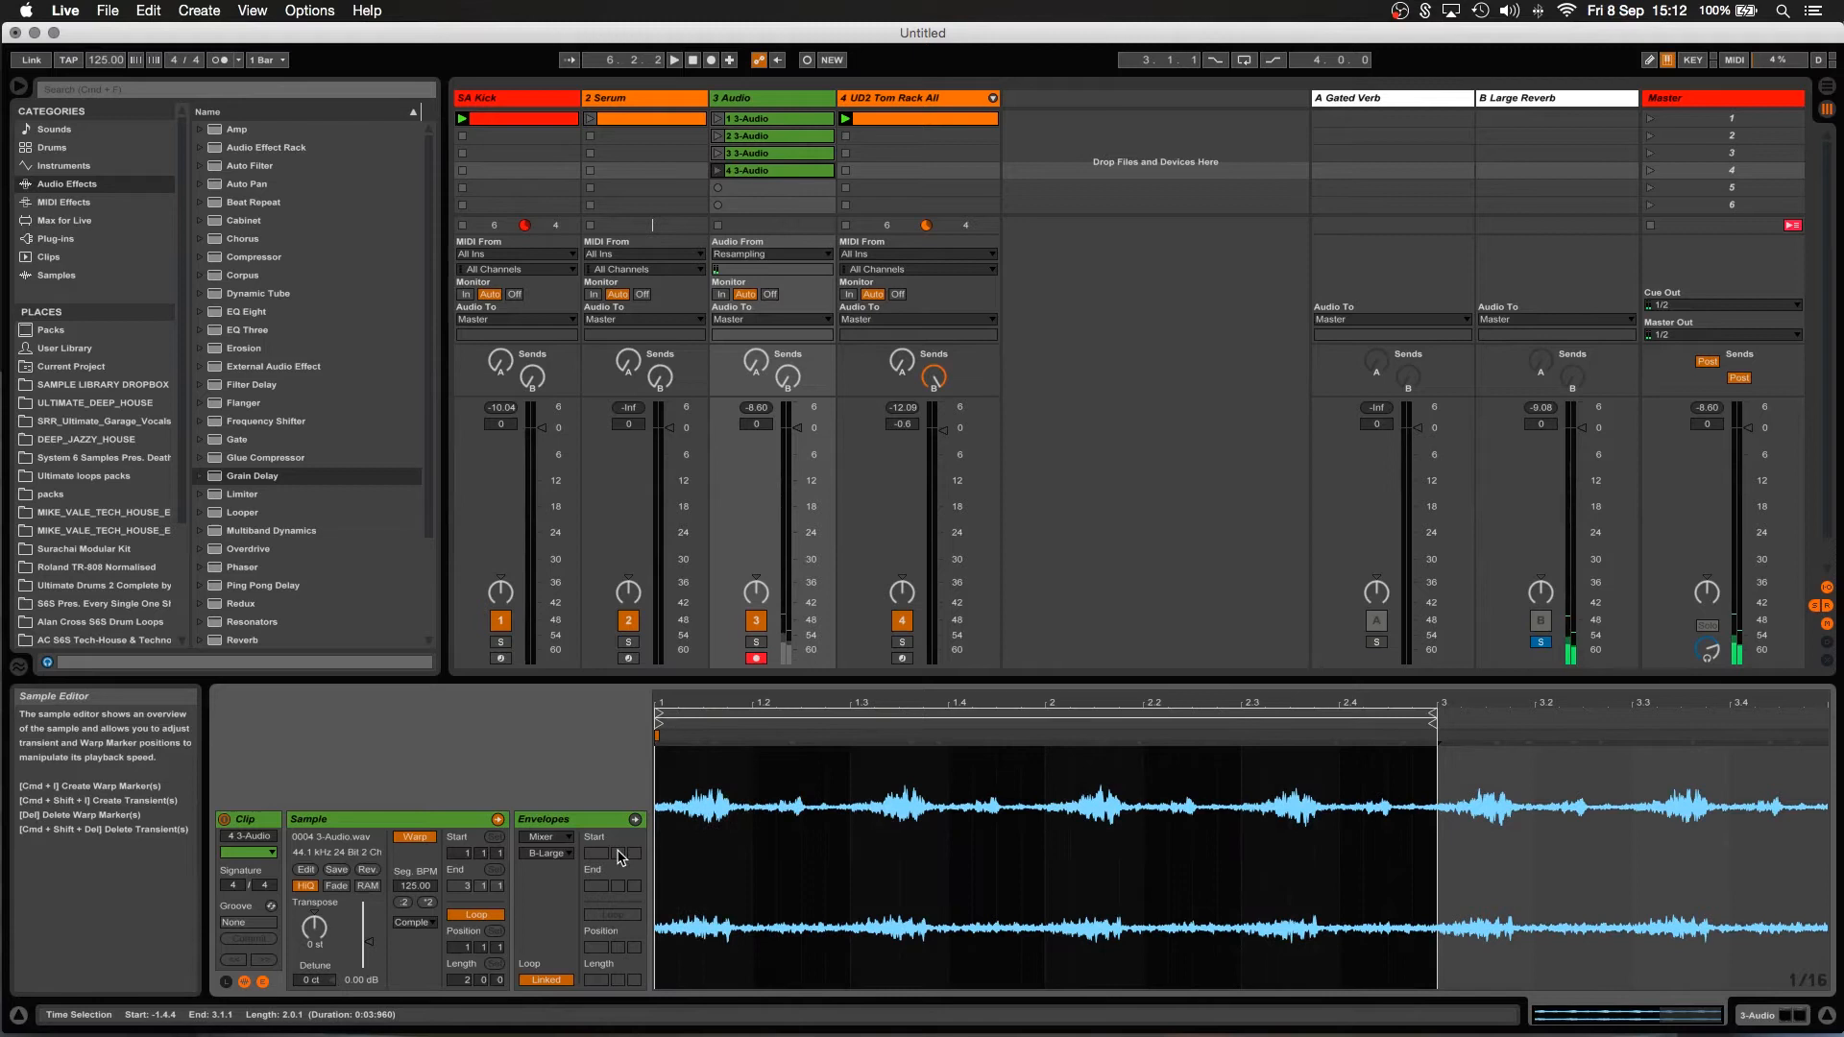
pyautogui.rightClick(898, 842)
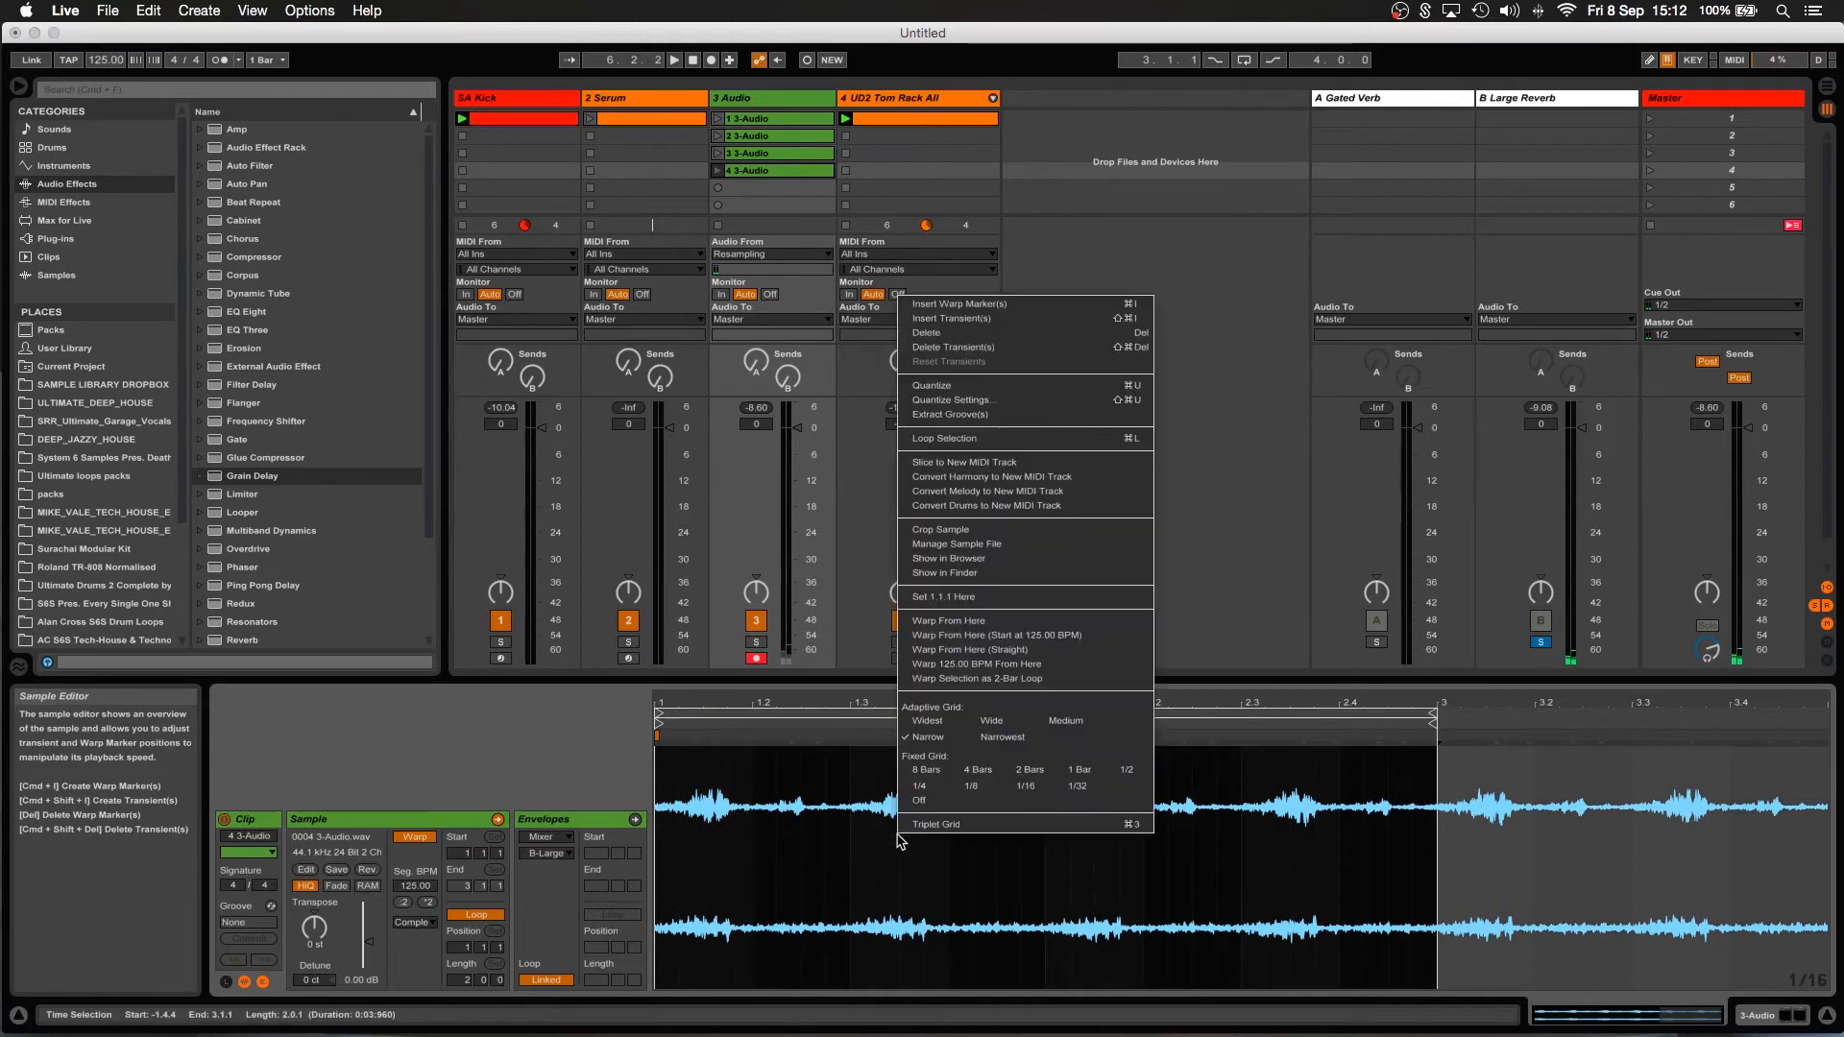
pyautogui.click(959, 544)
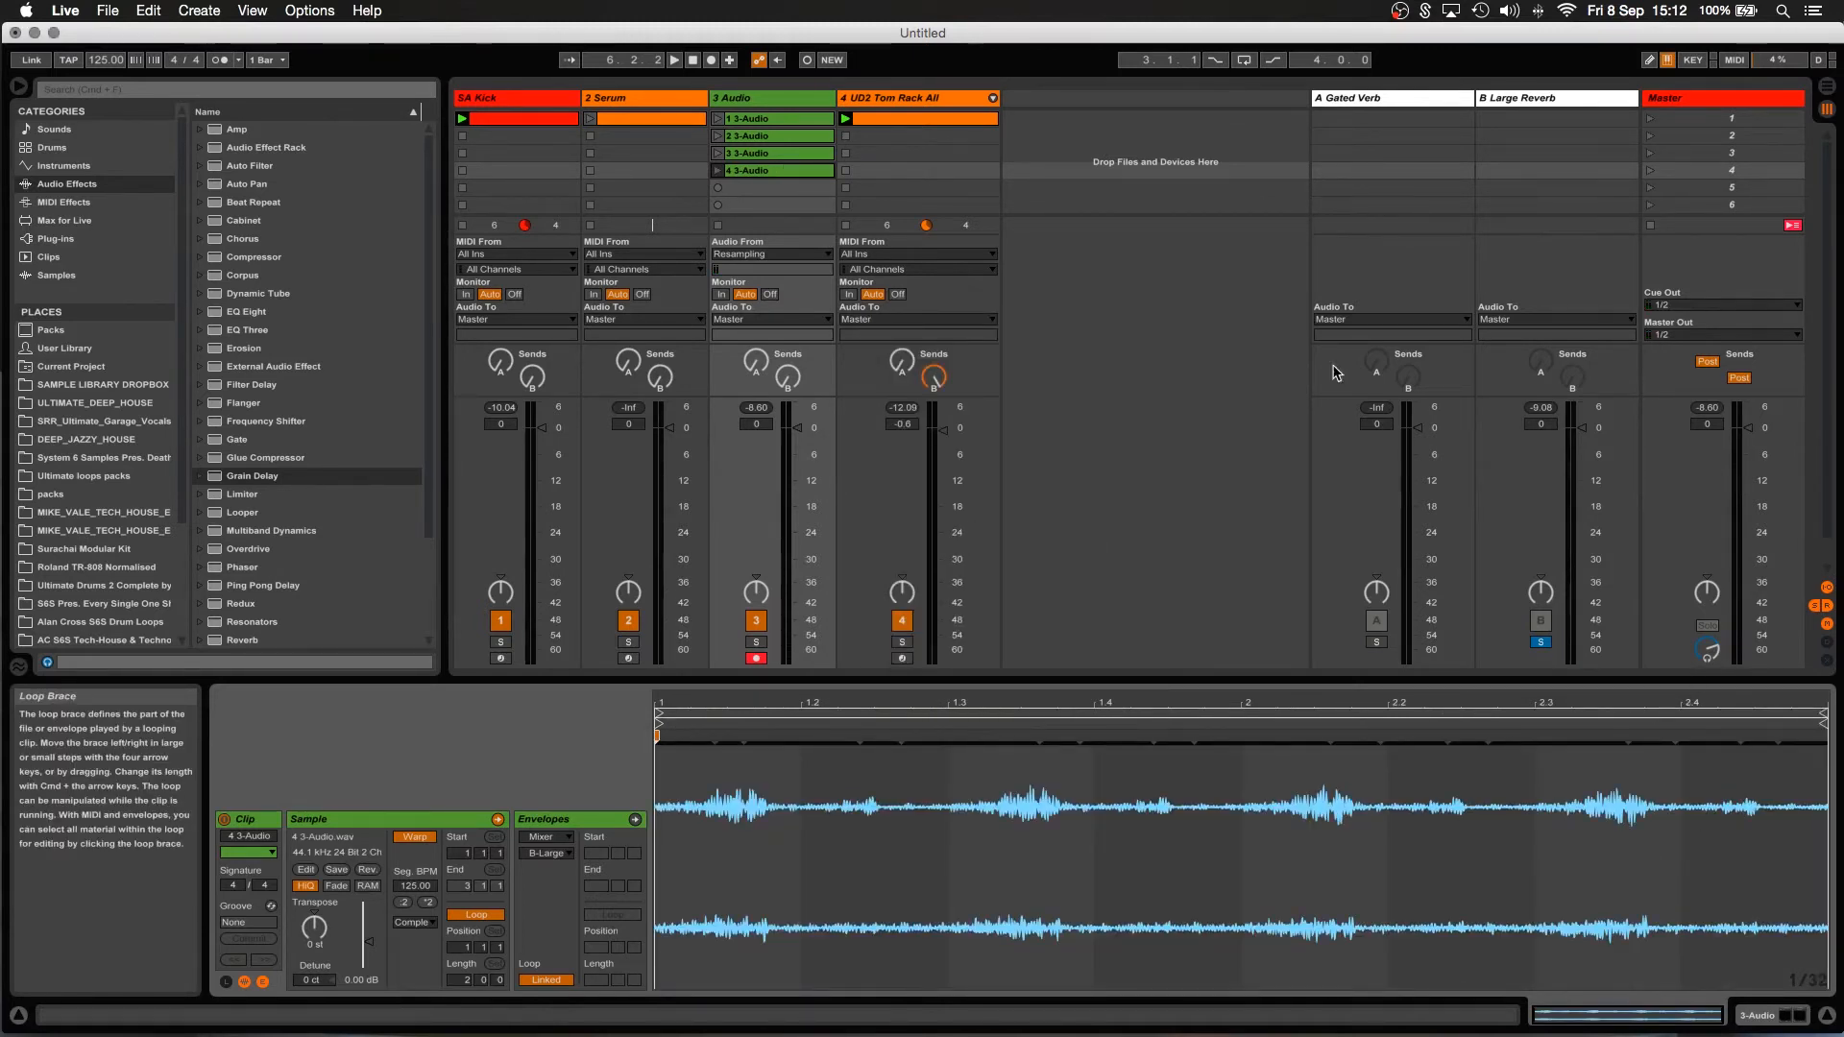
# Unsolo the B Large Reverb return and disable send B on the UD2 Tom Rack All track.
pyautogui.click(787, 118)
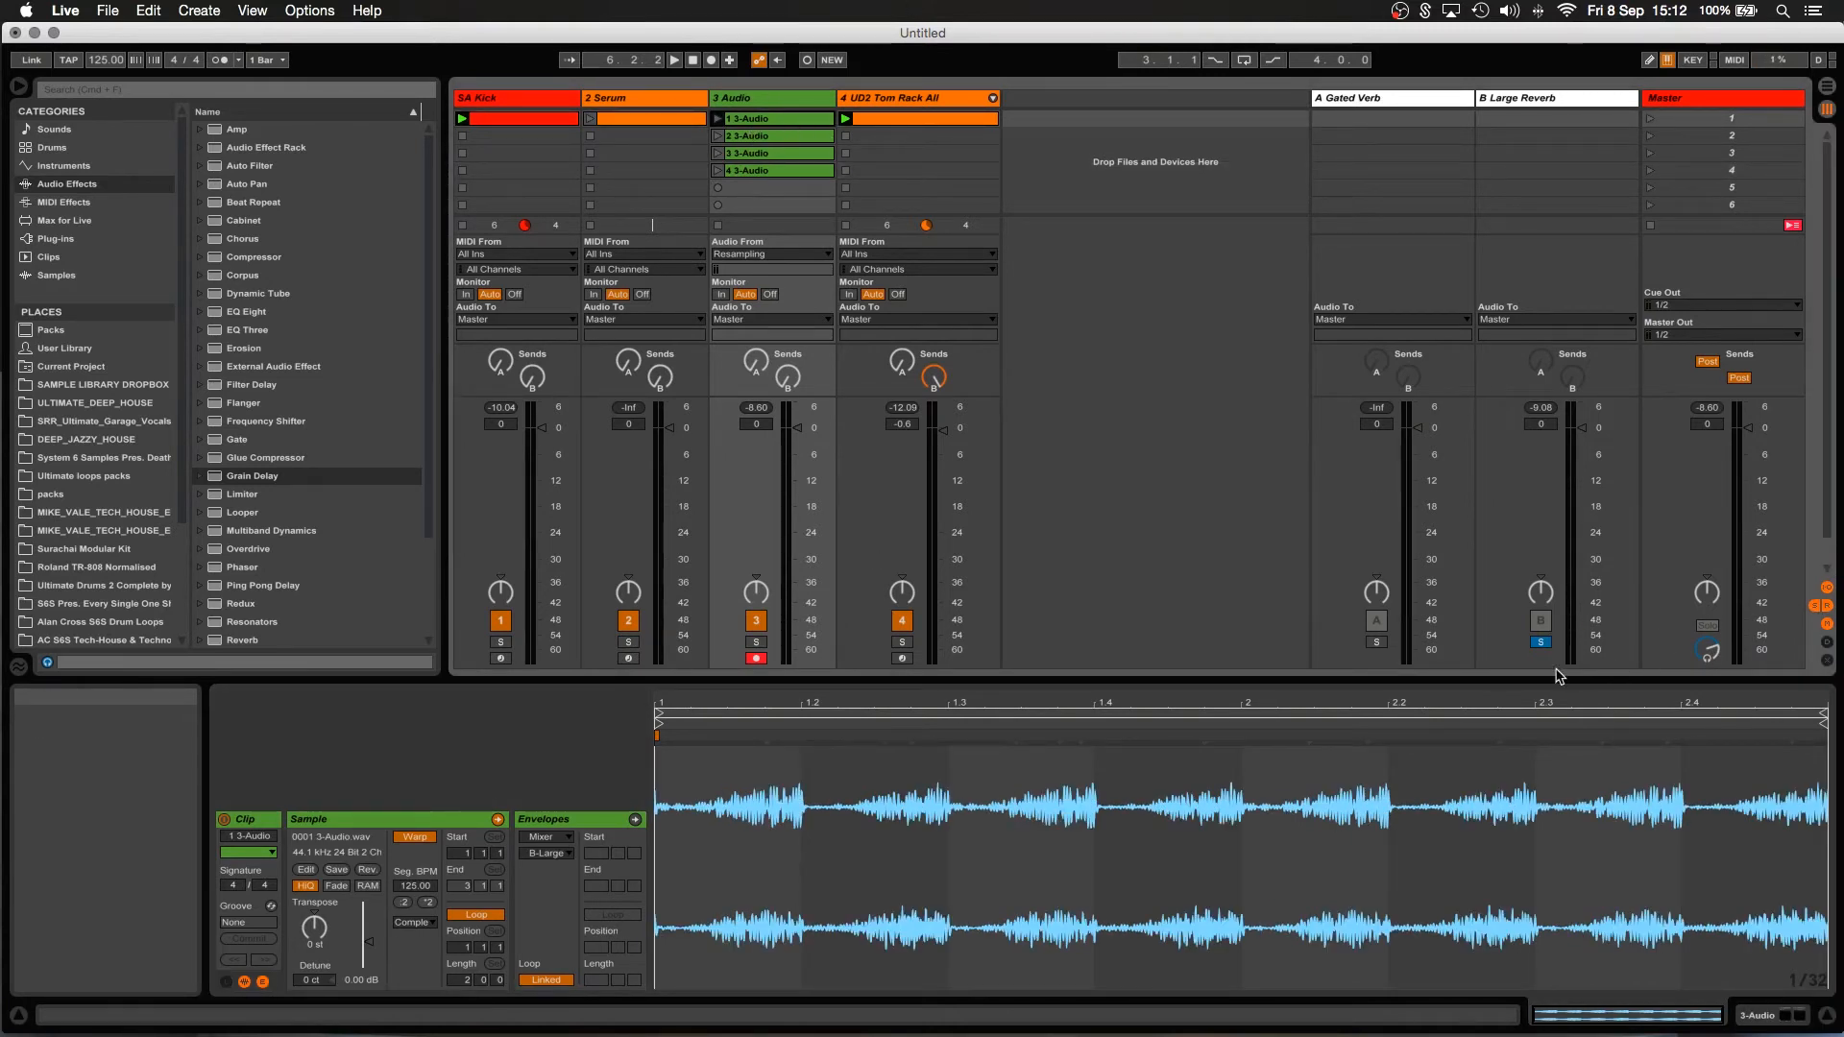
pyautogui.click(1541, 642)
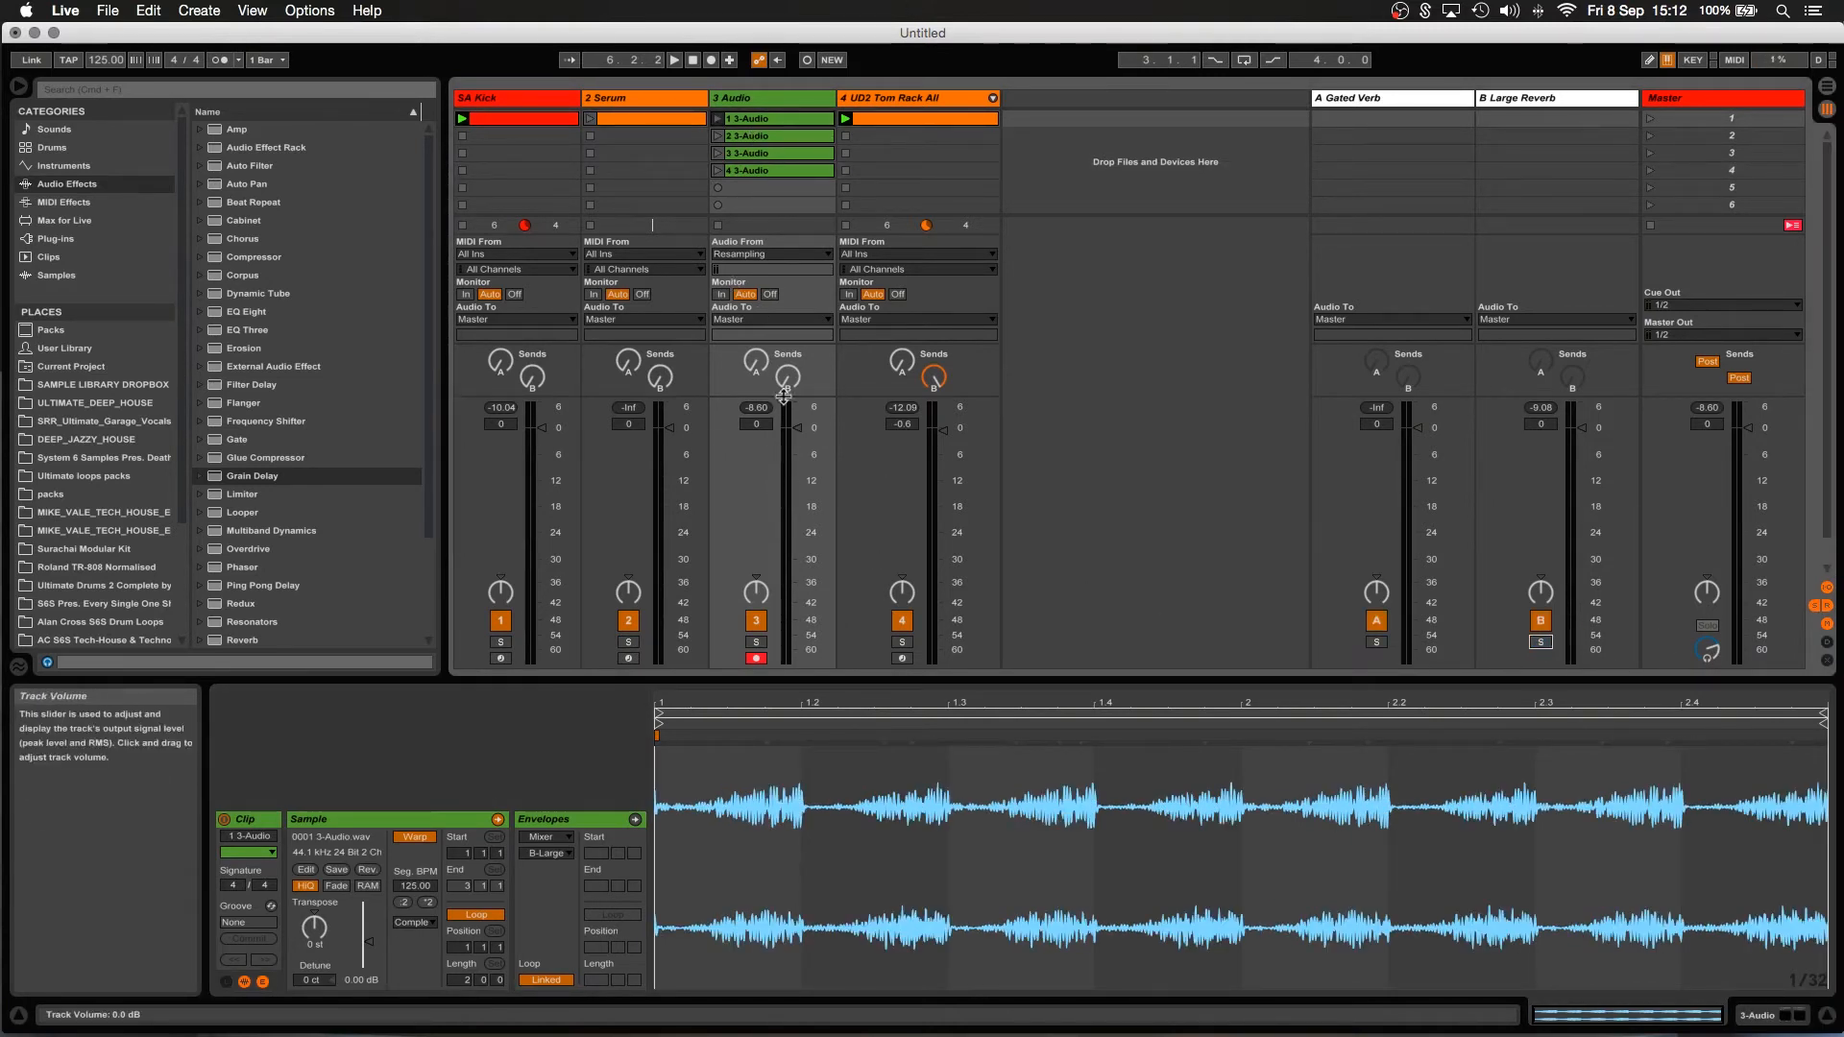
pyautogui.rightClick(933, 382)
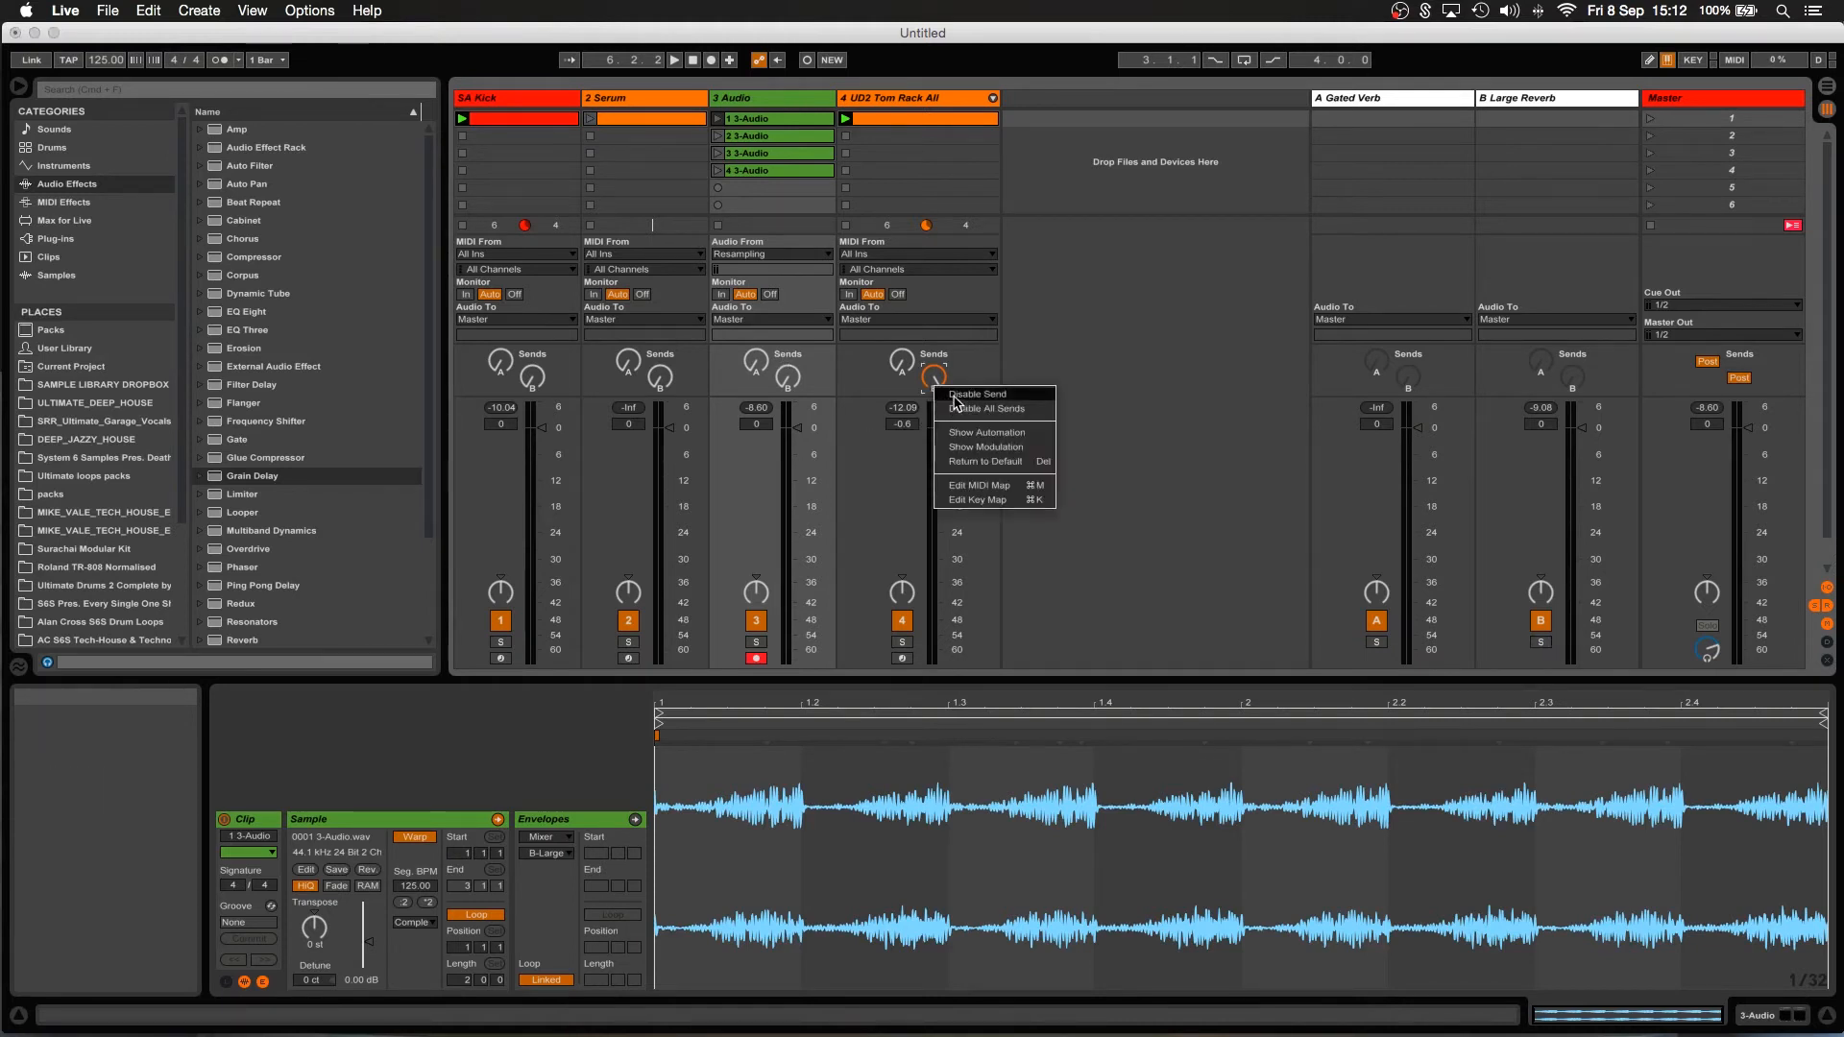
pyautogui.click(956, 394)
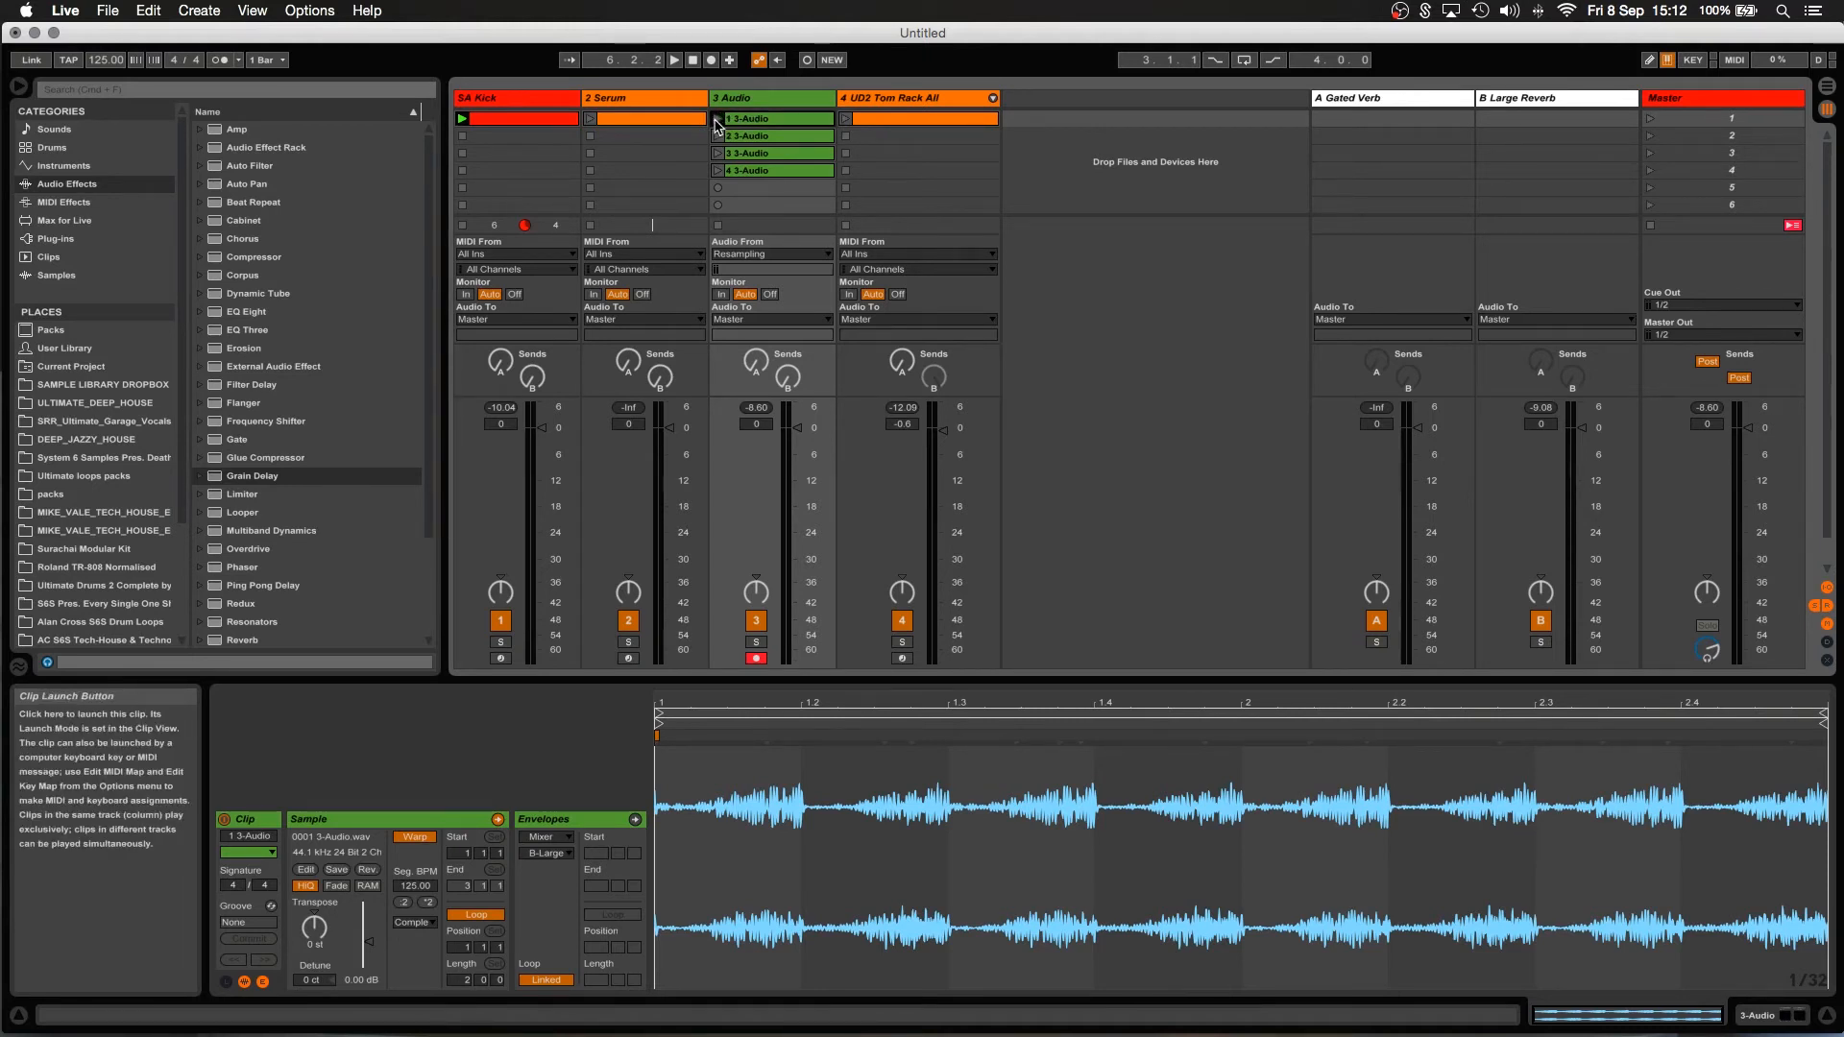
# Audition the four resampled rumble clips on the 3 Audio track one after another against the kick.
pyautogui.click(717, 119)
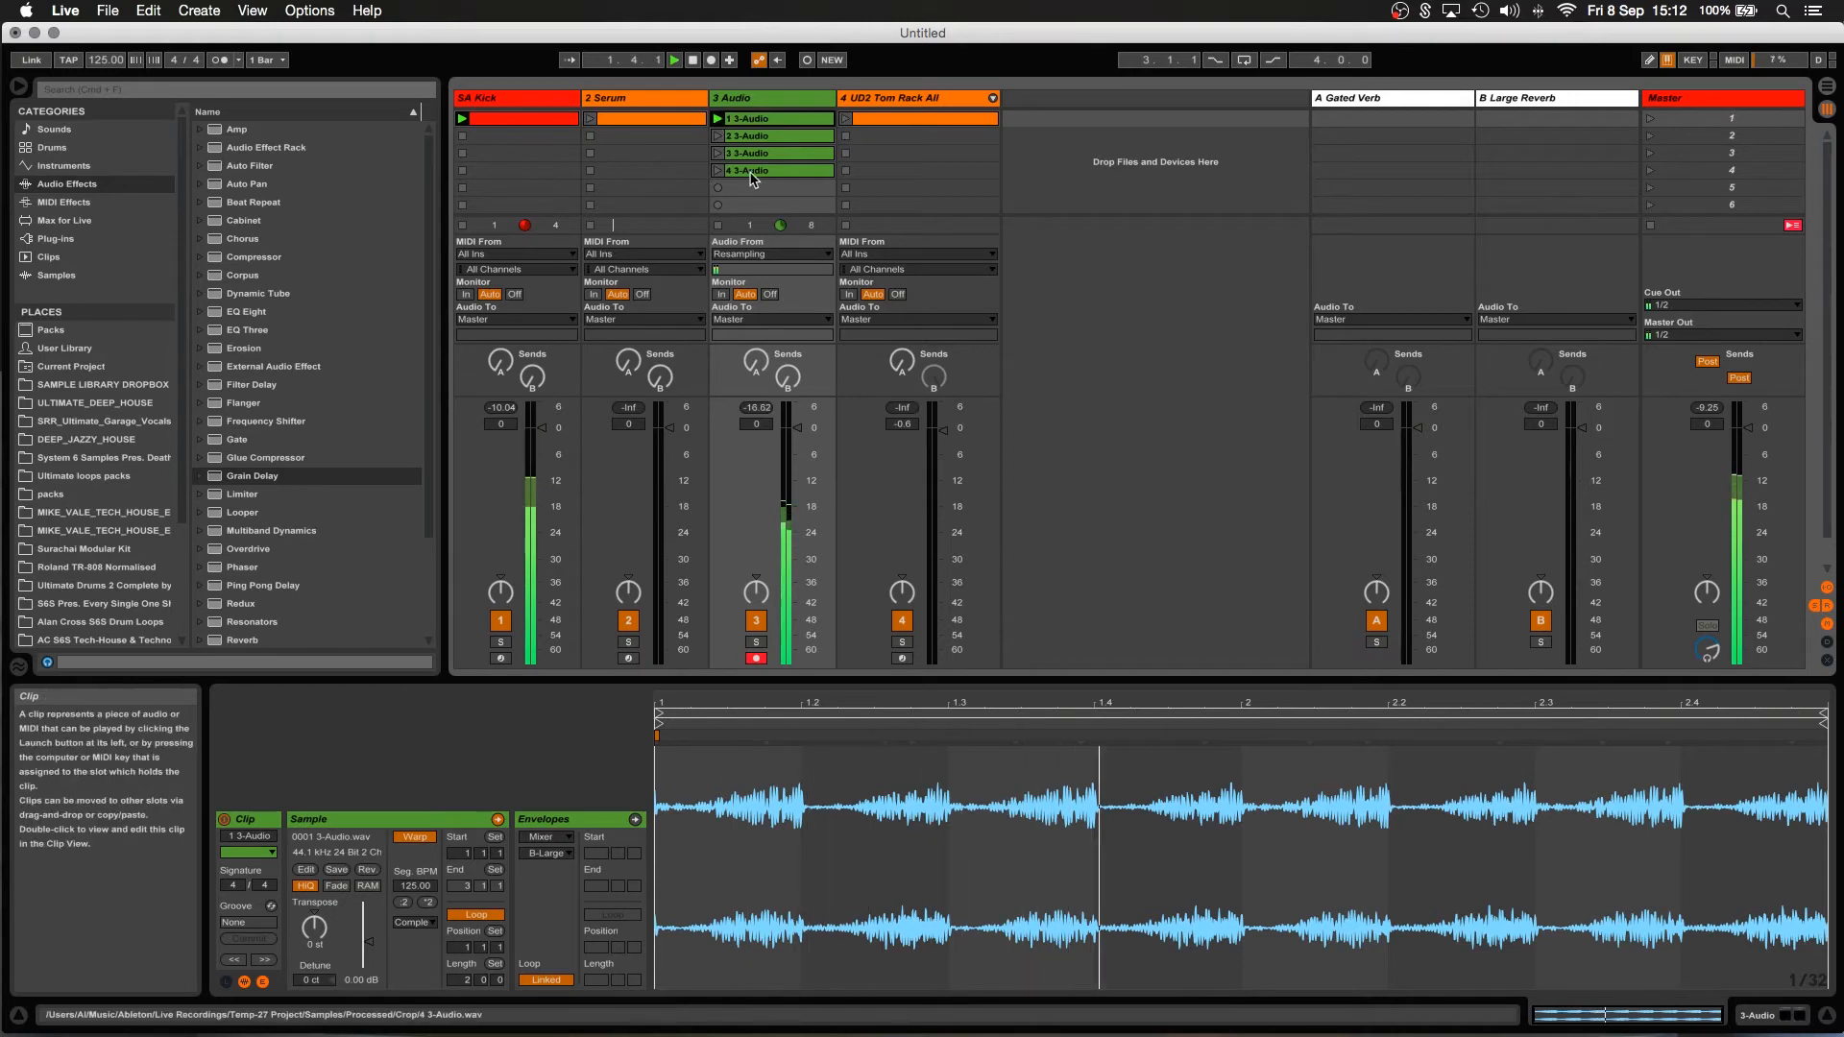
pyautogui.click(717, 136)
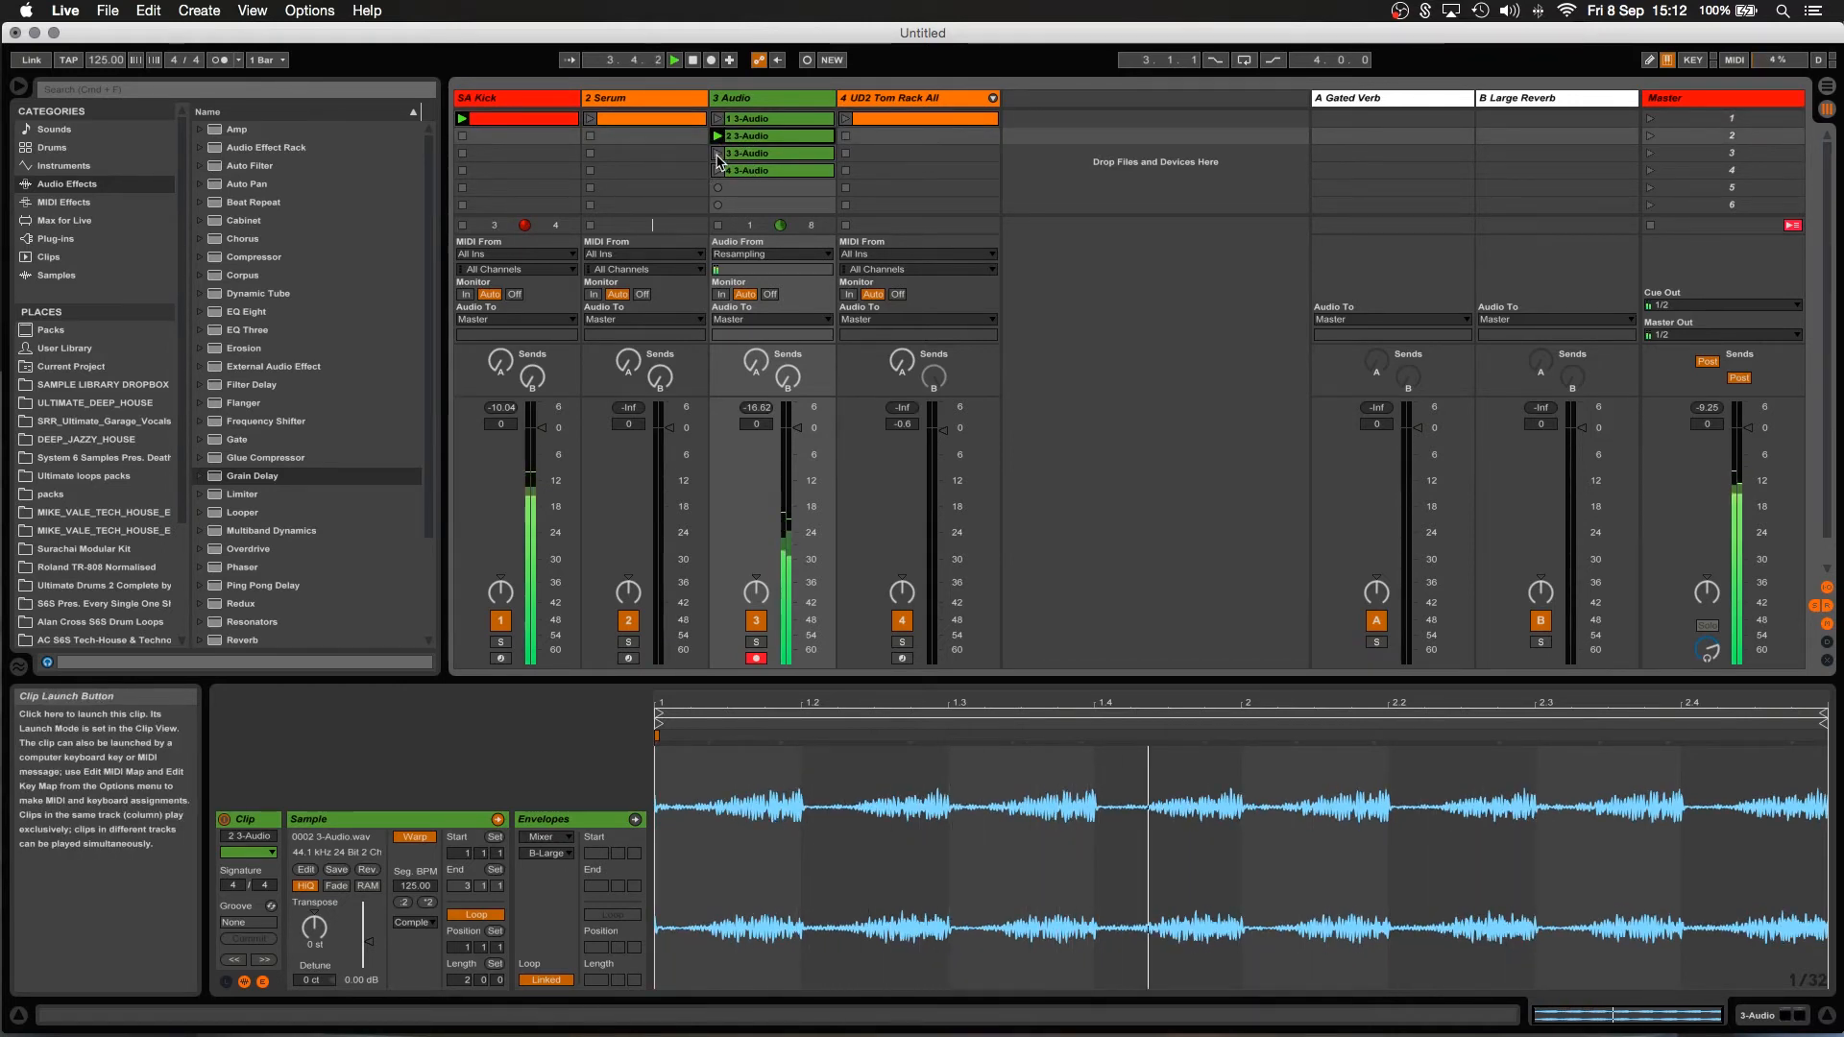
pyautogui.click(718, 153)
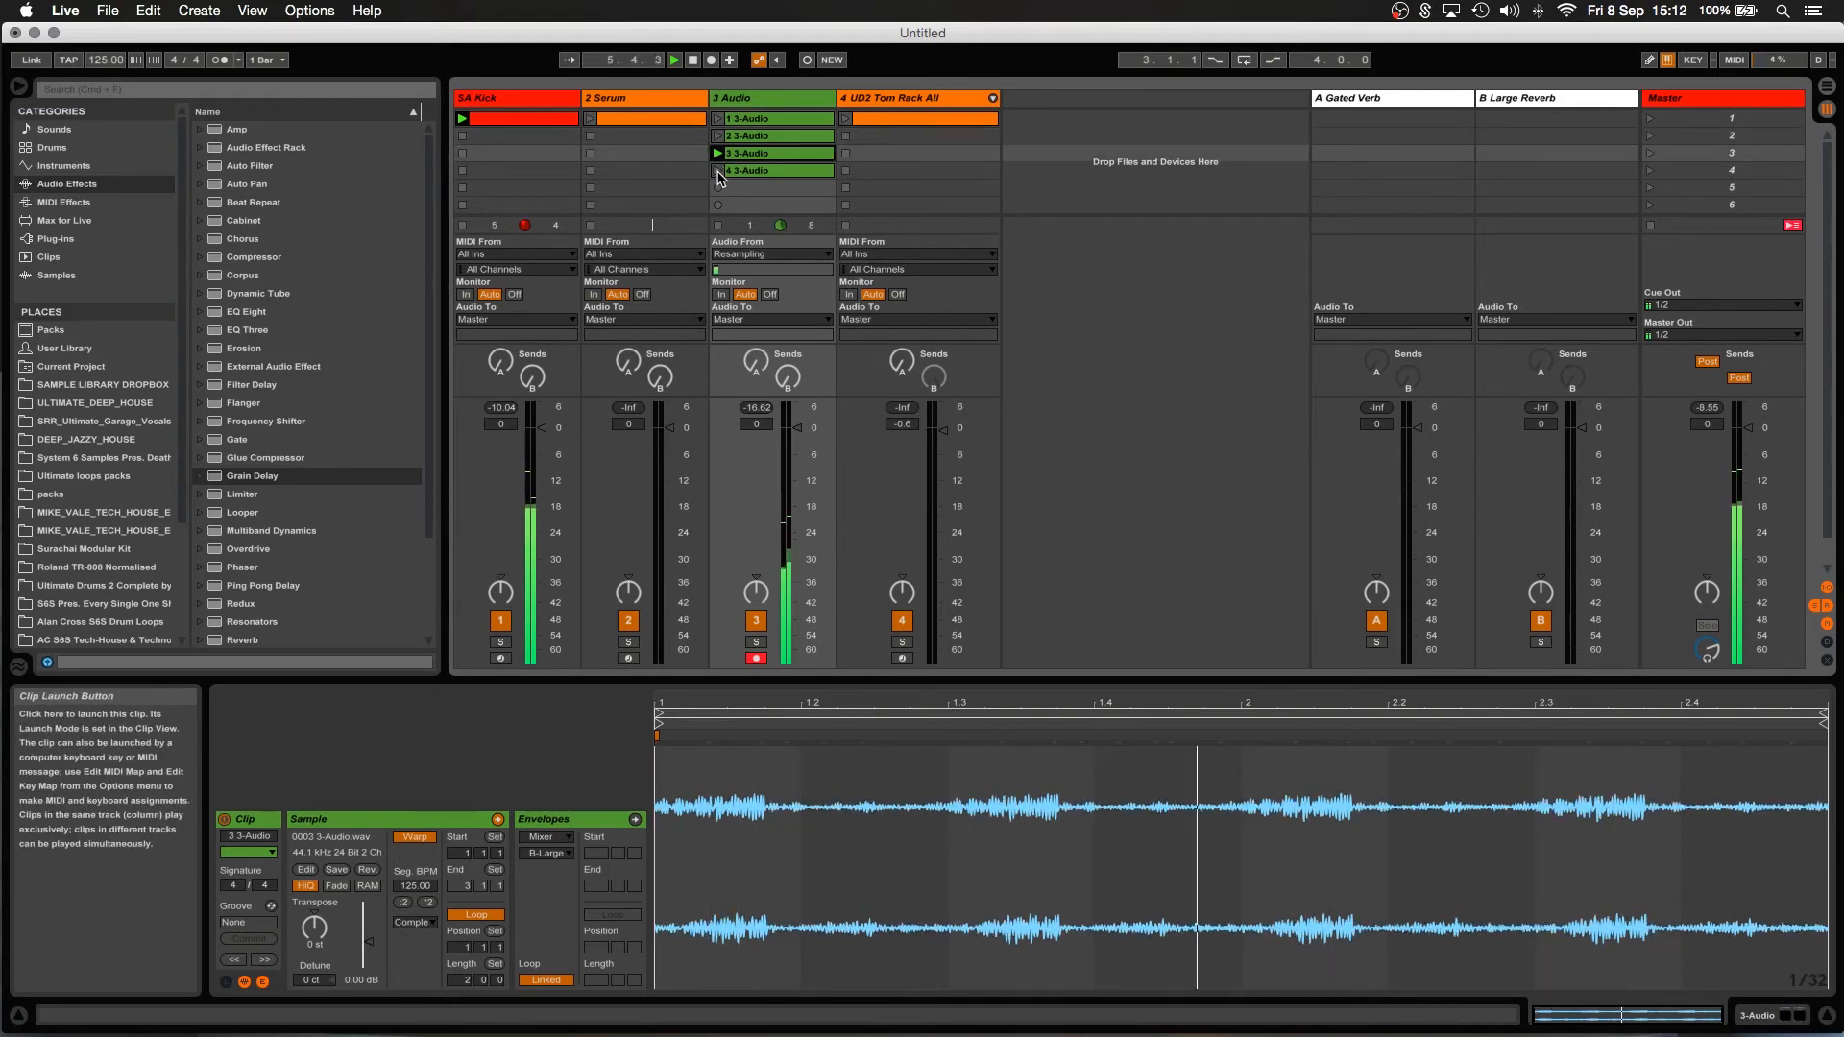
pyautogui.click(718, 172)
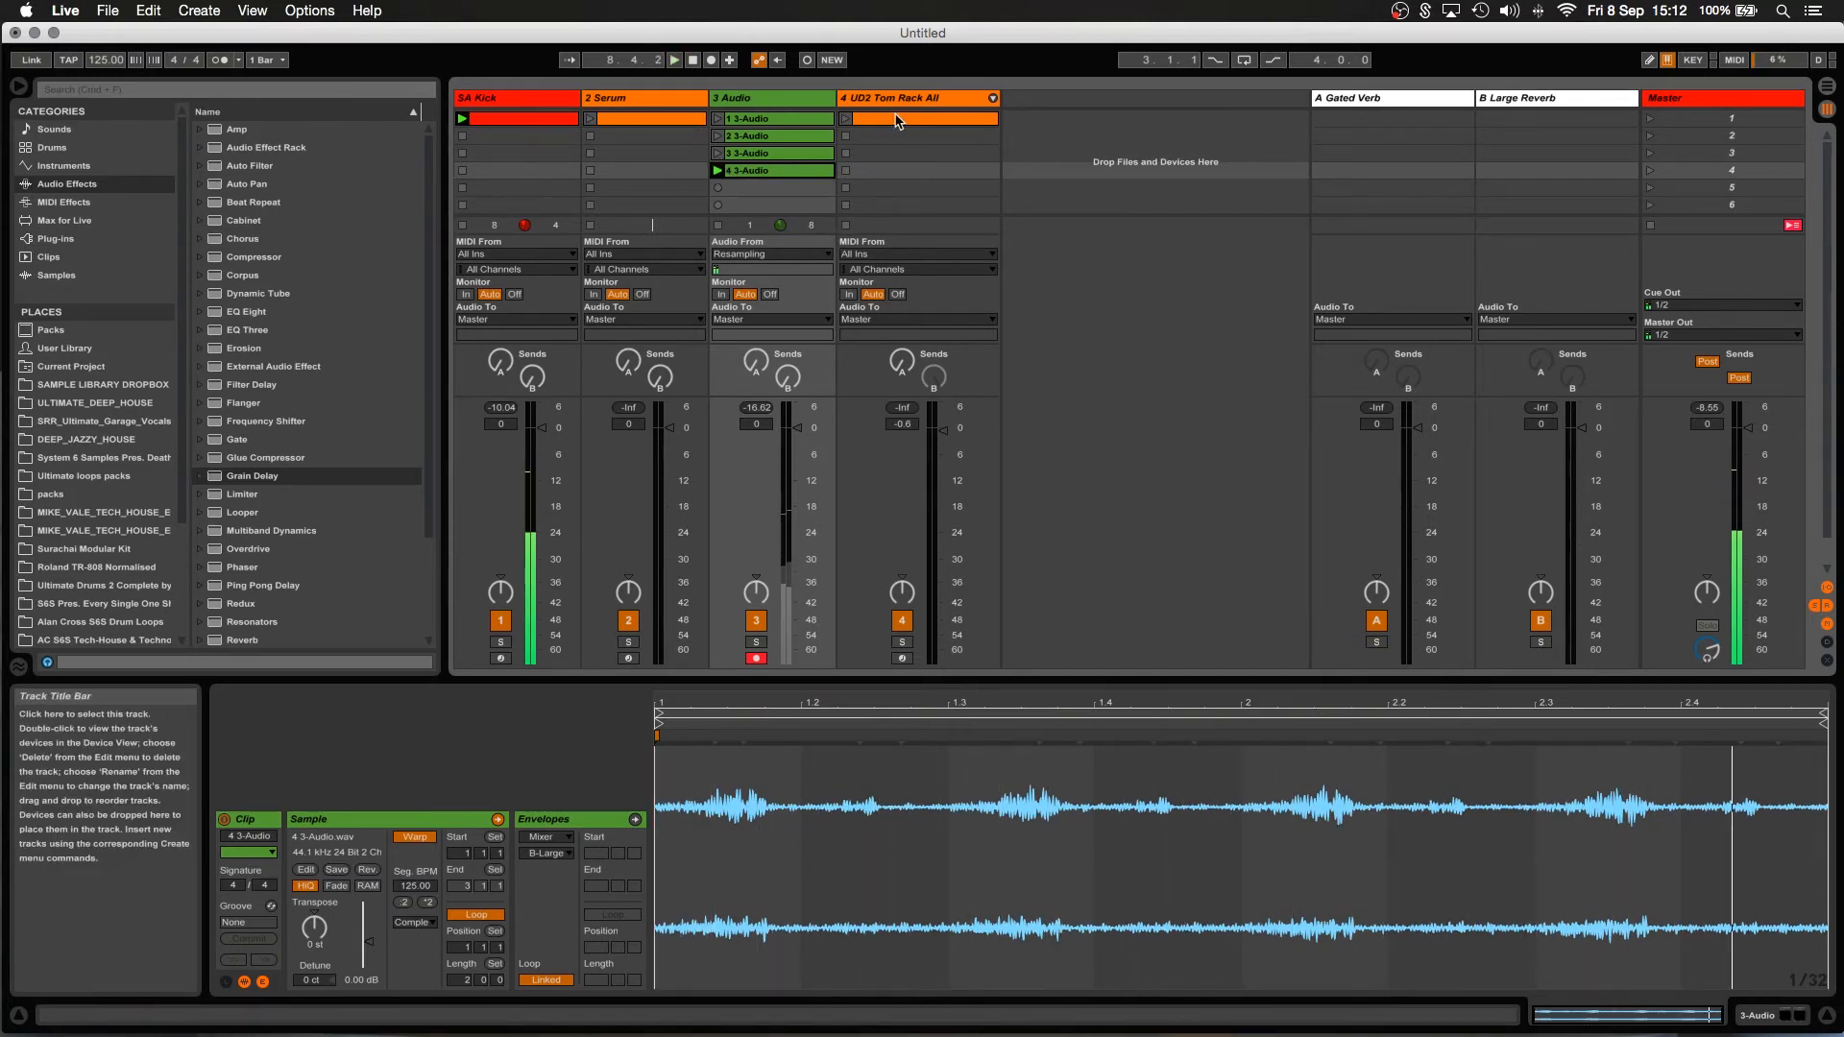
# Raise the high cut in the UD2 Tom Rack All track's Pro-Q 2 to about 3055 Hz.
pyautogui.click(930, 96)
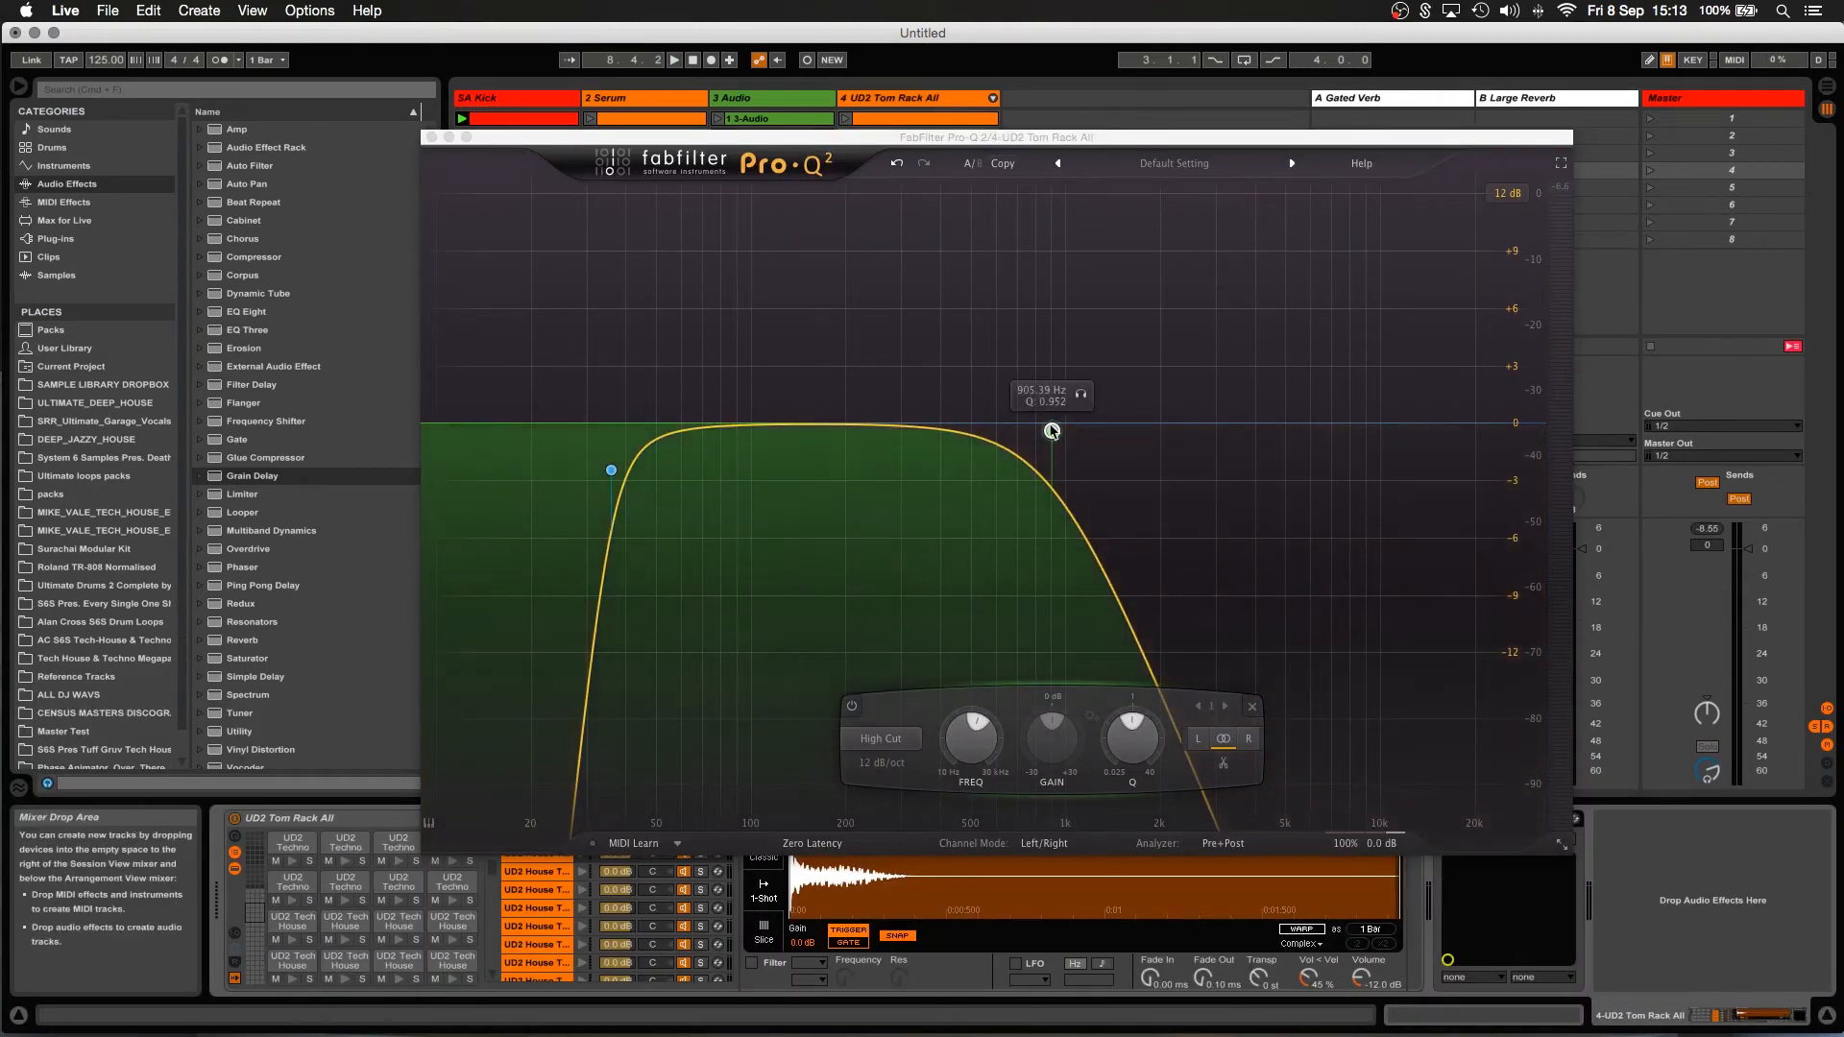
pyautogui.moveTo(1052, 430); pyautogui.dragTo(1218, 429)
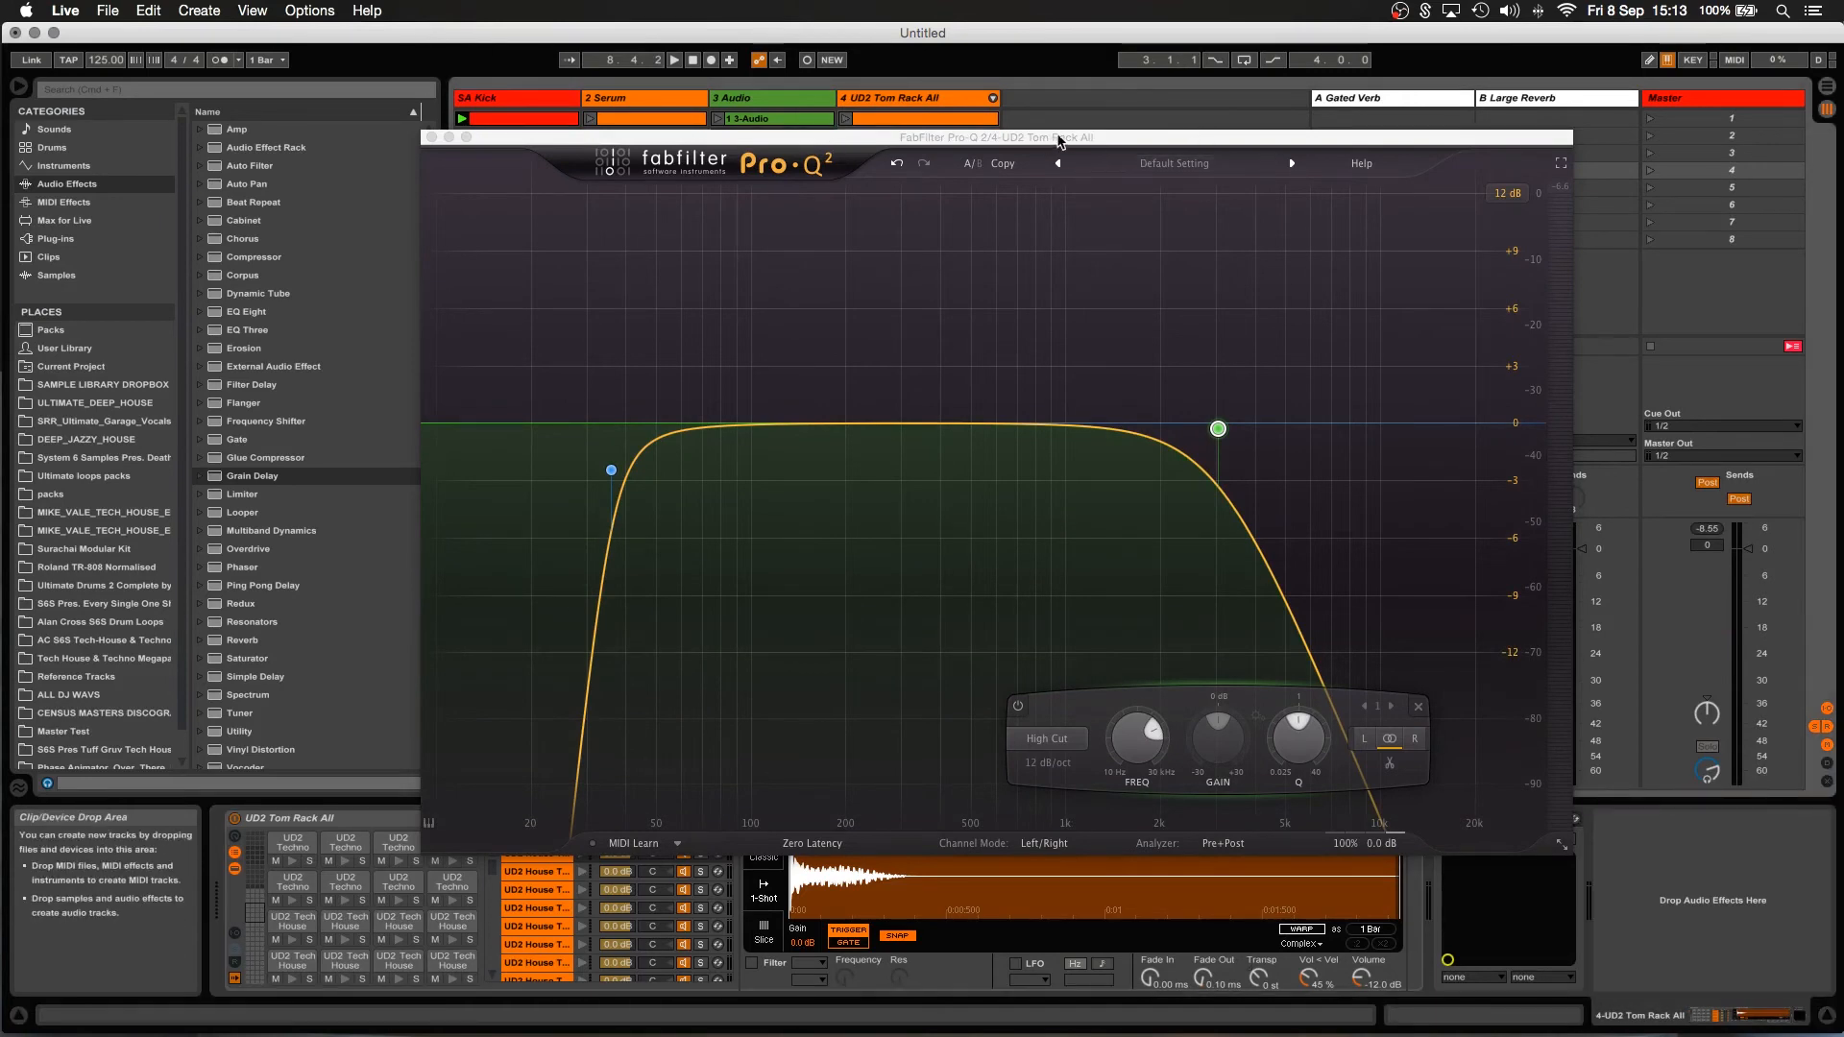
pyautogui.moveTo(1060, 141)
pyautogui.mouseDown()
pyautogui.moveTo(535, 275)
pyautogui.moveTo(981, 197)
pyautogui.moveTo(577, 498)
pyautogui.moveTo(692, 748)
pyautogui.moveTo(1077, 82)
pyautogui.moveTo(1085, 136)
pyautogui.mouseUp()
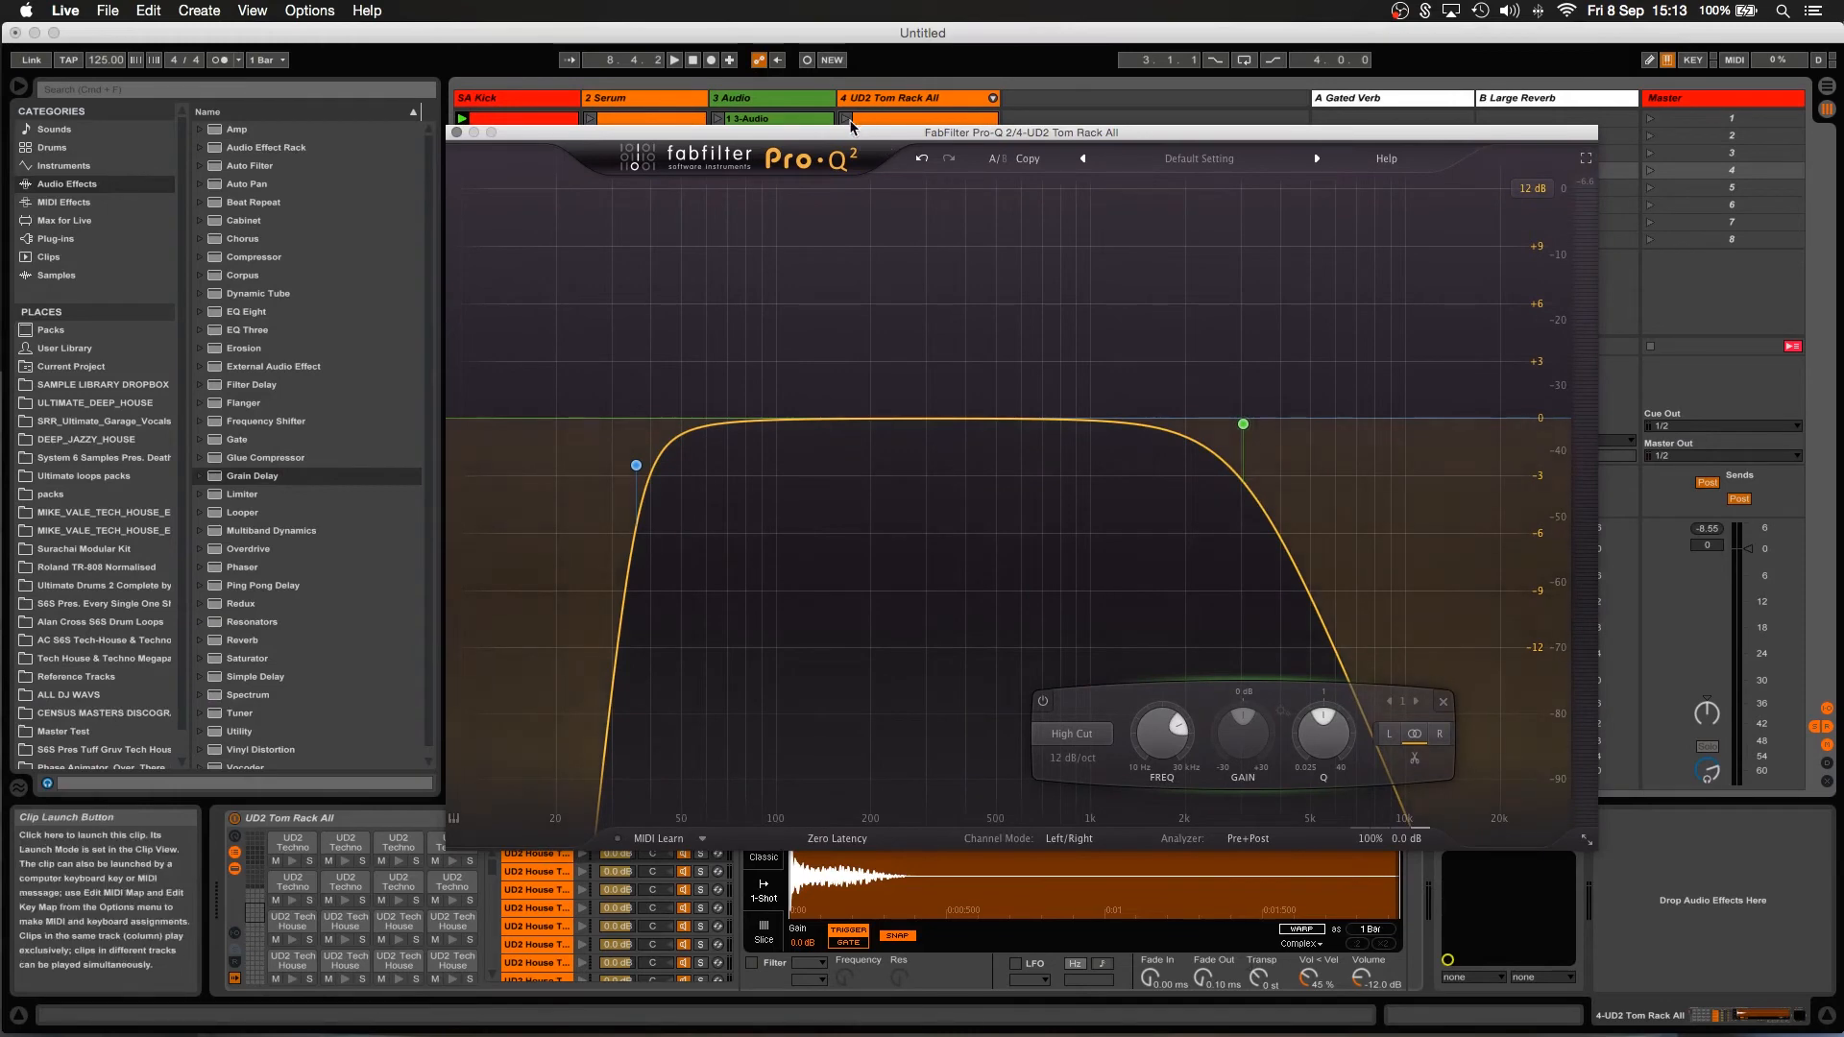
# Launch the tom clip with the kick and first rumble clip, and lower the tom track's Pro-Q 2 high cut to about 190 Hz.
pyautogui.click(845, 118)
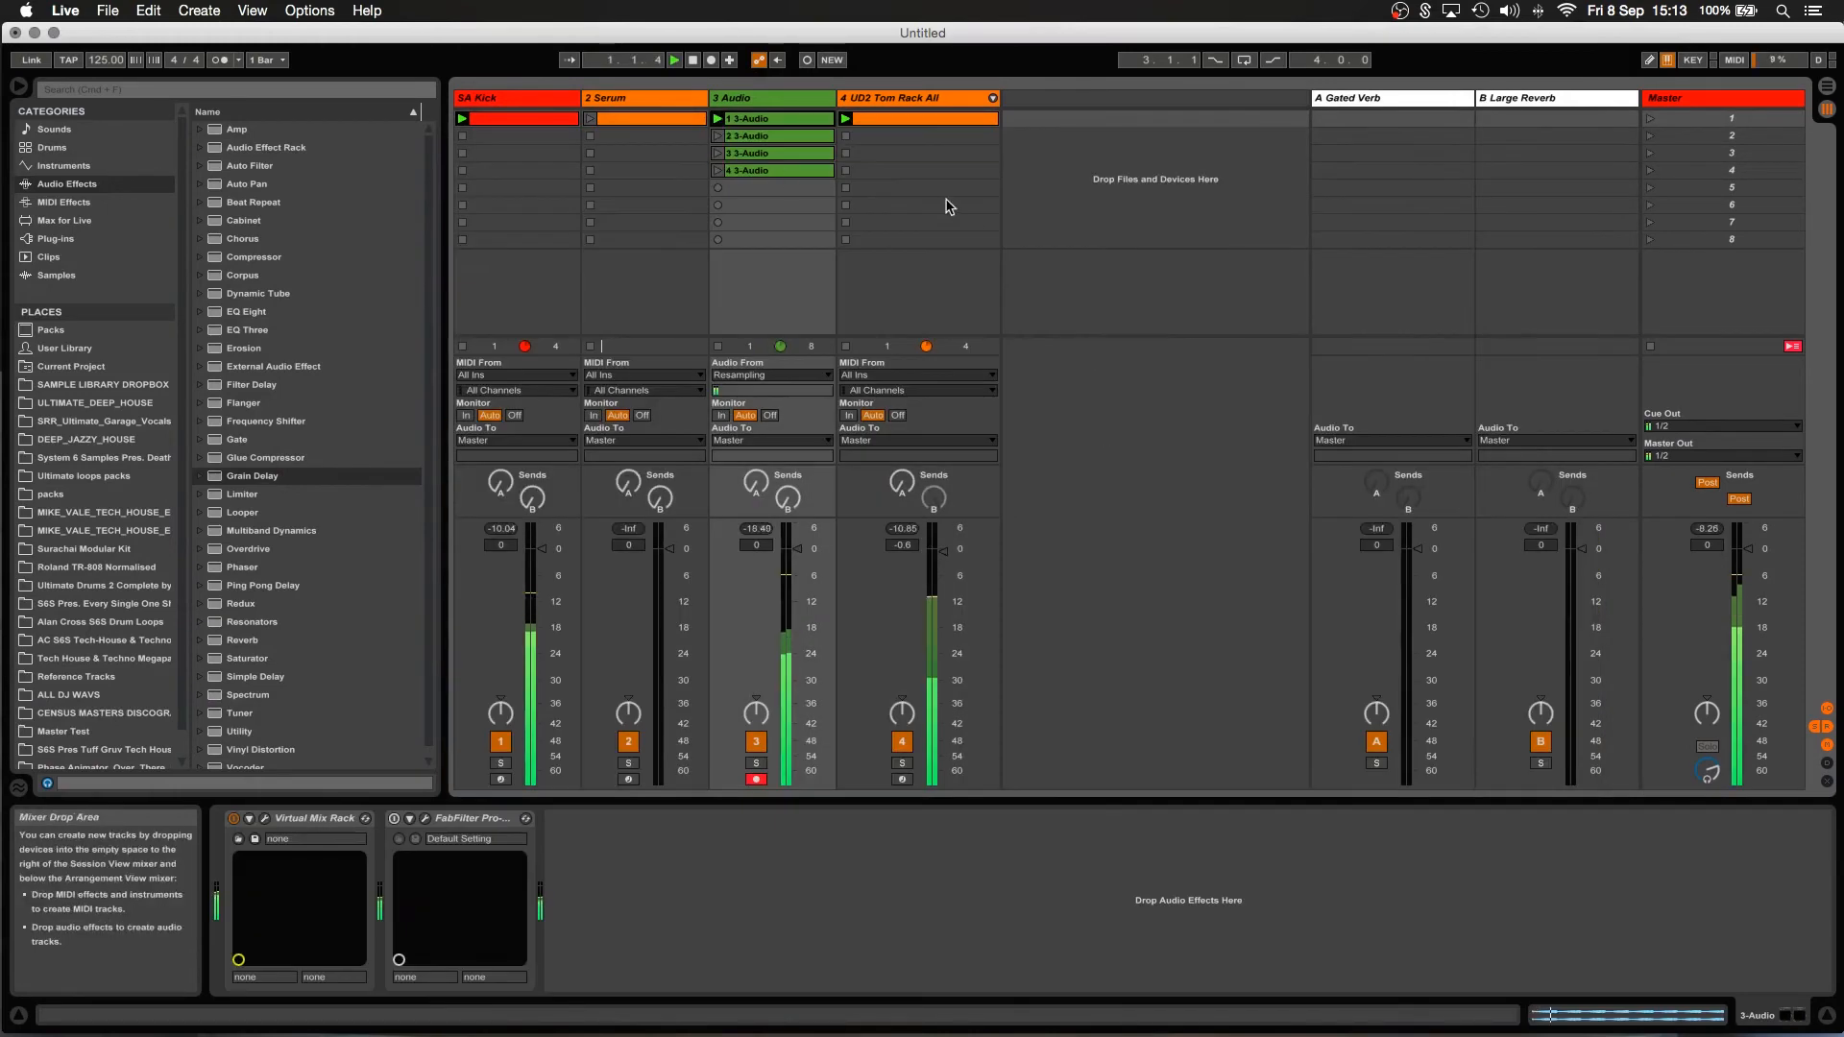
pyautogui.click(893, 197)
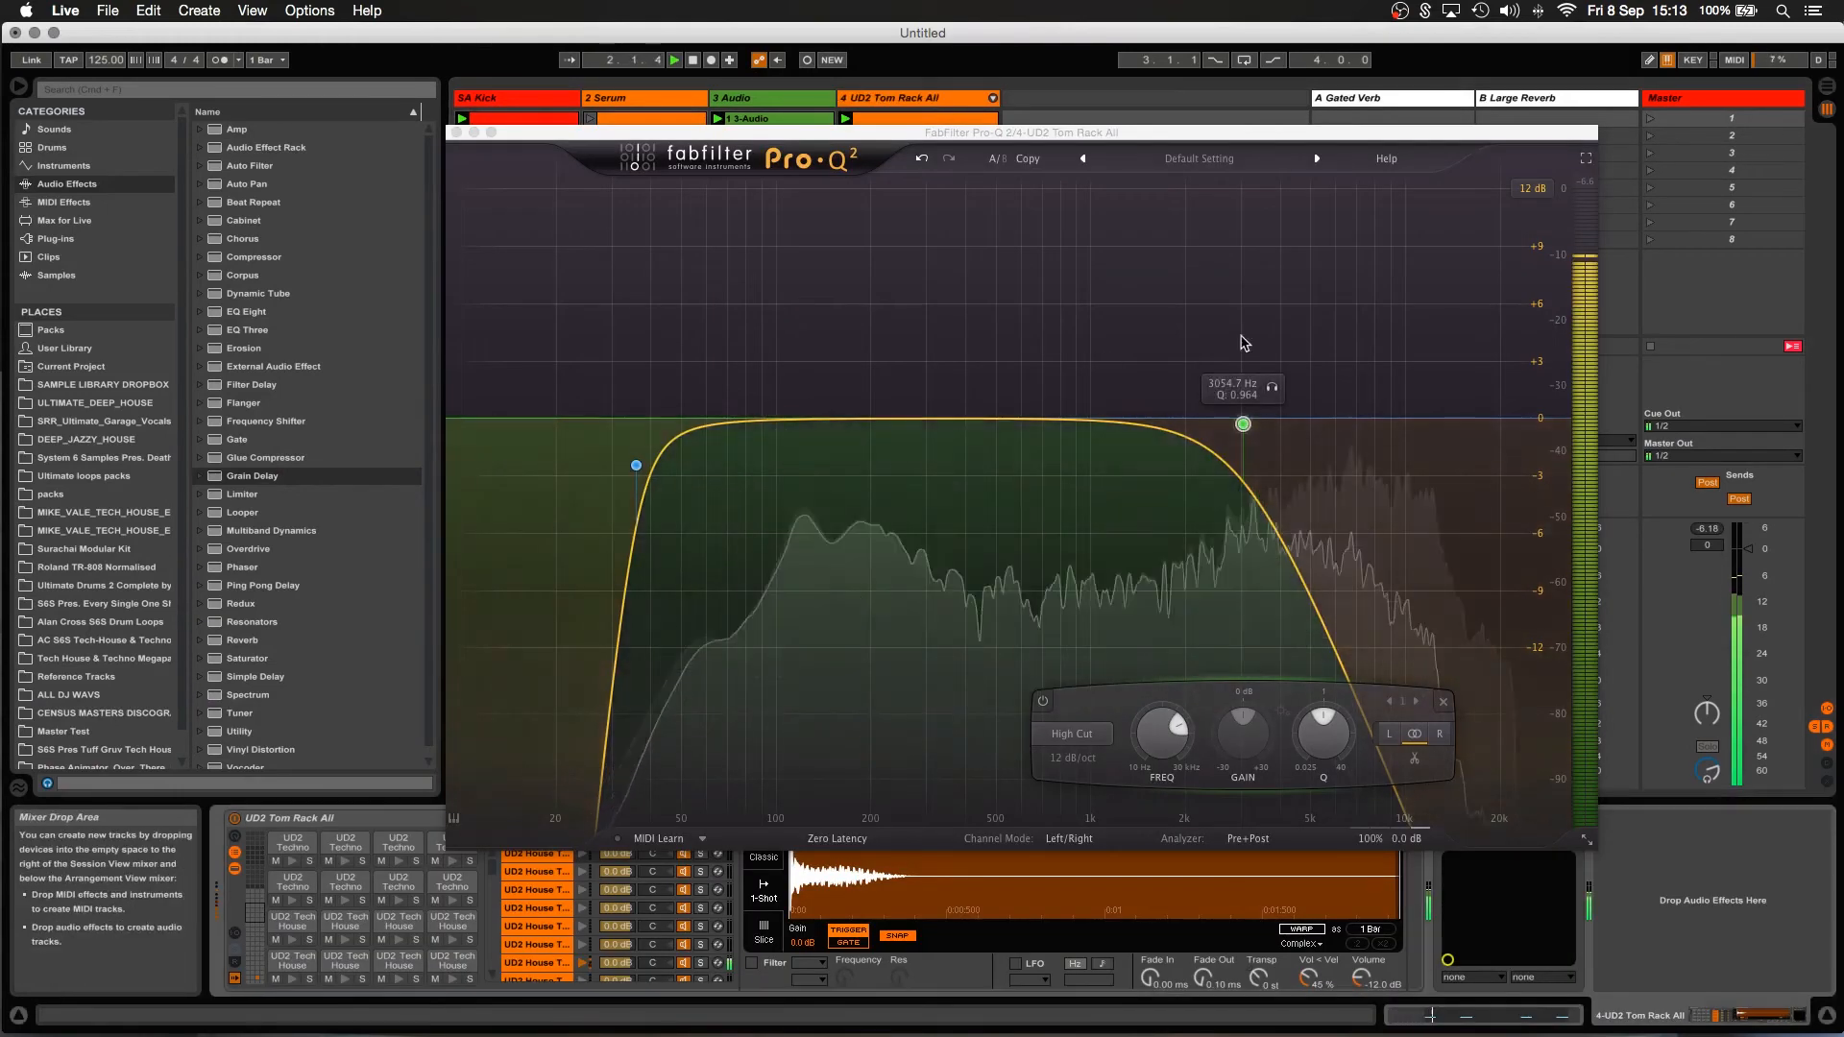
pyautogui.moveTo(1243, 424); pyautogui.dragTo(865, 418)
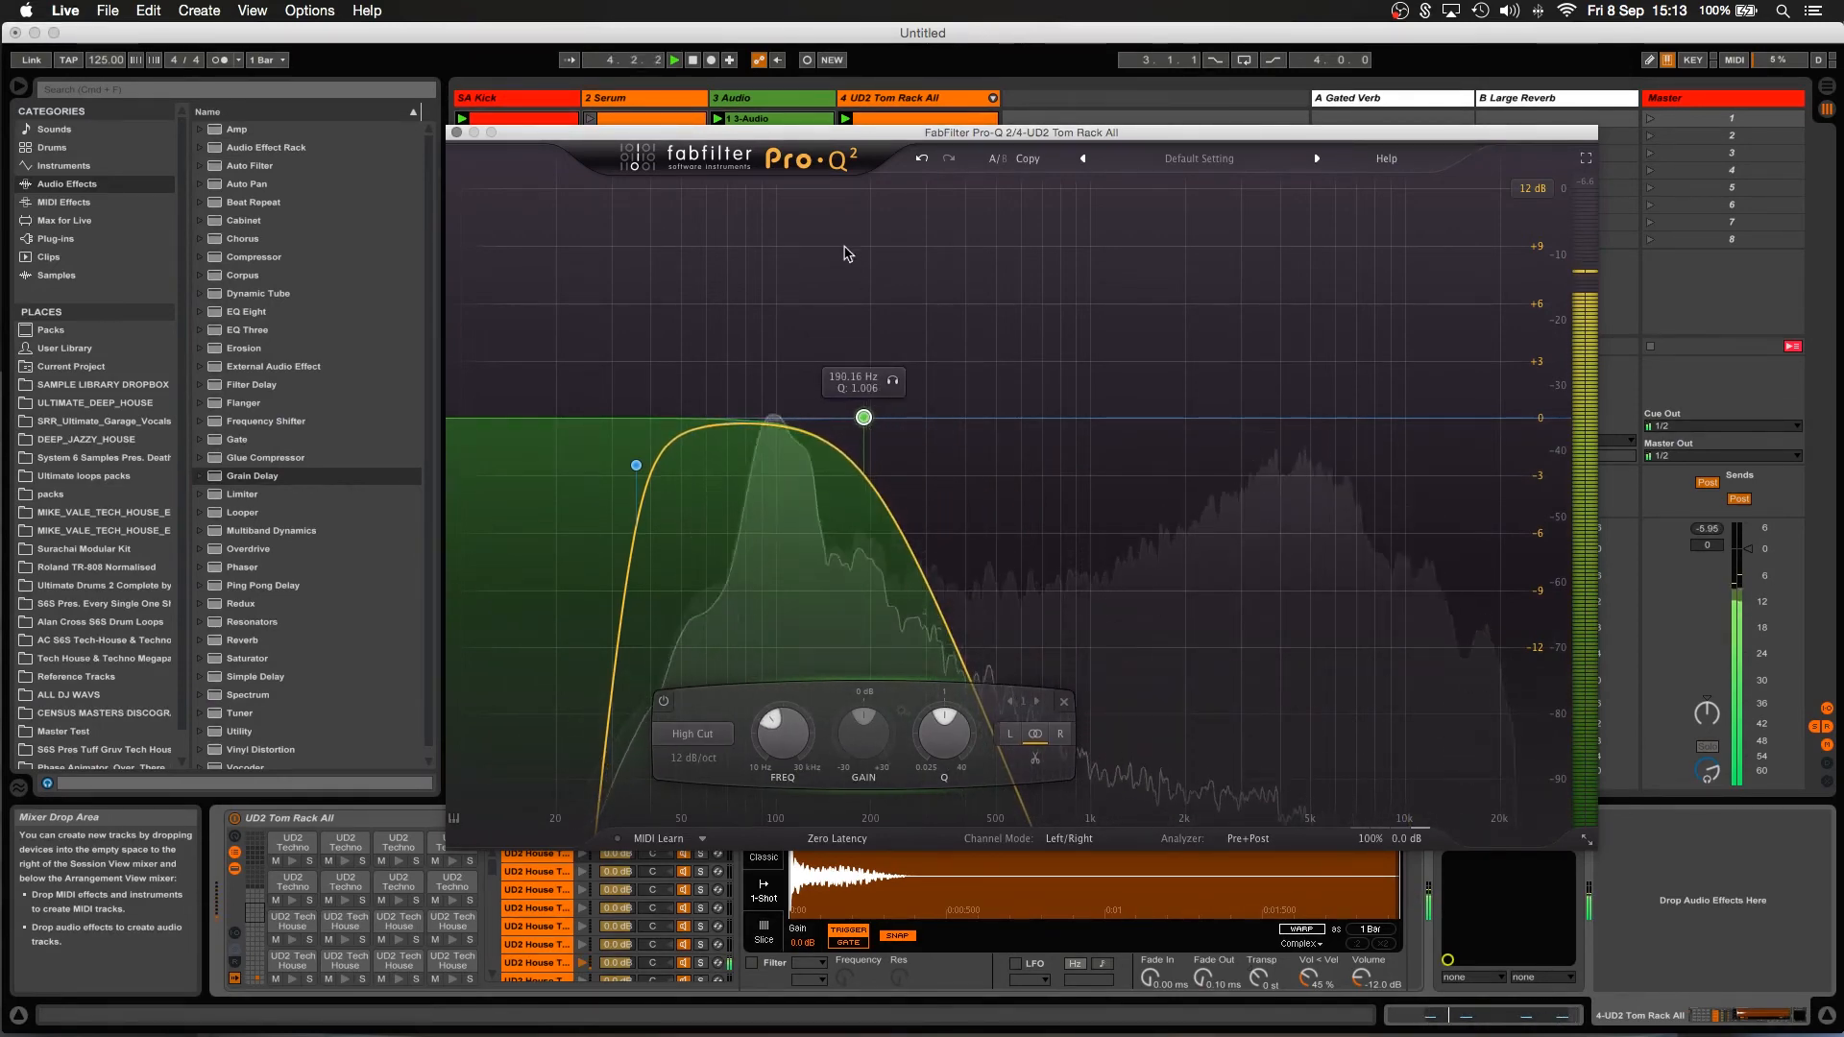
pyautogui.moveTo(836, 132); pyautogui.dragTo(828, 316)
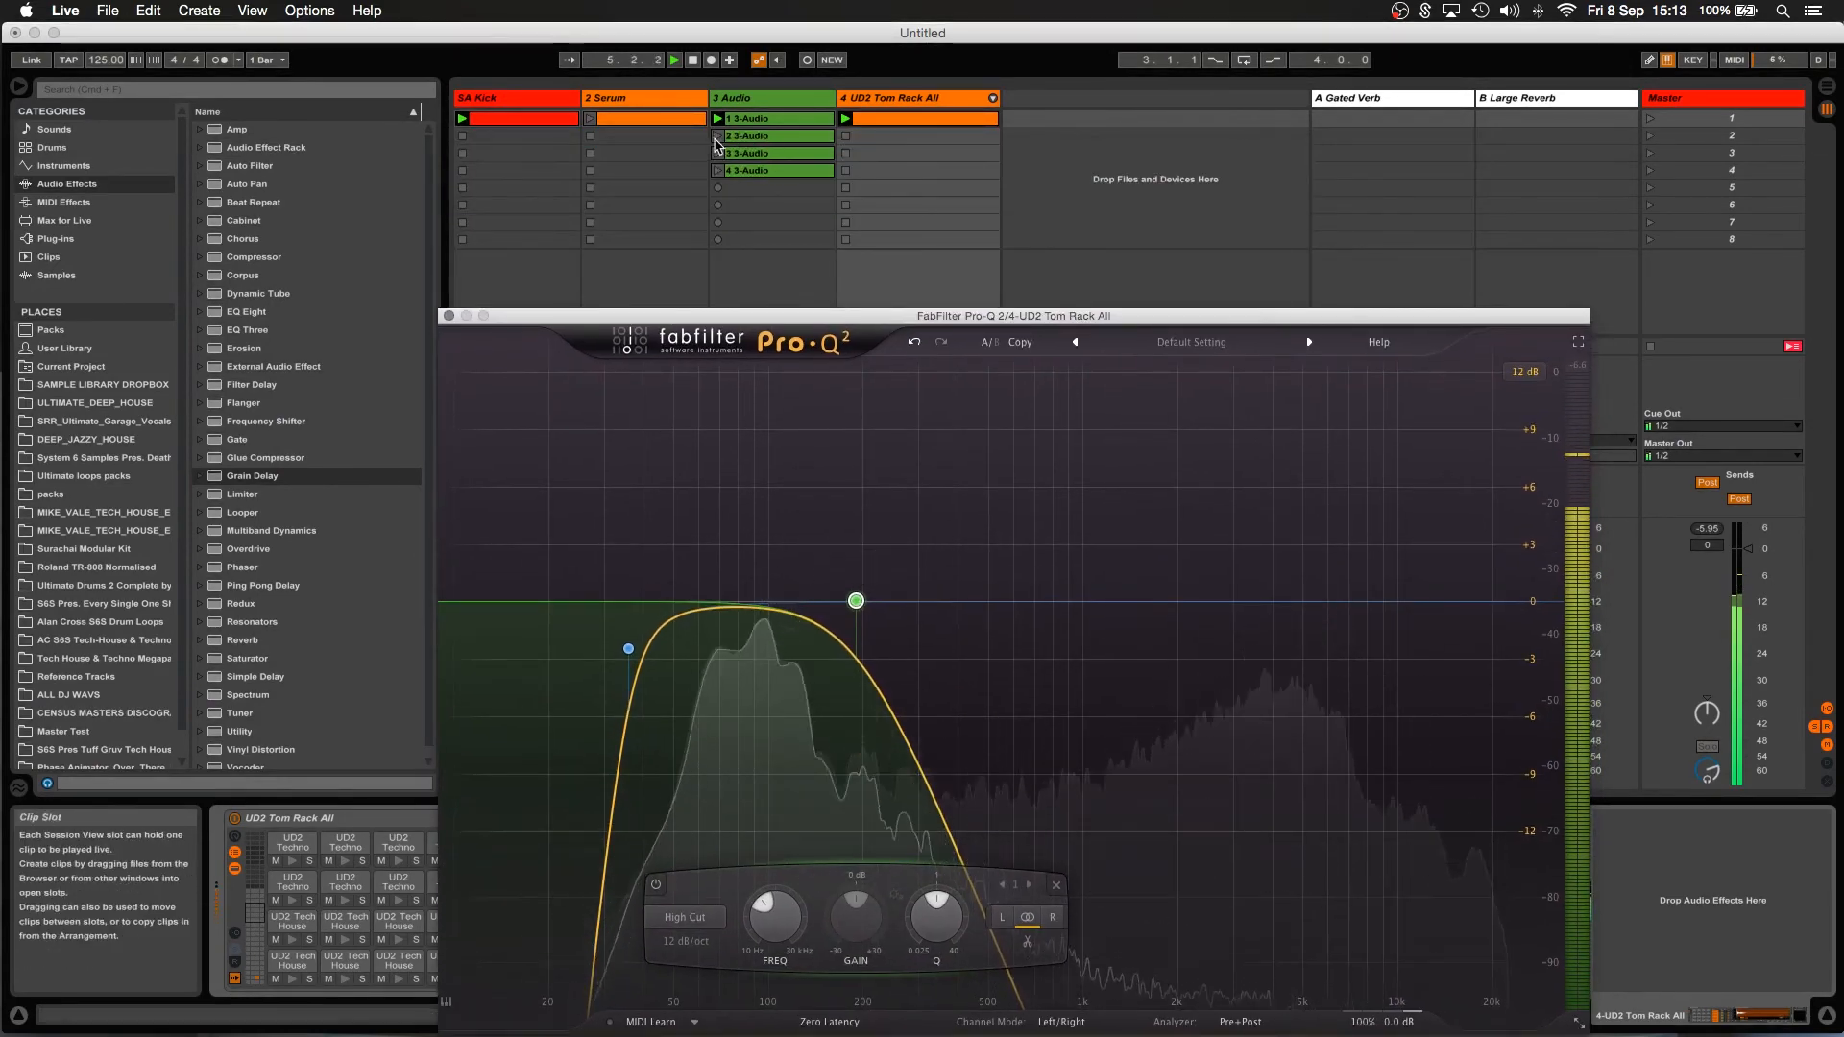
# Audition rumble clips 2, 3, 4 and 1 against the kick and filtered toms, stopping playback to view the B Large Reverb return's devices.
pyautogui.click(716, 138)
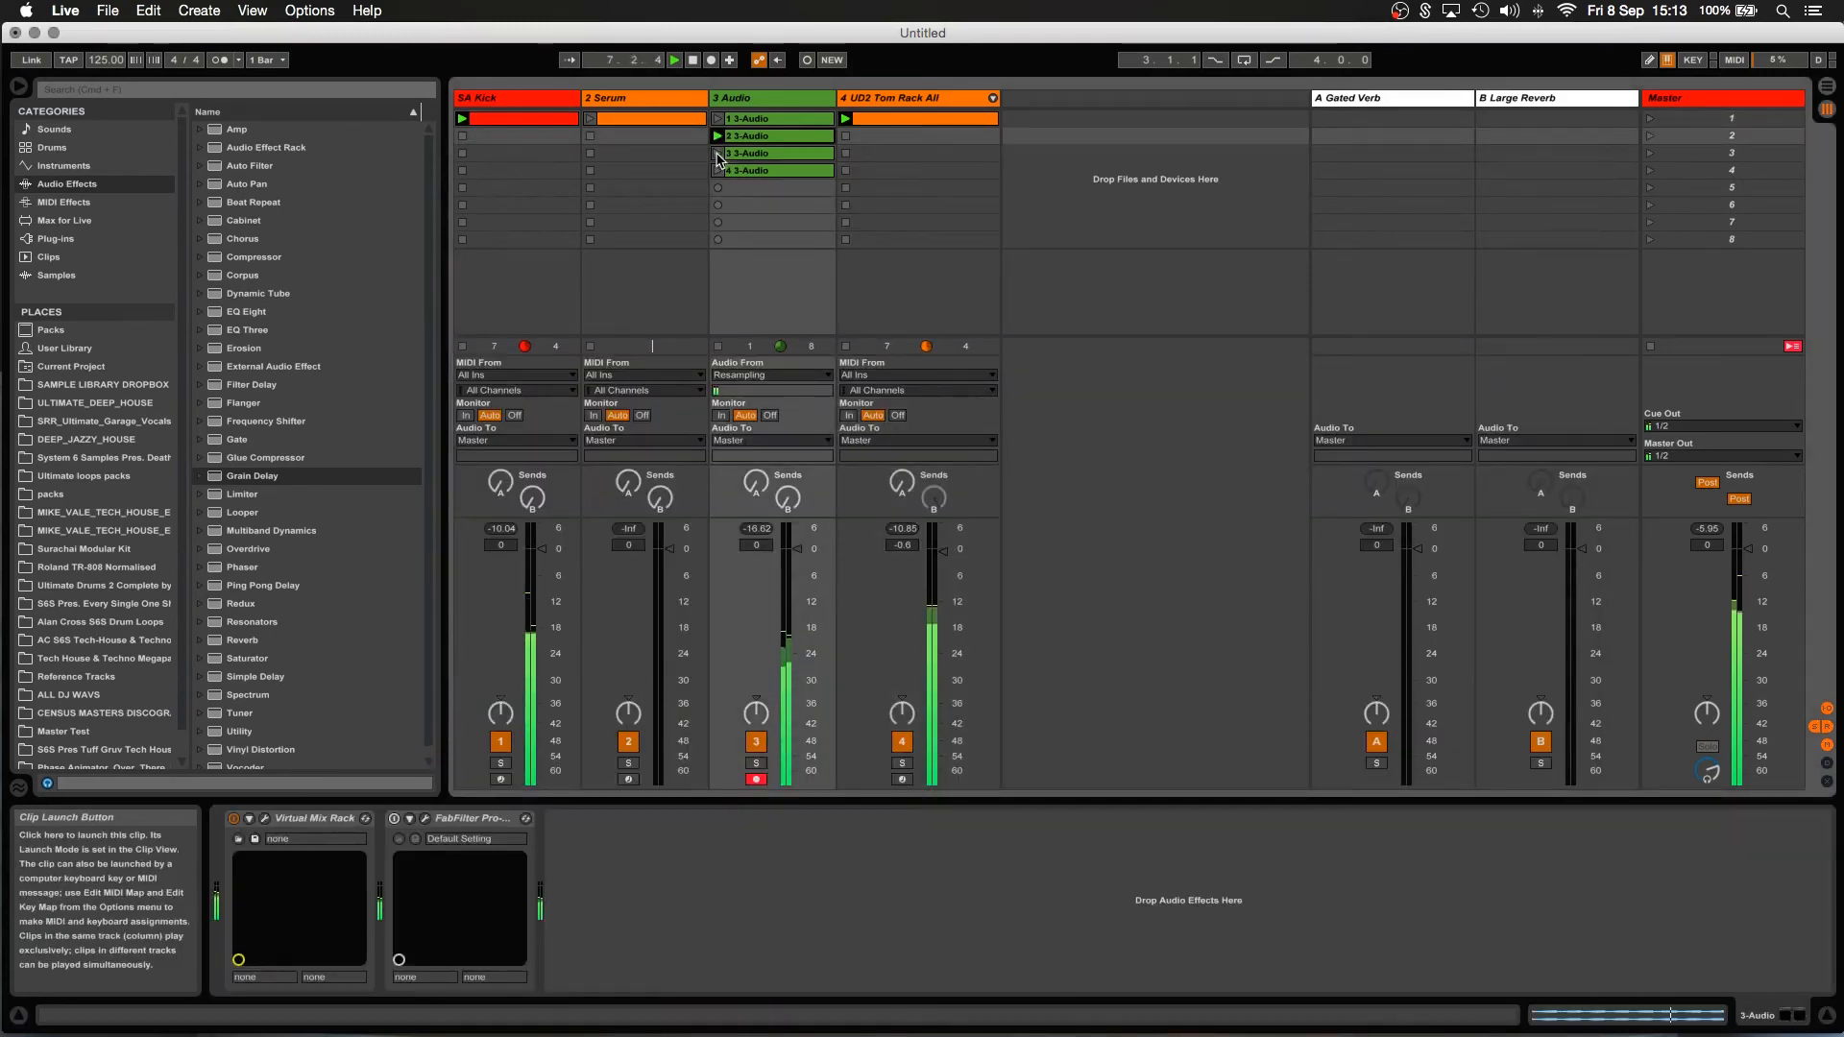
pyautogui.click(719, 156)
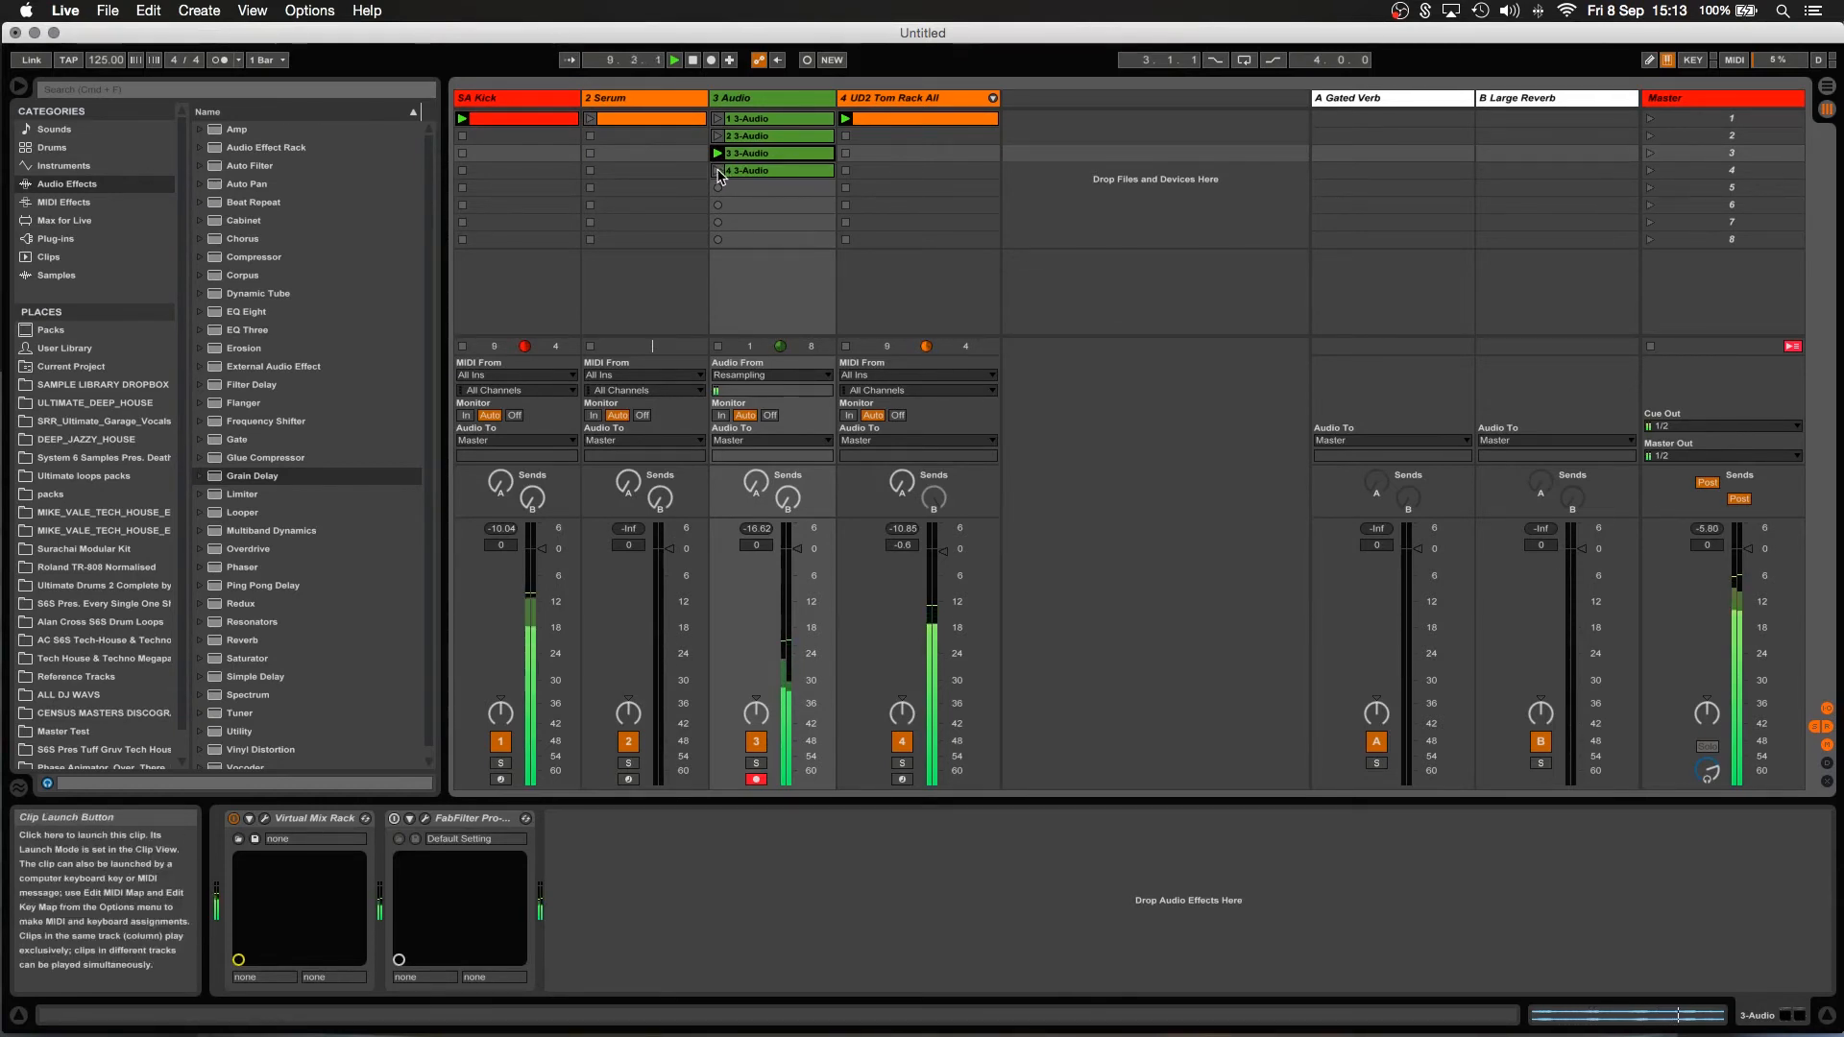
pyautogui.click(719, 172)
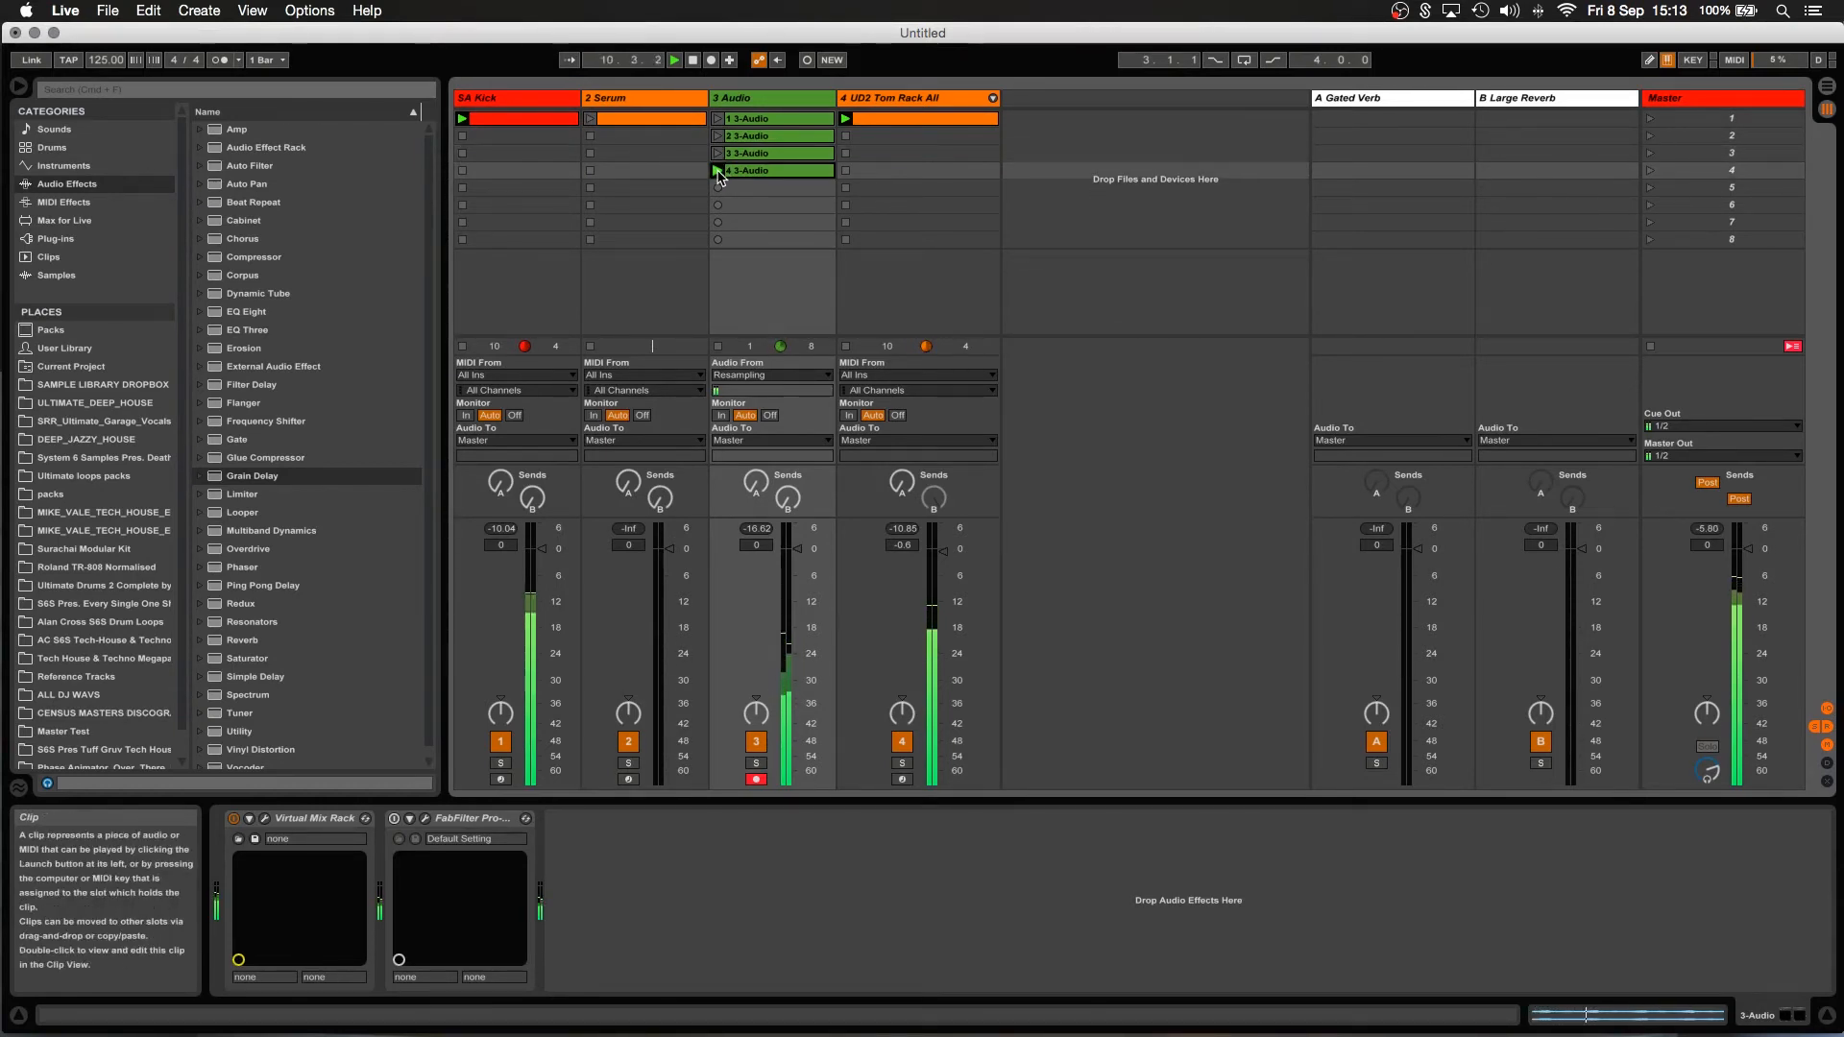
pyautogui.click(719, 120)
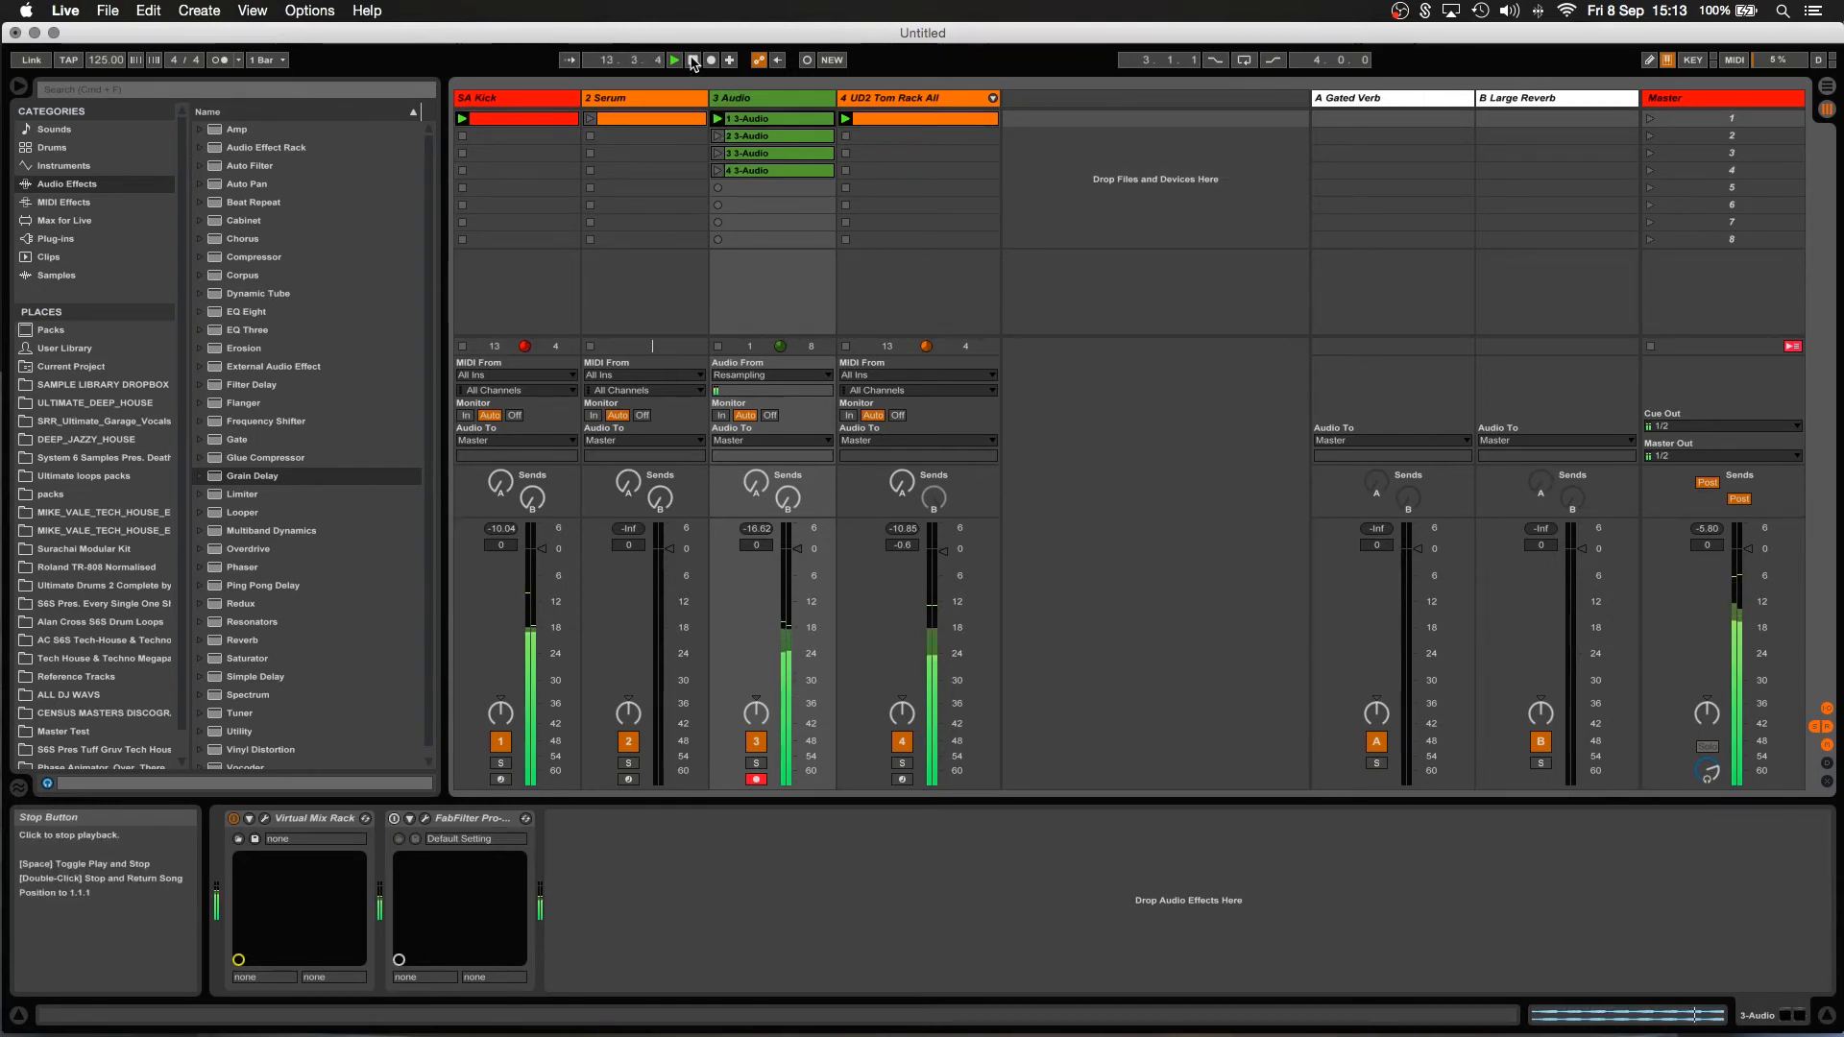
pyautogui.click(693, 61)
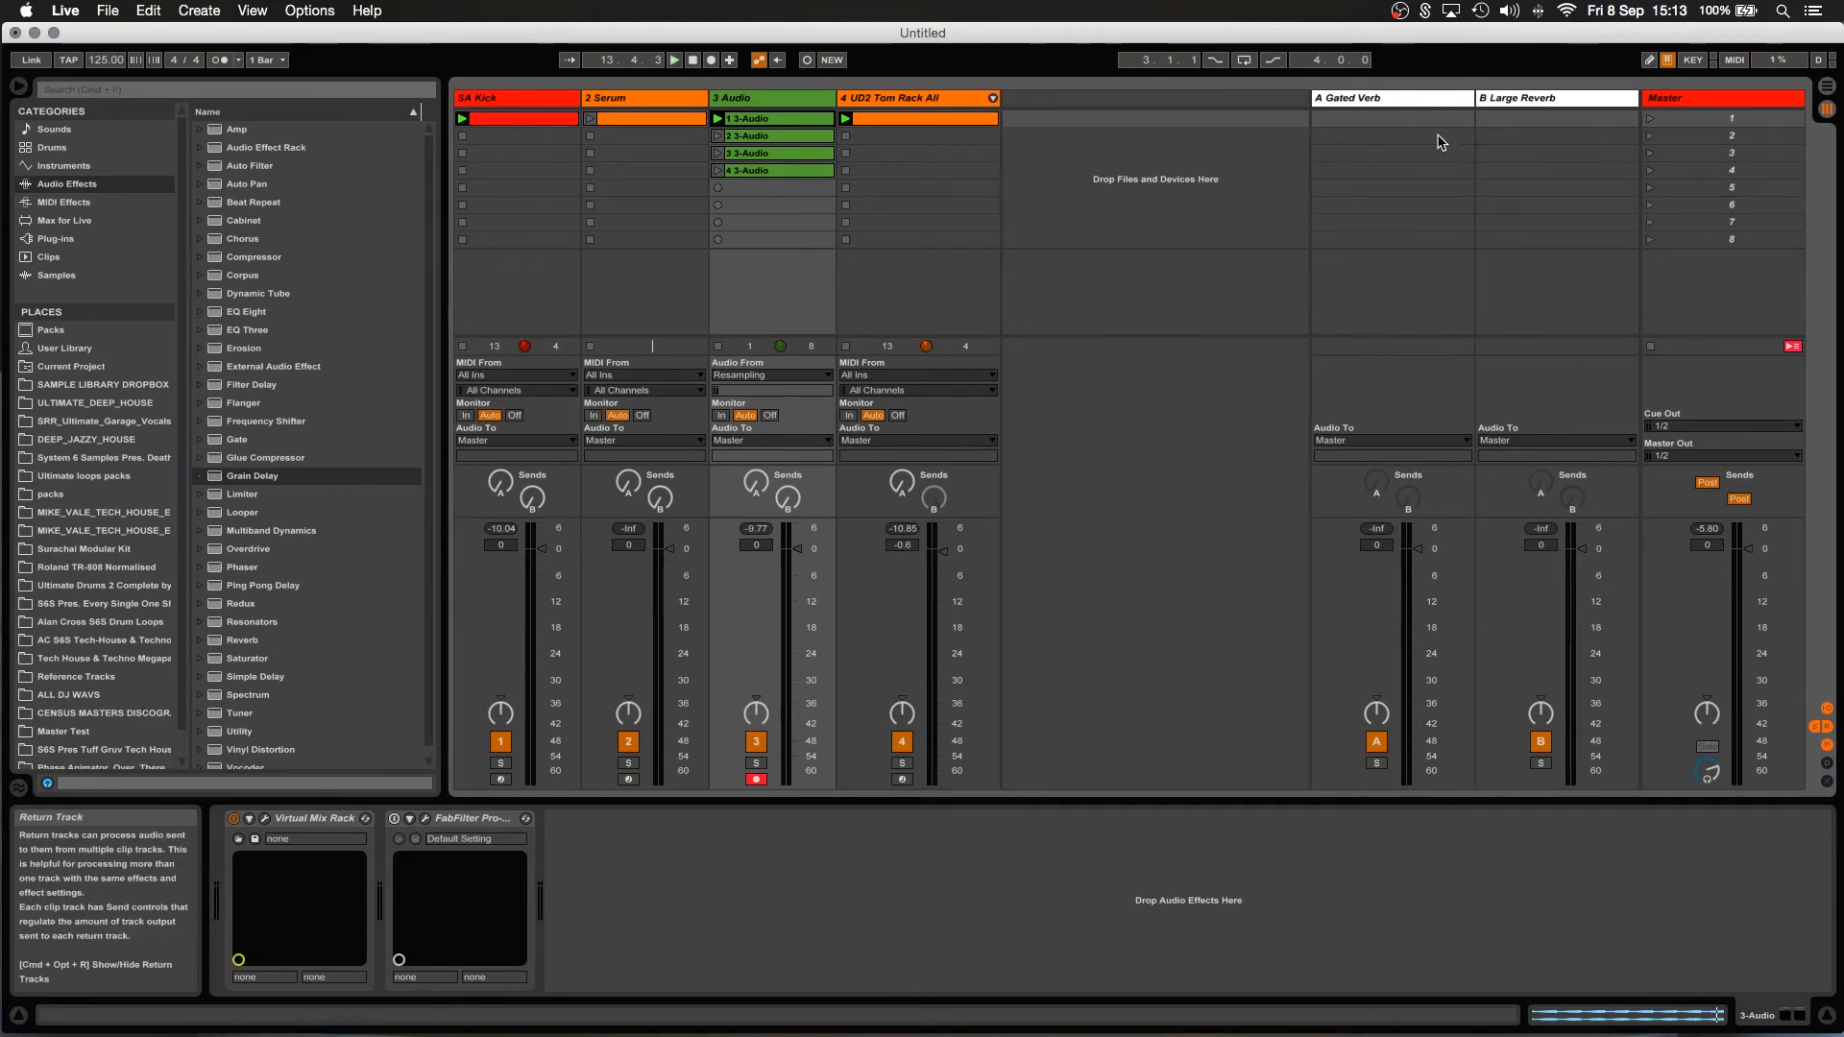
pyautogui.click(1537, 98)
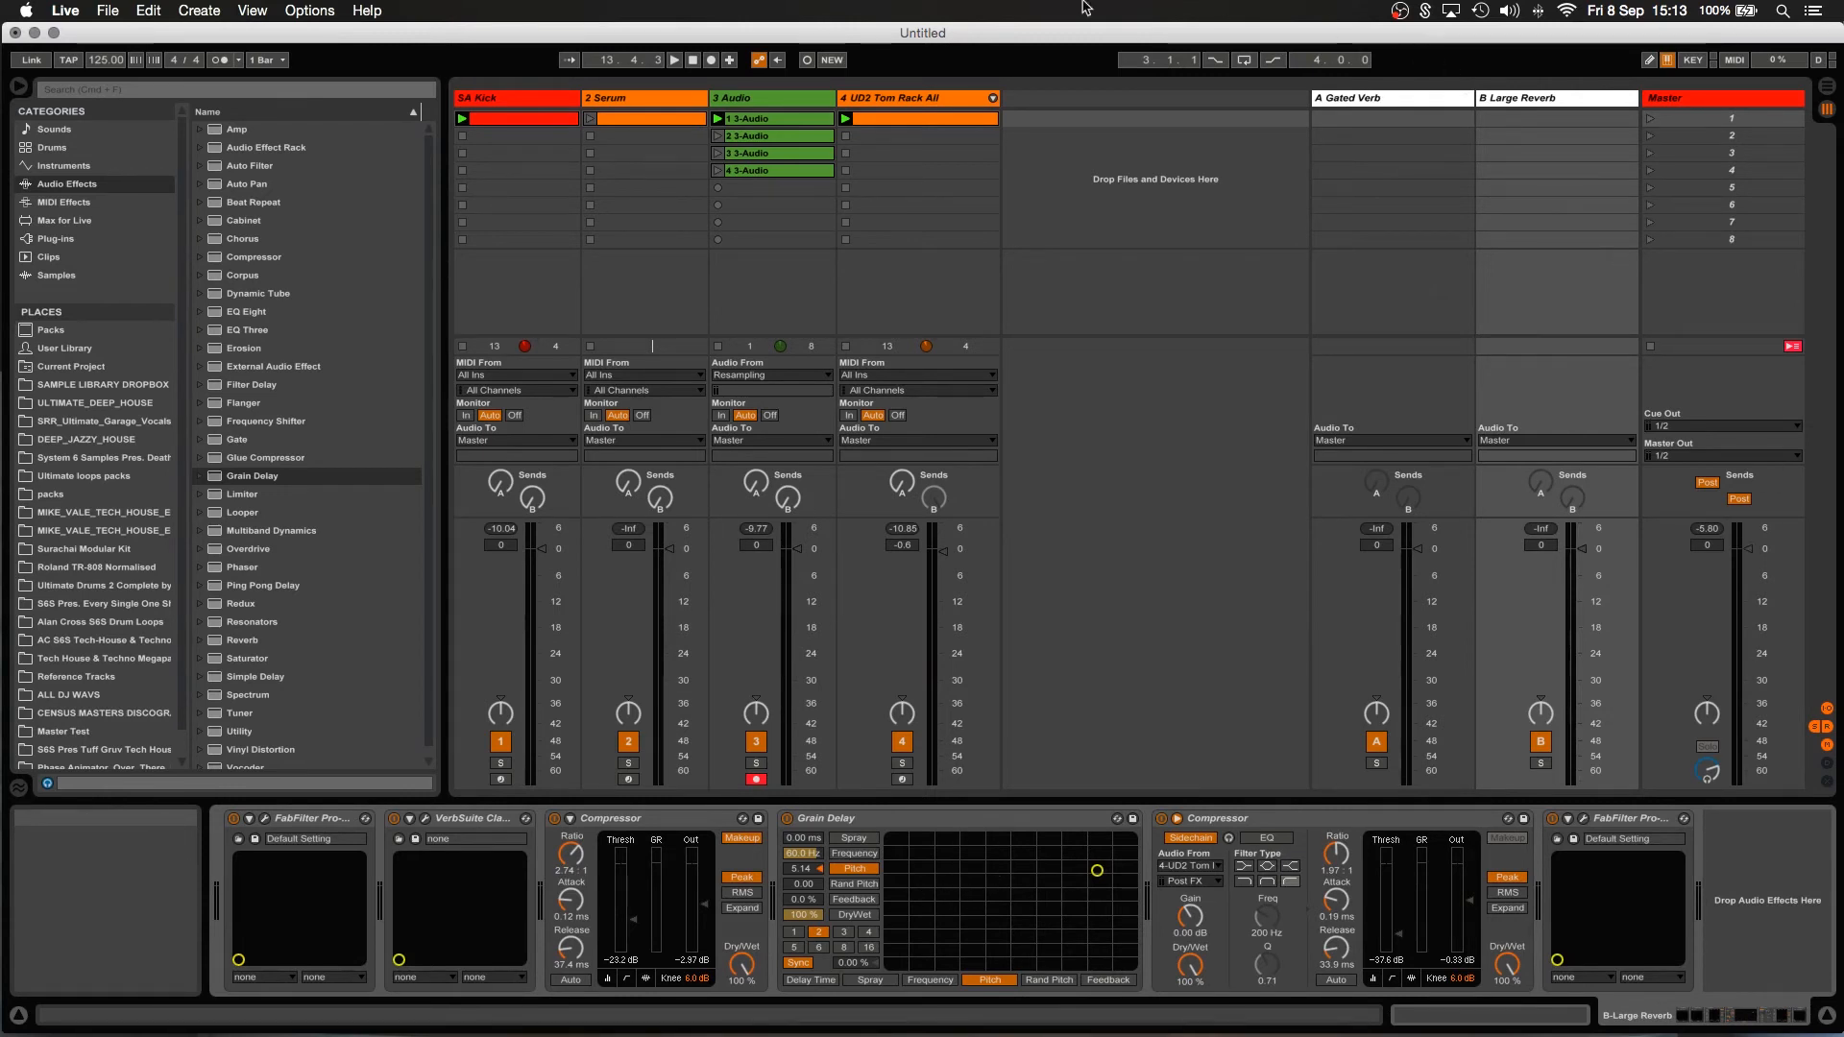
# View the tom clip's MIDI notes, solo the UD2 Tom Rack All track and start playback.
pyautogui.click(922, 124)
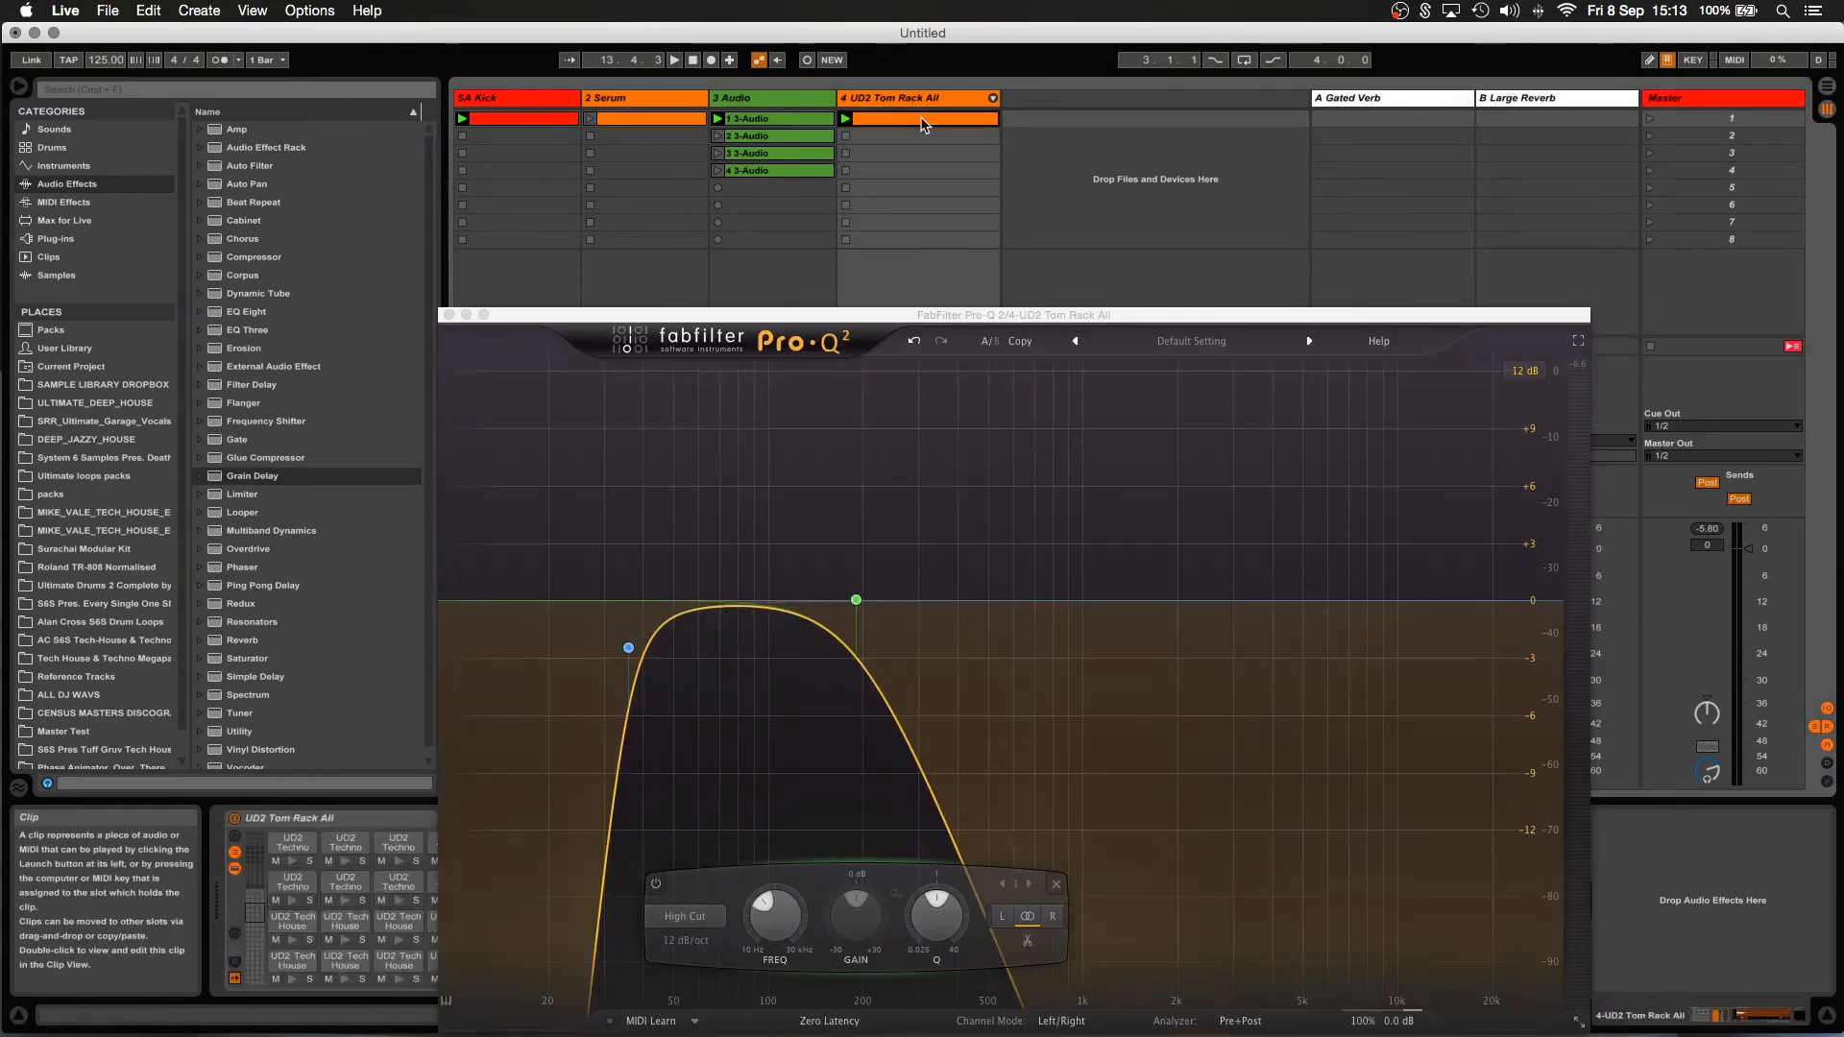
pyautogui.click(449, 316)
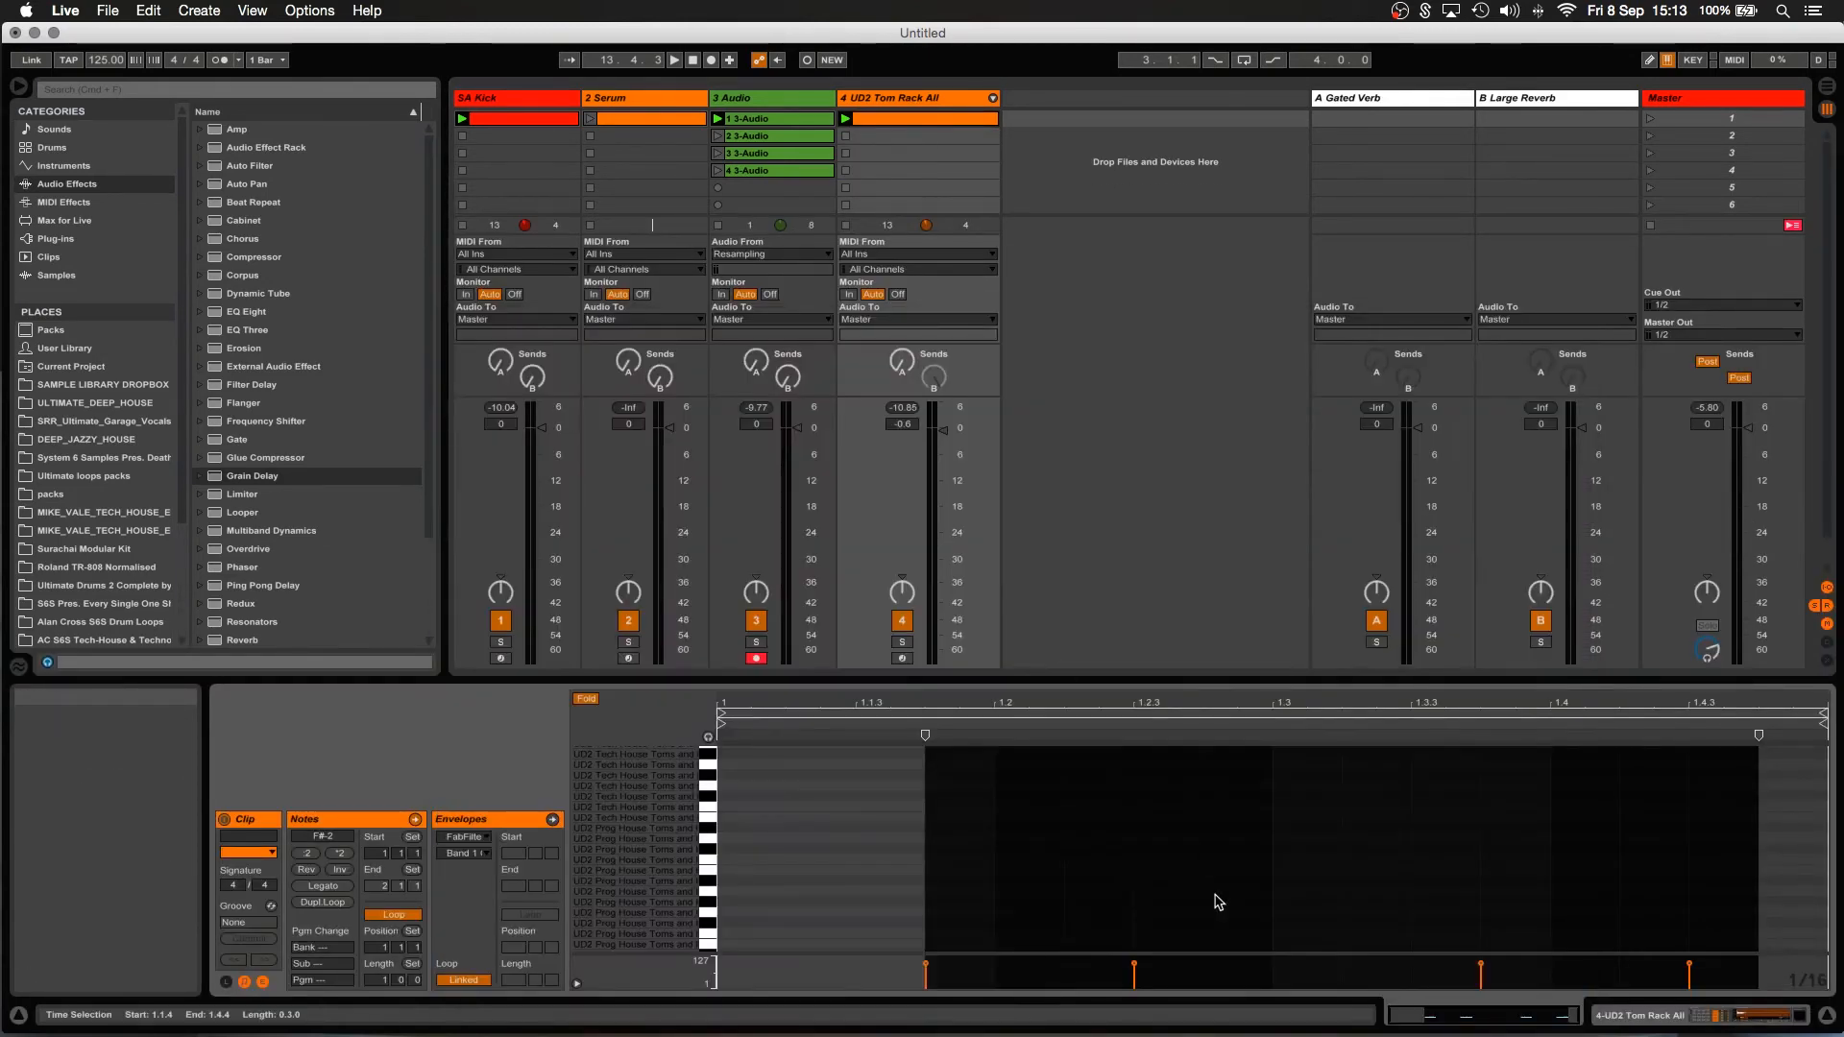
pyautogui.moveTo(1200, 678); pyautogui.dragTo(1173, 373)
pyautogui.click(972, 783)
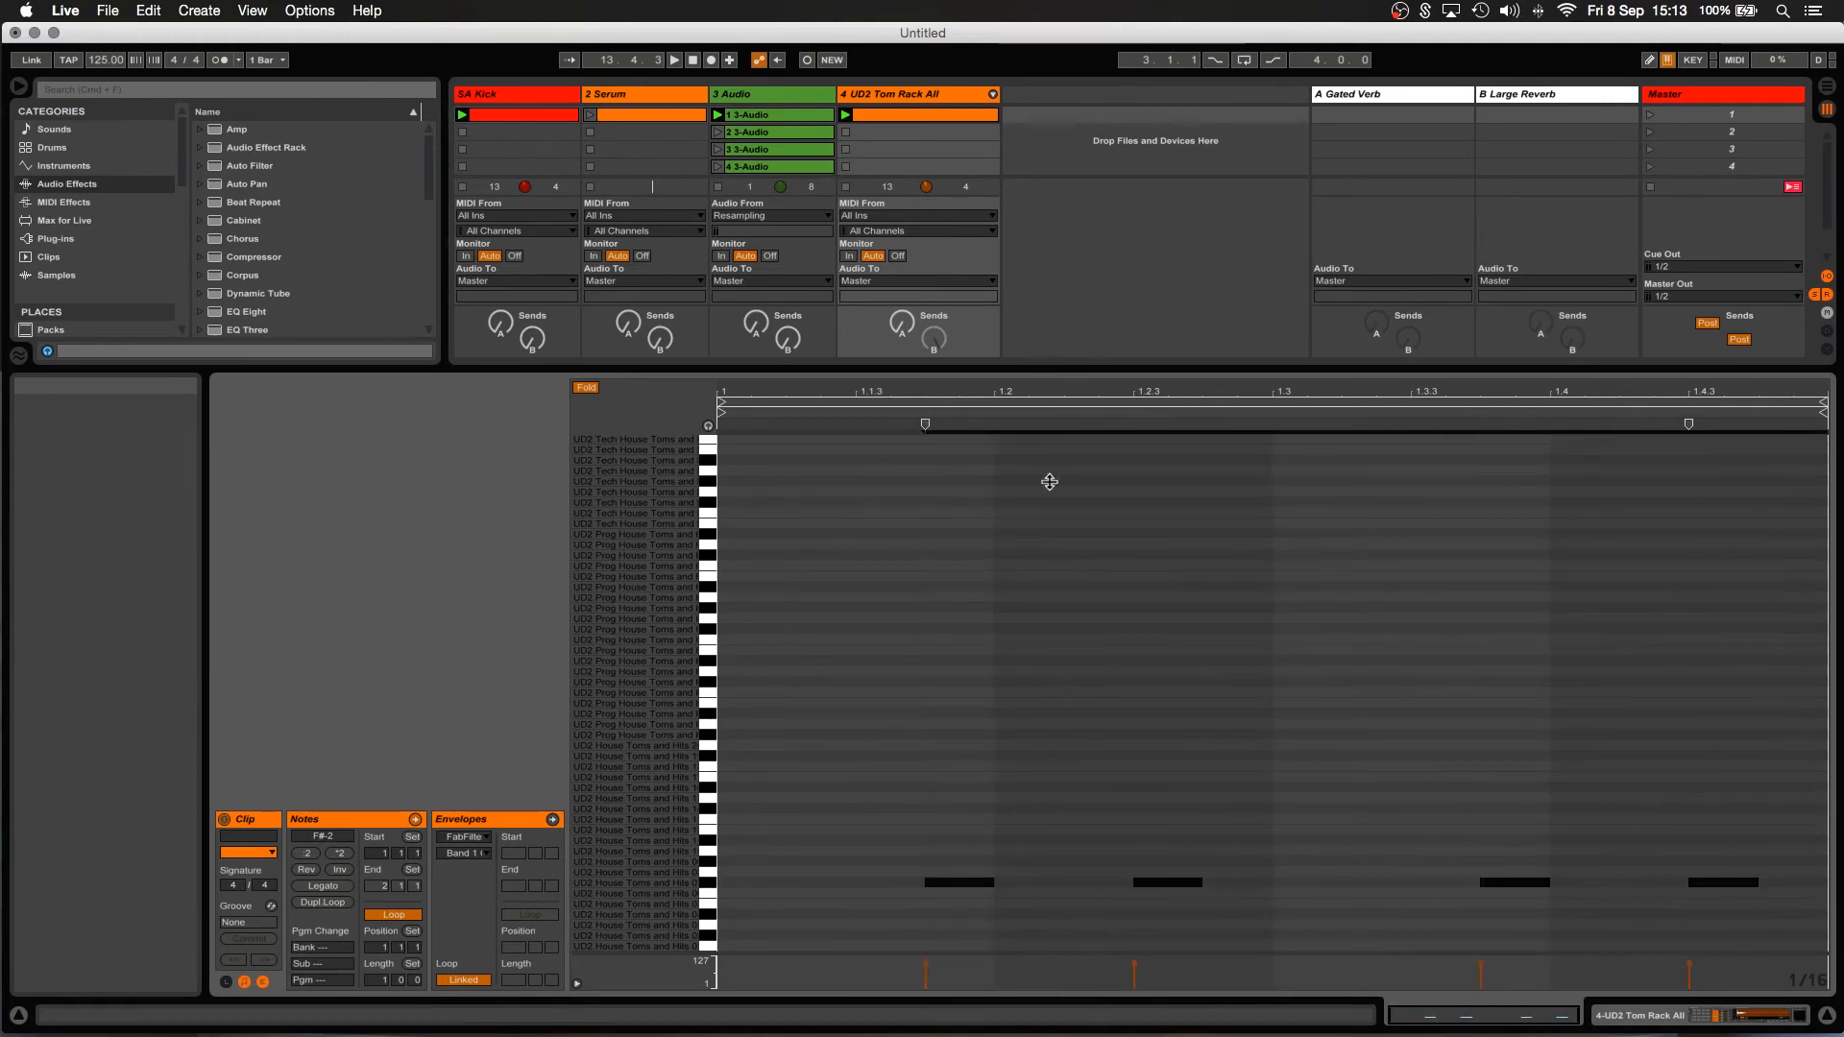
pyautogui.moveTo(1049, 482); pyautogui.dragTo(1070, 775)
pyautogui.click(902, 746)
pyautogui.press('space')
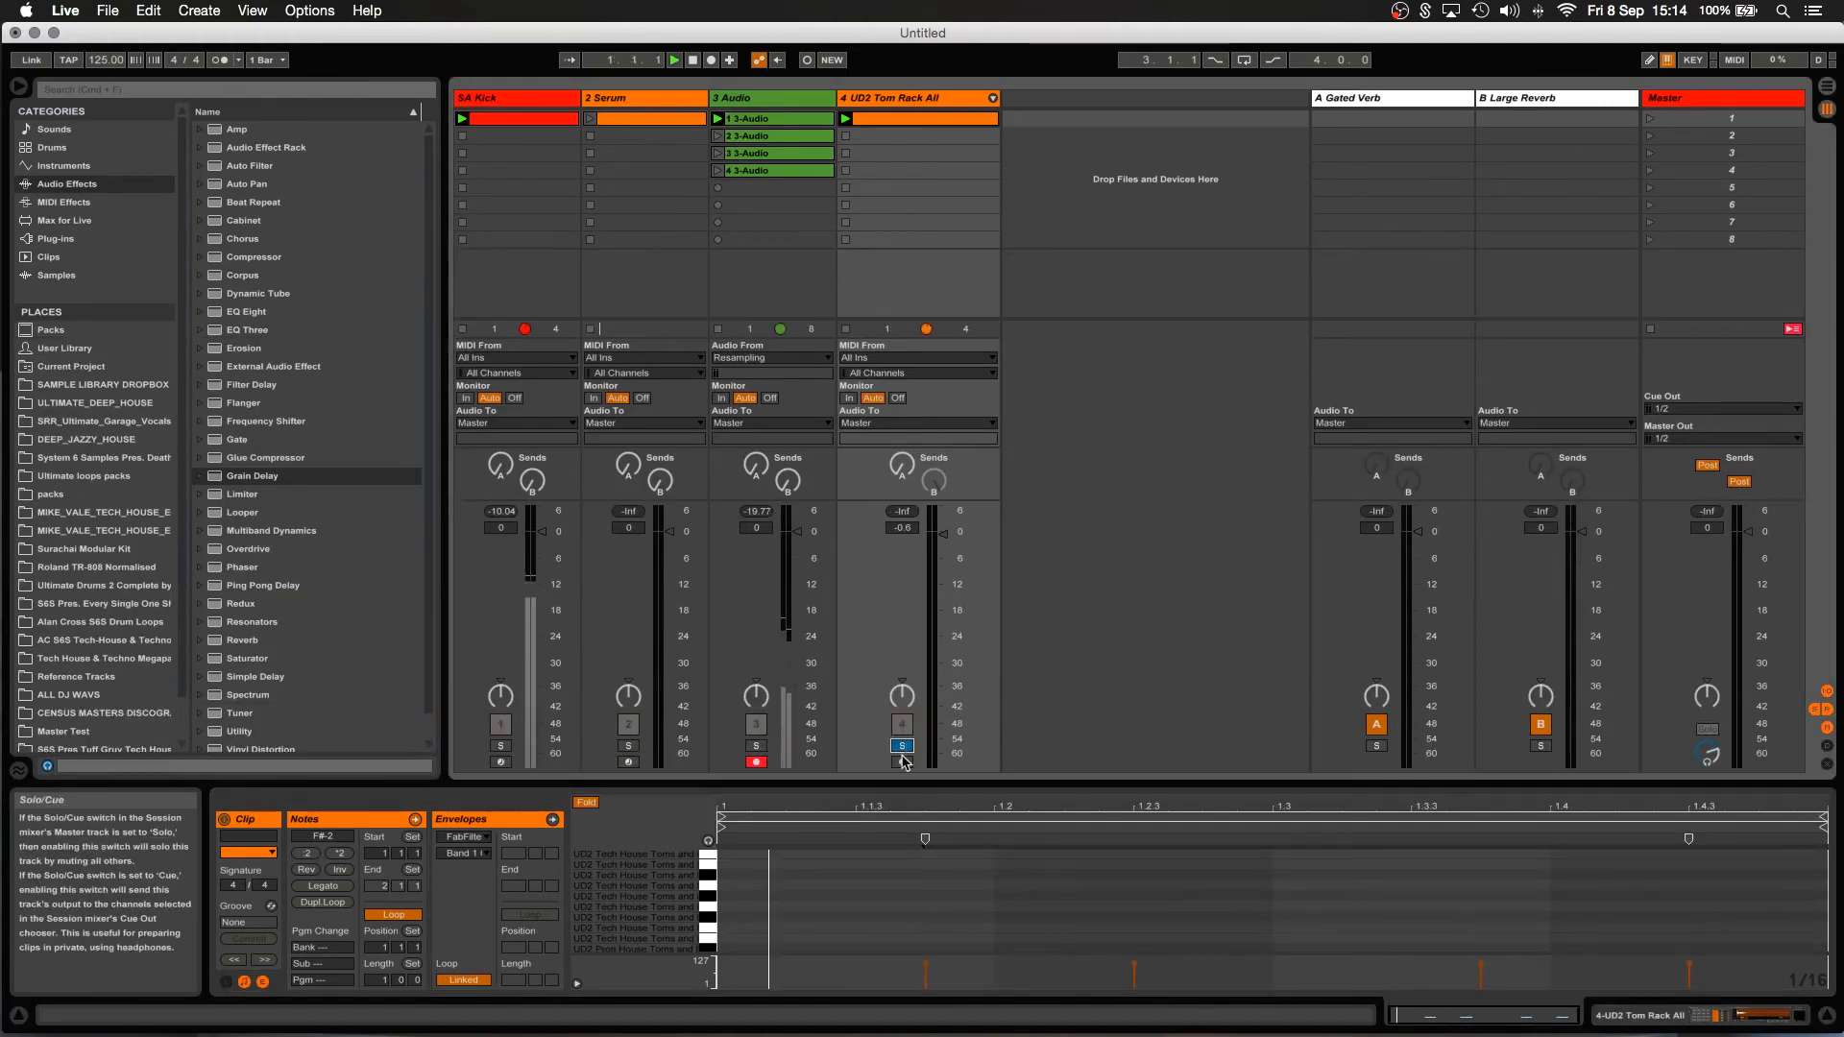
# Raise the high cut in the tom track's Pro-Q 2 to about 9674 Hz.
pyautogui.doubleClick(927, 92)
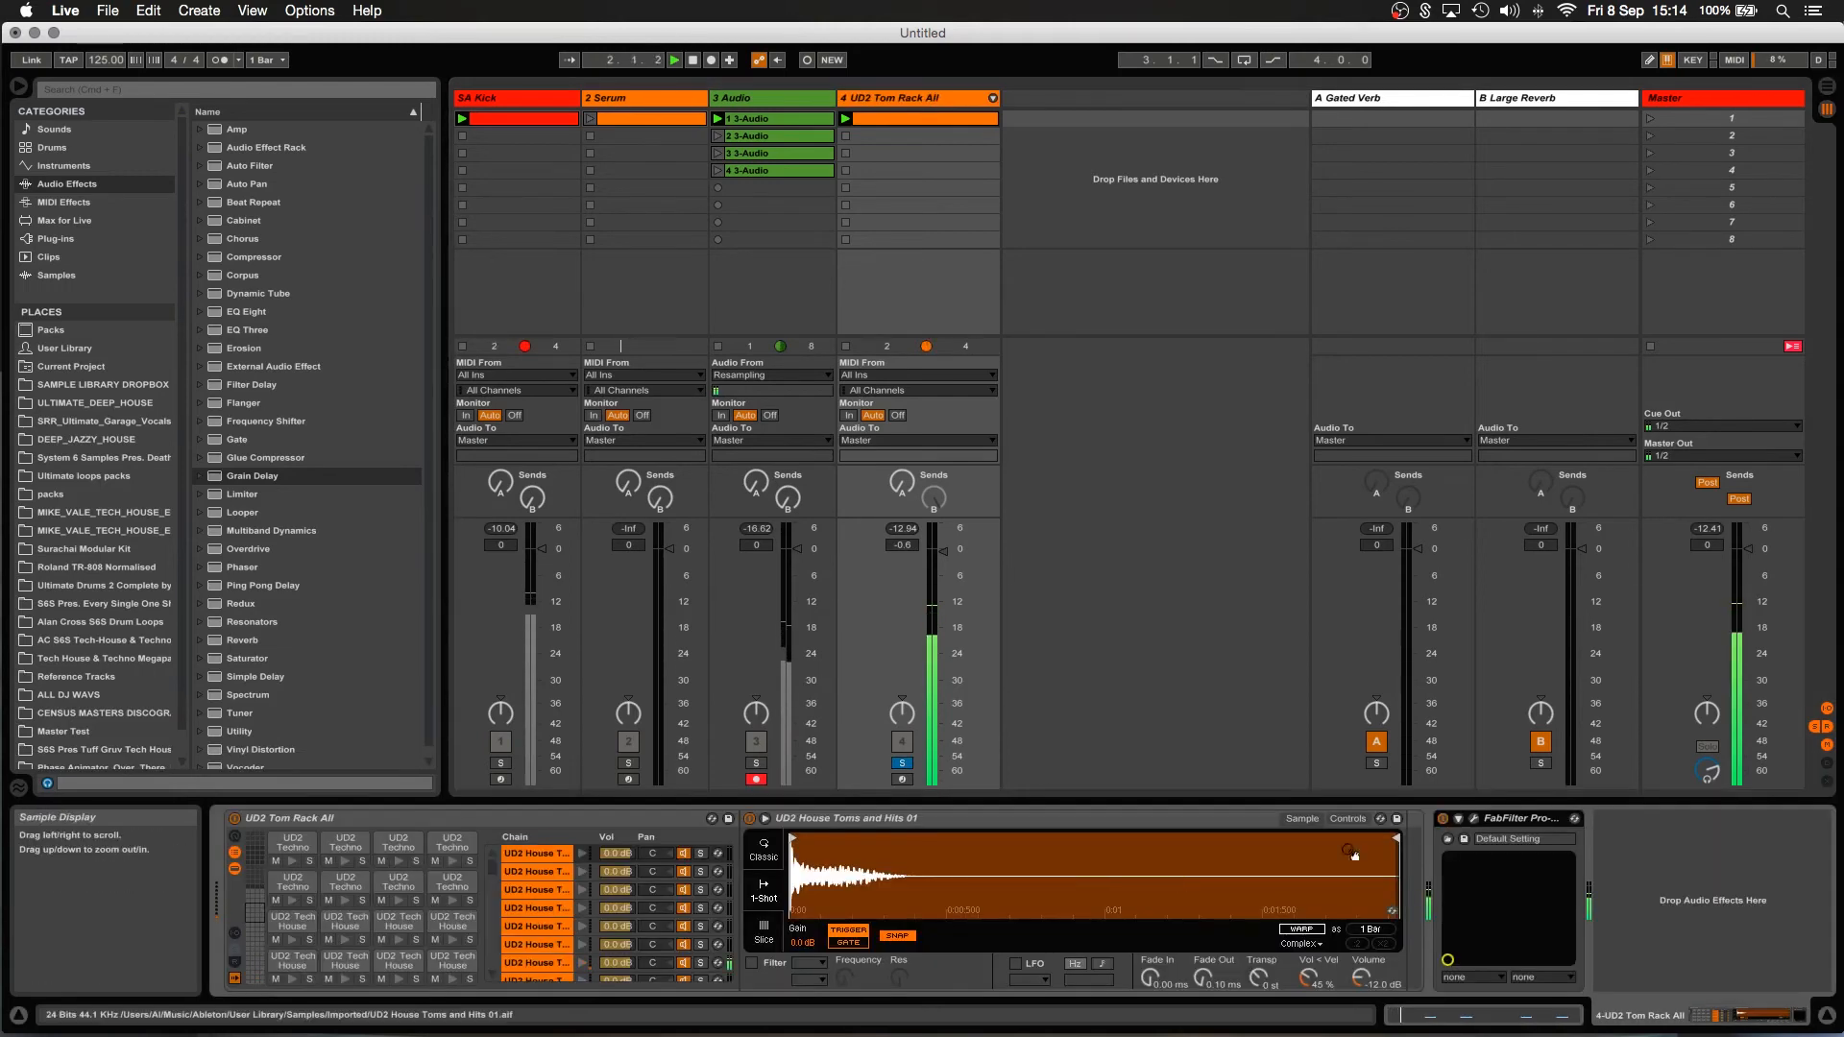
pyautogui.click(1474, 822)
pyautogui.moveTo(856, 605); pyautogui.dragTo(1374, 642)
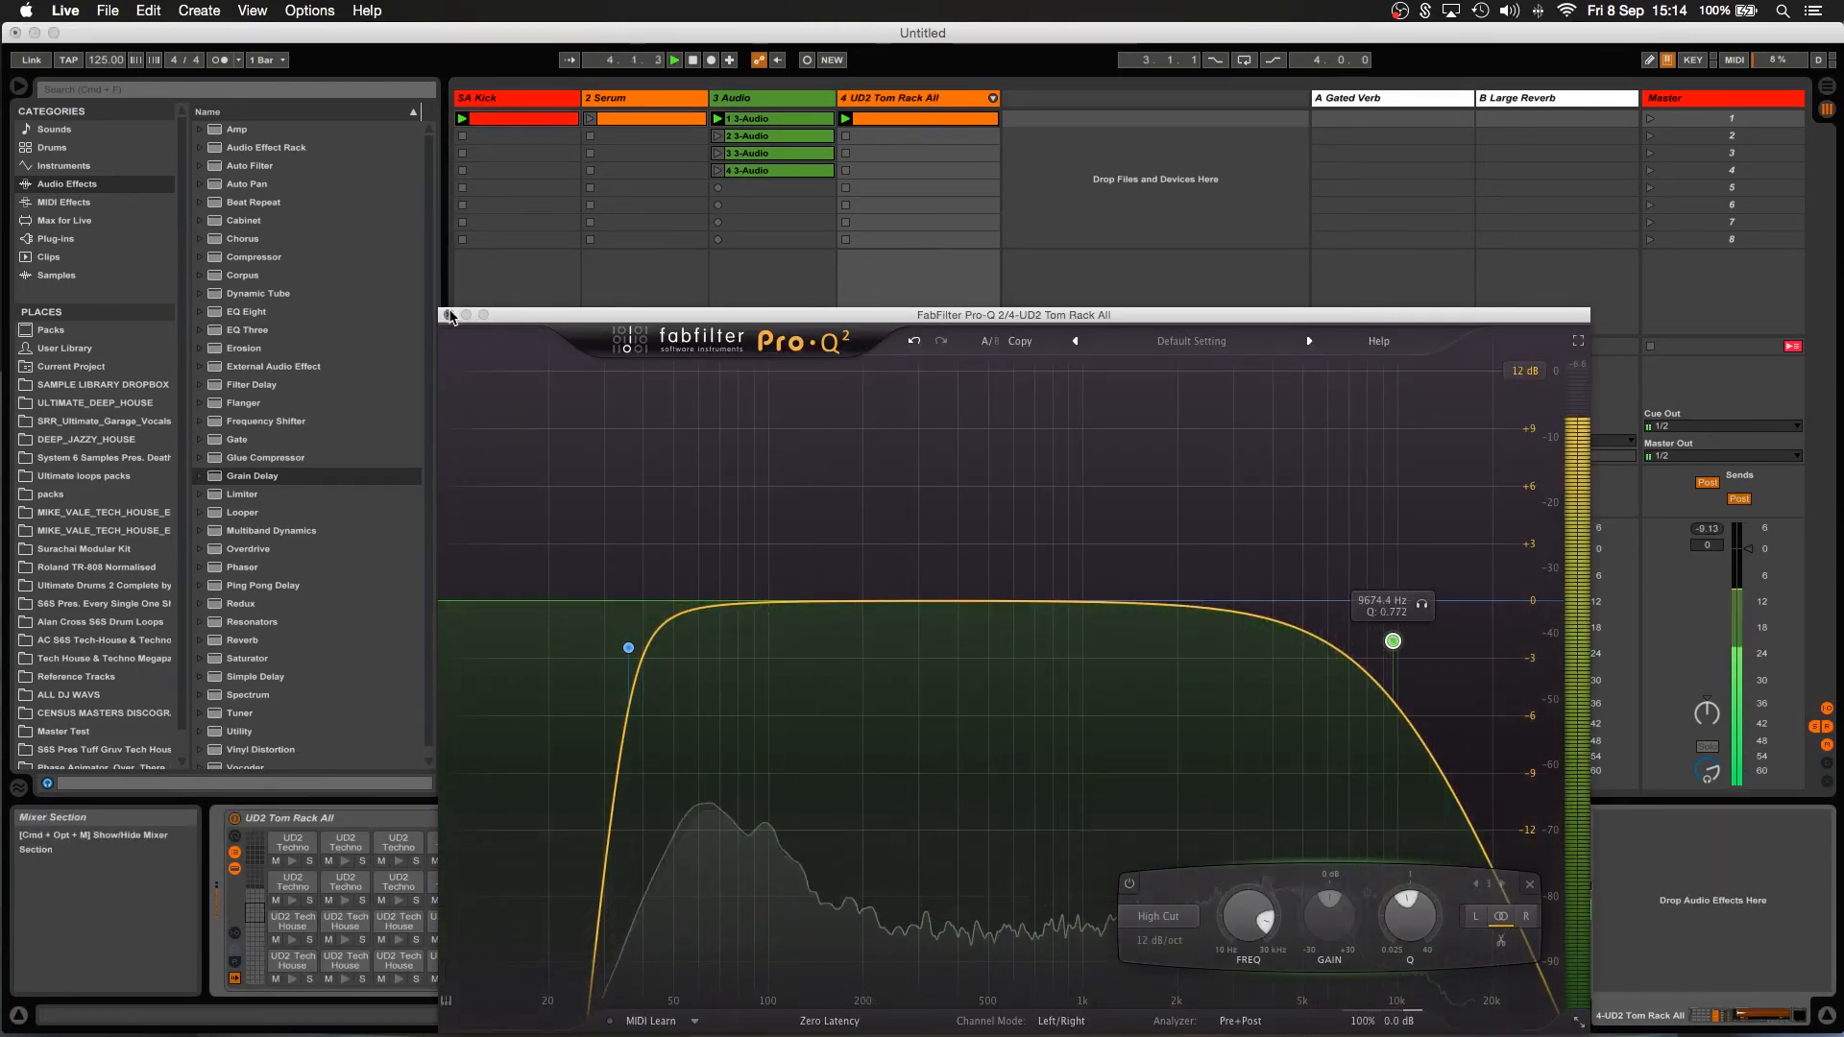
pyautogui.press('super+alt+p')
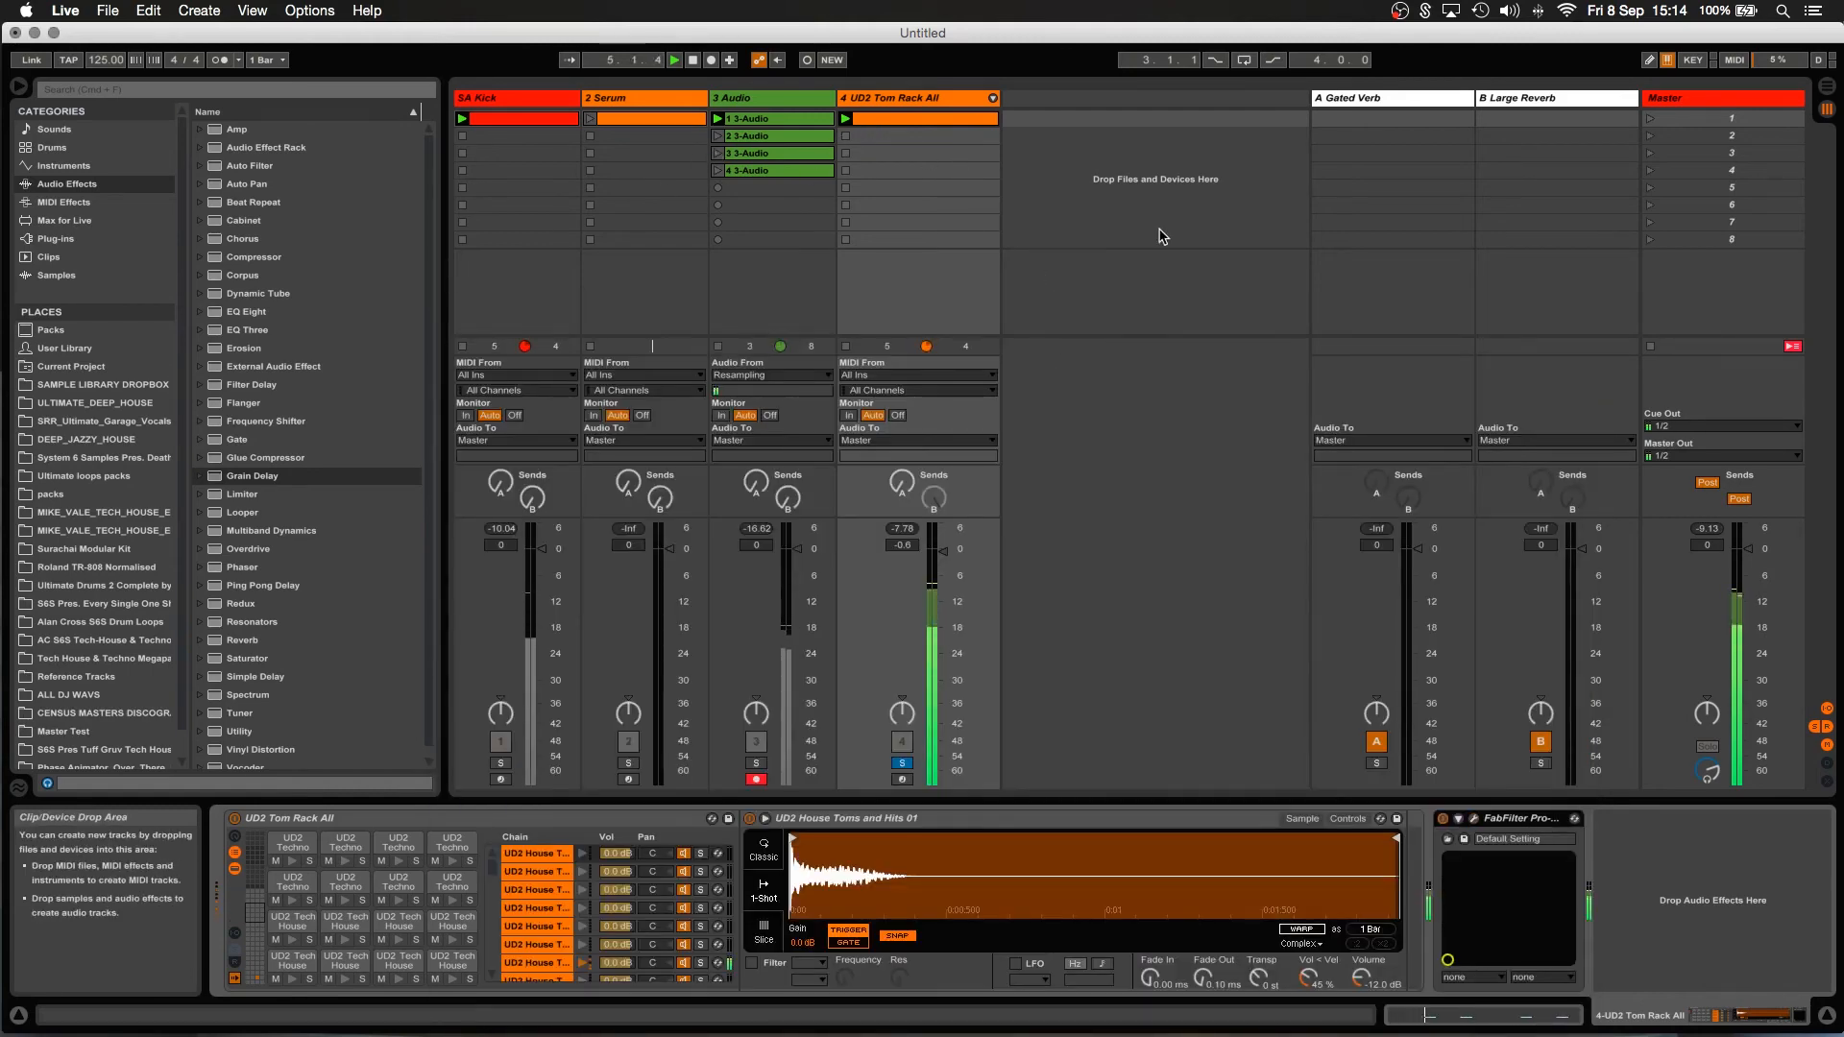
# Transpose all notes in the tom clip to A-2 after auditioning neighbouring toms up to B-2.
pyautogui.click(975, 128)
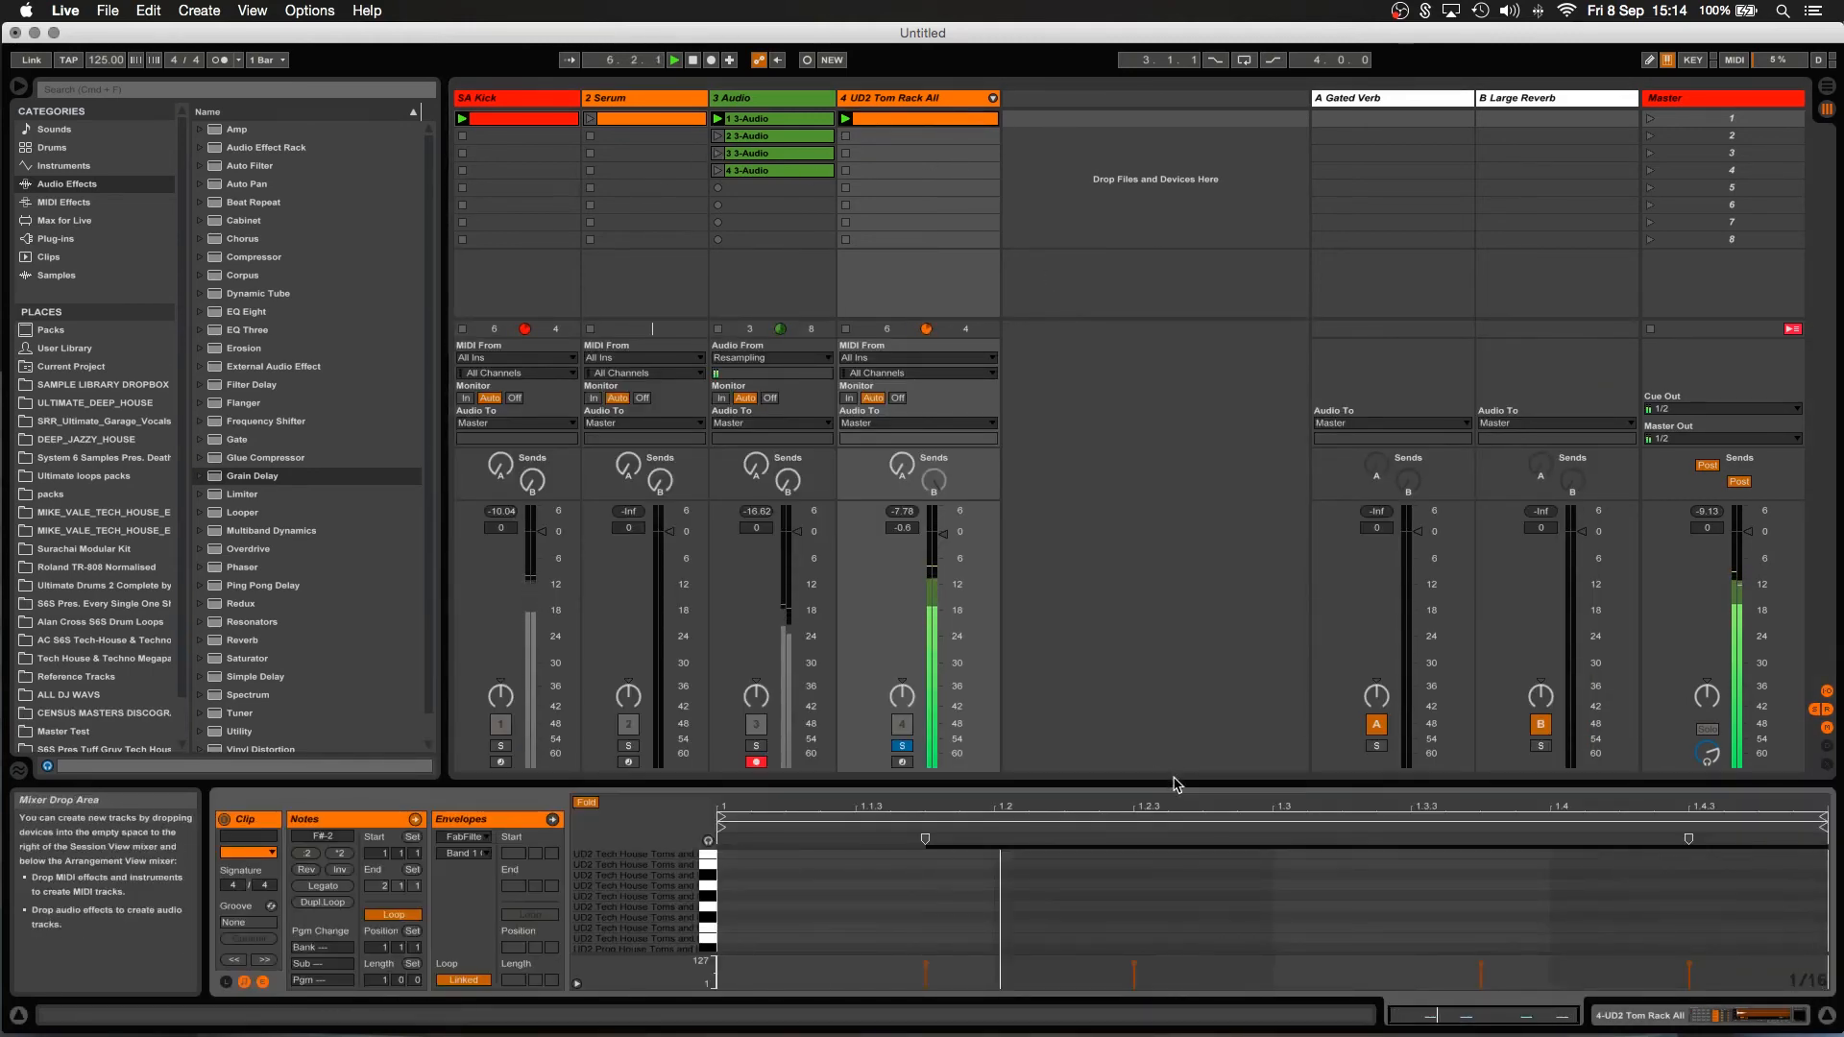
pyautogui.moveTo(1175, 783); pyautogui.dragTo(1214, 197)
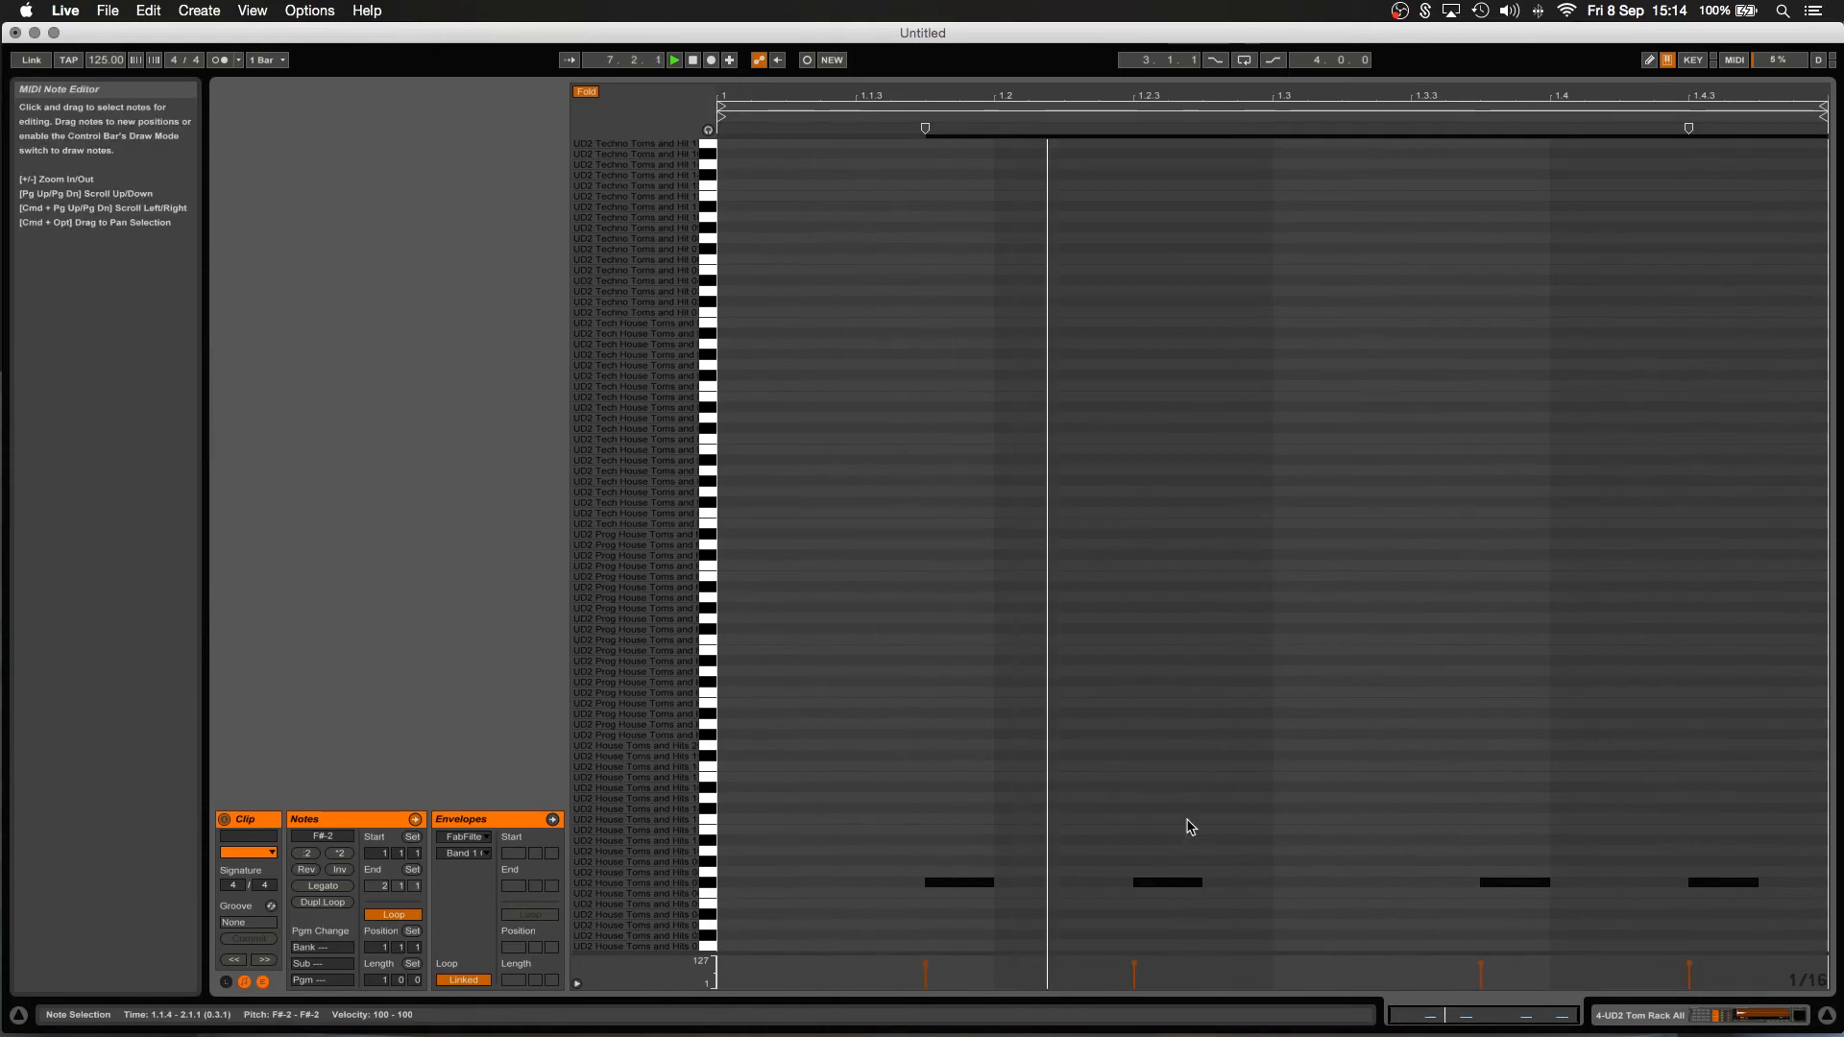
pyautogui.press('super+a')
pyautogui.press('Up')
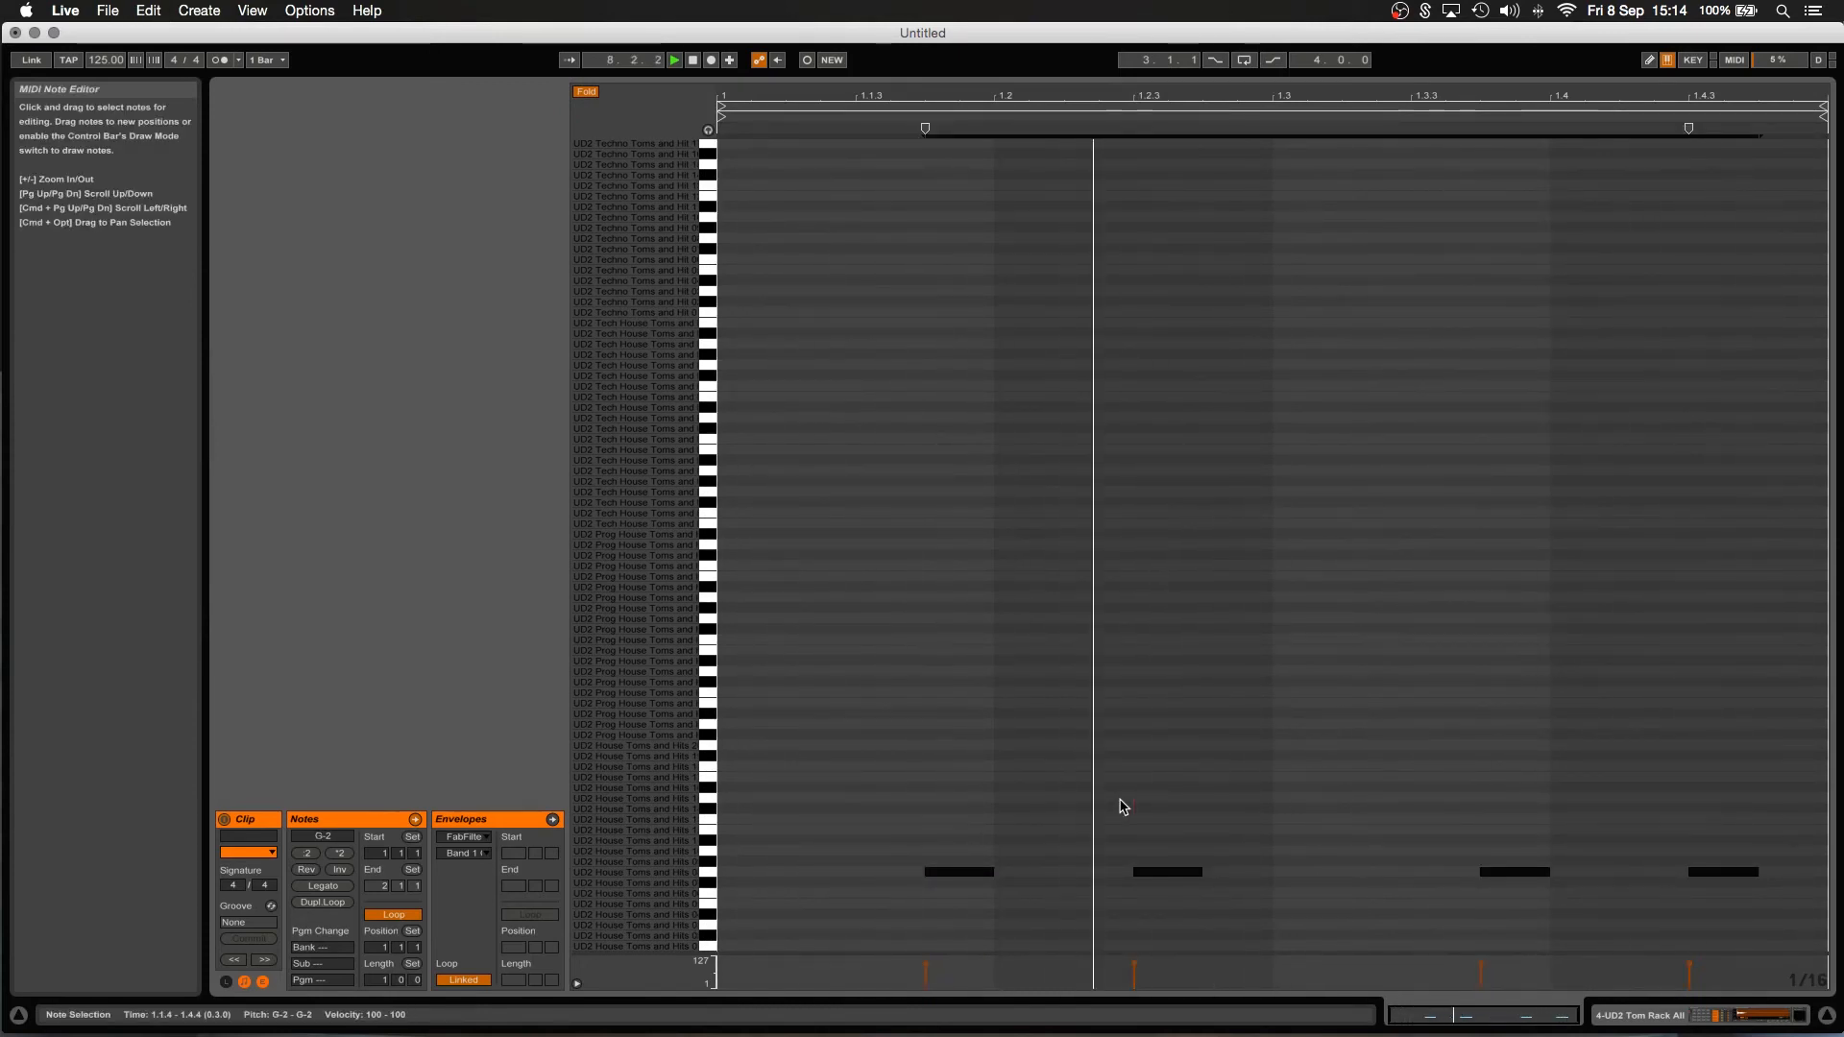
pyautogui.press('Up')
pyautogui.press('Up')
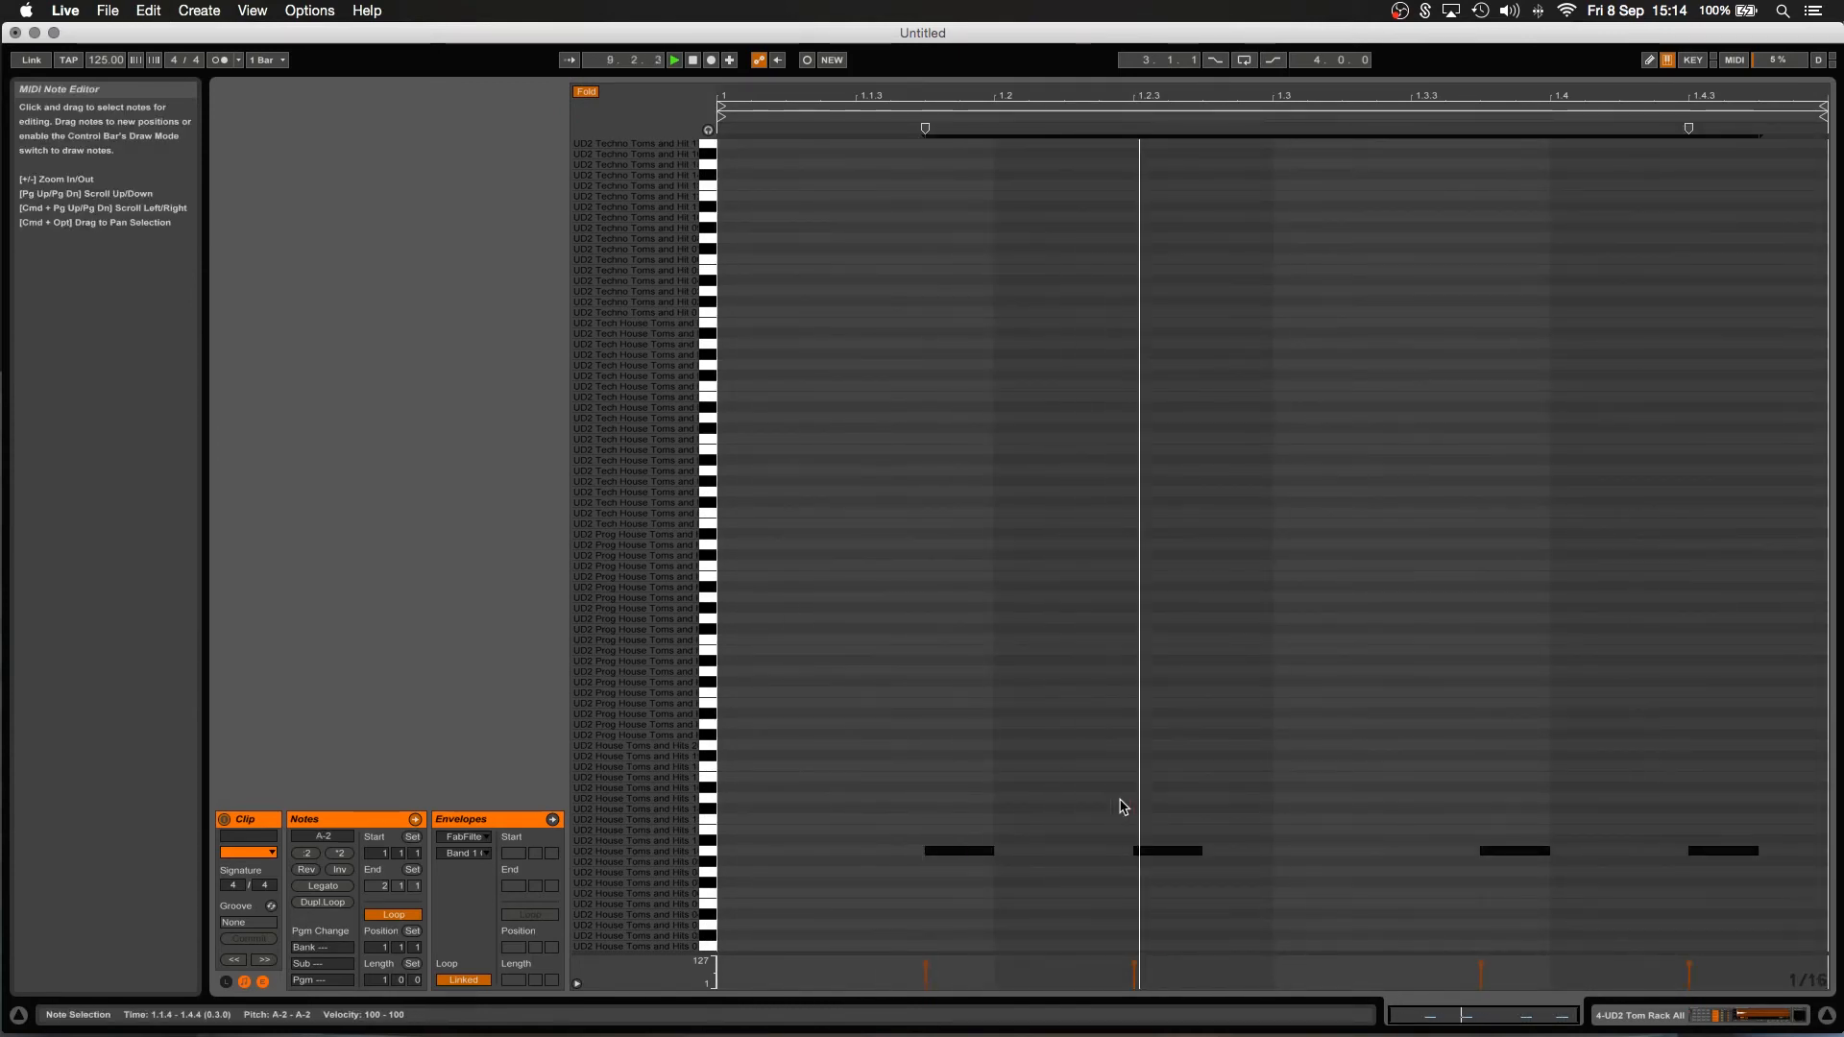
pyautogui.press('Up')
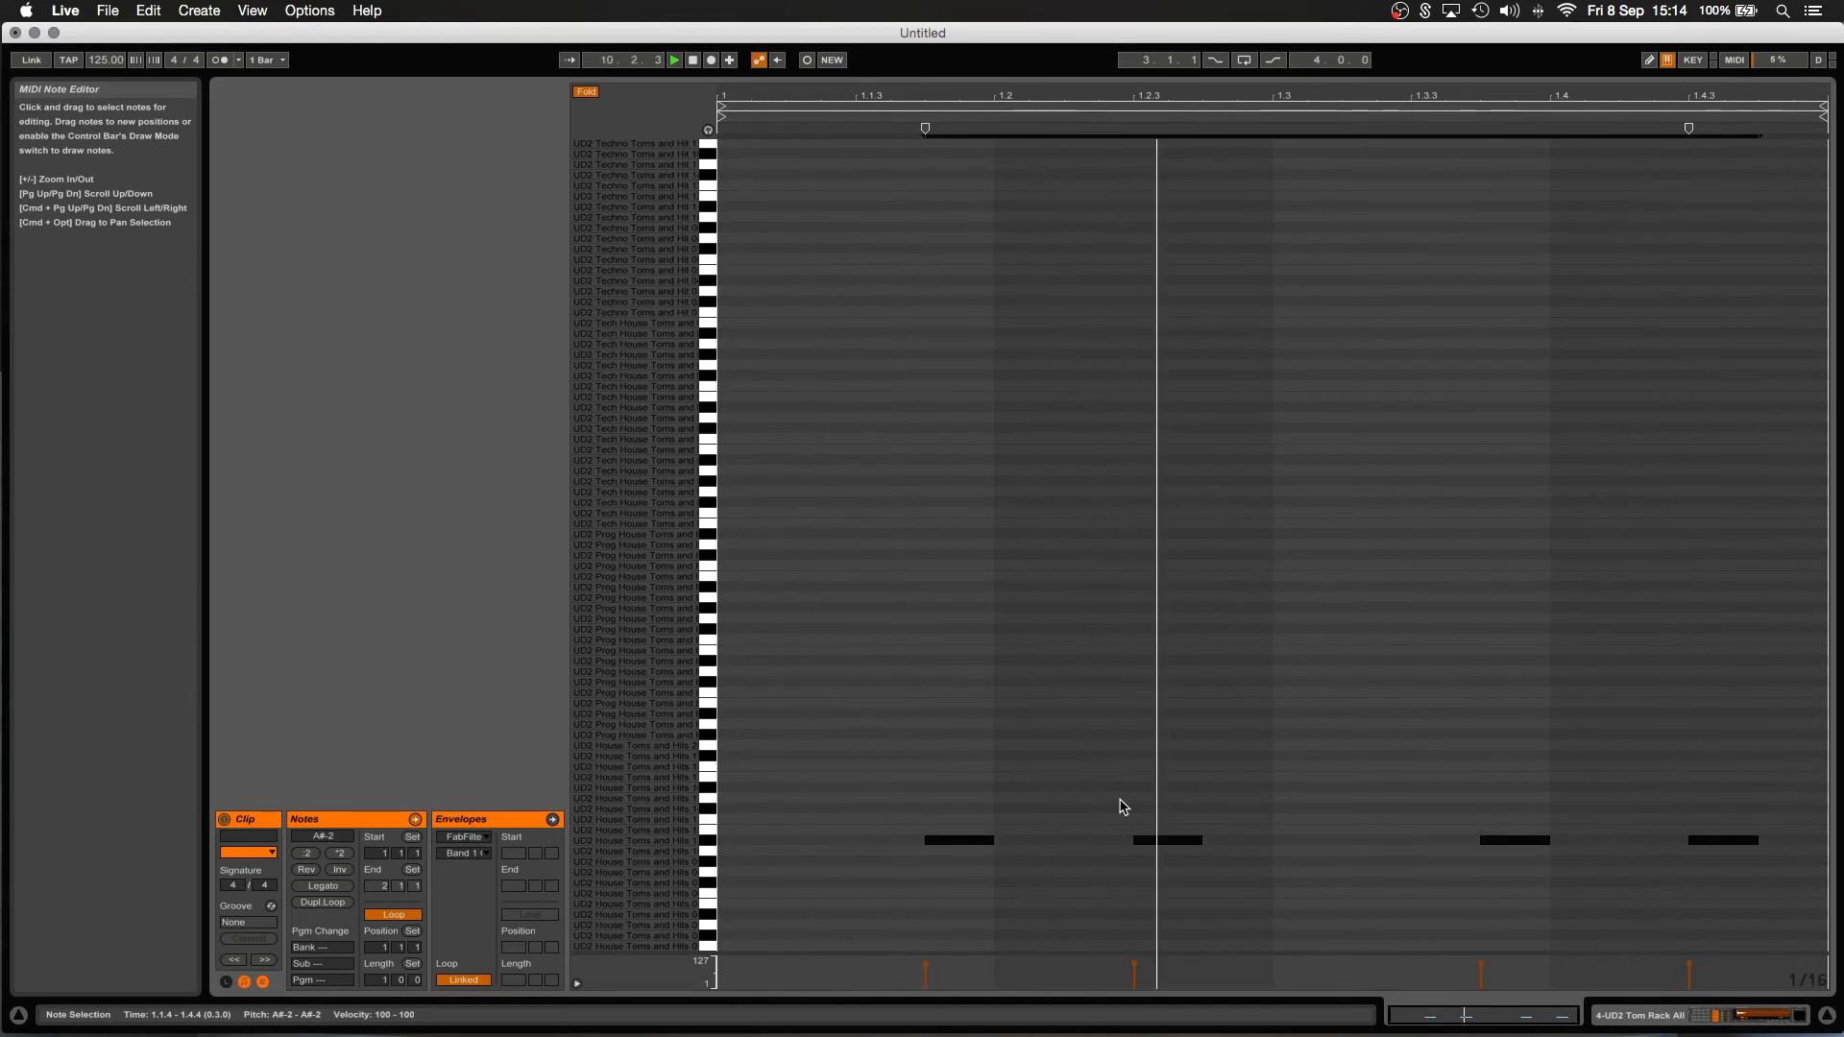
pyautogui.press('Down')
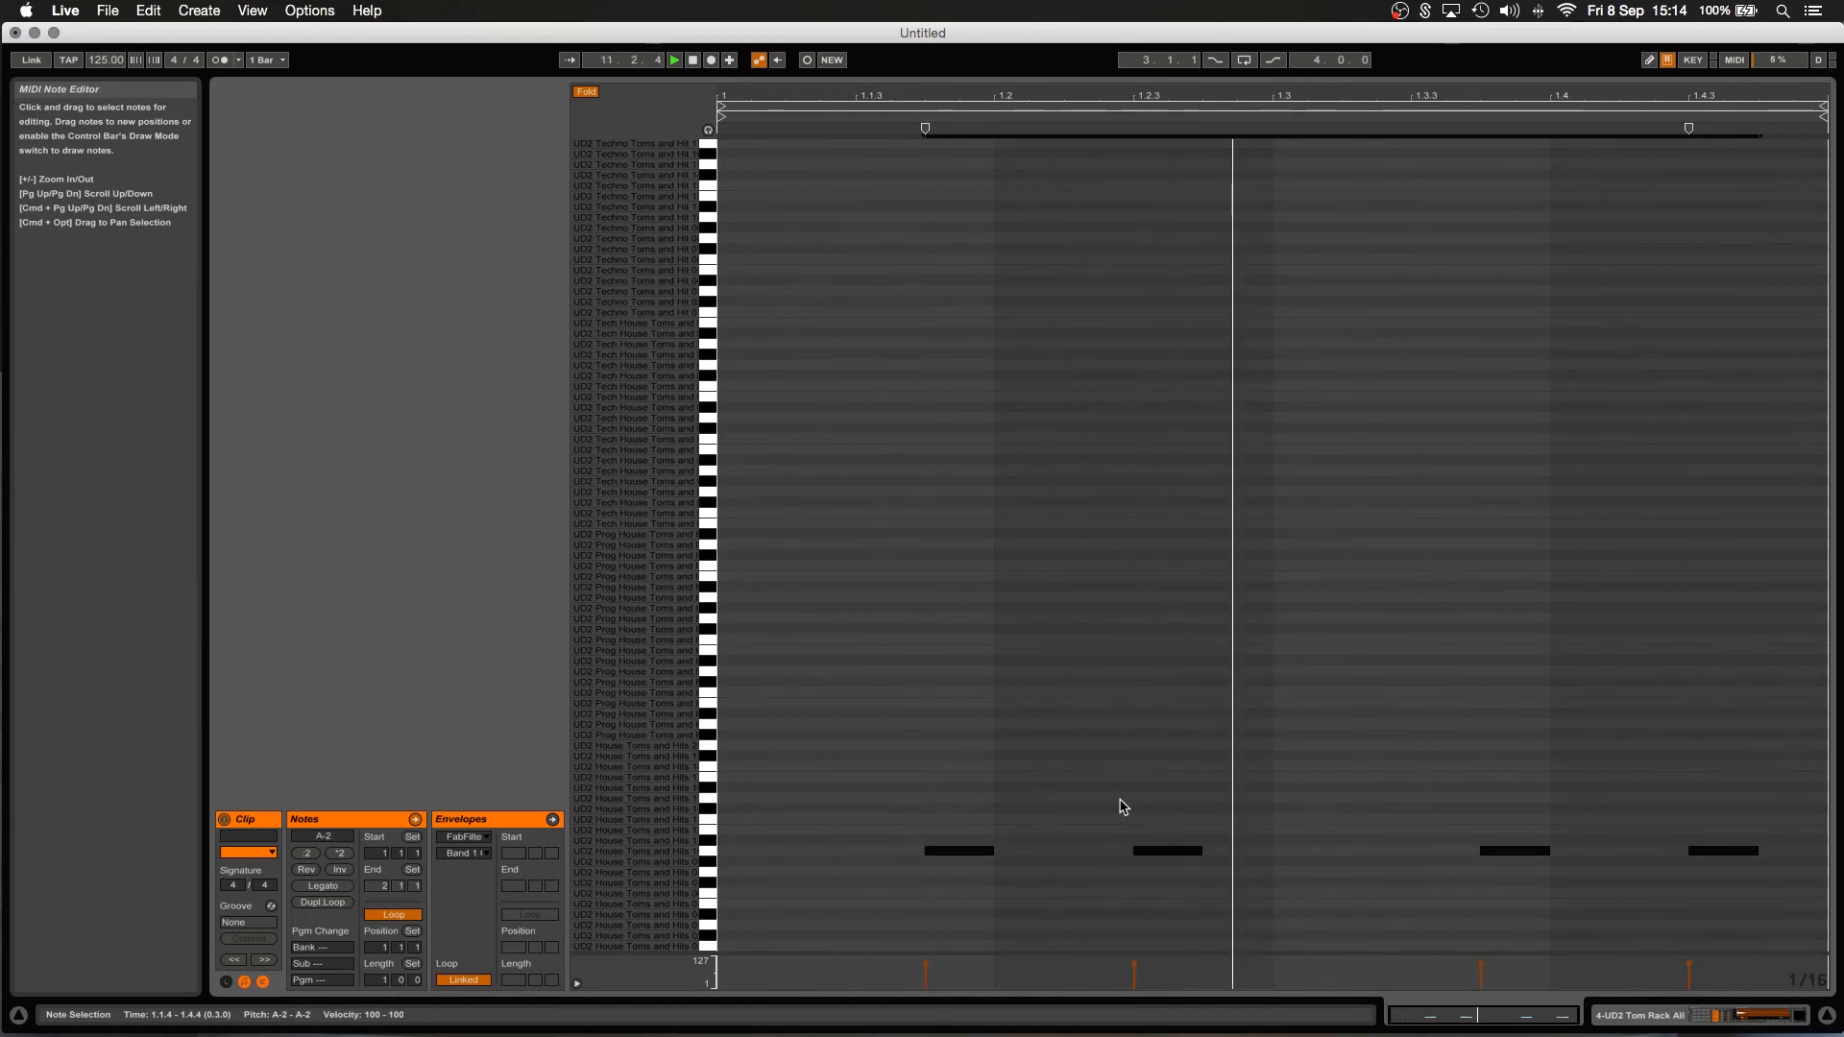
pyautogui.press('Up')
pyautogui.press('Up')
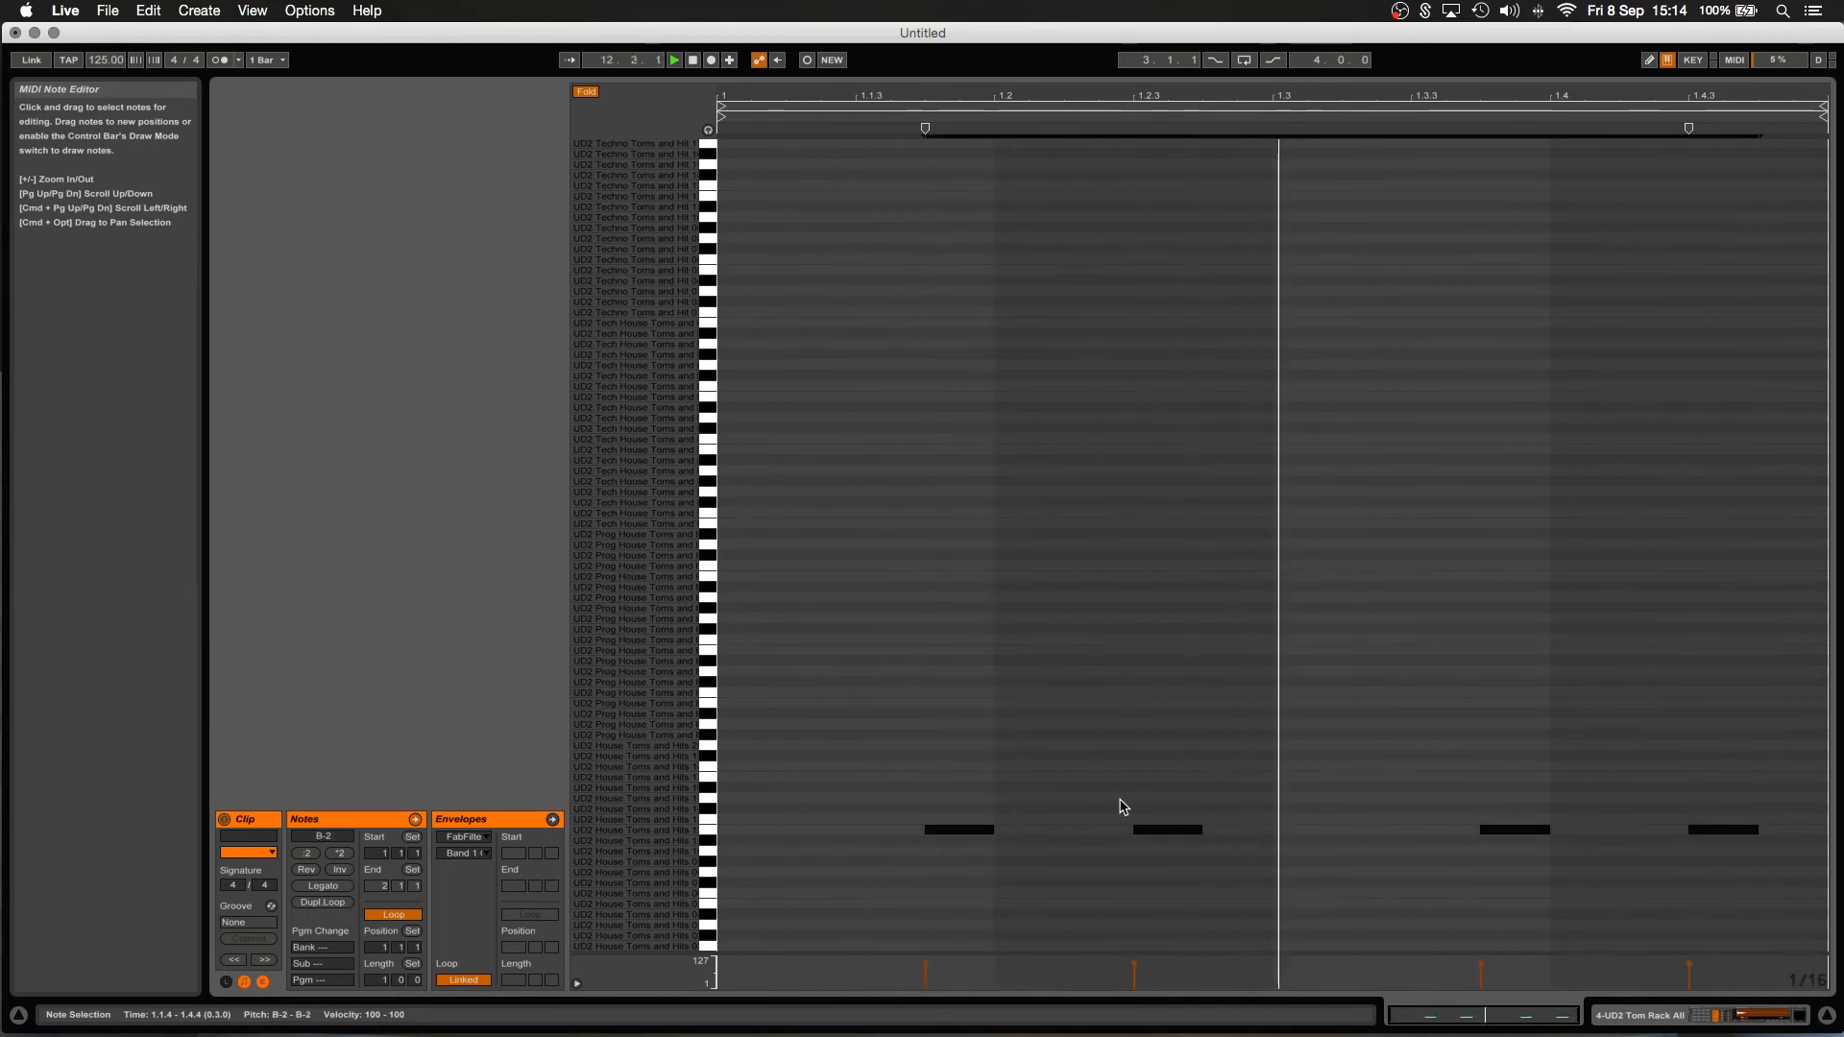
pyautogui.press('Down')
pyautogui.press('Down')
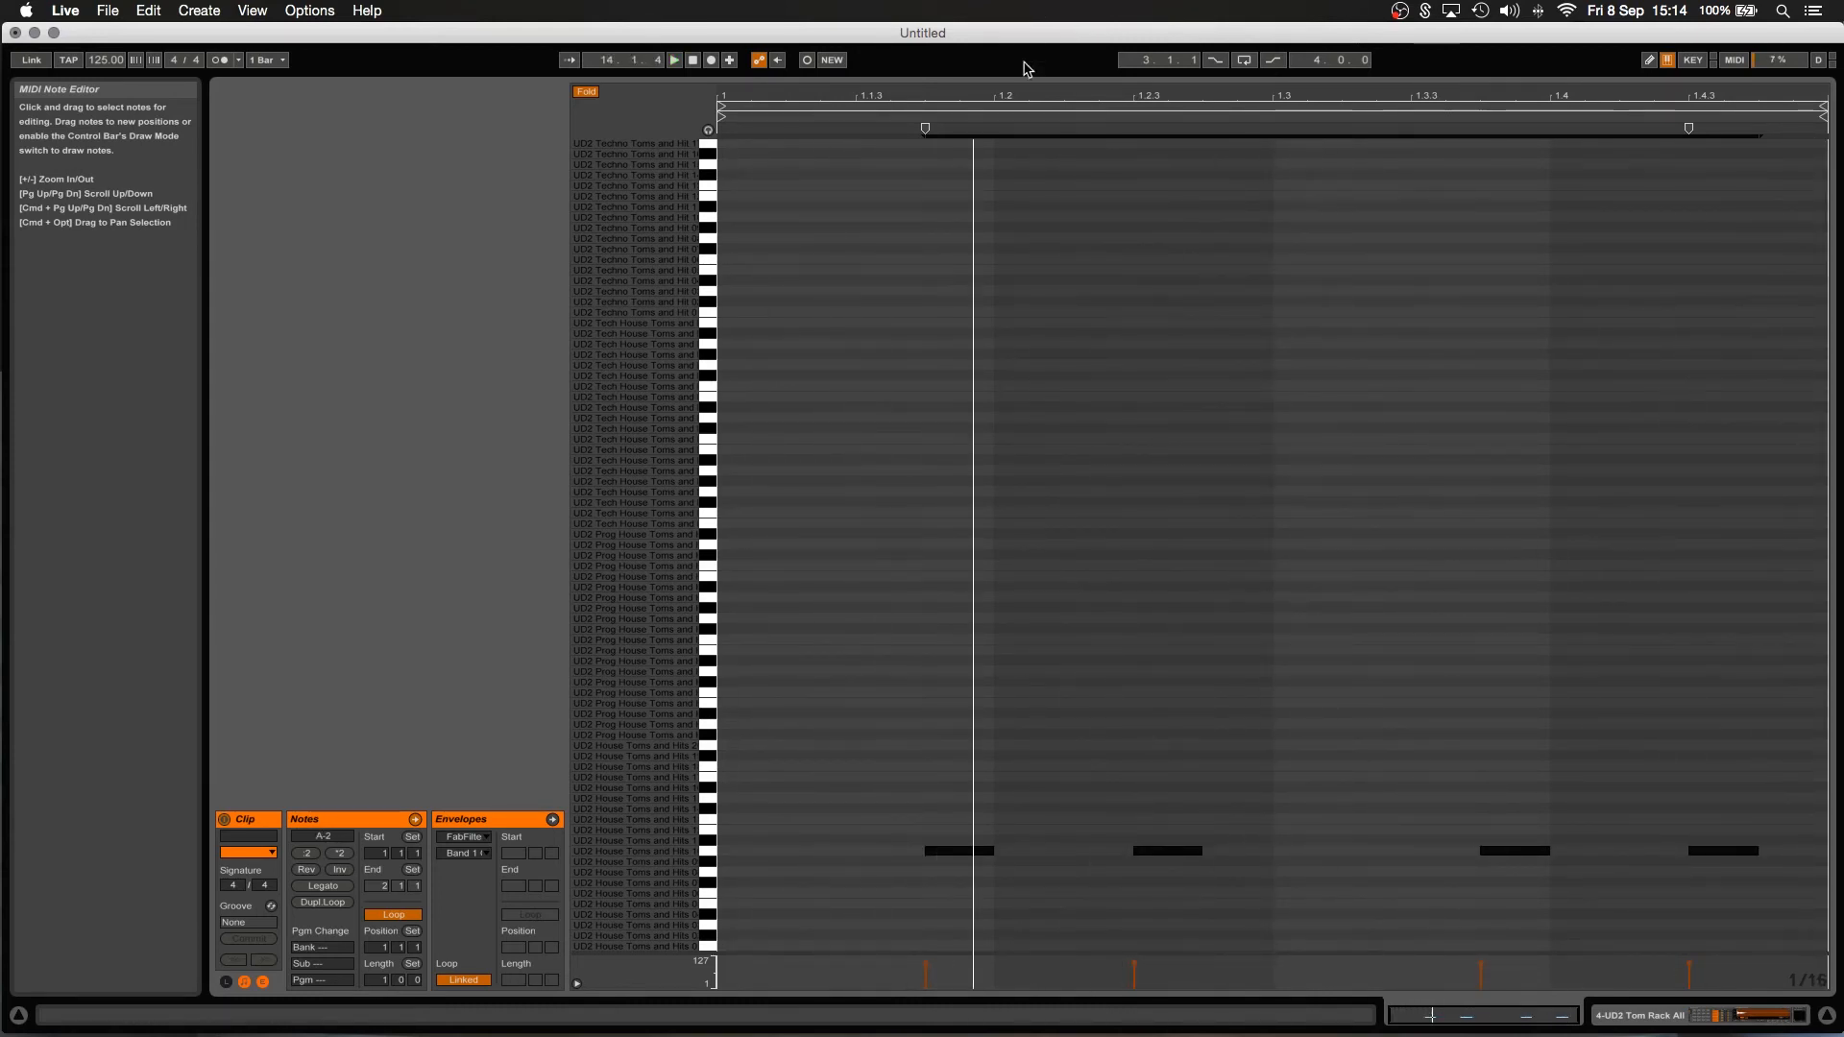
# Enable the tom track's send to B Large Reverb, solo that return track and start playback.
pyautogui.moveTo(1043, 70); pyautogui.dragTo(1006, 716)
pyautogui.rightClick(937, 417)
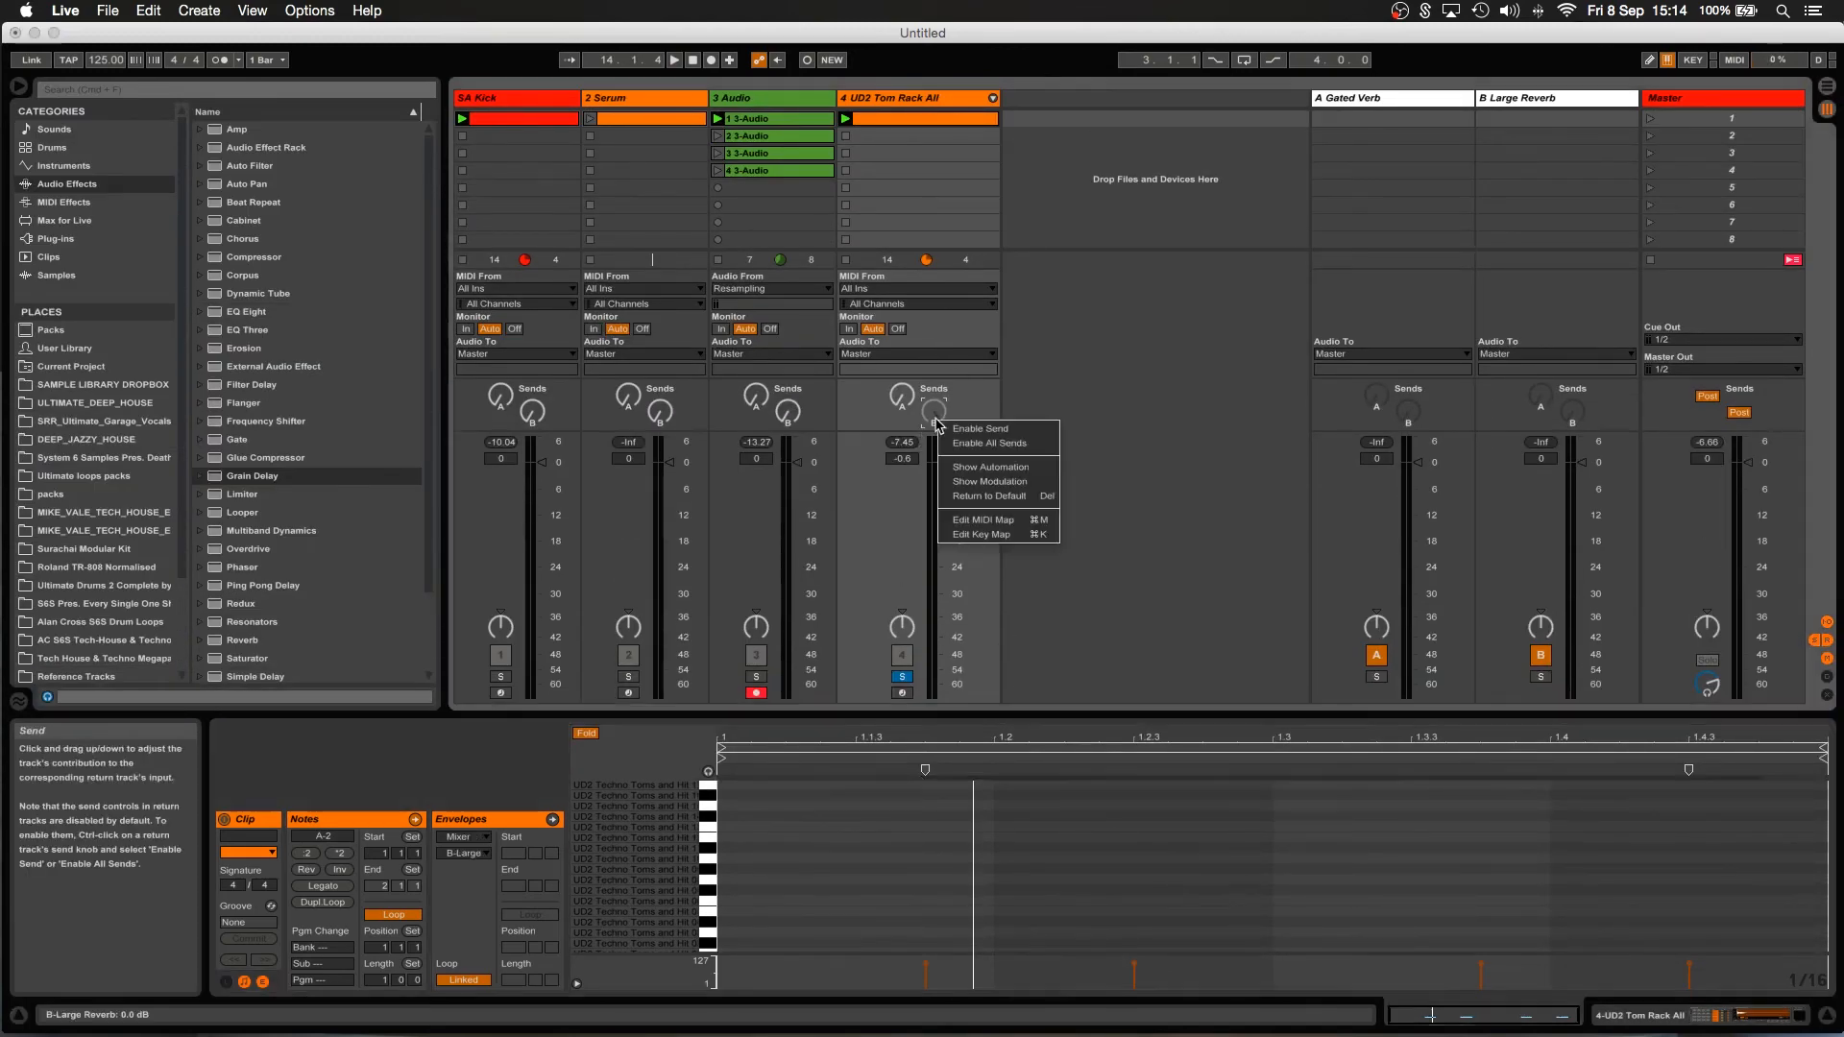
pyautogui.click(968, 432)
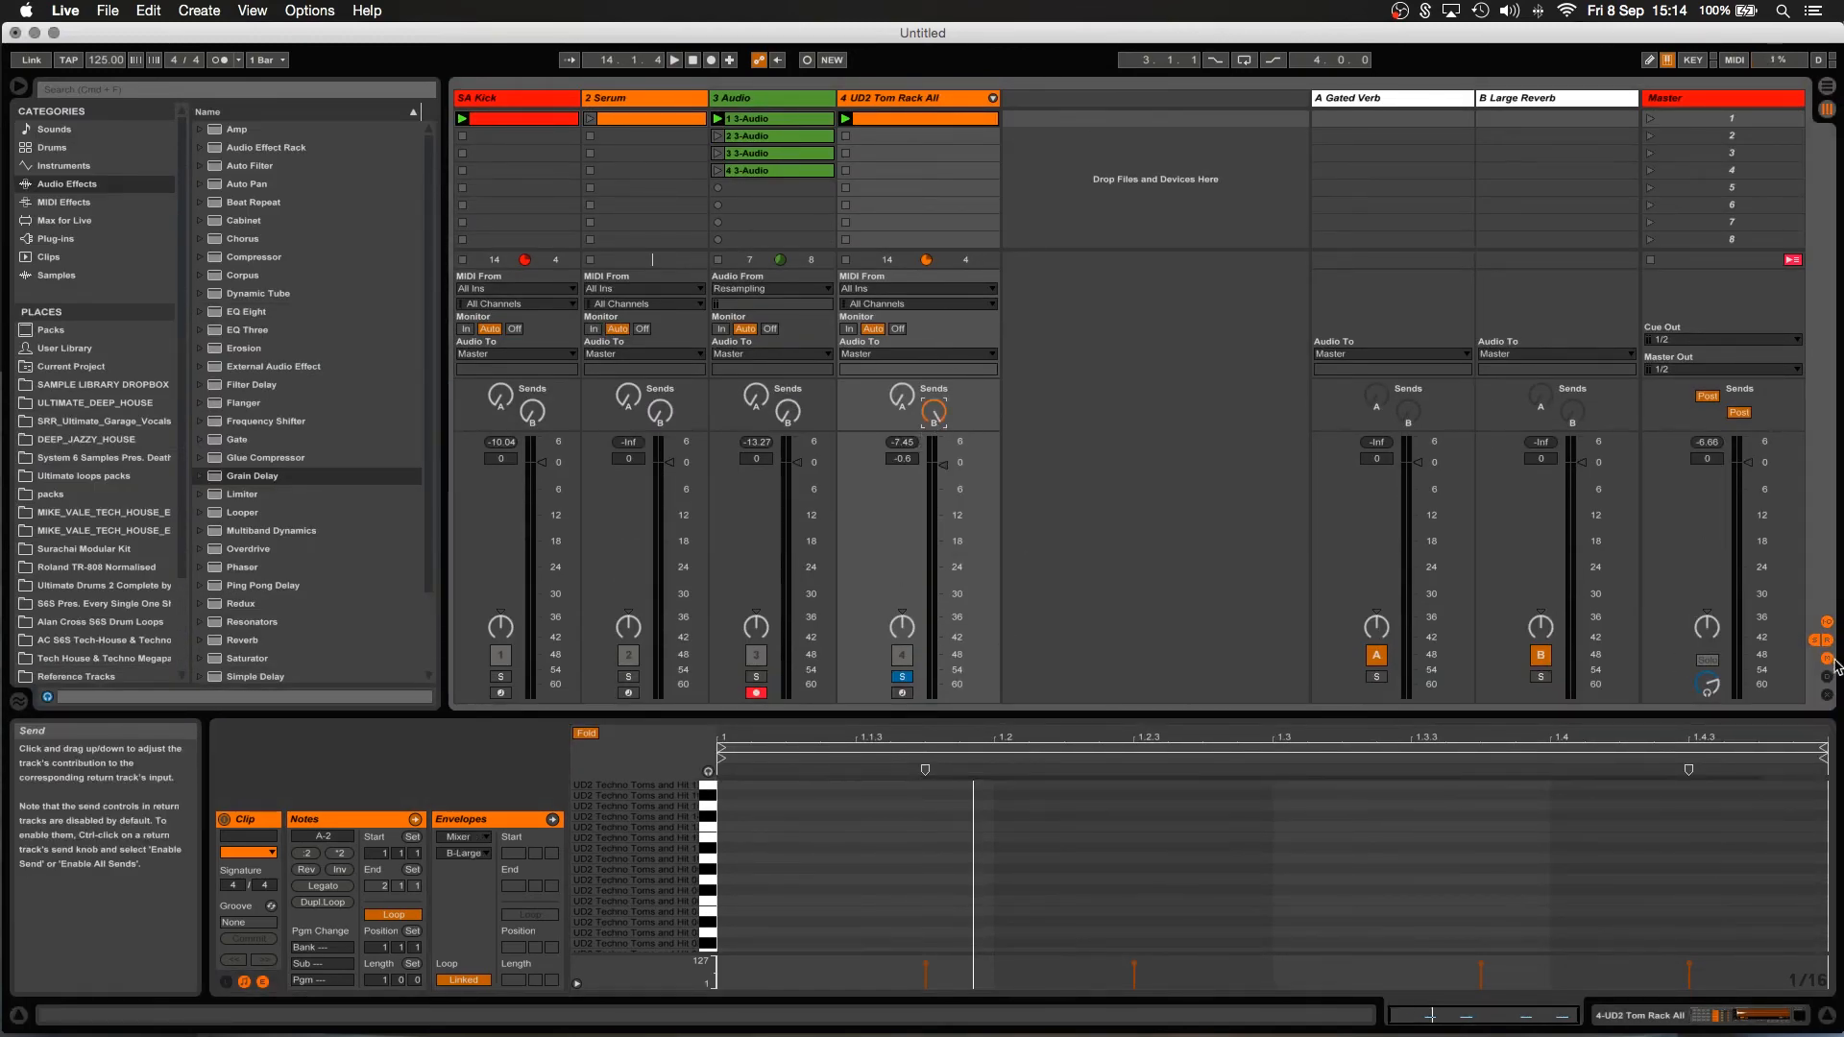
pyautogui.click(1541, 676)
pyautogui.press('space')
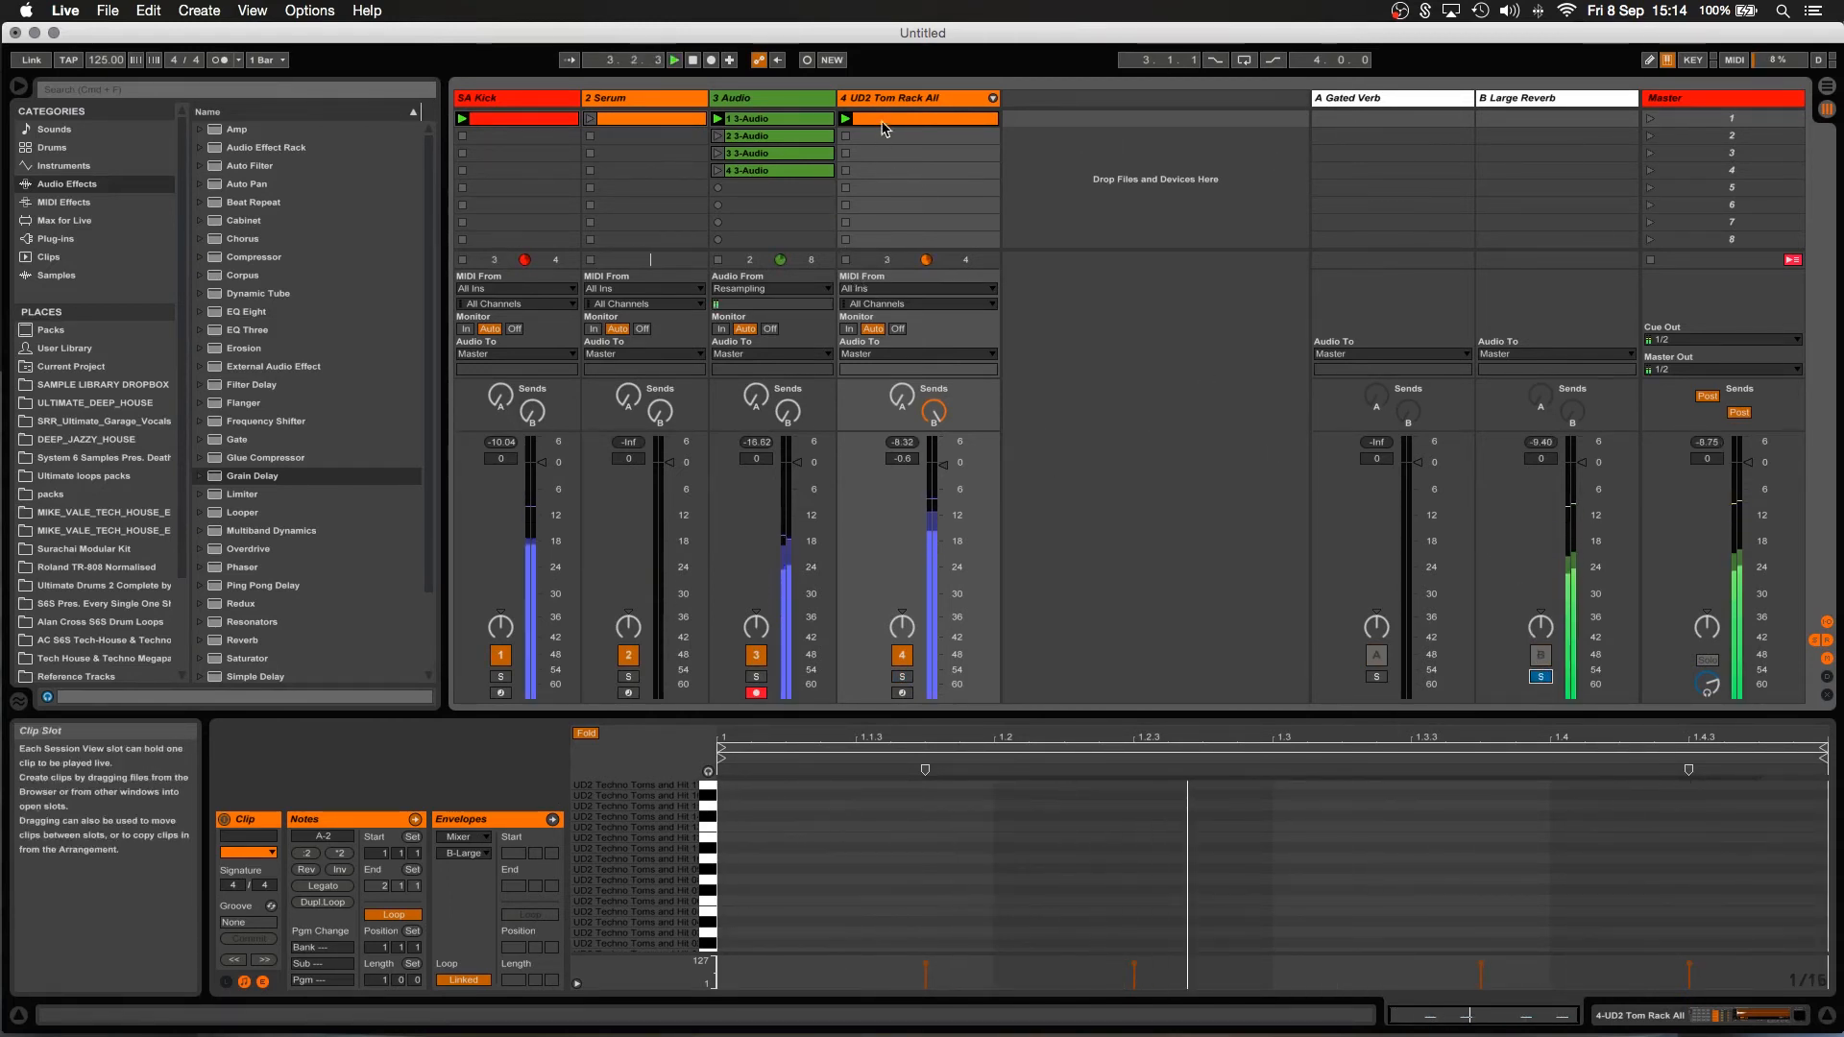
# Raise the reverb return's final Pro-Q 2 high cut to about 7566 Hz and add a bell cut of about 4 dB between 200 and 500 Hz.
pyautogui.click(1537, 97)
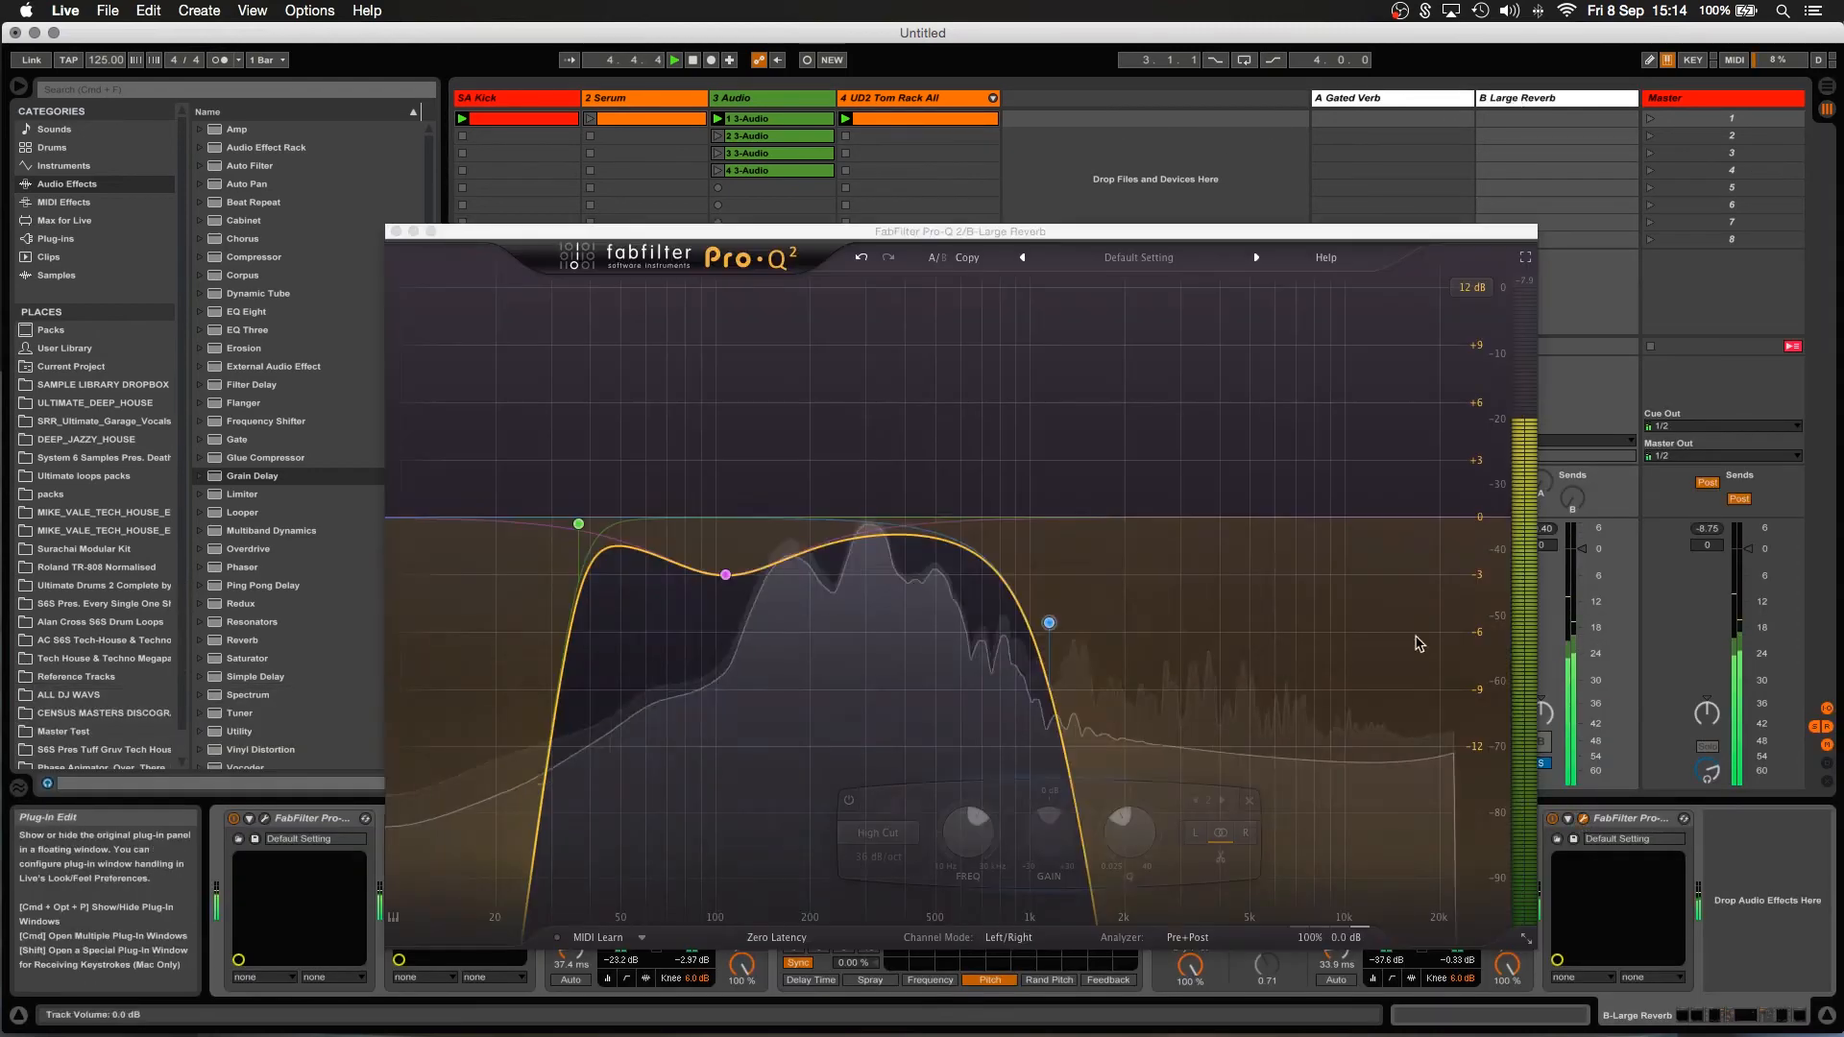
pyautogui.click(1584, 818)
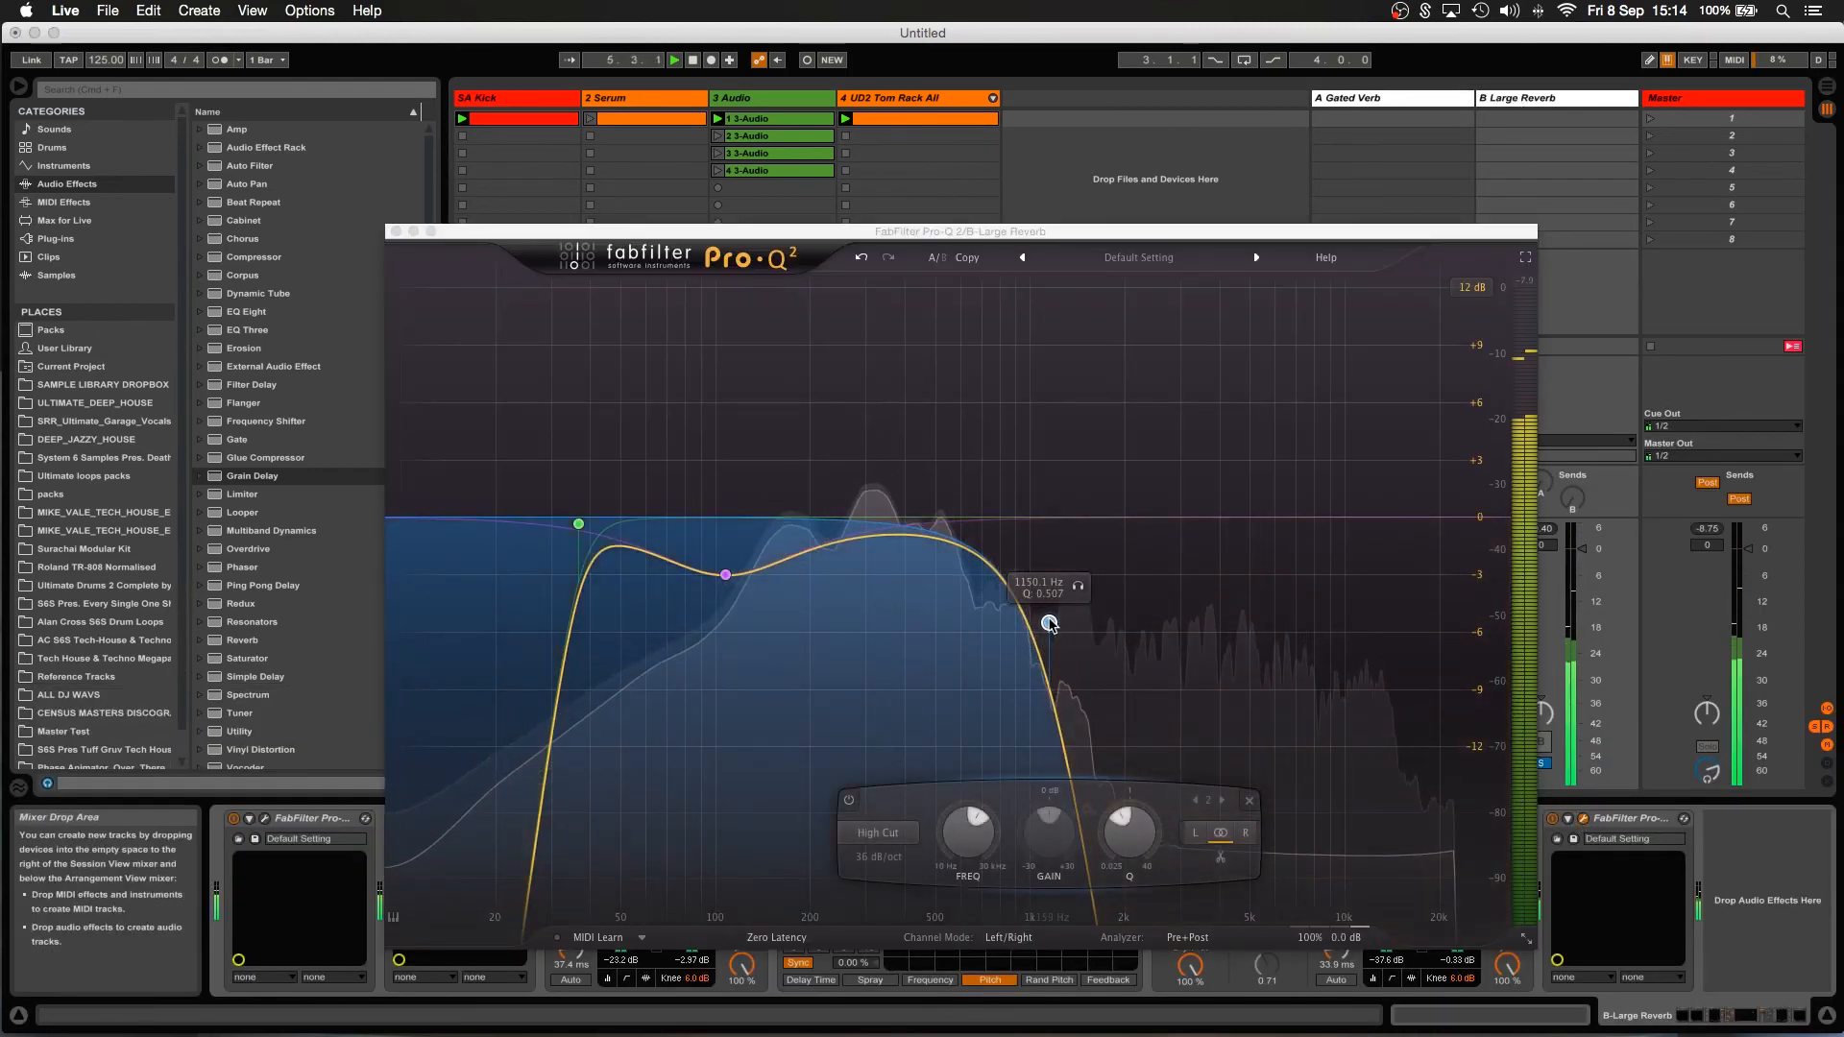
pyautogui.moveTo(1049, 624); pyautogui.dragTo(1324, 613)
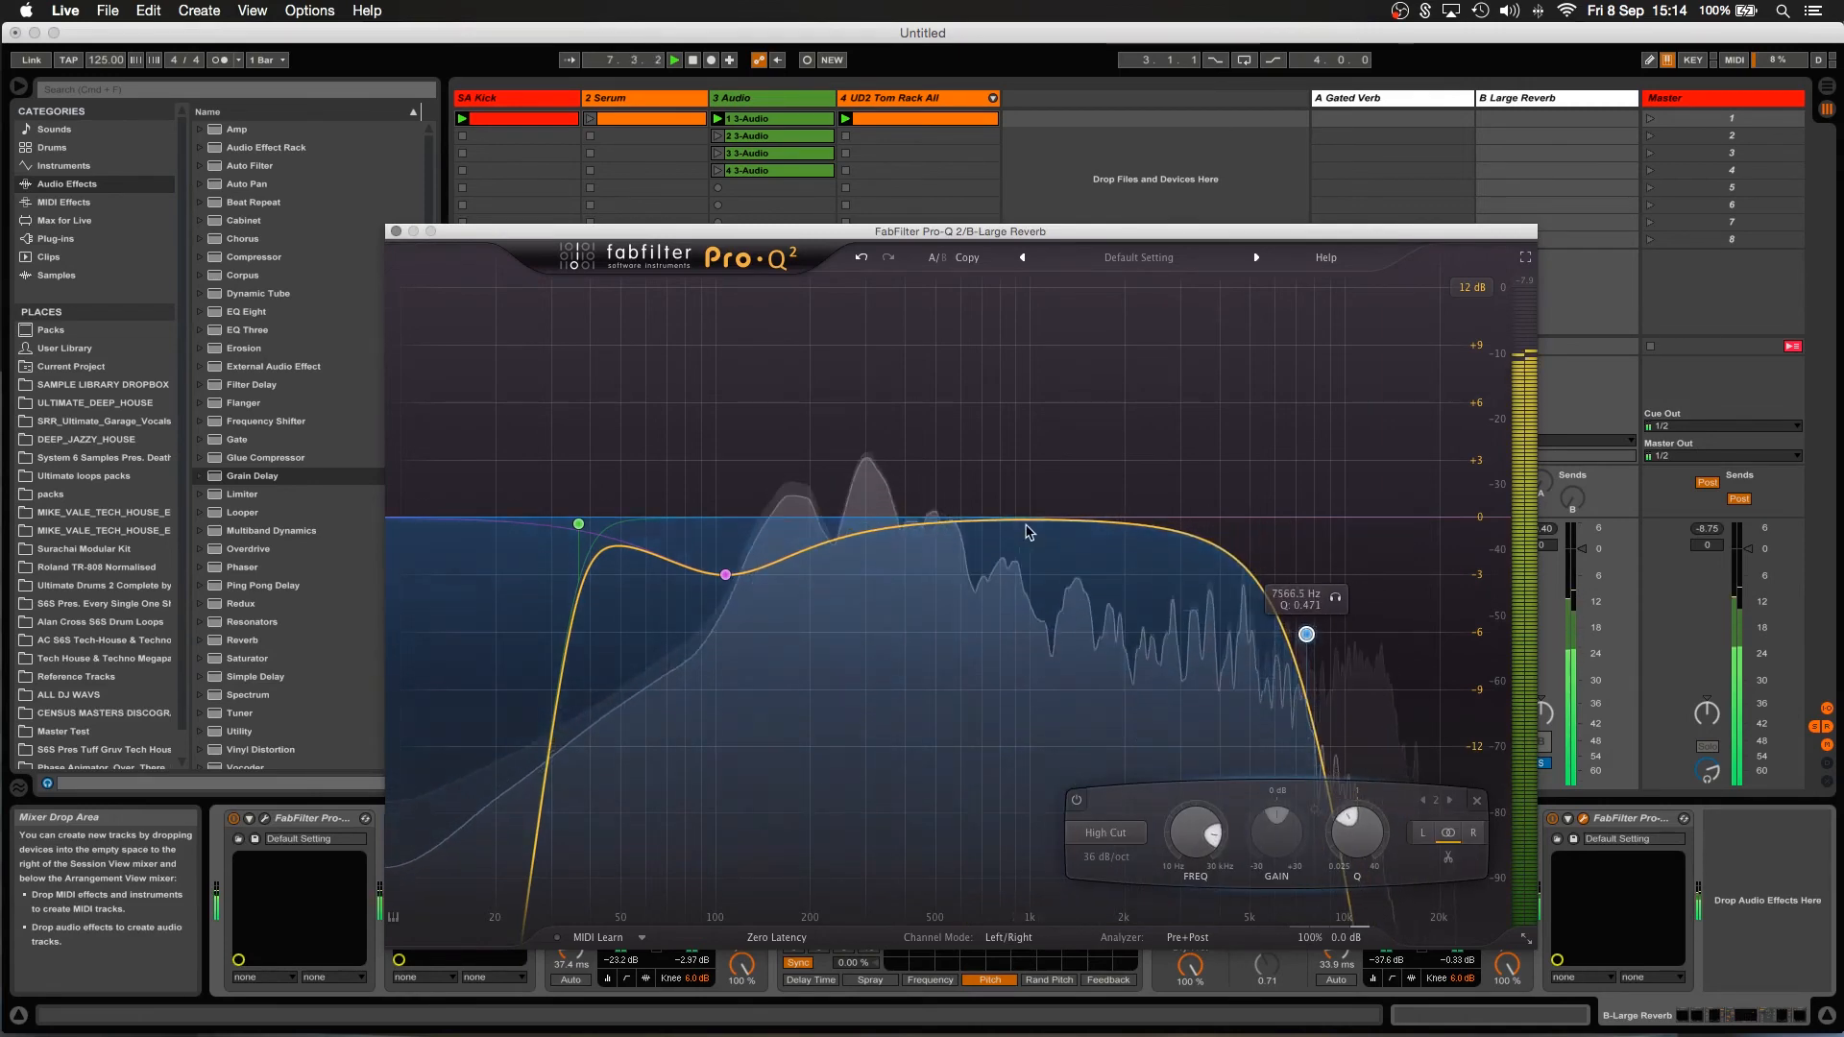
pyautogui.moveTo(989, 522); pyautogui.dragTo(888, 609)
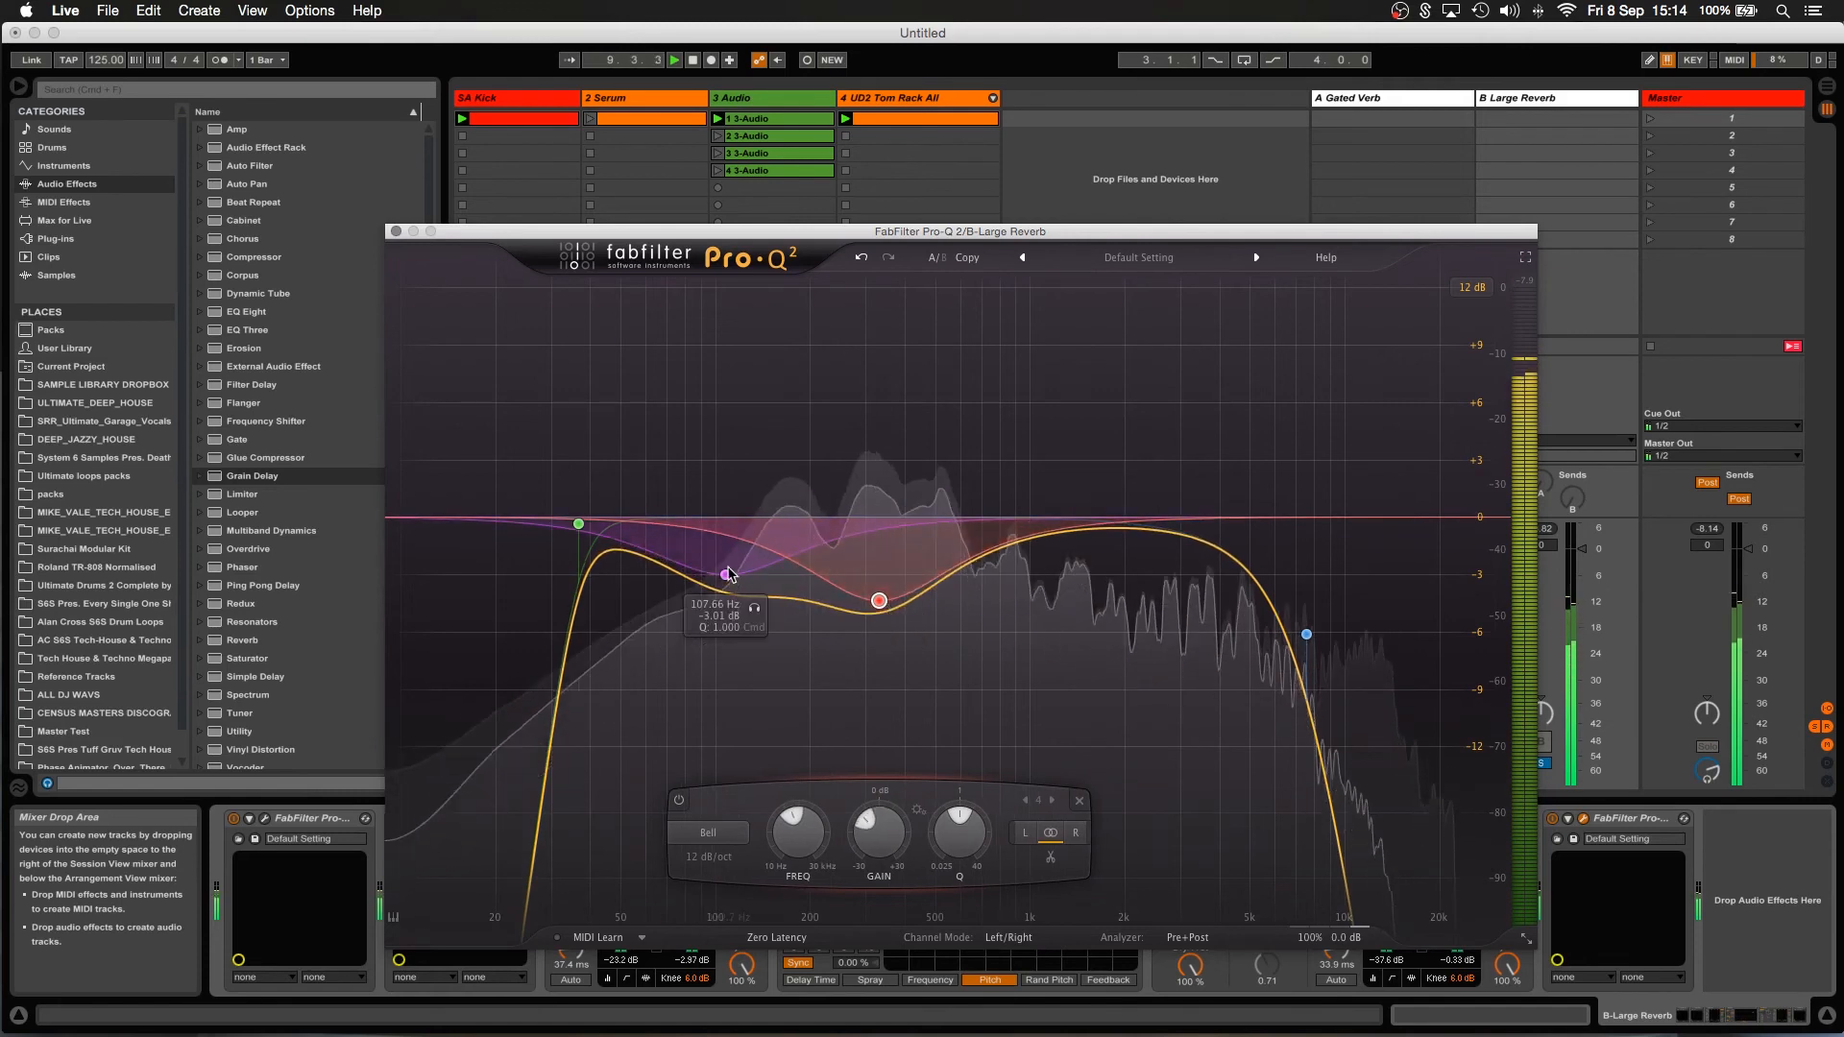
# Flatten the return Pro-Q 2's lower bell at about 140 Hz, nudging the low cut up and lowering the high cut to about 3.5 kHz.
pyautogui.moveTo(729, 574); pyautogui.dragTo(762, 516)
pyautogui.moveTo(578, 525); pyautogui.dragTo(588, 526)
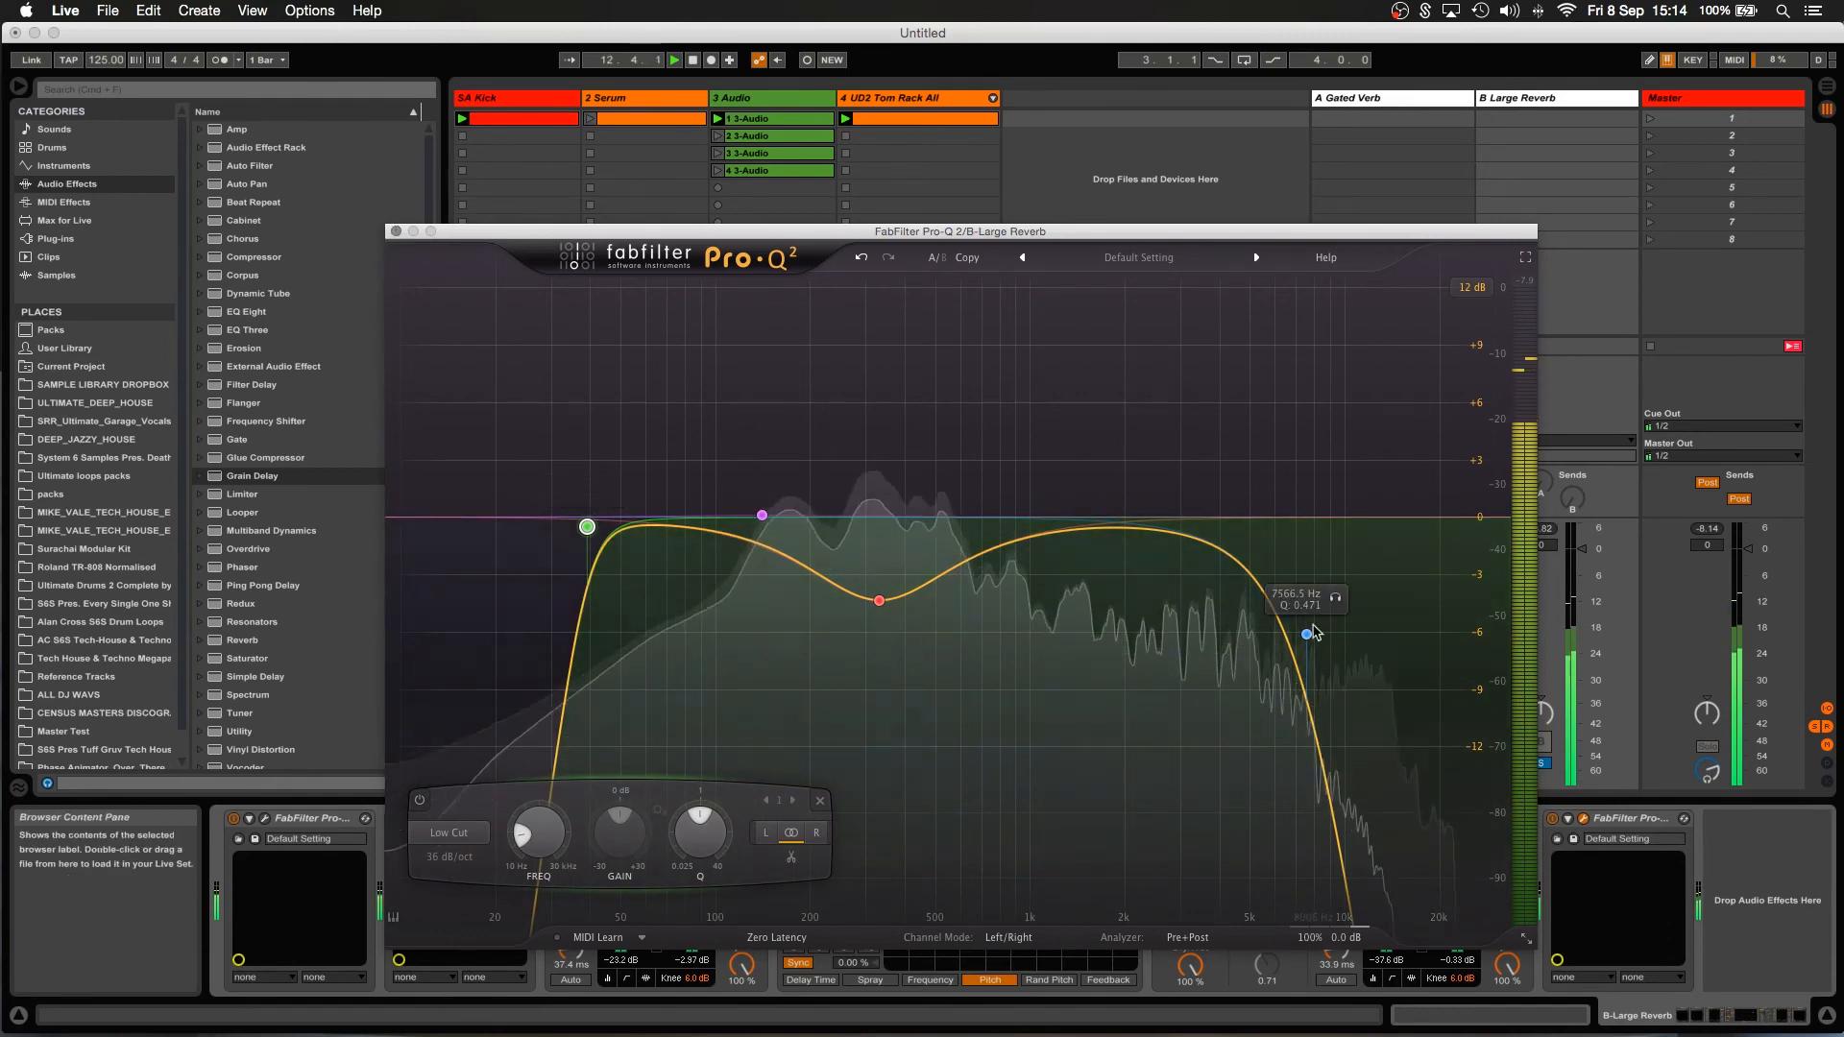
pyautogui.moveTo(1307, 634); pyautogui.dragTo(1207, 857)
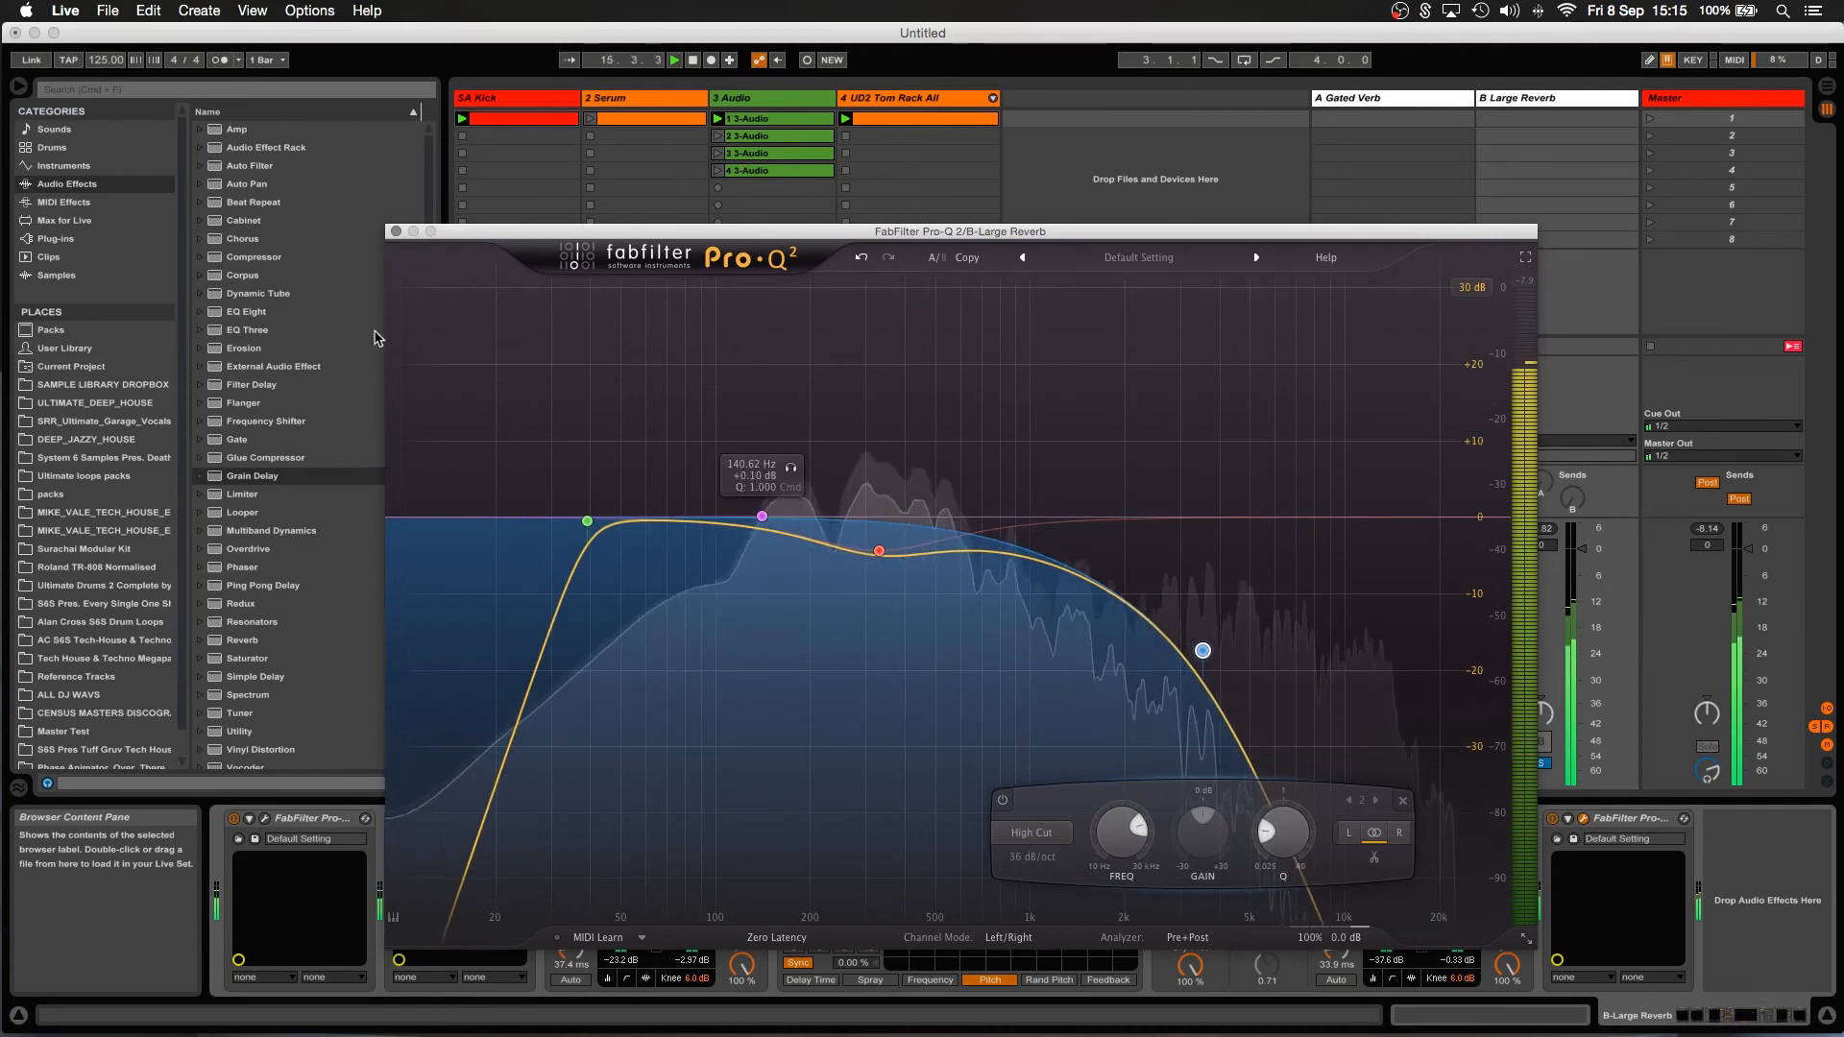
pyautogui.click(396, 232)
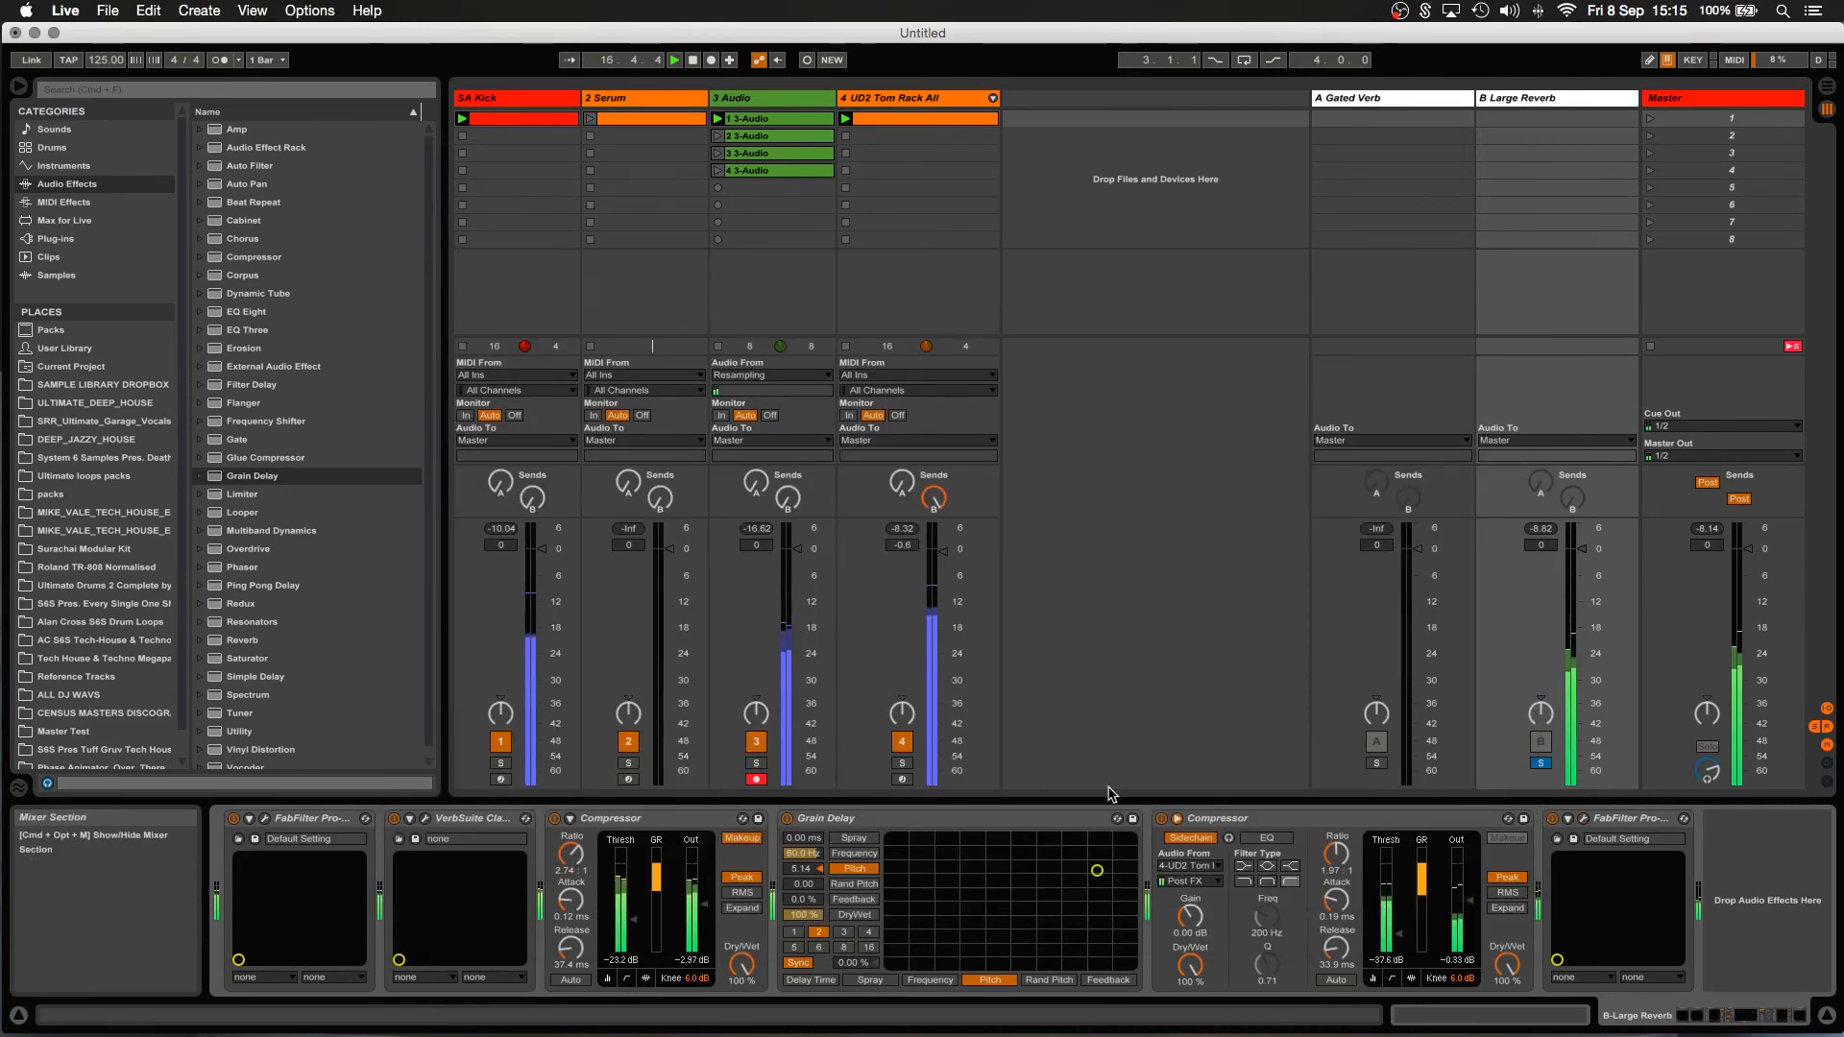
# Resample the soloed reverb return into the fifth slot of the 3 Audio track and view the recorded clip's waveform.
pyautogui.click(720, 192)
pyautogui.click(718, 191)
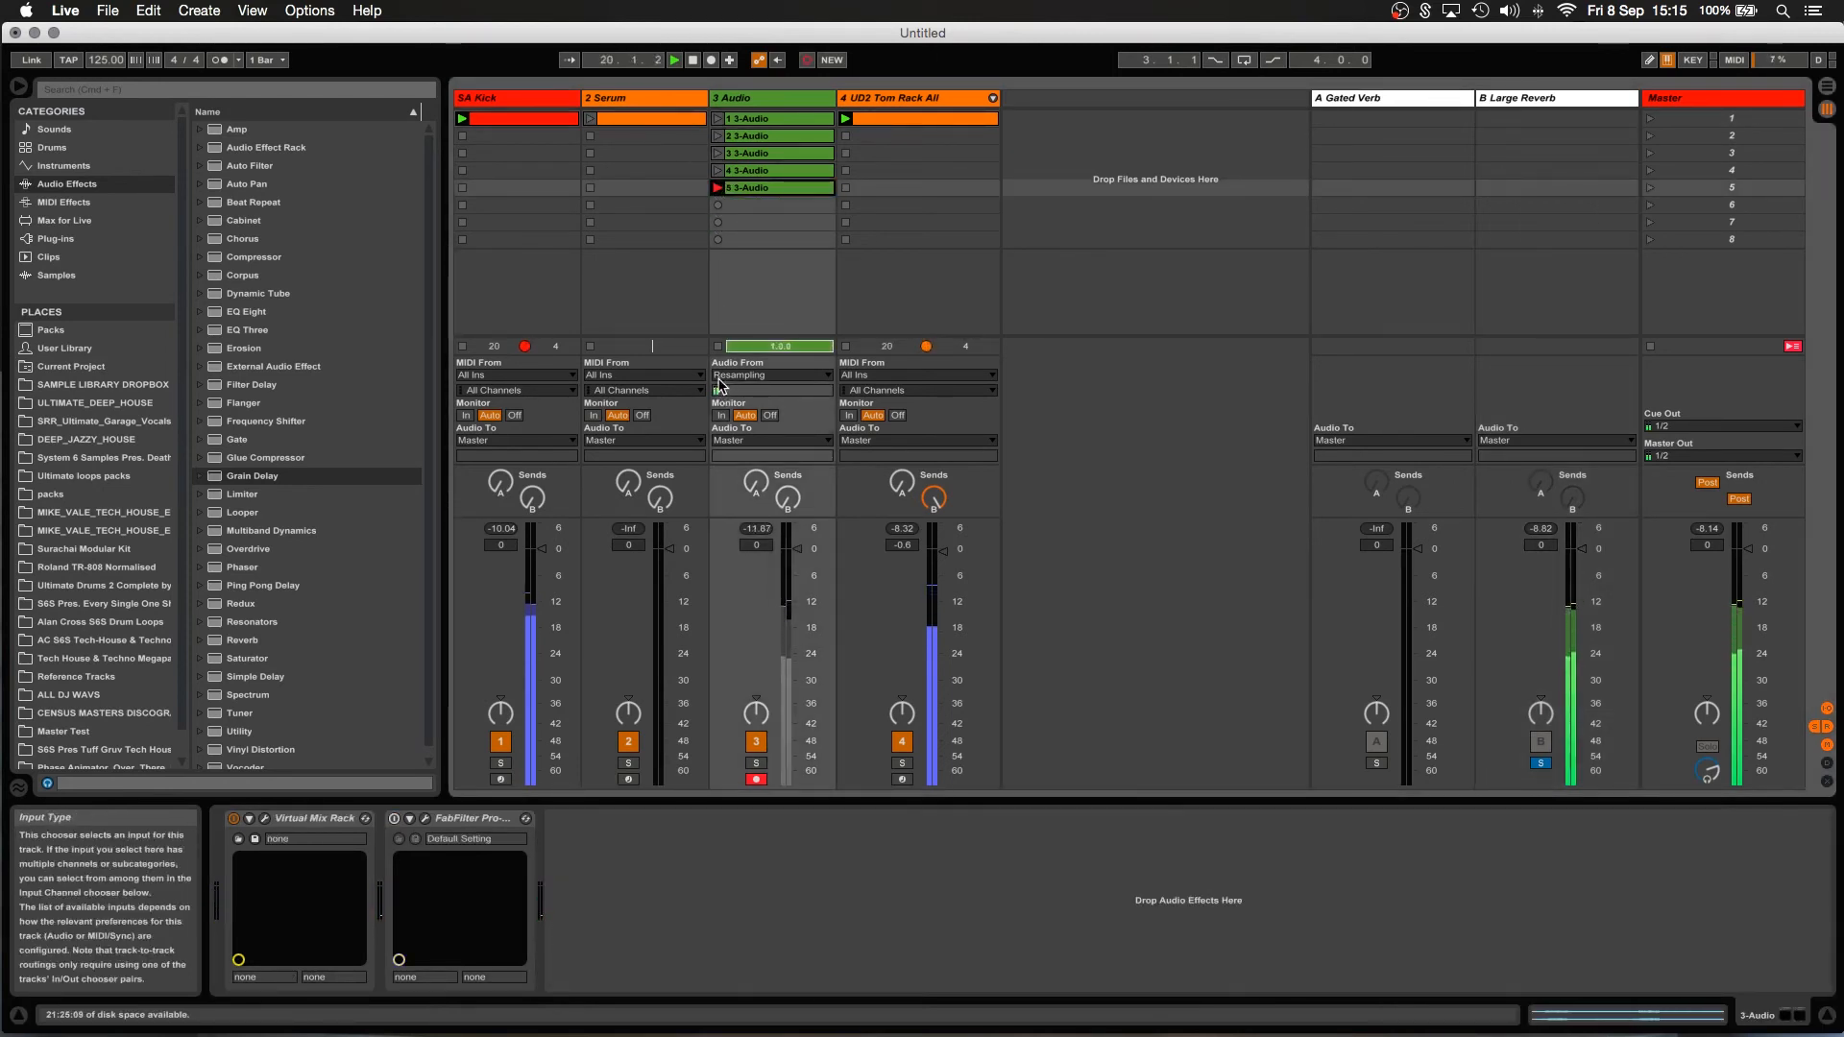
pyautogui.click(719, 347)
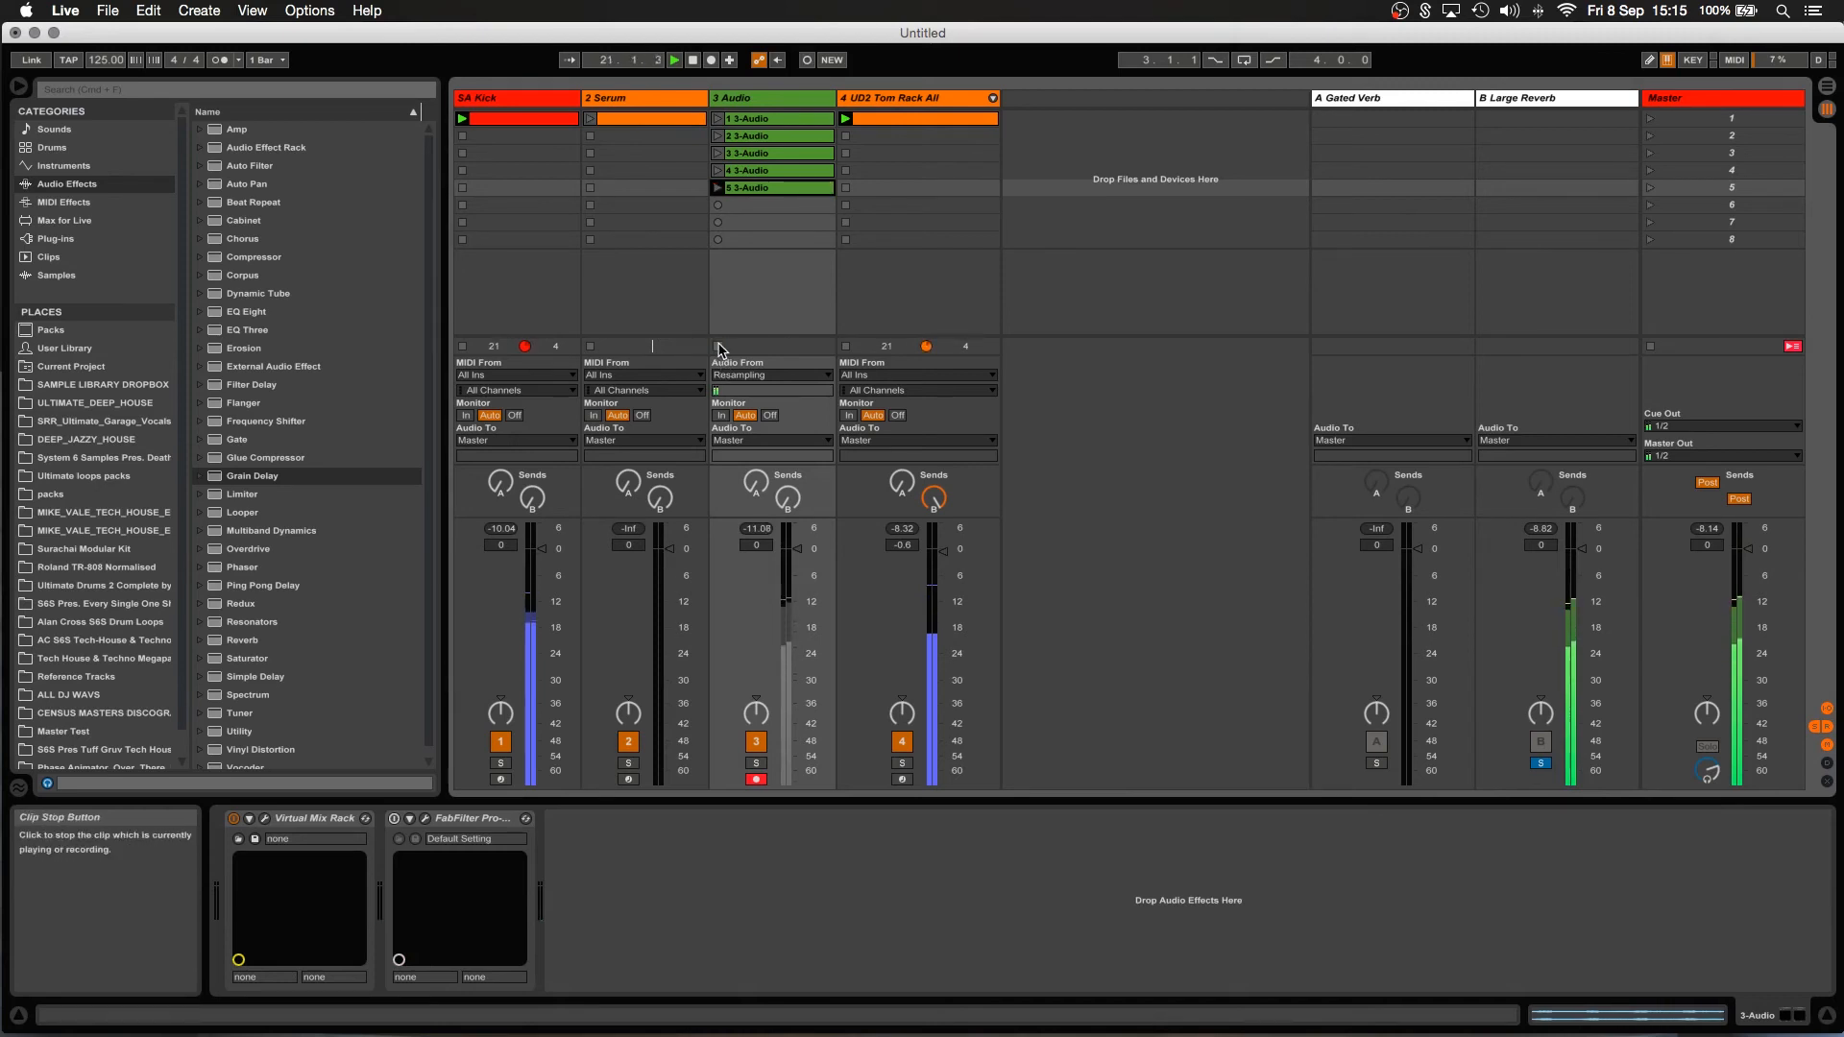
pyautogui.doubleClick(807, 188)
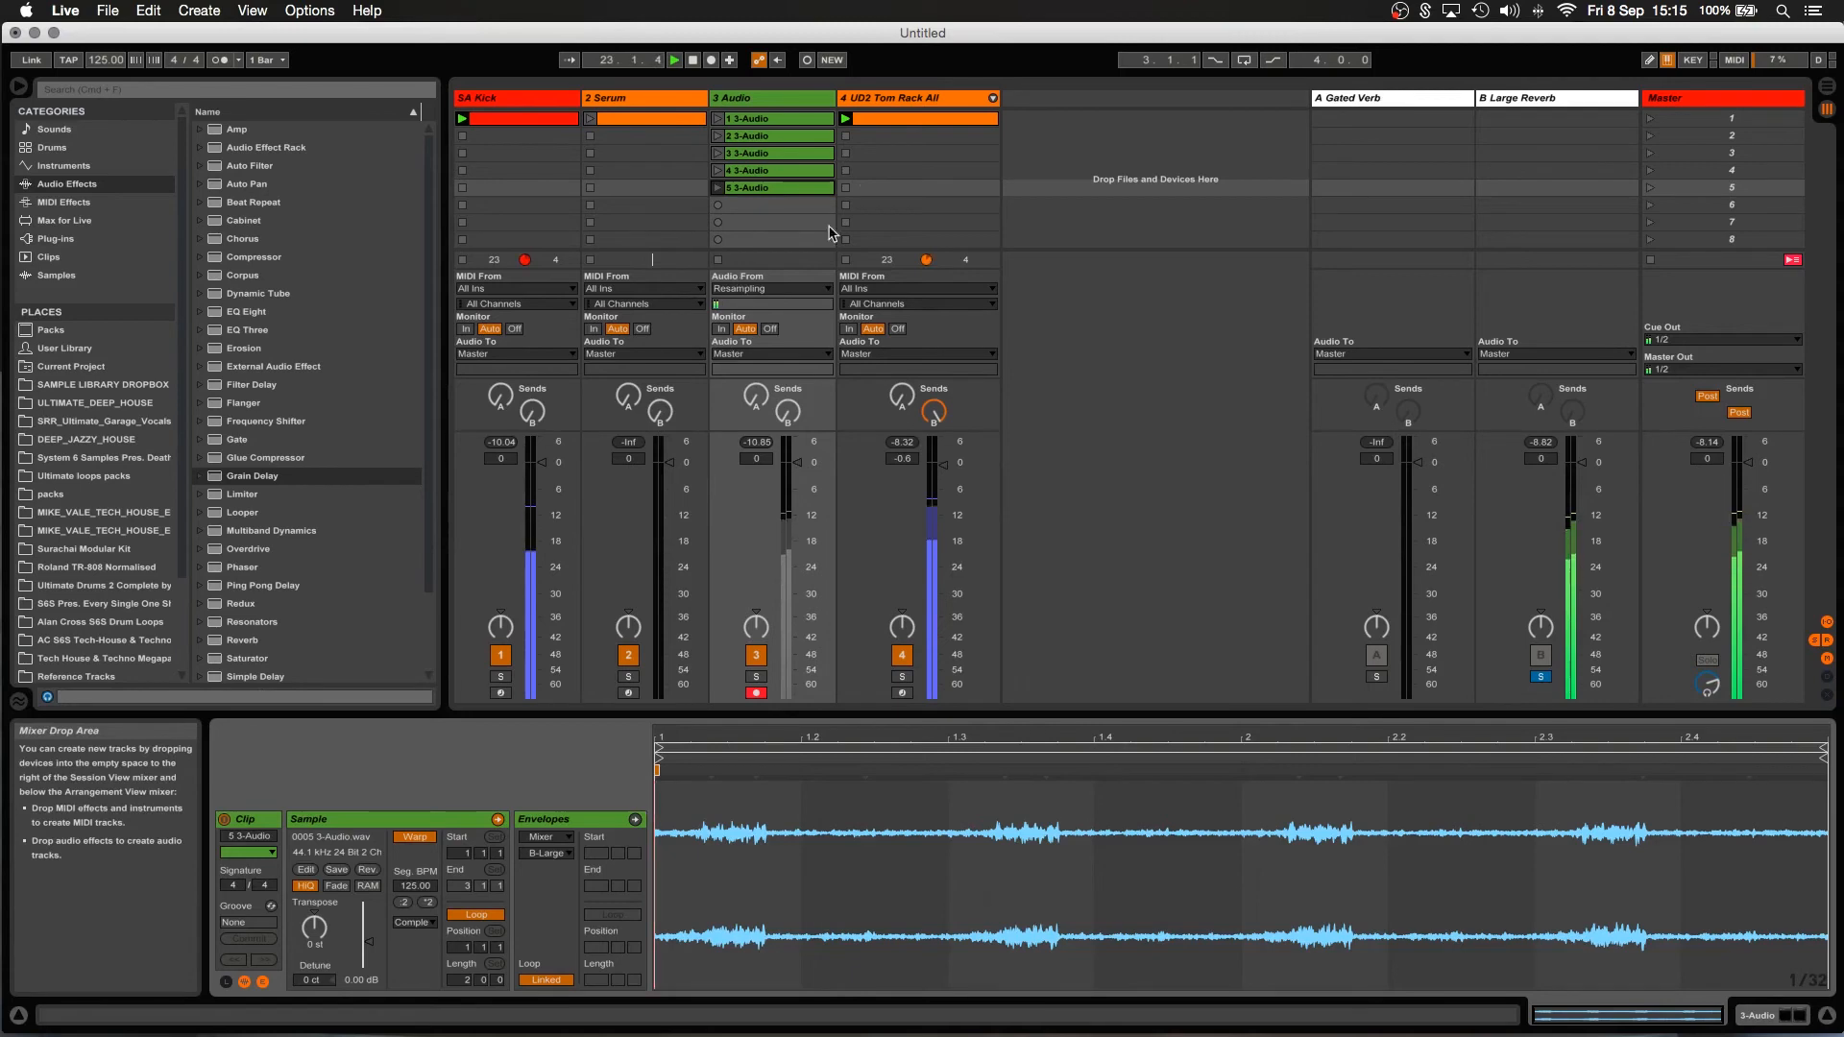
pyautogui.press('Right')
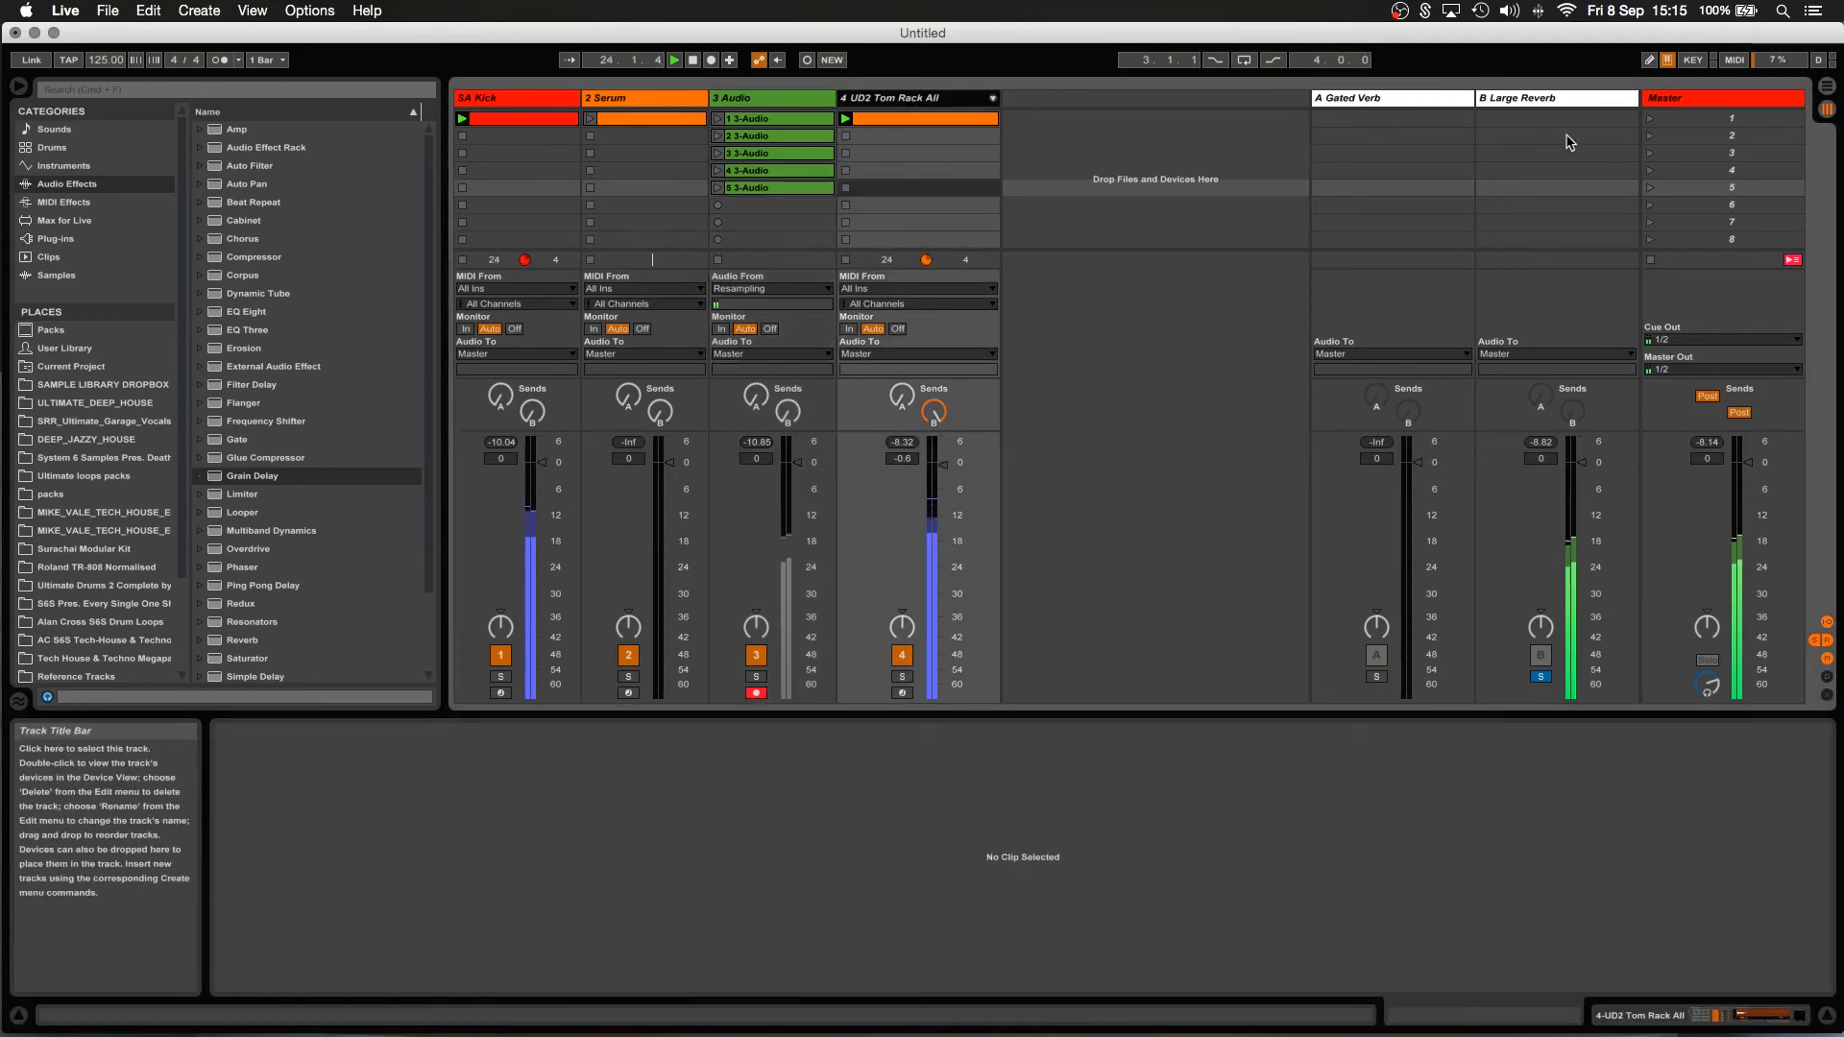
# Set the reverb return Compressor's sidechain source to SA Kick and the Grain Delay pitch to about 7.81, checking them with the kick soloed.
pyautogui.click(1568, 97)
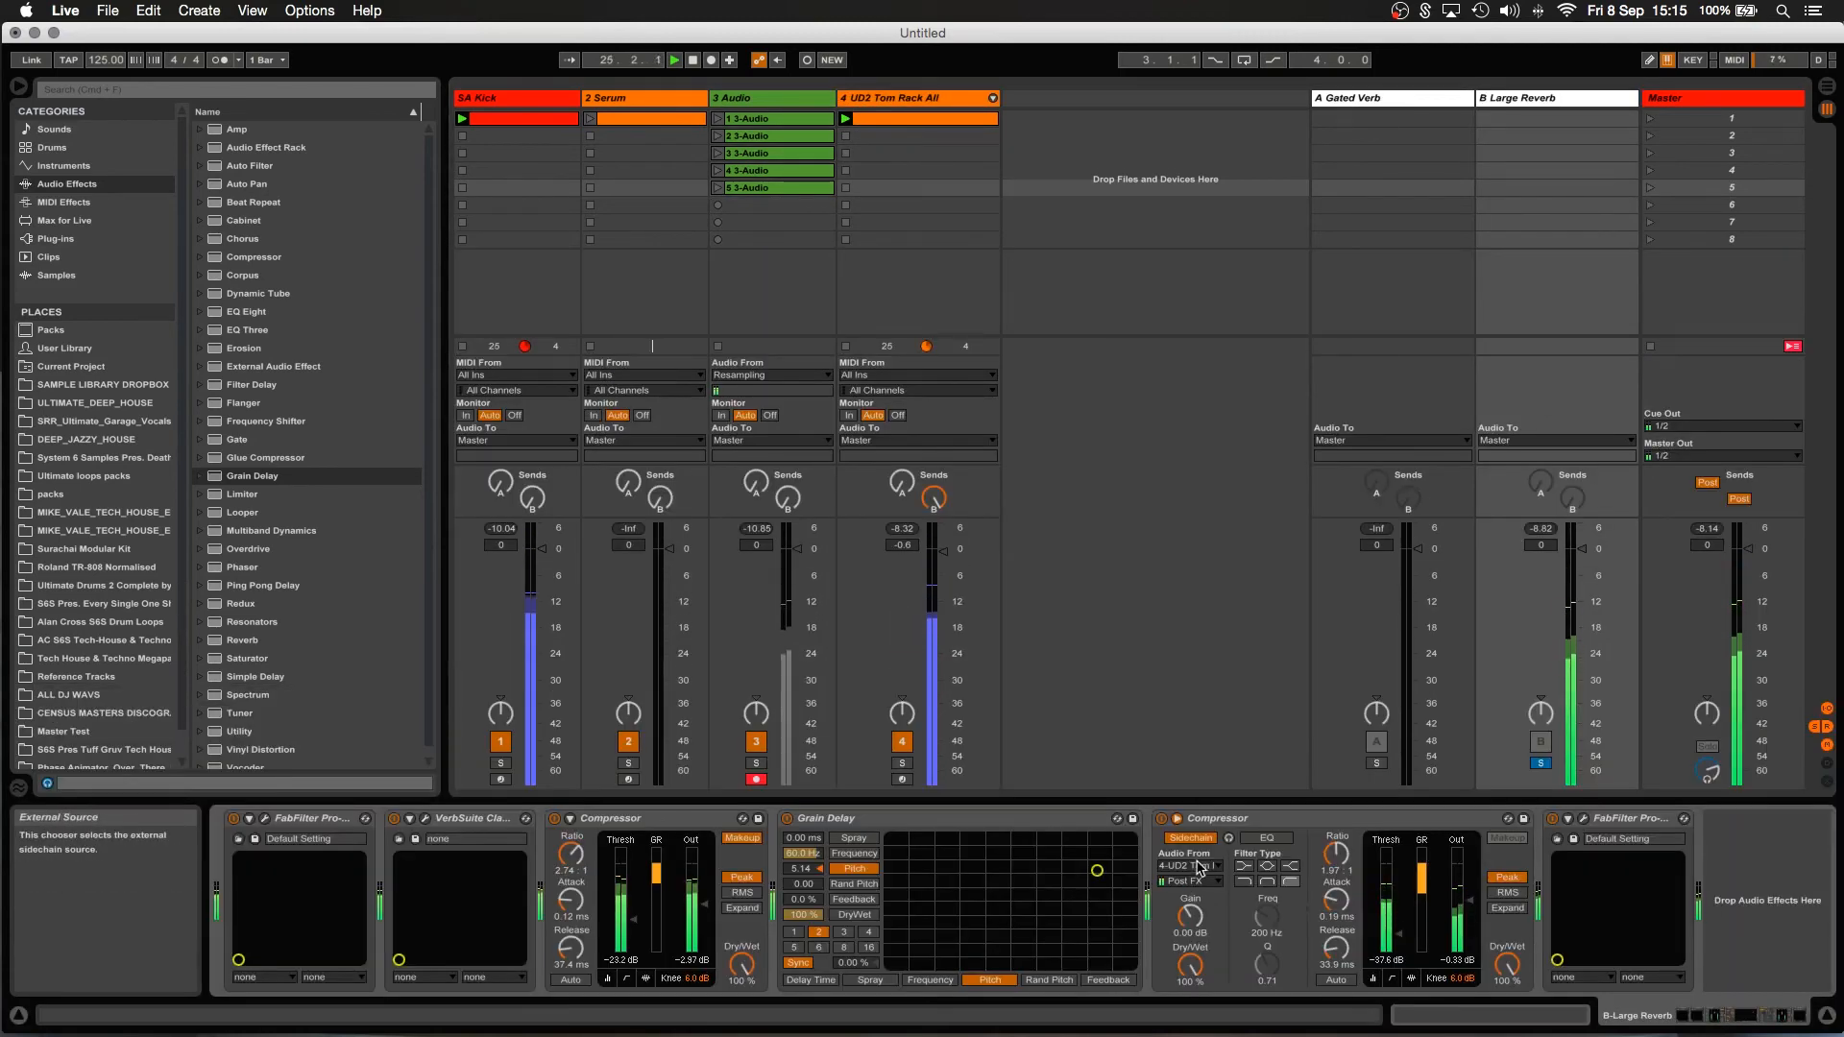
pyautogui.click(1196, 866)
pyautogui.click(1178, 880)
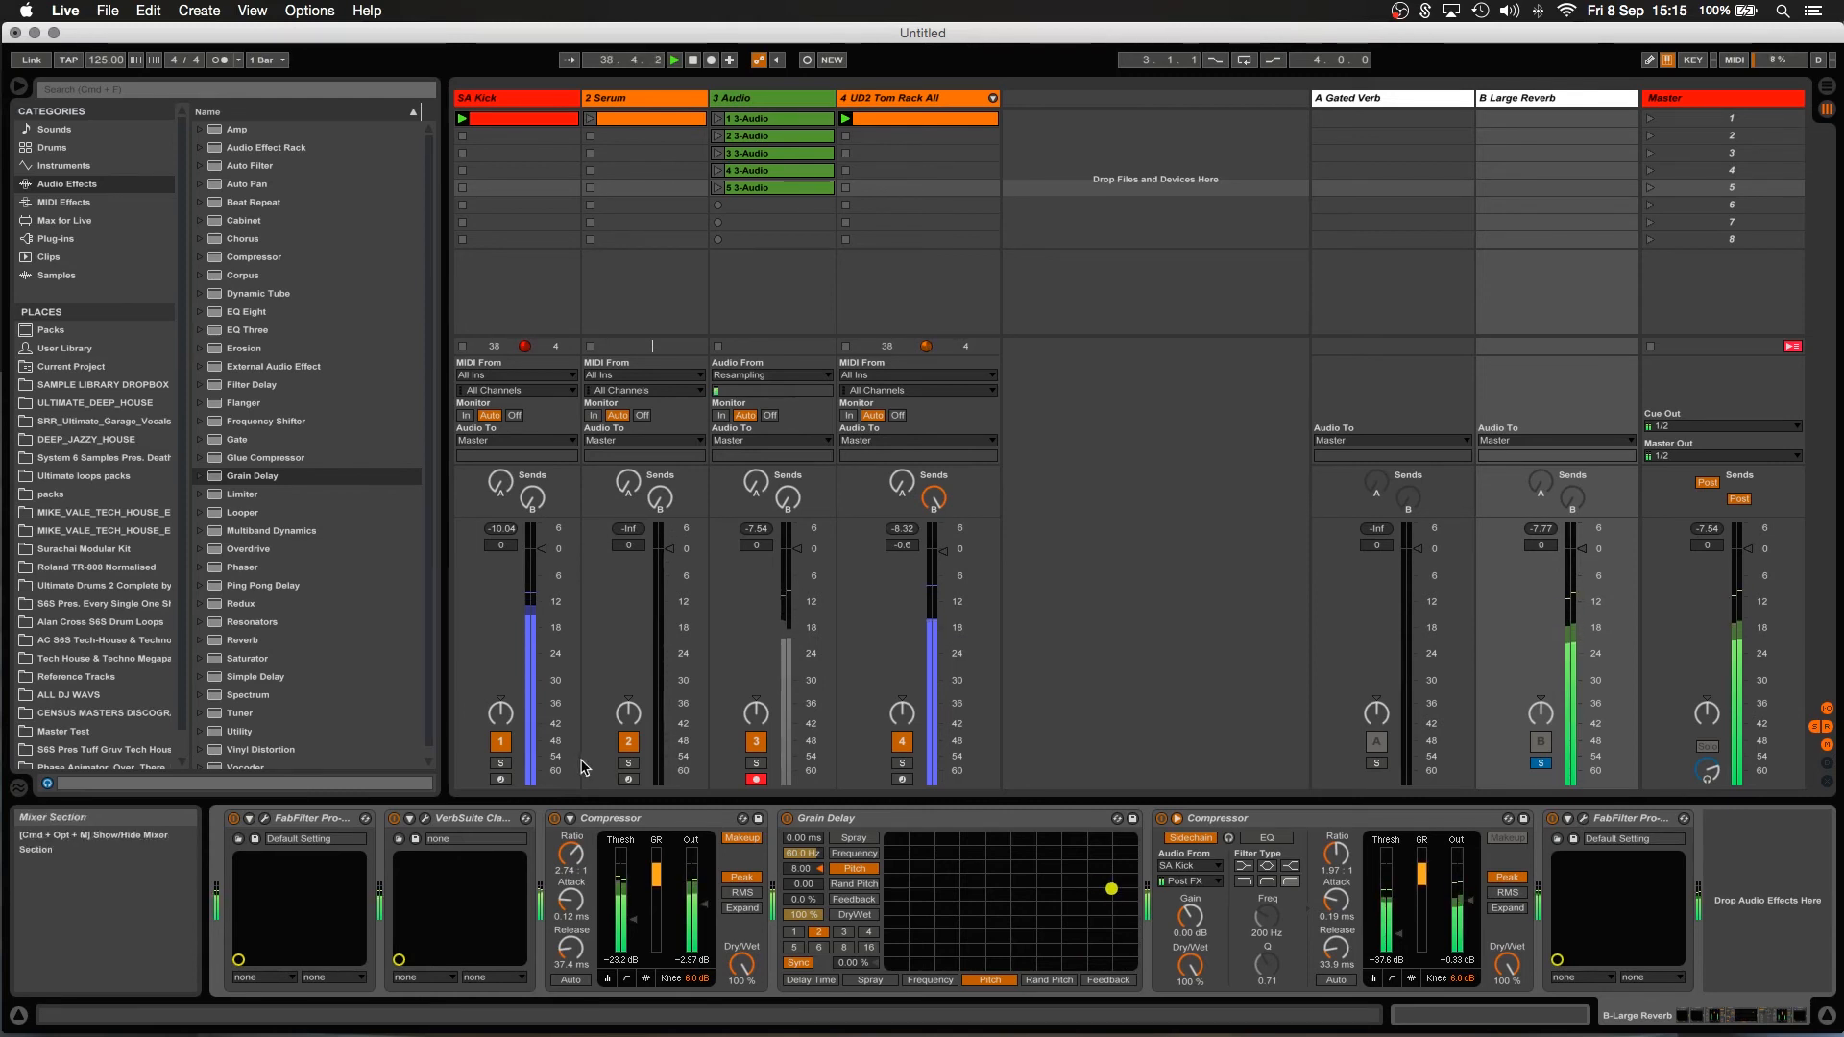
pyautogui.keyDown('super'); pyautogui.click(502, 765); pyautogui.keyUp('super')
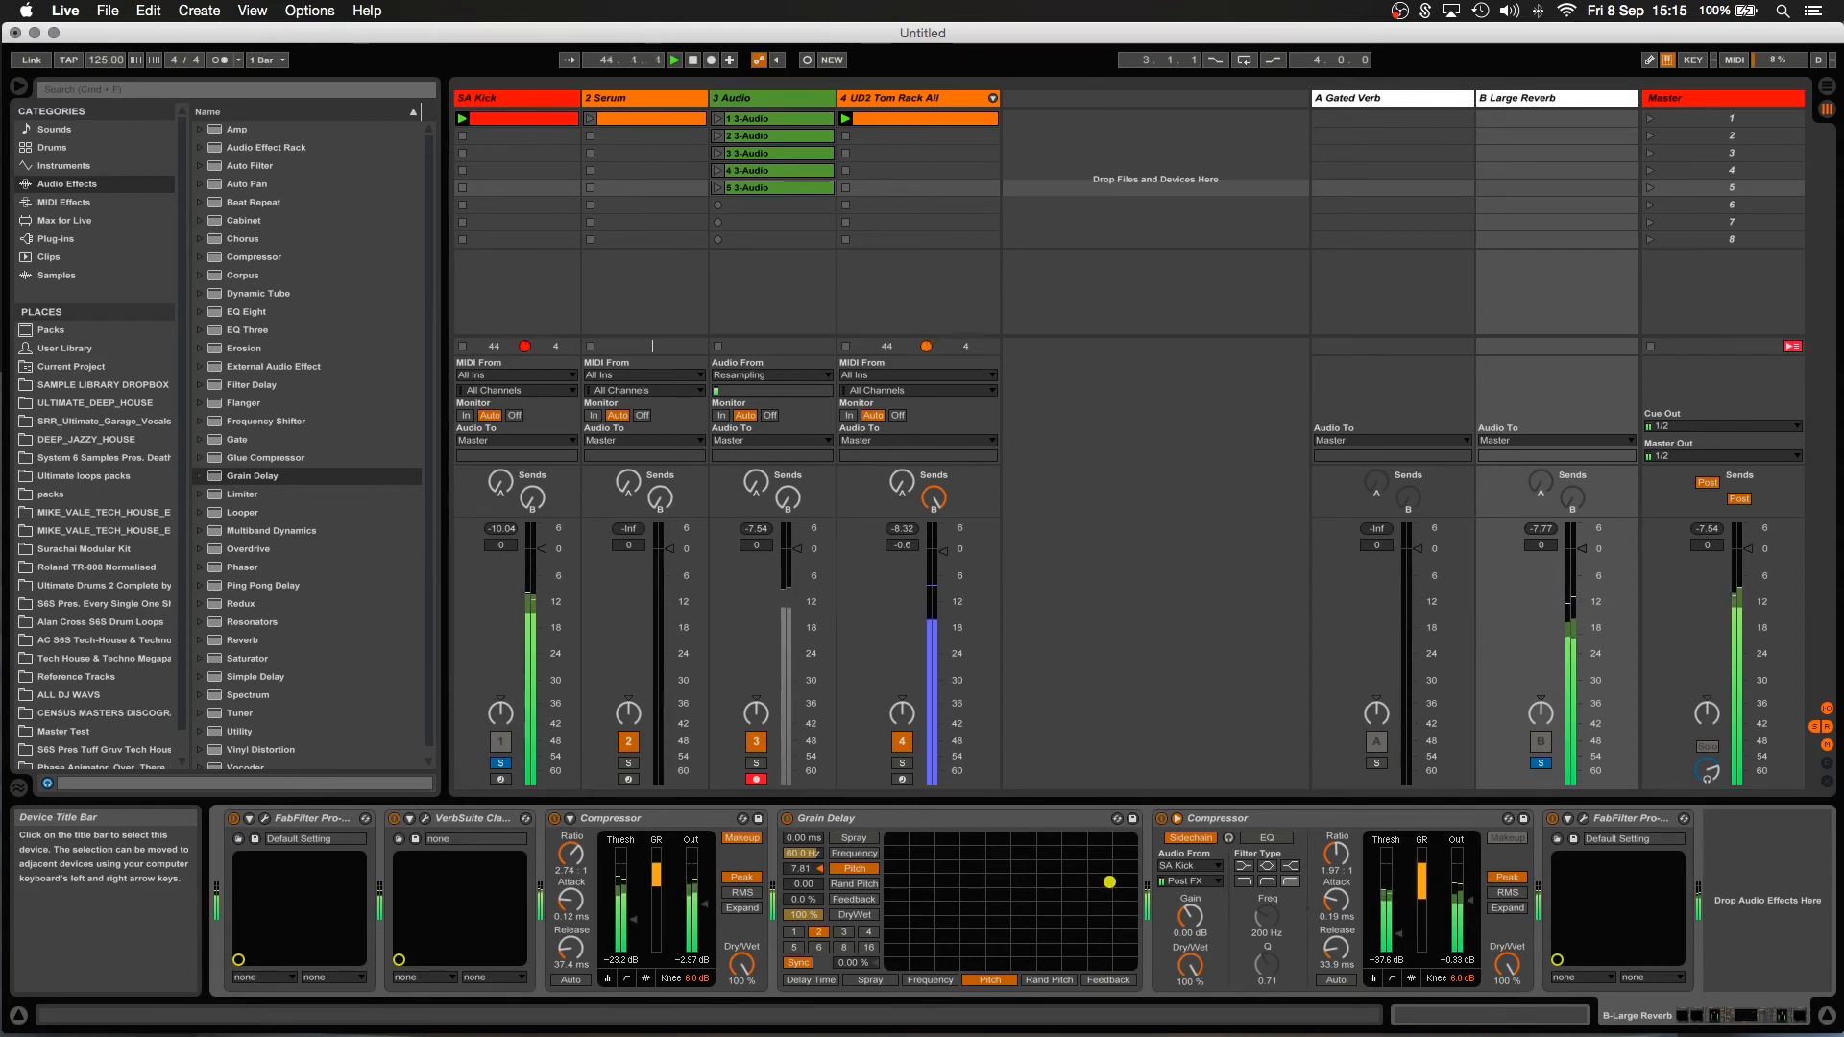
pyautogui.click(501, 765)
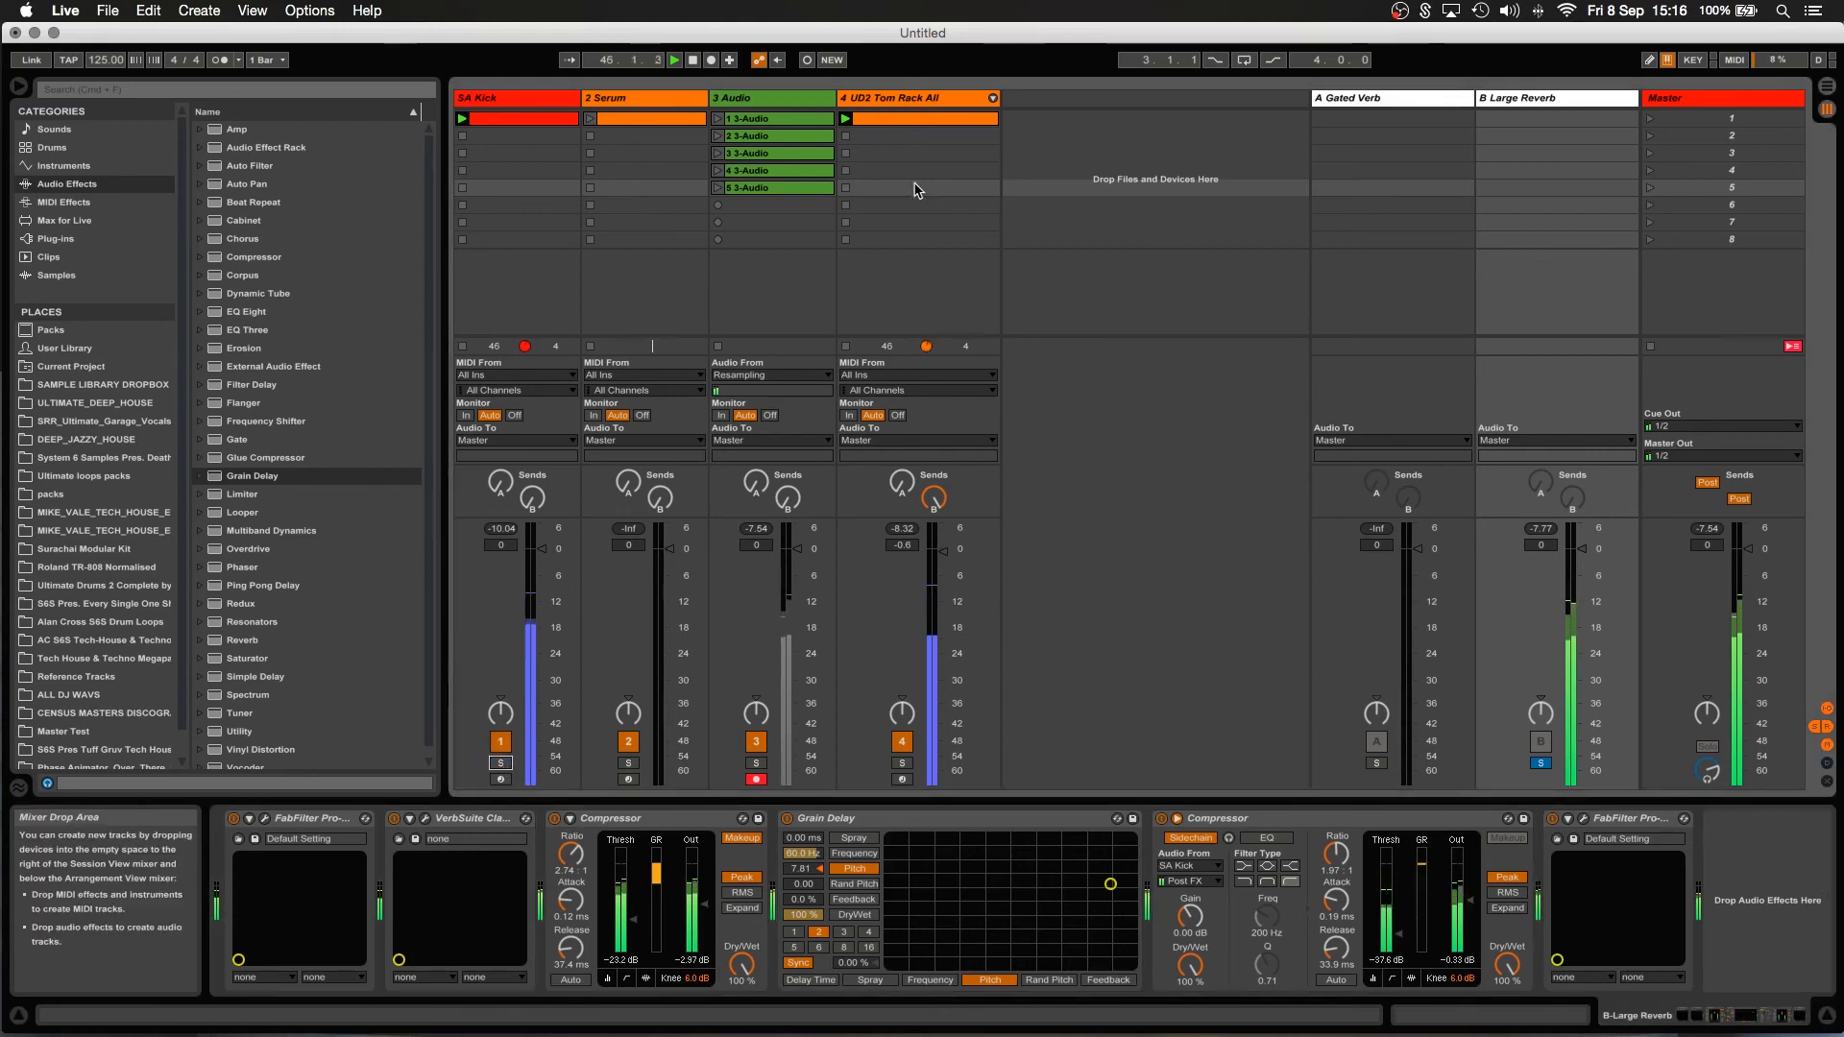
# Resample the soloed reverb return into the sixth slot of 3 Audio while varying the Grain Delay pitch, ending at 8.00.
pyautogui.click(717, 205)
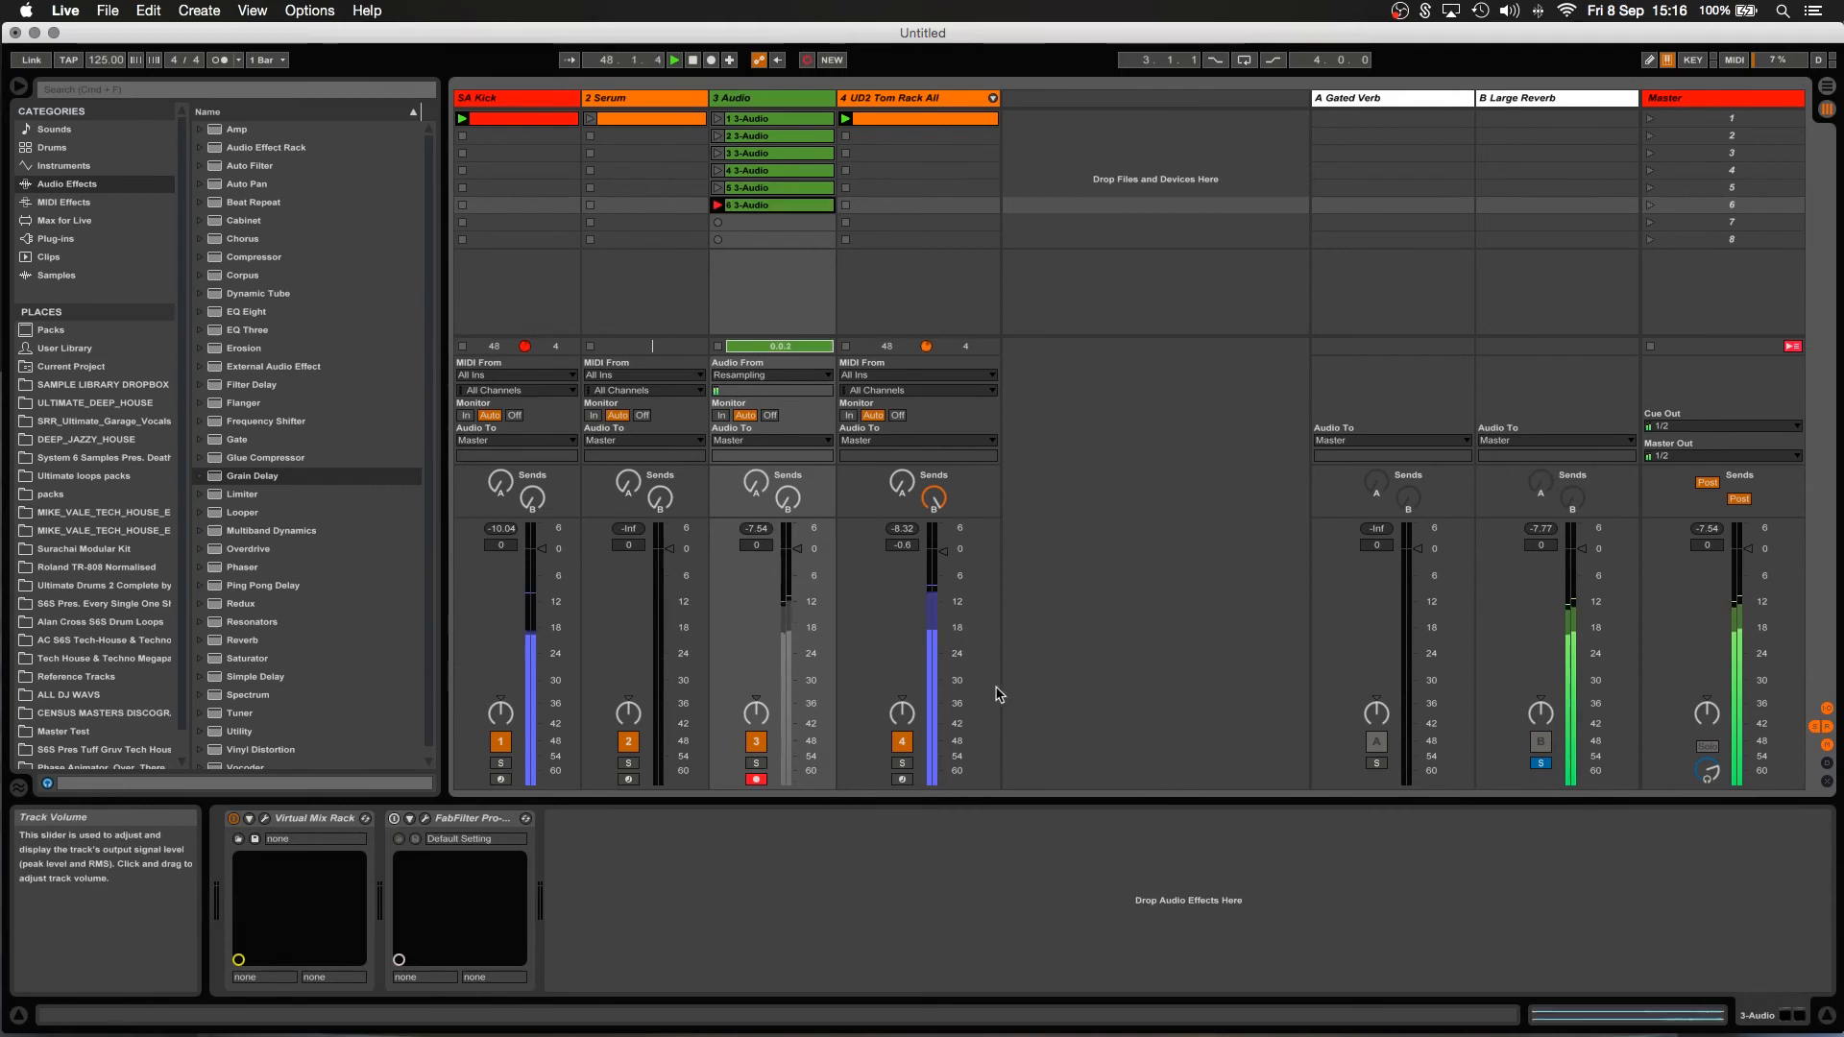
pyautogui.click(1589, 100)
pyautogui.moveTo(1113, 884); pyautogui.dragTo(1111, 883)
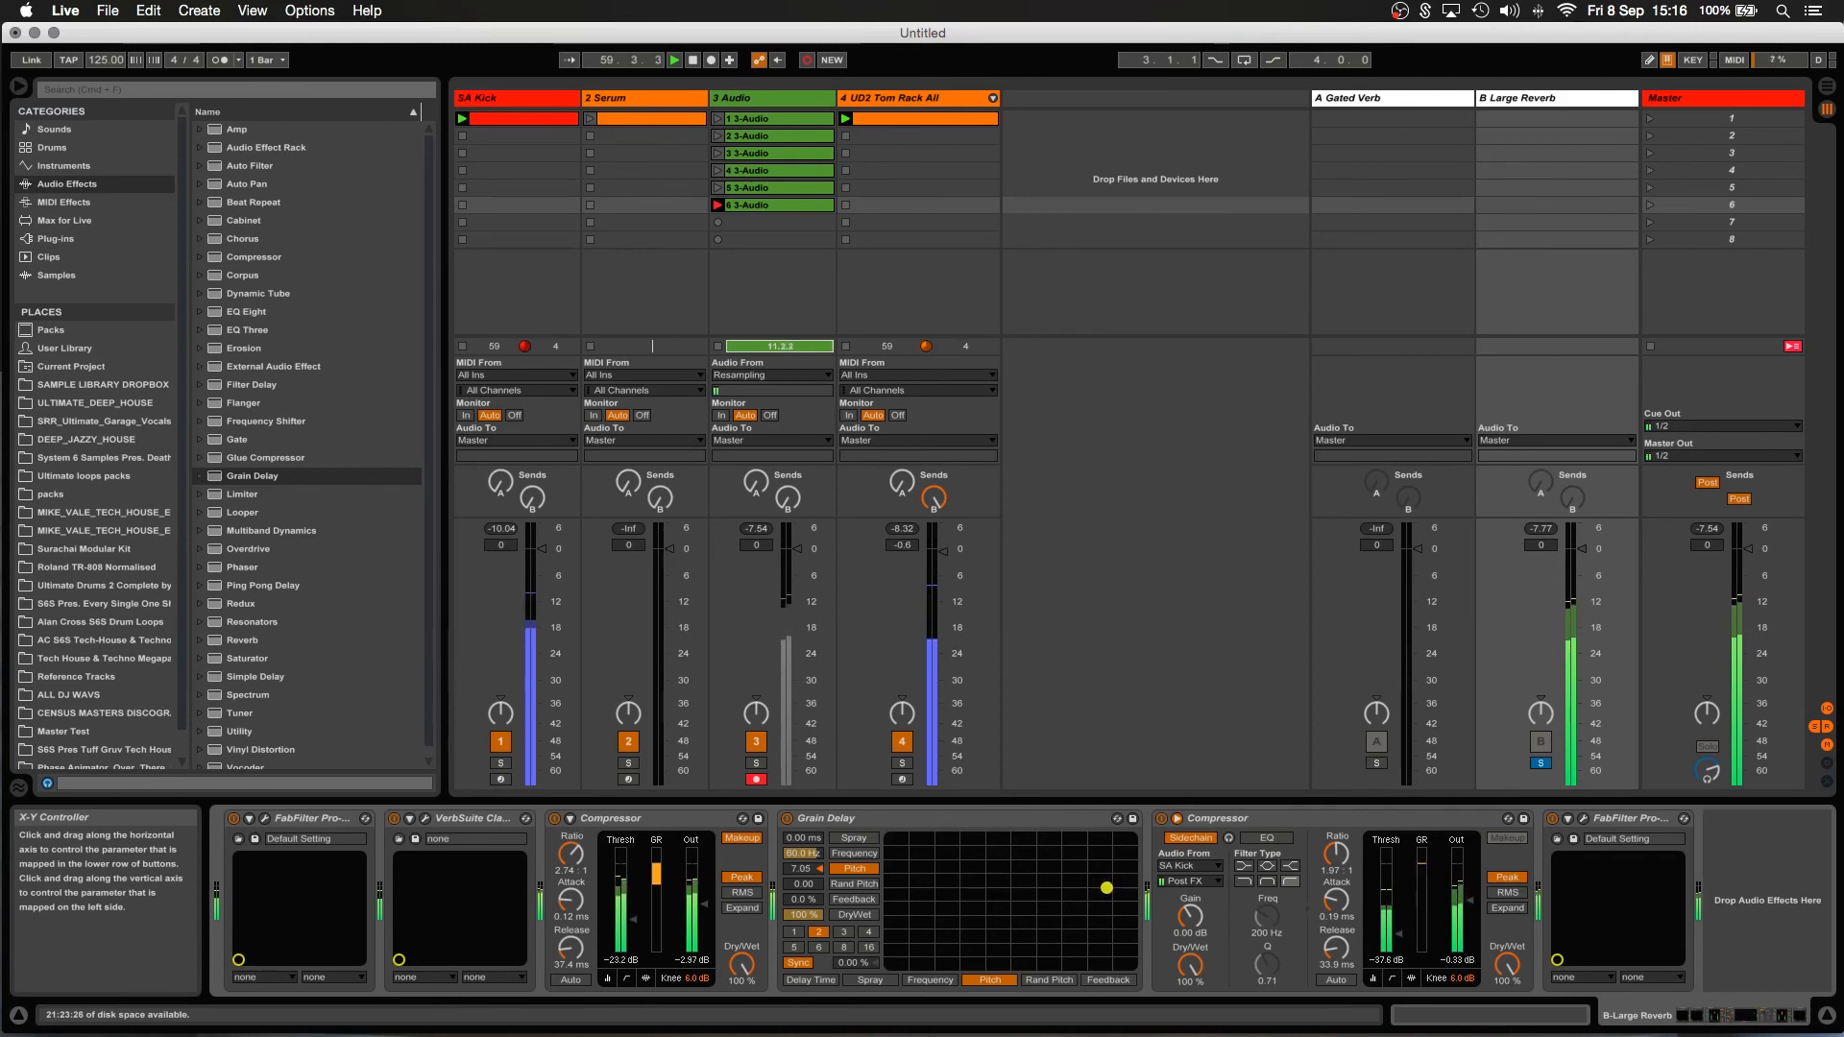
pyautogui.click(718, 222)
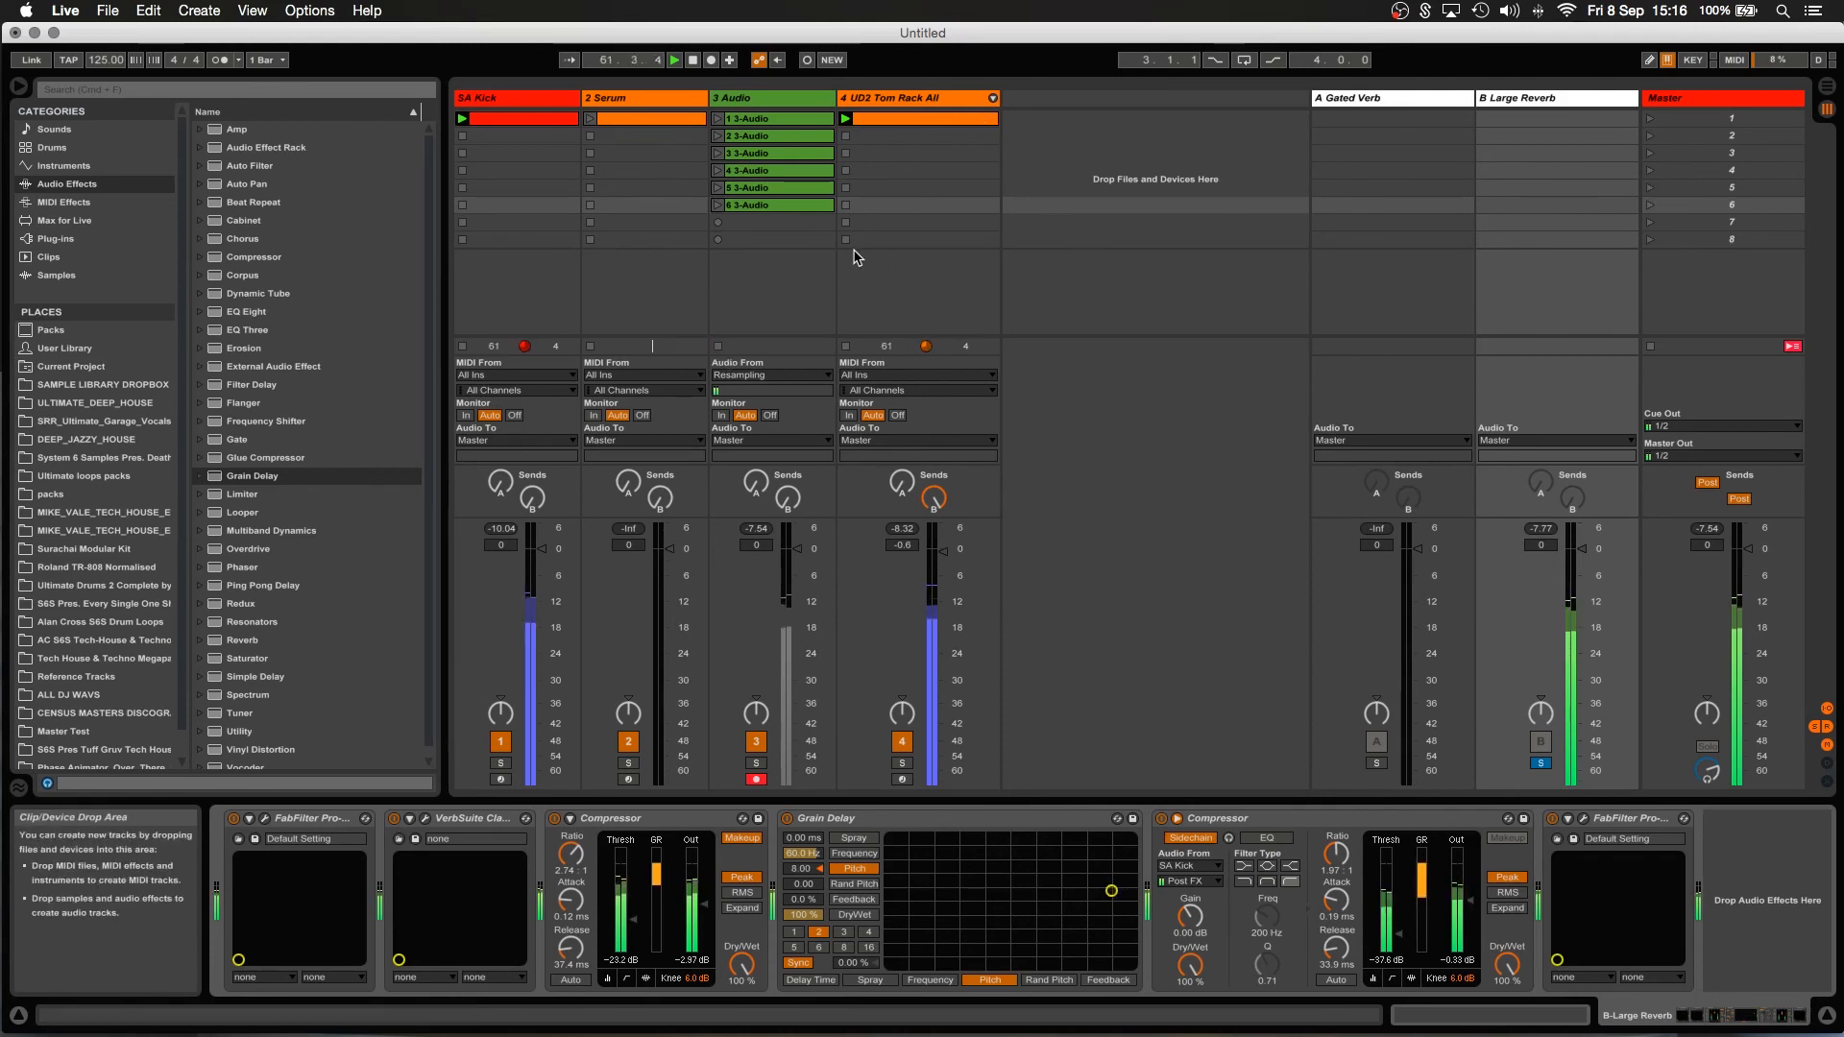
# Shorten the loop of the clip in 3 Audio's sixth slot to 8 bars, from bar 1 to bar 9.
pyautogui.click(752, 206)
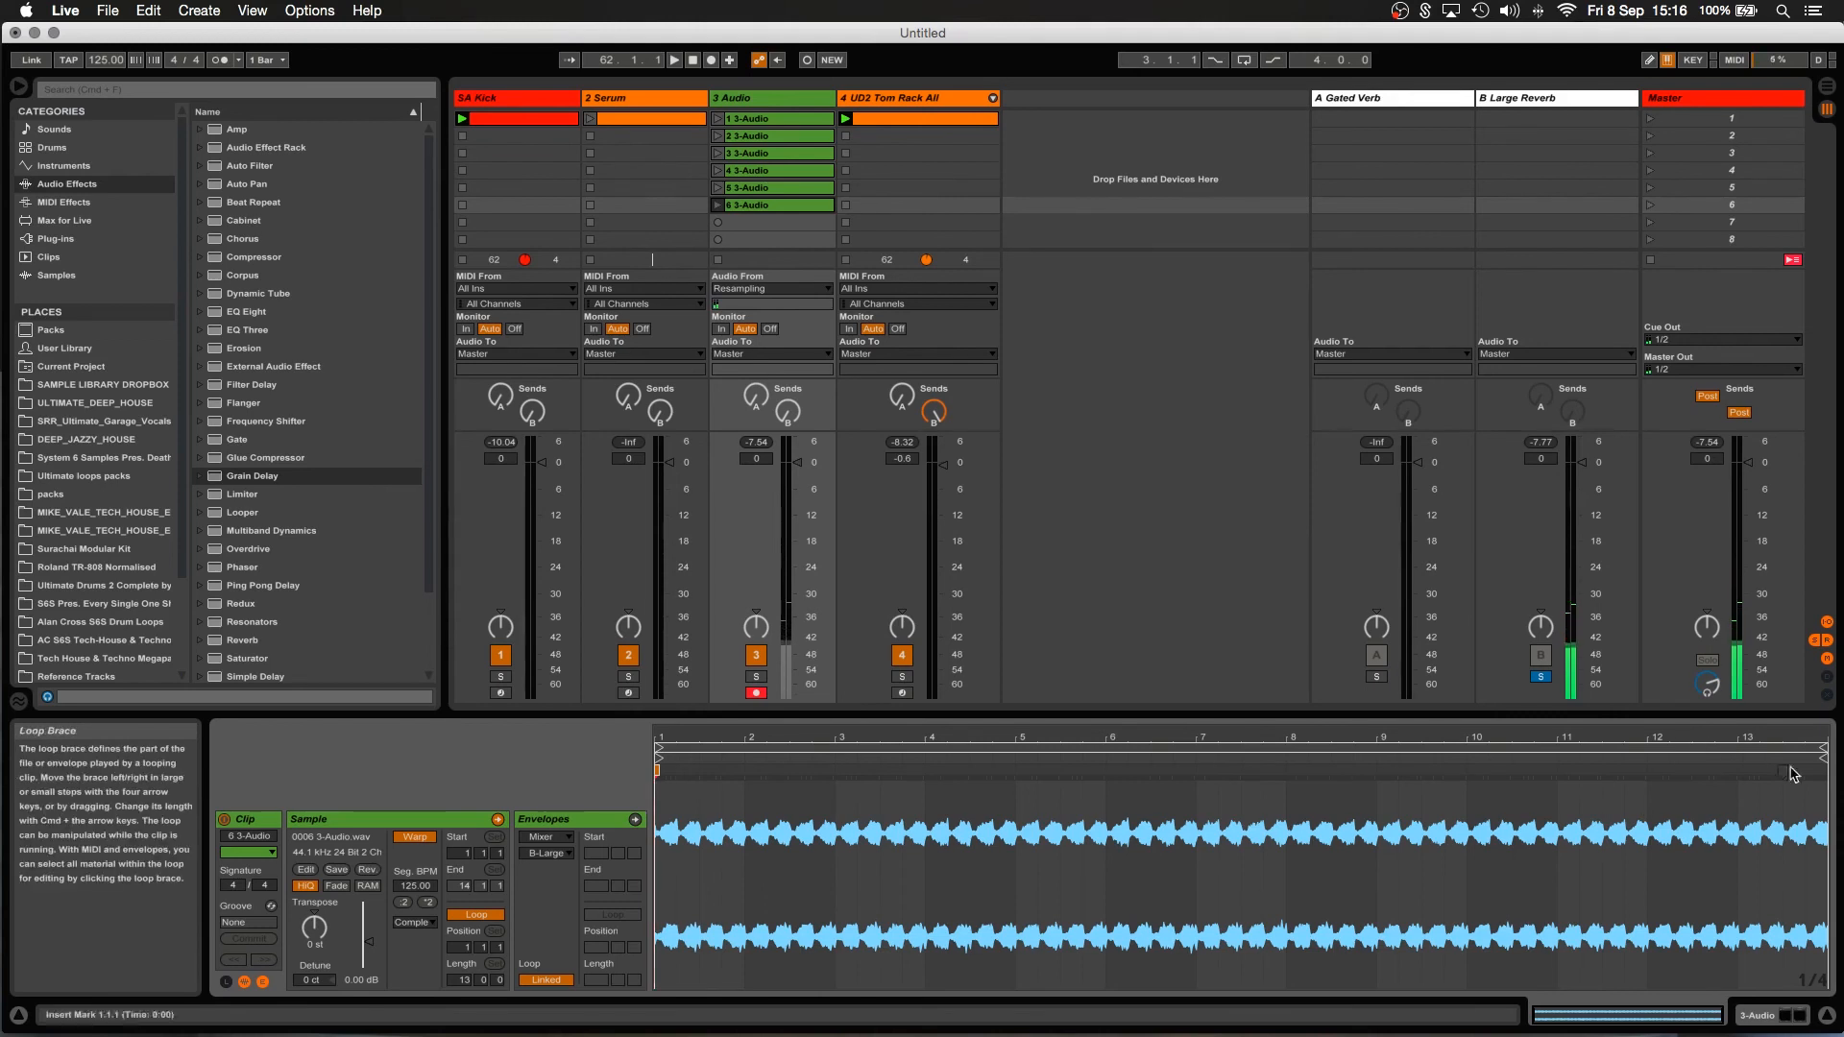
pyautogui.moveTo(1786, 755); pyautogui.dragTo(1376, 754)
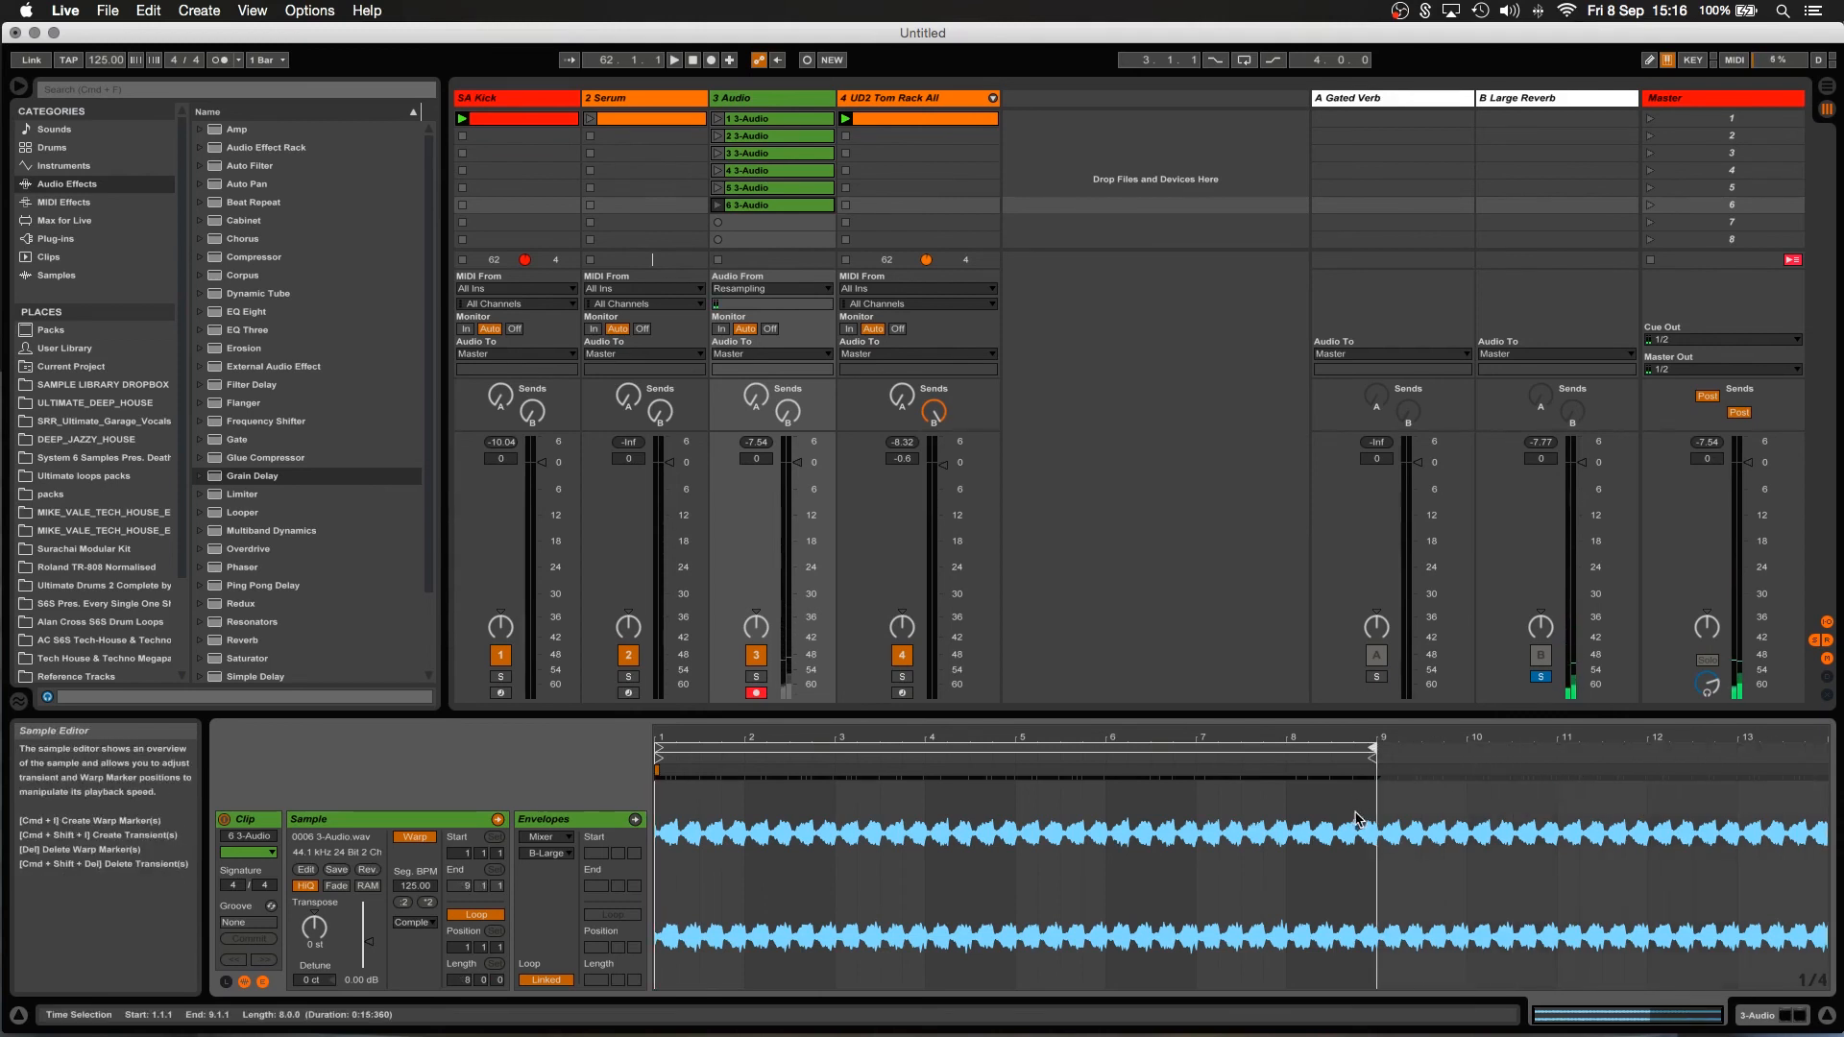
pyautogui.moveTo(1354, 864); pyautogui.dragTo(547, 772)
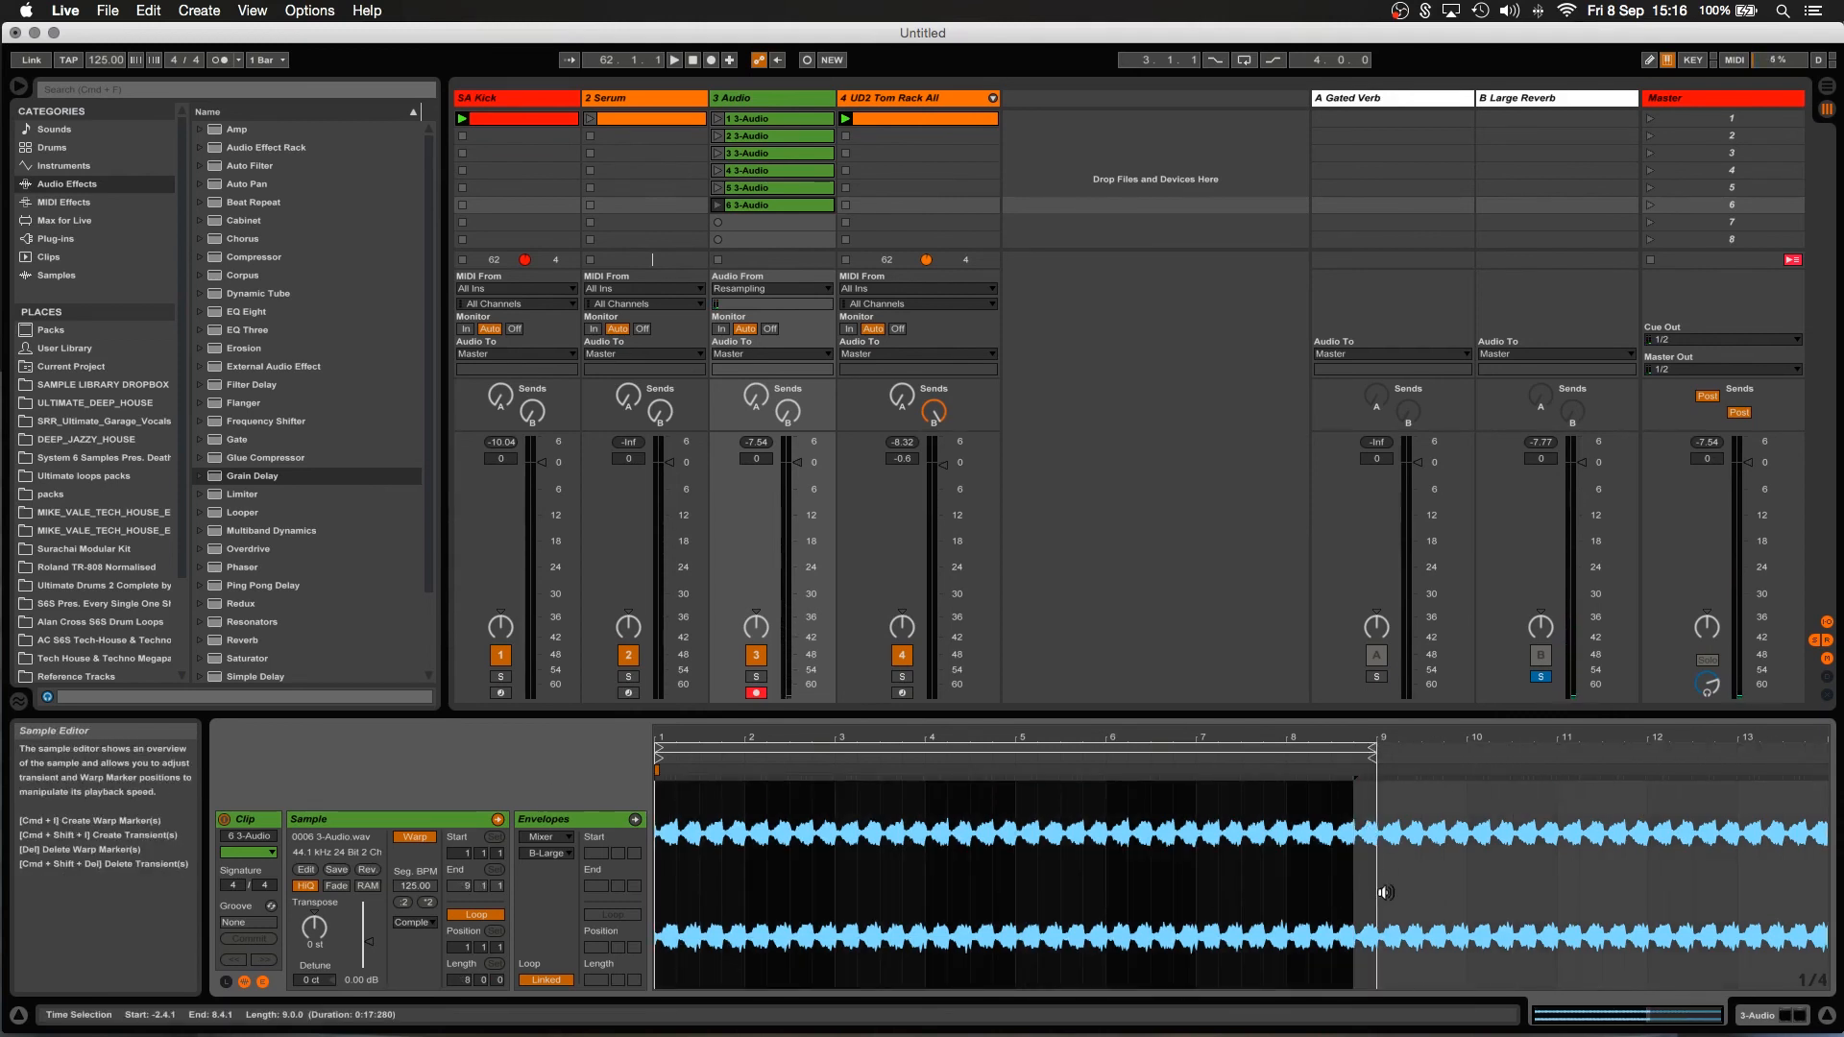
pyautogui.rightClick(1342, 886)
pyautogui.press('Escape')
pyautogui.click(1376, 890)
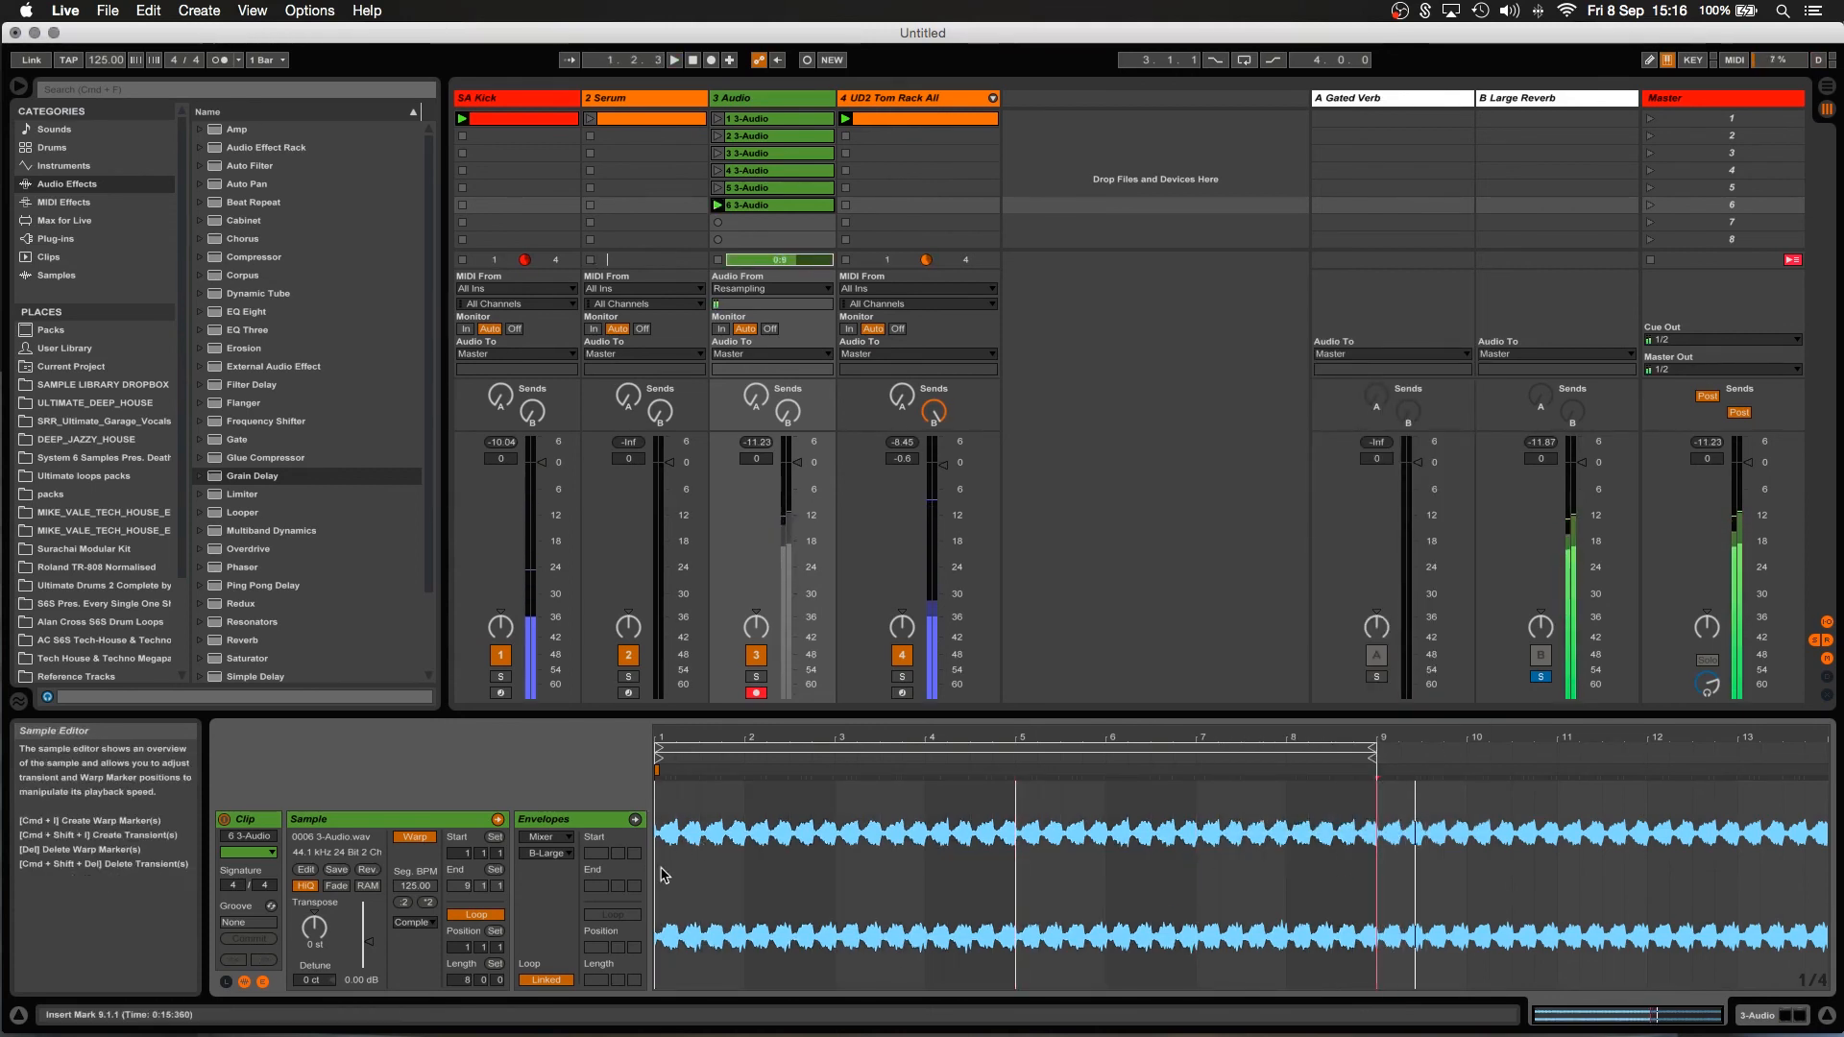
# Crop the sixth clip's sample to the eight bars between bar 1 and bar 9.
pyautogui.moveTo(663, 876); pyautogui.dragTo(1376, 879)
pyautogui.rightClick(1286, 875)
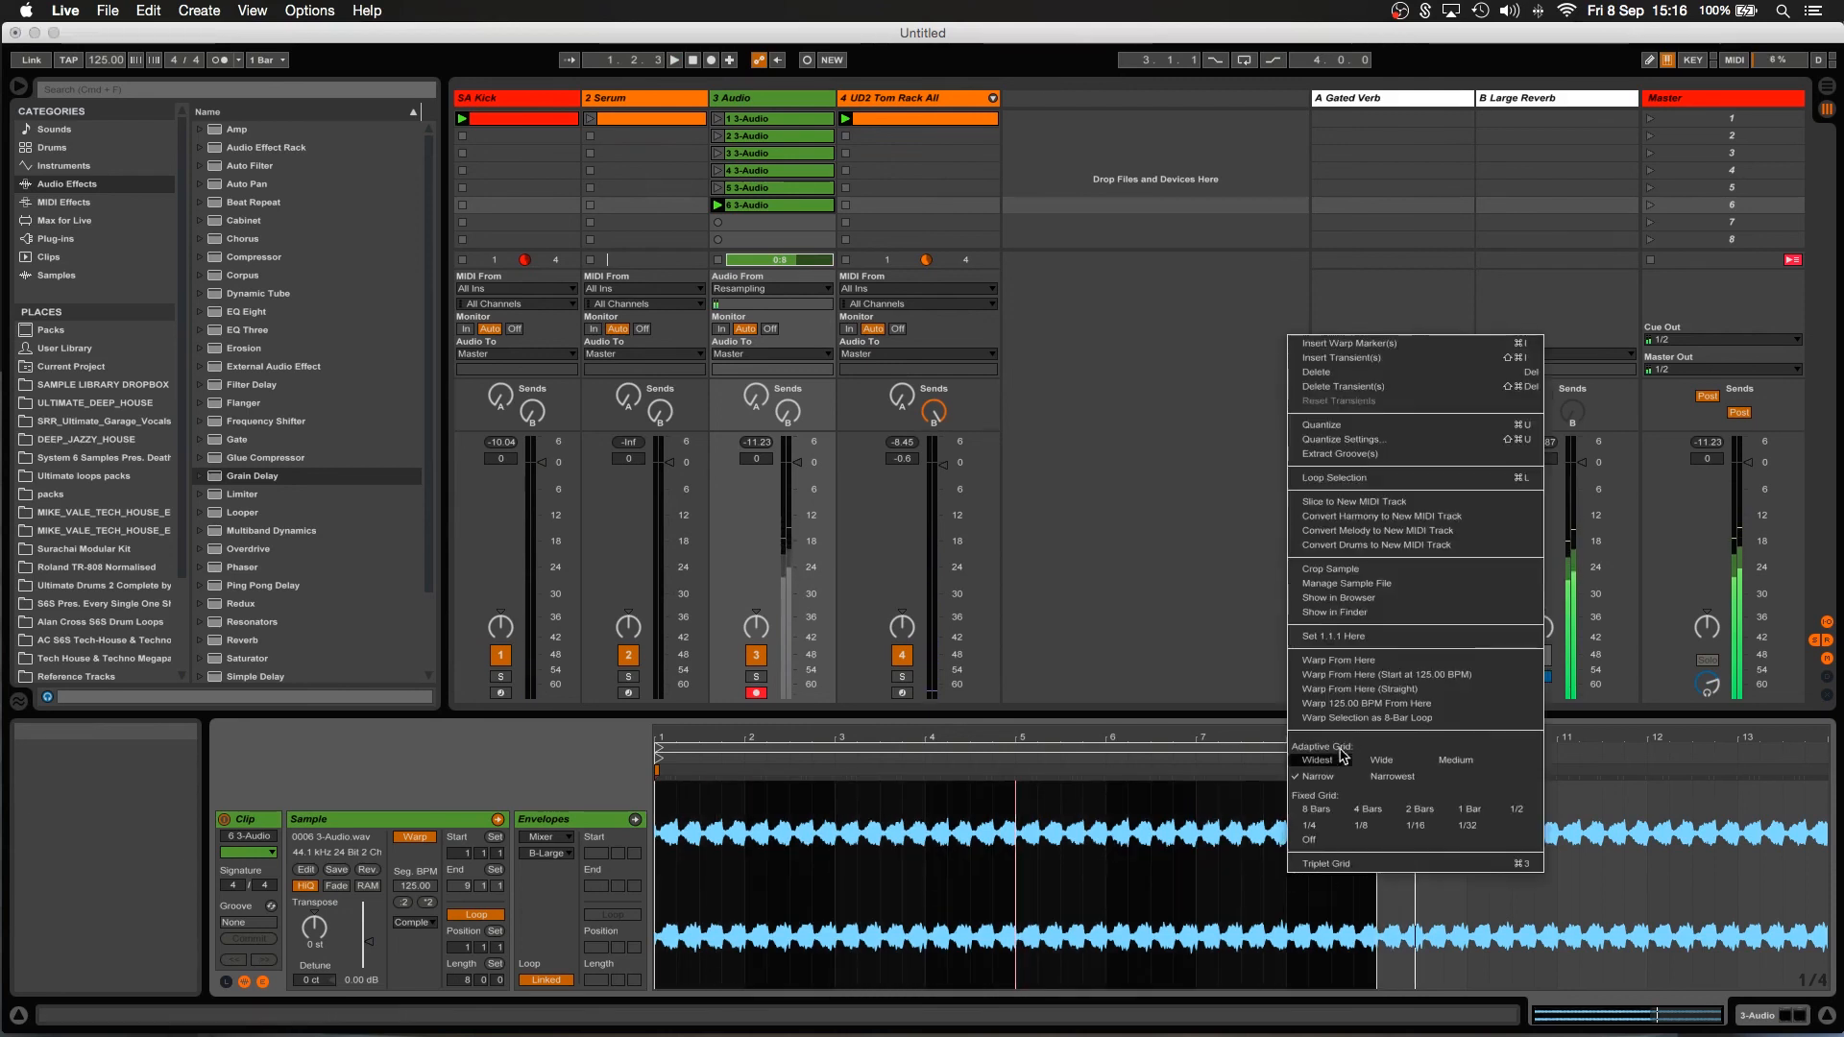
pyautogui.click(1335, 577)
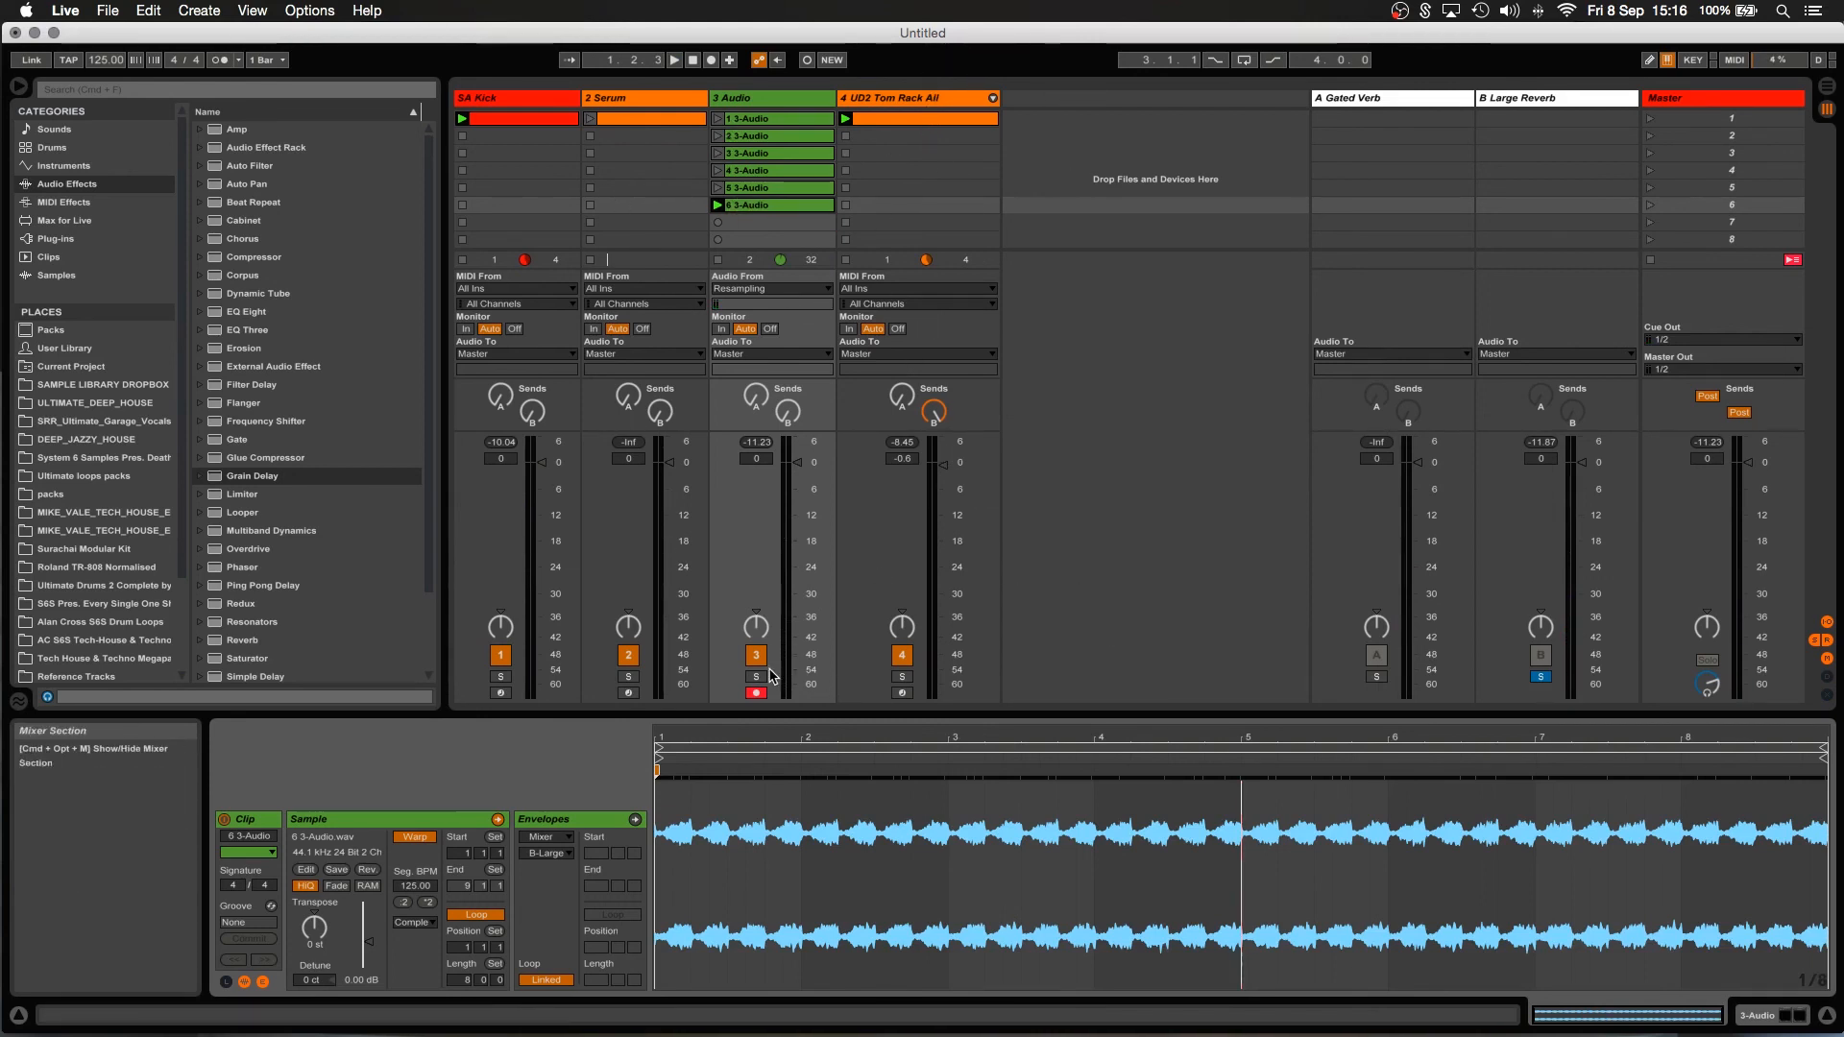
# Mute the tom rack track, unsolo the reverb return, and play the cropped clip with the kick, raising 3 Audio's volume to 0.5 dB.
pyautogui.click(902, 656)
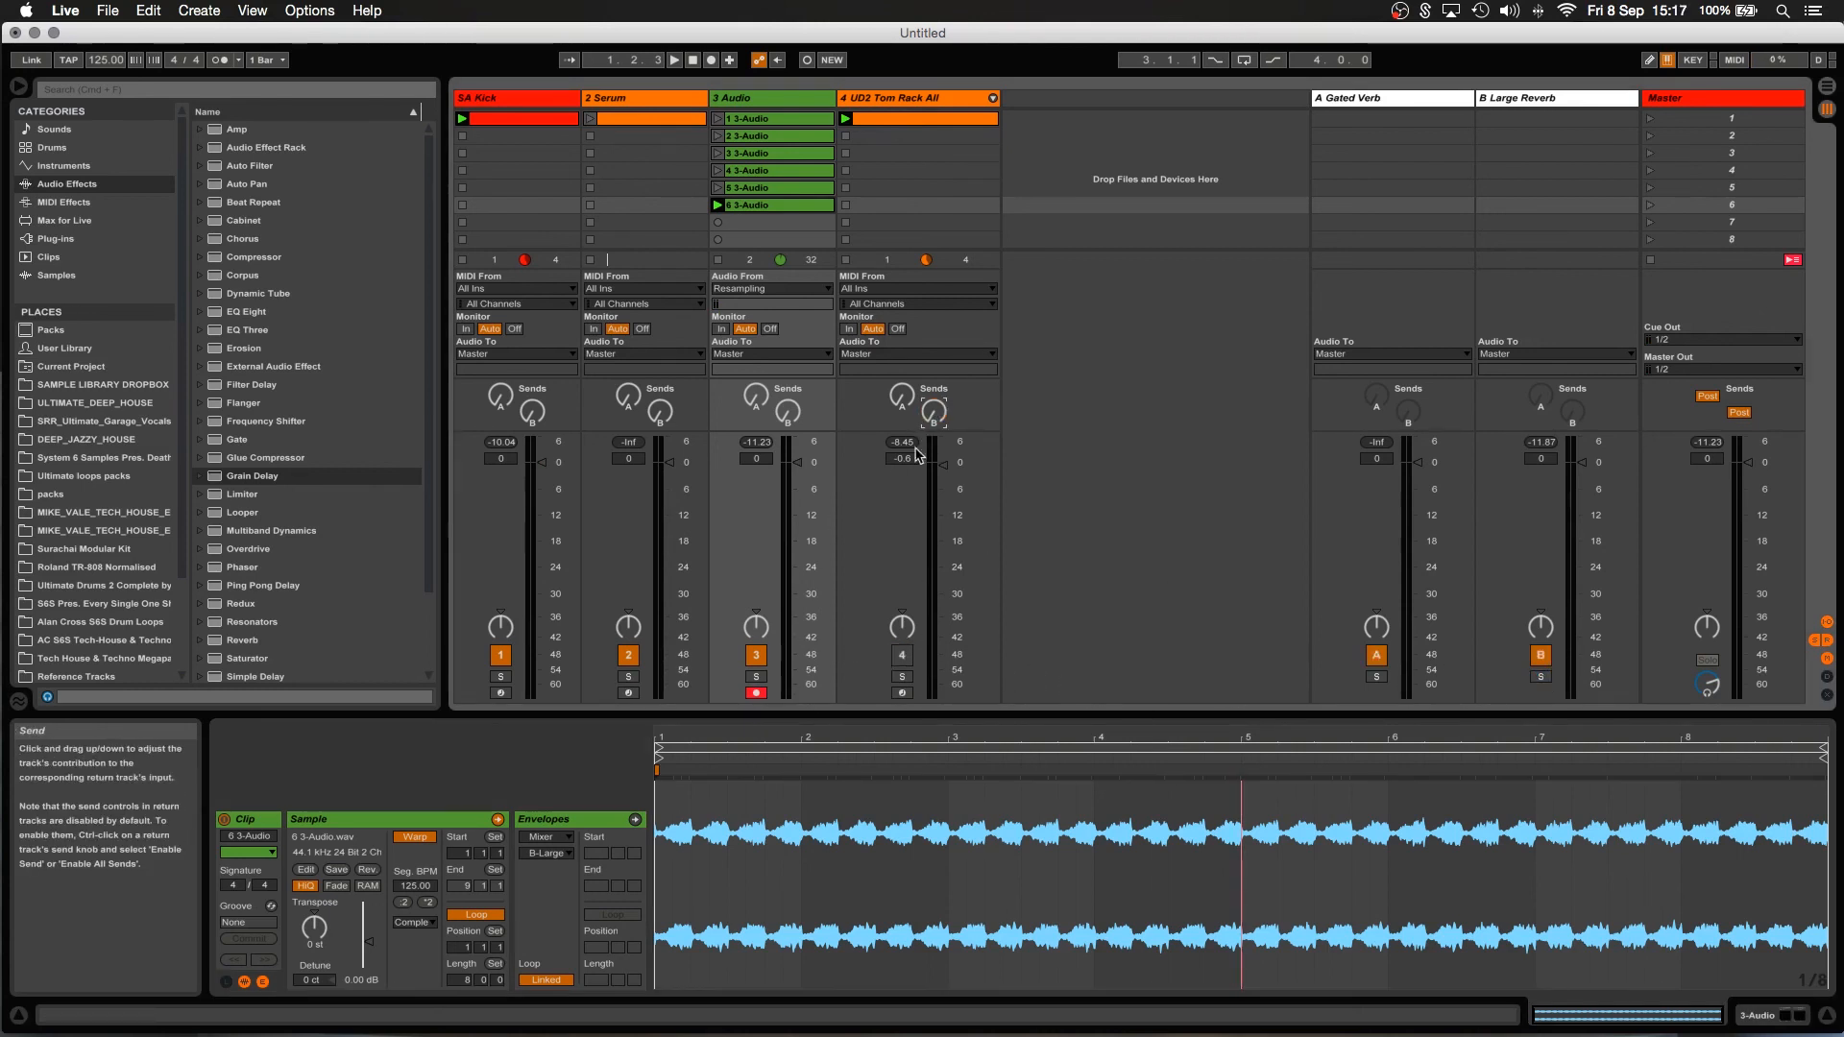
pyautogui.press('space')
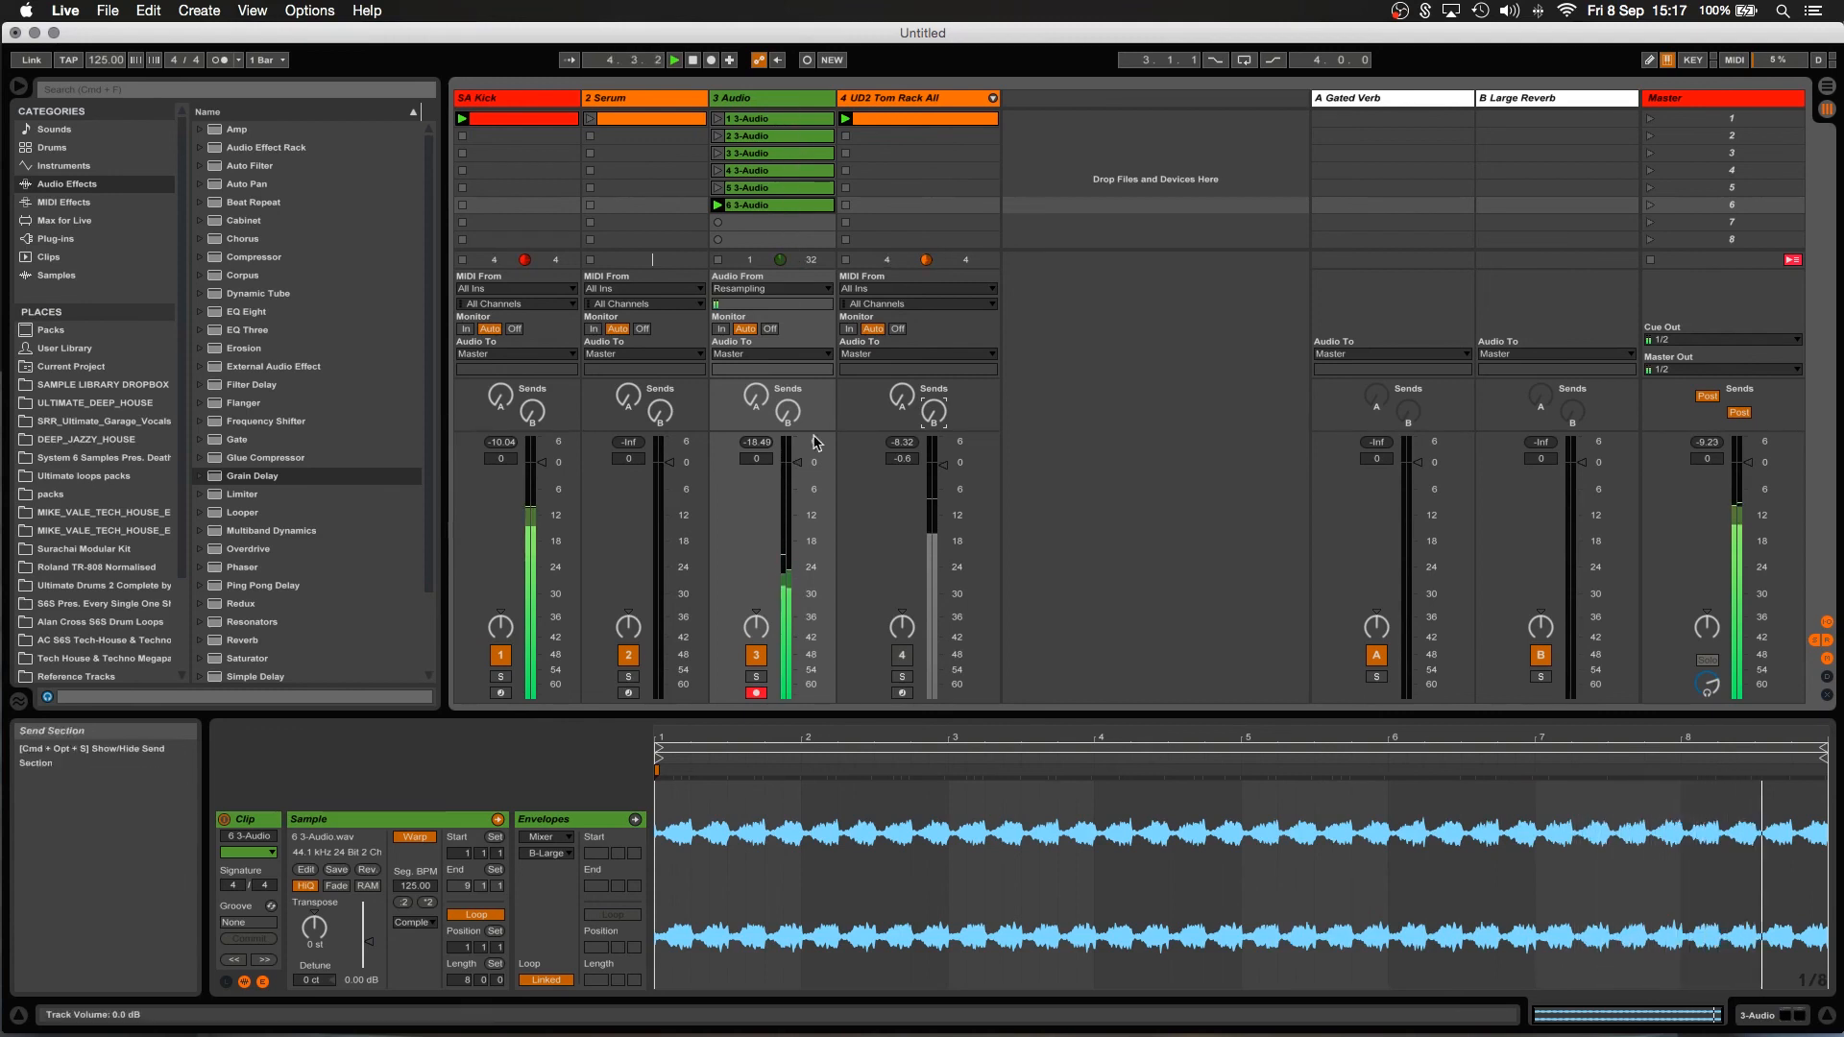
pyautogui.moveTo(815, 443); pyautogui.dragTo(807, 408)
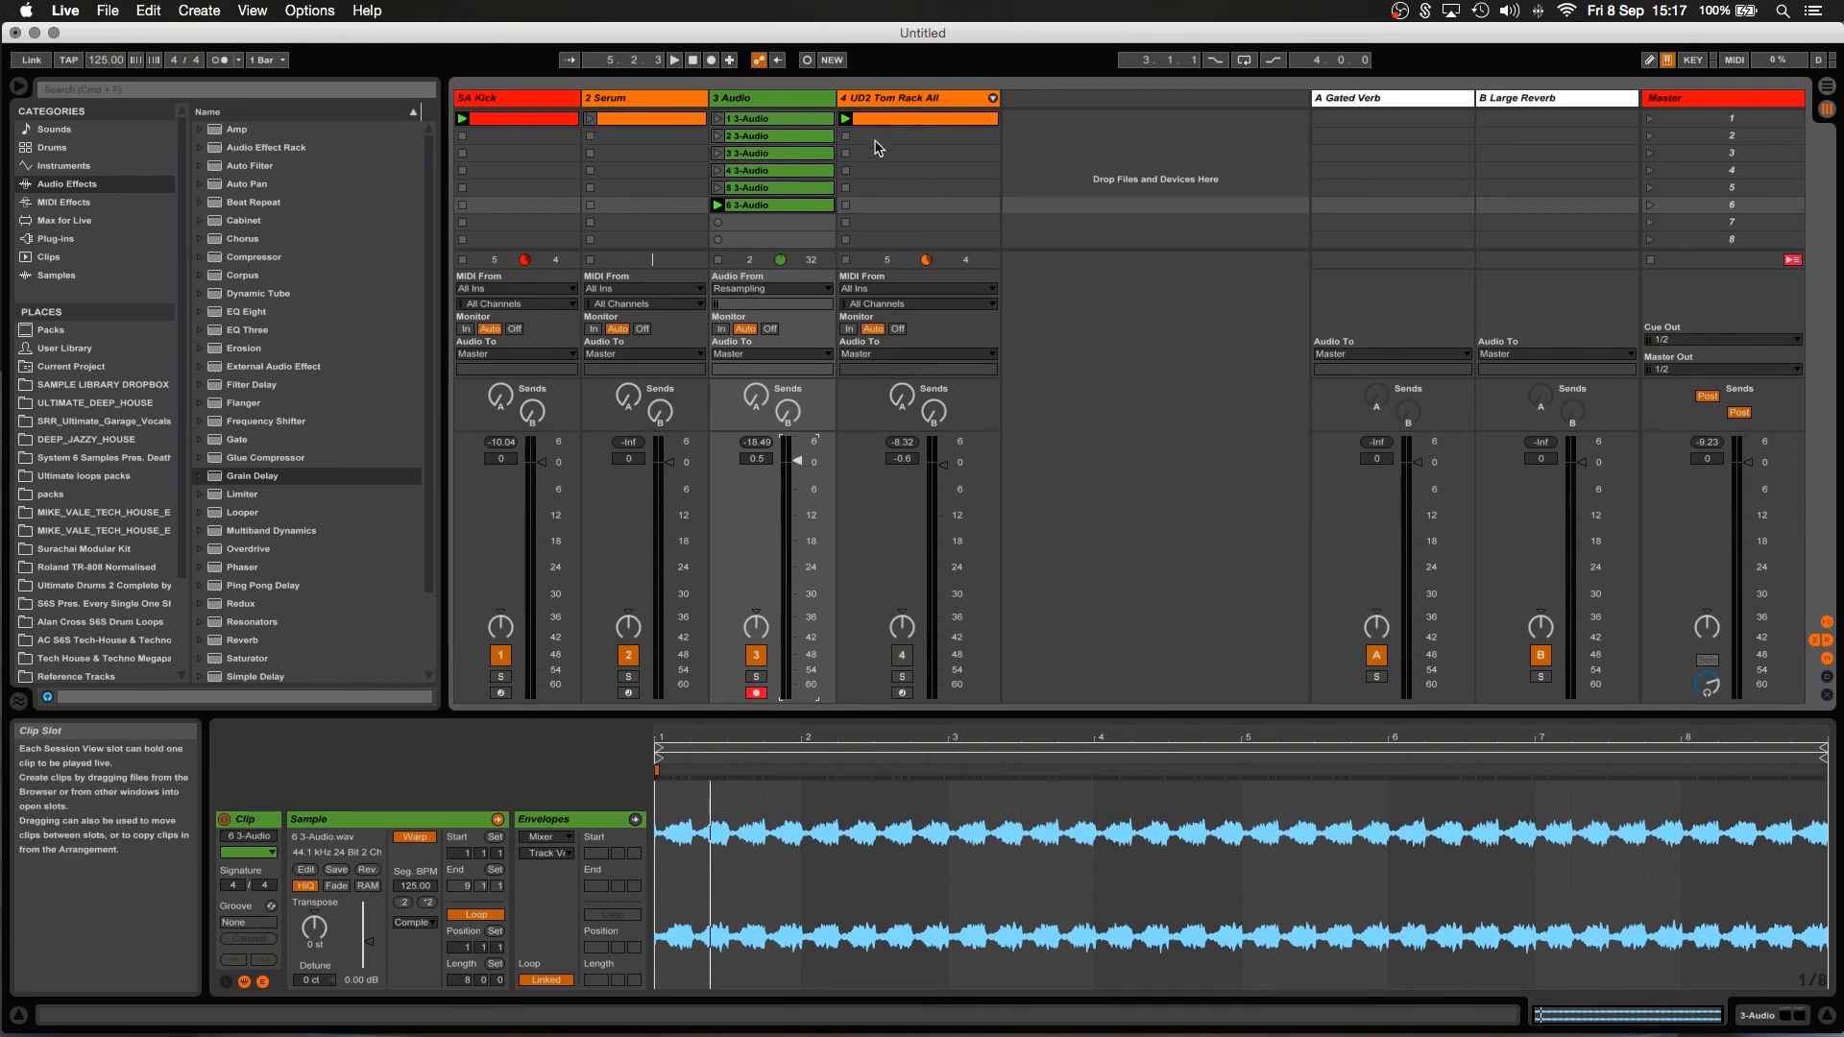
# In the reverb return's final Pro-Q 2, lower the high cut to about 1150 Hz and raise the low cut to about 41.6 Hz.
pyautogui.click(895, 100)
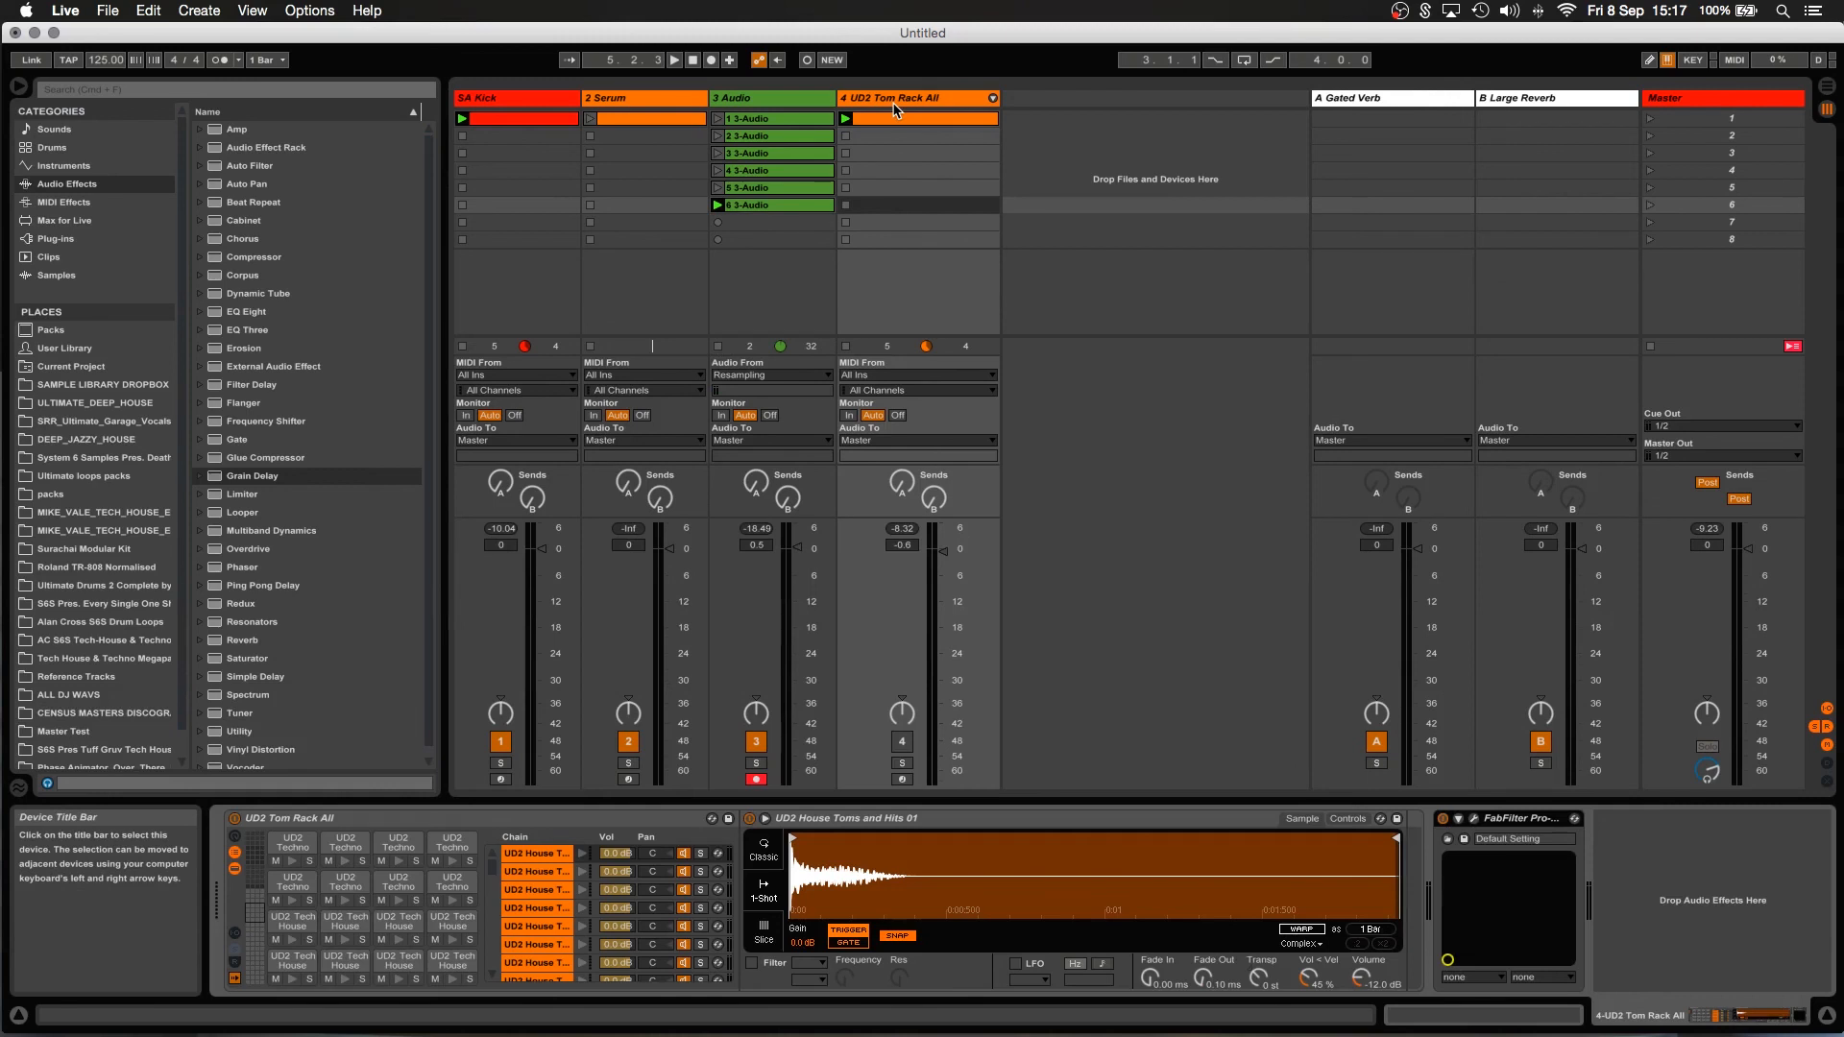
pyautogui.click(1579, 102)
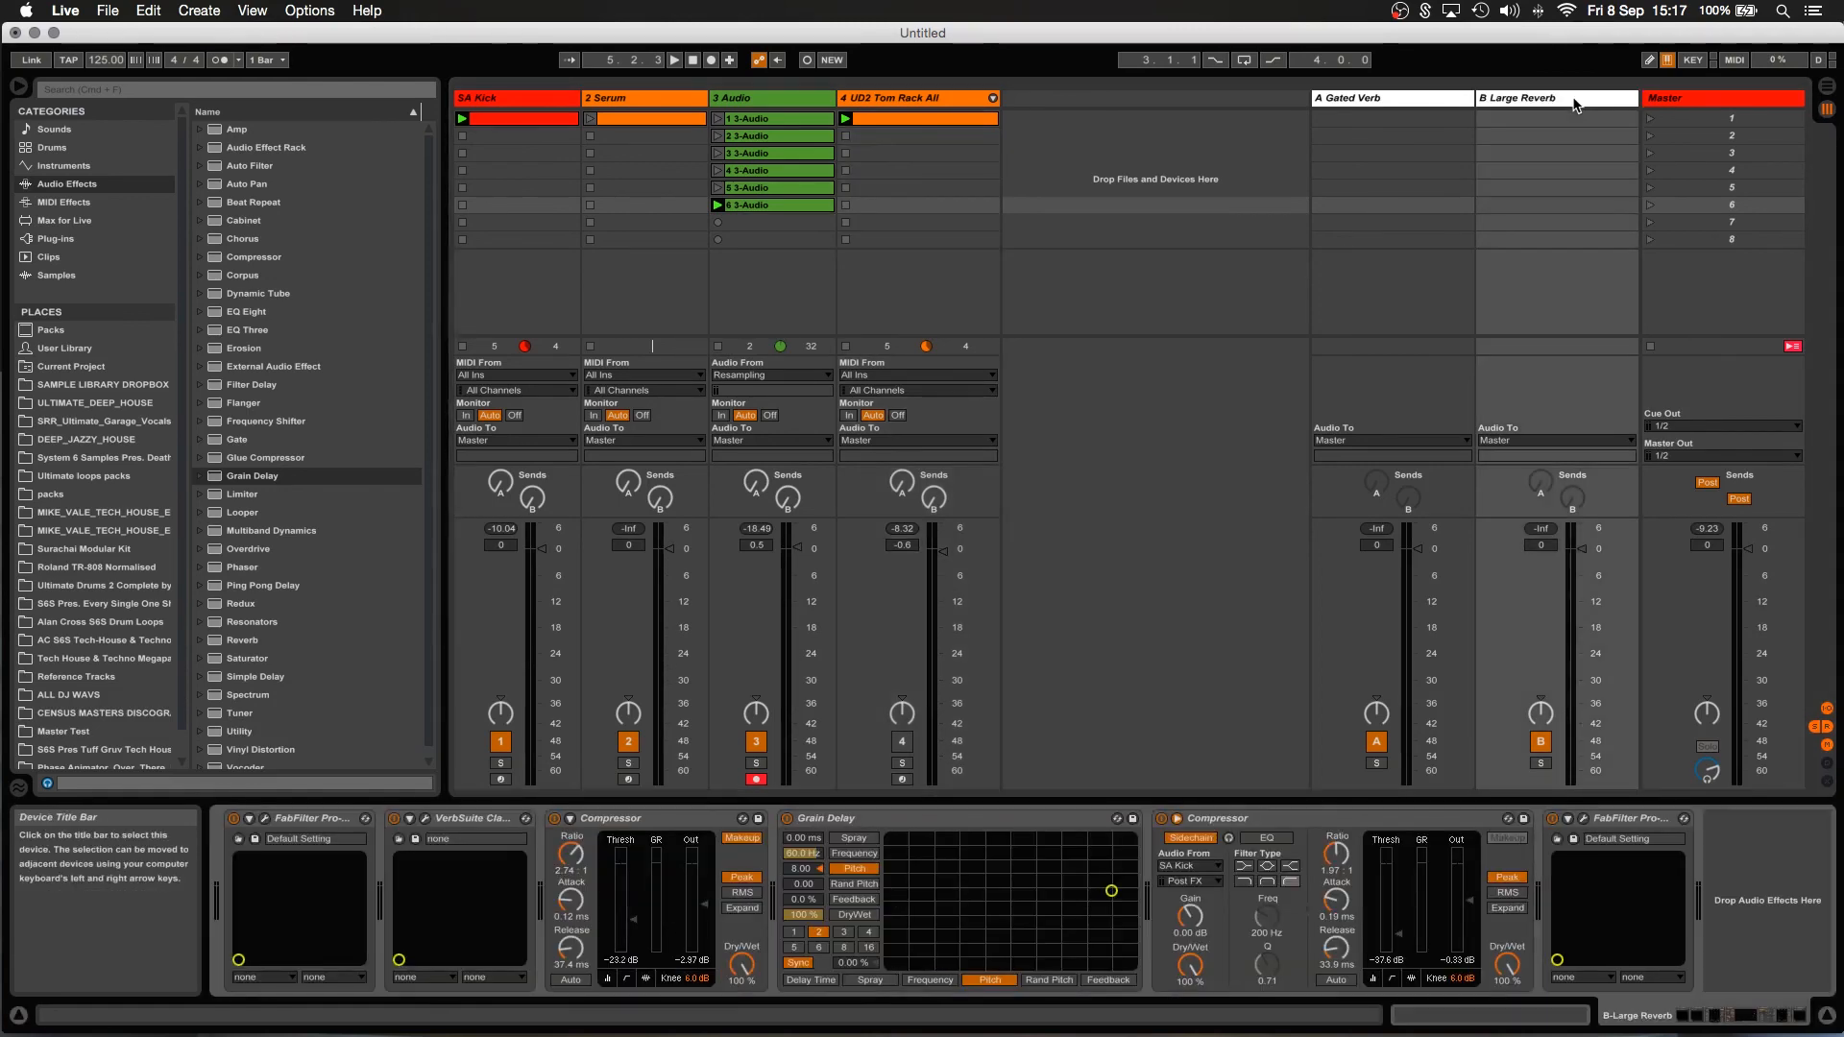
pyautogui.click(1583, 819)
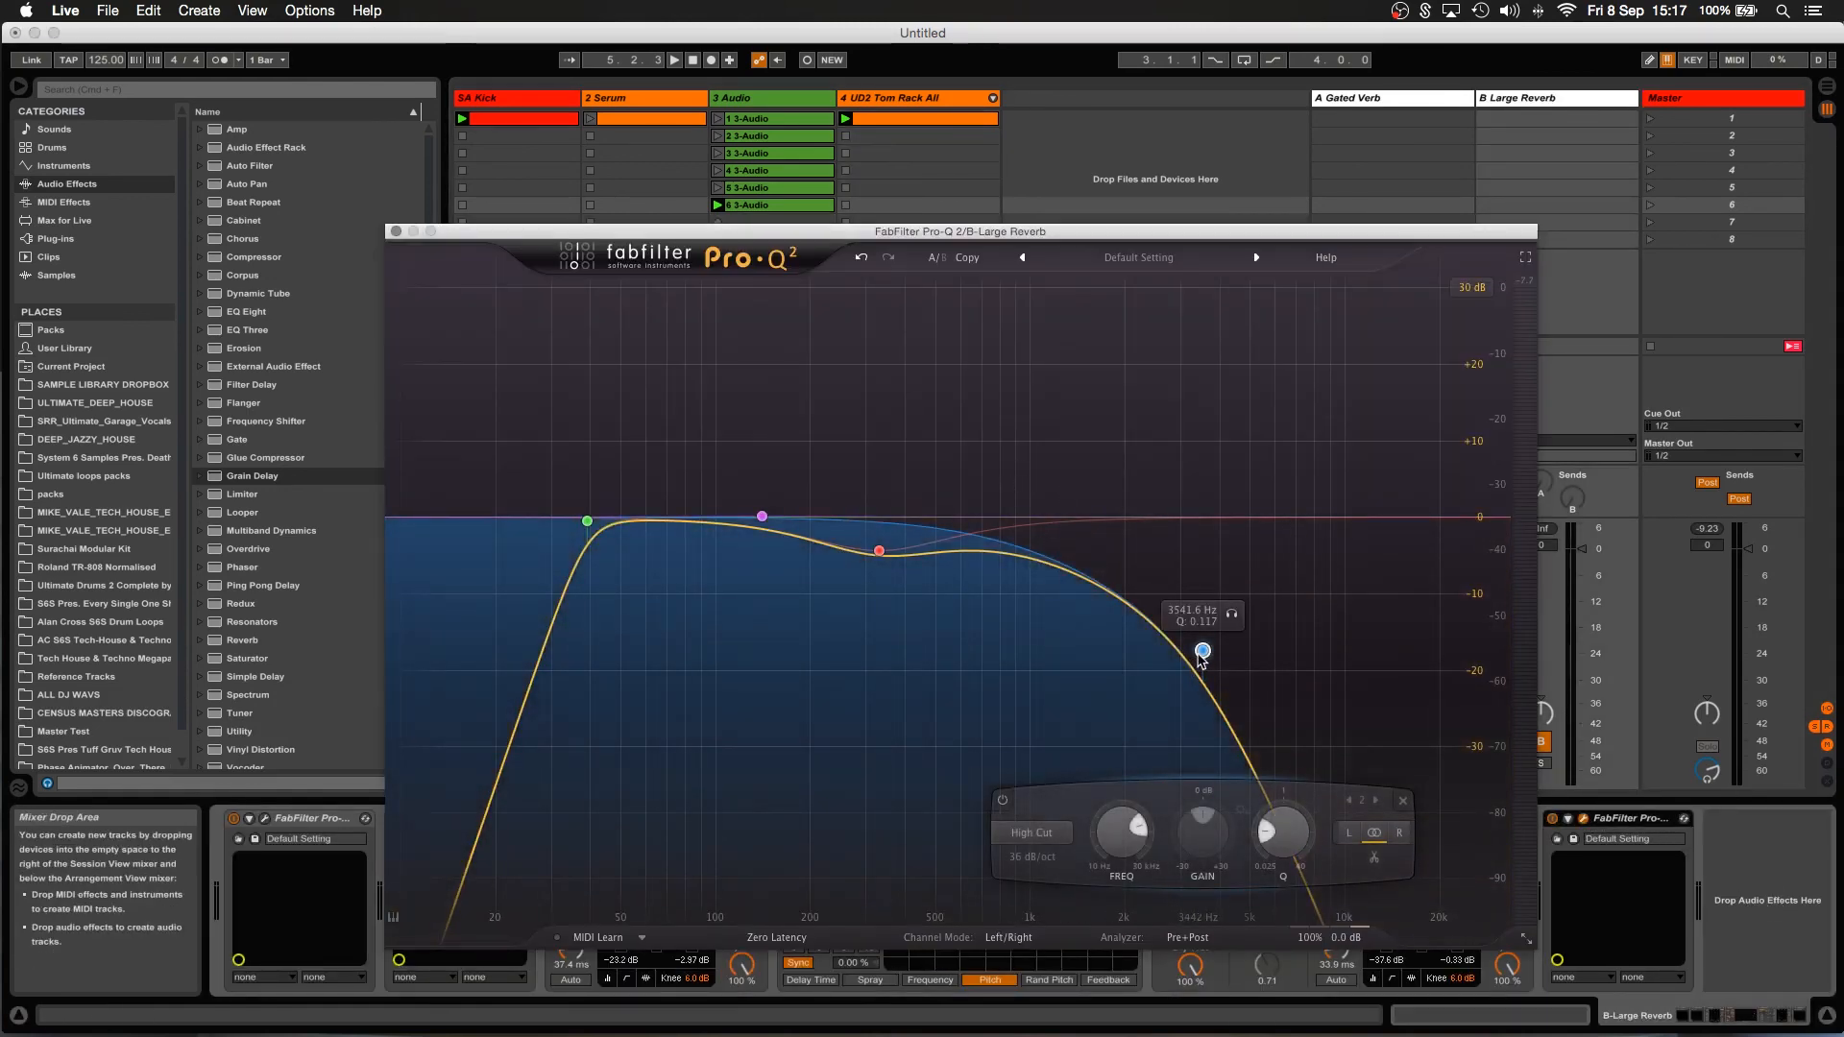
pyautogui.moveTo(1197, 646); pyautogui.dragTo(1037, 537)
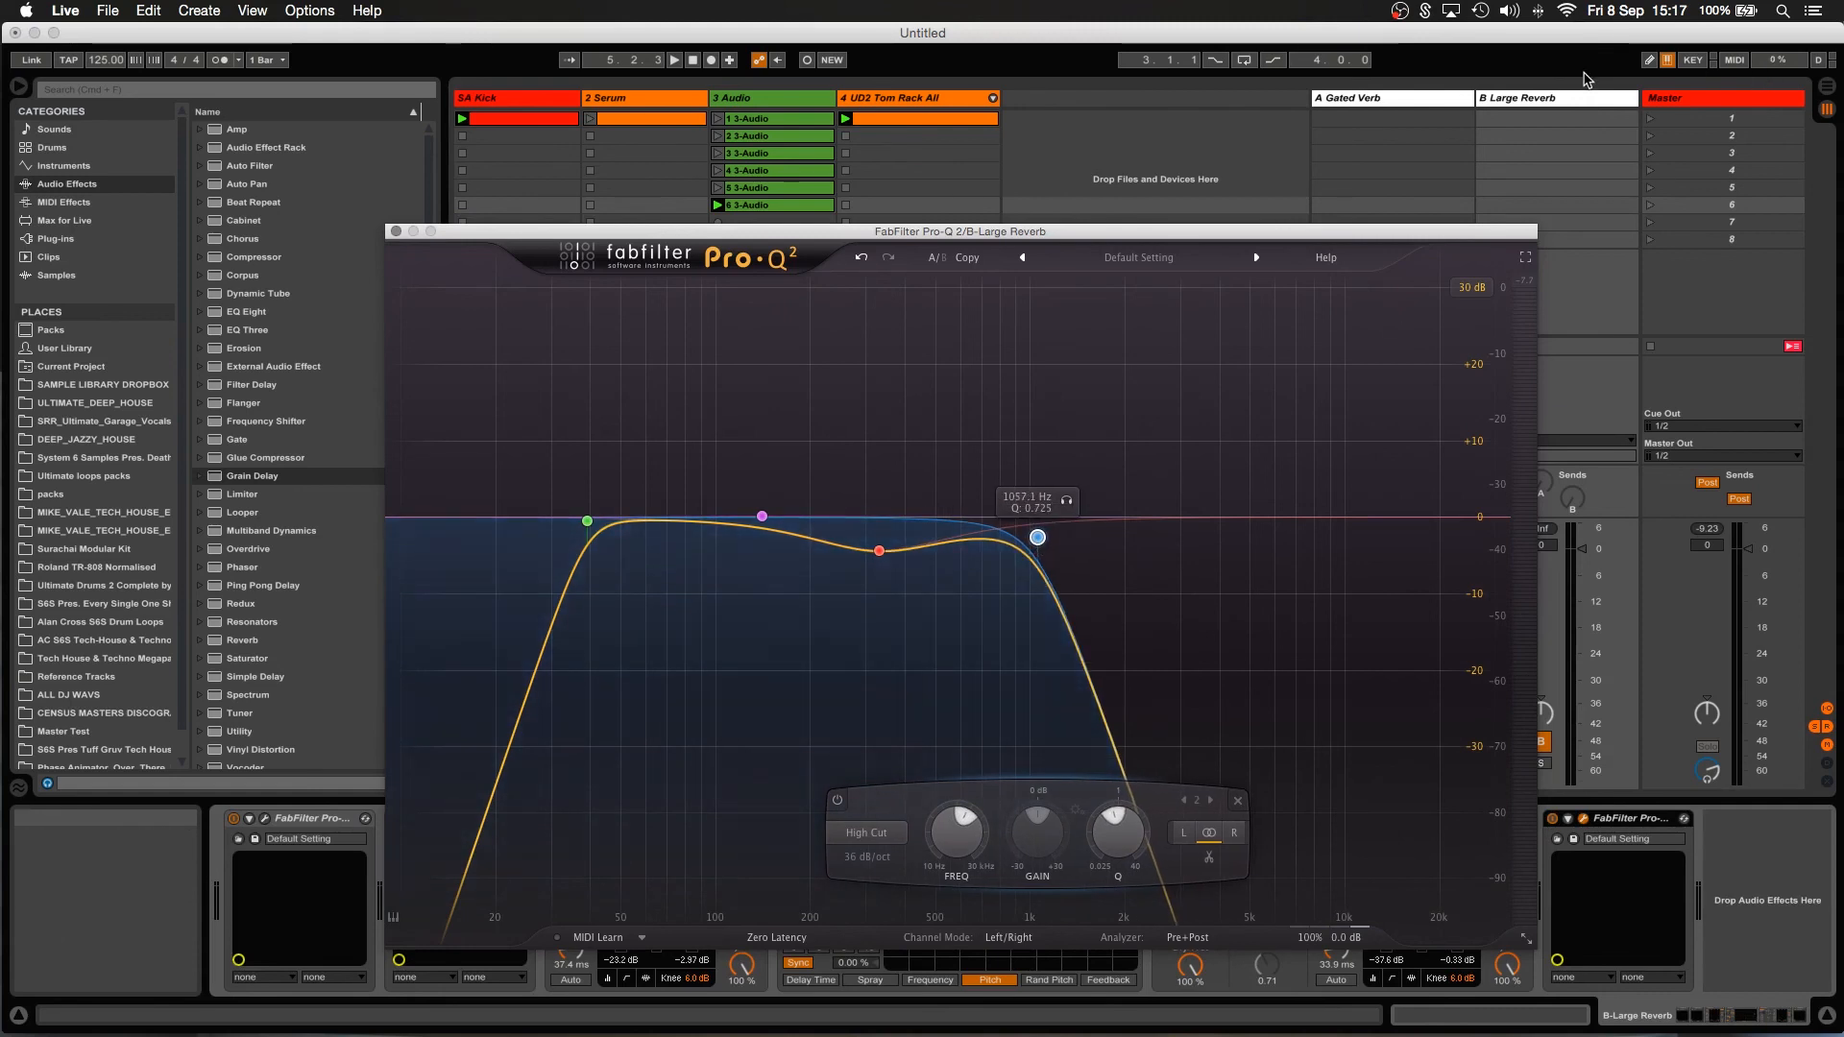
pyautogui.click(1467, 212)
pyautogui.moveTo(1039, 538); pyautogui.dragTo(1049, 541)
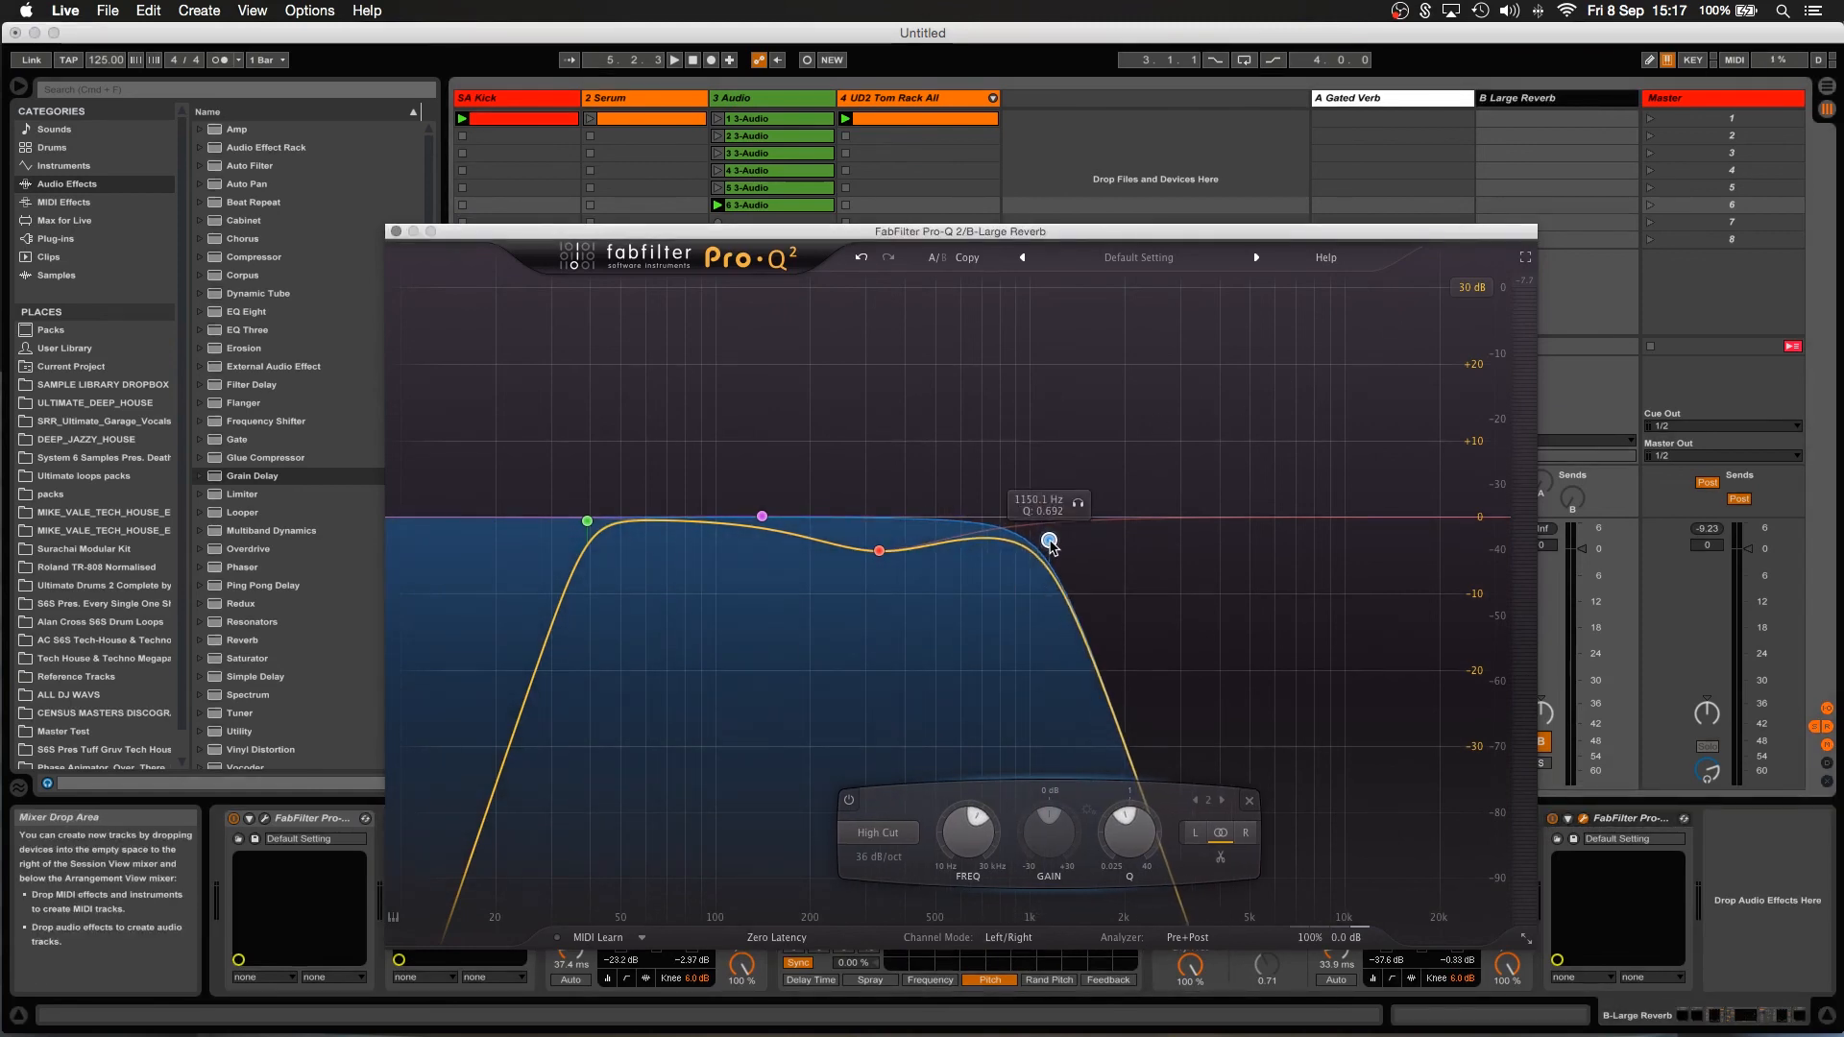
pyautogui.moveTo(587, 522); pyautogui.dragTo(596, 528)
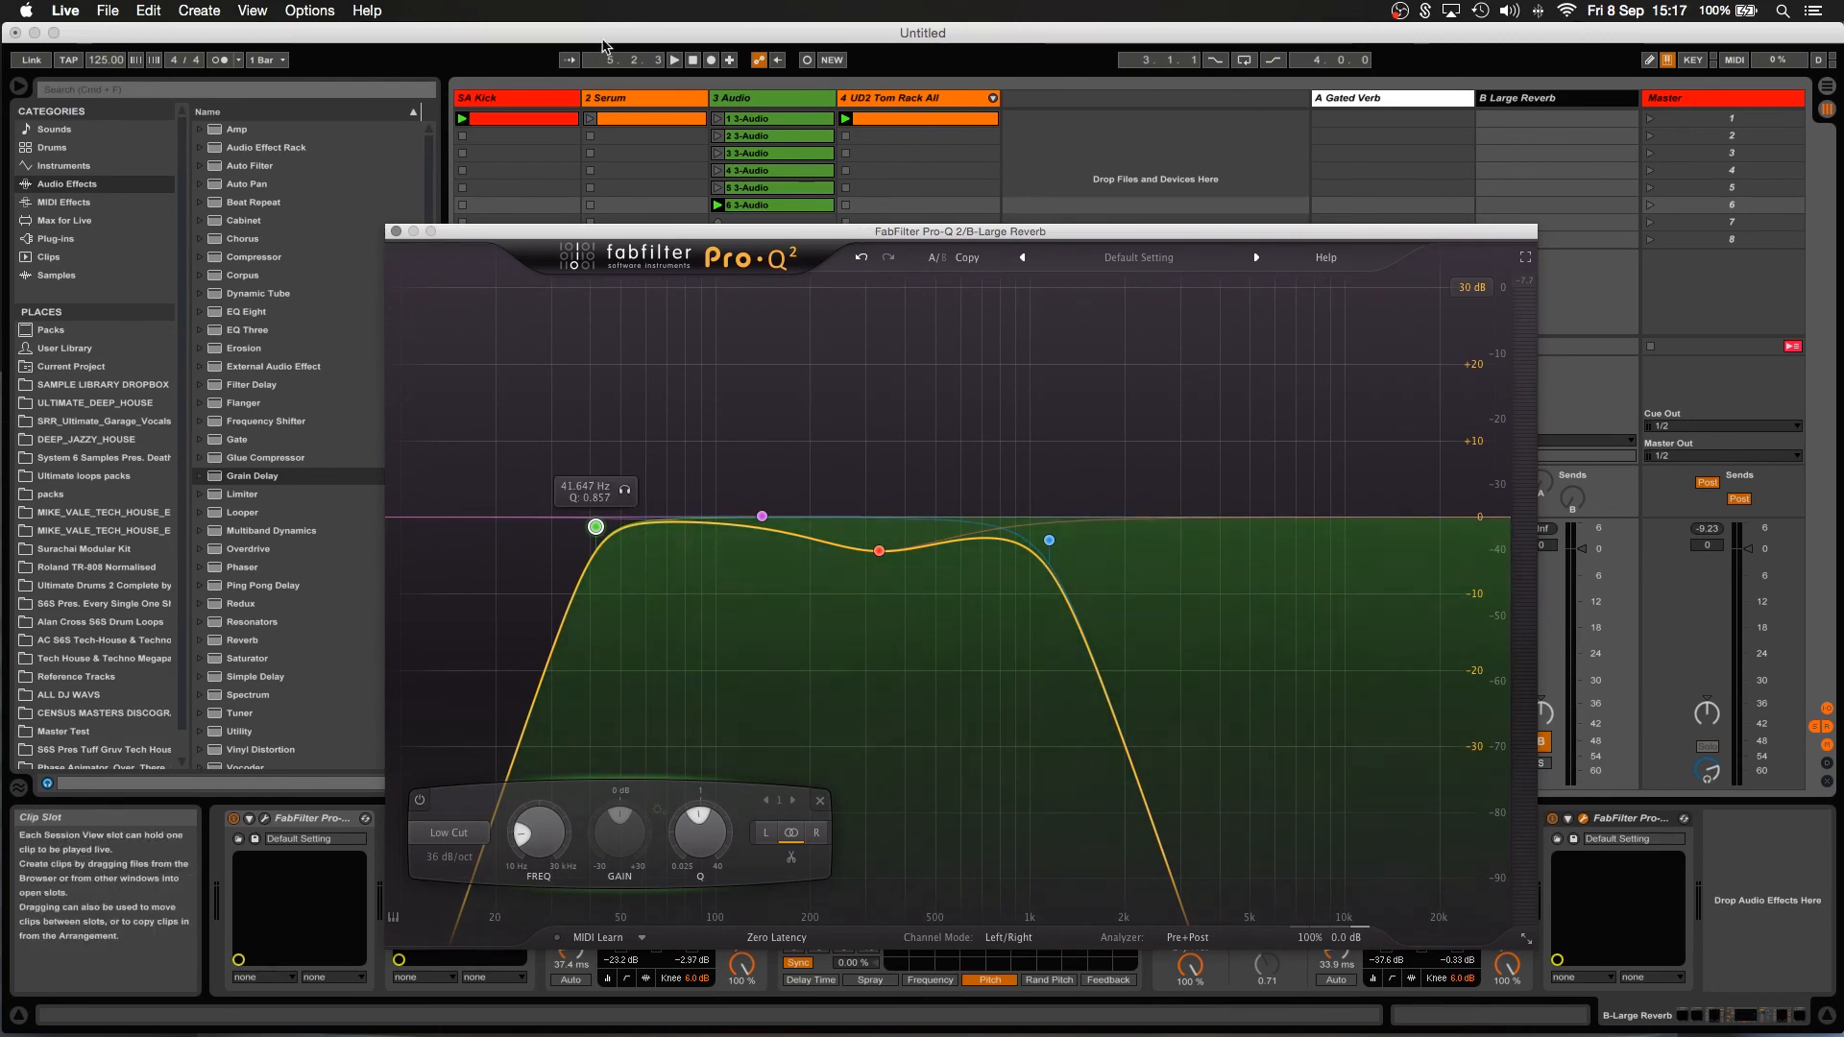
pyautogui.click(395, 232)
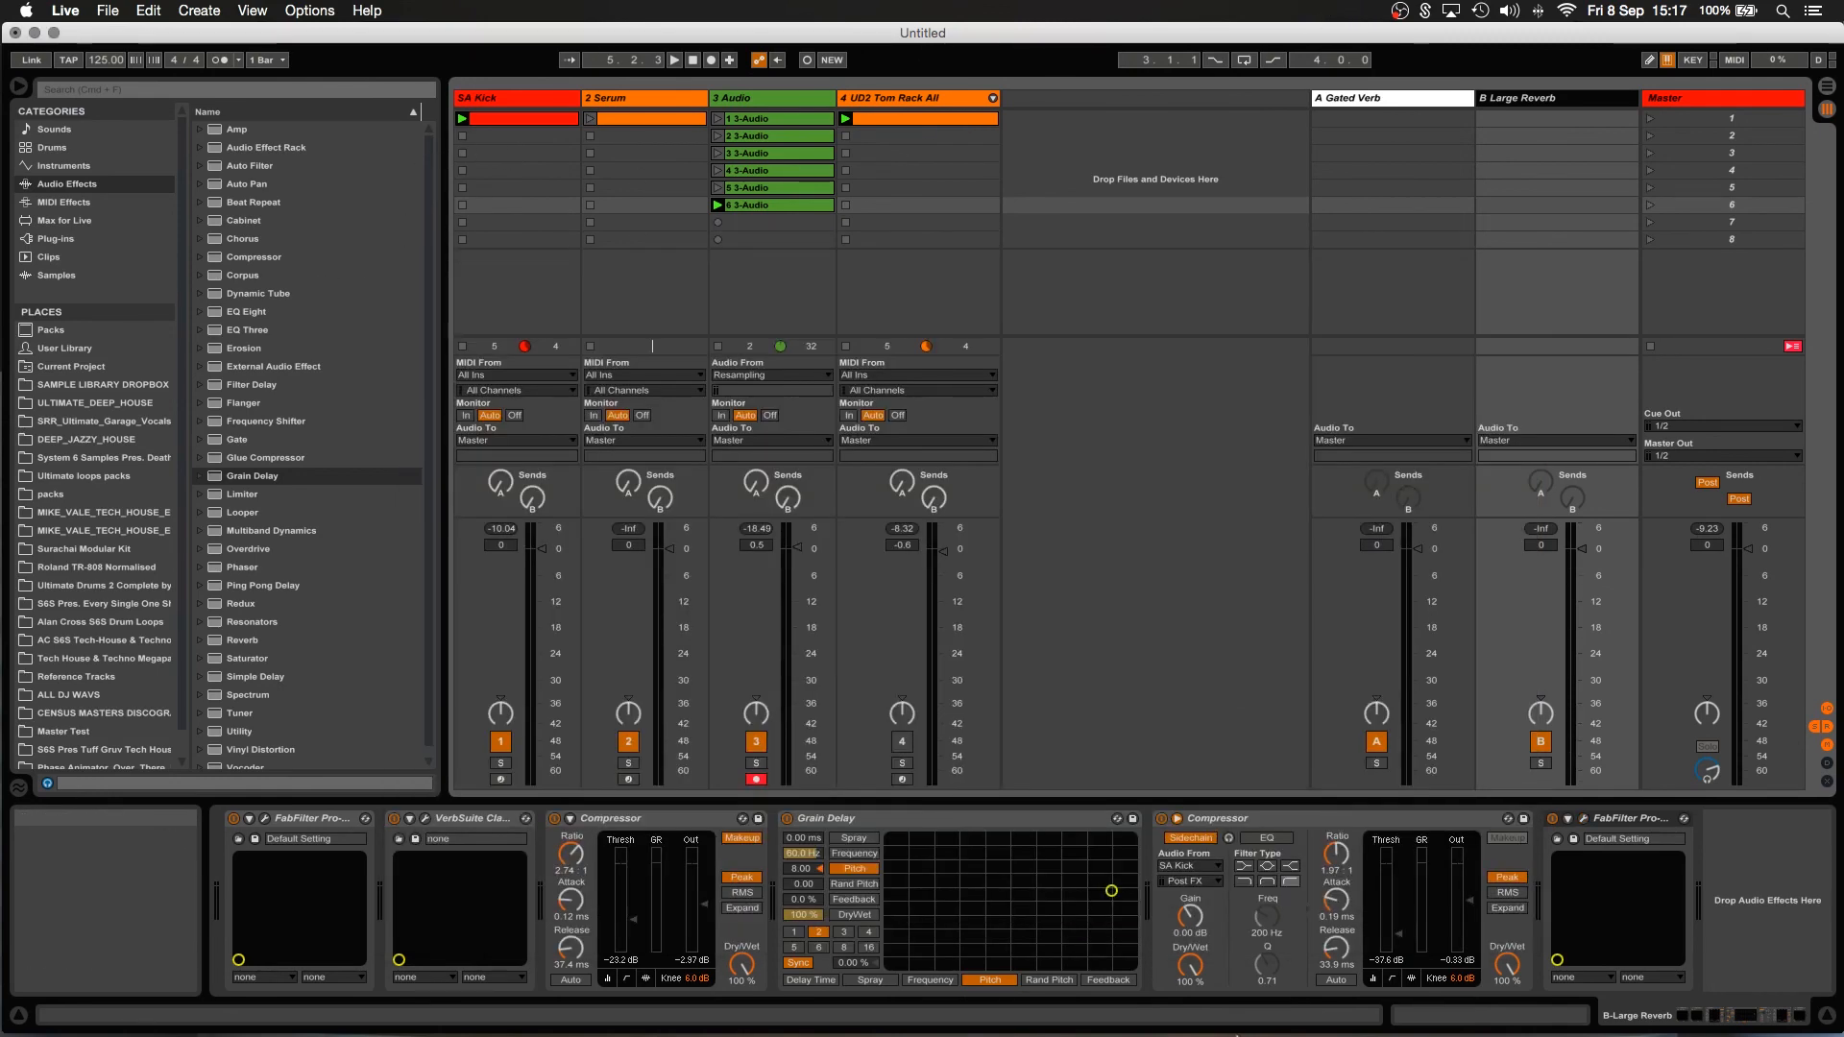